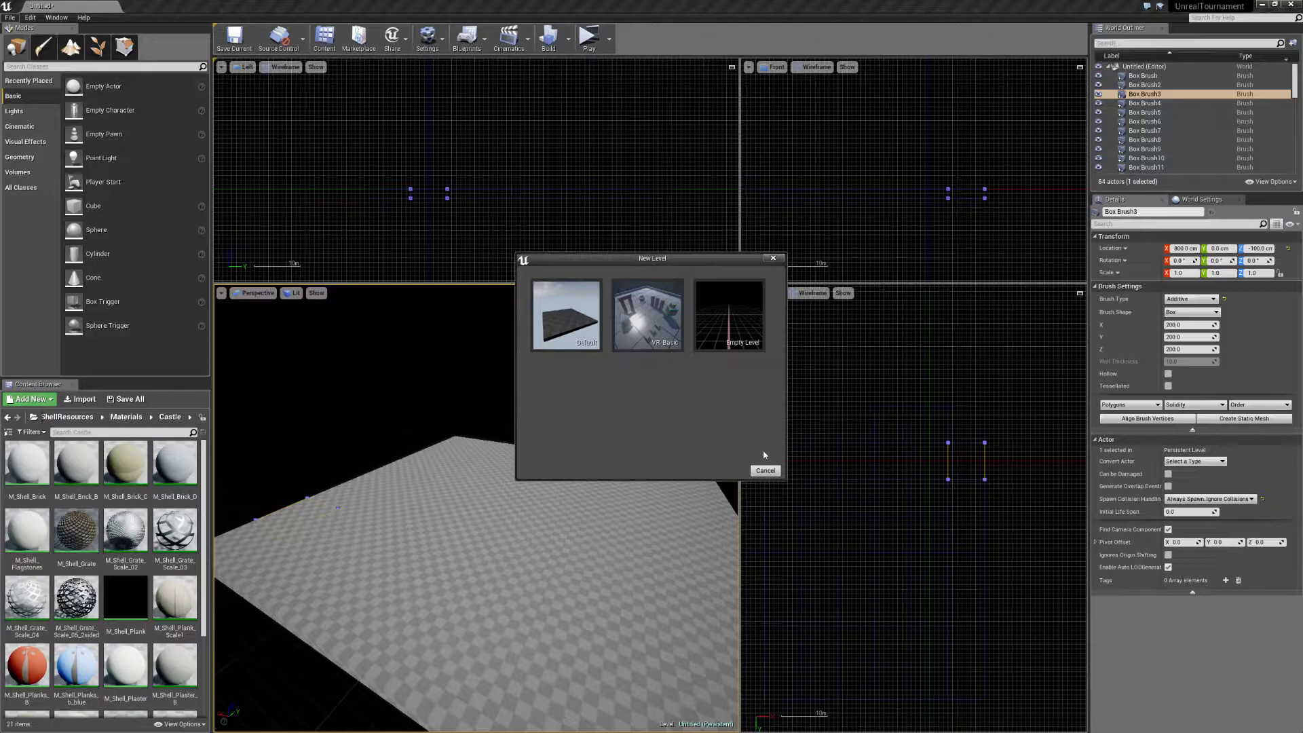
Create a new empty level.
{"action": "left_click", "coordinate": [746, 465]}
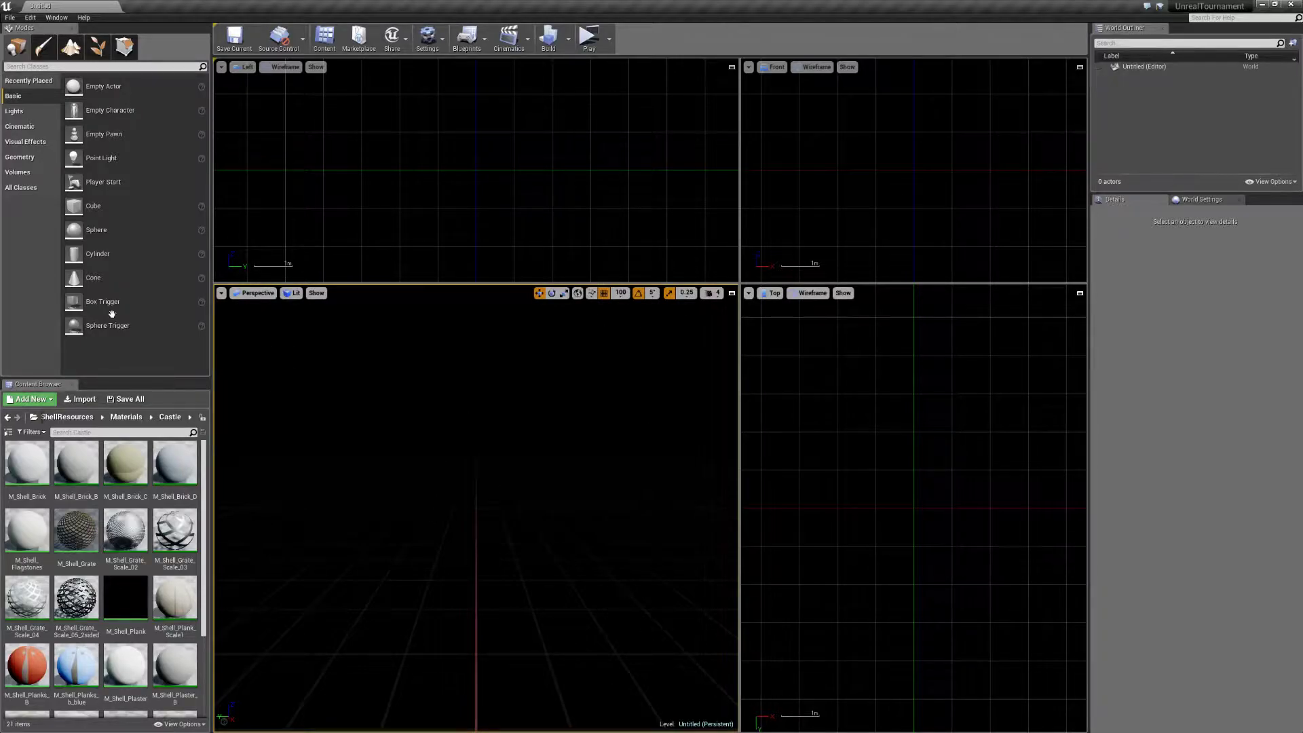
{"action": "left_click", "coordinate": [35, 170]}
{"action": "left_click", "coordinate": [35, 156]}
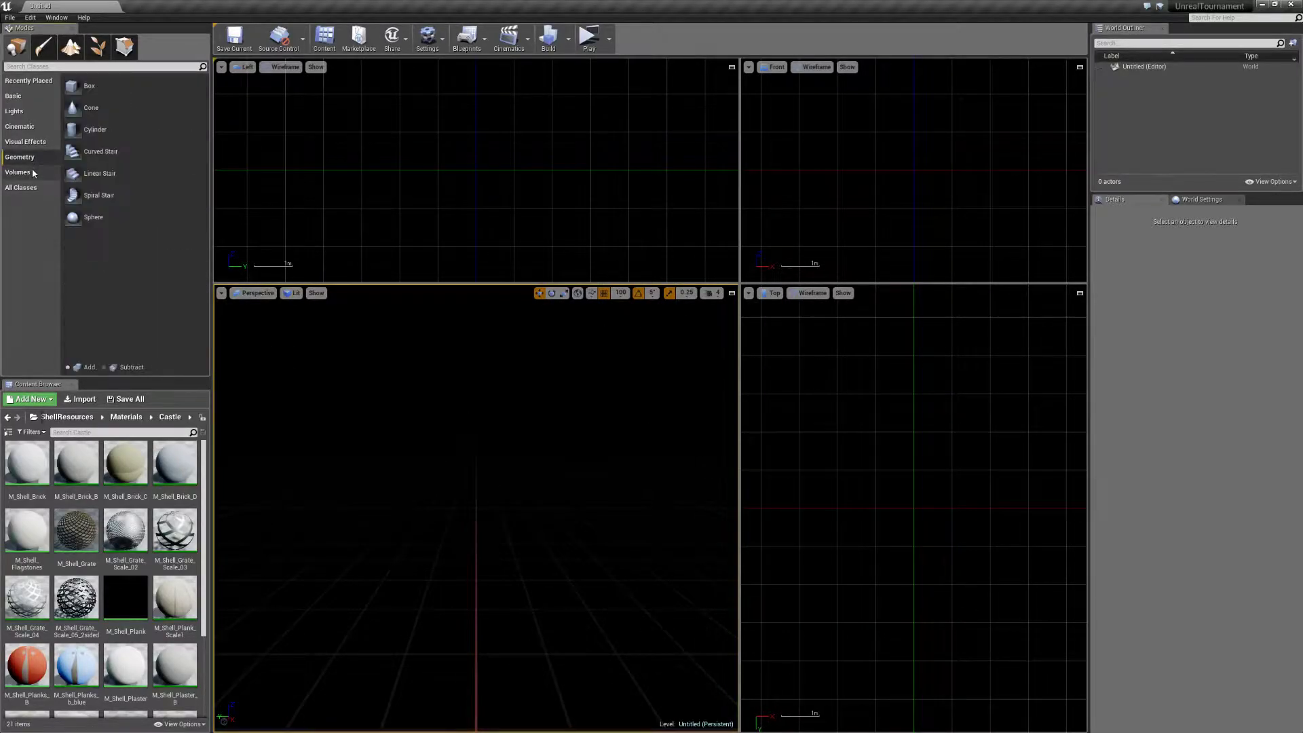
{"action": "left_click_drag", "start_coordinate": [82, 86], "coordinate": [487, 508]}
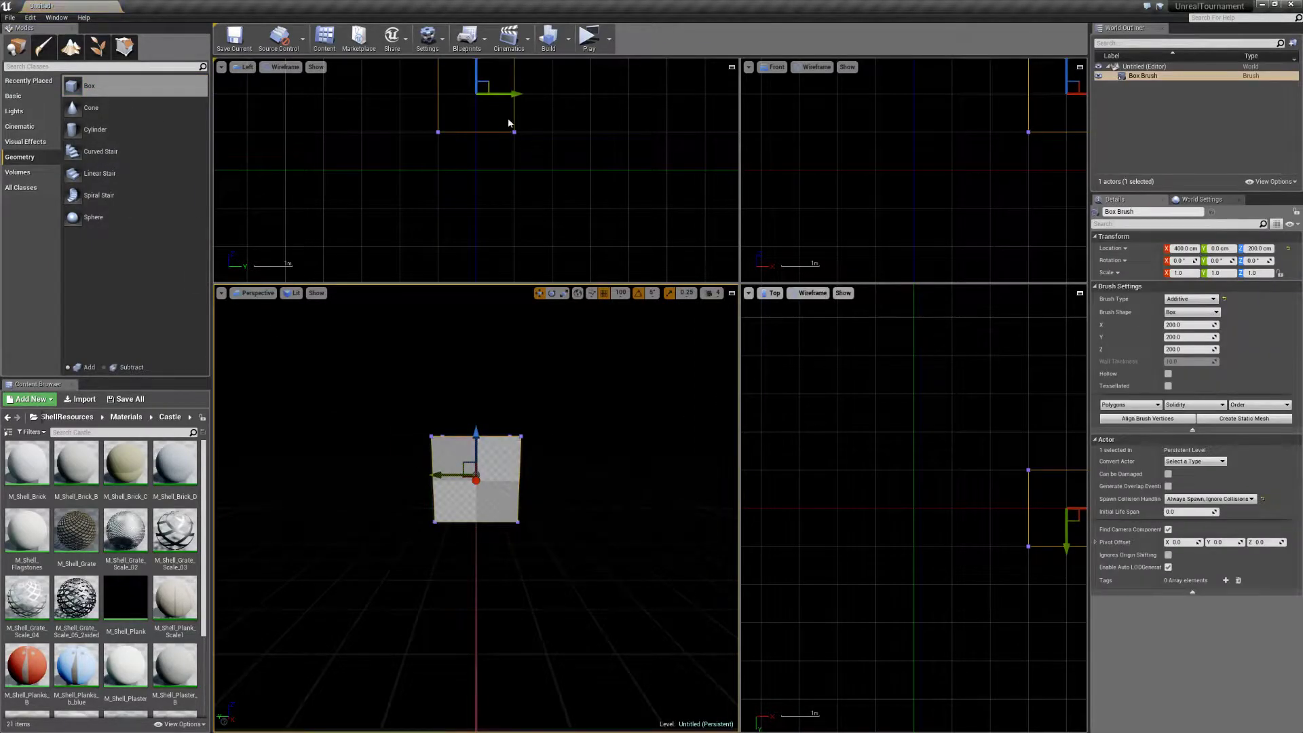
{"action": "left_click_drag", "start_coordinate": [474, 67], "coordinate": [473, 181]}
{"action": "scroll", "coordinate": [930, 428], "scroll_direction": "down", "scroll_amount": 2}
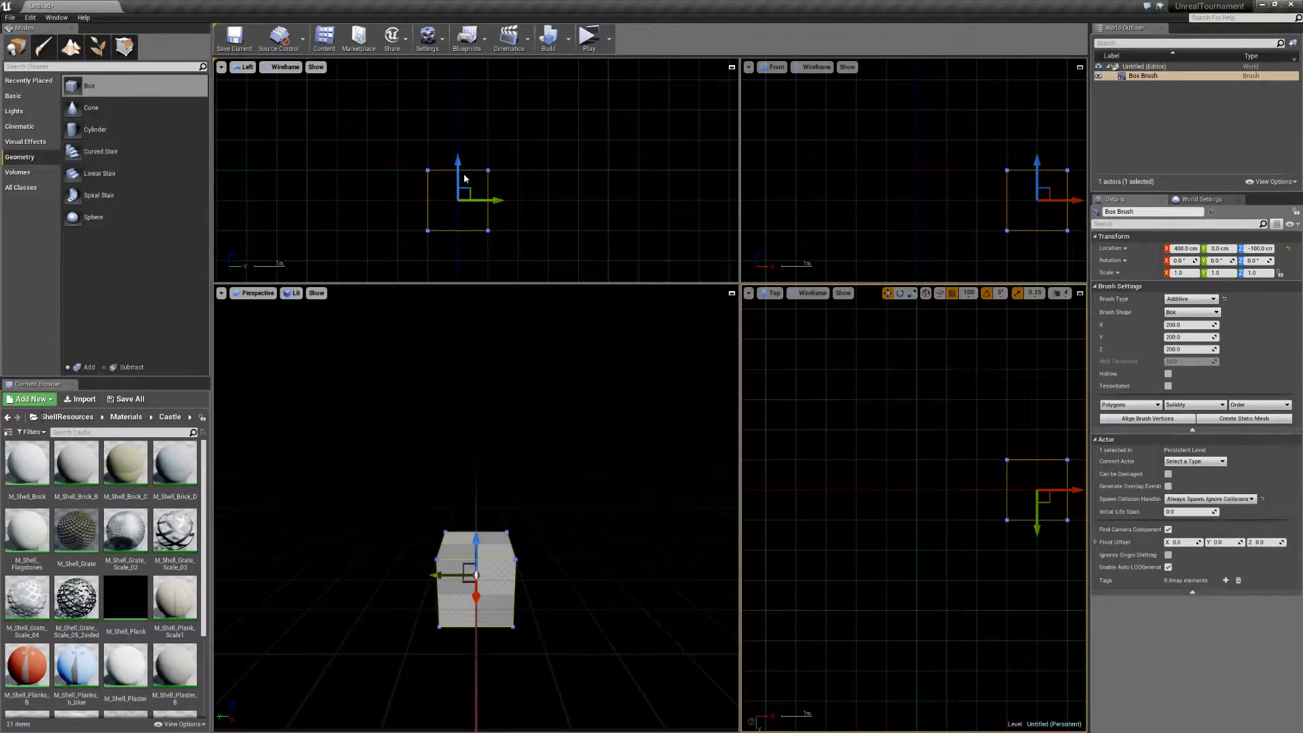
{"action": "key", "text": "Delete"}
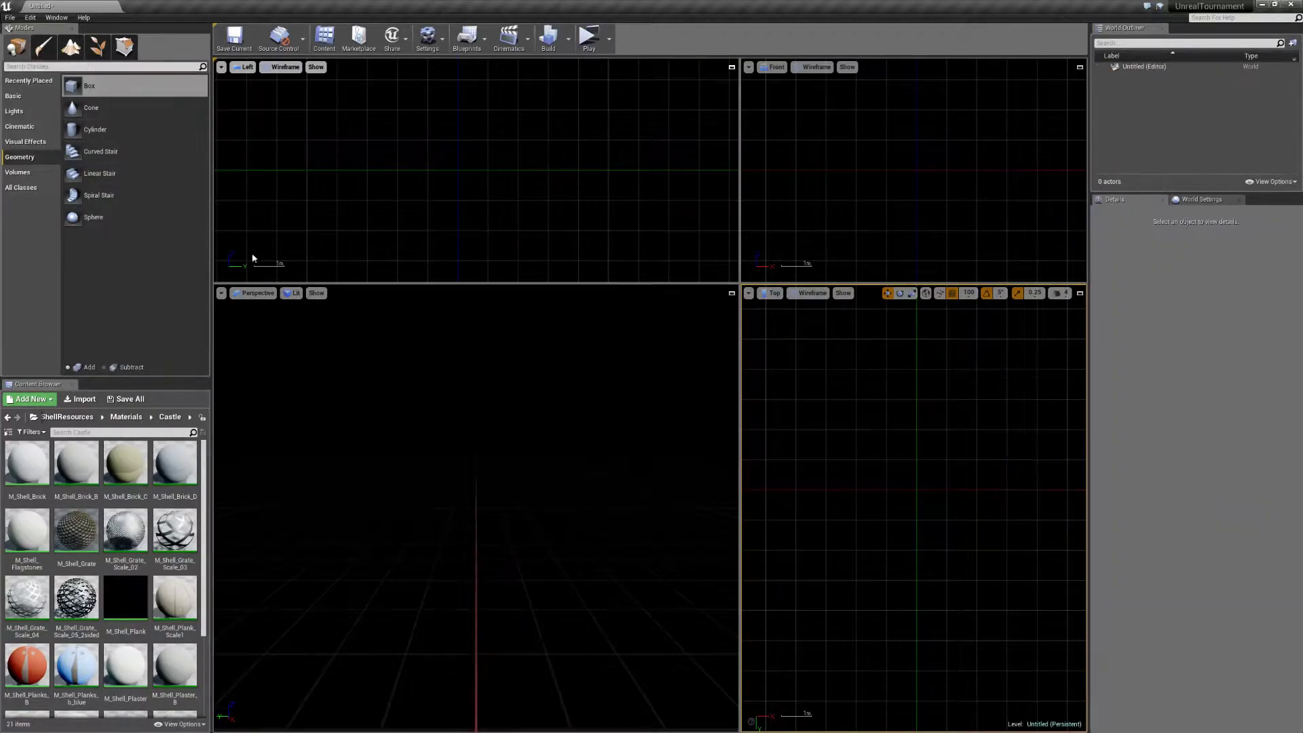
Place an additive 200 cm geometry box brush on the X axis at X 400 cm and lower it to Z -100 cm.
{"action": "left_click", "coordinate": [31, 142]}
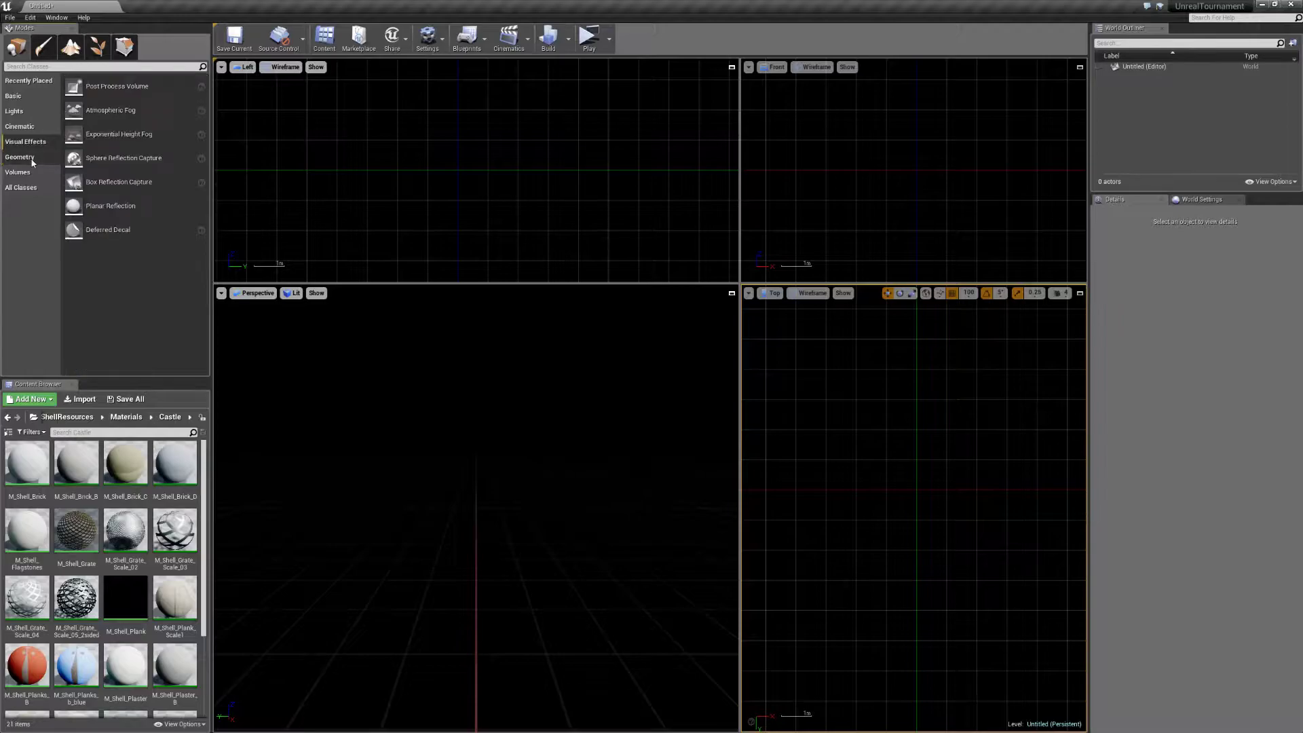
{"action": "left_click", "coordinate": [32, 158]}
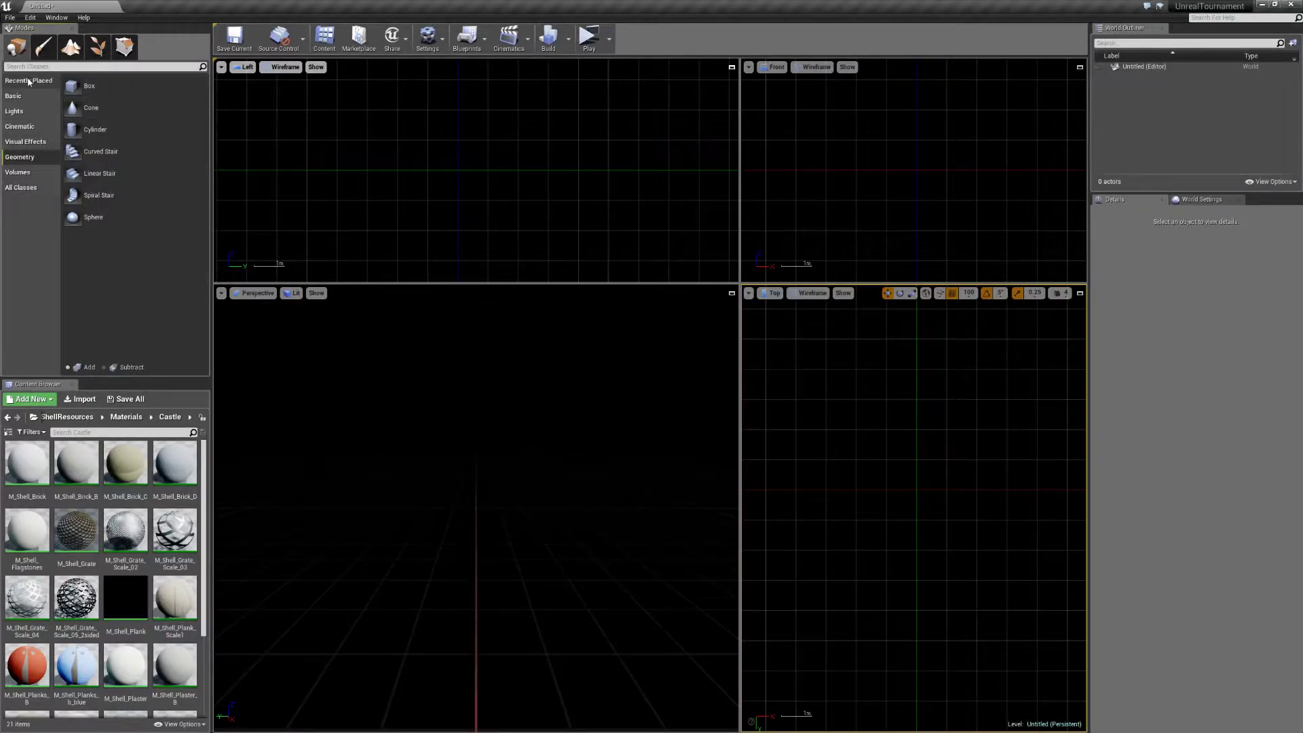
{"action": "mouse_move", "coordinate": [78, 85]}
{"action": "left_mouse_down"}
{"action": "mouse_move", "coordinate": [481, 487]}
{"action": "mouse_move", "coordinate": [477, 510]}
{"action": "left_mouse_up"}
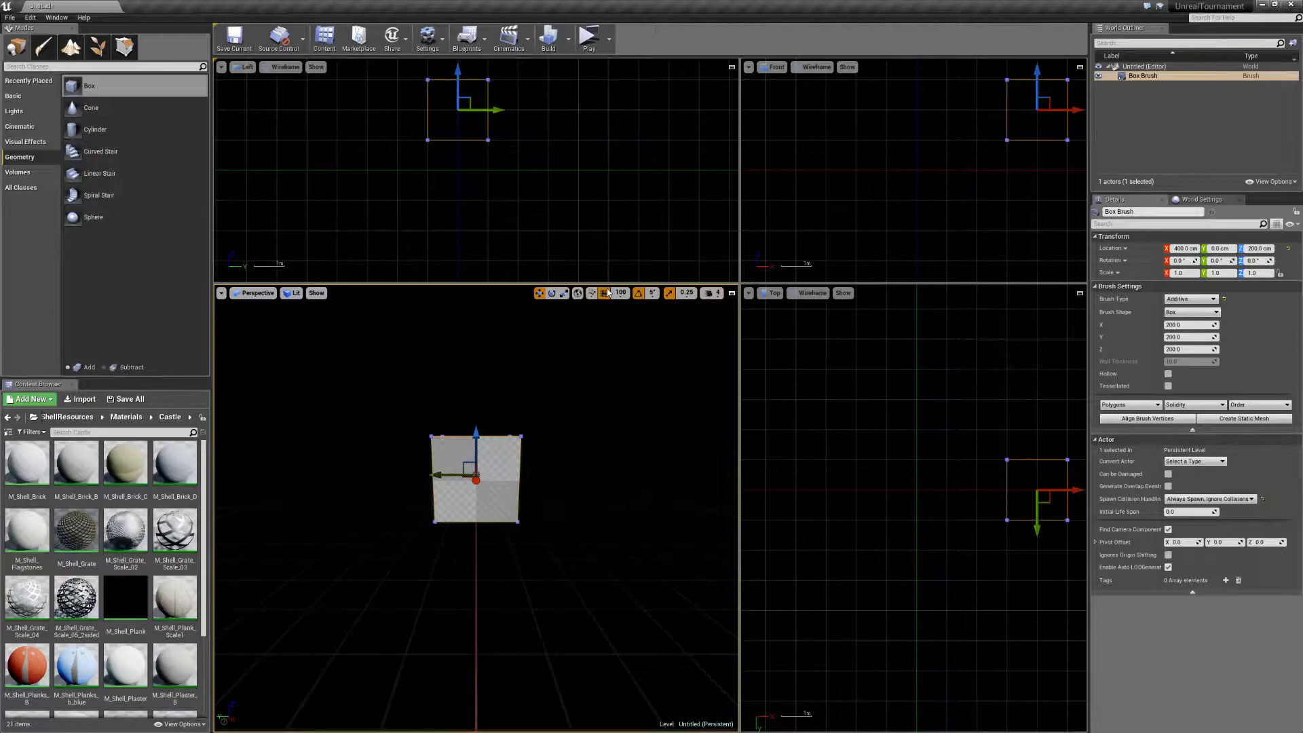
{"action": "left_click_drag", "start_coordinate": [458, 88], "coordinate": [458, 179]}
Switch to geometry editing and practise selecting the box brush's corner vertices in the top view.
{"action": "left_click", "coordinate": [123, 48]}
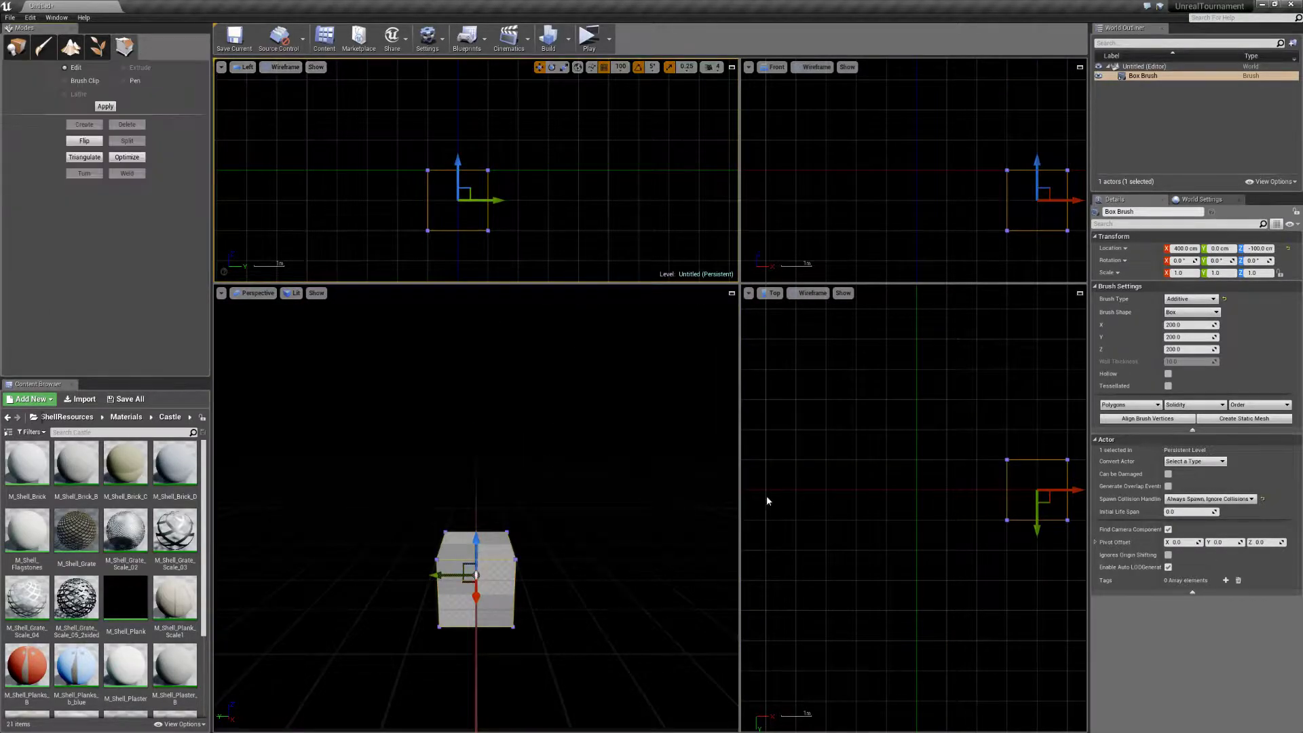
{"action": "right_click_drag", "start_coordinate": [963, 445], "coordinate": [776, 433]}
{"action": "scroll", "coordinate": [775, 434], "scroll_direction": "down", "scroll_amount": 3}
{"action": "mouse_move", "coordinate": [905, 413]}
{"action": "left_mouse_down"}
{"action": "mouse_move", "coordinate": [857, 442]}
{"action": "mouse_move", "coordinate": [791, 450]}
{"action": "left_mouse_up"}
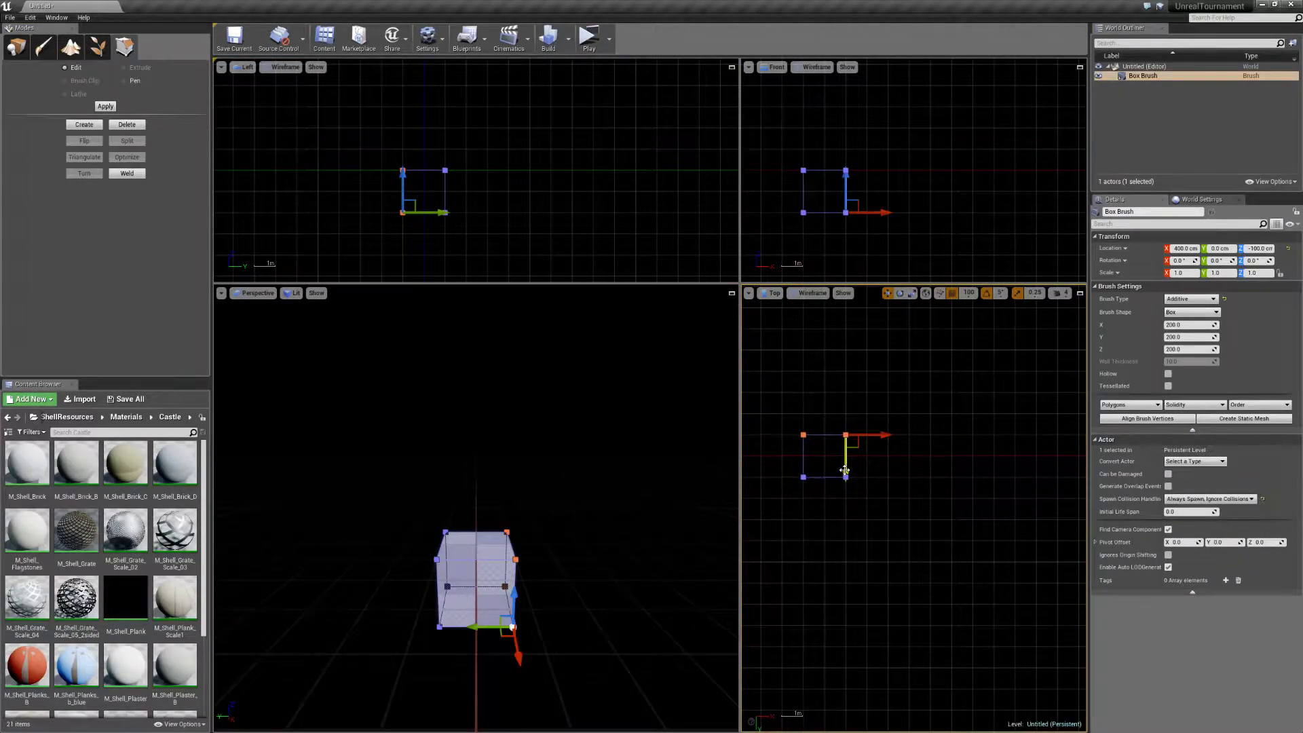
{"action": "left_click", "coordinate": [97, 48]}
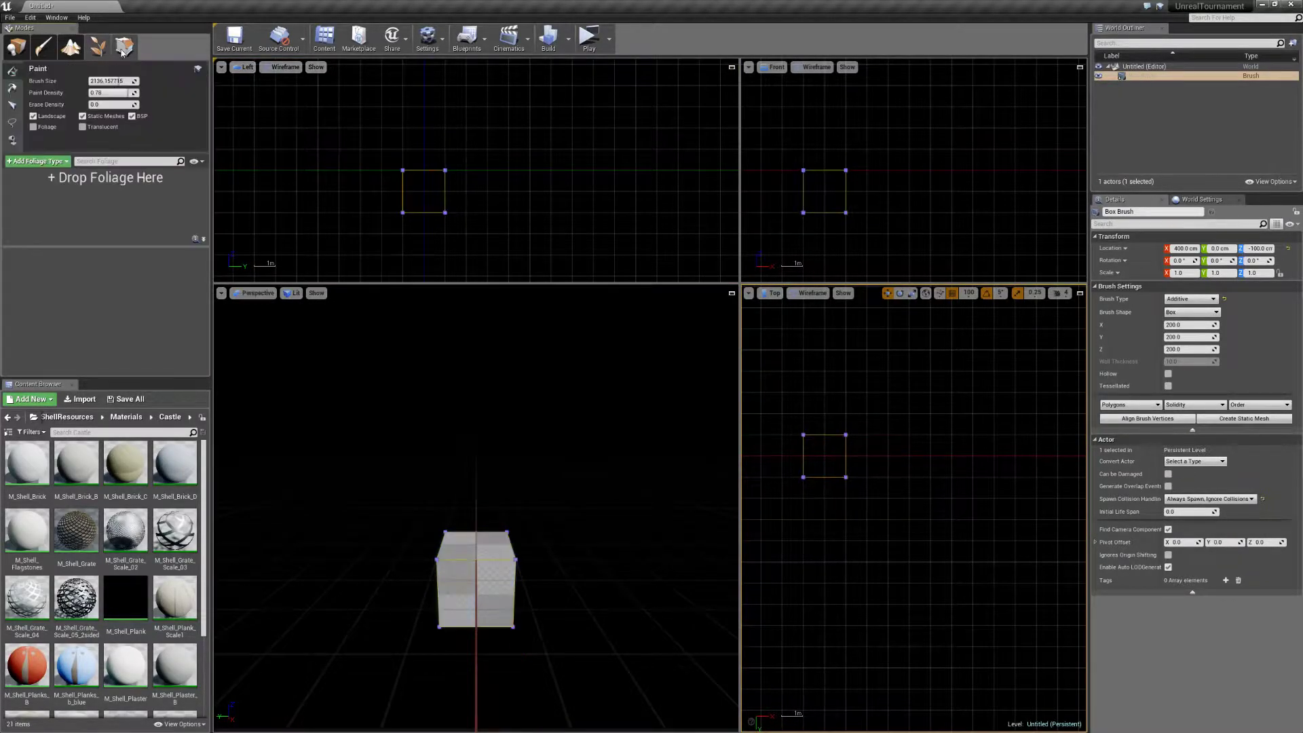
{"action": "left_click", "coordinate": [123, 48]}
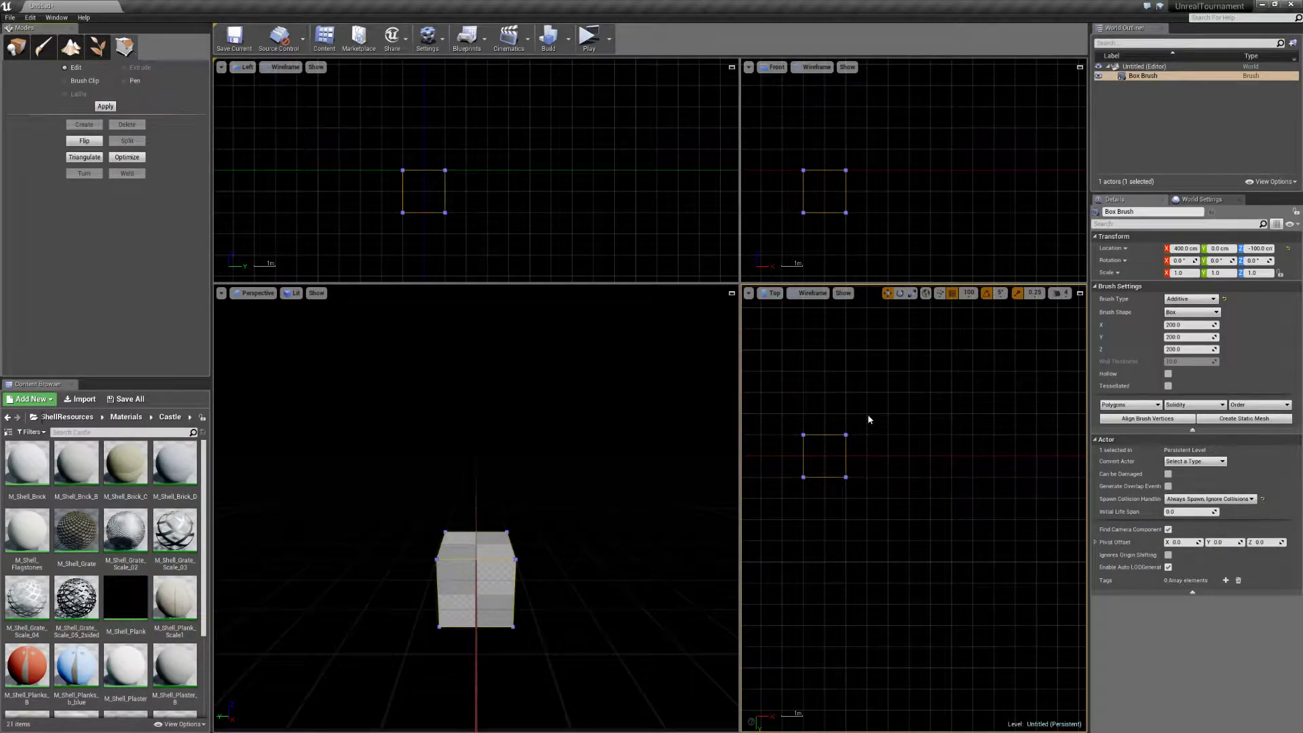
{"action": "left_click_drag", "start_coordinate": [776, 452], "coordinate": [893, 455]}
{"action": "left_click_drag", "start_coordinate": [910, 396], "coordinate": [830, 510]}
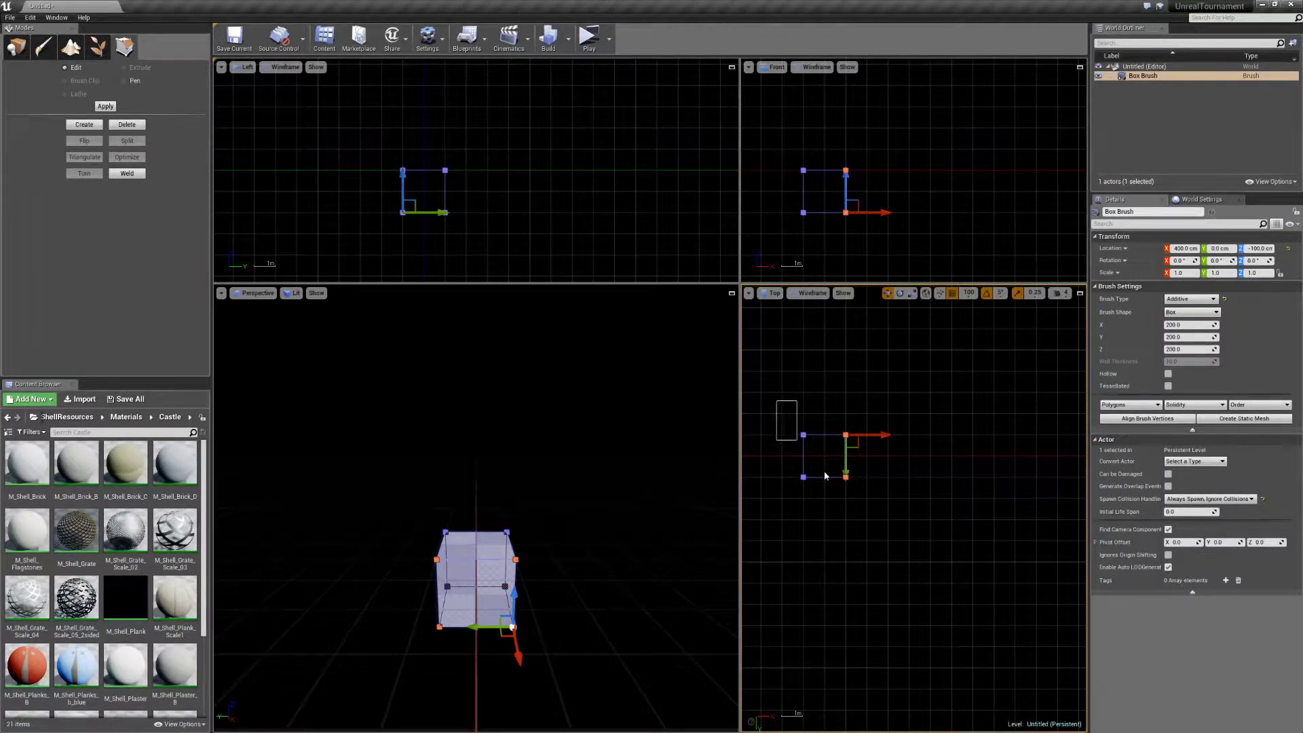
{"action": "left_click_drag", "start_coordinate": [810, 460], "coordinate": [811, 483]}
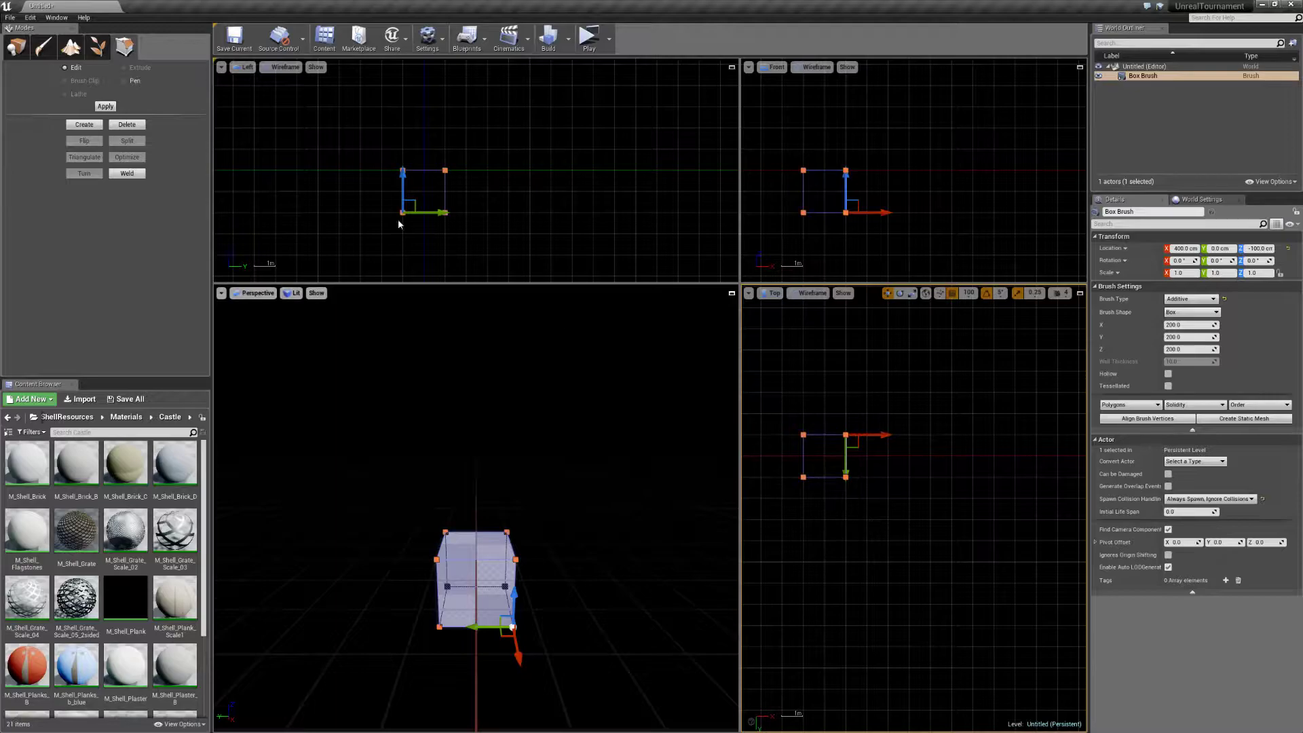
Return to placement mode and try selecting single faces, and then the whole box brush.
{"action": "left_click", "coordinate": [27, 49]}
{"action": "left_click", "coordinate": [800, 395]}
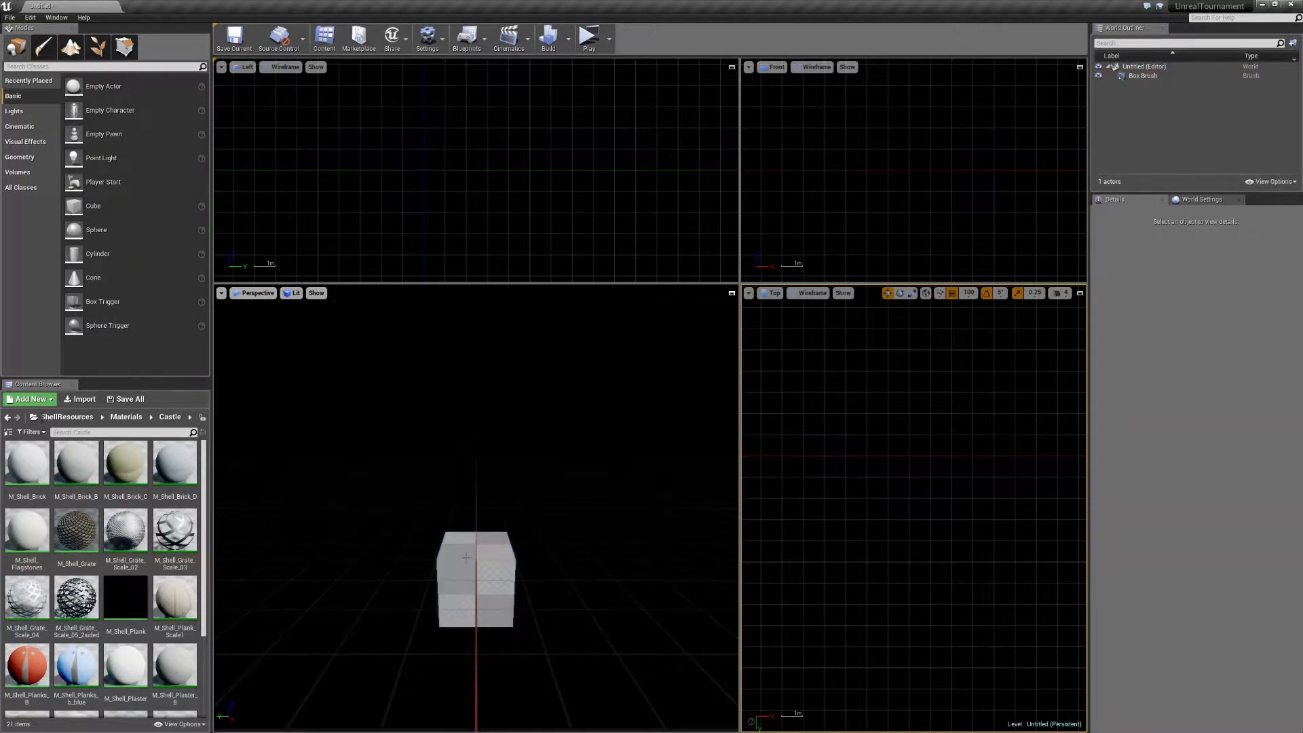
{"action": "left_click", "coordinate": [478, 545]}
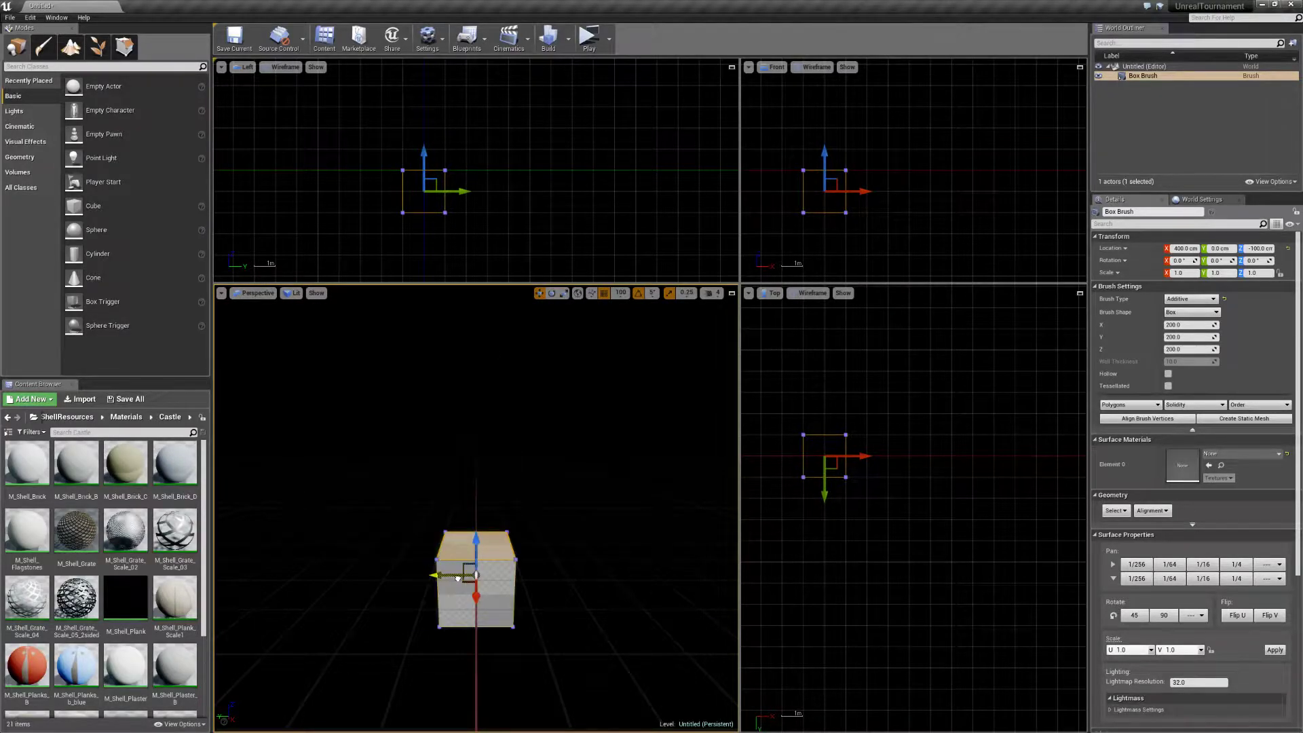
{"action": "left_click", "coordinate": [457, 578]}
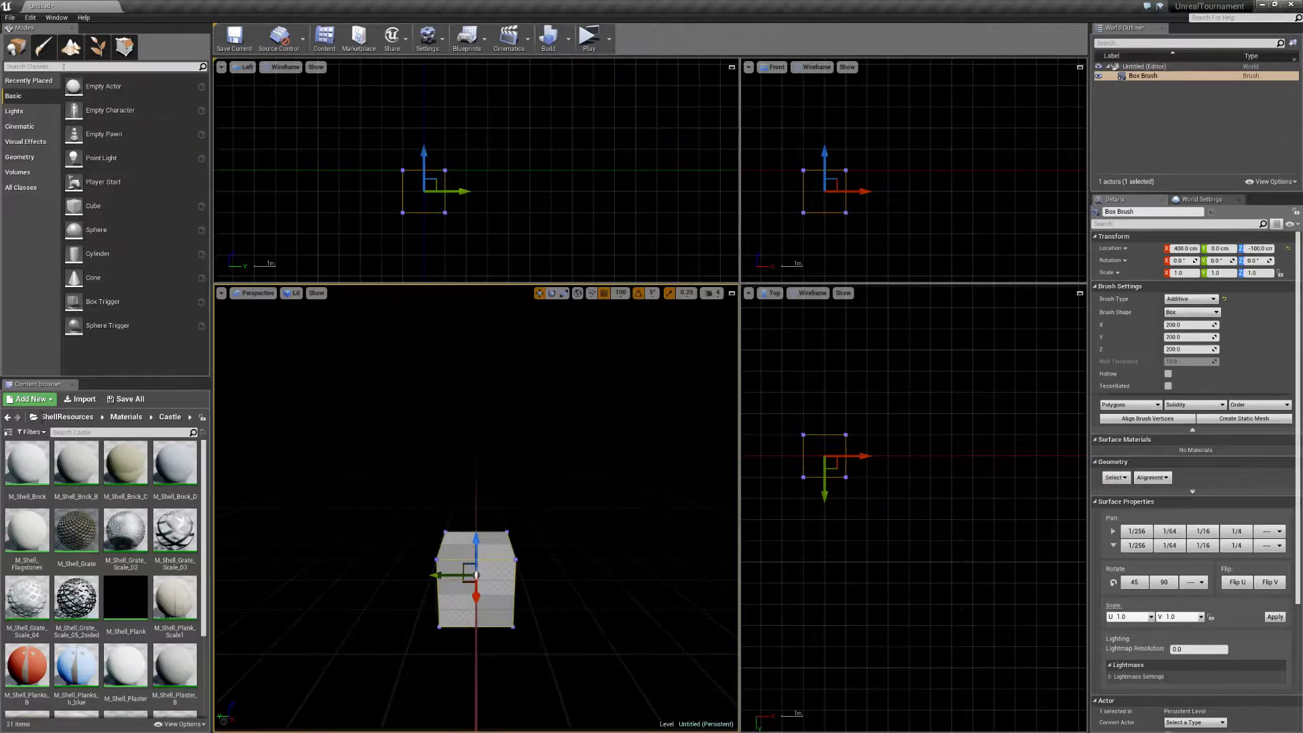
{"action": "left_click_drag", "start_coordinate": [884, 419], "coordinate": [827, 475]}
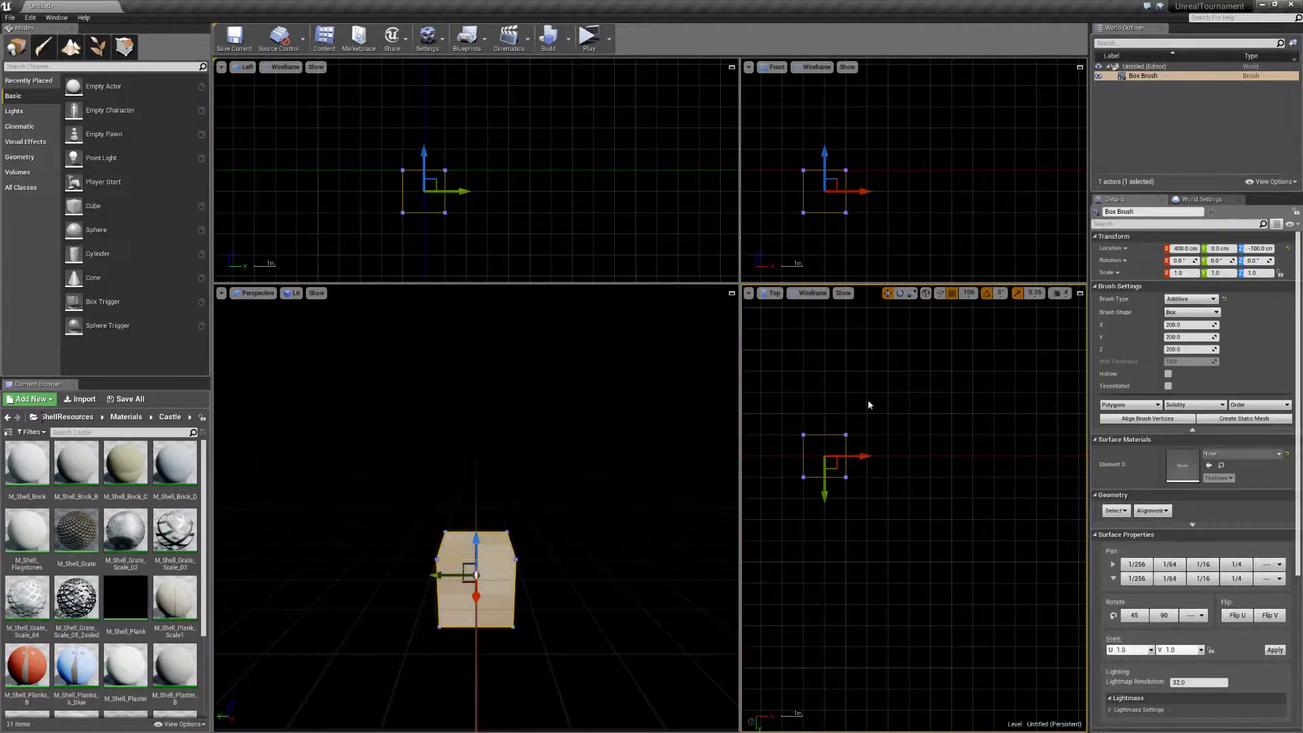
In geometry editing, move the box brush's corner vertices outward along Y, stretching it to about 800 cm.
{"action": "left_click", "coordinate": [123, 48]}
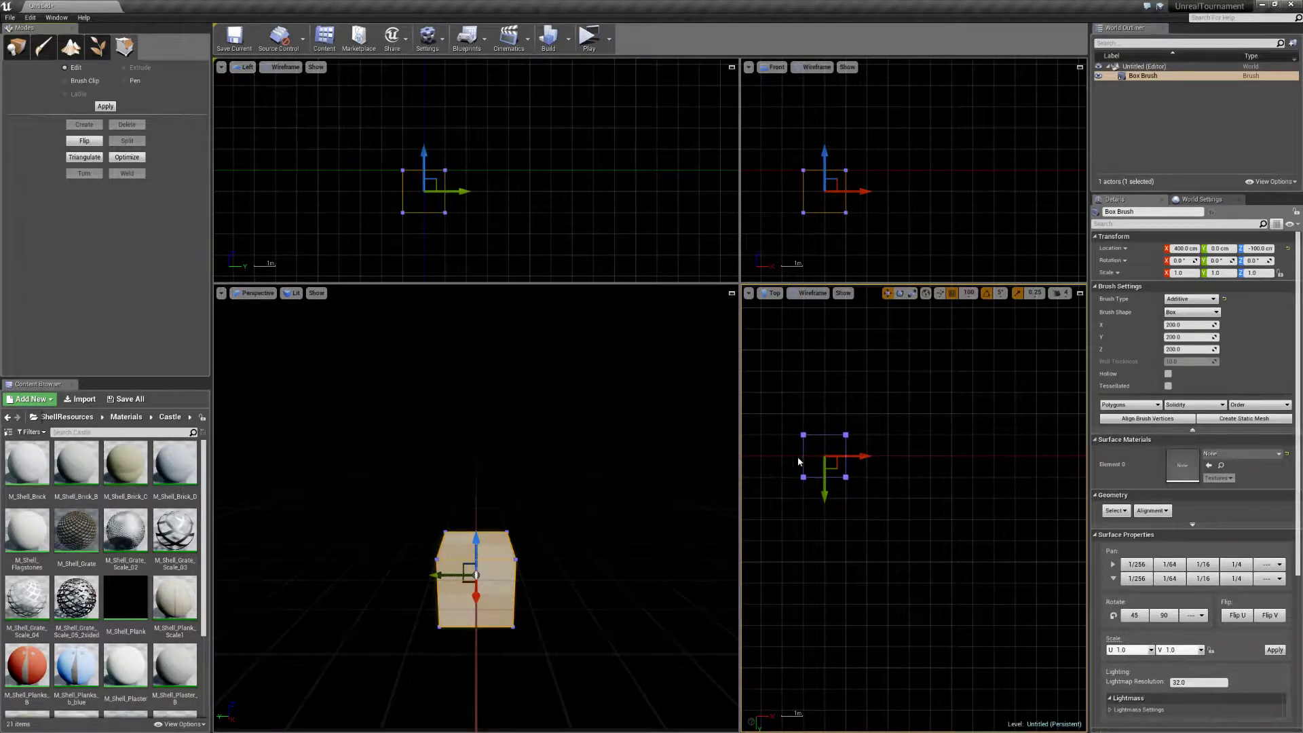
{"action": "left_click_drag", "start_coordinate": [877, 422], "coordinate": [757, 444], "text": "ctrl+alt"}
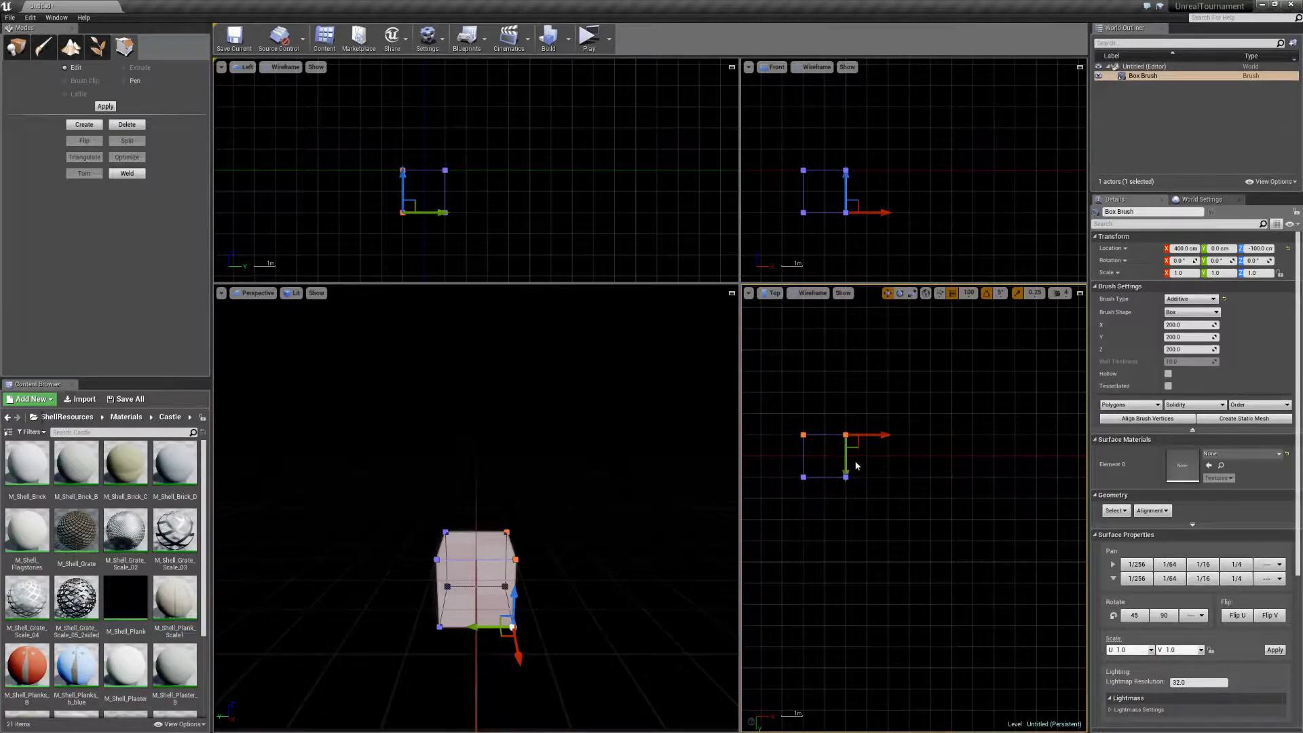
{"action": "left_click_drag", "start_coordinate": [846, 464], "coordinate": [846, 401]}
{"action": "left_click_drag", "start_coordinate": [911, 450], "coordinate": [770, 505], "text": "ctrl+alt"}
{"action": "left_click_drag", "start_coordinate": [847, 516], "coordinate": [846, 573]}
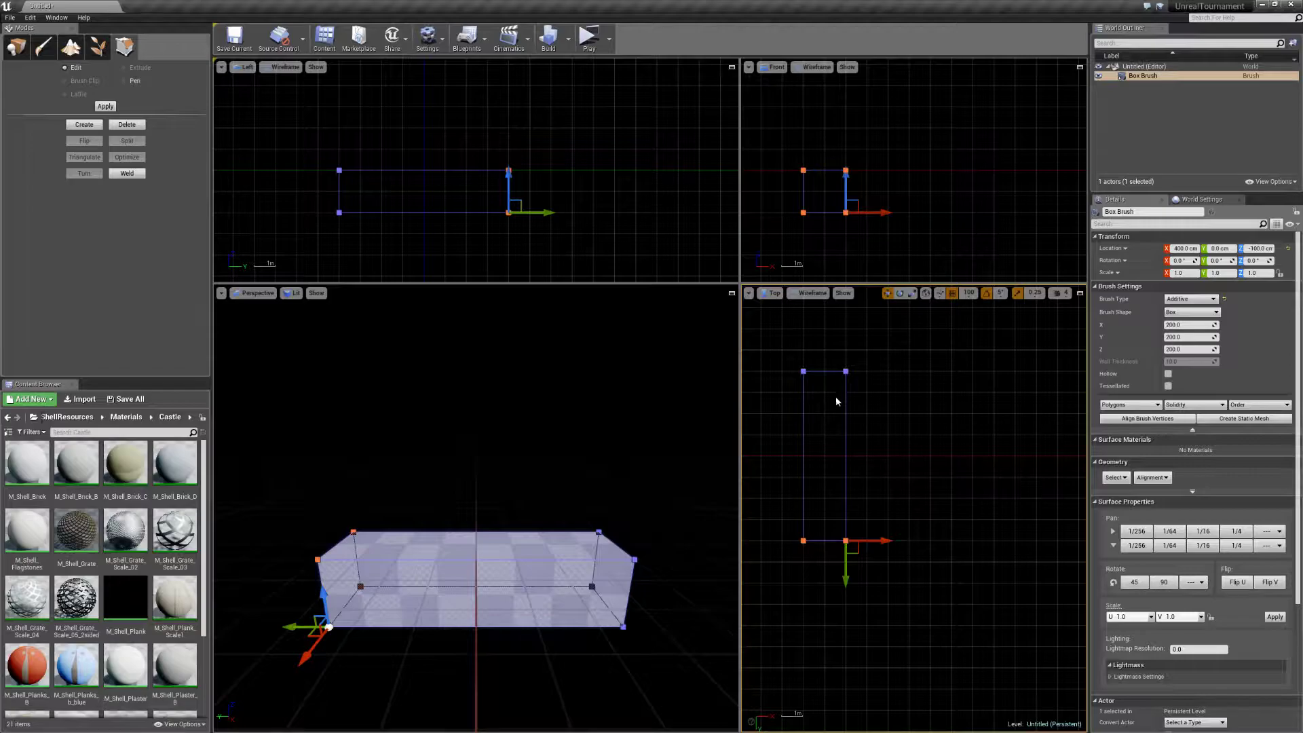
Move the corner vertices outward in both X directions so the box brush is about 800 cm wide.
{"action": "left_click_drag", "start_coordinate": [874, 364], "coordinate": [825, 557], "text": "ctrl+alt"}
{"action": "left_click_drag", "start_coordinate": [878, 377], "coordinate": [942, 377]}
{"action": "left_click_drag", "start_coordinate": [842, 346], "coordinate": [764, 564], "text": "ctrl+alt"}
{"action": "key", "text": "f"}
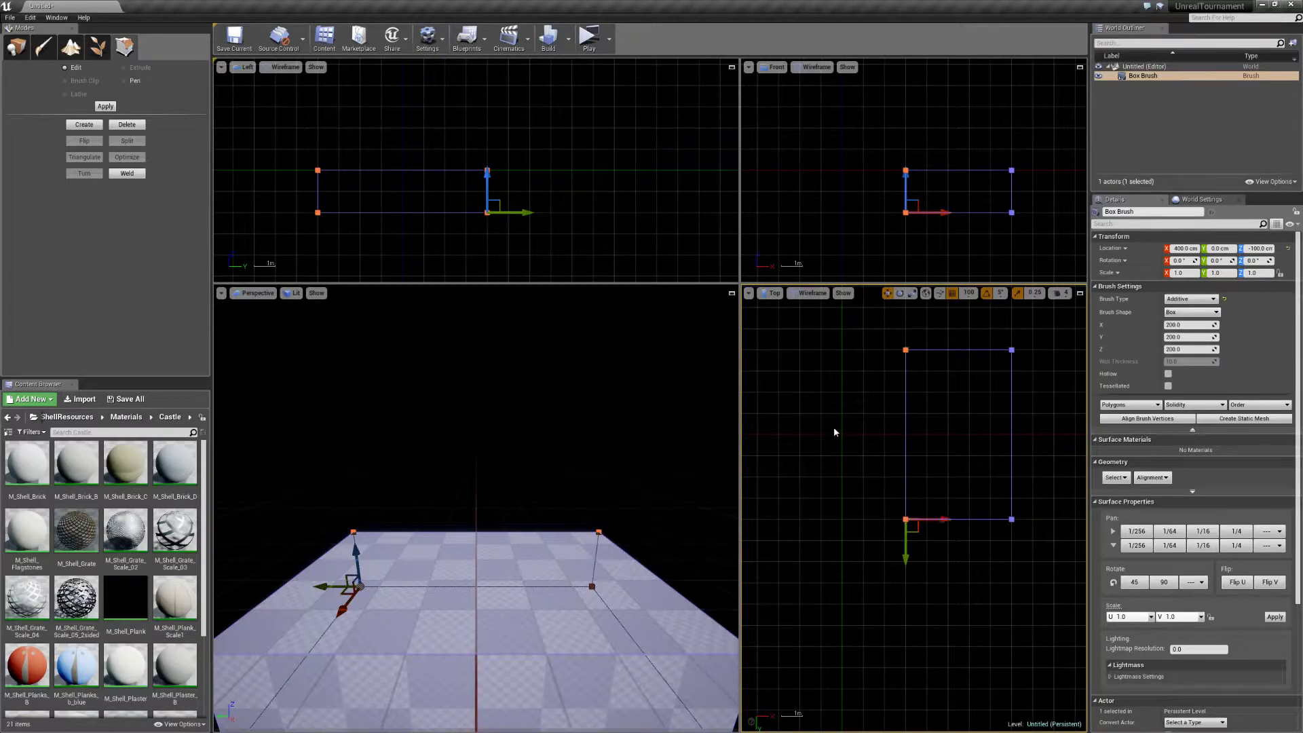
{"action": "mouse_move", "coordinate": [885, 429]}
{"action": "right_mouse_down"}
{"action": "mouse_move", "coordinate": [893, 530]}
{"action": "mouse_move", "coordinate": [808, 425]}
{"action": "mouse_move", "coordinate": [831, 404]}
{"action": "mouse_move", "coordinate": [851, 422]}
{"action": "right_mouse_up"}
{"action": "left_click_drag", "start_coordinate": [907, 517], "coordinate": [843, 517]}
Return to placement mode, select the stretched box brush and move it along X to 0 cm.
{"action": "mouse_move", "coordinate": [694, 617]}
{"action": "right_mouse_down"}
{"action": "mouse_move", "coordinate": [611, 658]}
{"action": "mouse_move", "coordinate": [621, 644]}
{"action": "mouse_move", "coordinate": [699, 637]}
{"action": "mouse_move", "coordinate": [662, 635]}
{"action": "mouse_move", "coordinate": [706, 641]}
{"action": "mouse_move", "coordinate": [679, 631]}
{"action": "mouse_move", "coordinate": [651, 645]}
{"action": "mouse_move", "coordinate": [672, 638]}
{"action": "mouse_move", "coordinate": [658, 621]}
{"action": "mouse_move", "coordinate": [652, 638]}
{"action": "mouse_move", "coordinate": [611, 635]}
{"action": "mouse_move", "coordinate": [641, 625]}
{"action": "mouse_move", "coordinate": [514, 530]}
{"action": "right_mouse_up"}
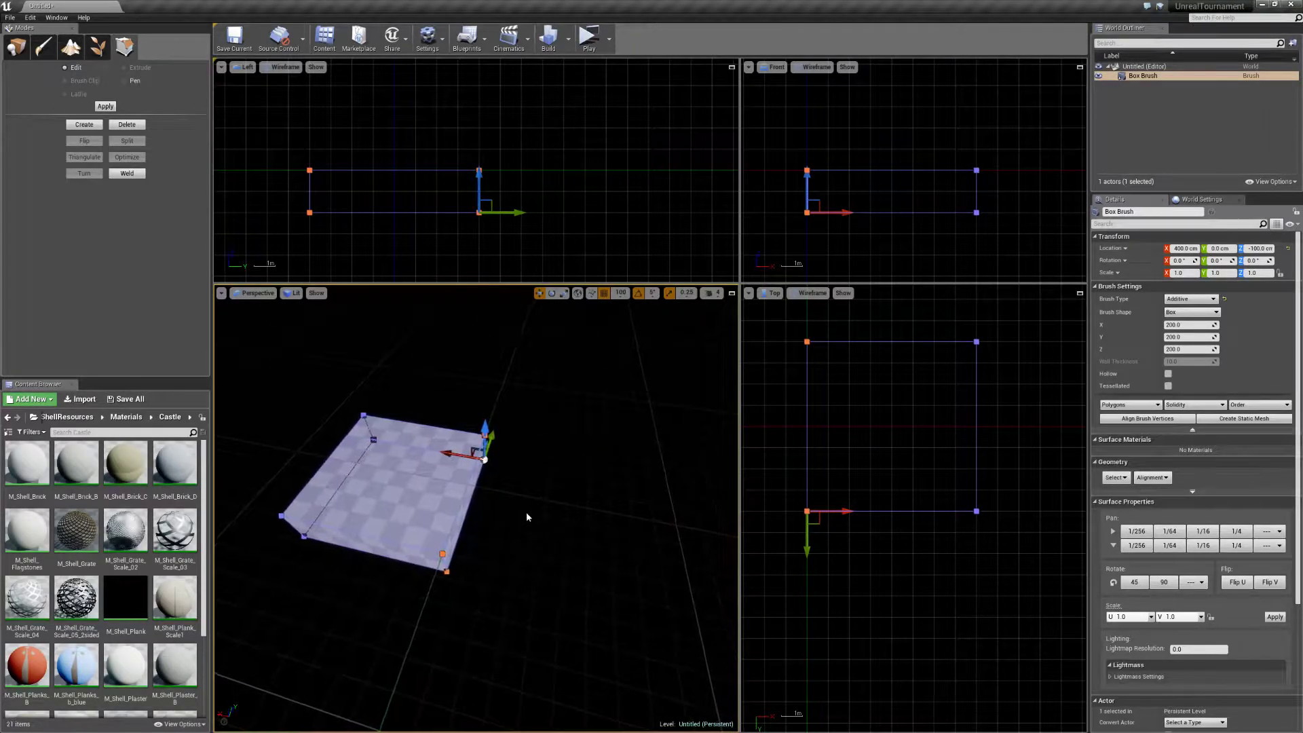
{"action": "right_click_drag", "start_coordinate": [468, 491], "coordinate": [387, 434]}
{"action": "mouse_move", "coordinate": [475, 509]}
{"action": "right_mouse_down"}
{"action": "mouse_move", "coordinate": [577, 523]}
{"action": "mouse_move", "coordinate": [543, 509]}
{"action": "mouse_move", "coordinate": [577, 502]}
{"action": "mouse_move", "coordinate": [604, 526]}
{"action": "mouse_move", "coordinate": [543, 516]}
{"action": "right_mouse_up"}
{"action": "left_click_drag", "start_coordinate": [580, 546], "coordinate": [509, 558], "text": "alt"}
{"action": "mouse_move", "coordinate": [844, 514]}
{"action": "right_mouse_down"}
{"action": "mouse_move", "coordinate": [902, 550]}
{"action": "mouse_move", "coordinate": [902, 496]}
{"action": "right_mouse_up"}
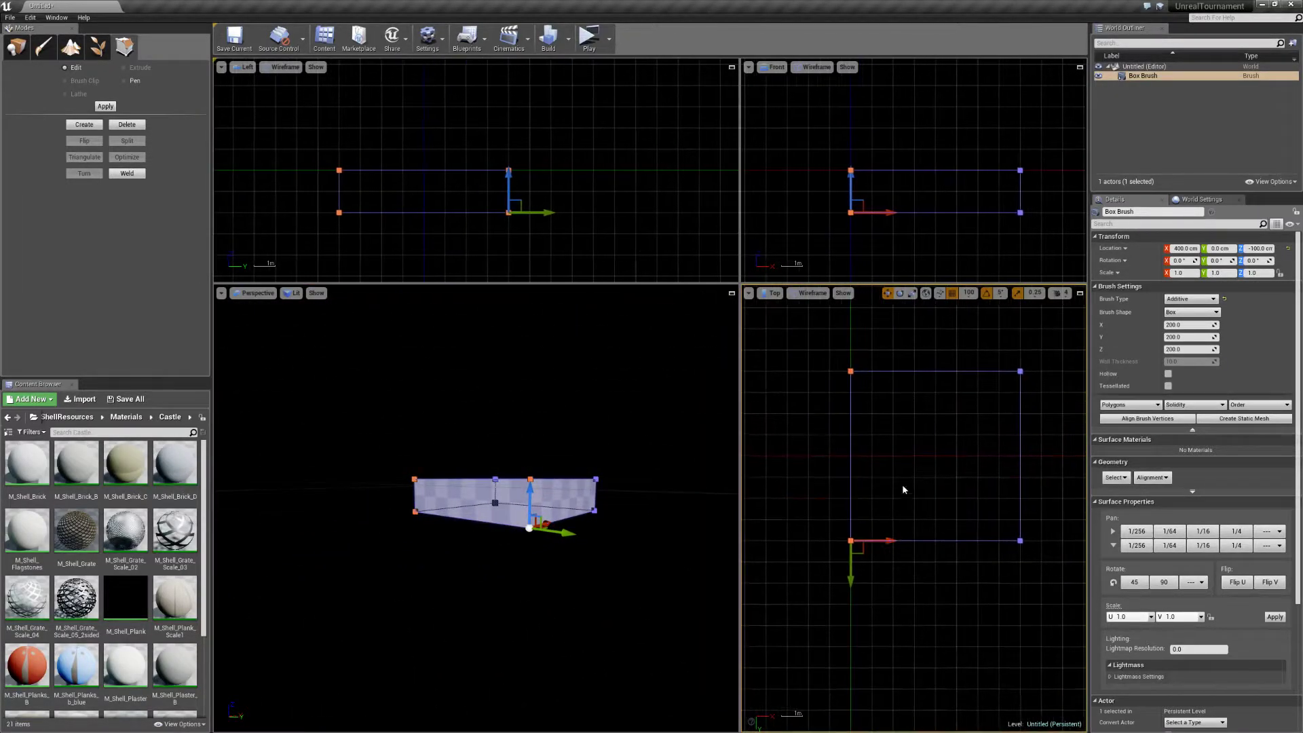
{"action": "left_click", "coordinate": [19, 49]}
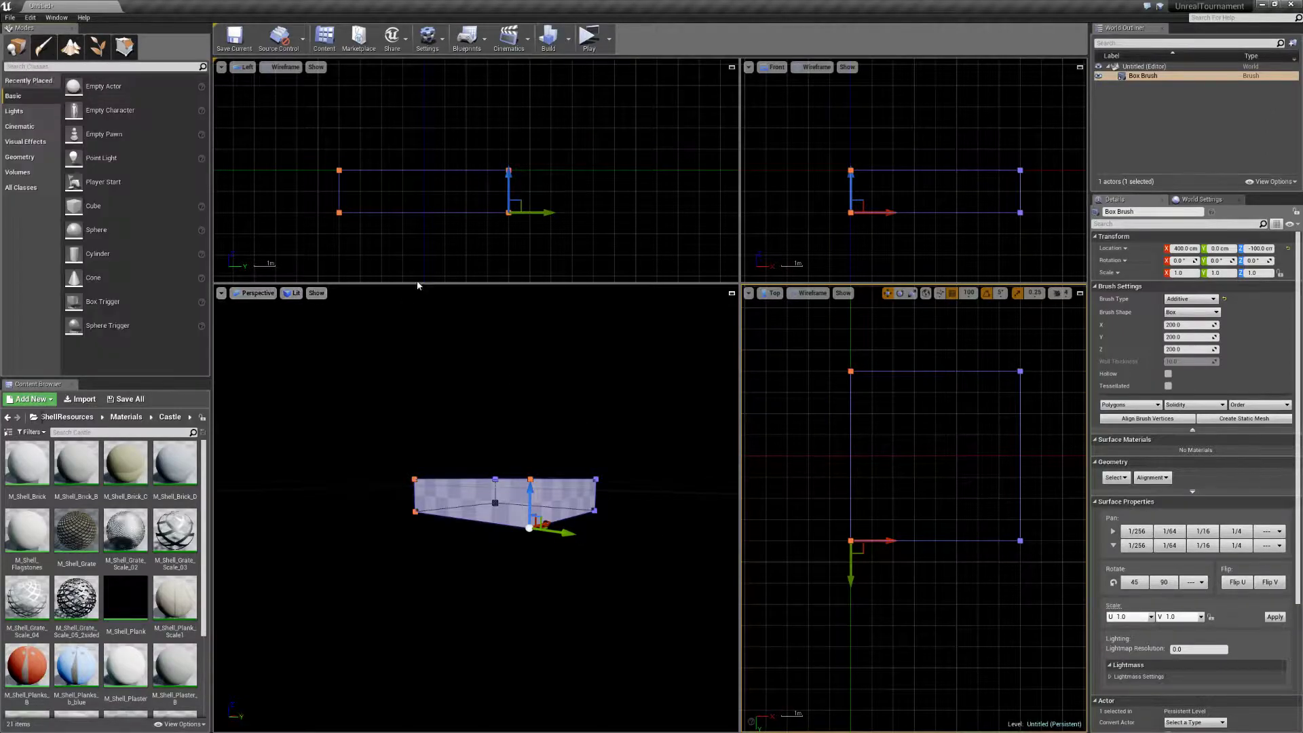
{"action": "left_click", "coordinate": [568, 503]}
{"action": "mouse_move", "coordinate": [568, 503]}
{"action": "right_mouse_down"}
{"action": "mouse_move", "coordinate": [547, 469]}
{"action": "mouse_move", "coordinate": [754, 639]}
{"action": "right_mouse_up"}
{"action": "scroll", "coordinate": [941, 584], "scroll_direction": "down", "scroll_amount": 6}
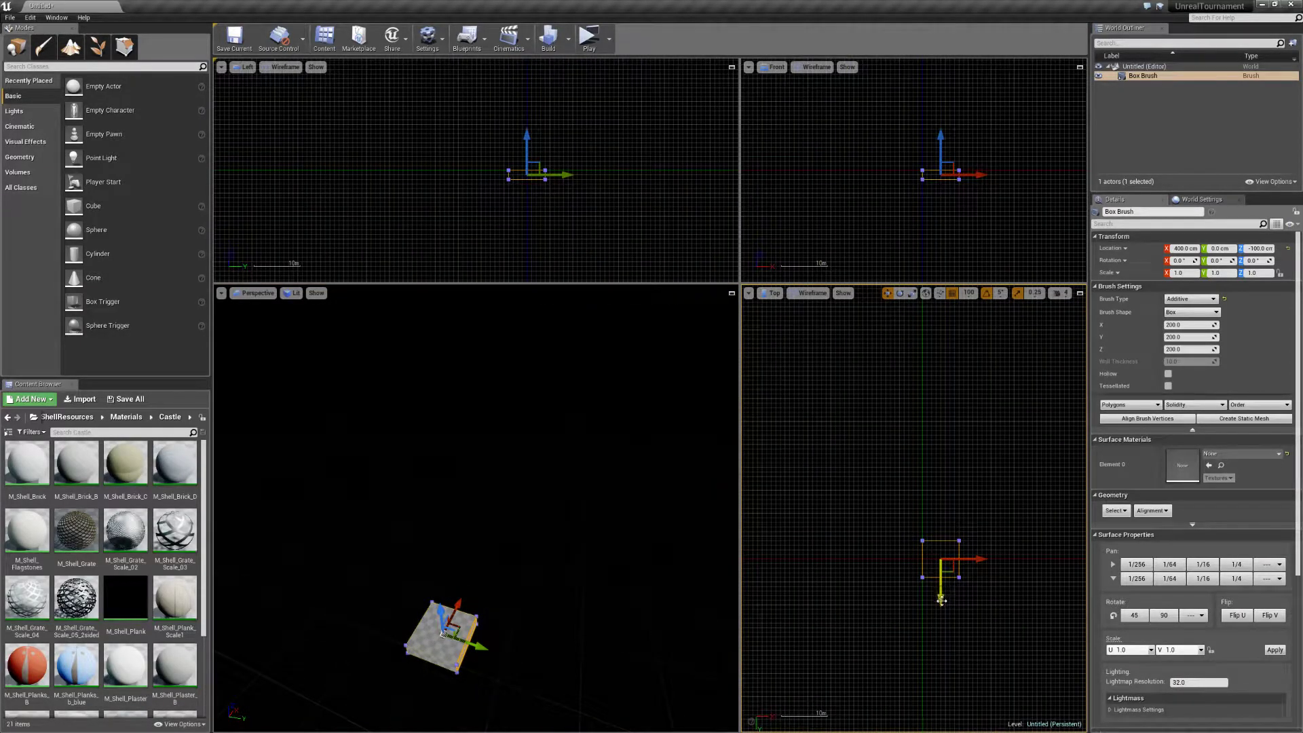
{"action": "left_click_drag", "start_coordinate": [973, 567], "coordinate": [945, 589]}
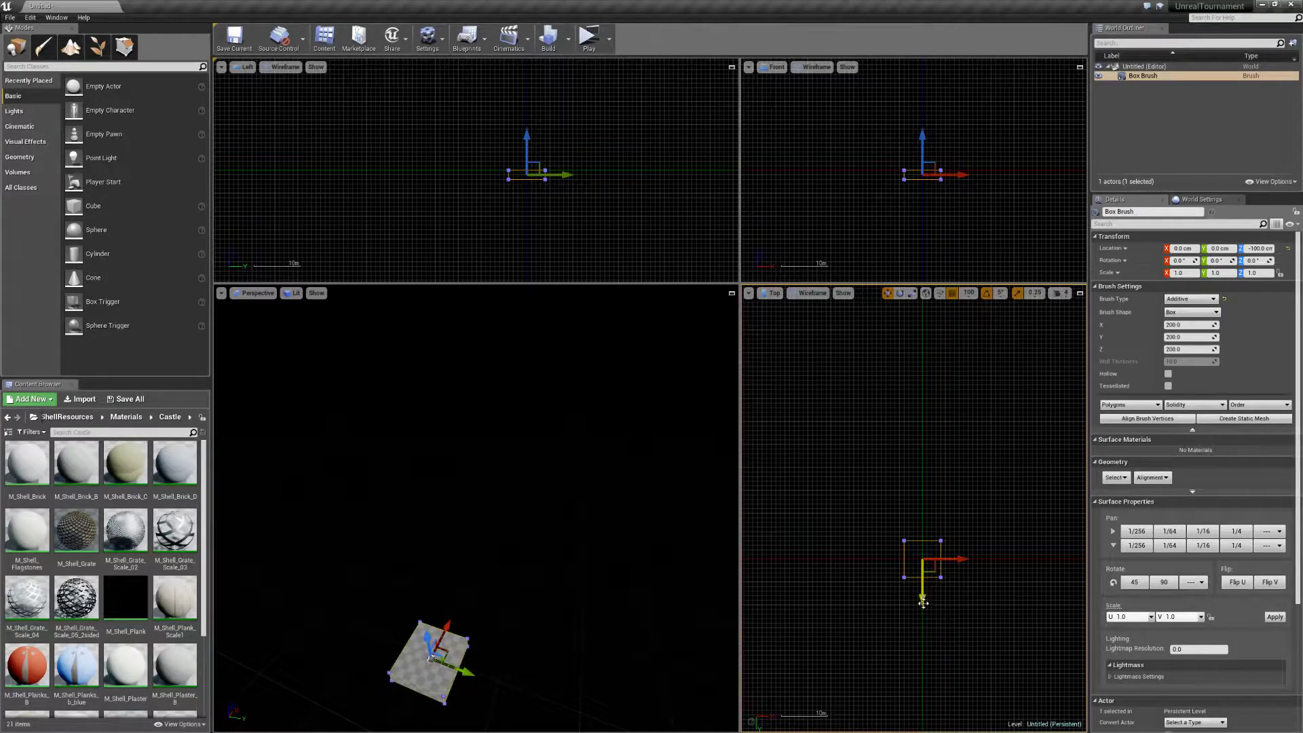
Duplicate the floor brush edge to edge into a grid two tiles wide along X and four tiles long along Y.
{"action": "mouse_move", "coordinate": [923, 592]}
{"action": "left_mouse_down", "text": "alt"}
{"action": "mouse_move", "coordinate": [922, 551]}
{"action": "mouse_move", "coordinate": [895, 597]}
{"action": "left_mouse_up", "text": "alt"}
{"action": "left_click_drag", "start_coordinate": [958, 557], "coordinate": [1000, 557], "text": "alt"}
{"action": "left_click_drag", "start_coordinate": [1009, 494], "coordinate": [869, 615], "text": "ctrl+alt"}
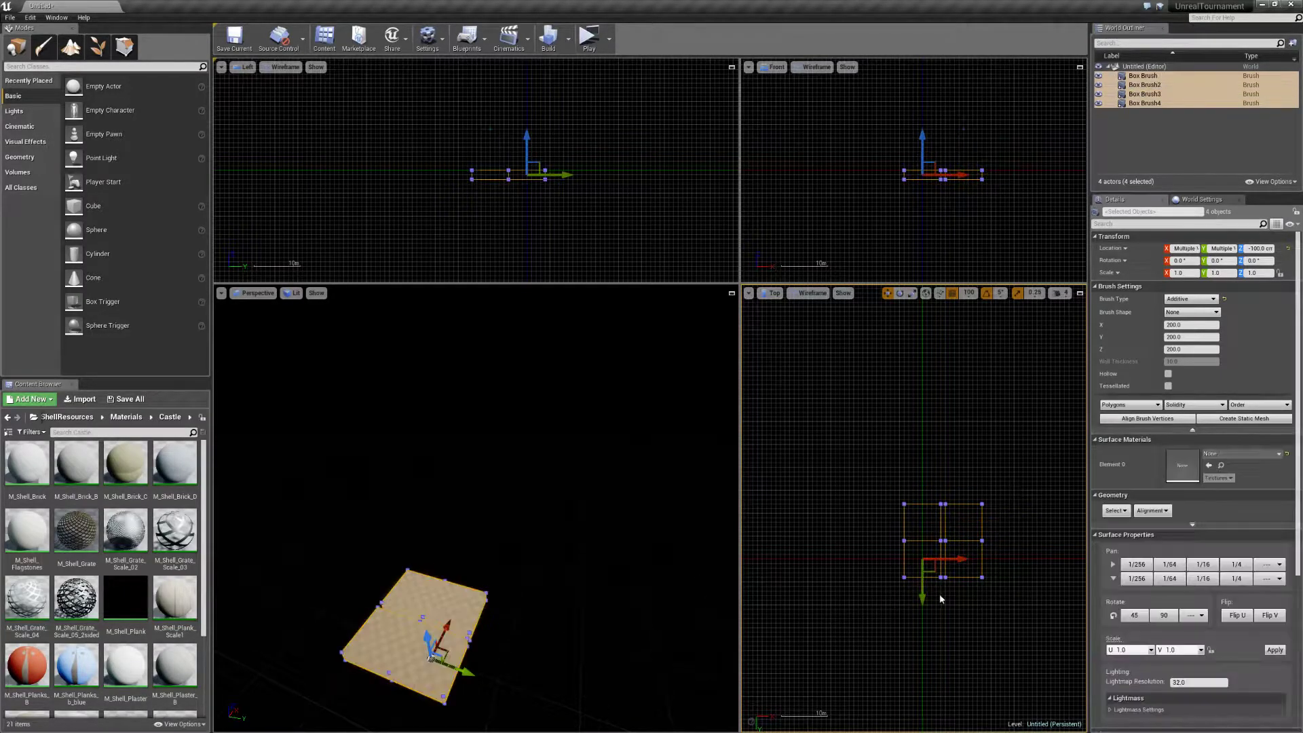
{"action": "left_click_drag", "start_coordinate": [943, 597], "coordinate": [992, 560], "text": "ctrl+alt"}
{"action": "mouse_move", "coordinate": [1027, 474]}
{"action": "left_mouse_down", "text": "ctrl+alt"}
{"action": "mouse_move", "coordinate": [874, 604]}
{"action": "mouse_move", "coordinate": [923, 521]}
{"action": "left_mouse_up", "text": "ctrl+alt"}
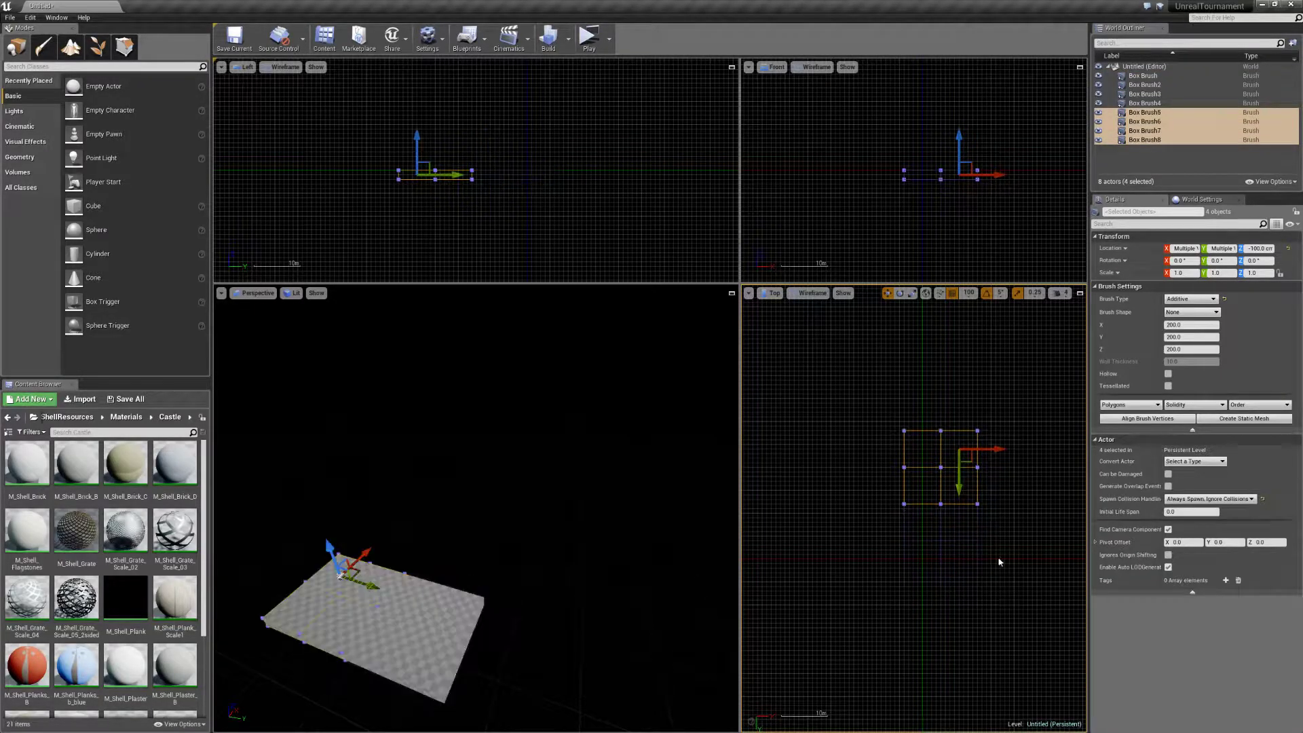
Duplicate all floor tiles toward negative X and the resulting block toward negative Y, forming a four by eight grid.
{"action": "key", "text": "ctrl+a"}
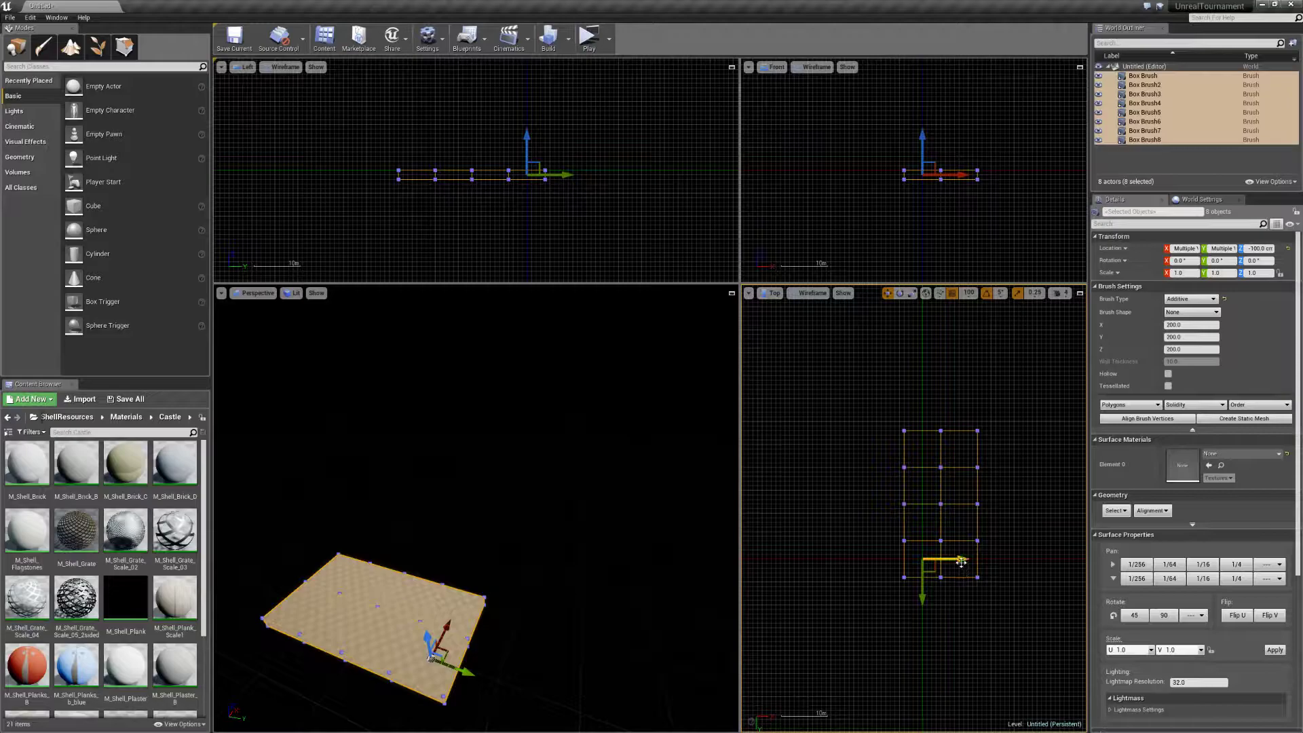
{"action": "left_click_drag", "start_coordinate": [961, 561], "coordinate": [888, 560], "text": "alt"}
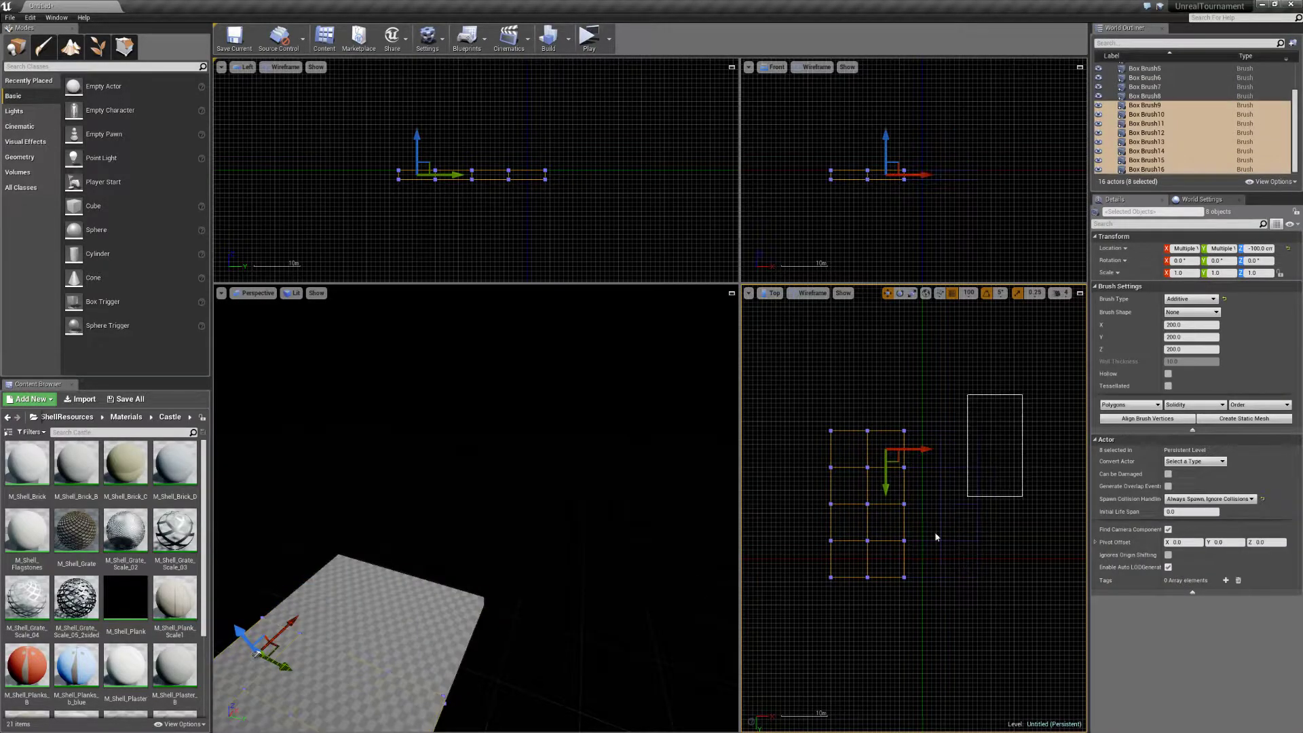
{"action": "key", "text": "ctrl+a"}
{"action": "left_click_drag", "start_coordinate": [923, 601], "coordinate": [922, 454], "text": "alt"}
Select the whole four by eight block and duplicate it toward negative X to form an eight by eight floor.
{"action": "scroll", "coordinate": [903, 623], "scroll_direction": "down", "scroll_amount": 1}
{"action": "scroll", "coordinate": [903, 625], "scroll_direction": "down", "scroll_amount": 1}
{"action": "mouse_move", "coordinate": [824, 416]}
{"action": "left_mouse_down"}
{"action": "mouse_move", "coordinate": [977, 650]}
{"action": "mouse_move", "coordinate": [974, 638]}
{"action": "left_mouse_up"}
{"action": "mouse_move", "coordinate": [928, 601]}
{"action": "left_mouse_down", "text": "alt"}
{"action": "mouse_move", "coordinate": [838, 601]}
{"action": "mouse_move", "coordinate": [857, 601]}
{"action": "left_mouse_up", "text": "alt"}
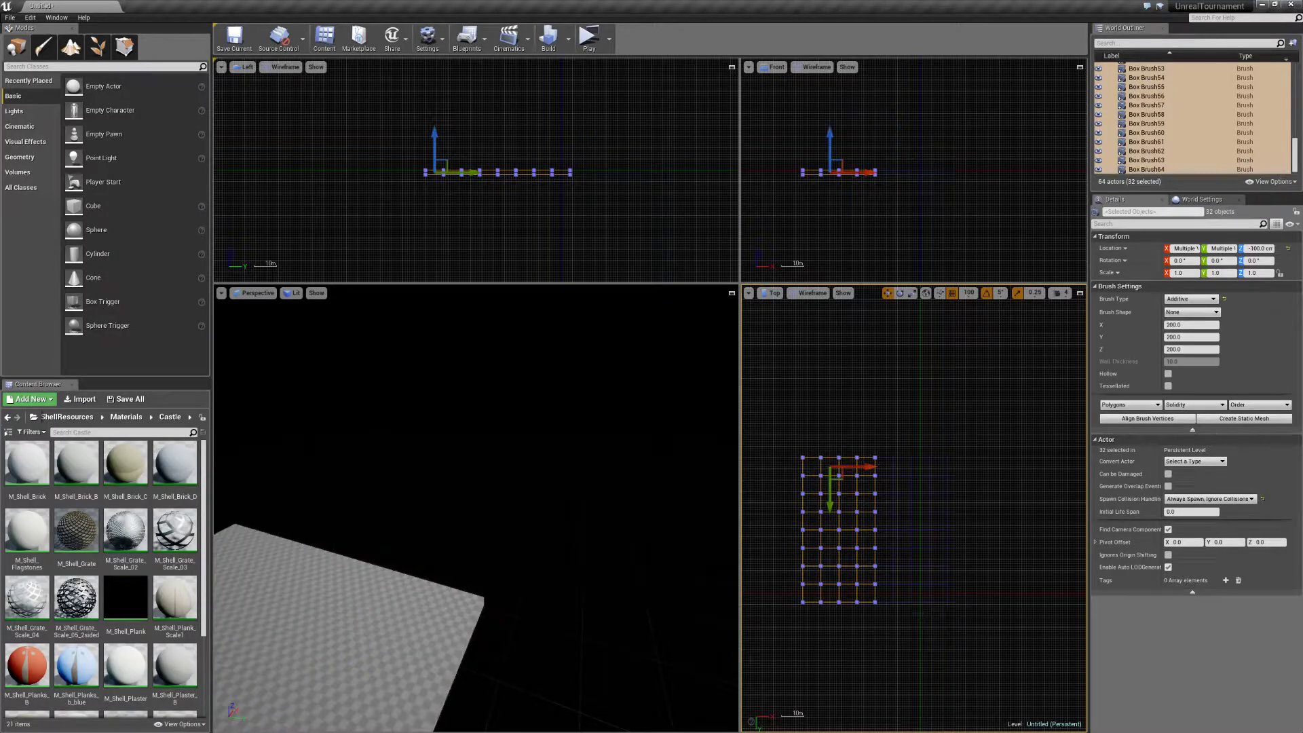
Inspect the floor surface in the perspective view and select individual tiles in its interior.
{"action": "mouse_move", "coordinate": [470, 623]}
{"action": "right_mouse_down"}
{"action": "mouse_move", "coordinate": [342, 685]}
{"action": "mouse_move", "coordinate": [482, 662]}
{"action": "right_mouse_up"}
{"action": "mouse_move", "coordinate": [468, 580]}
{"action": "right_mouse_down"}
{"action": "mouse_move", "coordinate": [380, 592]}
{"action": "mouse_move", "coordinate": [414, 578]}
{"action": "mouse_move", "coordinate": [570, 581]}
{"action": "right_mouse_up"}
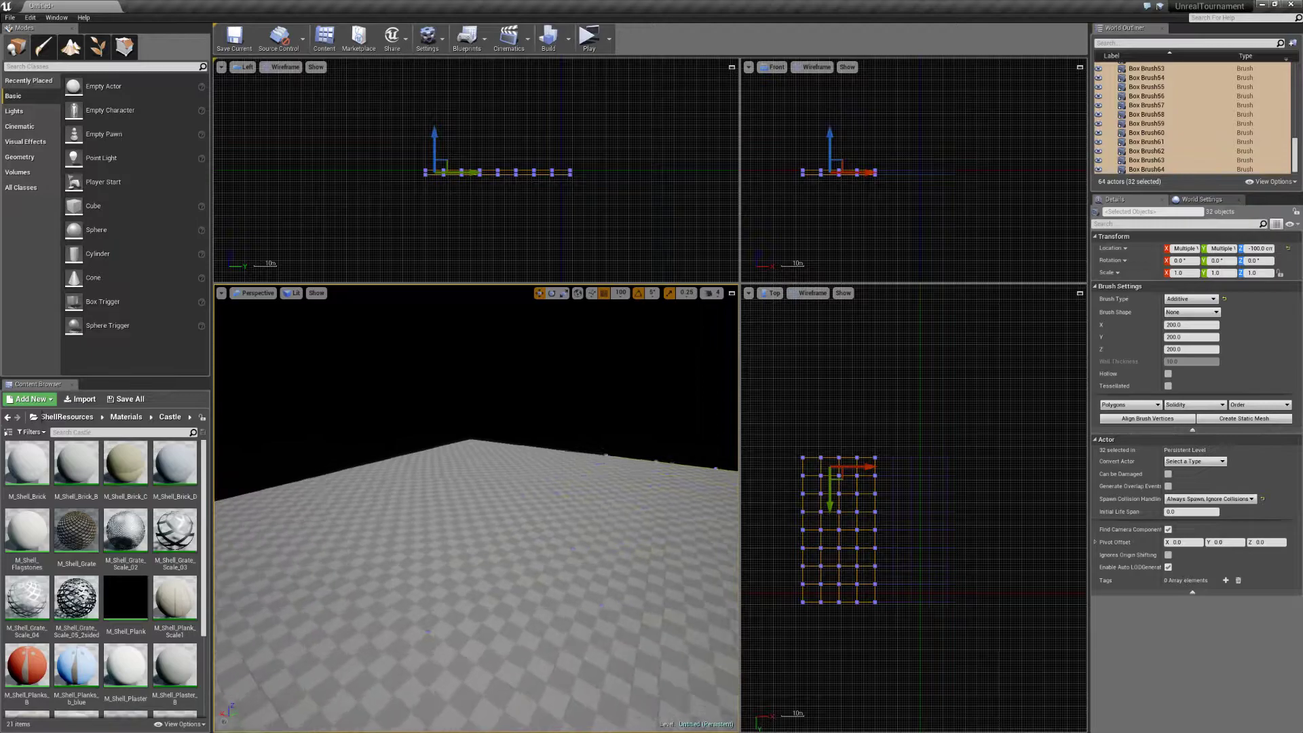
{"action": "left_click", "coordinate": [473, 498]}
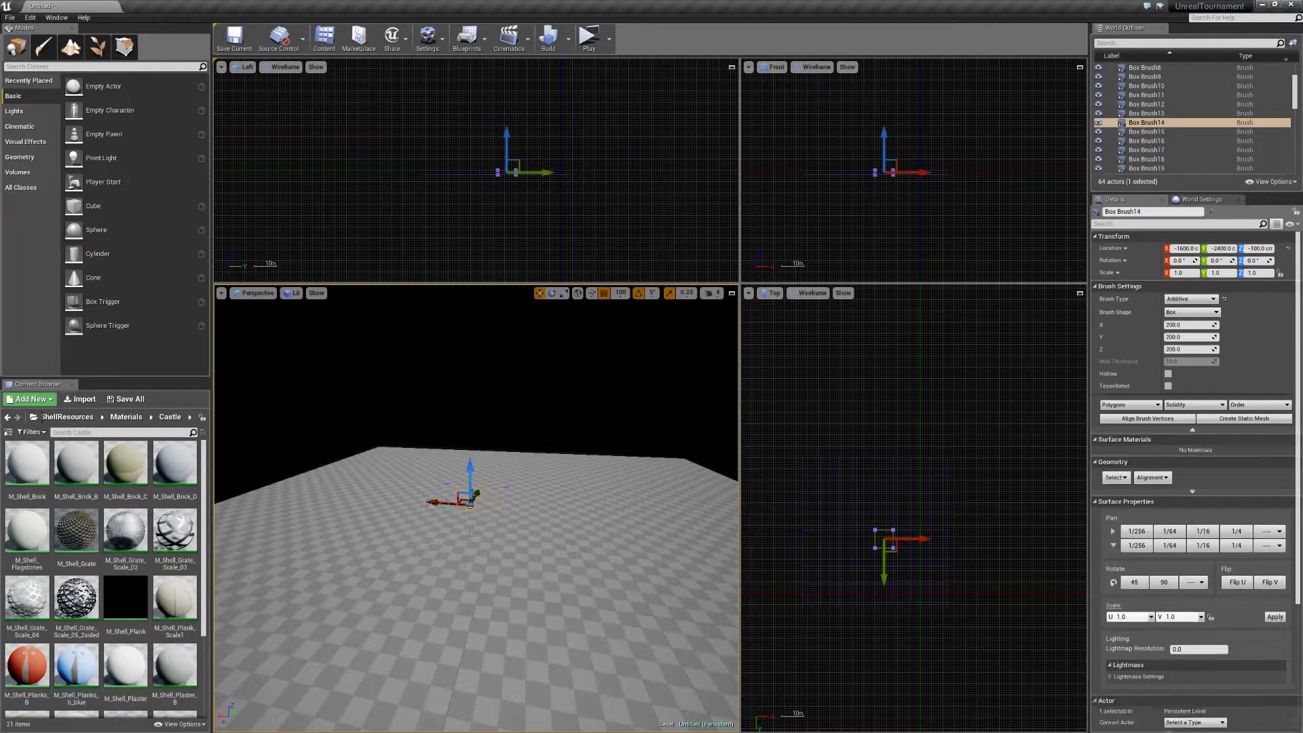
{"action": "key", "text": "ctrl+z"}
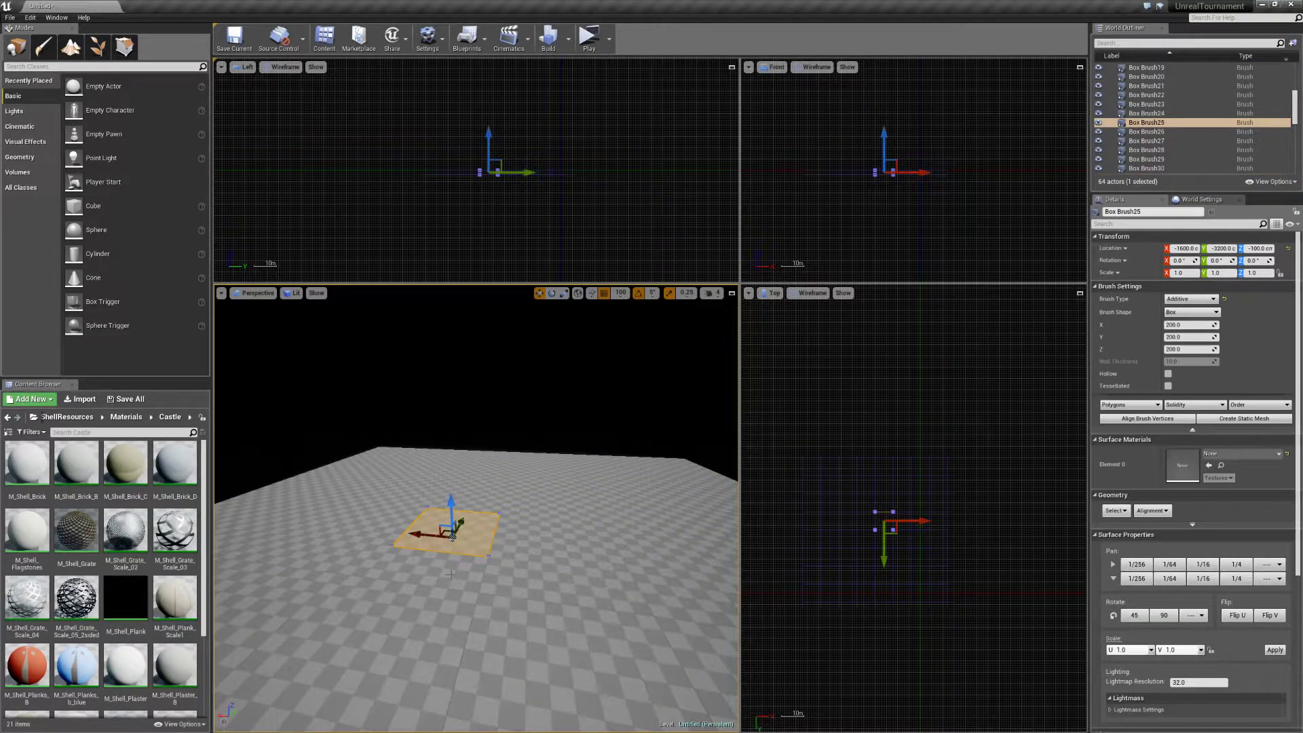
Try raising a row of three interior floor tiles to a Z location of 300 cm, and undo the move.
{"action": "left_click", "coordinate": [451, 574], "text": "ctrl"}
{"action": "left_click", "coordinate": [475, 497], "text": "ctrl"}
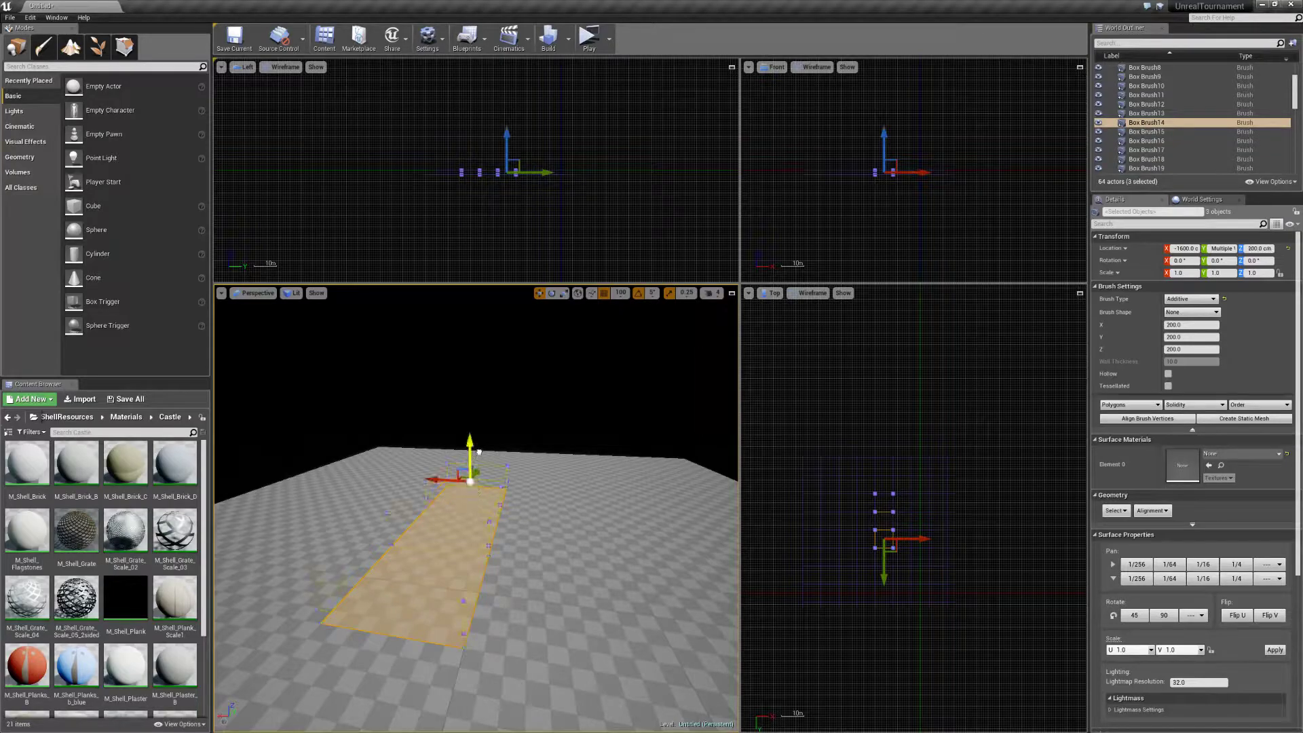
{"action": "left_click_drag", "start_coordinate": [477, 453], "coordinate": [477, 443]}
{"action": "key", "text": "ctrl+z"}
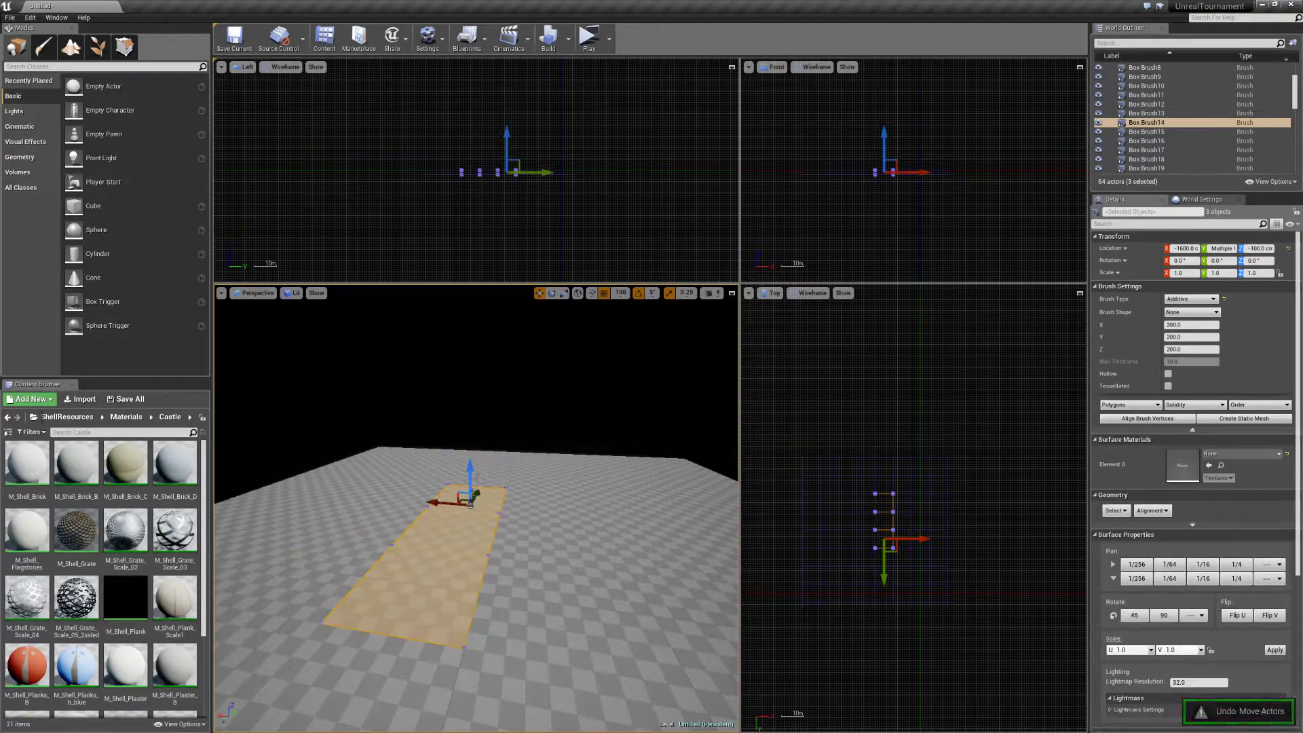
Duplicate the two outermost tile columns on both X sides of the floor outward, widening it to twelve tiles.
{"action": "right_click_drag", "start_coordinate": [478, 477], "coordinate": [543, 477]}
{"action": "mouse_move", "coordinate": [437, 501]}
{"action": "right_mouse_down"}
{"action": "mouse_move", "coordinate": [490, 512]}
{"action": "mouse_move", "coordinate": [403, 468]}
{"action": "mouse_move", "coordinate": [448, 484]}
{"action": "mouse_move", "coordinate": [427, 505]}
{"action": "right_mouse_up"}
{"action": "right_click_drag", "start_coordinate": [372, 462], "coordinate": [368, 460]}
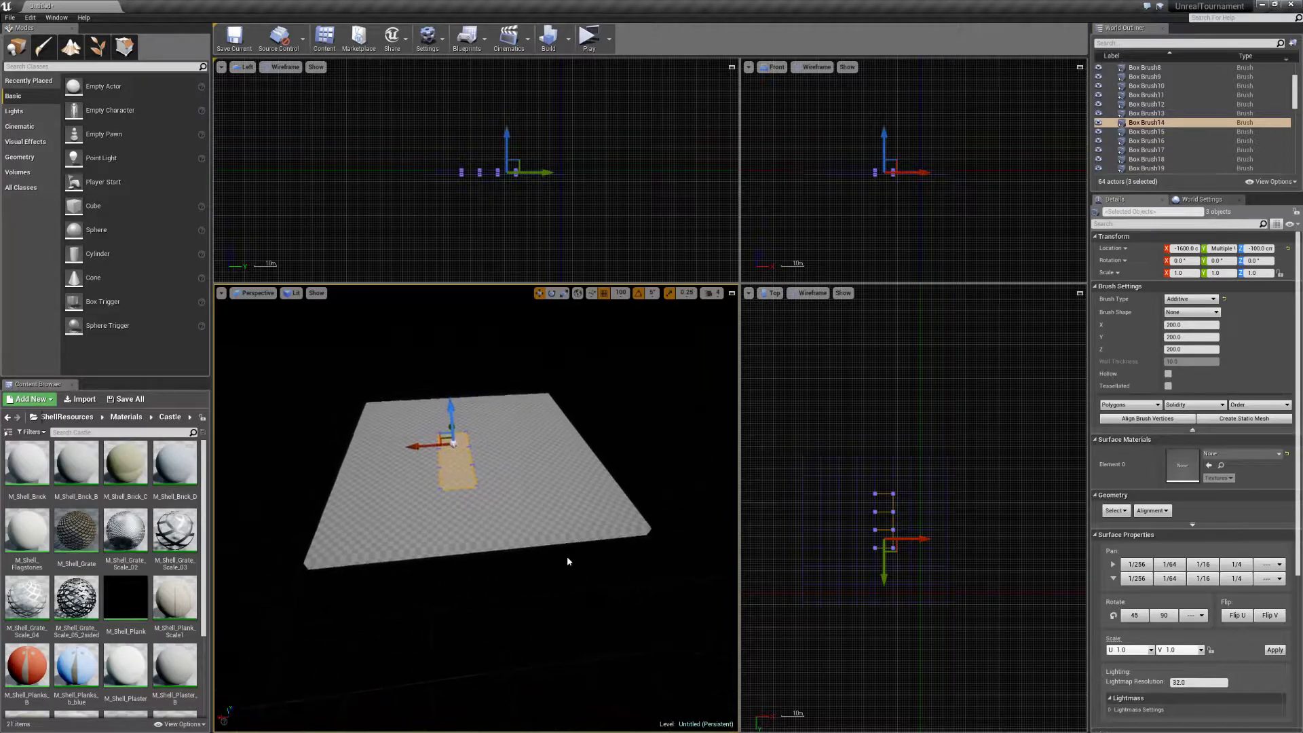
{"action": "left_click_drag", "start_coordinate": [789, 405], "coordinate": [797, 456]}
{"action": "left_click_drag", "start_coordinate": [845, 631], "coordinate": [835, 656]}
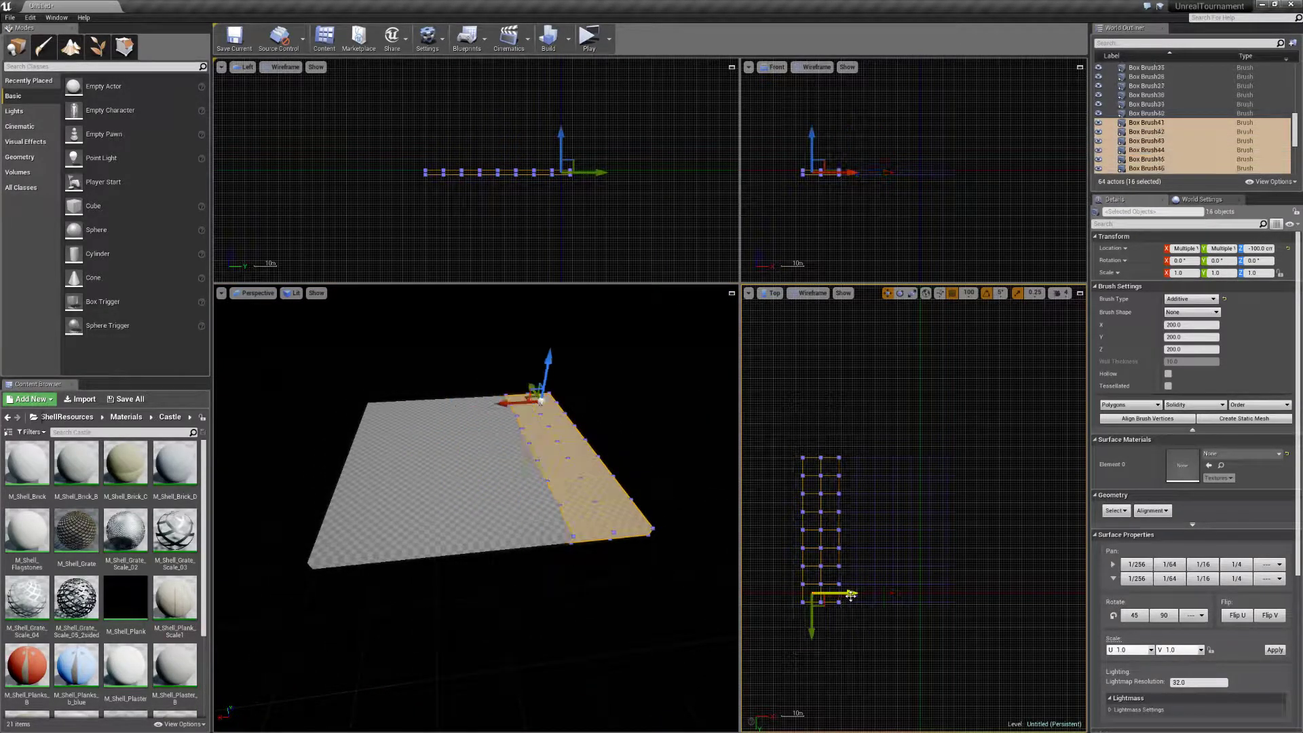
{"action": "mouse_move", "coordinate": [840, 598]}
{"action": "left_mouse_down", "text": "alt"}
{"action": "mouse_move", "coordinate": [800, 598]}
{"action": "mouse_move", "coordinate": [858, 575]}
{"action": "left_mouse_up", "text": "alt"}
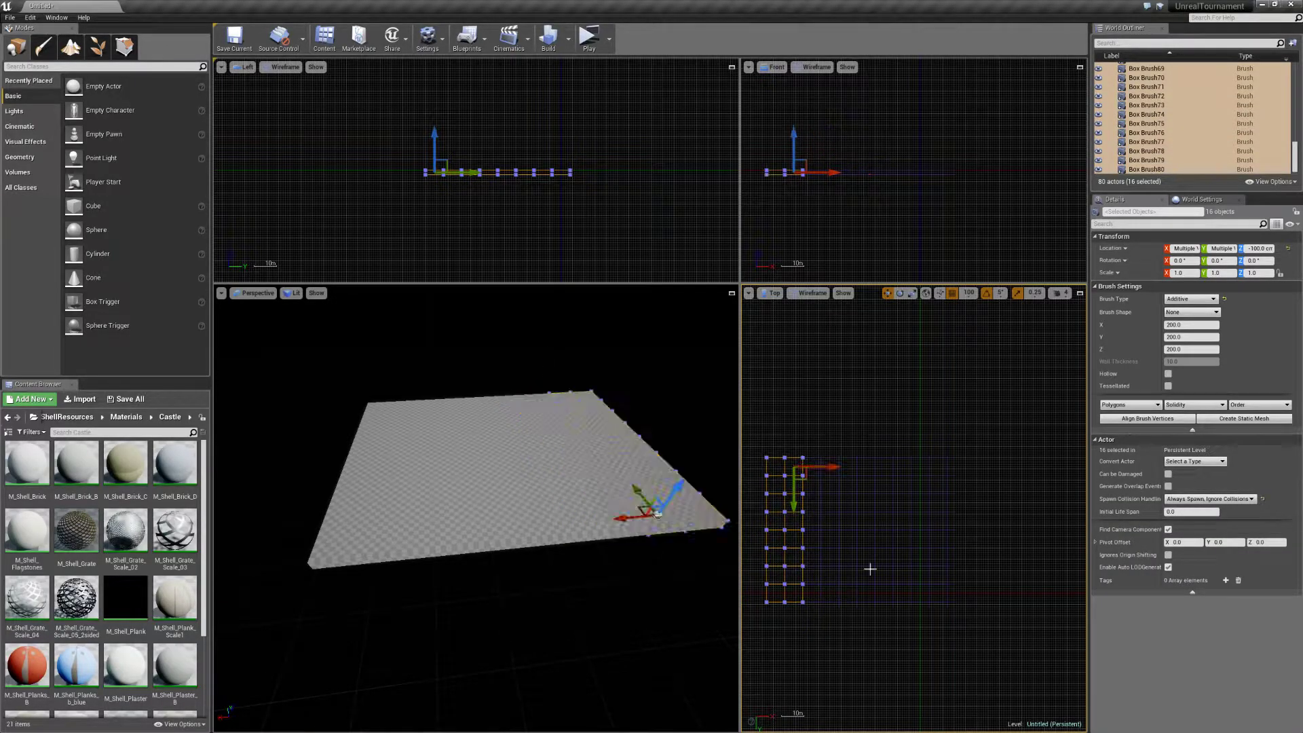
{"action": "left_click_drag", "start_coordinate": [980, 472], "coordinate": [921, 638]}
{"action": "left_click_drag", "start_coordinate": [962, 592], "coordinate": [999, 592], "text": "alt"}
Duplicate the two outermost tile rows on both Y sides outward, extending the floor to a twelve by twelve grid.
{"action": "left_click_drag", "start_coordinate": [1037, 436], "coordinate": [765, 503]}
{"action": "mouse_move", "coordinate": [1019, 442]}
{"action": "left_mouse_down"}
{"action": "mouse_move", "coordinate": [751, 497]}
{"action": "mouse_move", "coordinate": [929, 531]}
{"action": "mouse_move", "coordinate": [920, 475]}
{"action": "left_mouse_up"}
{"action": "scroll", "coordinate": [835, 500], "scroll_direction": "up", "scroll_amount": 3}
{"action": "scroll", "coordinate": [836, 497], "scroll_direction": "down", "scroll_amount": 2}
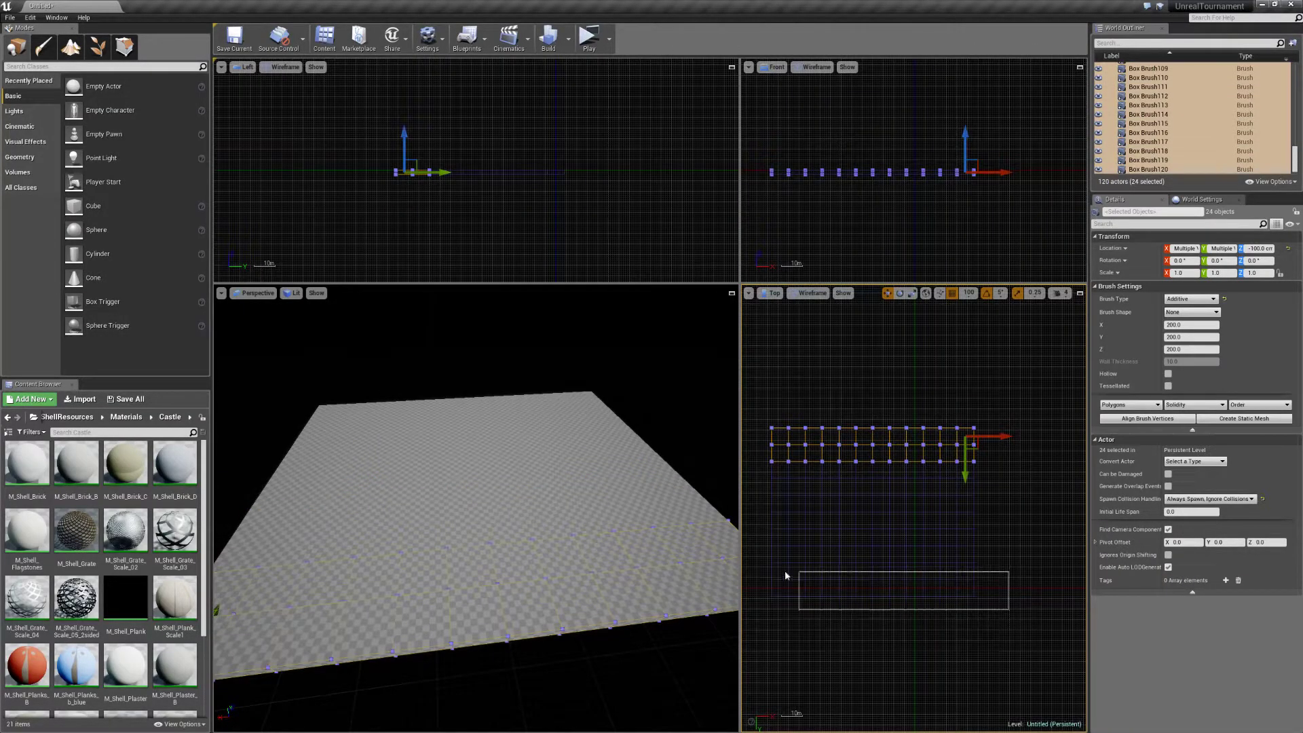
{"action": "left_click_drag", "start_coordinate": [793, 572], "coordinate": [760, 567]}
{"action": "left_click_drag", "start_coordinate": [915, 622], "coordinate": [965, 640], "text": "alt"}
Play-test the level from a tile in the middle of the floor and end the session.
{"action": "mouse_move", "coordinate": [582, 574]}
{"action": "right_mouse_down"}
{"action": "mouse_move", "coordinate": [502, 543]}
{"action": "mouse_move", "coordinate": [651, 576]}
{"action": "mouse_move", "coordinate": [621, 570]}
{"action": "mouse_move", "coordinate": [658, 604]}
{"action": "mouse_move", "coordinate": [600, 645]}
{"action": "mouse_move", "coordinate": [645, 641]}
{"action": "mouse_move", "coordinate": [621, 628]}
{"action": "right_mouse_up"}
{"action": "right_click_drag", "start_coordinate": [319, 401], "coordinate": [323, 405]}
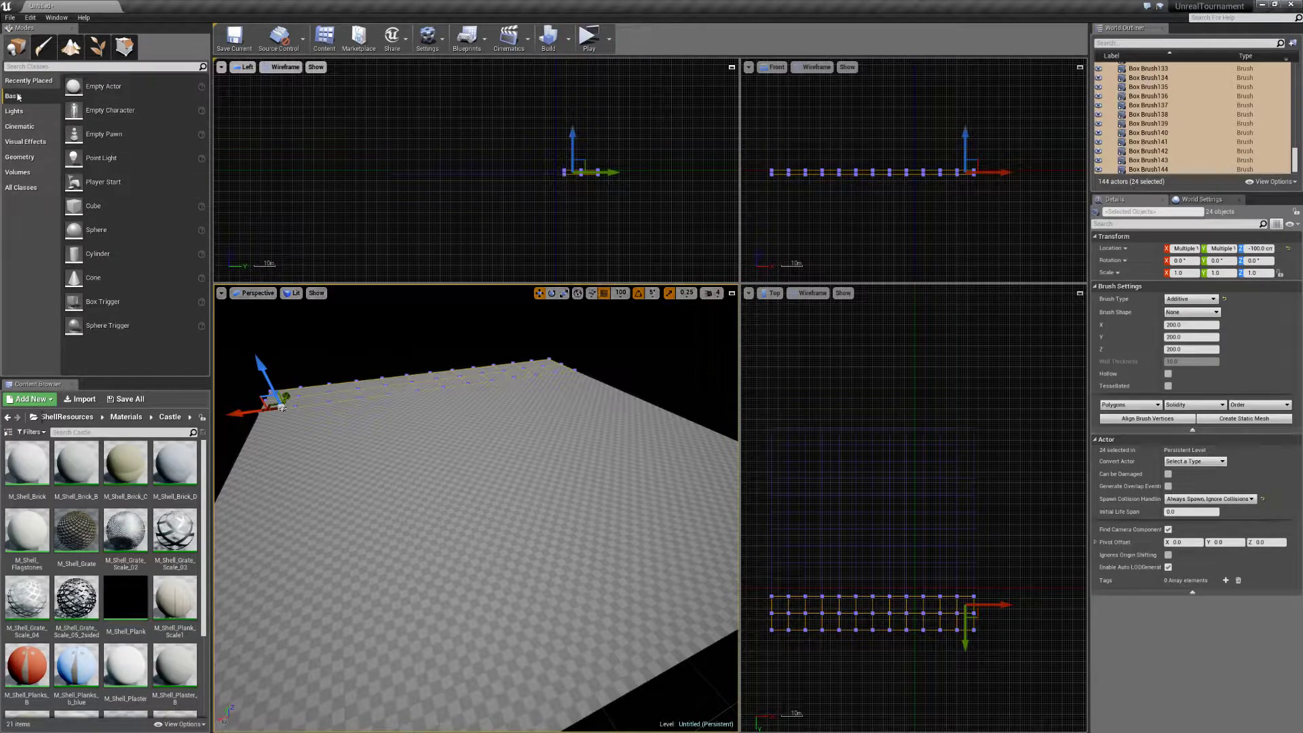
{"action": "right_click", "coordinate": [449, 474]}
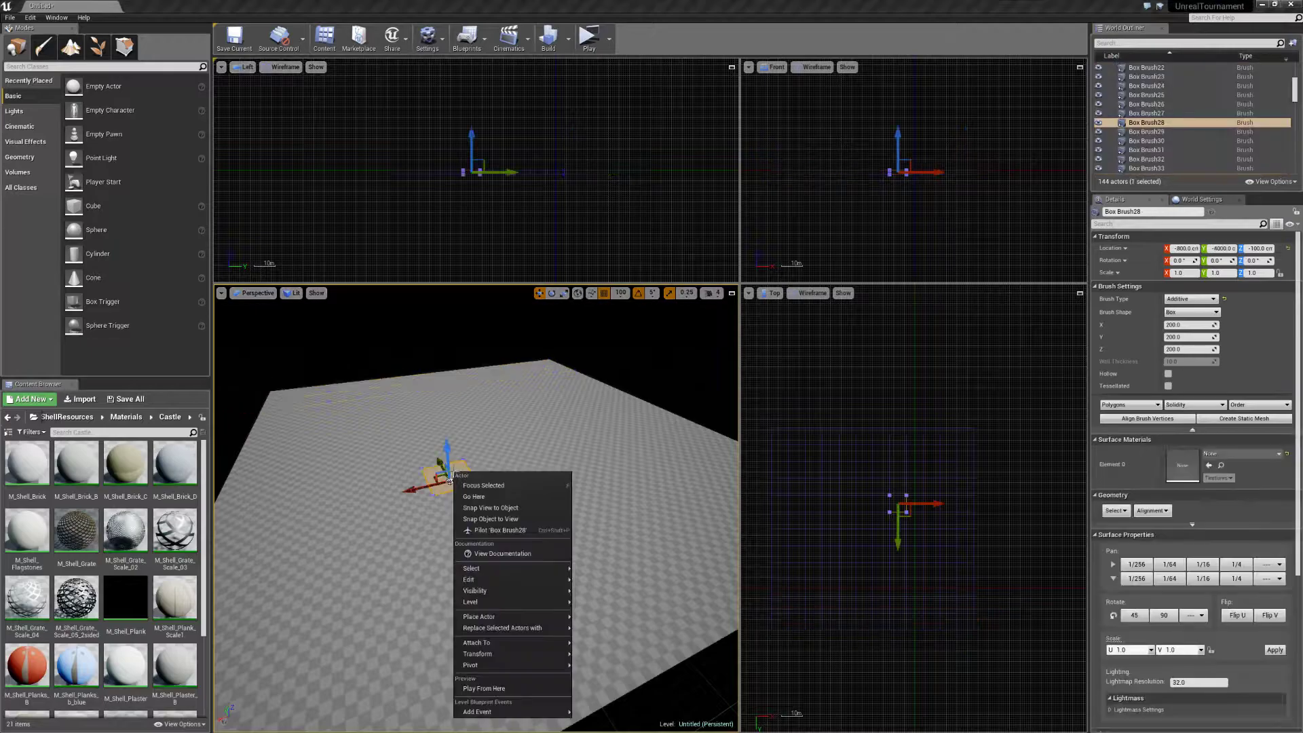
{"action": "left_click", "coordinate": [484, 688]}
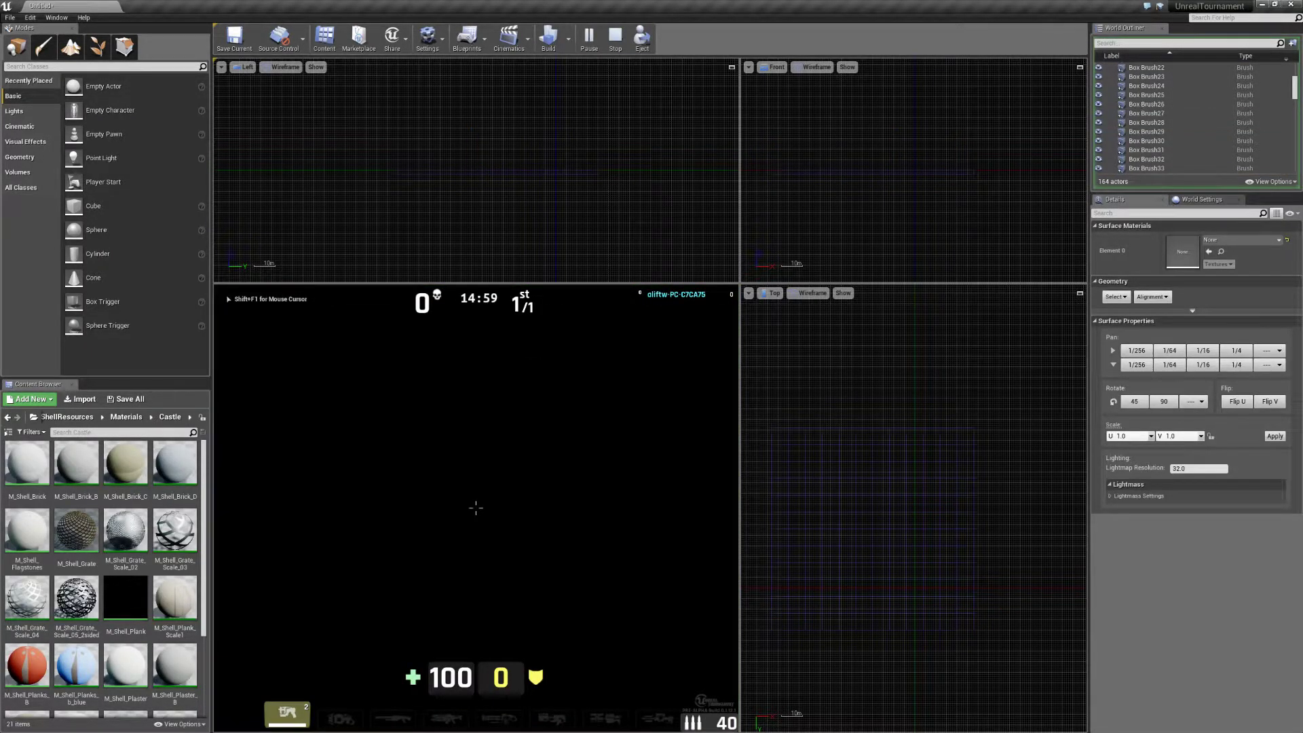
{"action": "key", "text": "Escape"}
{"action": "right_click_drag", "start_coordinate": [526, 507], "coordinate": [509, 407]}
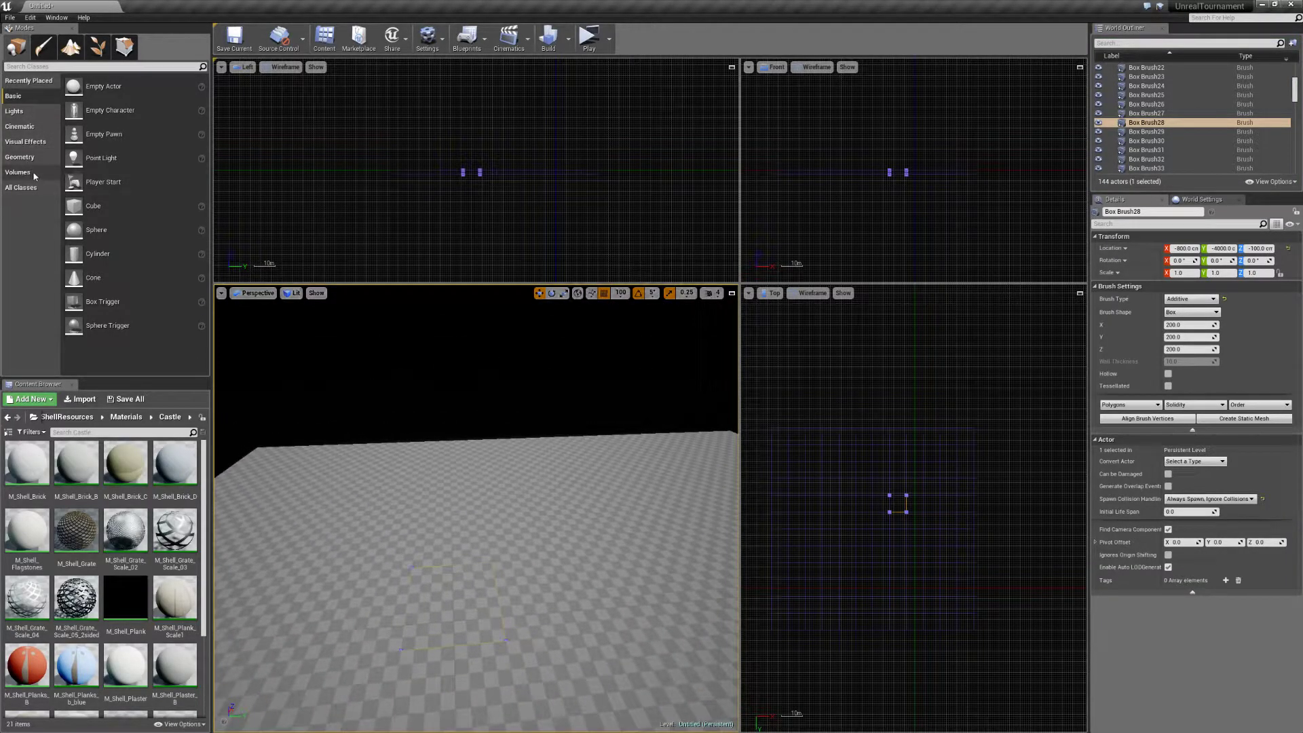
Find the Atmospheric Fog and Sky Light actors and place one of each on the floor.
{"action": "left_click", "coordinate": [38, 116]}
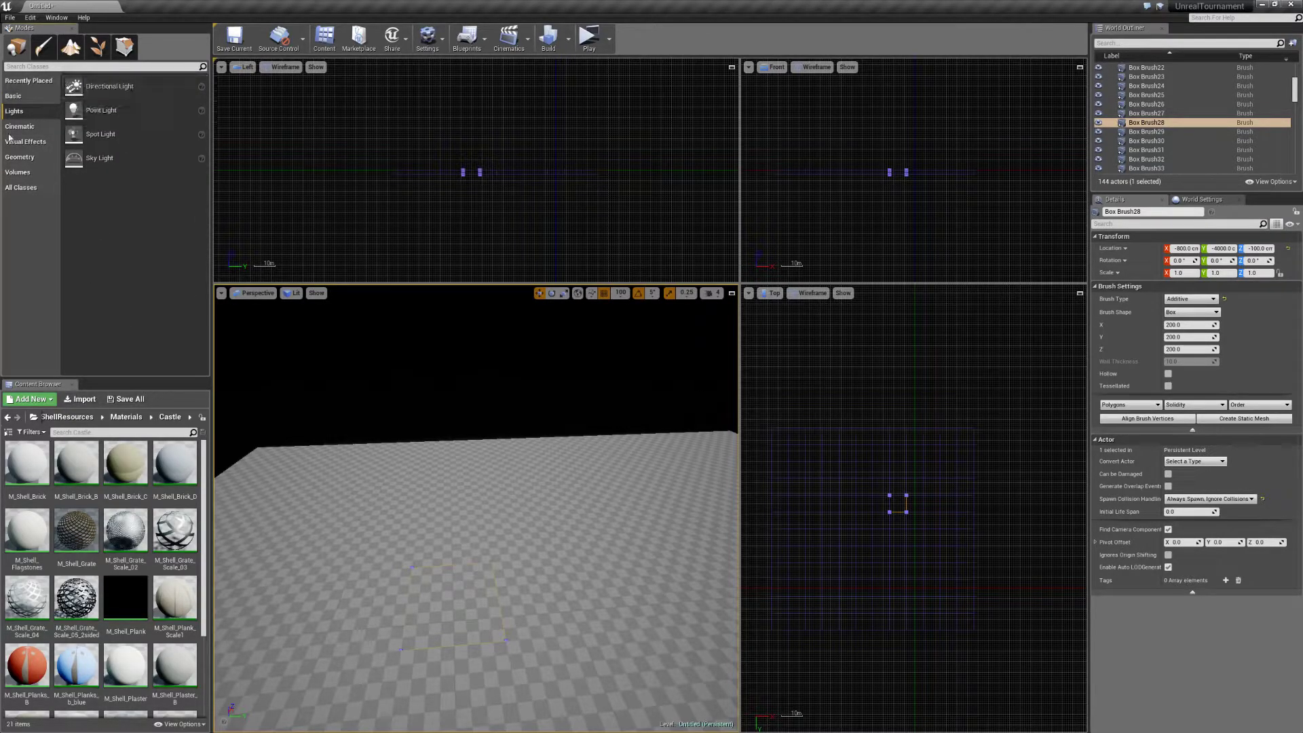
{"action": "left_click", "coordinate": [28, 159]}
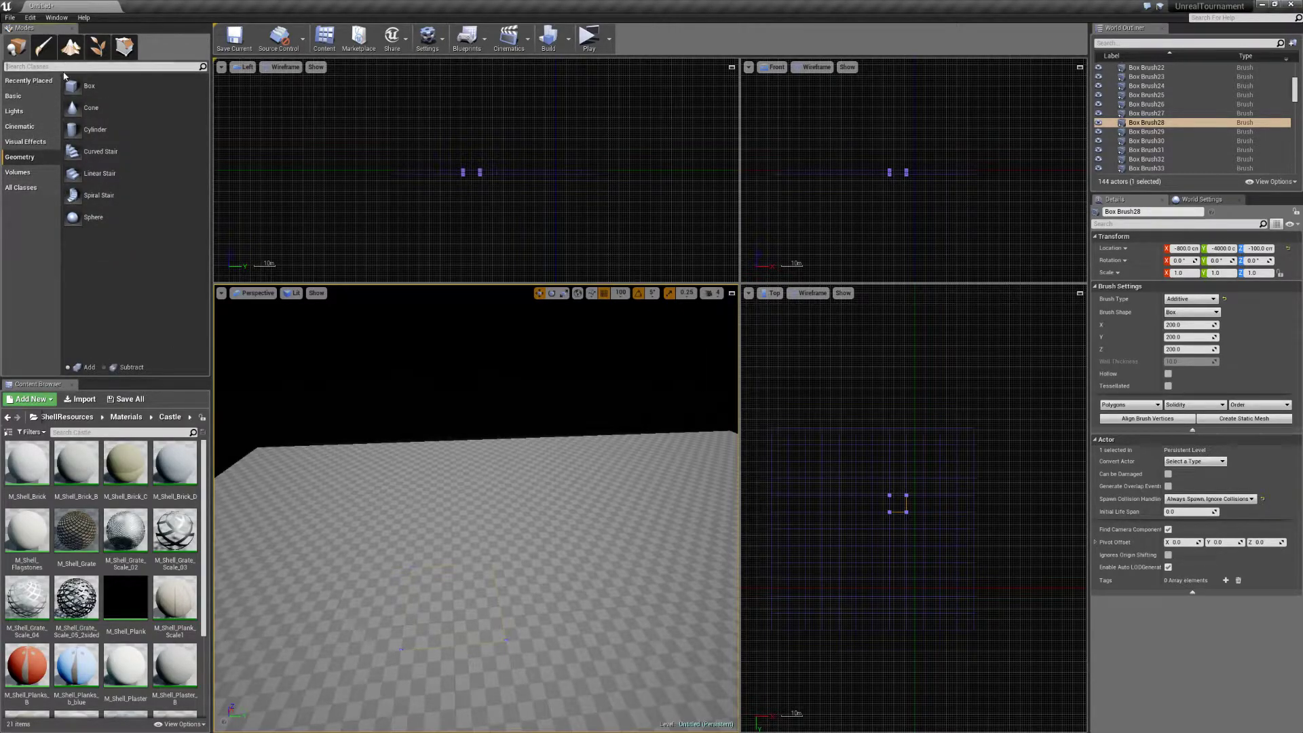
{"action": "type", "text": "atmospjh"}
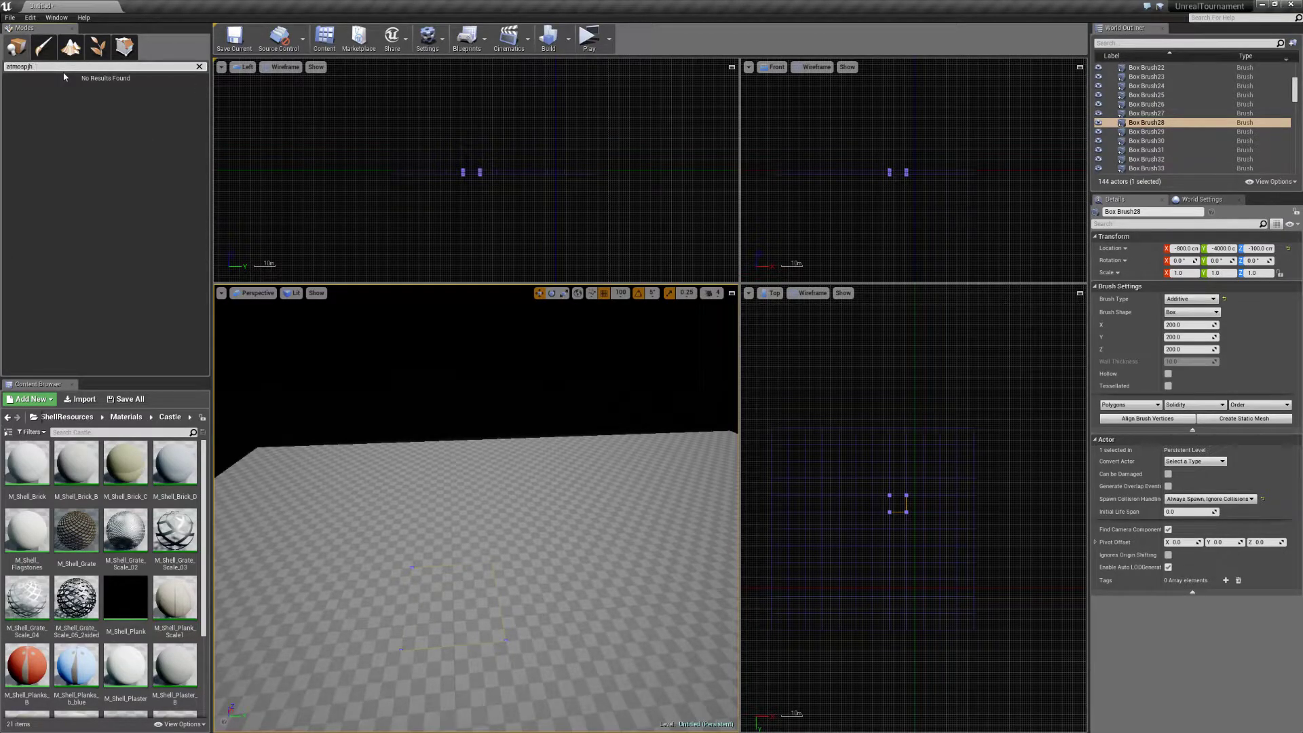
{"action": "left_click_drag", "start_coordinate": [53, 86], "coordinate": [541, 499]}
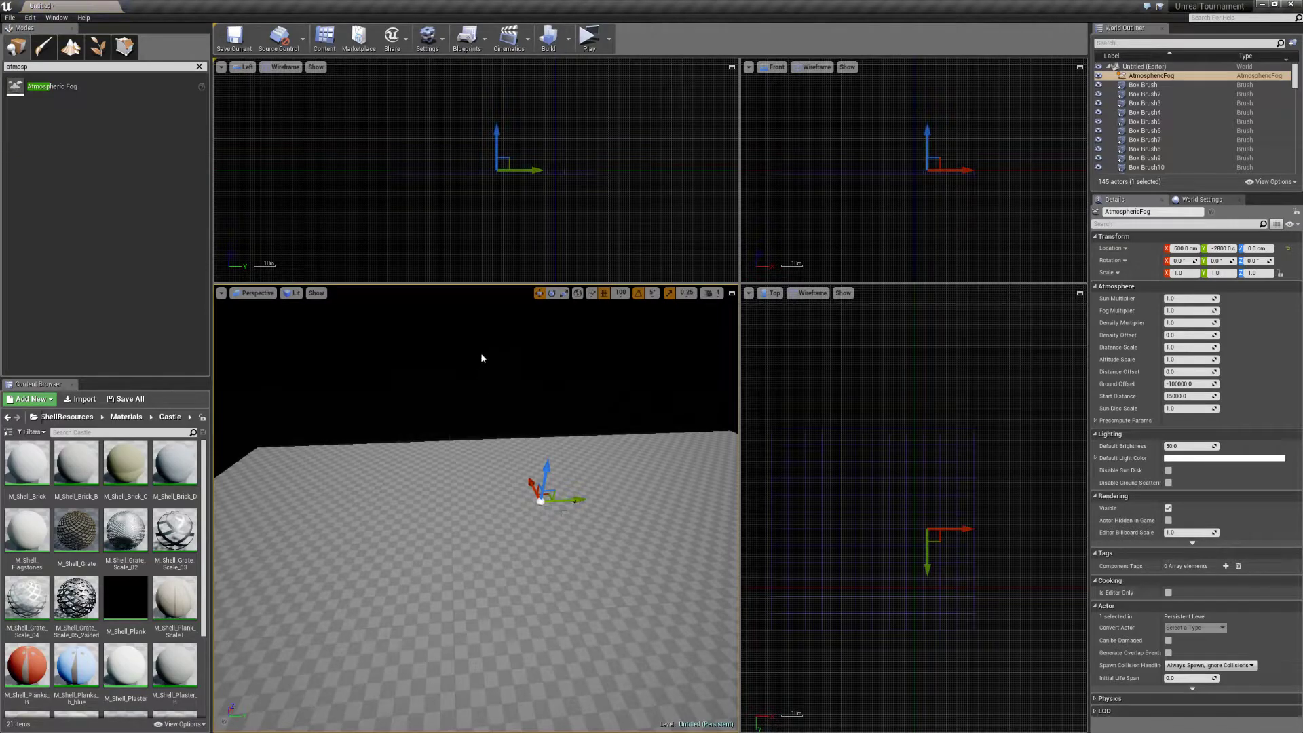
{"action": "type", "text": "sky"}
{"action": "left_click_drag", "start_coordinate": [46, 89], "coordinate": [513, 532]}
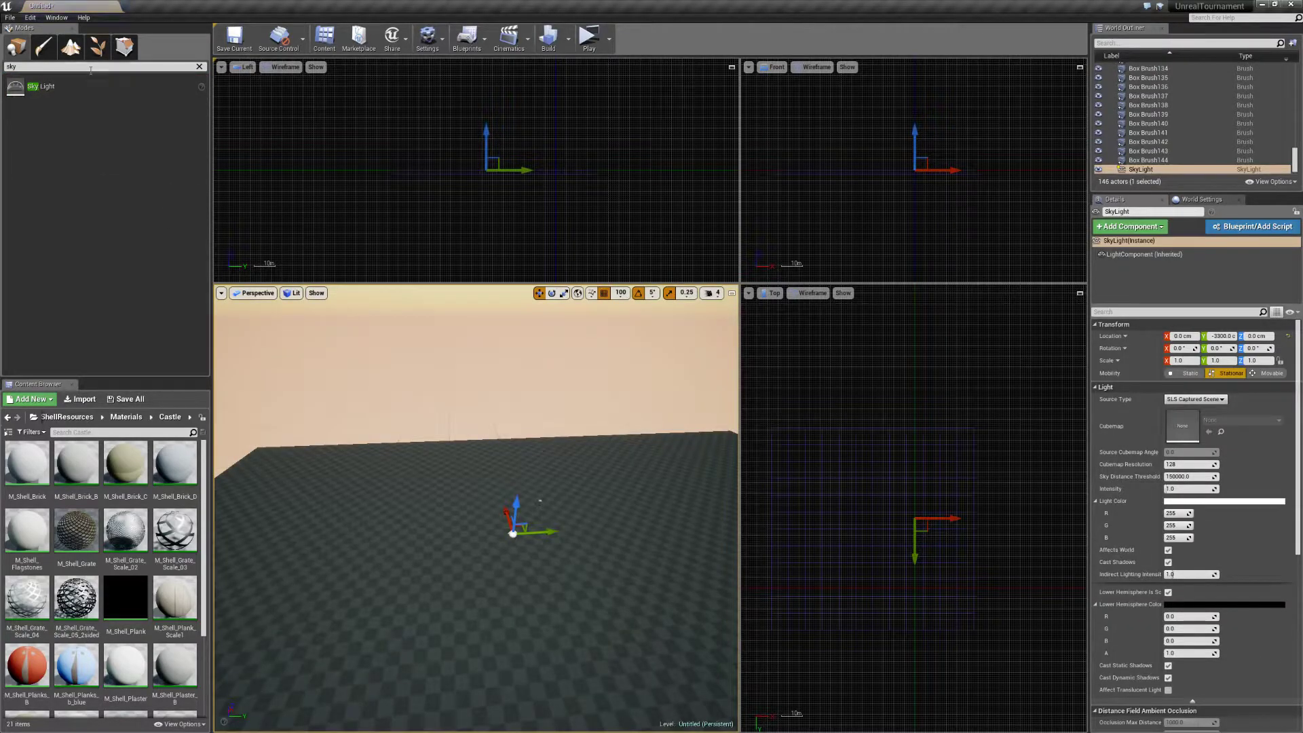
Play-test the level from the floor to check the sky and ambient lighting, and end the session.
{"action": "right_click", "coordinate": [463, 521]}
{"action": "left_click", "coordinate": [517, 496]}
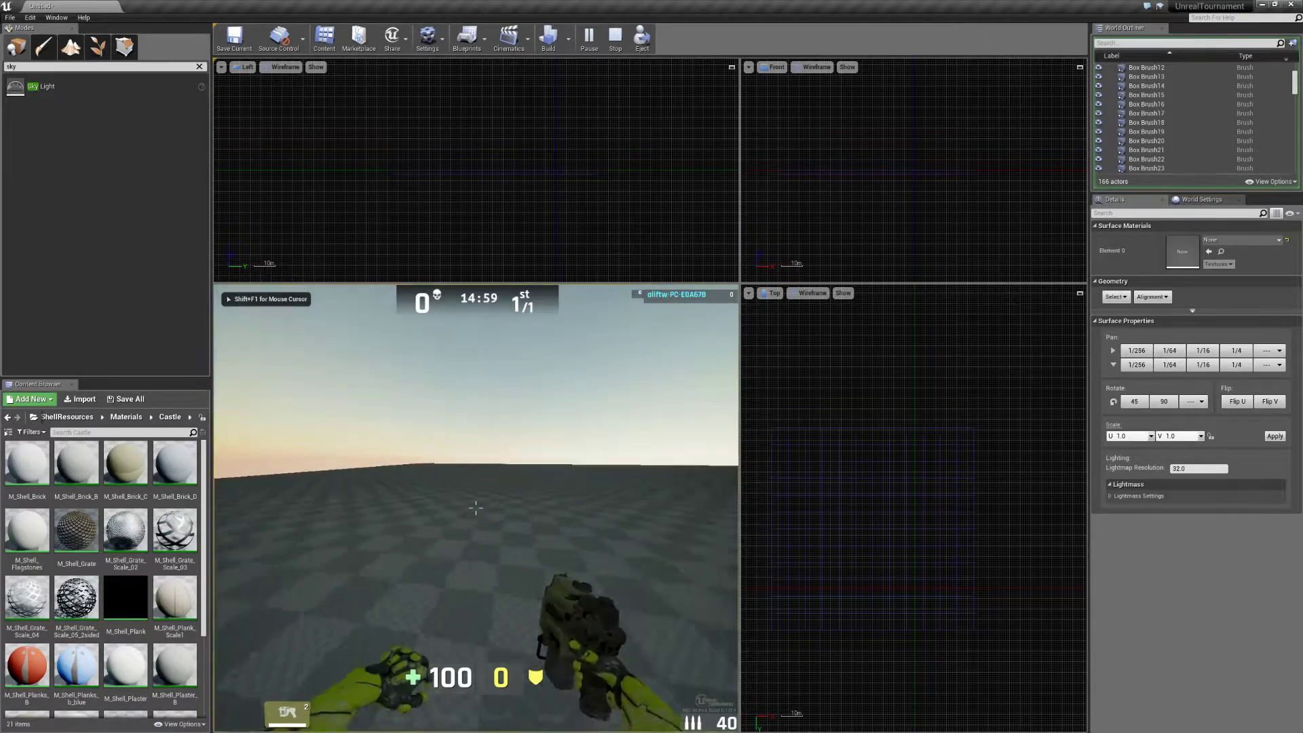
{"action": "key", "text": "Escape"}
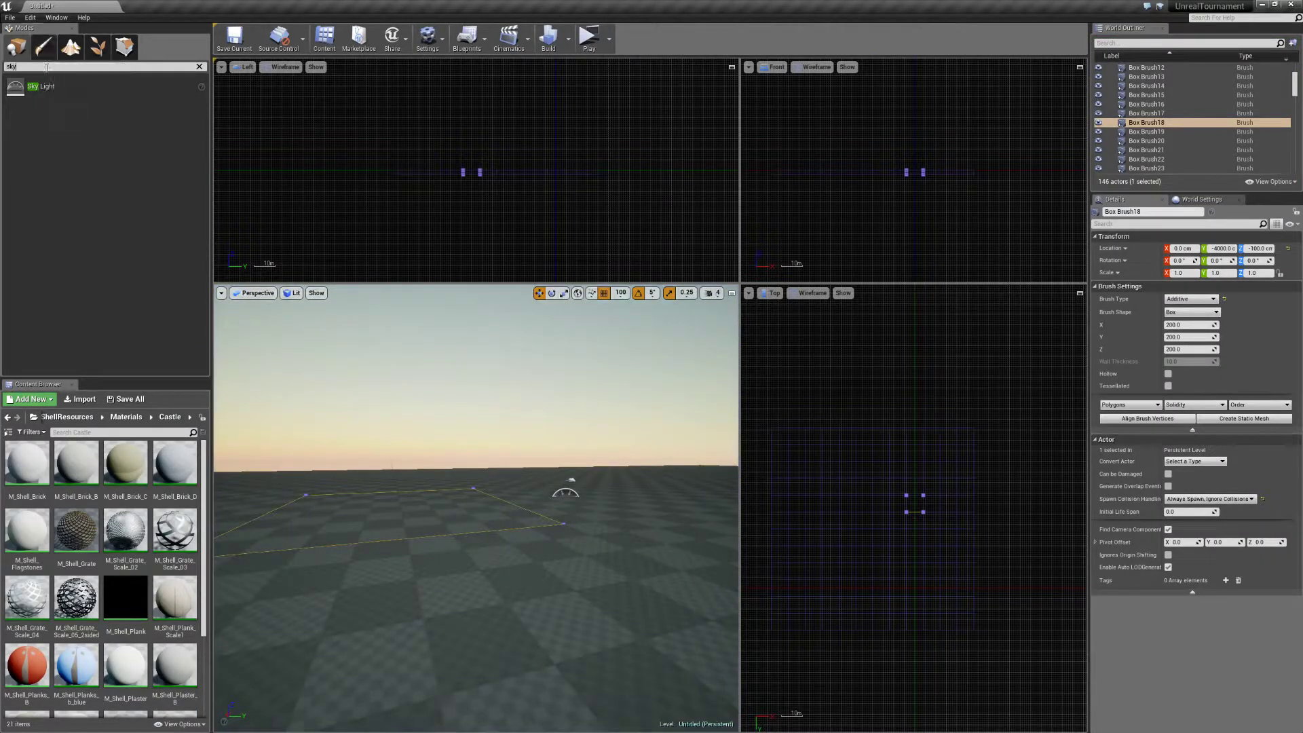
Place a Directional Light on the floor and set its intensity to about 0.75.
{"action": "double_click", "coordinate": [40, 67]}
{"action": "type", "text": "dir"}
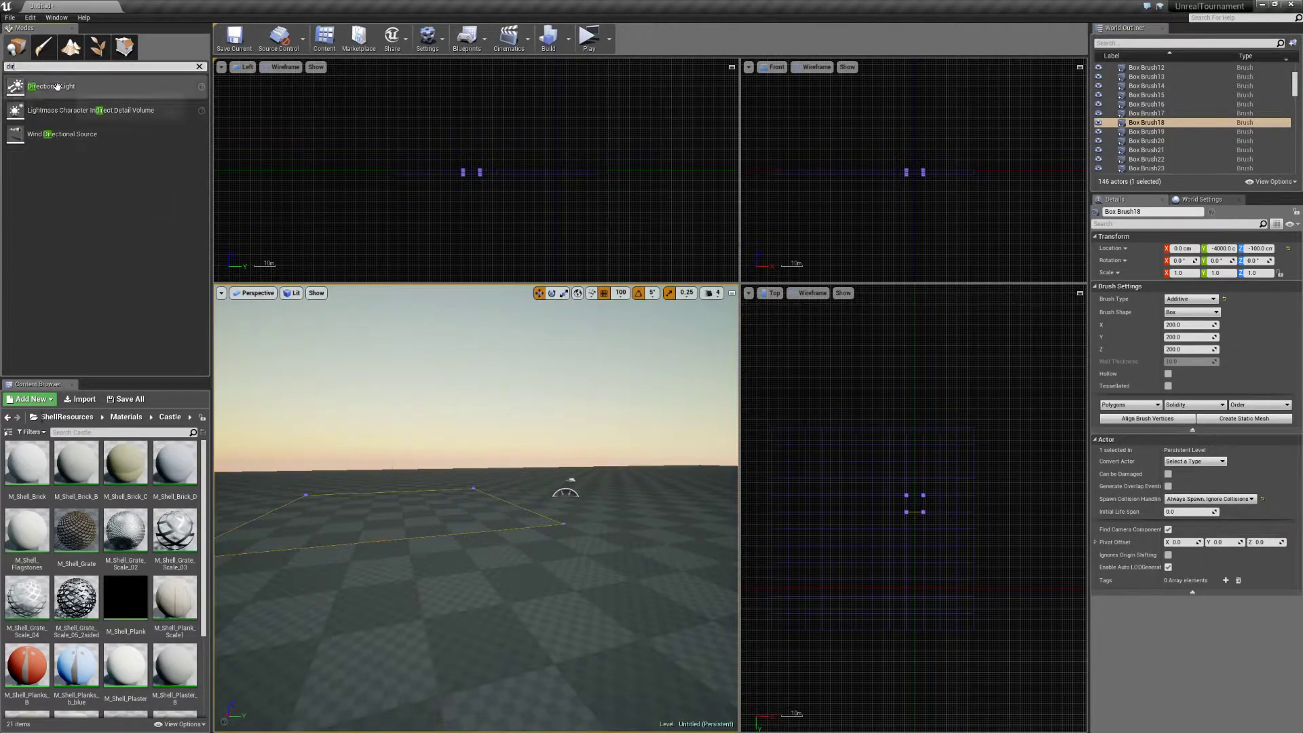
{"action": "left_click_drag", "start_coordinate": [51, 86], "coordinate": [541, 568]}
{"action": "left_click_drag", "start_coordinate": [1191, 398], "coordinate": [1165, 399]}
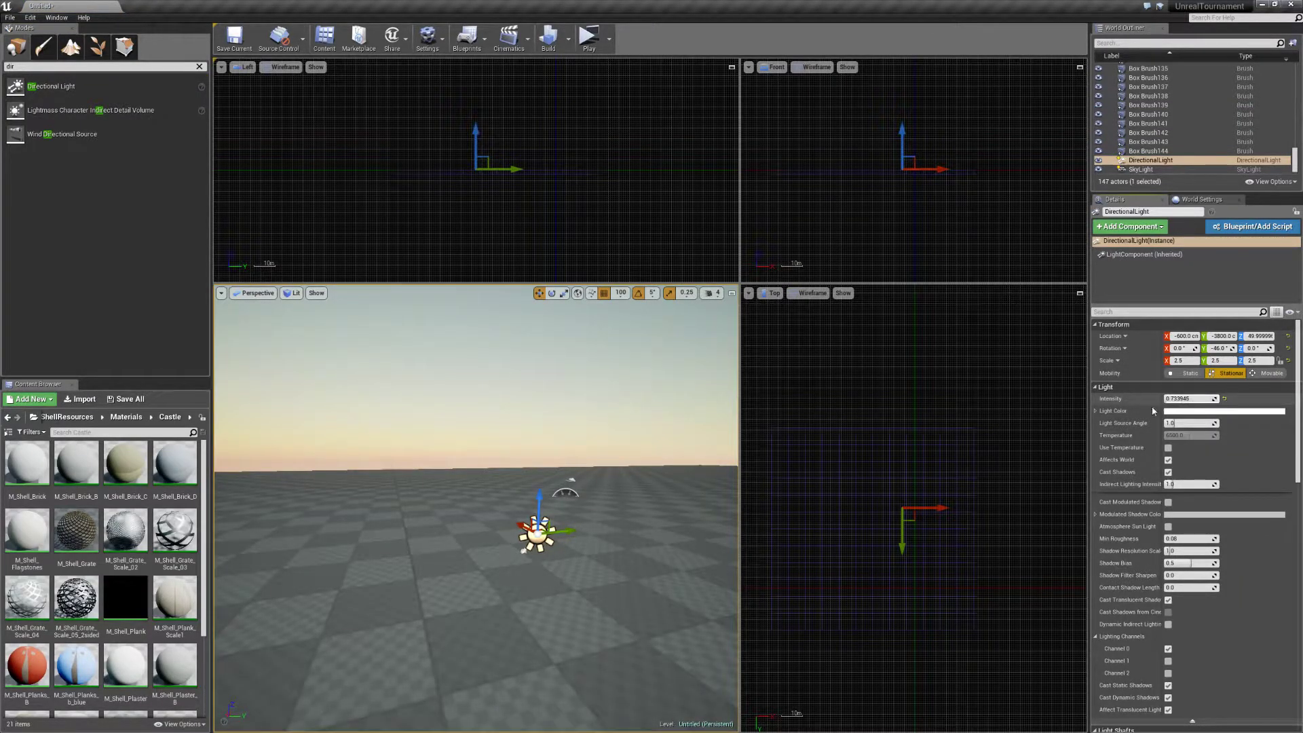
Play-test the level with the directional light in place, end the session and view the floor from above.
{"action": "right_click", "coordinate": [565, 570]}
{"action": "left_click", "coordinate": [613, 539]}
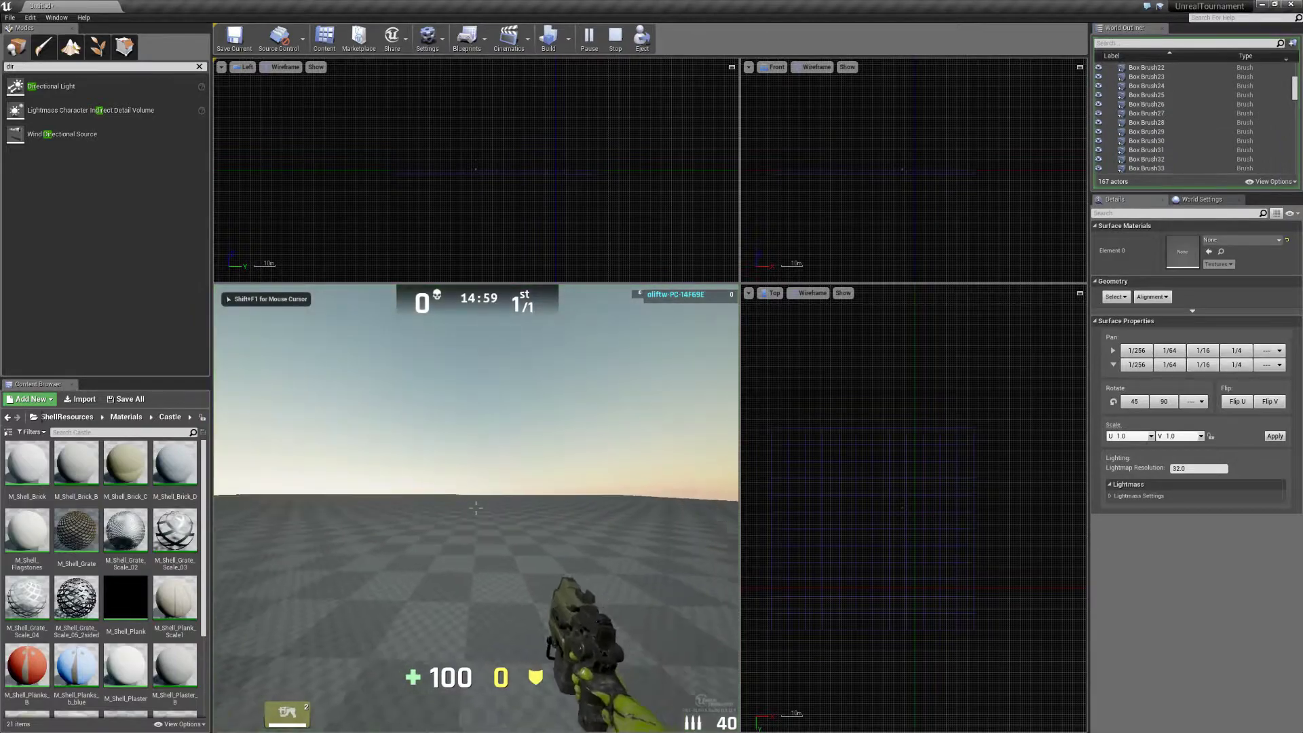
{"action": "key", "text": "Escape"}
{"action": "mouse_move", "coordinate": [476, 508]}
{"action": "right_mouse_down"}
{"action": "mouse_move", "coordinate": [476, 591]}
{"action": "mouse_move", "coordinate": [516, 502]}
{"action": "mouse_move", "coordinate": [476, 516]}
{"action": "mouse_move", "coordinate": [421, 597]}
{"action": "right_mouse_up"}
{"action": "key", "text": "w"}
{"action": "right_click_drag", "start_coordinate": [620, 590], "coordinate": [399, 585]}
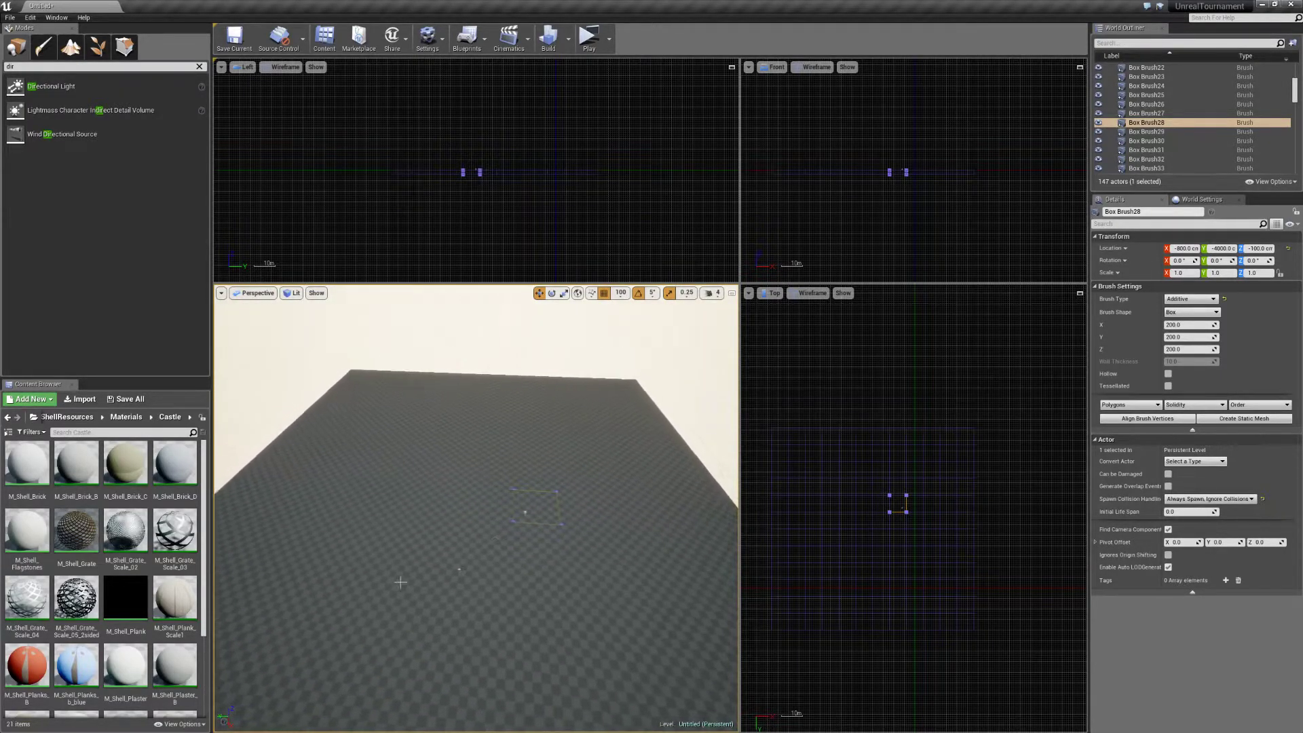
Select a two by two block of tiles in the middle of the floor.
{"action": "left_click", "coordinate": [581, 510]}
{"action": "left_click", "coordinate": [467, 452]}
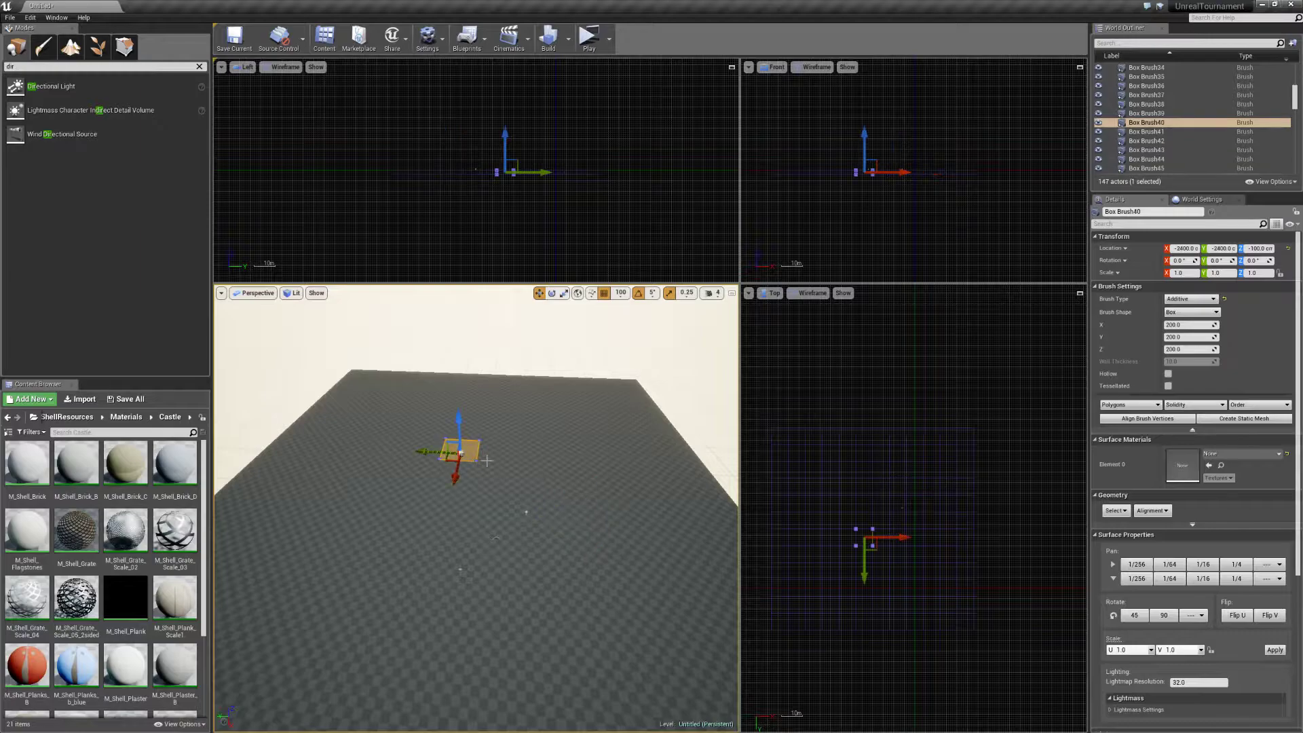
{"action": "left_click", "coordinate": [862, 527]}
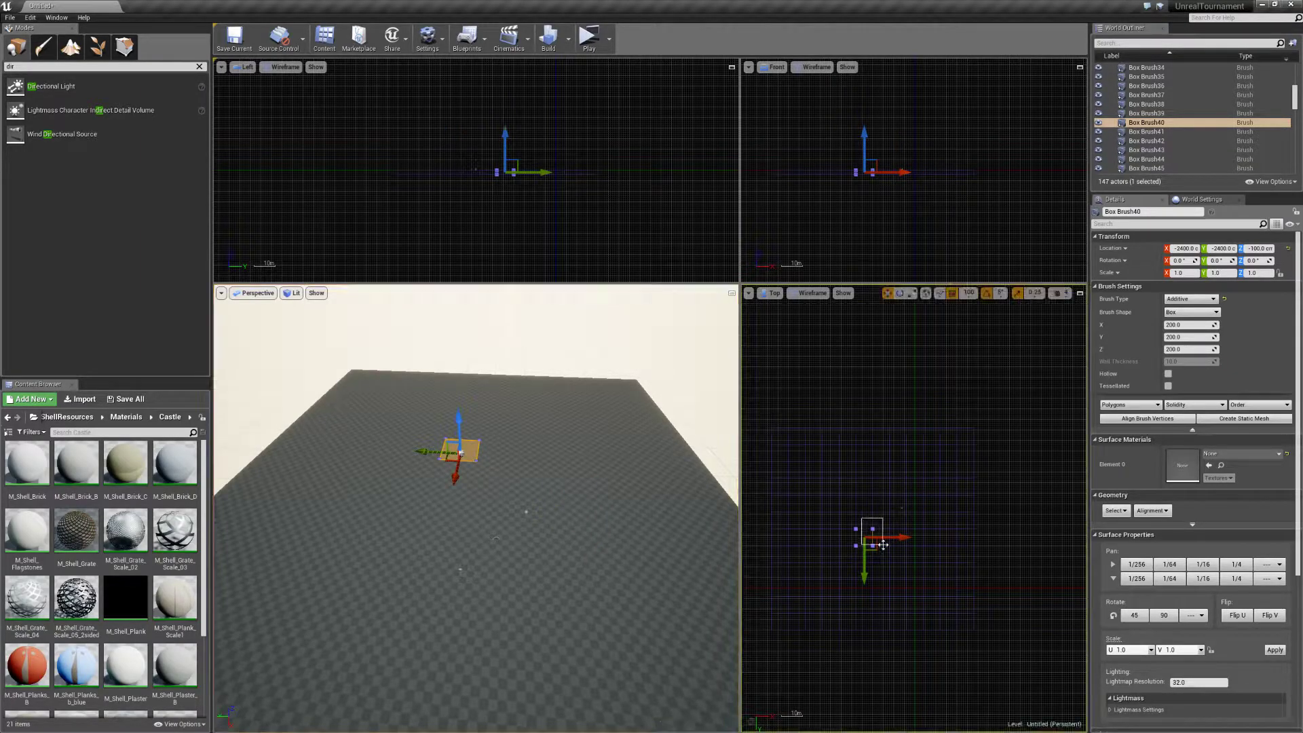
{"action": "left_click_drag", "start_coordinate": [883, 545], "coordinate": [884, 551]}
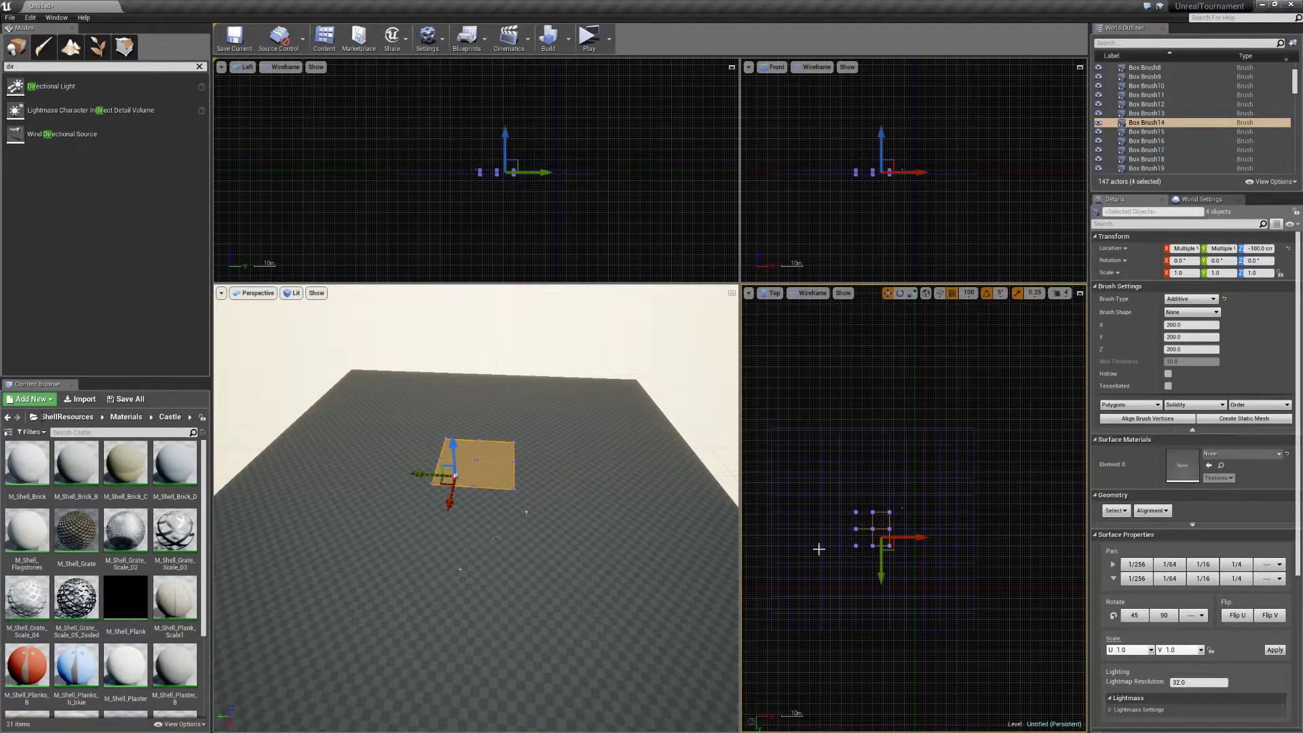
{"action": "mouse_move", "coordinate": [514, 540]}
{"action": "right_mouse_down"}
{"action": "mouse_move", "coordinate": [494, 509]}
{"action": "mouse_move", "coordinate": [514, 539]}
{"action": "right_mouse_up"}
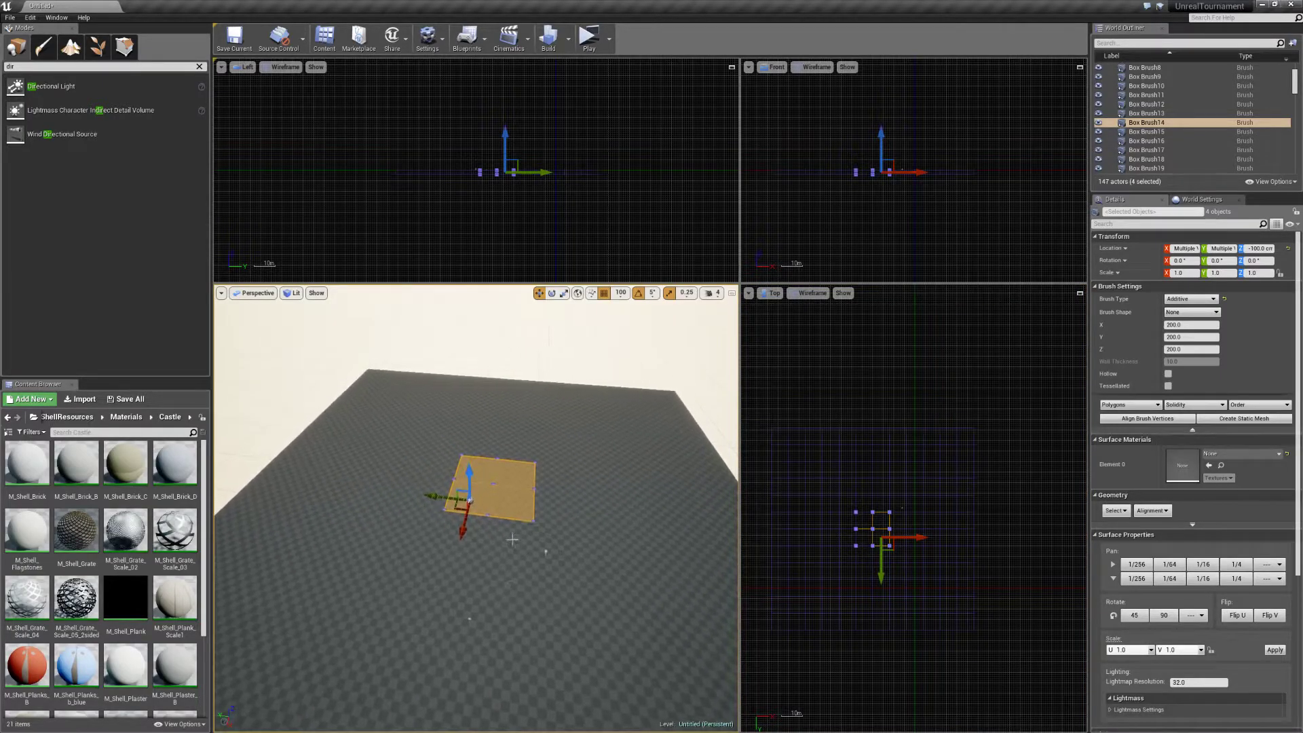
Select the ring of twelve tiles surrounding the central two by two block and raise it to a Z location of 100 cm.
{"action": "left_click", "coordinate": [417, 518]}
{"action": "left_click", "coordinate": [462, 528], "text": "ctrl"}
{"action": "left_click", "coordinate": [508, 530], "text": "ctrl"}
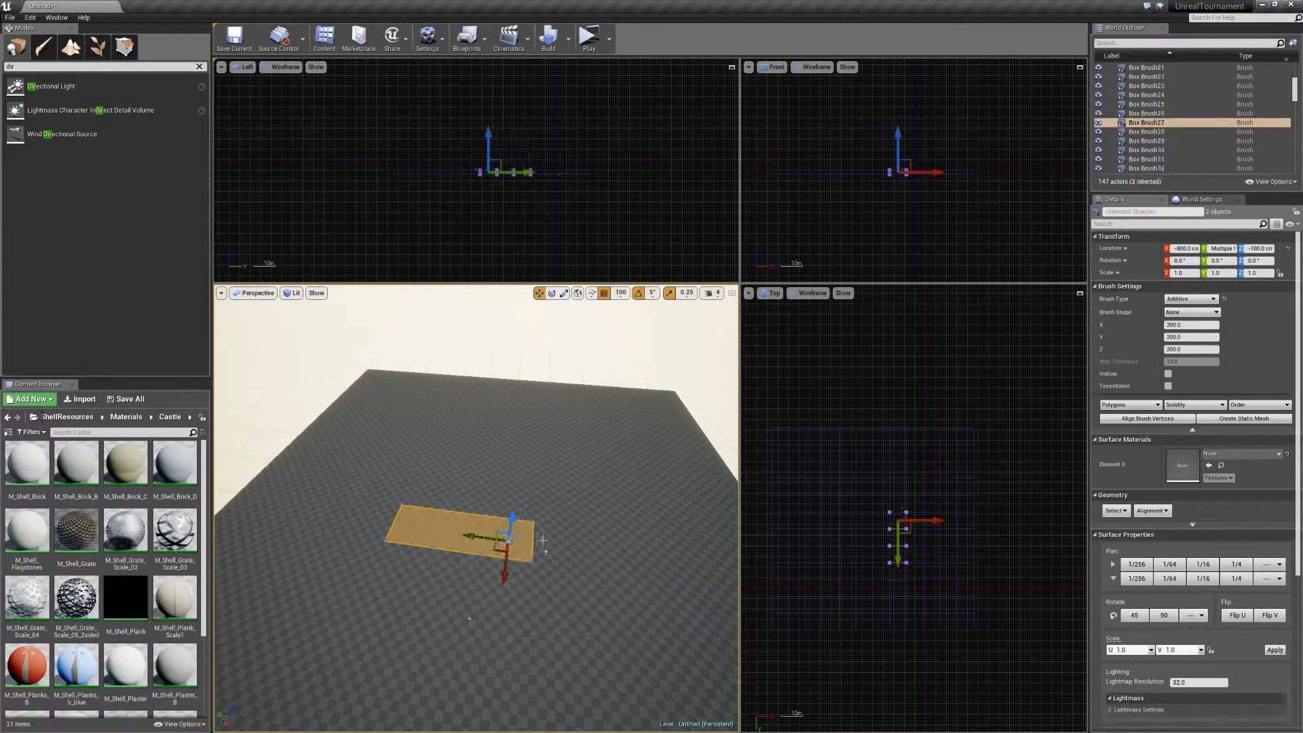
{"action": "left_click", "coordinate": [556, 526], "text": "ctrl"}
{"action": "left_click", "coordinate": [561, 497], "text": "ctrl"}
{"action": "left_click", "coordinate": [554, 476], "text": "ctrl"}
{"action": "left_click", "coordinate": [549, 451], "text": "ctrl"}
{"action": "left_click", "coordinate": [514, 453], "text": "ctrl"}
{"action": "left_click", "coordinate": [480, 455], "text": "ctrl"}
{"action": "left_click", "coordinate": [443, 456], "text": "ctrl"}
{"action": "left_click", "coordinate": [434, 473], "text": "ctrl"}
{"action": "left_click", "coordinate": [429, 494], "text": "ctrl"}
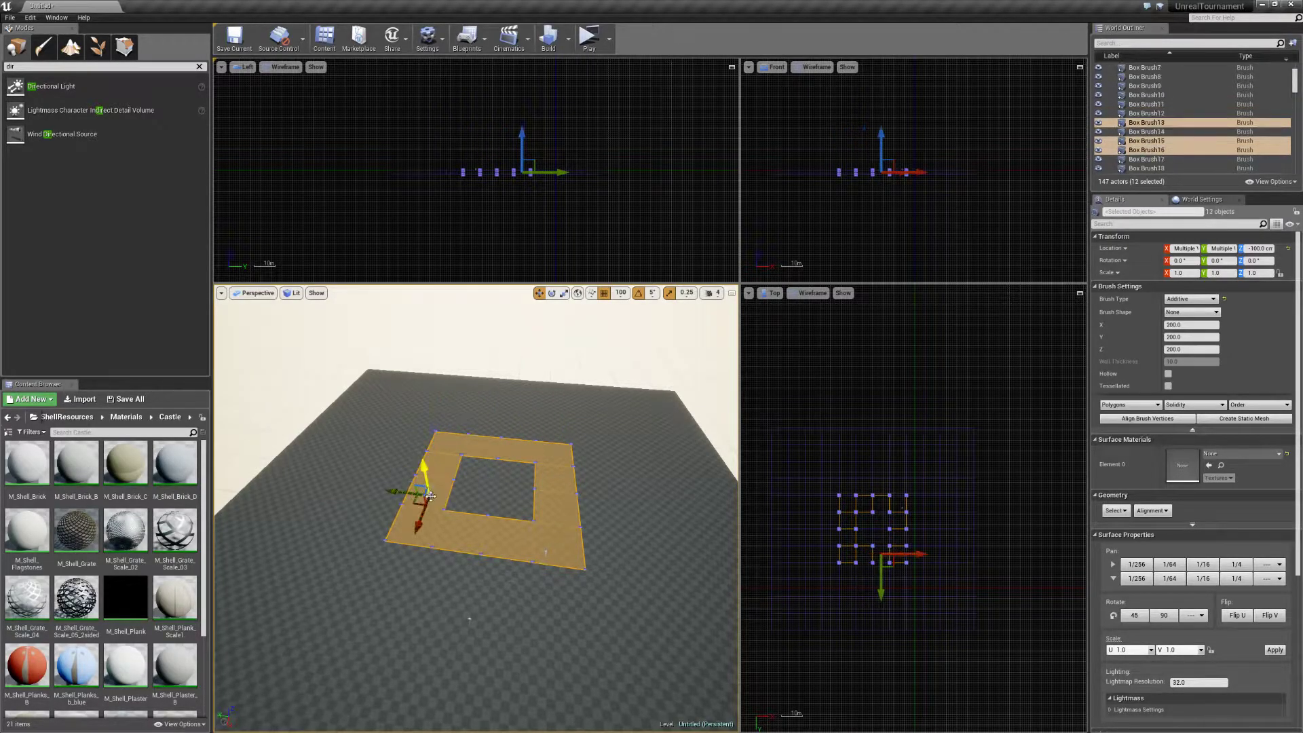
{"action": "left_click_drag", "start_coordinate": [424, 468], "coordinate": [424, 461]}
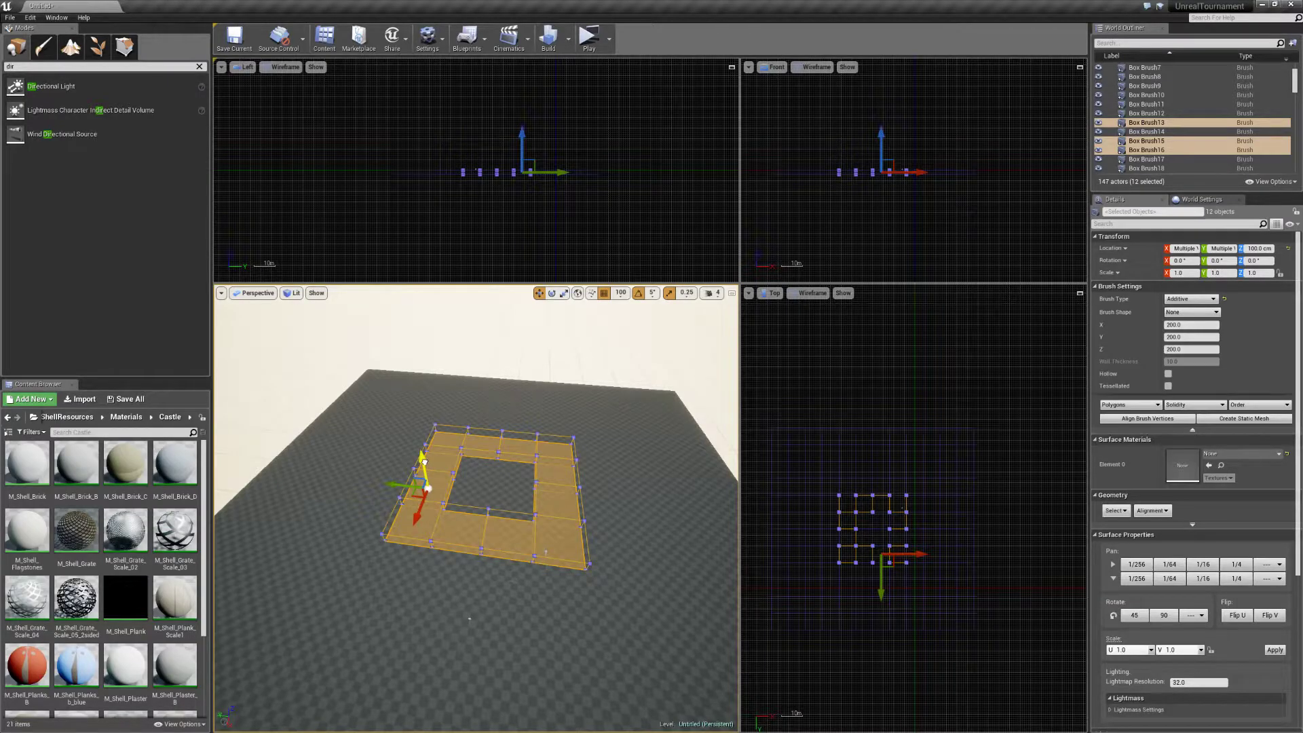
Examine the raised tile ring and the recess inside it from a closer, lower angle.
{"action": "mouse_move", "coordinate": [425, 462]}
{"action": "right_mouse_down"}
{"action": "mouse_move", "coordinate": [428, 445]}
{"action": "mouse_move", "coordinate": [390, 414]}
{"action": "mouse_move", "coordinate": [350, 417]}
{"action": "mouse_move", "coordinate": [295, 397]}
{"action": "right_mouse_up"}
{"action": "key", "text": "w"}
{"action": "key", "text": "d"}
{"action": "mouse_move", "coordinate": [393, 444]}
{"action": "right_mouse_down"}
{"action": "mouse_move", "coordinate": [396, 467]}
{"action": "mouse_move", "coordinate": [409, 467]}
{"action": "mouse_move", "coordinate": [340, 468]}
{"action": "right_mouse_up"}
{"action": "key", "text": "d"}
{"action": "key", "text": "w"}
{"action": "right_click_drag", "start_coordinate": [546, 563], "coordinate": [478, 549]}
{"action": "key", "text": "d"}
{"action": "key", "text": "s"}
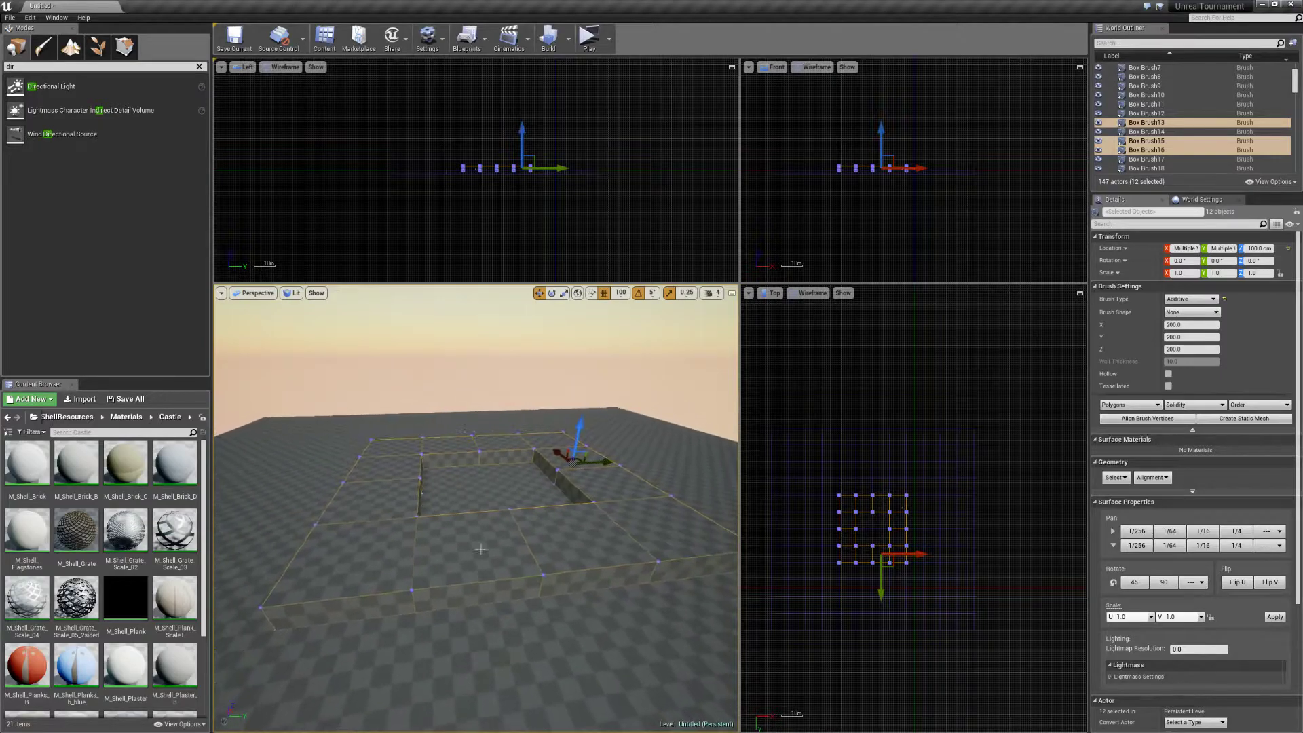
Select the four tiles inside the raised ring and lift them to a Z location of 300 cm.
{"action": "left_click", "coordinate": [451, 498]}
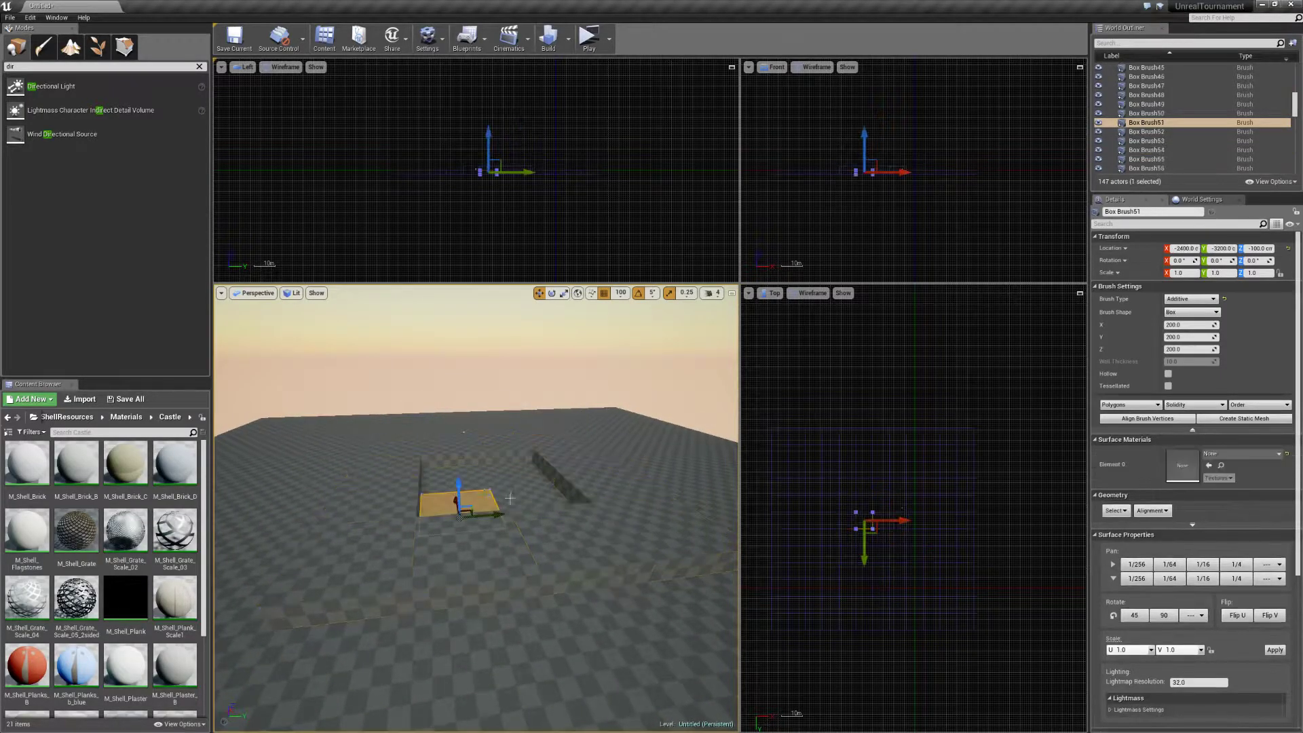
{"action": "left_click", "coordinate": [523, 496], "text": "ctrl"}
{"action": "left_click", "coordinate": [519, 481], "text": "ctrl"}
{"action": "left_click", "coordinate": [453, 478], "text": "ctrl"}
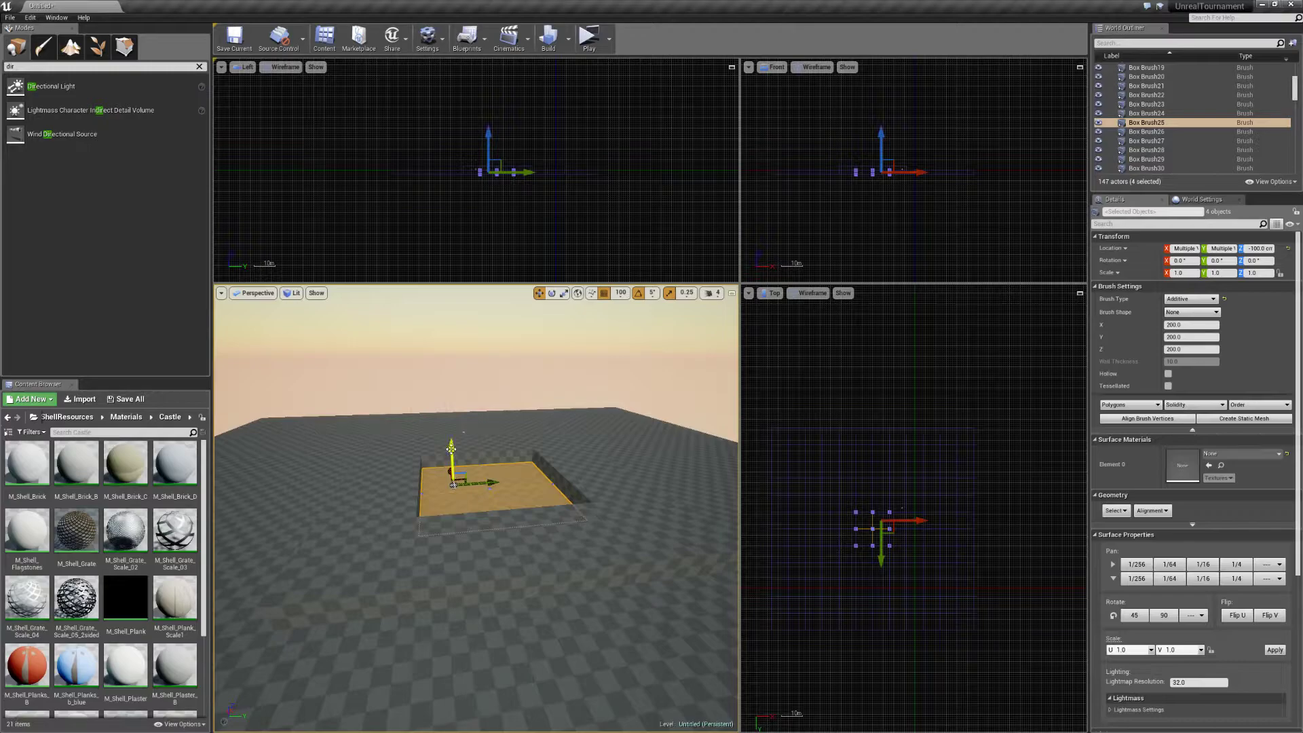
{"action": "left_click_drag", "start_coordinate": [457, 432], "coordinate": [459, 413]}
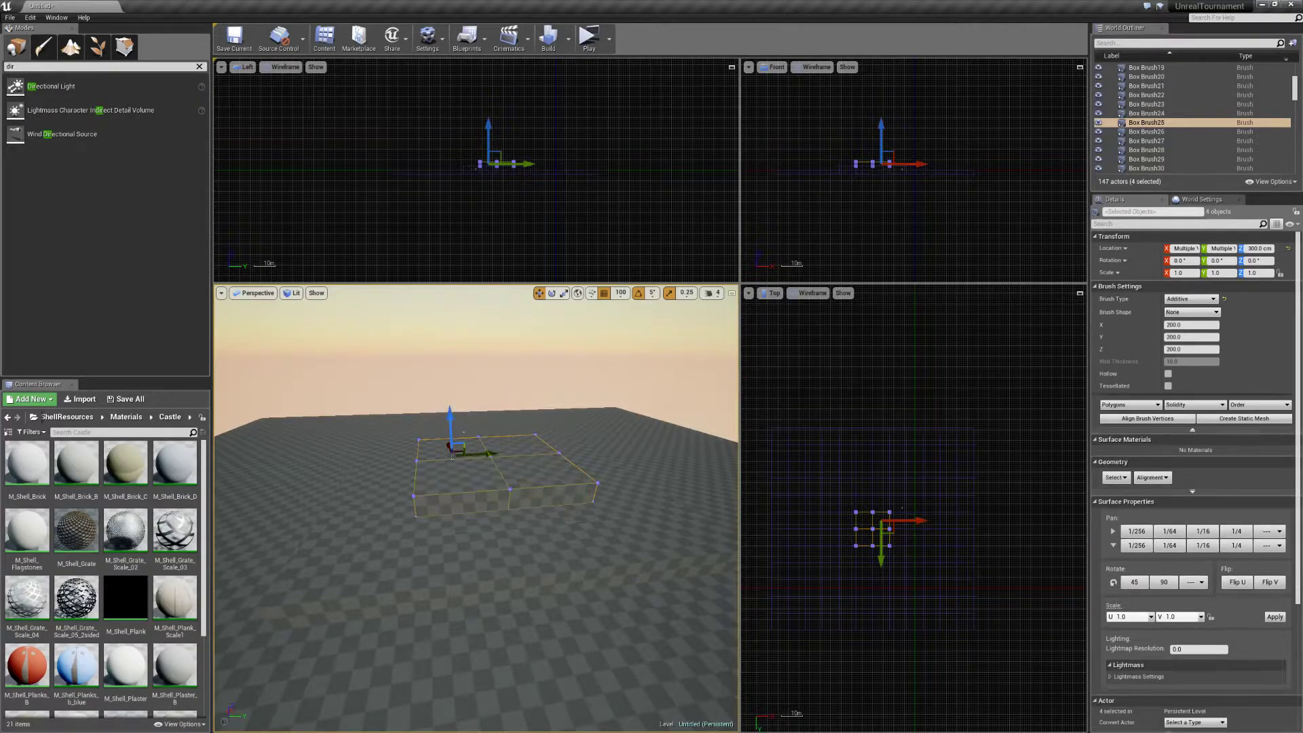
{"action": "scroll", "coordinate": [363, 535], "scroll_direction": "down", "scroll_amount": 2}
{"action": "right_click_drag", "start_coordinate": [363, 536], "coordinate": [343, 556]}
{"action": "left_click", "coordinate": [377, 543]}
{"action": "left_click", "coordinate": [340, 539], "text": "ctrl"}
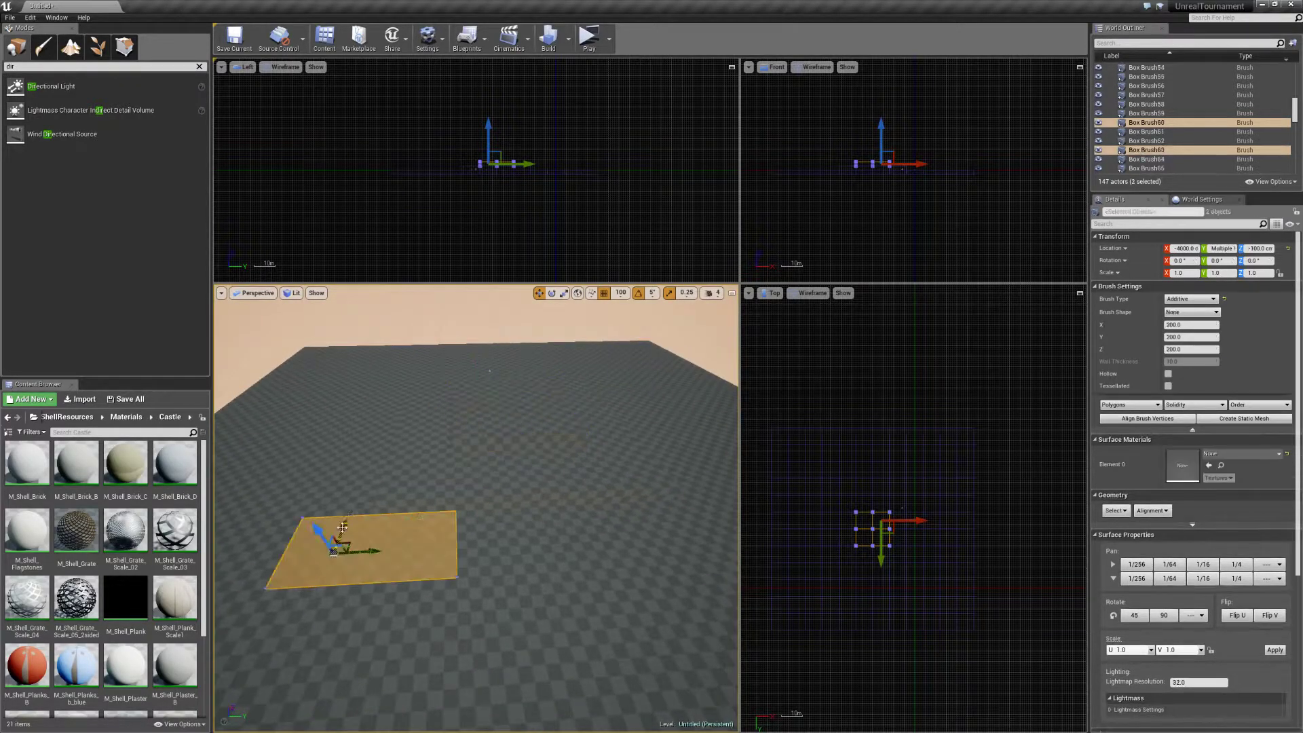
{"action": "left_click", "coordinate": [310, 499], "text": "ctrl"}
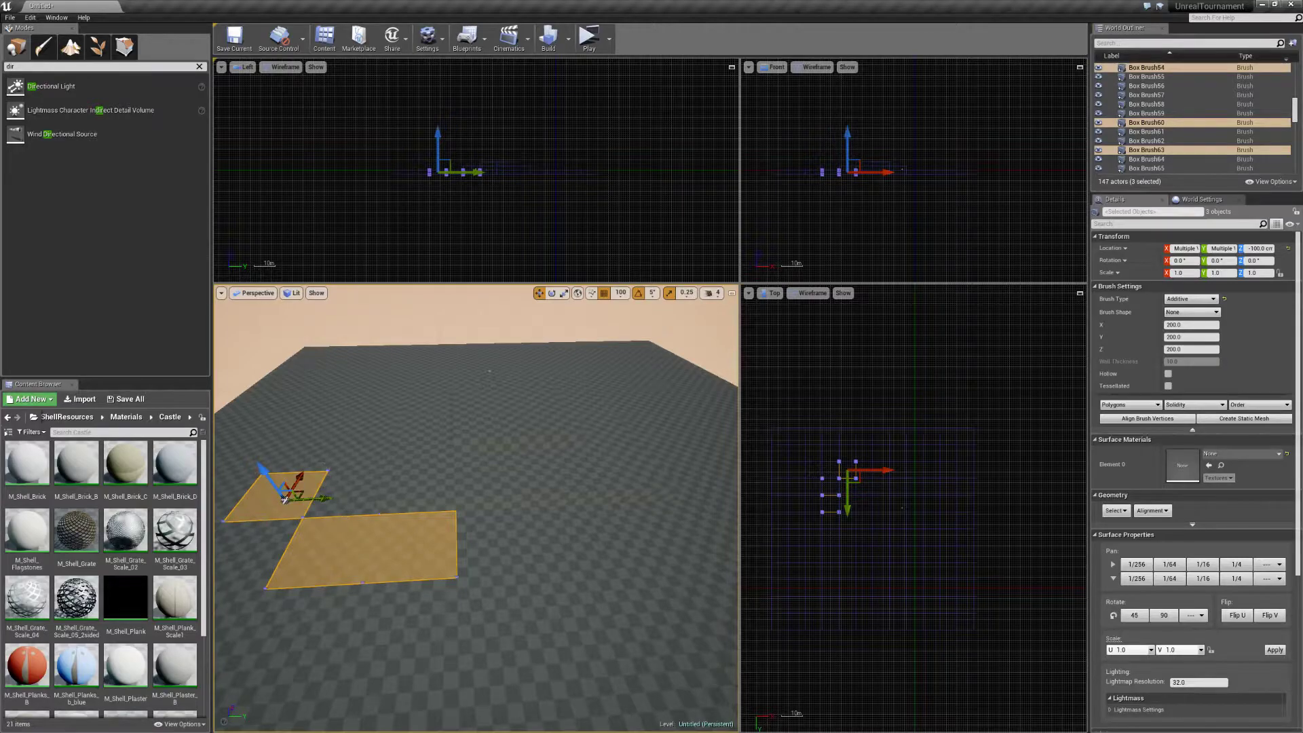
{"action": "left_click", "coordinate": [345, 507]}
Select the row of six floor tiles directly outside the near side of the raised central platform.
{"action": "left_click", "coordinate": [339, 543]}
{"action": "left_click", "coordinate": [409, 541], "text": "ctrl"}
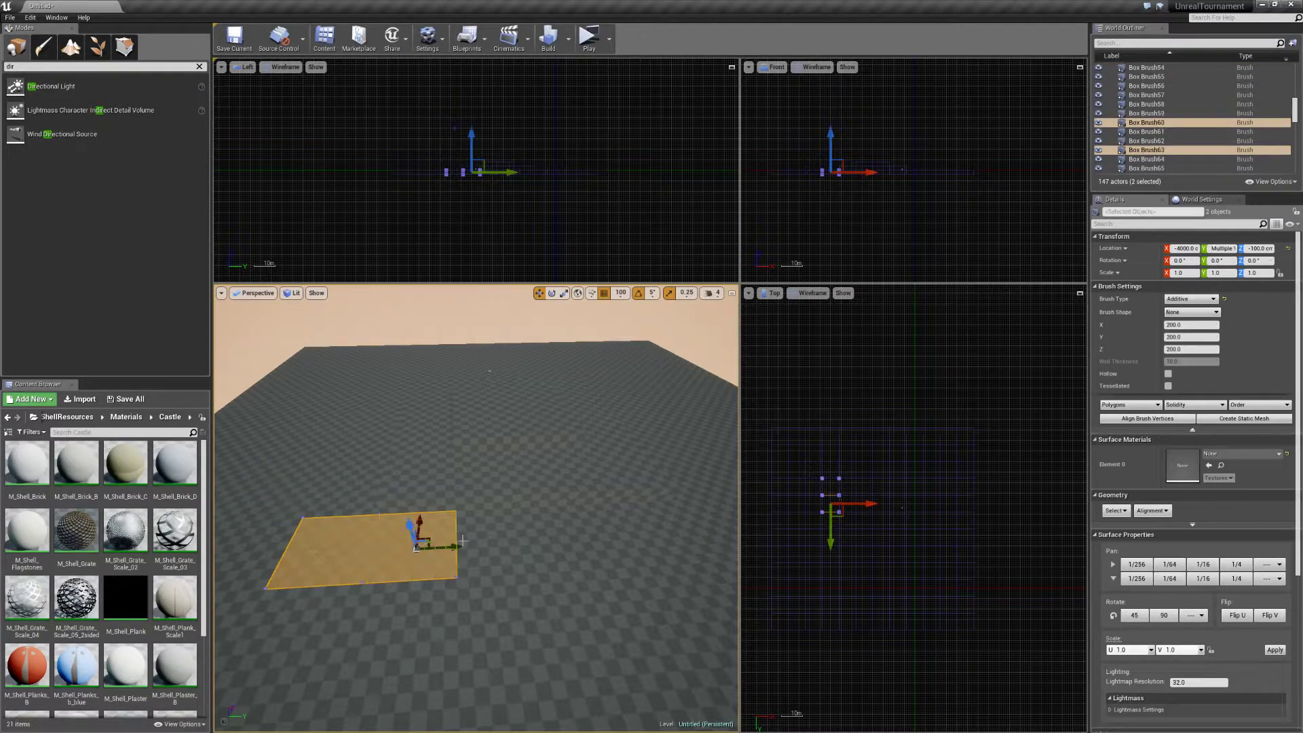
{"action": "left_click", "coordinate": [574, 538], "text": "ctrl"}
{"action": "left_click", "coordinate": [574, 538], "text": "ctrl"}
{"action": "key", "text": "ctrl+z"}
{"action": "key", "text": "ctrl+z"}
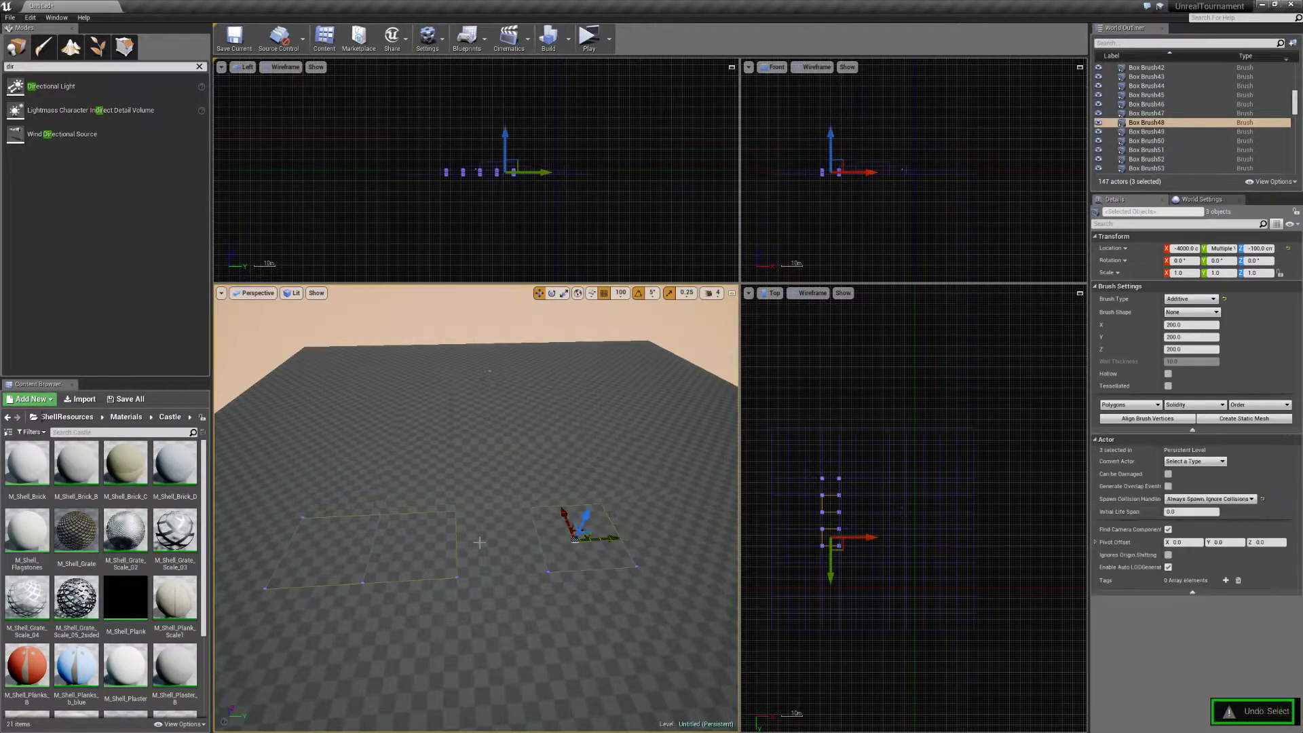
{"action": "left_click", "coordinate": [492, 551], "text": "ctrl"}
{"action": "left_click", "coordinate": [570, 536], "text": "ctrl"}
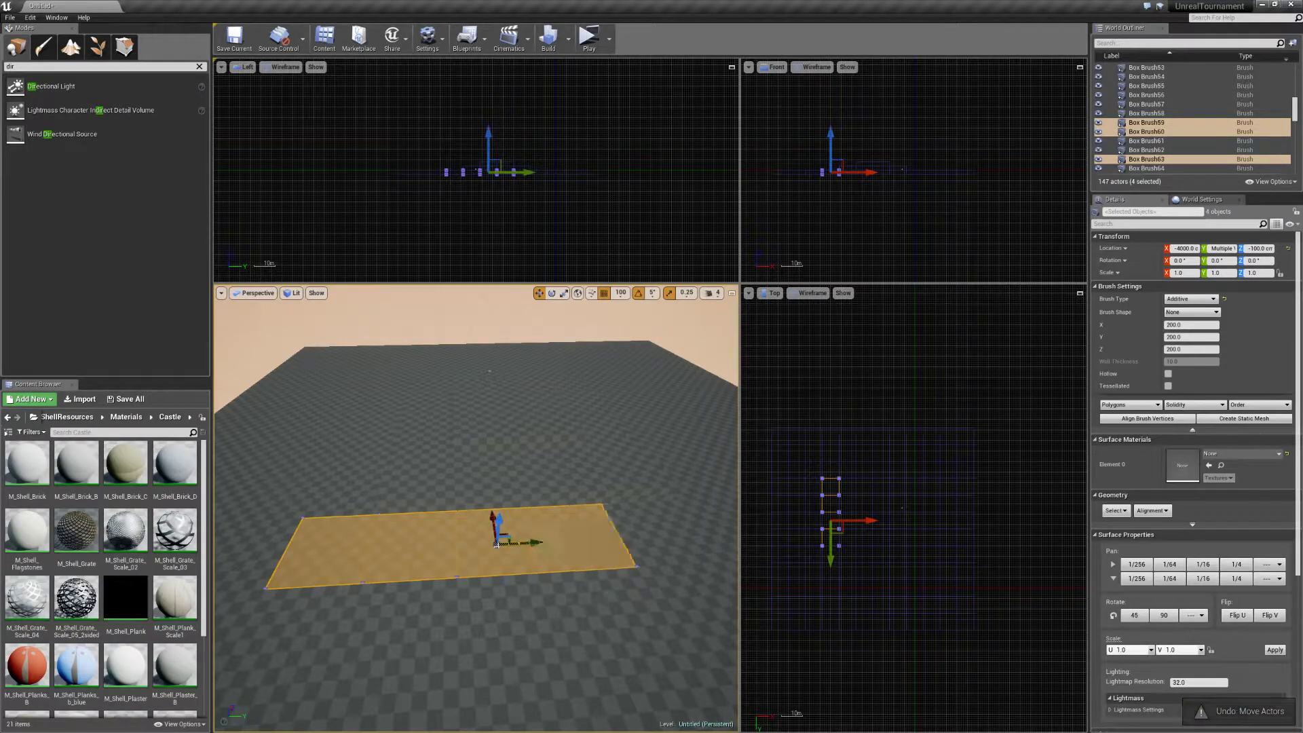
{"action": "left_click", "coordinate": [648, 535], "text": "ctrl"}
{"action": "left_click", "coordinate": [715, 528], "text": "ctrl"}
Add the floor tiles along the platform's two adjacent sides to the selection.
{"action": "left_click", "coordinate": [691, 476], "text": "ctrl"}
{"action": "left_click", "coordinate": [653, 435], "text": "ctrl"}
{"action": "left_click", "coordinate": [635, 412], "text": "ctrl"}
{"action": "left_click", "coordinate": [606, 395], "text": "ctrl"}
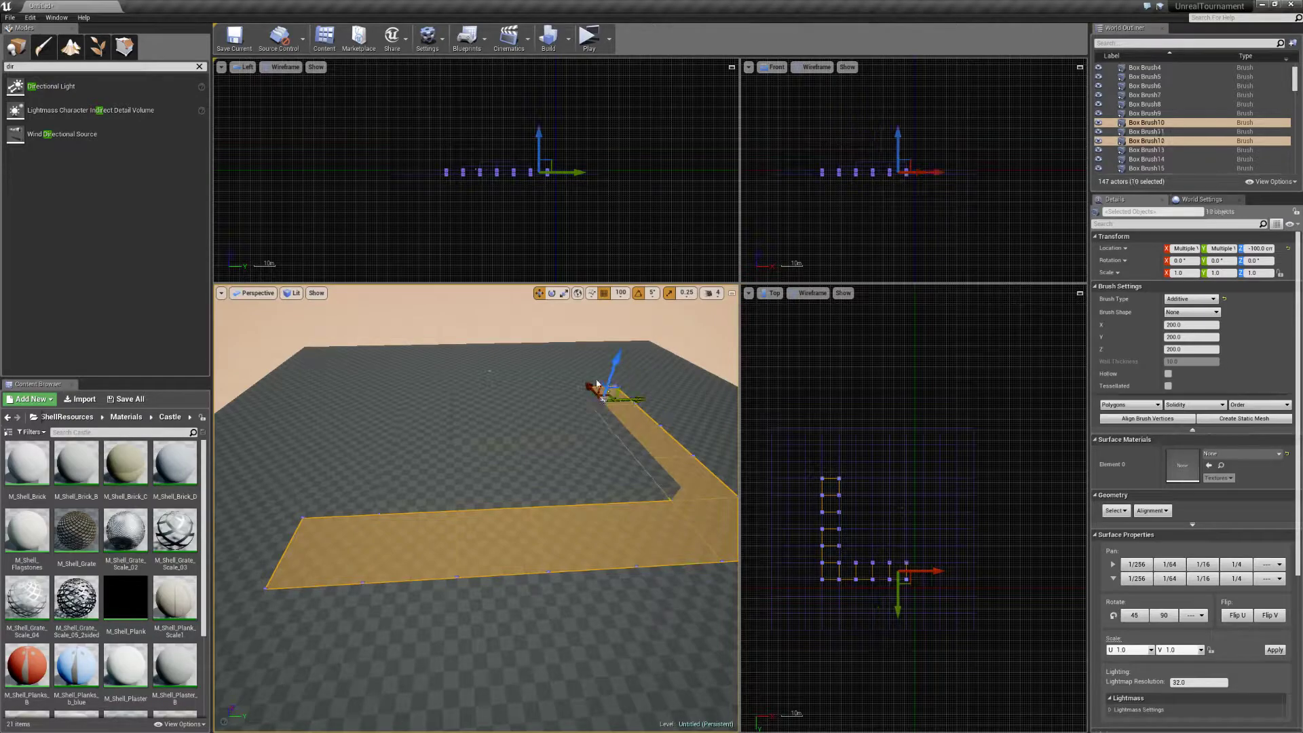
{"action": "left_click", "coordinate": [588, 380], "text": "ctrl"}
{"action": "left_click", "coordinate": [341, 487], "text": "ctrl"}
{"action": "left_click", "coordinate": [361, 454], "text": "ctrl"}
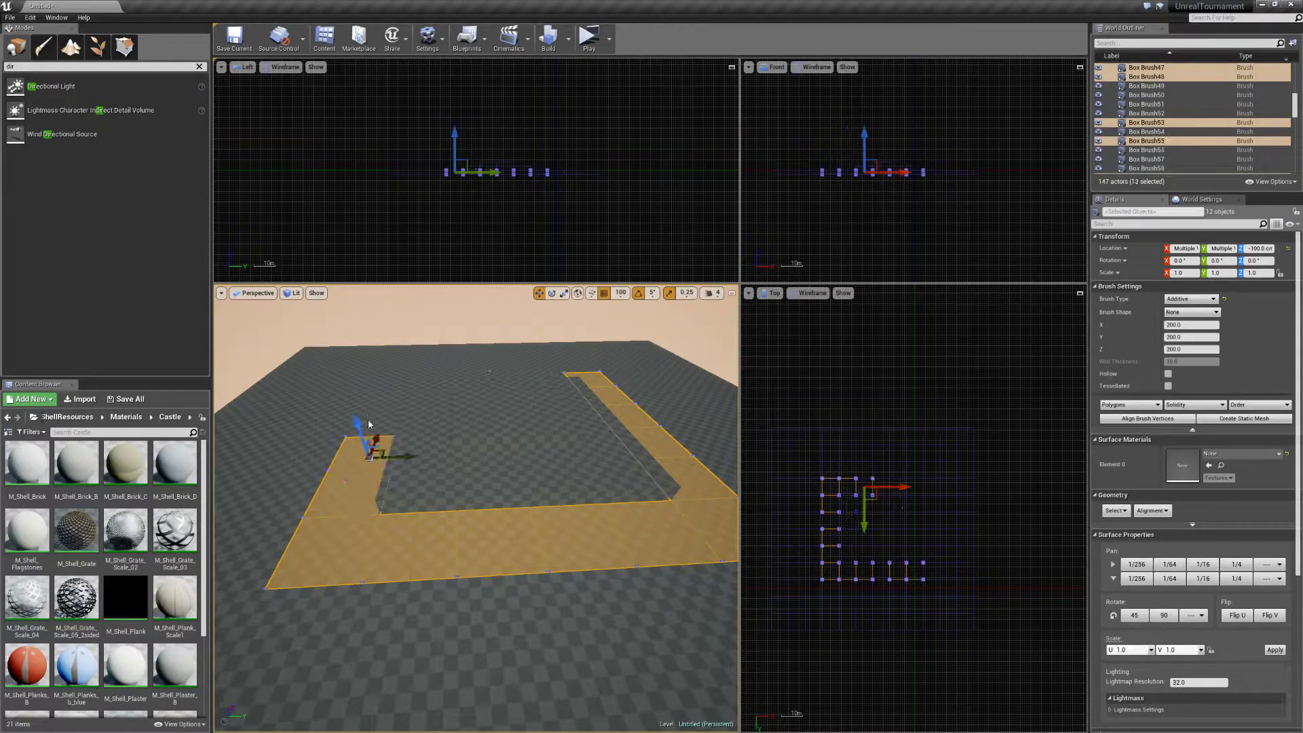
{"action": "left_click", "coordinate": [376, 424], "text": "ctrl"}
{"action": "left_click", "coordinate": [395, 407], "text": "ctrl"}
Add the last side's tiles to complete the 20-tile ring around the platform and raise it to a Z location of 500 cm.
{"action": "key", "text": "w"}
{"action": "mouse_move", "coordinate": [419, 454]}
{"action": "right_mouse_down"}
{"action": "mouse_move", "coordinate": [441, 437]}
{"action": "mouse_move", "coordinate": [454, 451]}
{"action": "mouse_move", "coordinate": [577, 453]}
{"action": "right_mouse_up"}
{"action": "key", "text": "a"}
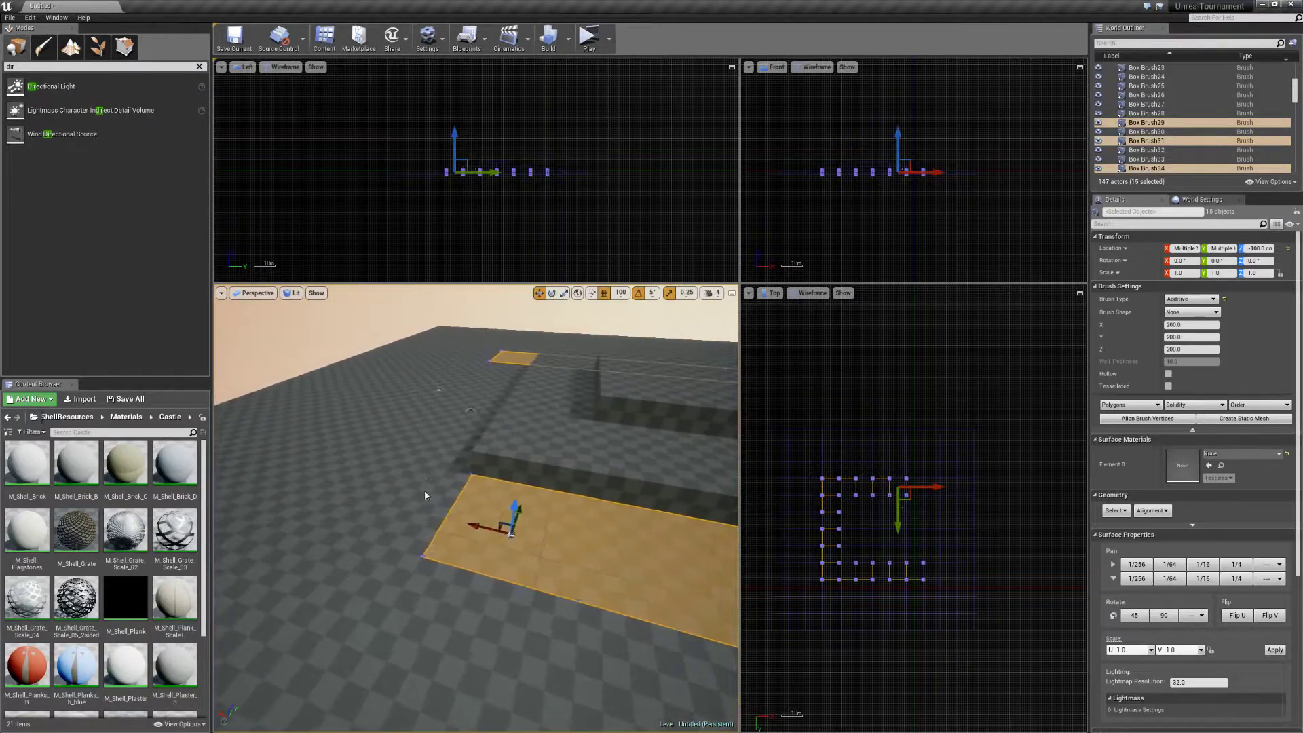
{"action": "left_click", "coordinate": [416, 495], "text": "ctrl"}
{"action": "left_click", "coordinate": [442, 444], "text": "ctrl"}
{"action": "left_click", "coordinate": [459, 410], "text": "ctrl"}
{"action": "left_click", "coordinate": [482, 384], "text": "ctrl"}
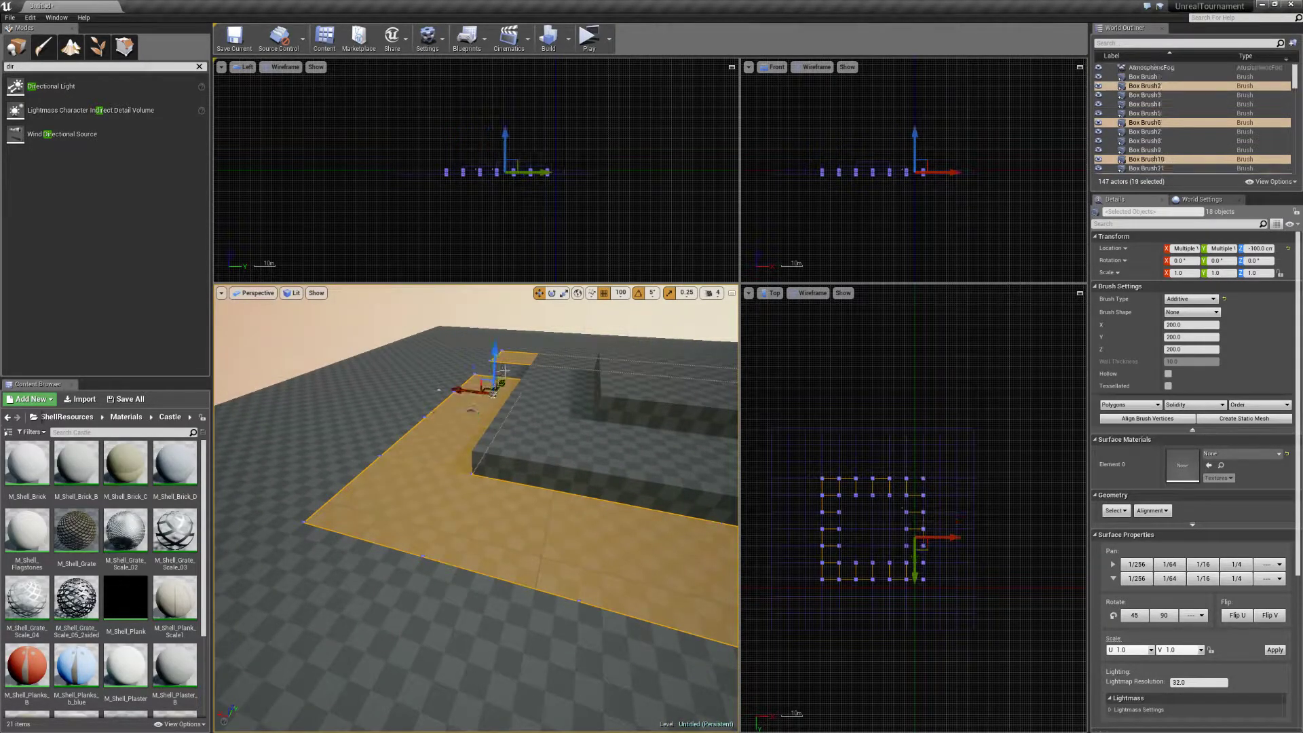
{"action": "left_click", "coordinate": [505, 367], "text": "ctrl"}
{"action": "left_click_drag", "start_coordinate": [509, 358], "coordinate": [523, 291]}
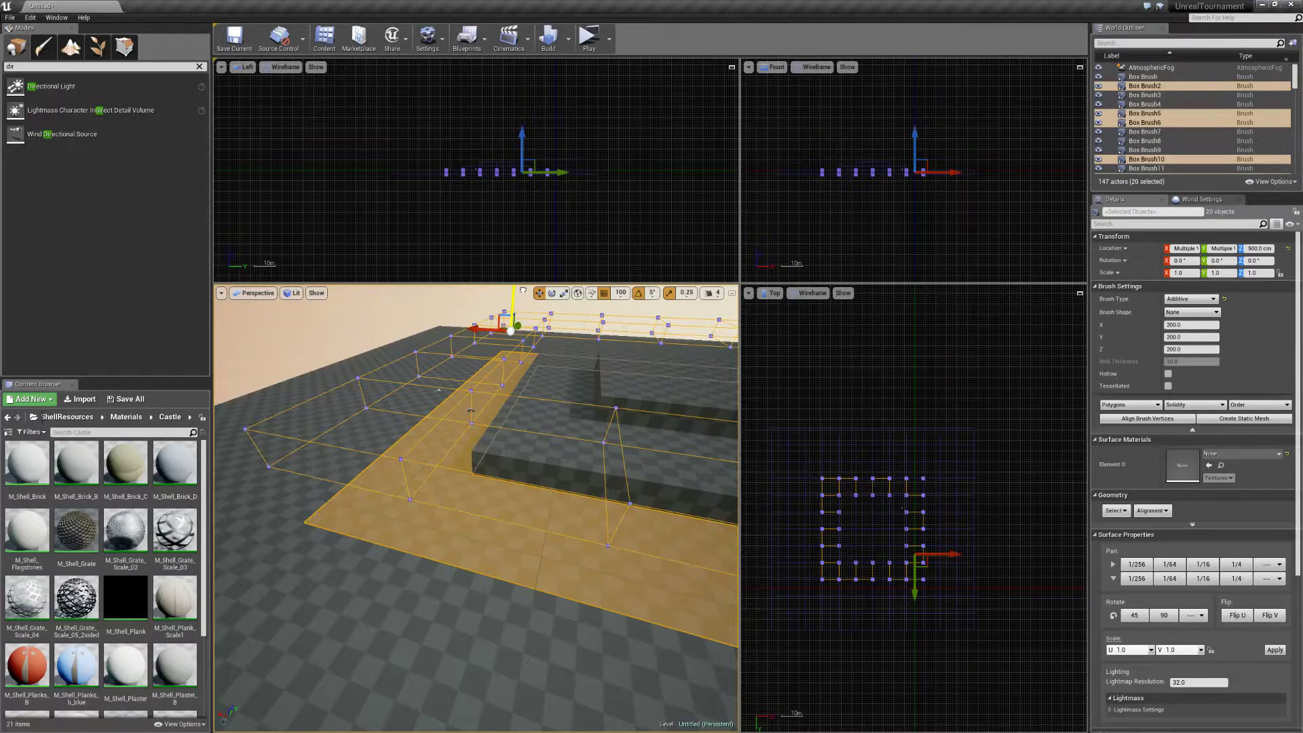
{"action": "left_click_drag", "start_coordinate": [522, 290], "coordinate": [525, 293]}
In geometry editing, select all bottom vertices of the raised 20-tile ring and pull them down to make the blocks taller.
{"action": "scroll", "coordinate": [860, 196], "scroll_direction": "up", "scroll_amount": 3}
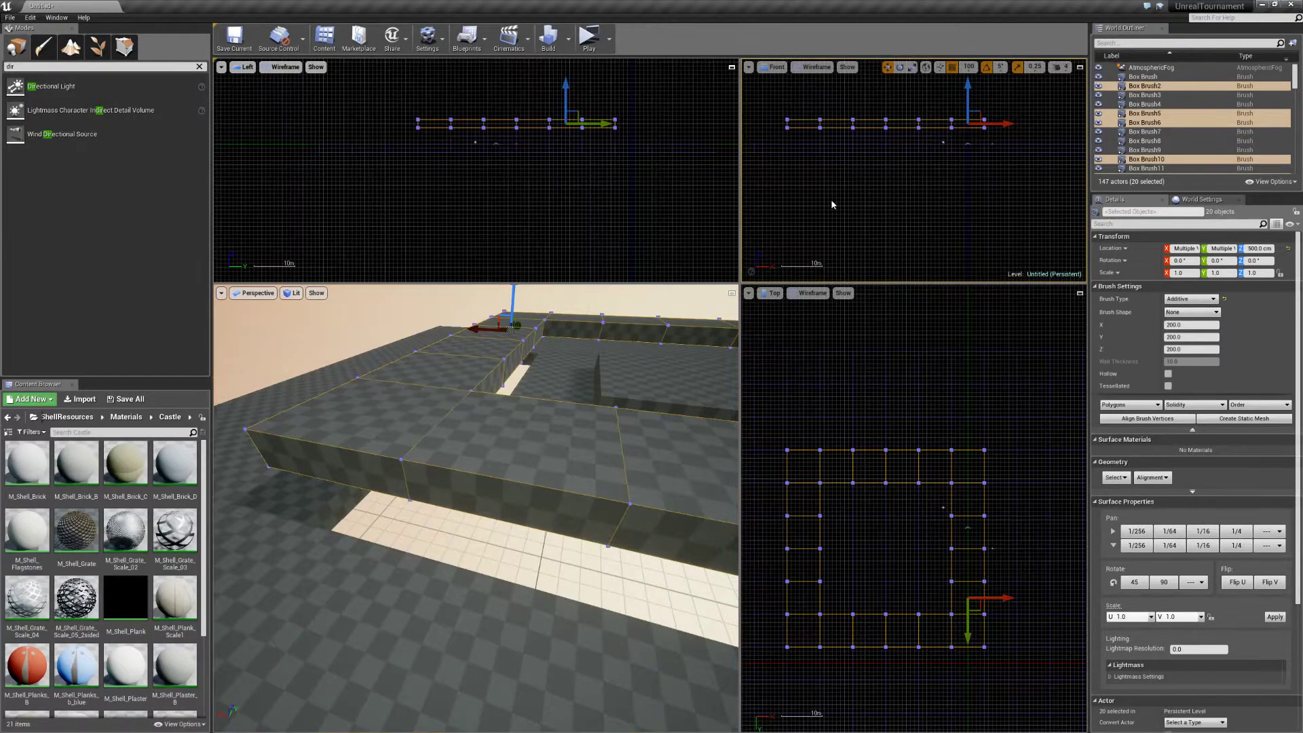
{"action": "left_click", "coordinate": [124, 46]}
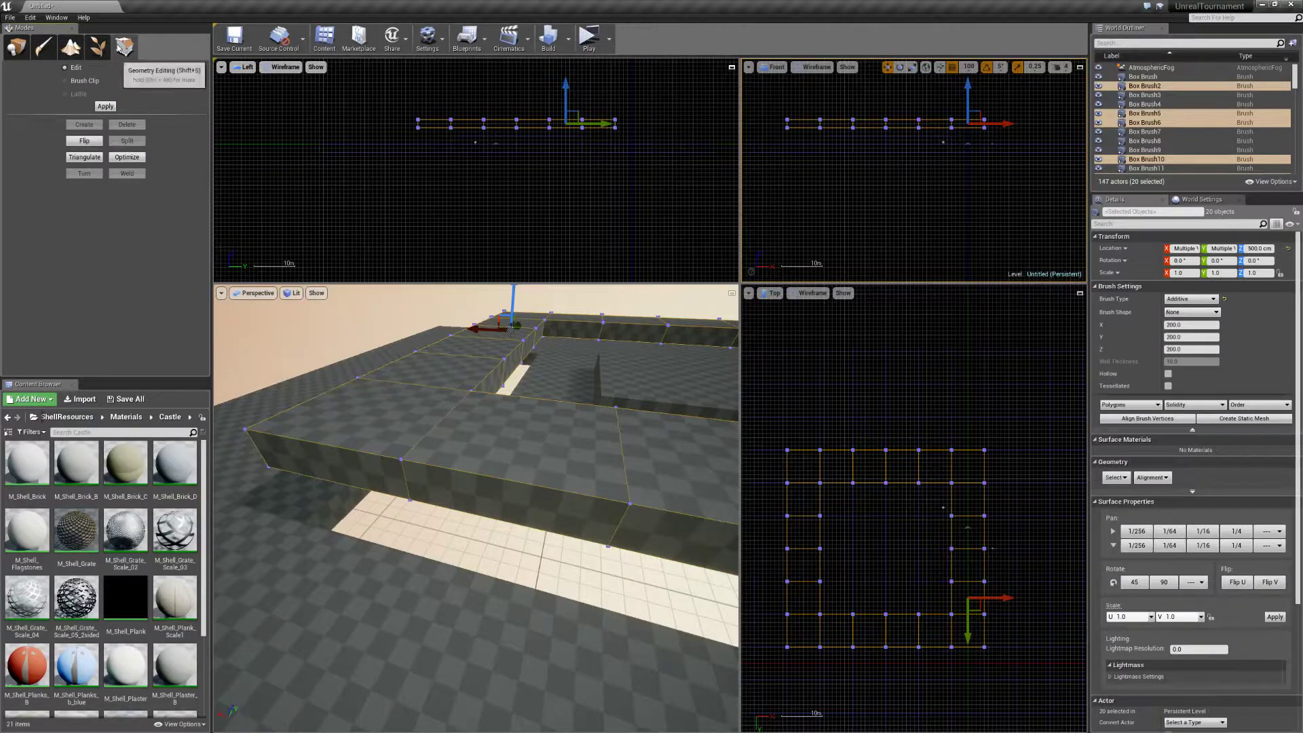
{"action": "mouse_move", "coordinate": [401, 123]}
{"action": "left_mouse_down"}
{"action": "mouse_move", "coordinate": [620, 131]}
{"action": "mouse_move", "coordinate": [631, 142]}
{"action": "left_mouse_up"}
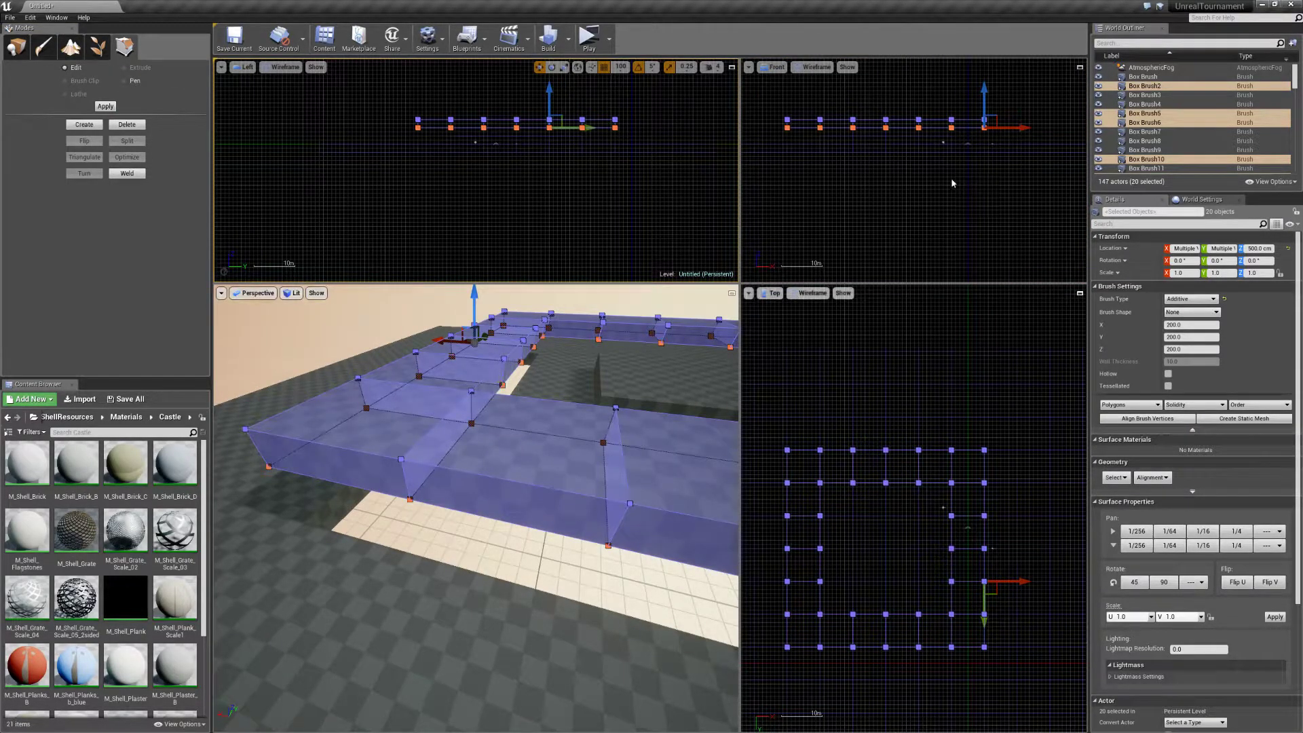
{"action": "scroll", "coordinate": [974, 114], "scroll_direction": "up", "scroll_amount": 3}
{"action": "left_click_drag", "start_coordinate": [990, 102], "coordinate": [990, 115]}
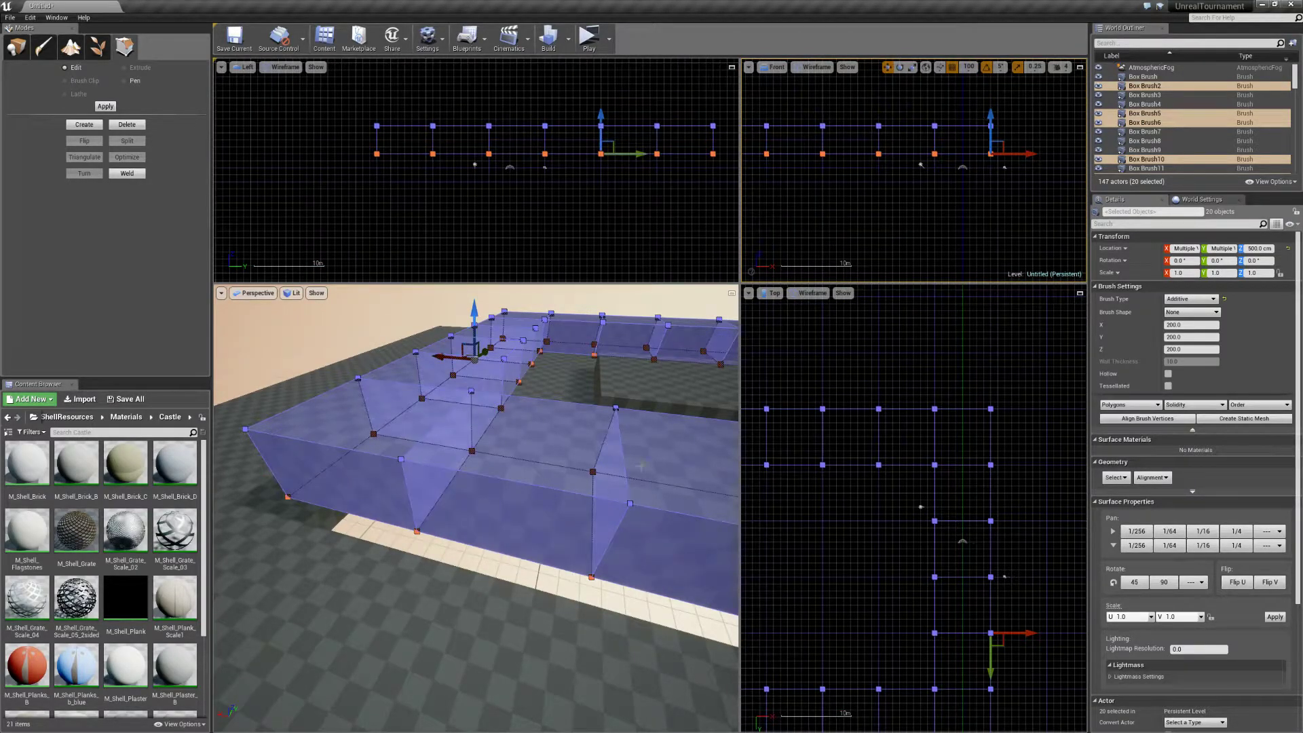
Play the level from the platform area, walk around inside the raised walls to judge their height, and end the preview.
{"action": "right_click", "coordinate": [667, 461]}
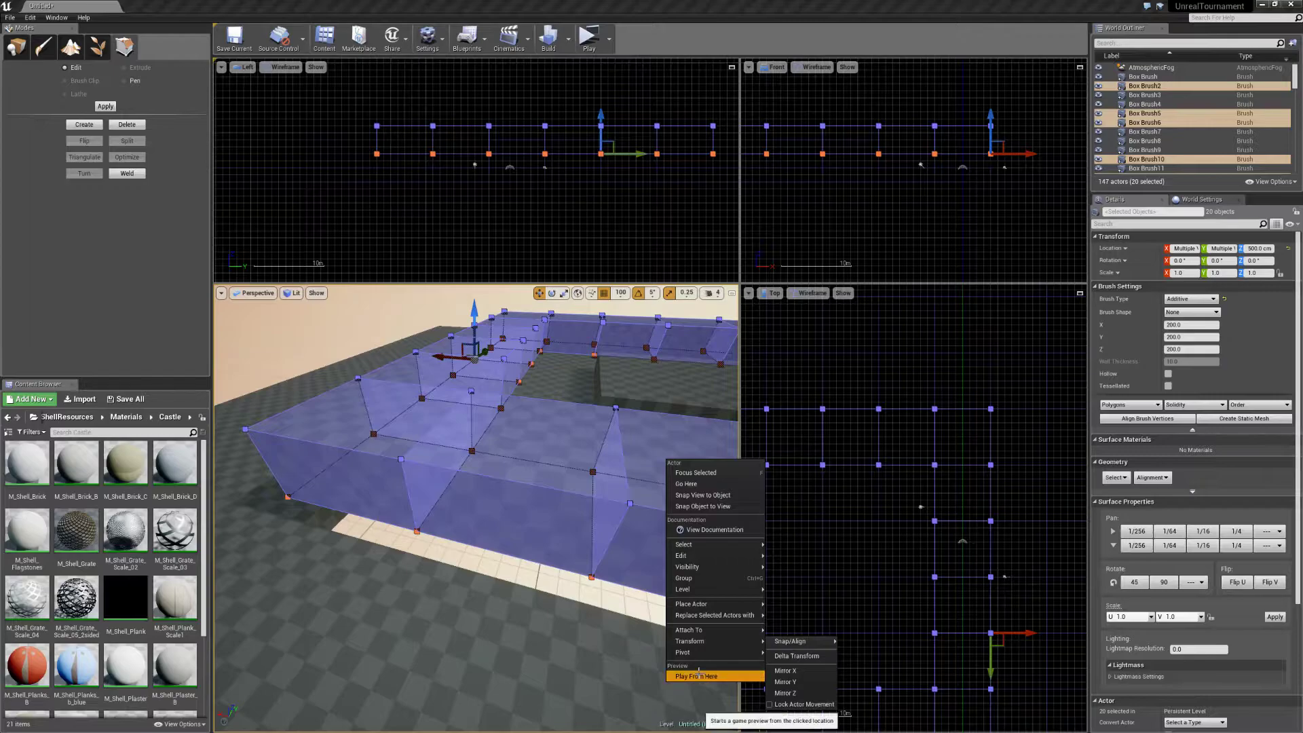
{"action": "left_click", "coordinate": [701, 676]}
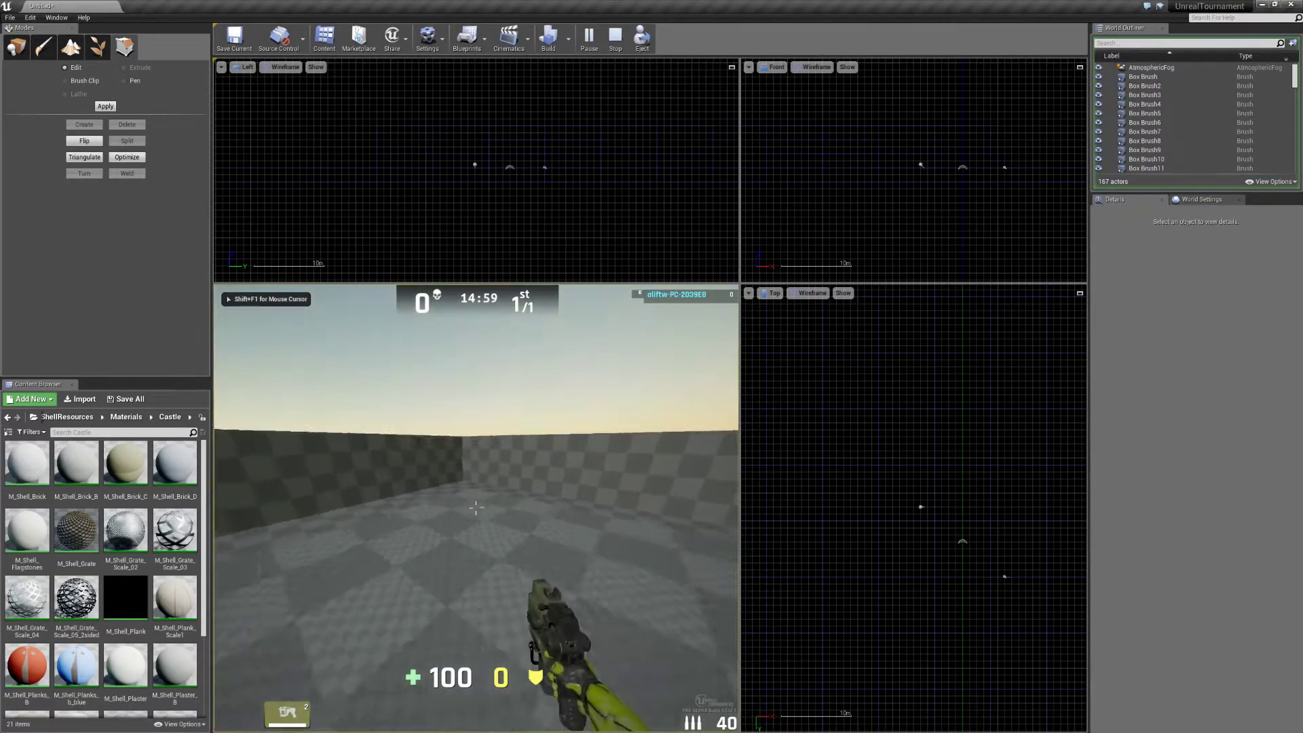
{"action": "key", "text": "w"}
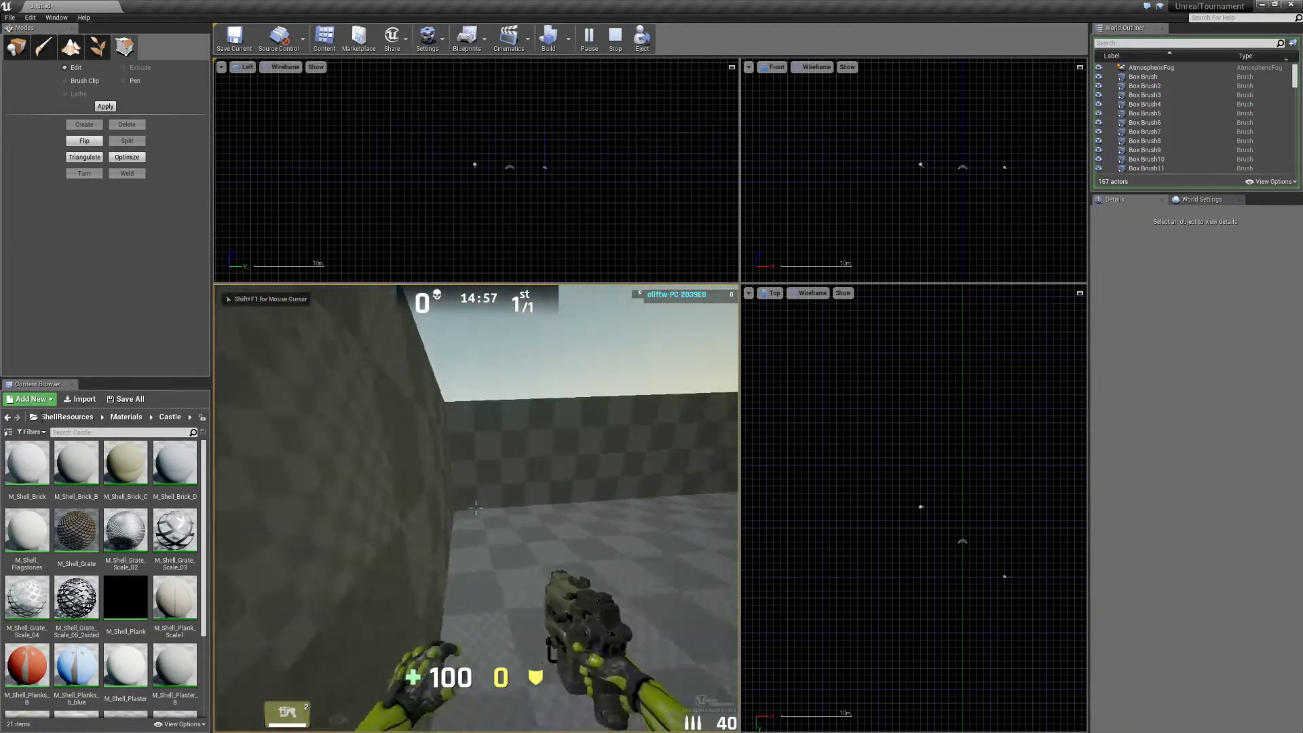
{"action": "key", "text": "w"}
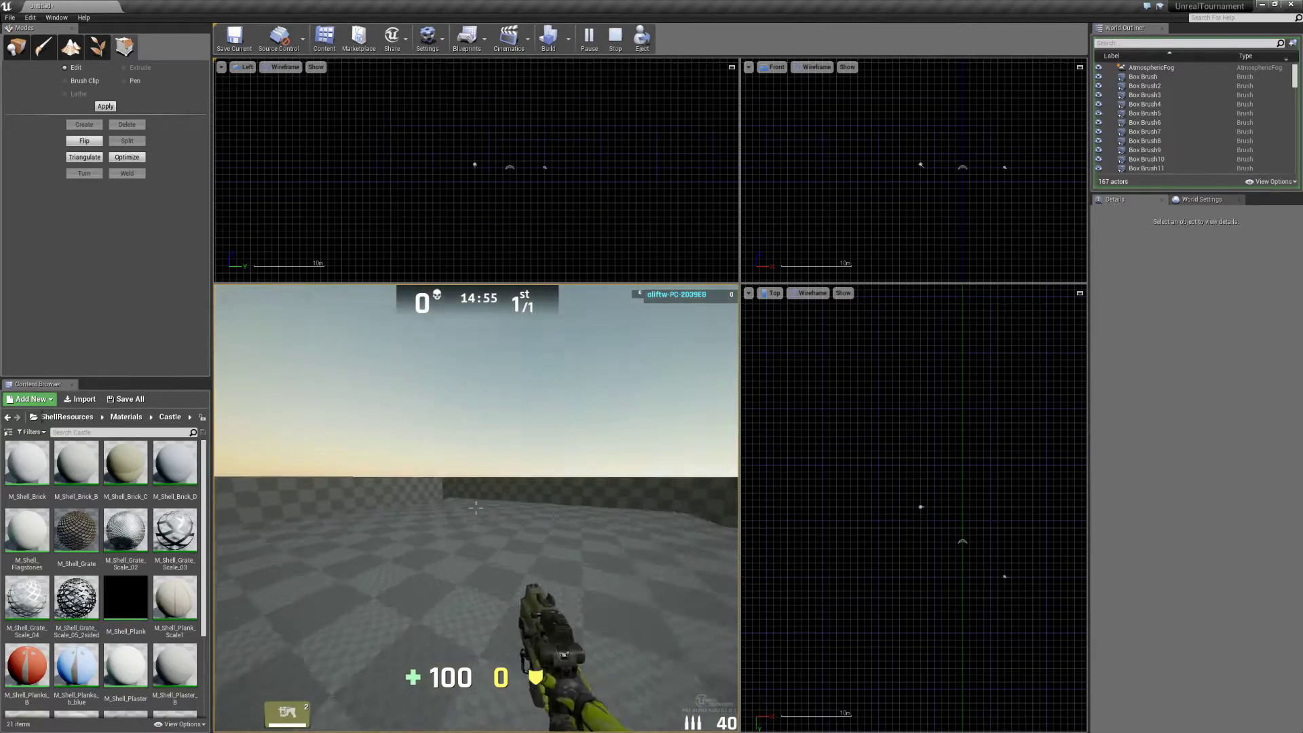
{"action": "key", "text": "w"}
{"action": "left_click", "coordinate": [475, 508]}
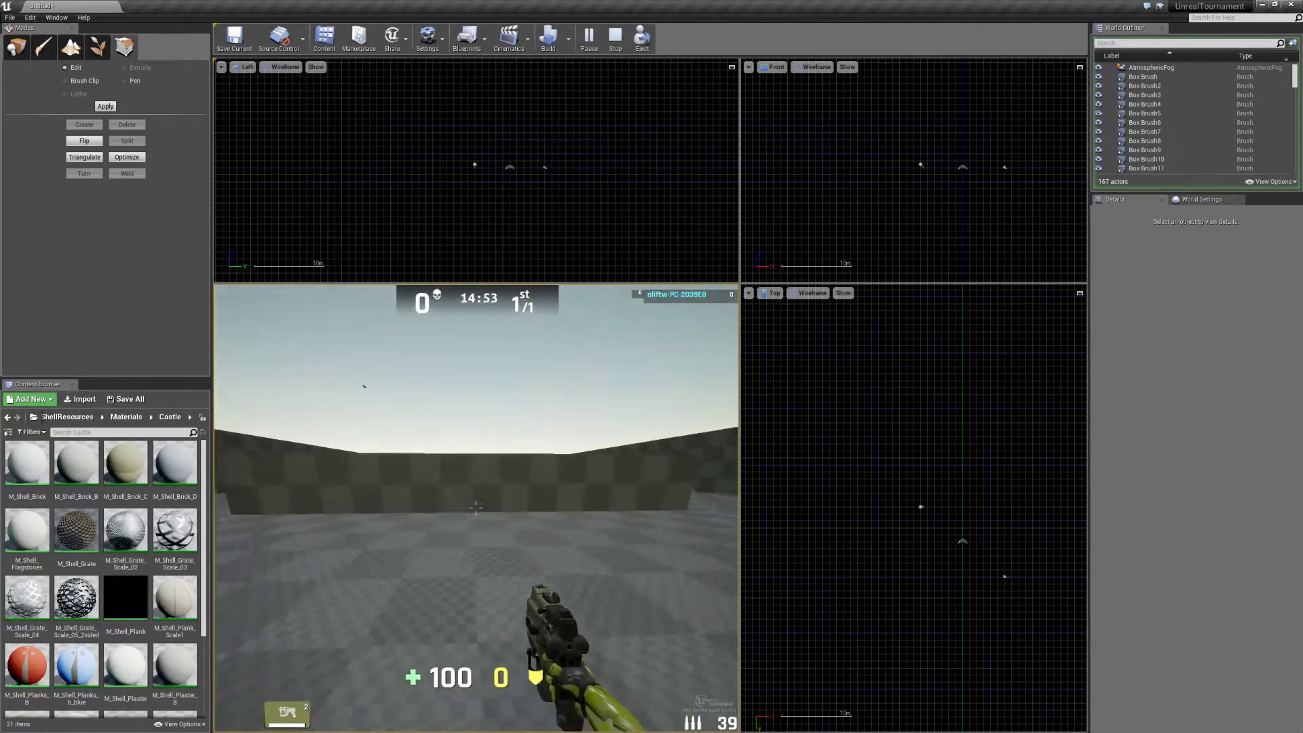
{"action": "key", "text": "w"}
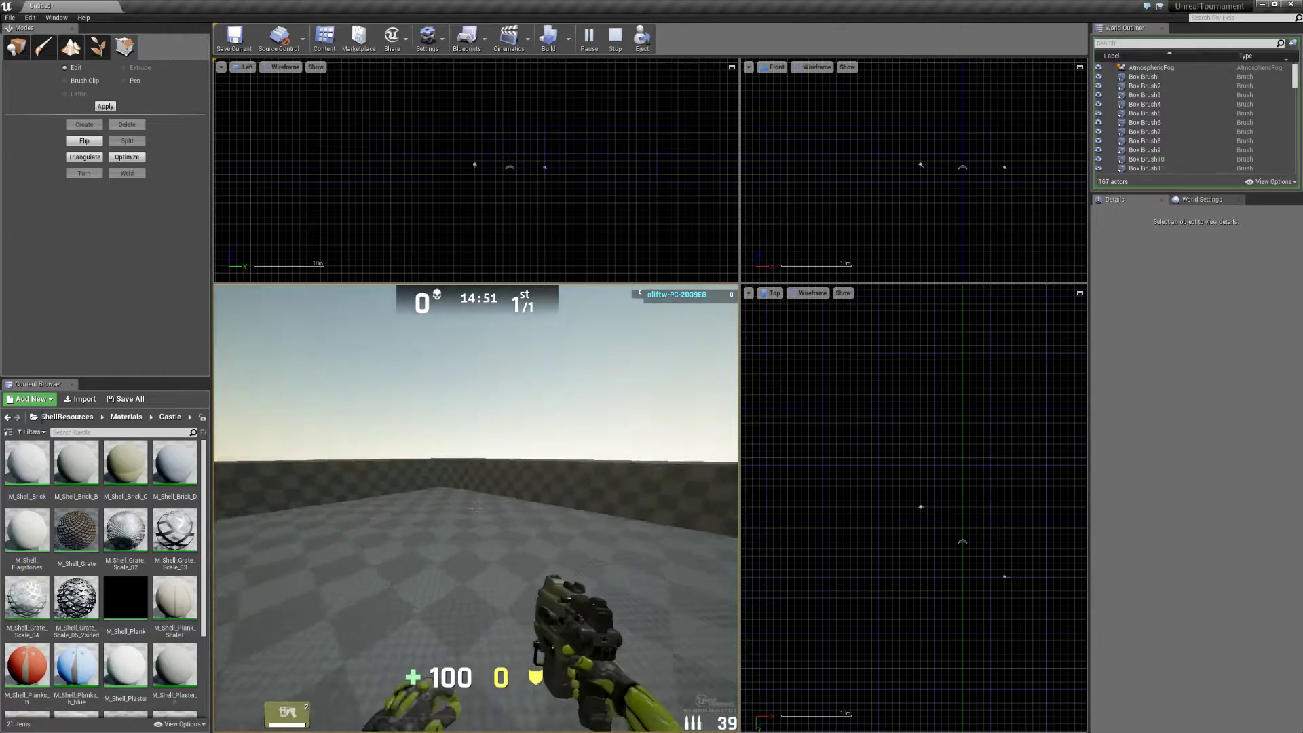
{"action": "key", "text": "Escape"}
{"action": "right_click_drag", "start_coordinate": [476, 508], "coordinate": [549, 571]}
{"action": "key", "text": "s"}
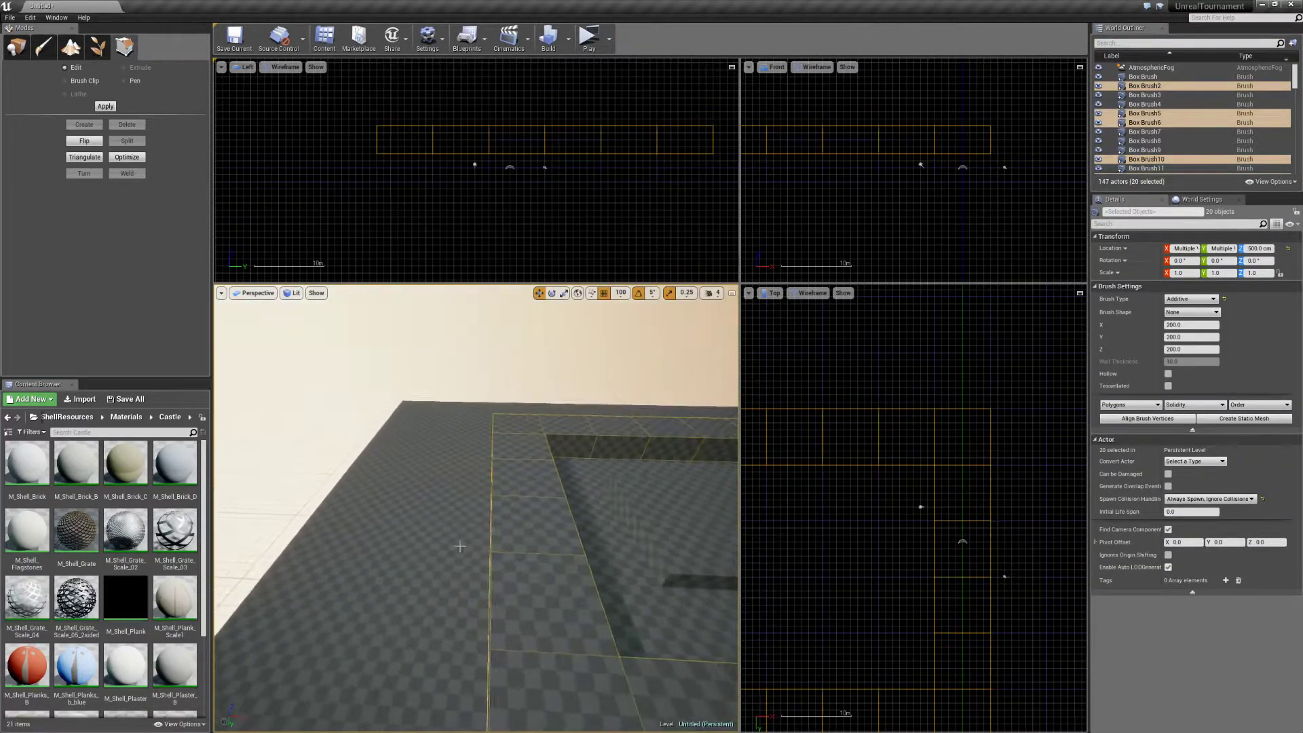
{"action": "left_click", "coordinate": [462, 522]}
{"action": "left_click", "coordinate": [467, 484], "text": "ctrl"}
{"action": "left_click", "coordinate": [473, 440], "text": "ctrl"}
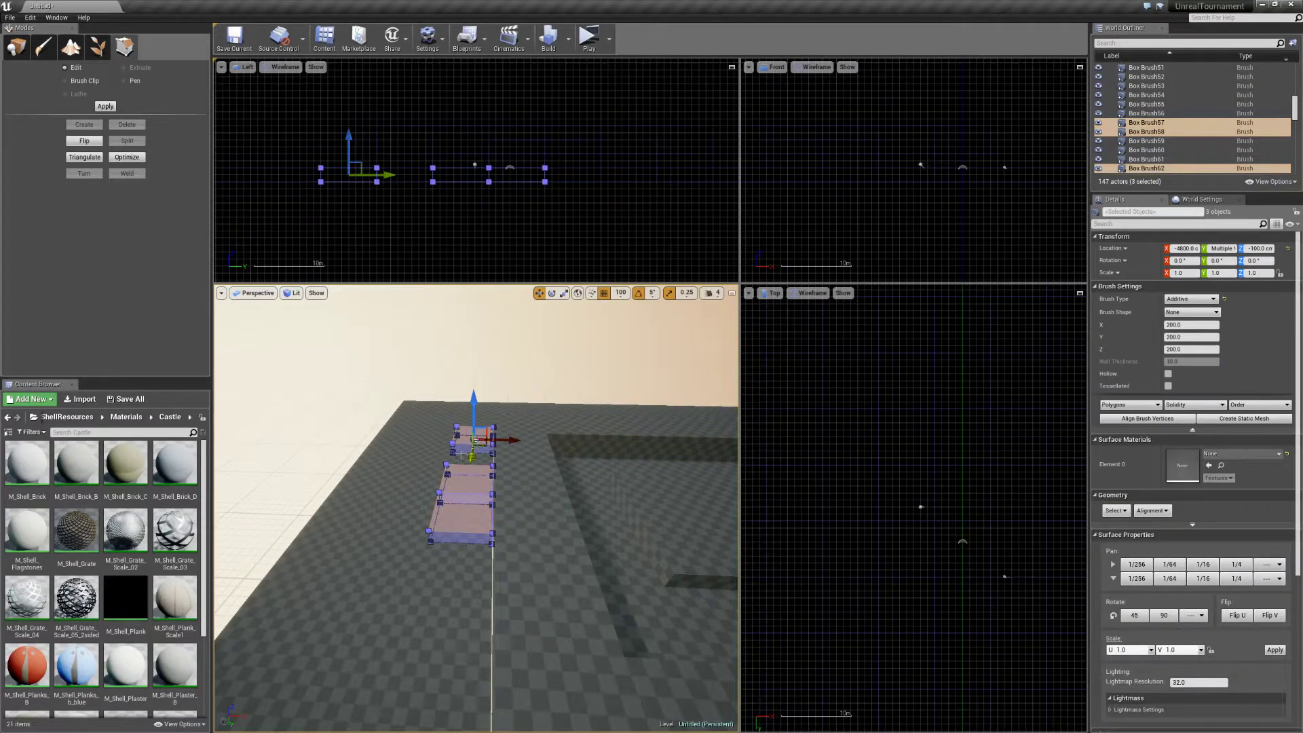
{"action": "left_click", "coordinate": [453, 452]}
Select the floor tiles directly outside the raised wall along two of its sides, including the corner between them.
{"action": "left_click", "coordinate": [453, 603]}
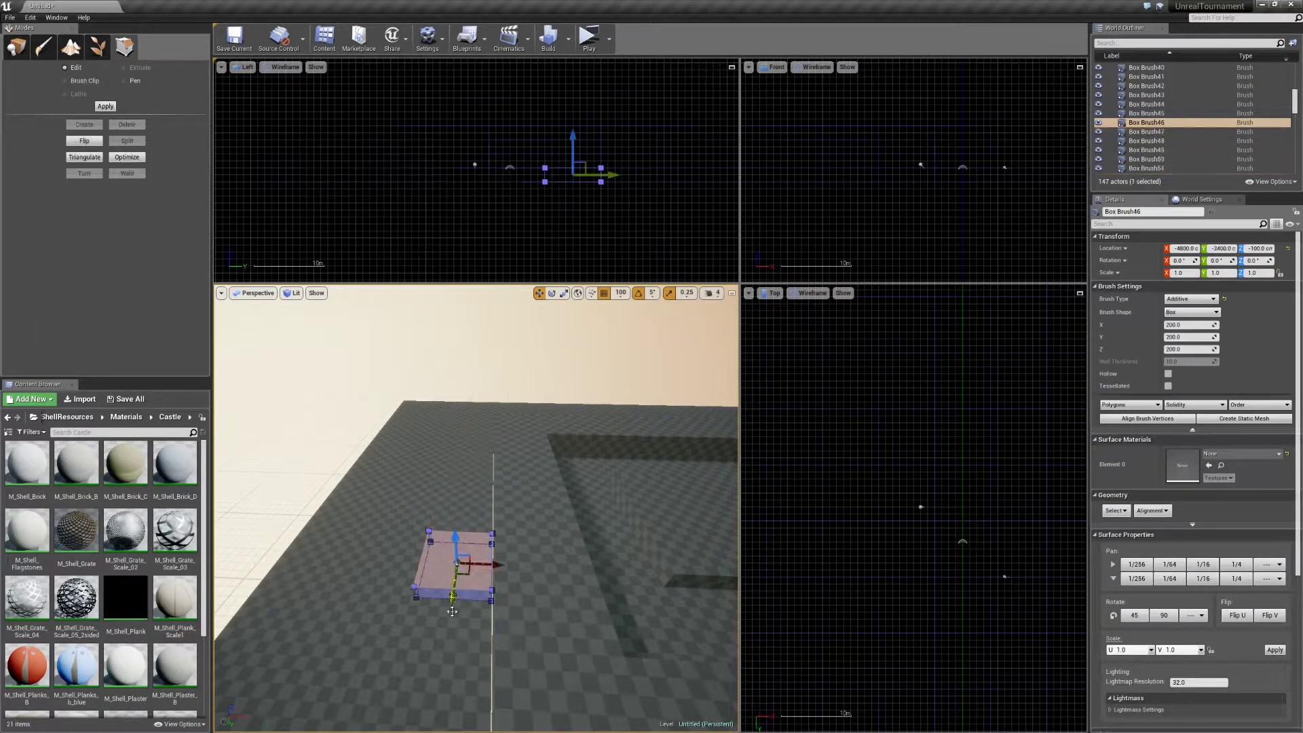
{"action": "left_click", "coordinate": [462, 651], "text": "ctrl"}
{"action": "mouse_move", "coordinate": [485, 519]}
{"action": "right_mouse_down"}
{"action": "mouse_move", "coordinate": [560, 547]}
{"action": "mouse_move", "coordinate": [703, 553]}
{"action": "right_mouse_up"}
{"action": "left_click", "coordinate": [485, 567], "text": "ctrl"}
{"action": "left_click", "coordinate": [485, 519], "text": "ctrl"}
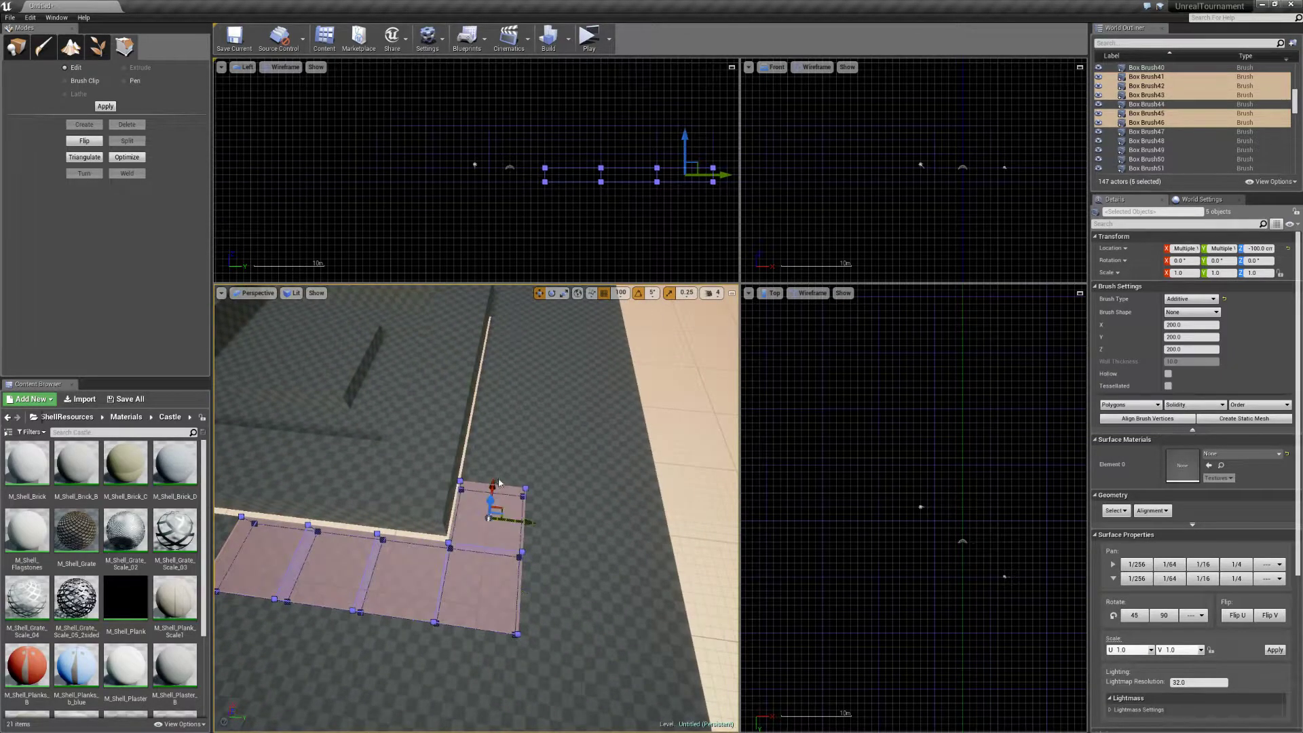
{"action": "left_click", "coordinate": [499, 477], "text": "ctrl"}
{"action": "left_click_drag", "start_coordinate": [506, 384], "coordinate": [512, 324], "text": "alt"}
{"action": "right_click_drag", "start_coordinate": [514, 302], "coordinate": [631, 299]}
{"action": "left_click", "coordinate": [437, 431], "text": "ctrl"}
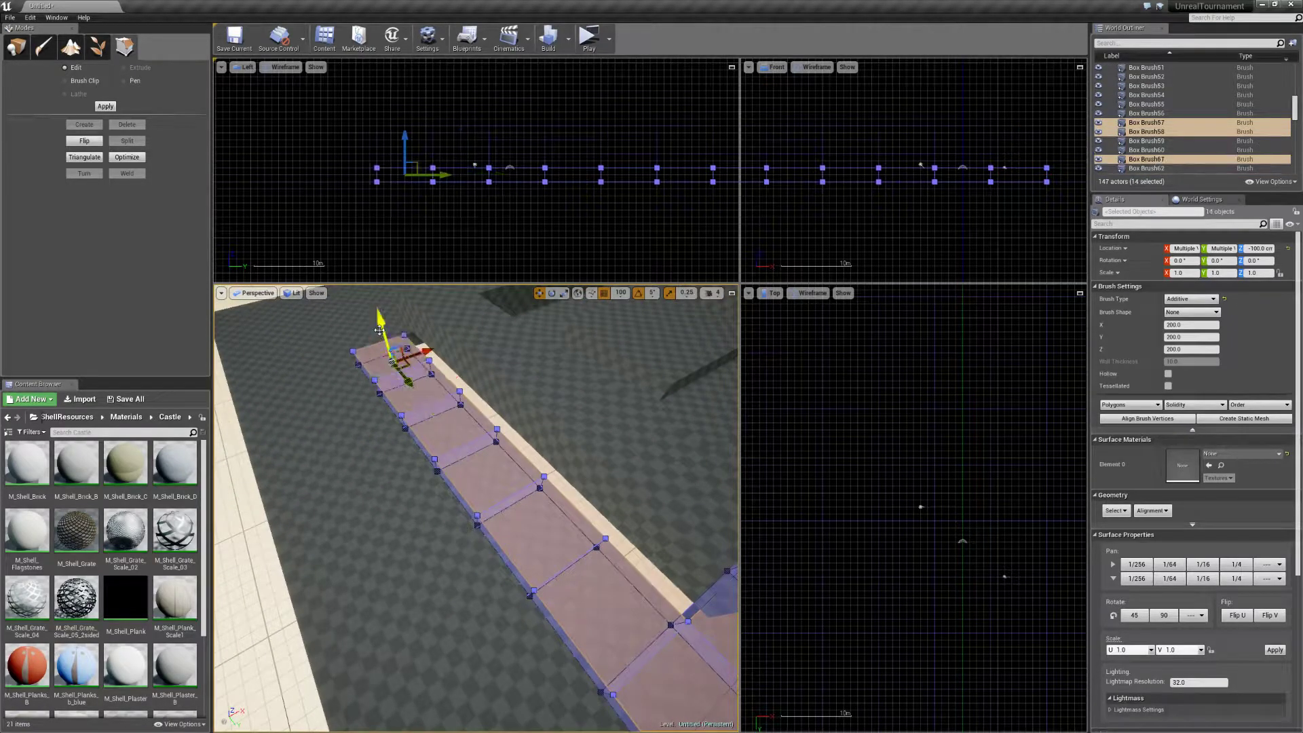
Add the tiles outside the wall's remaining two sides to the selection to complete the 28-tile ring.
{"action": "right_click_drag", "start_coordinate": [413, 386], "coordinate": [386, 396]}
{"action": "left_click_drag", "start_coordinate": [484, 466], "coordinate": [478, 407], "text": "alt"}
{"action": "left_click", "coordinate": [468, 386], "text": "ctrl"}
{"action": "mouse_move", "coordinate": [469, 451]}
{"action": "right_mouse_down"}
{"action": "mouse_move", "coordinate": [611, 450]}
{"action": "mouse_move", "coordinate": [495, 450]}
{"action": "mouse_move", "coordinate": [611, 450]}
{"action": "mouse_move", "coordinate": [332, 411]}
{"action": "mouse_move", "coordinate": [359, 461]}
{"action": "mouse_move", "coordinate": [386, 444]}
{"action": "right_mouse_up"}
{"action": "right_click_drag", "start_coordinate": [277, 397], "coordinate": [472, 437]}
{"action": "left_click", "coordinate": [496, 437], "text": "ctrl"}
{"action": "left_click", "coordinate": [443, 462], "text": "ctrl"}
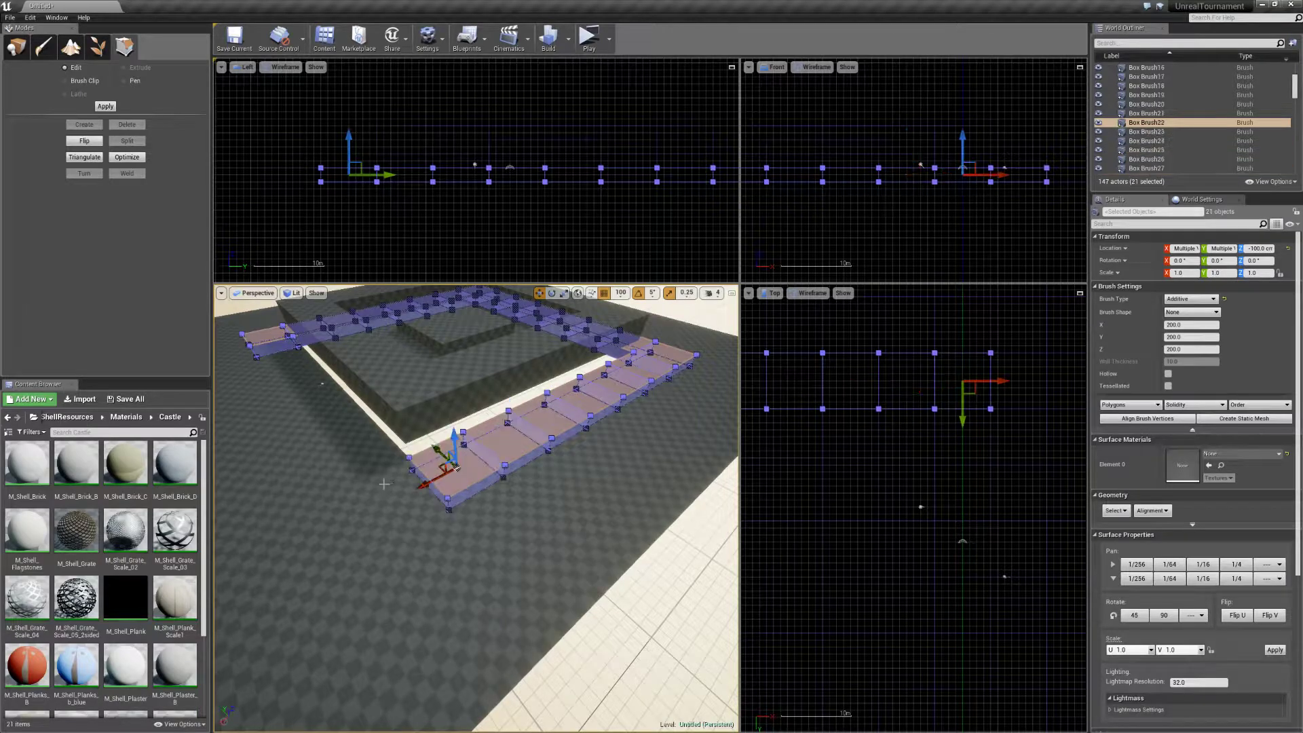
{"action": "mouse_move", "coordinate": [395, 499]}
{"action": "left_mouse_down", "text": "alt"}
{"action": "mouse_move", "coordinate": [273, 369]}
{"action": "mouse_move", "coordinate": [290, 367]}
{"action": "left_mouse_up", "text": "alt"}
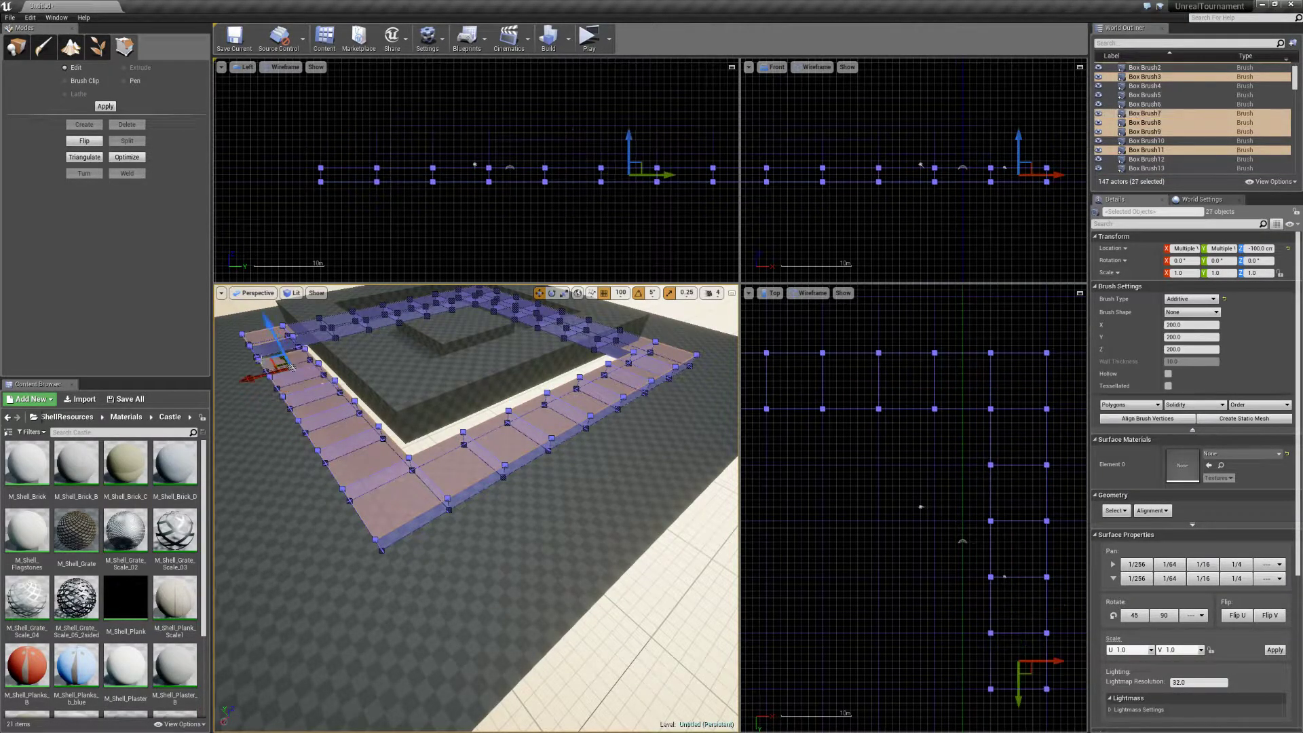
{"action": "right_click_drag", "start_coordinate": [290, 367], "coordinate": [452, 437]}
{"action": "scroll", "coordinate": [511, 453], "scroll_direction": "down", "scroll_amount": 6}
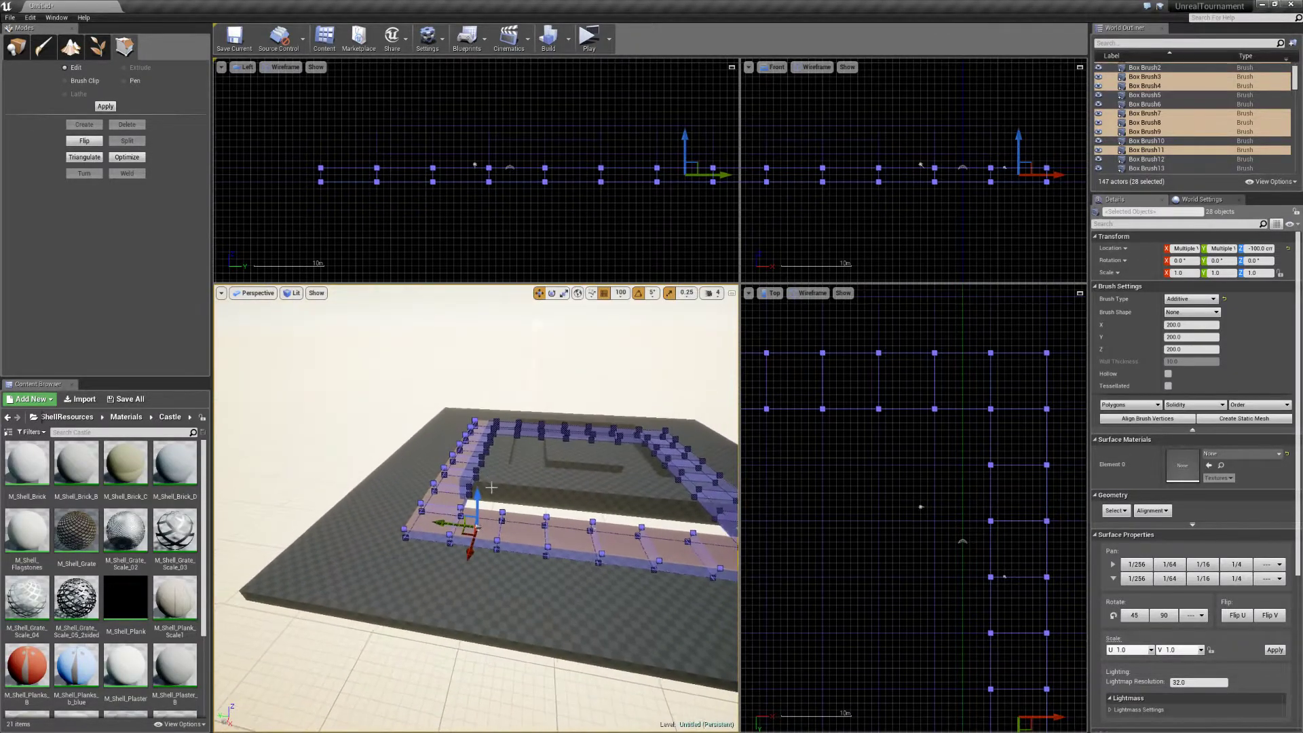
Duplicate the selected 28-tile ring upward to a Z location of 700 cm, leaving the original floor tiles in place.
{"action": "left_click_drag", "start_coordinate": [469, 553], "coordinate": [471, 545]}
{"action": "key", "text": "ctrl+z"}
{"action": "right_click_drag", "start_coordinate": [474, 500], "coordinate": [548, 498]}
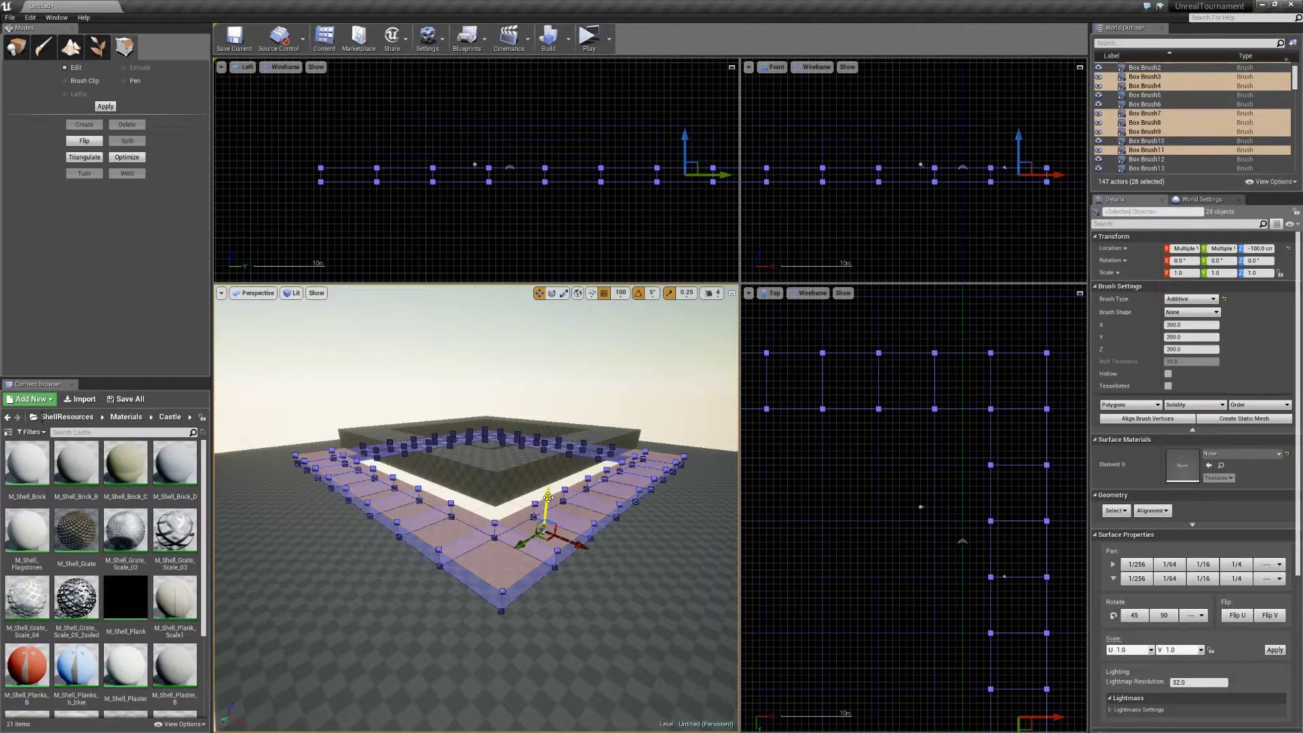
{"action": "mouse_move", "coordinate": [548, 498]}
{"action": "left_mouse_down", "text": "alt"}
{"action": "mouse_move", "coordinate": [547, 577]}
{"action": "mouse_move", "coordinate": [552, 406]}
{"action": "left_mouse_up", "text": "alt"}
{"action": "mouse_move", "coordinate": [566, 532]}
{"action": "right_mouse_down"}
{"action": "mouse_move", "coordinate": [566, 564]}
{"action": "mouse_move", "coordinate": [543, 577]}
{"action": "mouse_move", "coordinate": [536, 536]}
{"action": "mouse_move", "coordinate": [529, 550]}
{"action": "mouse_move", "coordinate": [489, 547]}
{"action": "mouse_move", "coordinate": [516, 536]}
{"action": "mouse_move", "coordinate": [495, 550]}
{"action": "right_mouse_up"}
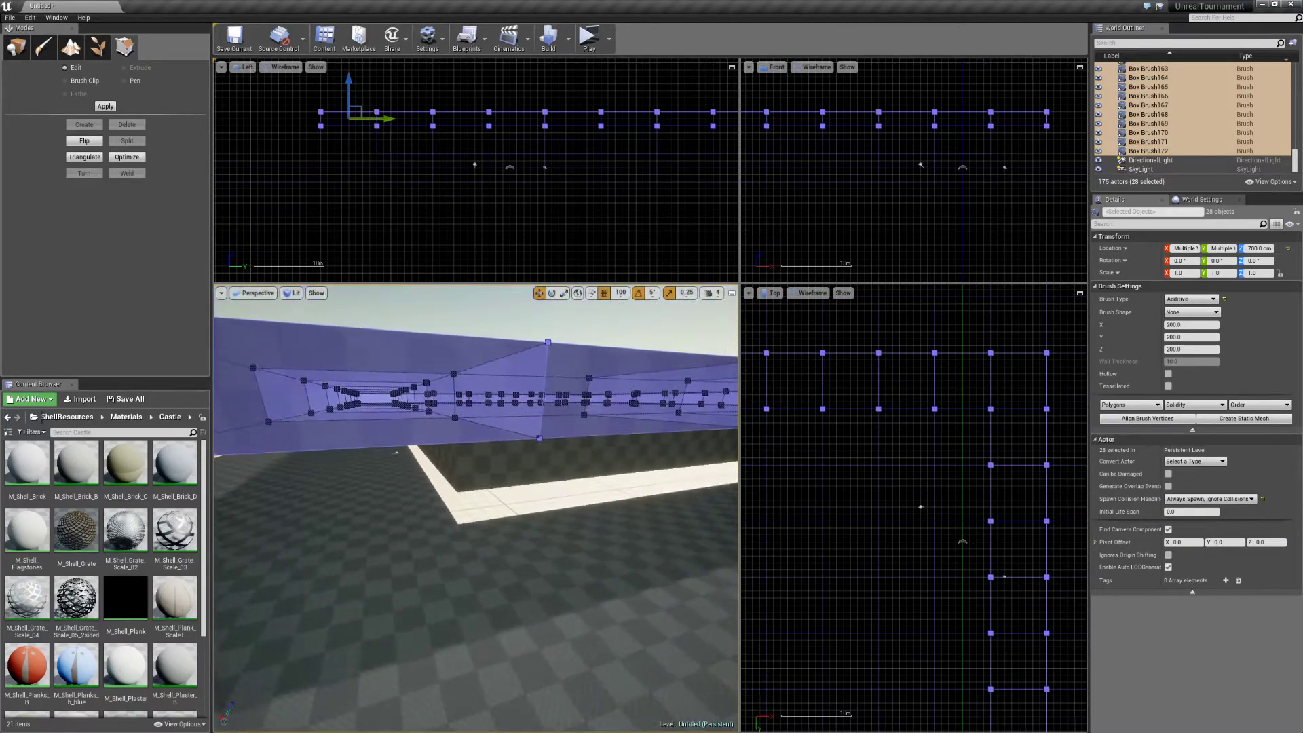
{"action": "left_click", "coordinate": [517, 465]}
{"action": "scroll", "coordinate": [370, 205], "scroll_direction": "down", "scroll_amount": 3}
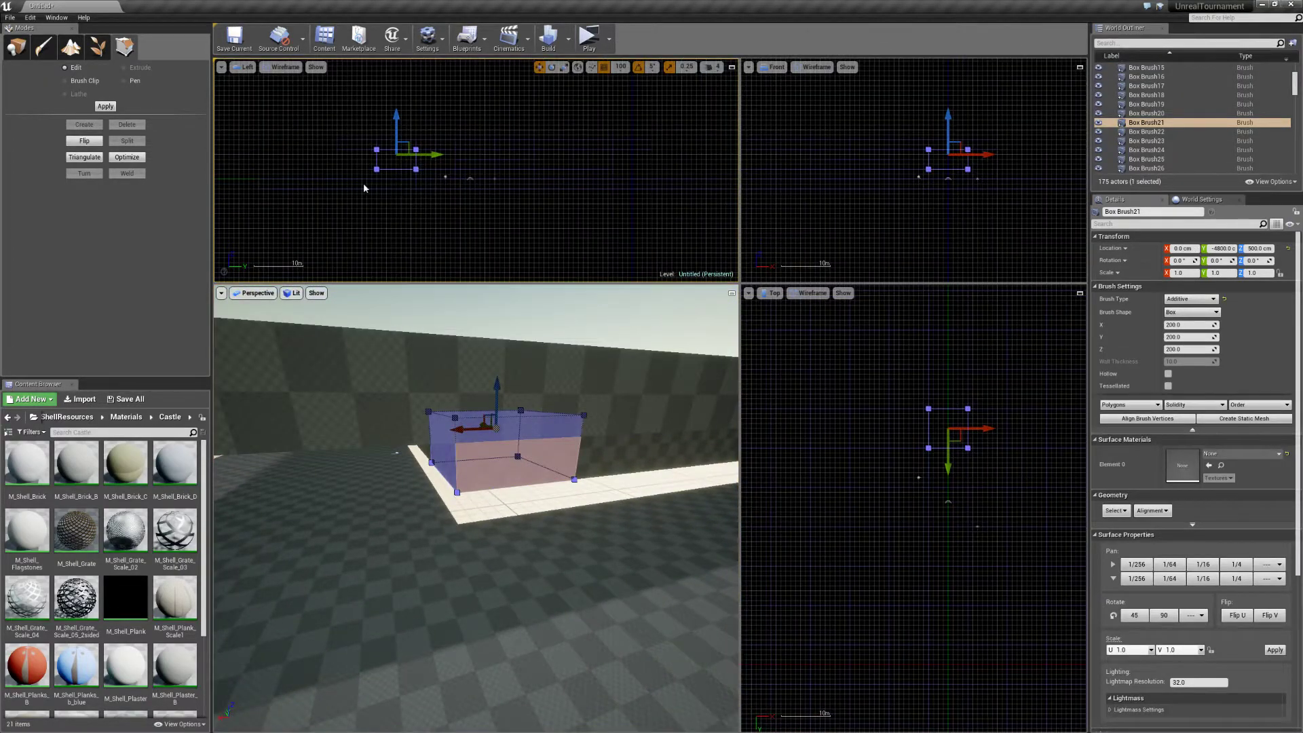
{"action": "left_click", "coordinate": [23, 46]}
{"action": "left_click", "coordinate": [127, 53]}
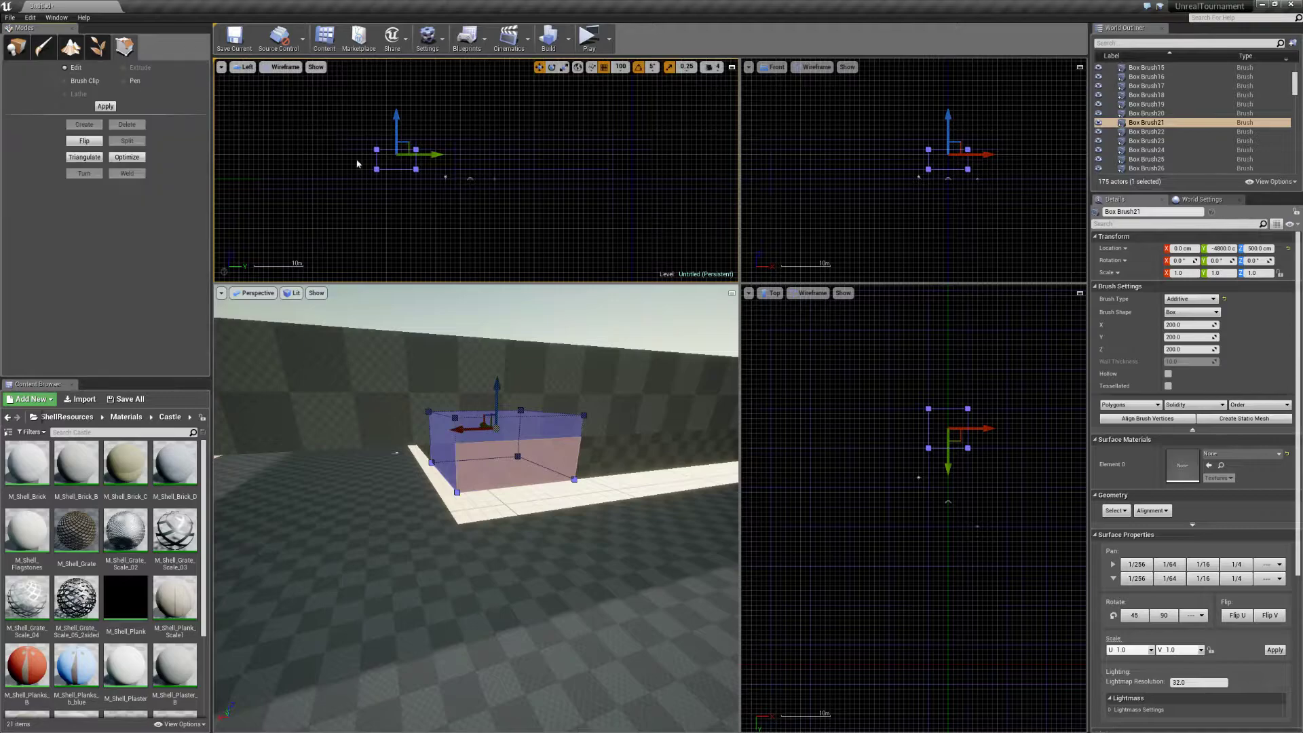
{"action": "left_click_drag", "start_coordinate": [652, 156], "coordinate": [652, 156]}
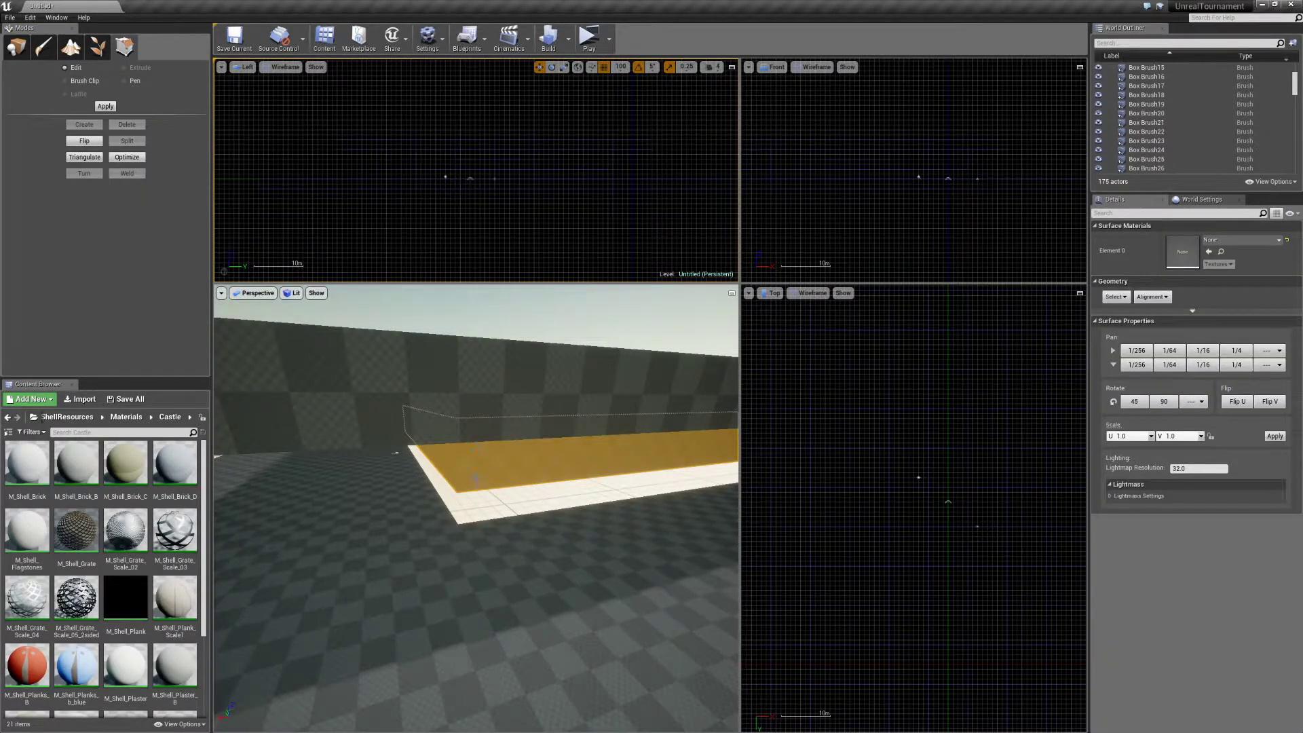
Try to select all the raised wall's blocks at once with an area selection in the Left view.
{"action": "scroll", "coordinate": [856, 435], "scroll_direction": "down", "scroll_amount": 4}
{"action": "mouse_move", "coordinate": [565, 526]}
{"action": "right_mouse_down"}
{"action": "mouse_move", "coordinate": [565, 489]}
{"action": "mouse_move", "coordinate": [565, 526]}
{"action": "right_mouse_up"}
{"action": "left_click", "coordinate": [103, 52]}
{"action": "left_click", "coordinate": [125, 50]}
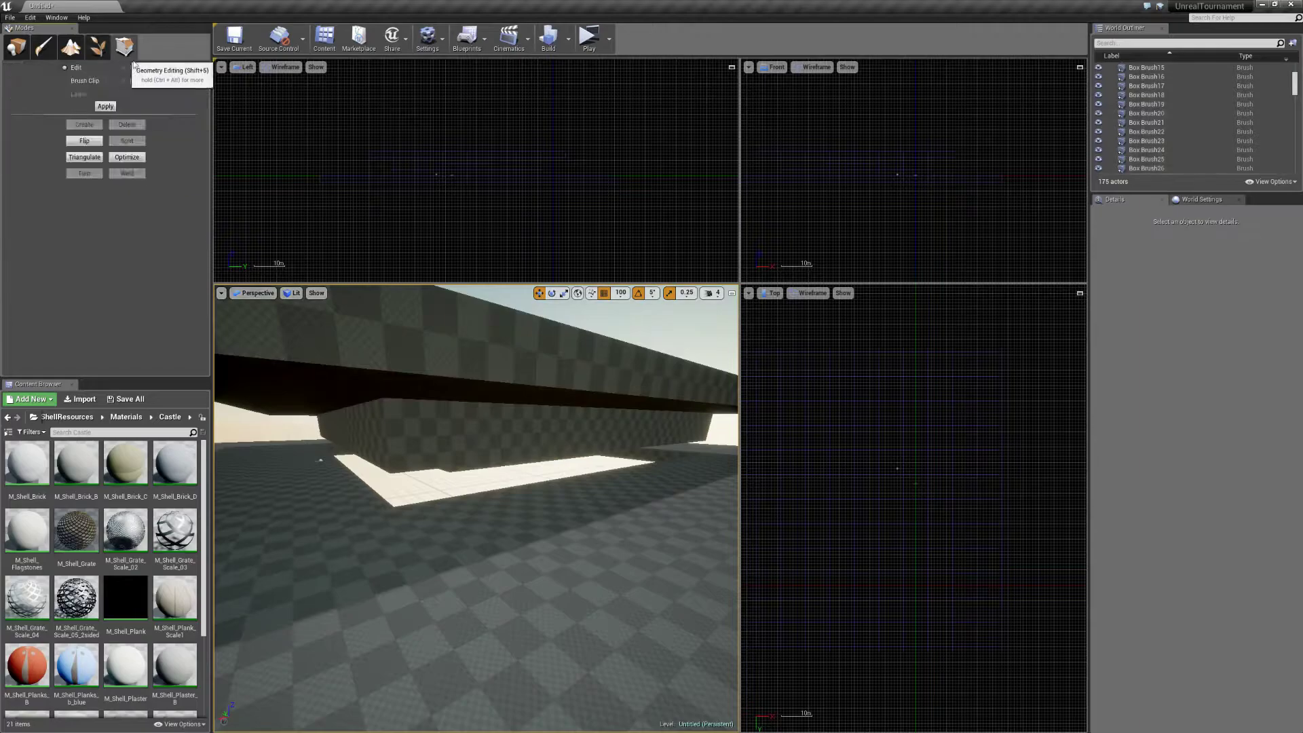
{"action": "left_click", "coordinate": [405, 160]}
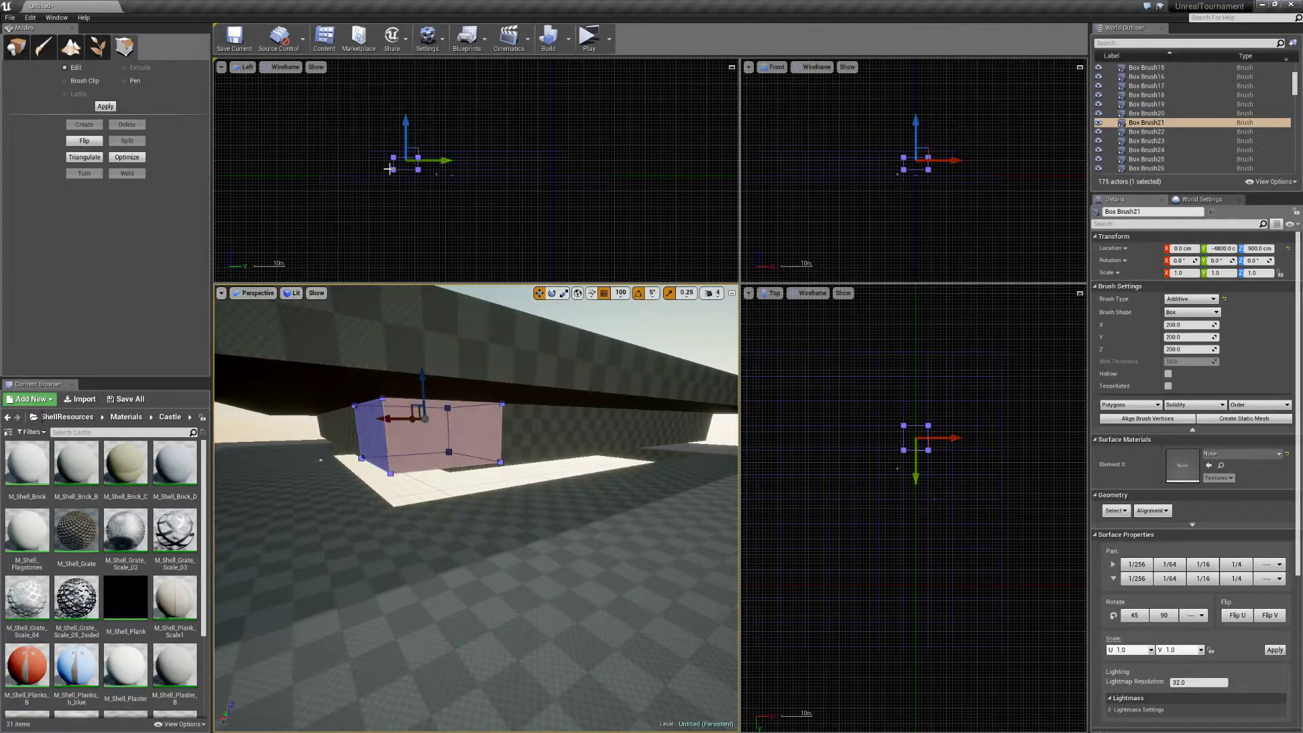
{"action": "left_click", "coordinate": [18, 48]}
{"action": "left_click_drag", "start_coordinate": [369, 169], "coordinate": [585, 162]}
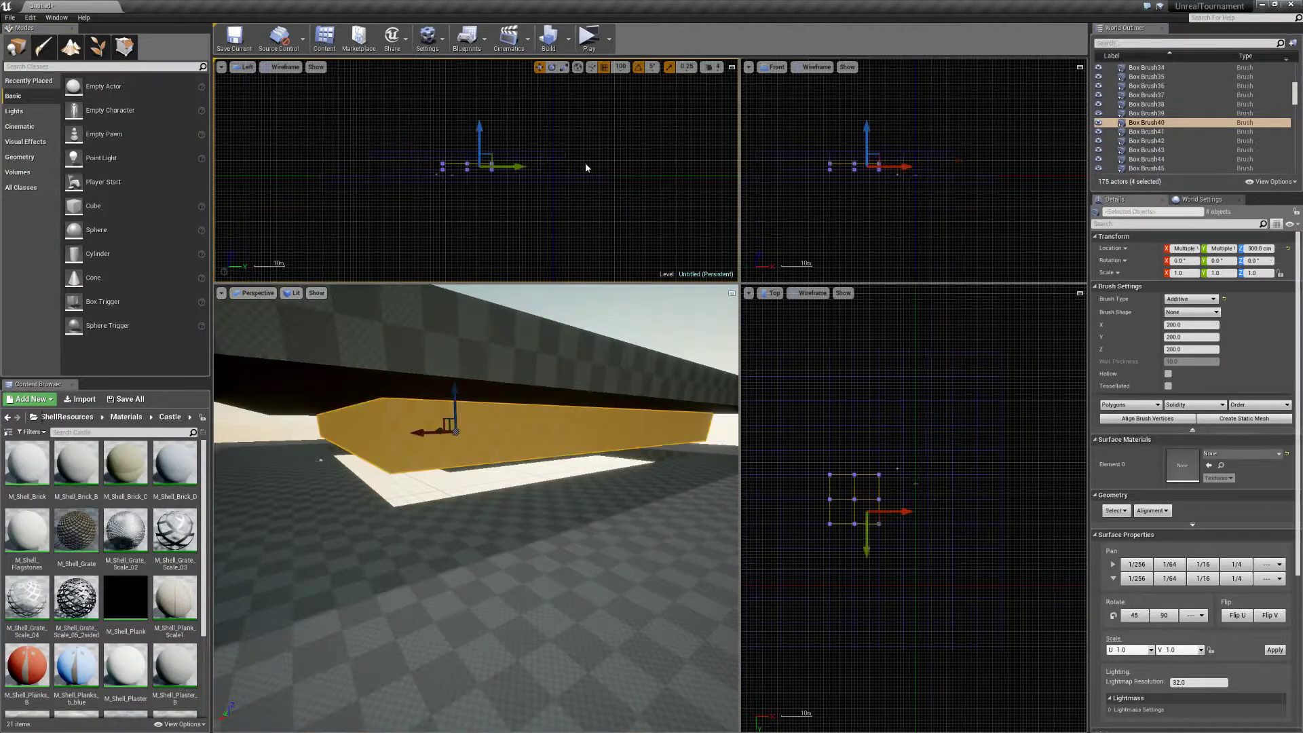
{"action": "left_click_drag", "start_coordinate": [401, 166], "coordinate": [610, 165]}
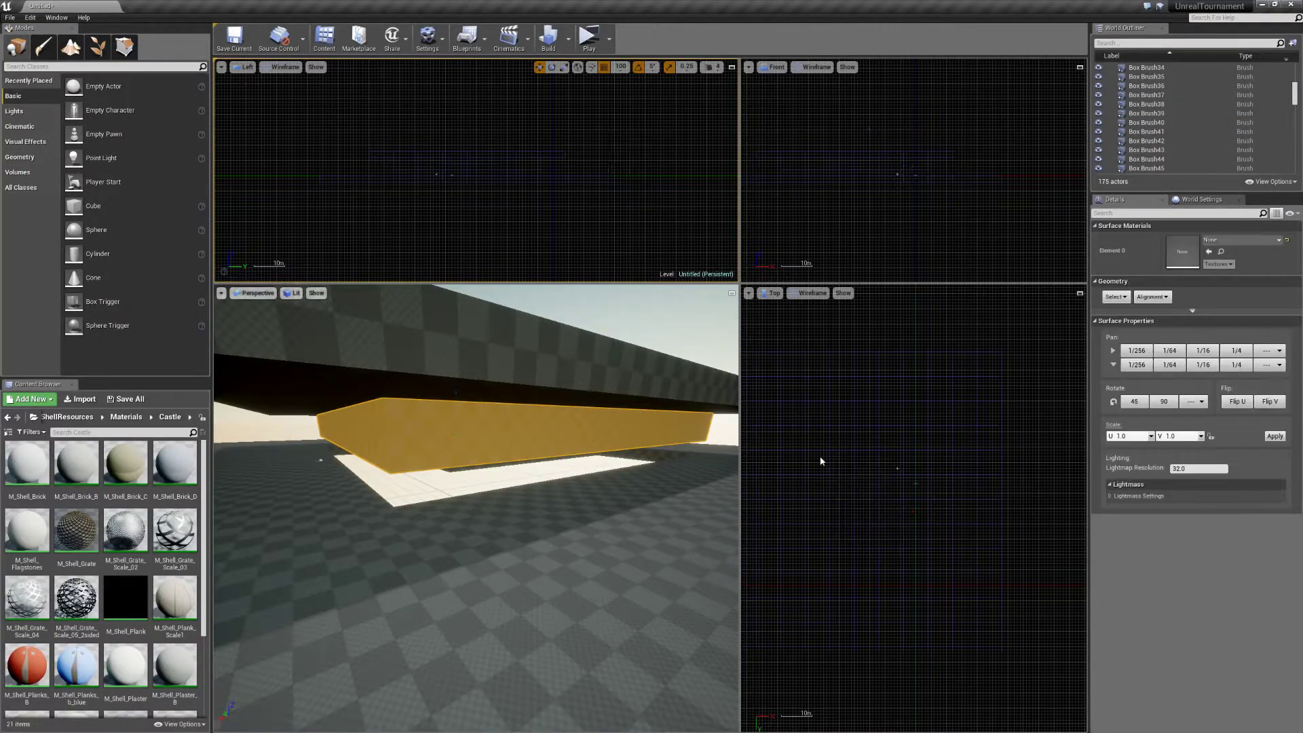
{"action": "scroll", "coordinate": [837, 207], "scroll_direction": "down", "scroll_amount": 1}
{"action": "scroll", "coordinate": [826, 174], "scroll_direction": "up", "scroll_amount": 1}
{"action": "right_click_drag", "start_coordinate": [915, 194], "coordinate": [968, 235]}
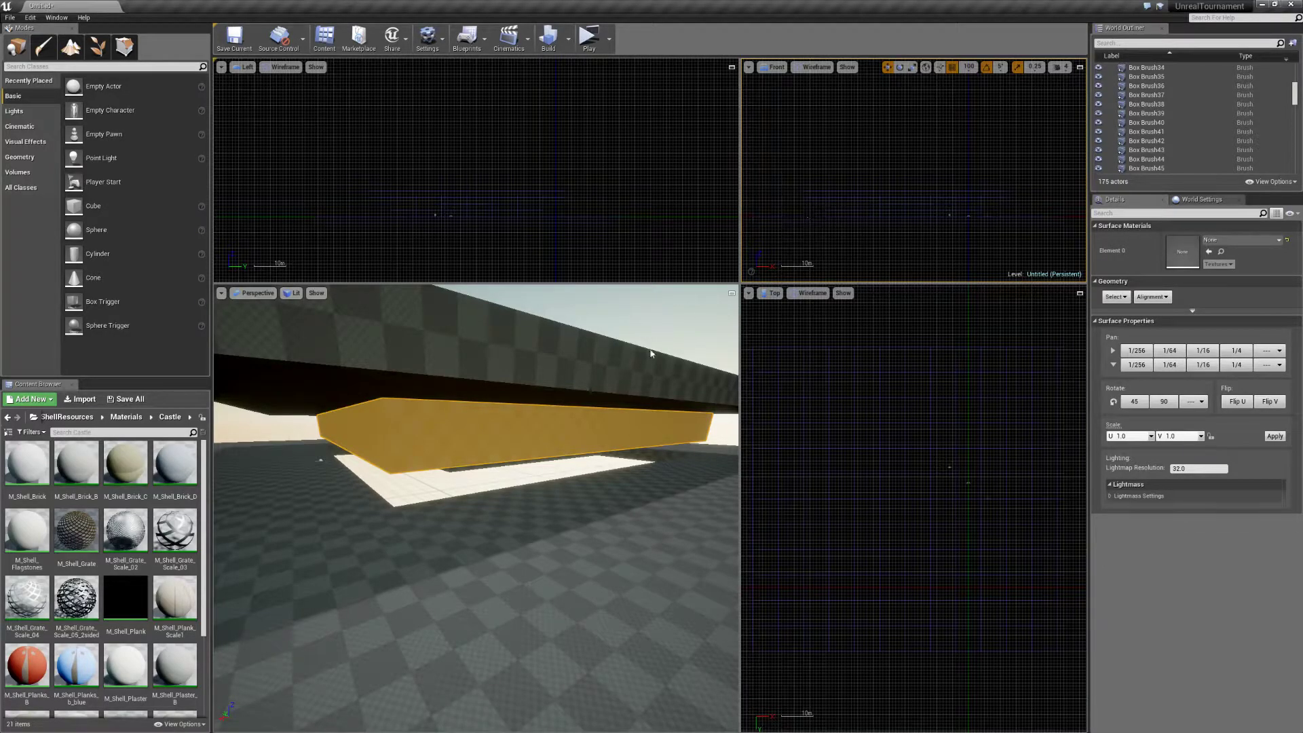
Try to select the raised wall's blocks one by one along one side, and undo the last two moves.
{"action": "left_click", "coordinate": [517, 441]}
{"action": "left_click", "coordinate": [422, 442]}
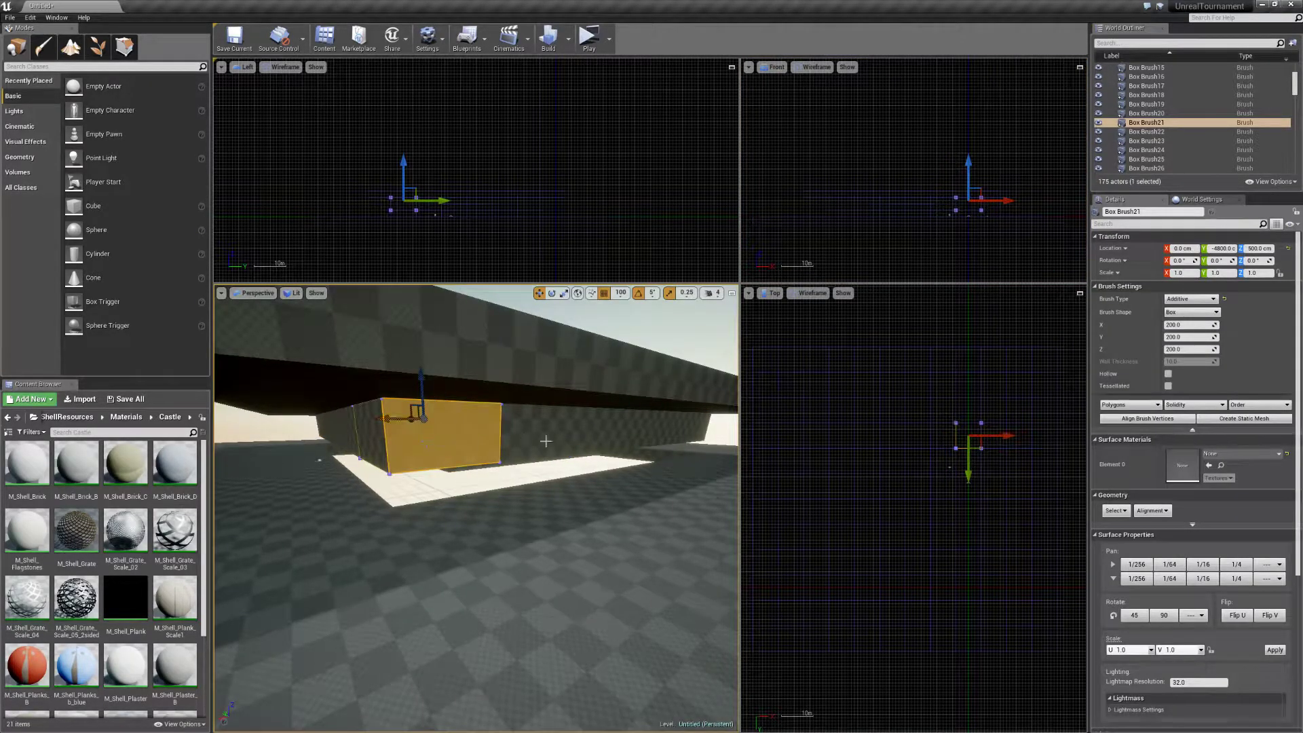
{"action": "left_click", "coordinate": [592, 429], "text": "ctrl"}
{"action": "left_click", "coordinate": [533, 439], "text": "ctrl"}
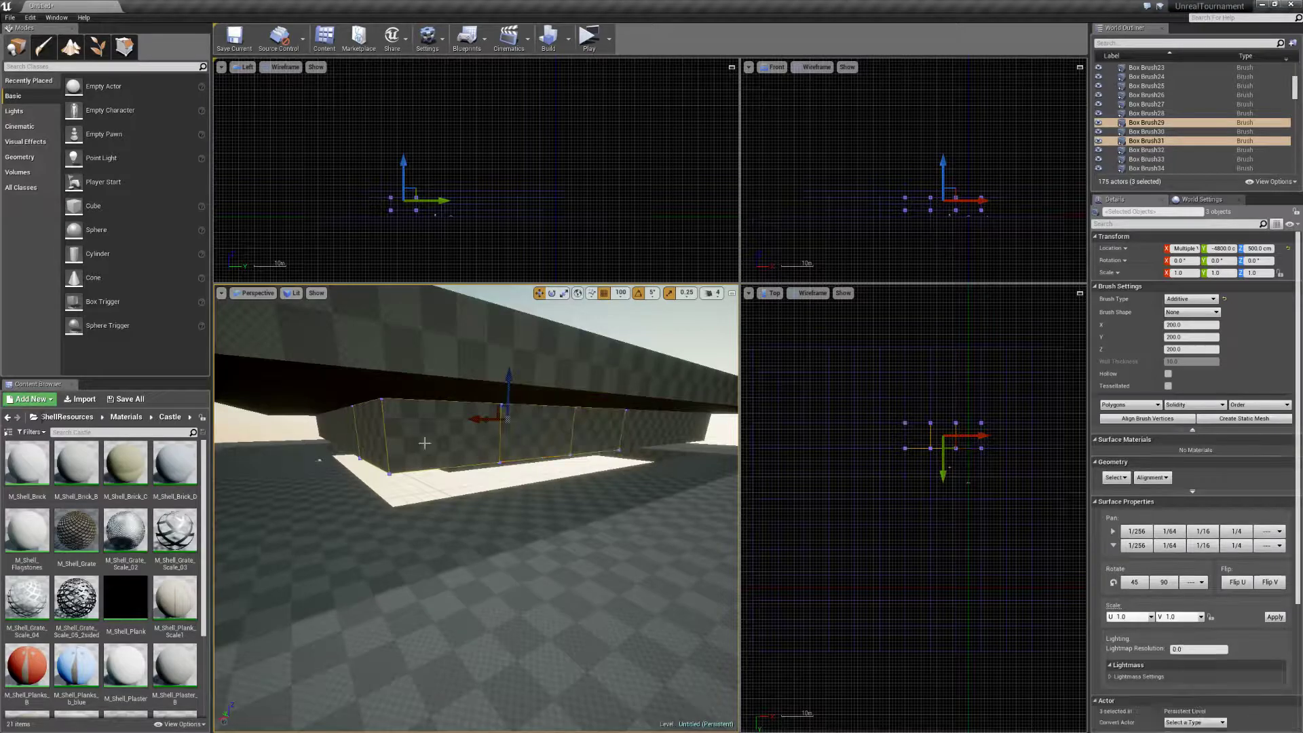
{"action": "mouse_move", "coordinate": [590, 472]}
{"action": "right_mouse_down"}
{"action": "mouse_move", "coordinate": [652, 503]}
{"action": "mouse_move", "coordinate": [671, 475]}
{"action": "mouse_move", "coordinate": [638, 472]}
{"action": "mouse_move", "coordinate": [649, 436]}
{"action": "right_mouse_up"}
{"action": "left_click", "coordinate": [543, 424], "text": "ctrl"}
{"action": "left_click", "coordinate": [617, 416], "text": "ctrl"}
{"action": "left_click", "coordinate": [683, 416], "text": "ctrl"}
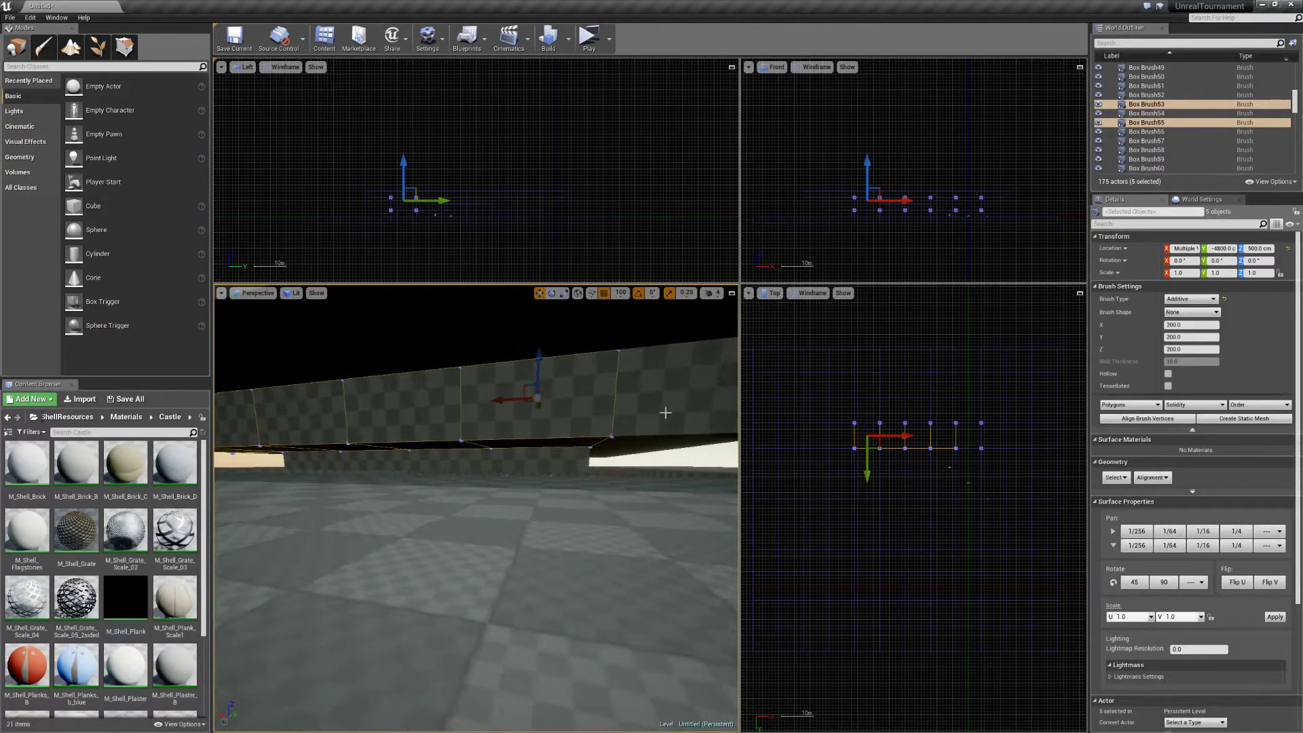
{"action": "key", "text": "ctrl+z"}
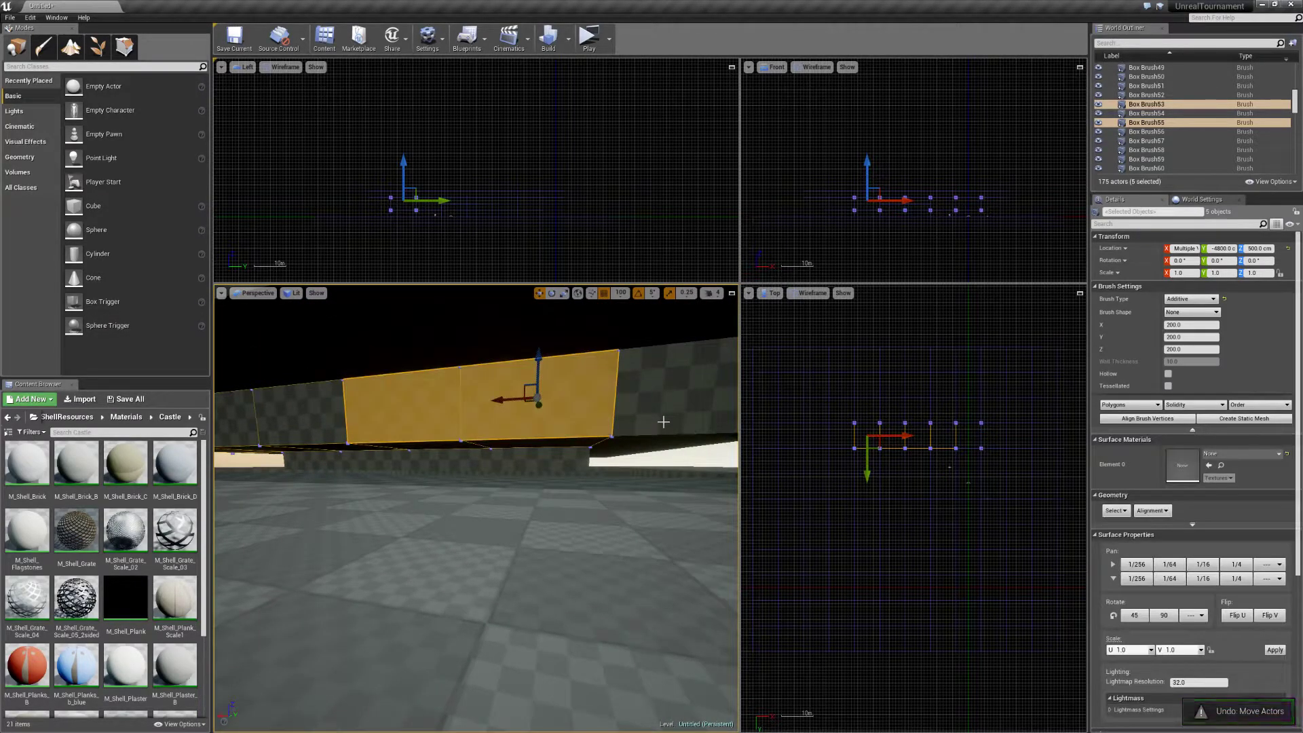
{"action": "key", "text": "ctrl+z"}
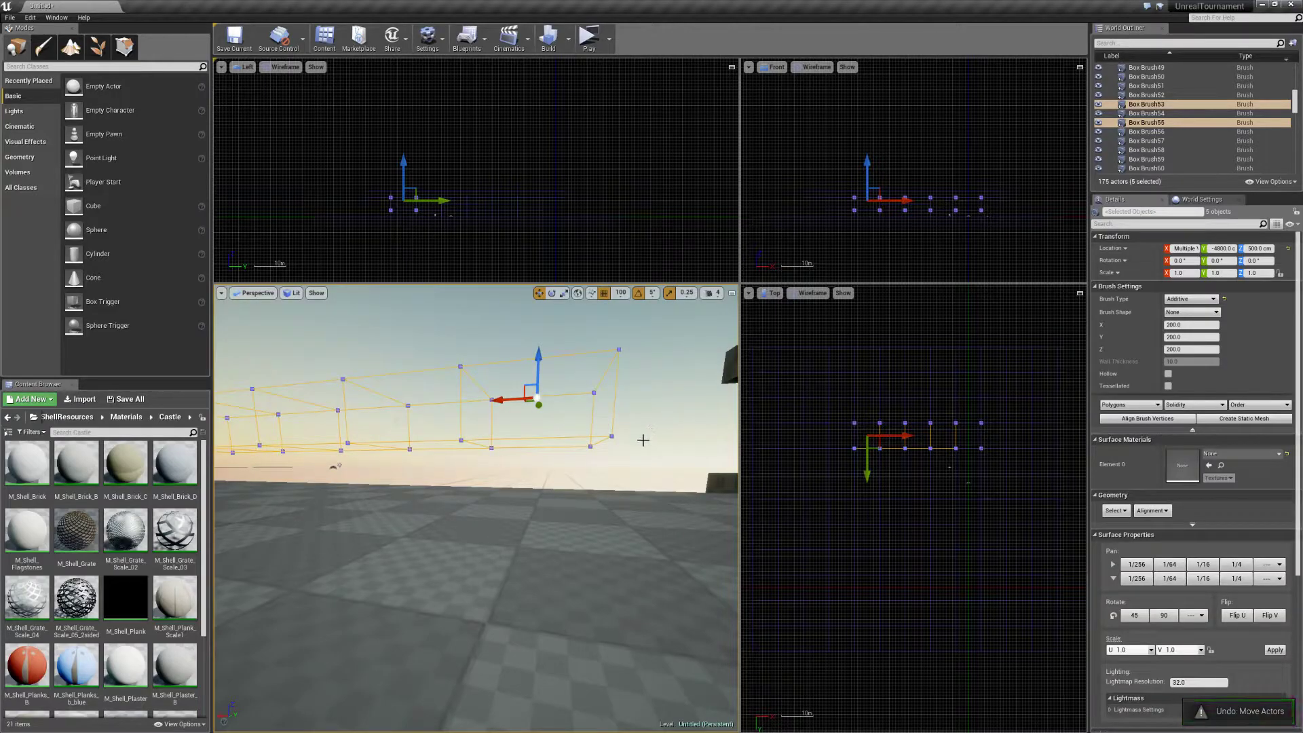
Restart the selection with the six raised-wall blocks along one side, including both corners.
{"action": "right_click_drag", "start_coordinate": [583, 497], "coordinate": [572, 500]}
{"action": "left_click", "coordinate": [662, 394]}
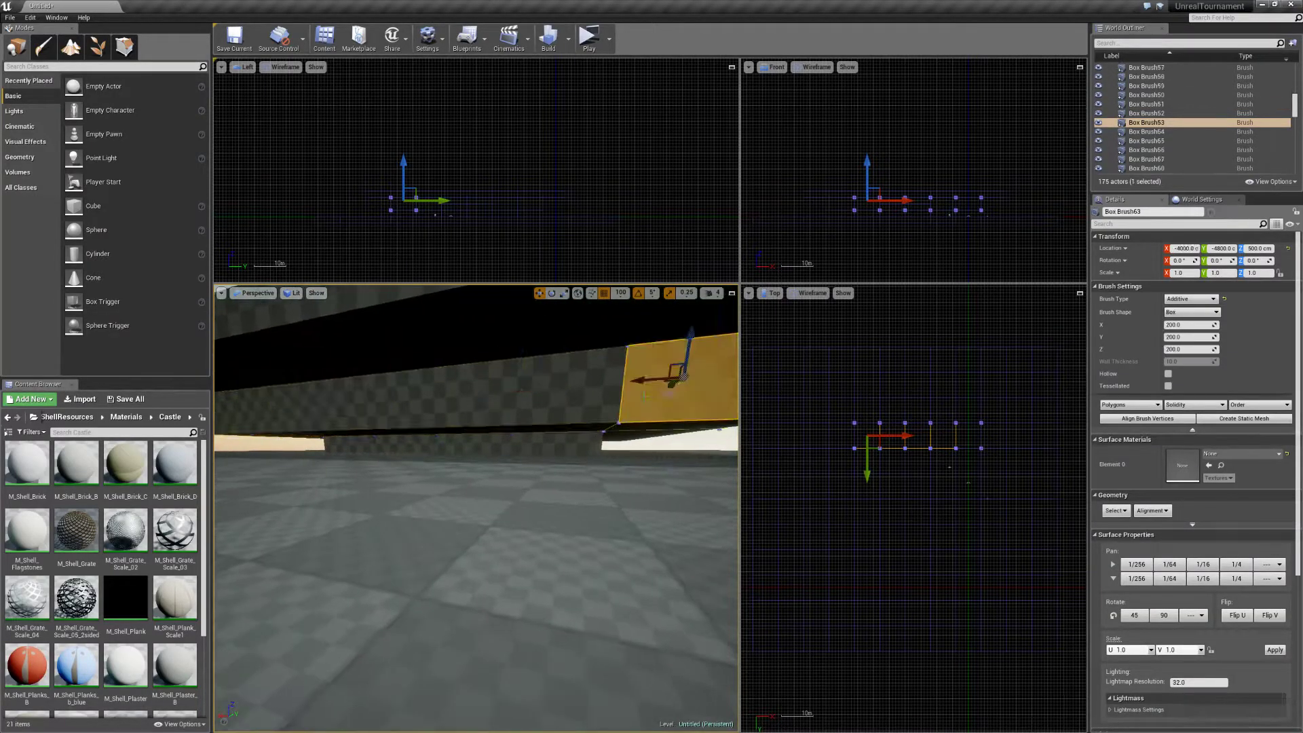
{"action": "left_click", "coordinate": [547, 409], "text": "ctrl"}
{"action": "left_click", "coordinate": [415, 404], "text": "ctrl"}
{"action": "left_click", "coordinate": [373, 408], "text": "ctrl"}
{"action": "left_click", "coordinate": [269, 413], "text": "ctrl"}
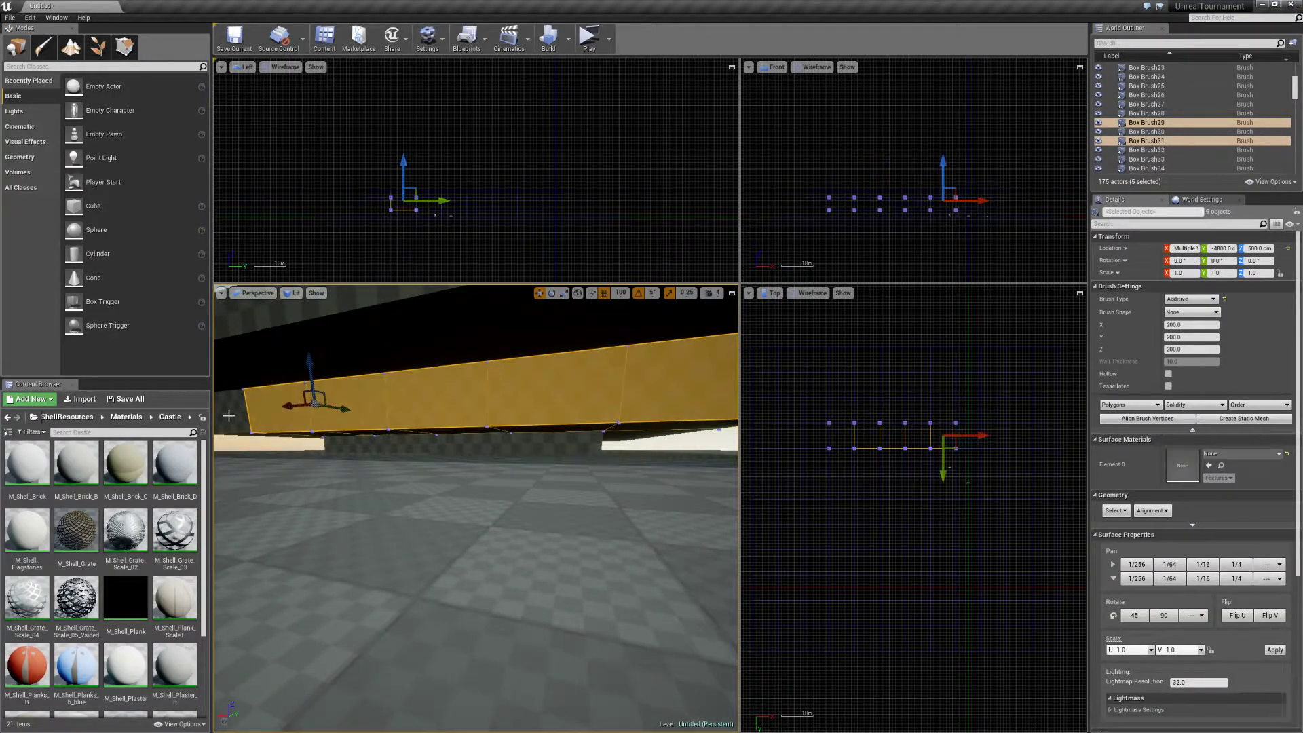
{"action": "left_click", "coordinate": [232, 418], "text": "ctrl"}
Add the raised-wall blocks along the next two sides, including the corners, to the selection.
{"action": "mouse_move", "coordinate": [350, 408]}
{"action": "right_mouse_down"}
{"action": "mouse_move", "coordinate": [434, 408]}
{"action": "mouse_move", "coordinate": [350, 408]}
{"action": "right_mouse_up"}
{"action": "left_click", "coordinate": [485, 407], "text": "ctrl"}
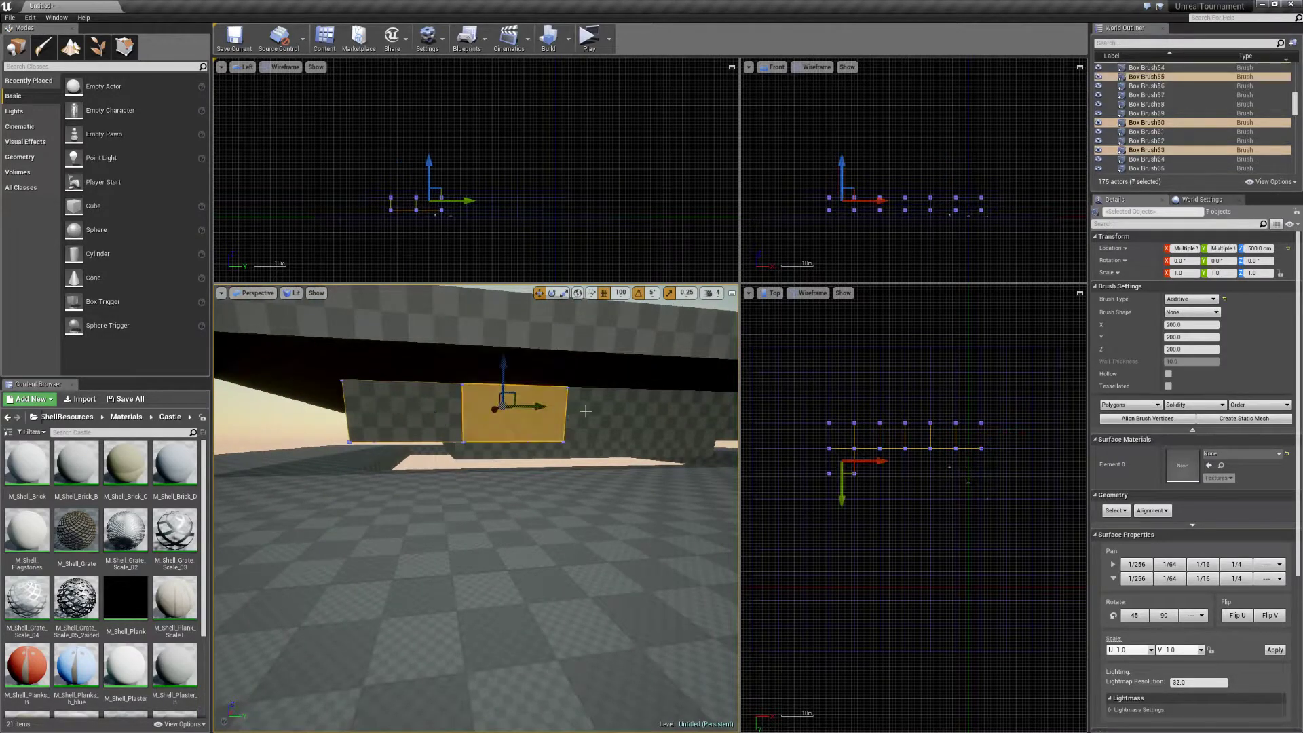
{"action": "left_click", "coordinate": [581, 411], "text": "ctrl"}
{"action": "left_click", "coordinate": [677, 413], "text": "ctrl"}
{"action": "right_click_drag", "start_coordinate": [676, 413], "coordinate": [466, 446]}
{"action": "left_click", "coordinate": [463, 433], "text": "ctrl"}
{"action": "left_click", "coordinate": [546, 428], "text": "ctrl"}
{"action": "left_click", "coordinate": [397, 440], "text": "ctrl"}
{"action": "left_click", "coordinate": [456, 440], "text": "ctrl"}
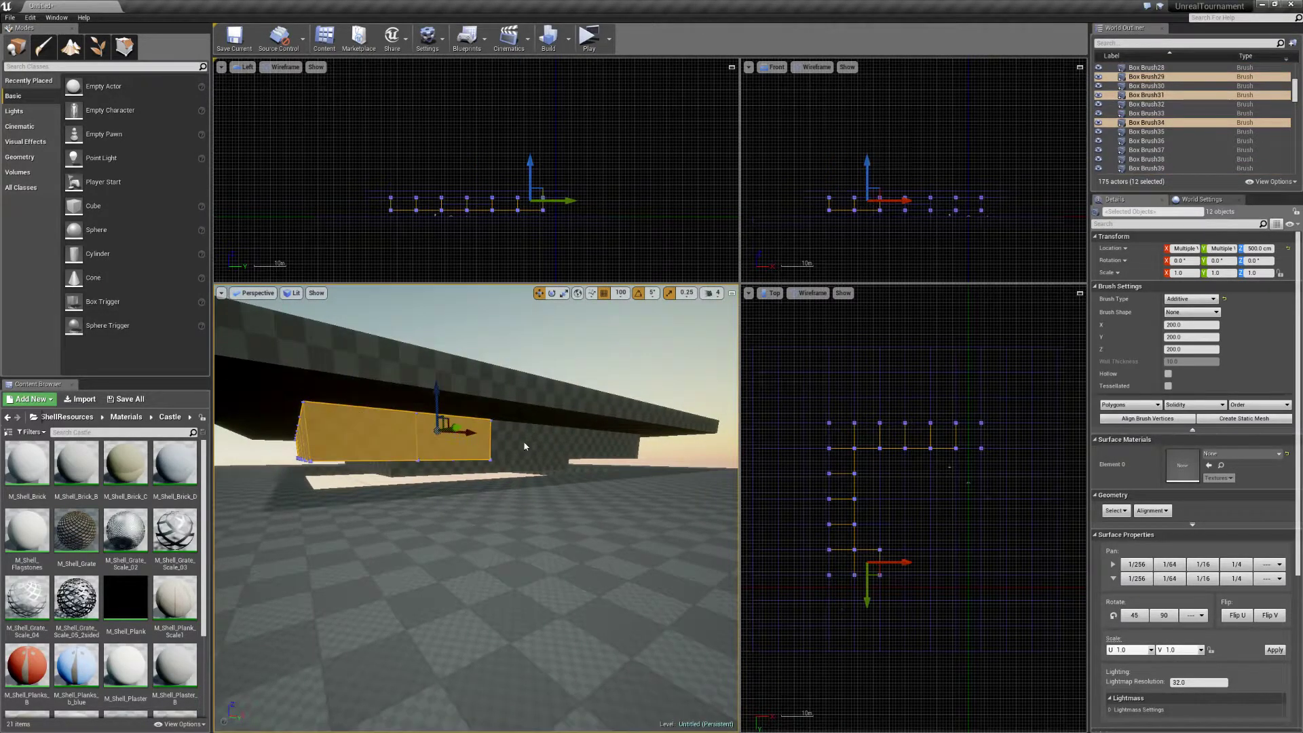
{"action": "left_click", "coordinate": [516, 435], "text": "ctrl"}
{"action": "left_click", "coordinate": [567, 437], "text": "ctrl"}
{"action": "left_click", "coordinate": [601, 442], "text": "ctrl"}
{"action": "left_click", "coordinate": [626, 447], "text": "ctrl"}
Add three wall blocks on the last side to the selection and undo the last actor move.
{"action": "mouse_move", "coordinate": [587, 450]}
{"action": "right_mouse_down"}
{"action": "mouse_move", "coordinate": [590, 366]}
{"action": "mouse_move", "coordinate": [574, 475]}
{"action": "right_mouse_up"}
{"action": "left_click", "coordinate": [475, 492], "text": "ctrl"}
{"action": "left_click", "coordinate": [545, 496], "text": "ctrl"}
{"action": "left_click", "coordinate": [602, 489], "text": "ctrl"}
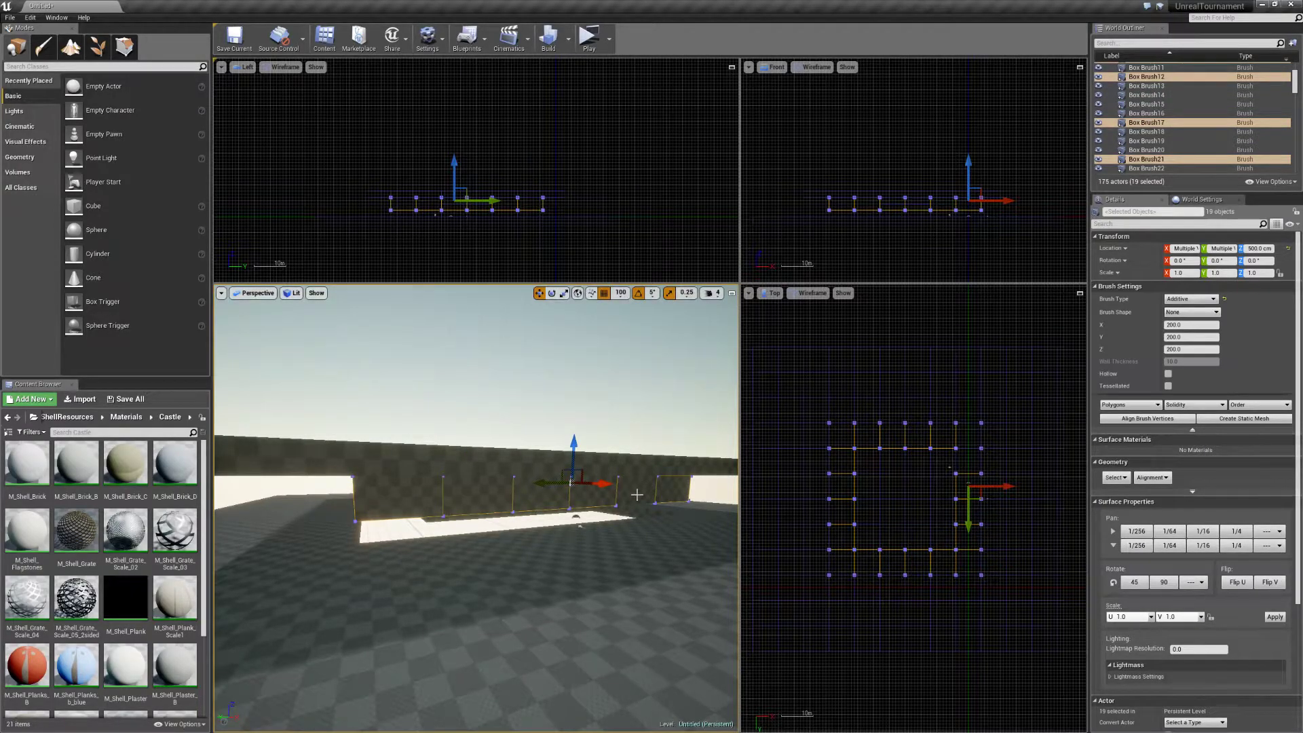
{"action": "key", "text": "ctrl+z"}
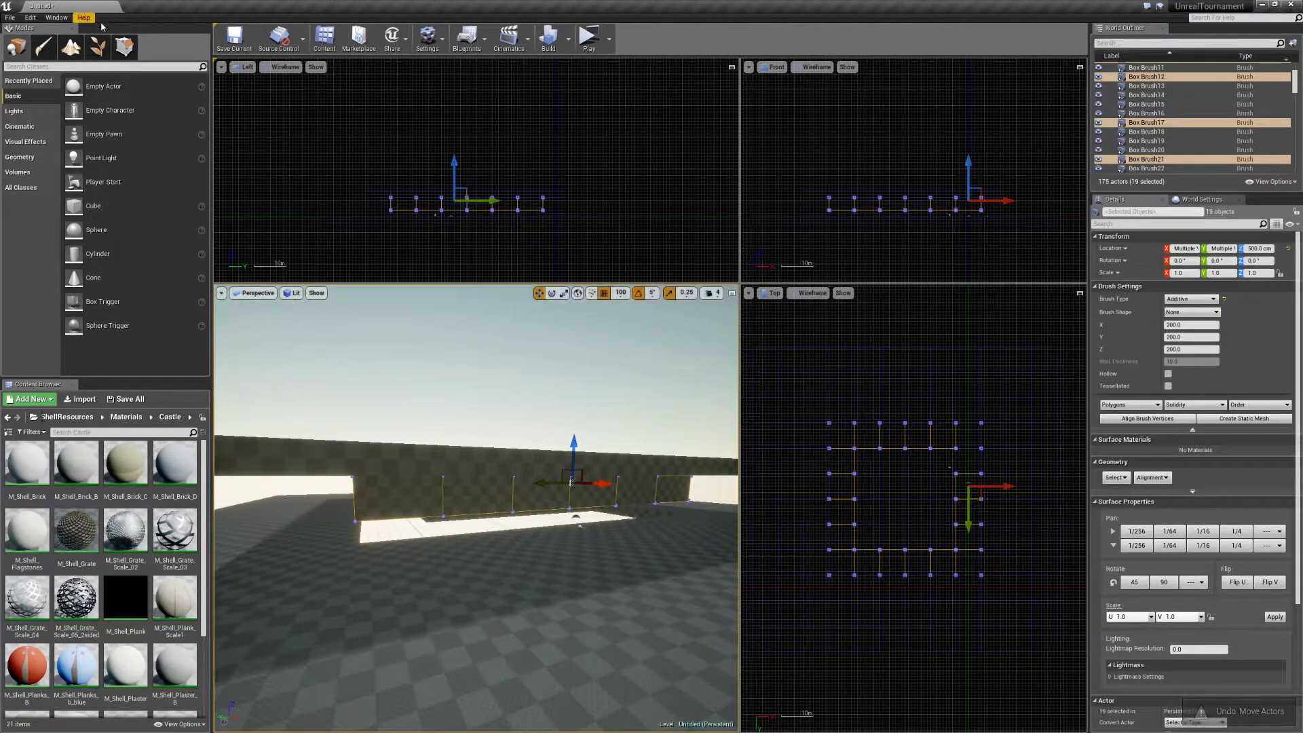
Play the level from the floor outside the wall, walk beneath the upper ring to judge its height, and end the preview.
{"action": "left_click", "coordinate": [125, 47]}
{"action": "left_click_drag", "start_coordinate": [349, 205], "coordinate": [584, 227]}
{"action": "left_click_drag", "start_coordinate": [617, 468], "coordinate": [617, 483]}
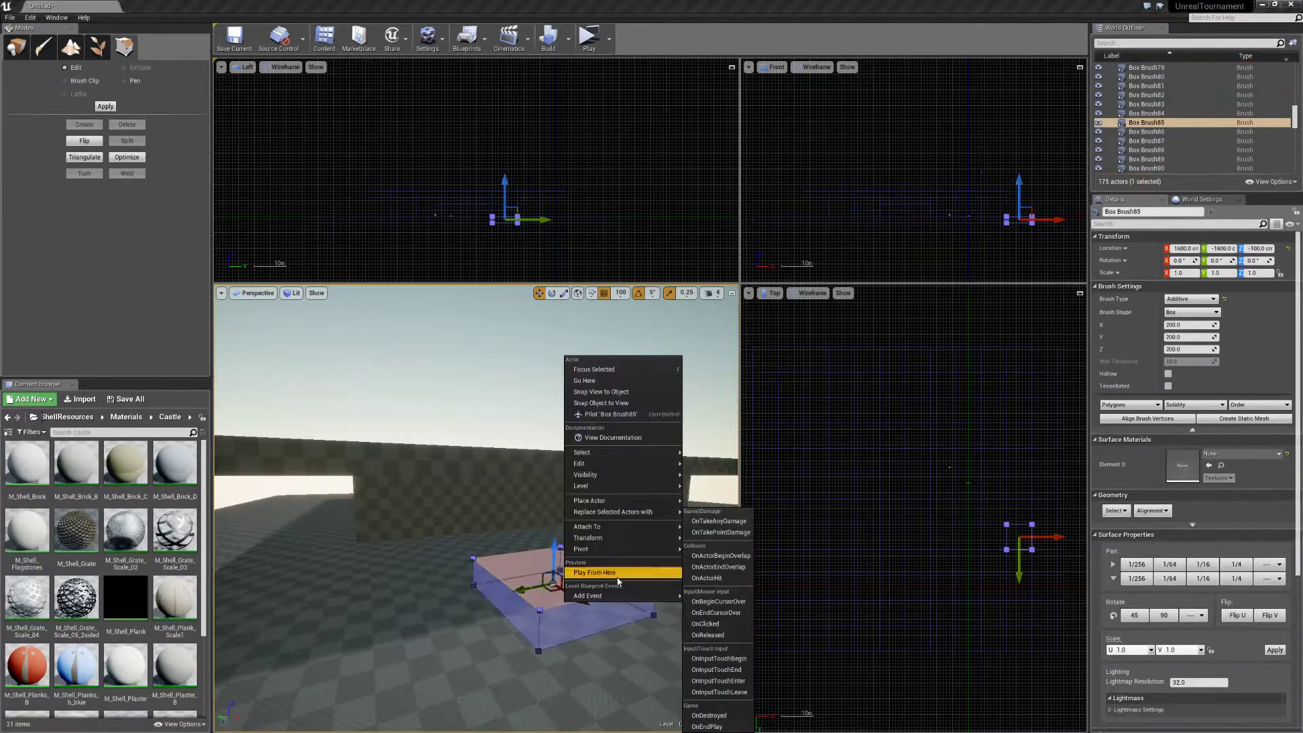
{"action": "left_click", "coordinate": [618, 576]}
{"action": "key", "text": "w"}
{"action": "key", "text": "w"}
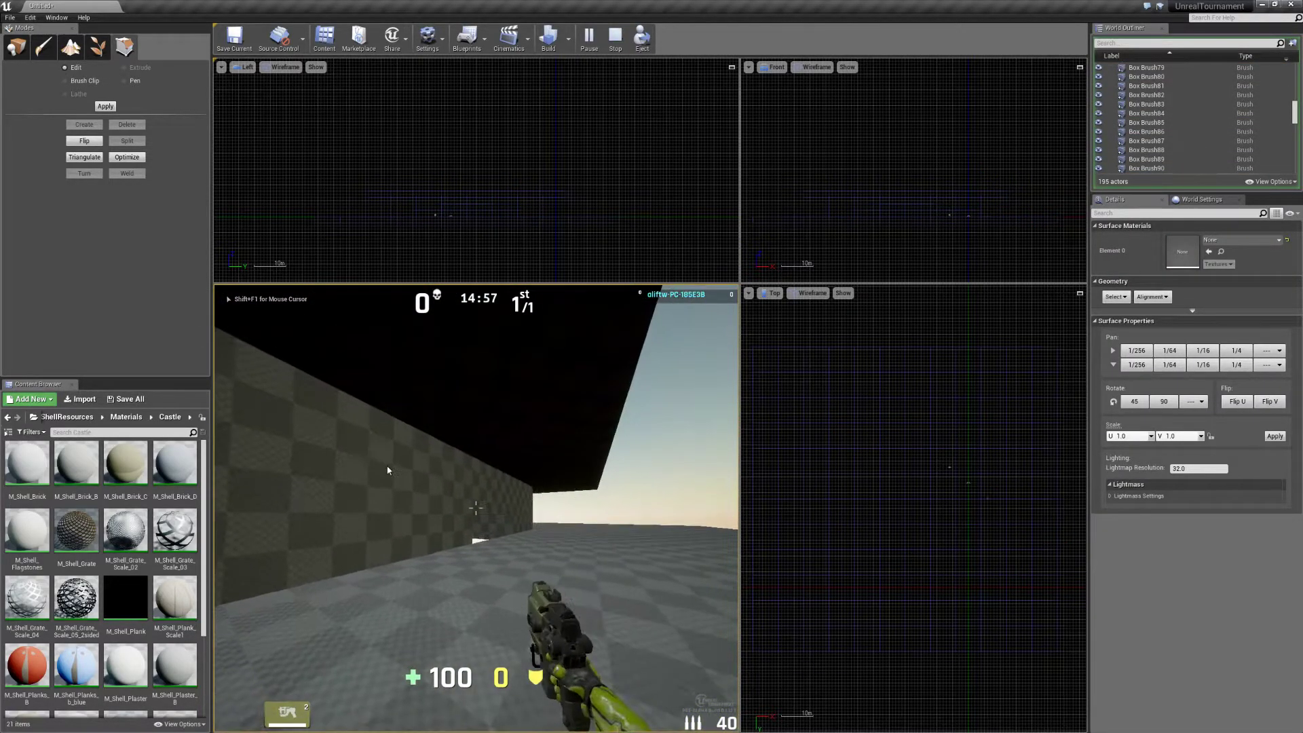
{"action": "key", "text": "Escape"}
Select the ten floor tiles forming one full side of the ring just outside the upper ring.
{"action": "mouse_move", "coordinate": [476, 509]}
{"action": "right_mouse_down"}
{"action": "mouse_move", "coordinate": [564, 550]}
{"action": "mouse_move", "coordinate": [516, 553]}
{"action": "mouse_move", "coordinate": [502, 611]}
{"action": "mouse_move", "coordinate": [490, 607]}
{"action": "right_mouse_up"}
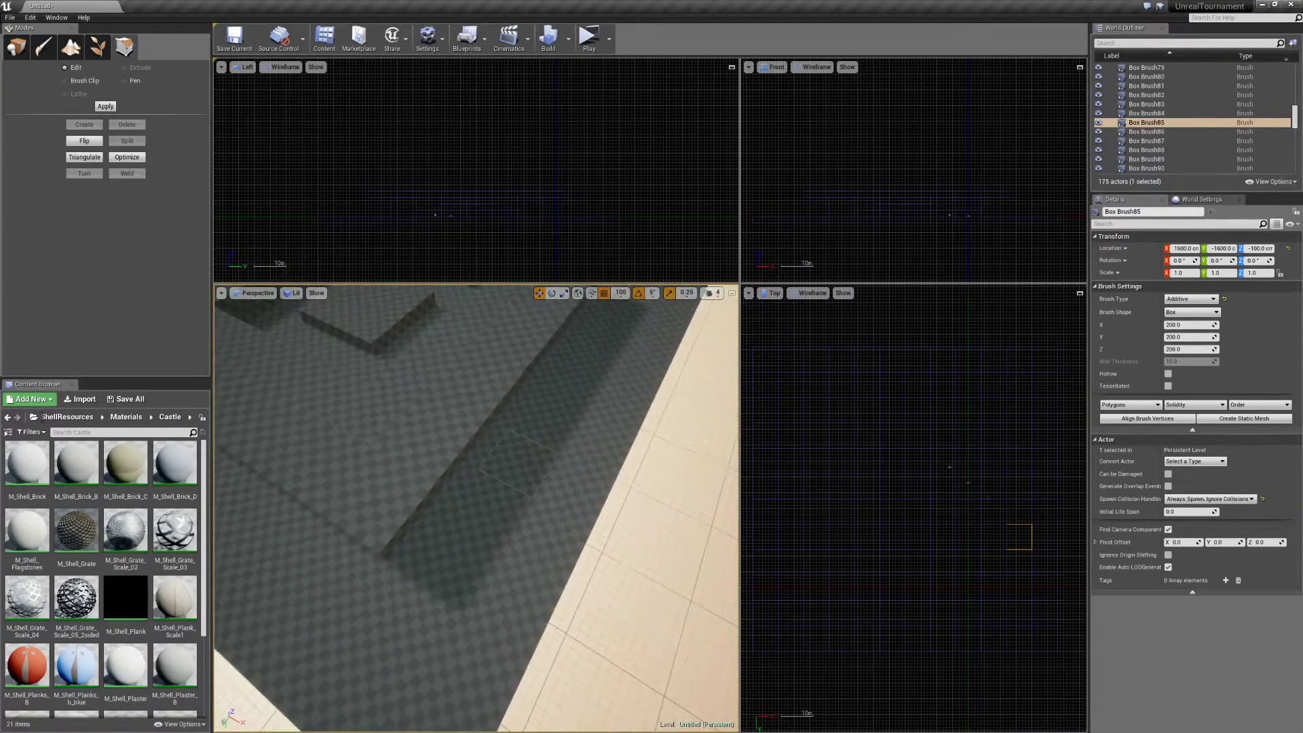
{"action": "left_click", "coordinate": [413, 599]}
{"action": "left_click", "coordinate": [464, 567], "text": "ctrl"}
{"action": "left_click", "coordinate": [500, 519], "text": "ctrl"}
{"action": "left_click", "coordinate": [518, 467], "text": "ctrl"}
{"action": "left_click", "coordinate": [544, 431], "text": "ctrl"}
{"action": "left_click", "coordinate": [569, 398], "text": "ctrl"}
{"action": "right_click_drag", "start_coordinate": [570, 398], "coordinate": [527, 513]}
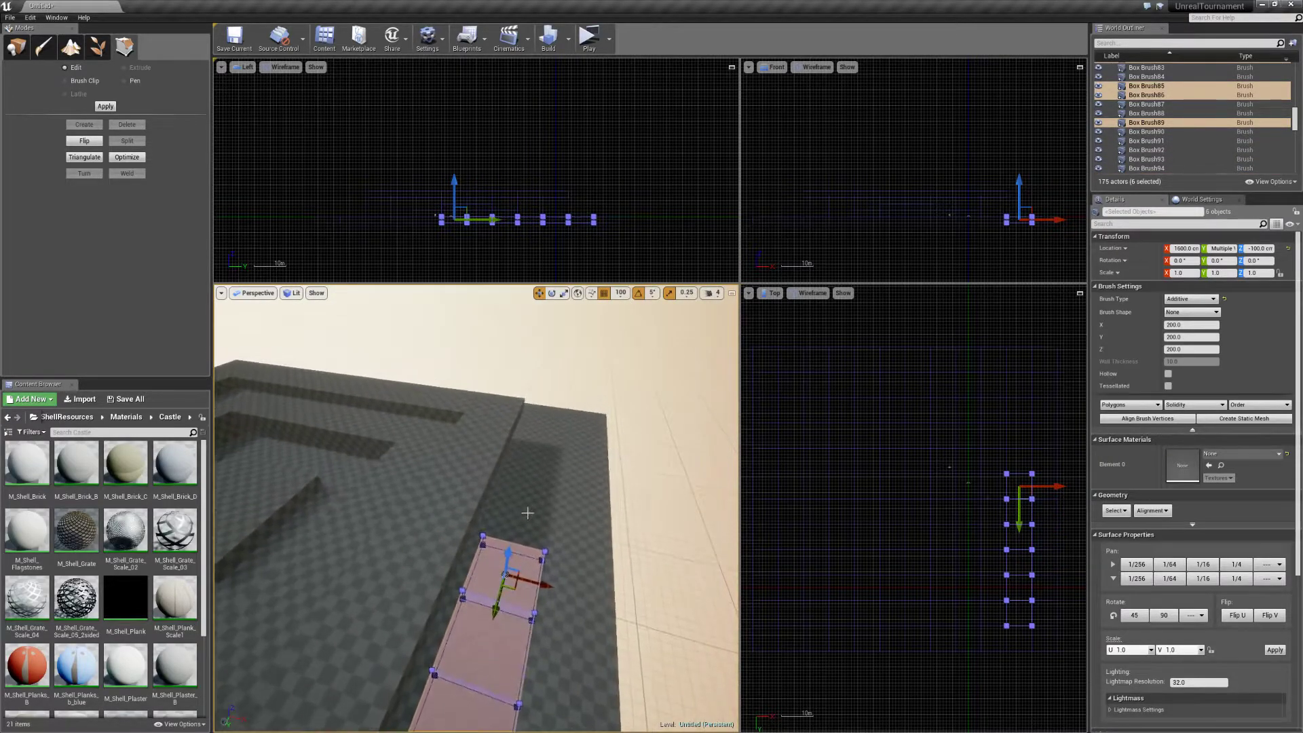
{"action": "left_click", "coordinate": [527, 513], "text": "ctrl"}
{"action": "left_click", "coordinate": [543, 479], "text": "ctrl"}
{"action": "left_click", "coordinate": [551, 452], "text": "ctrl"}
{"action": "left_click", "coordinate": [558, 430], "text": "ctrl"}
Add the nine floor tiles of the adjoining side, through its far corner, to the selection.
{"action": "mouse_move", "coordinate": [557, 430]}
{"action": "right_mouse_down"}
{"action": "mouse_move", "coordinate": [482, 461]}
{"action": "mouse_move", "coordinate": [401, 465]}
{"action": "right_mouse_up"}
{"action": "left_click", "coordinate": [500, 465], "text": "ctrl"}
{"action": "left_click", "coordinate": [523, 433], "text": "ctrl"}
{"action": "left_click", "coordinate": [543, 391], "text": "ctrl"}
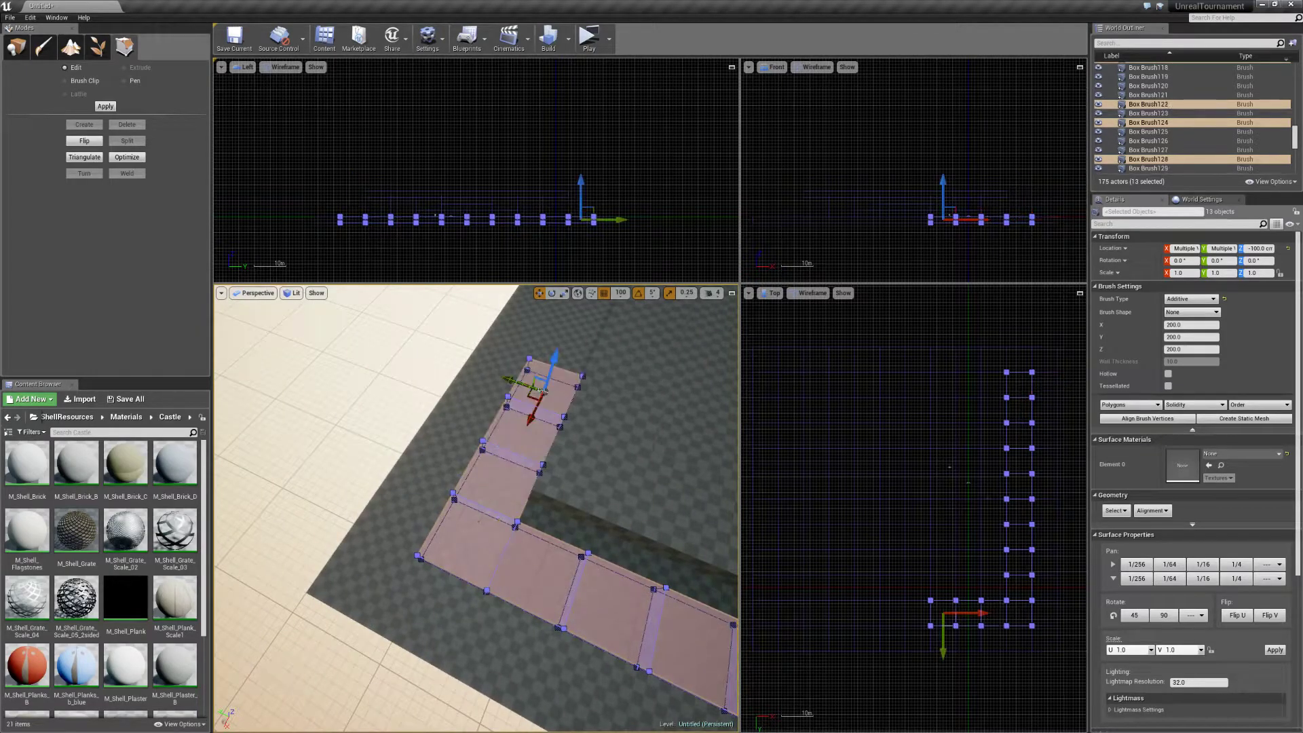
{"action": "left_click", "coordinate": [572, 350], "text": "ctrl"}
{"action": "right_click_drag", "start_coordinate": [572, 349], "coordinate": [569, 376]}
{"action": "left_click", "coordinate": [544, 377], "text": "ctrl"}
{"action": "left_click", "coordinate": [464, 378], "text": "ctrl"}
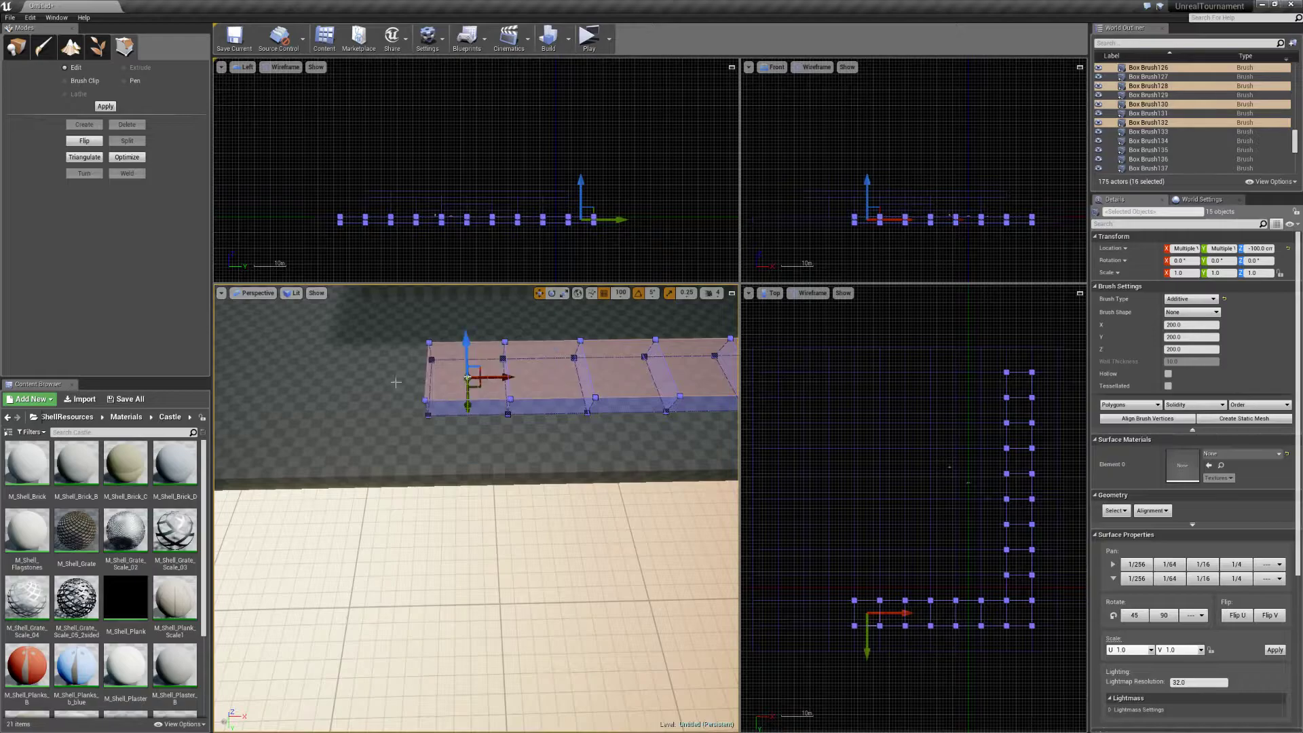
{"action": "left_click", "coordinate": [390, 380], "text": "ctrl"}
{"action": "left_click", "coordinate": [311, 380], "text": "ctrl"}
{"action": "right_click_drag", "start_coordinate": [310, 380], "coordinate": [246, 384]}
{"action": "left_click", "coordinate": [452, 478], "text": "ctrl"}
Add the third side's nine floor tiles, through the next corner, to the selection.
{"action": "left_click", "coordinate": [427, 421], "text": "ctrl"}
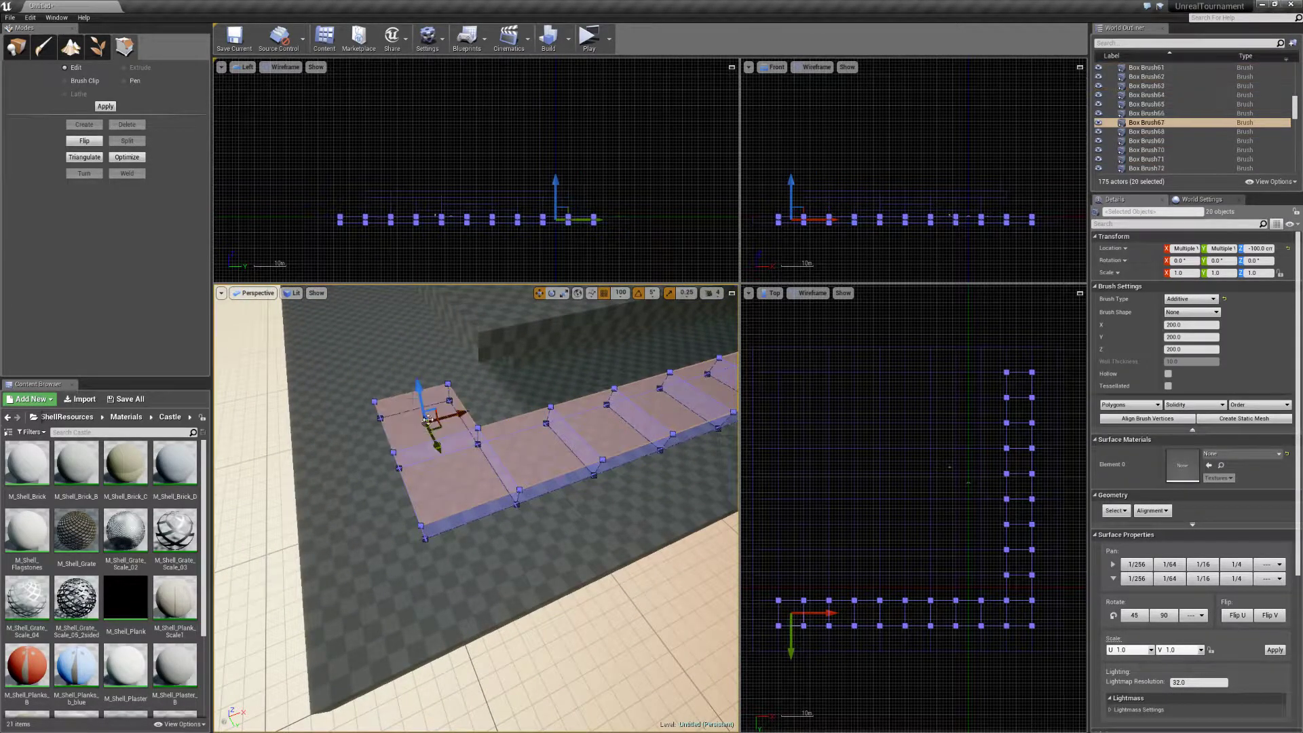
{"action": "left_click", "coordinate": [384, 371], "text": "ctrl"}
{"action": "left_click", "coordinate": [370, 346], "text": "ctrl"}
{"action": "left_click", "coordinate": [361, 324], "text": "ctrl"}
{"action": "mouse_move", "coordinate": [362, 323]}
{"action": "right_mouse_down"}
{"action": "mouse_move", "coordinate": [332, 299]}
{"action": "mouse_move", "coordinate": [349, 319]}
{"action": "mouse_move", "coordinate": [325, 325]}
{"action": "right_mouse_up"}
{"action": "left_click", "coordinate": [469, 437], "text": "ctrl"}
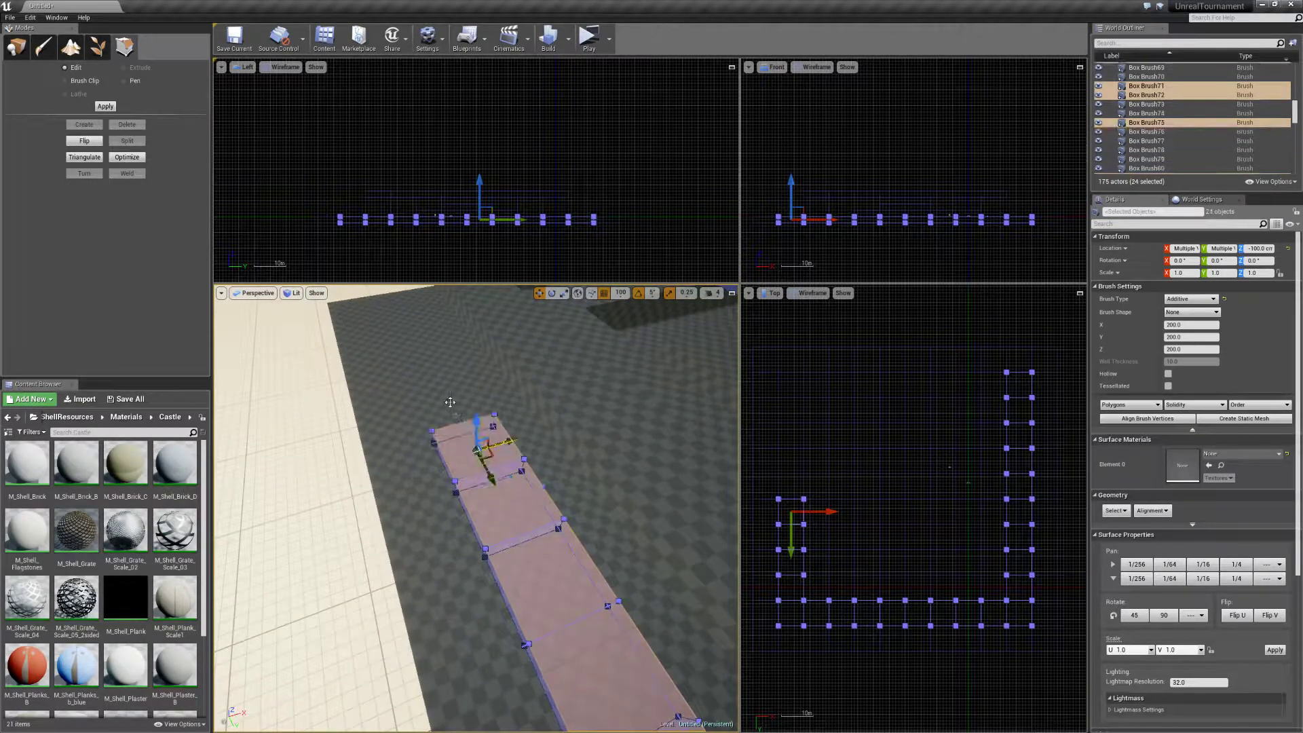
{"action": "left_click", "coordinate": [451, 402], "text": "ctrl"}
{"action": "left_click", "coordinate": [428, 368], "text": "ctrl"}
{"action": "left_click", "coordinate": [417, 342], "text": "ctrl"}
{"action": "right_click_drag", "start_coordinate": [416, 343], "coordinate": [407, 278]}
{"action": "right_click_drag", "start_coordinate": [472, 478], "coordinate": [580, 529]}
{"action": "left_click", "coordinate": [442, 470], "text": "ctrl"}
Add the fourth side's remaining floor tiles to complete the 36-tile ring selection.
{"action": "left_click", "coordinate": [440, 418], "text": "ctrl"}
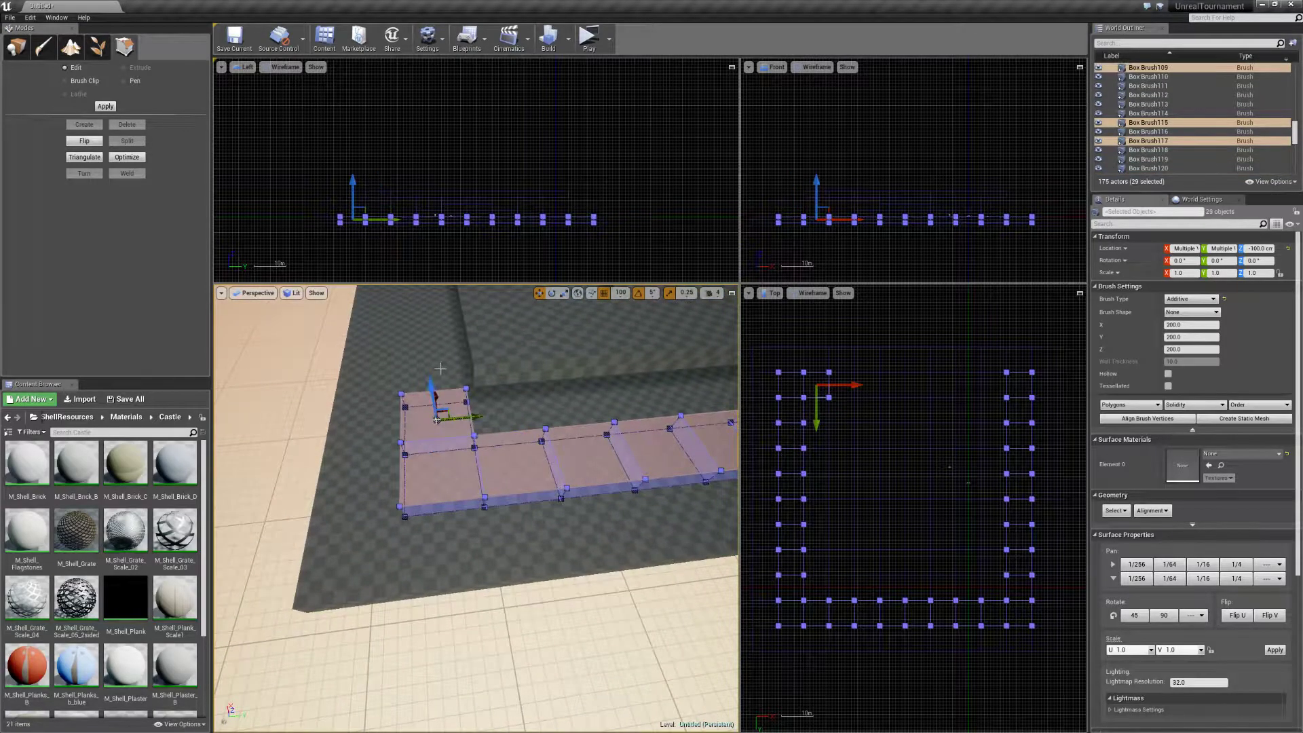
{"action": "left_click", "coordinate": [441, 368], "text": "ctrl"}
{"action": "left_click", "coordinate": [441, 337], "text": "ctrl"}
{"action": "right_click_drag", "start_coordinate": [427, 397], "coordinate": [583, 374]}
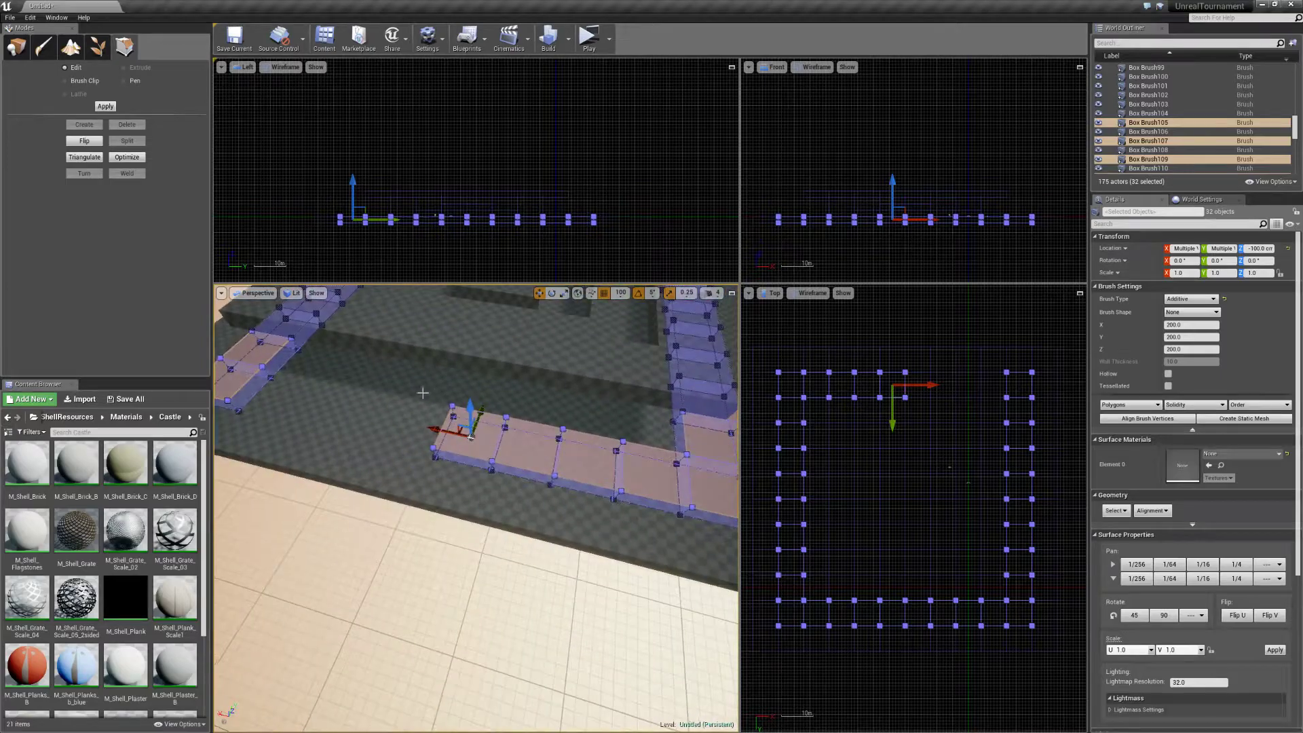
{"action": "left_click", "coordinate": [395, 422], "text": "ctrl"}
{"action": "left_click", "coordinate": [319, 410], "text": "ctrl"}
{"action": "left_click", "coordinate": [273, 403], "text": "ctrl"}
Duplicate the selected 36-tile ring upward, leaving the original floor tiles in place.
{"action": "right_click_drag", "start_coordinate": [273, 404], "coordinate": [224, 366]}
{"action": "right_click_drag", "start_coordinate": [299, 427], "coordinate": [303, 440]}
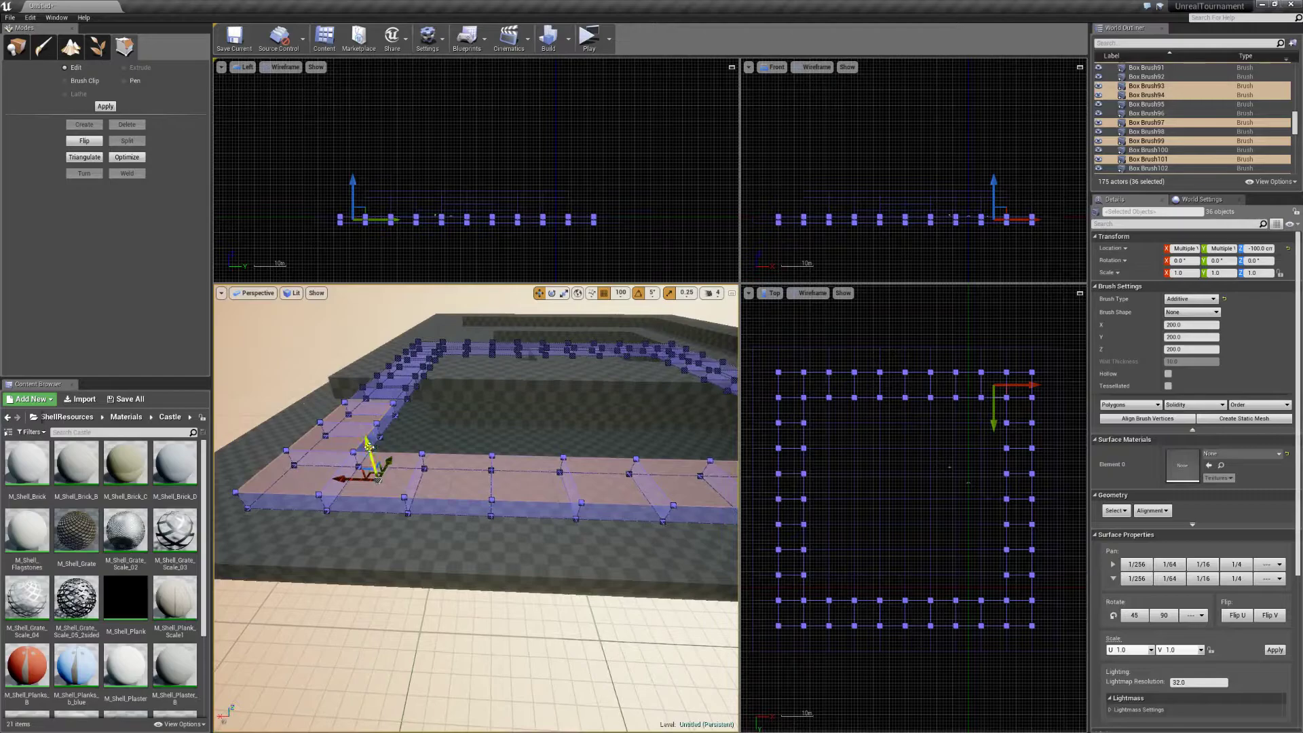
{"action": "mouse_move", "coordinate": [367, 442]}
{"action": "left_mouse_down", "text": "alt"}
{"action": "mouse_move", "coordinate": [361, 288]}
{"action": "mouse_move", "coordinate": [362, 300]}
{"action": "left_mouse_up", "text": "alt"}
{"action": "mouse_move", "coordinate": [479, 426]}
{"action": "right_mouse_down"}
{"action": "mouse_move", "coordinate": [536, 428]}
{"action": "mouse_move", "coordinate": [563, 407]}
{"action": "mouse_move", "coordinate": [574, 518]}
{"action": "right_mouse_up"}
{"action": "left_click", "coordinate": [501, 522]}
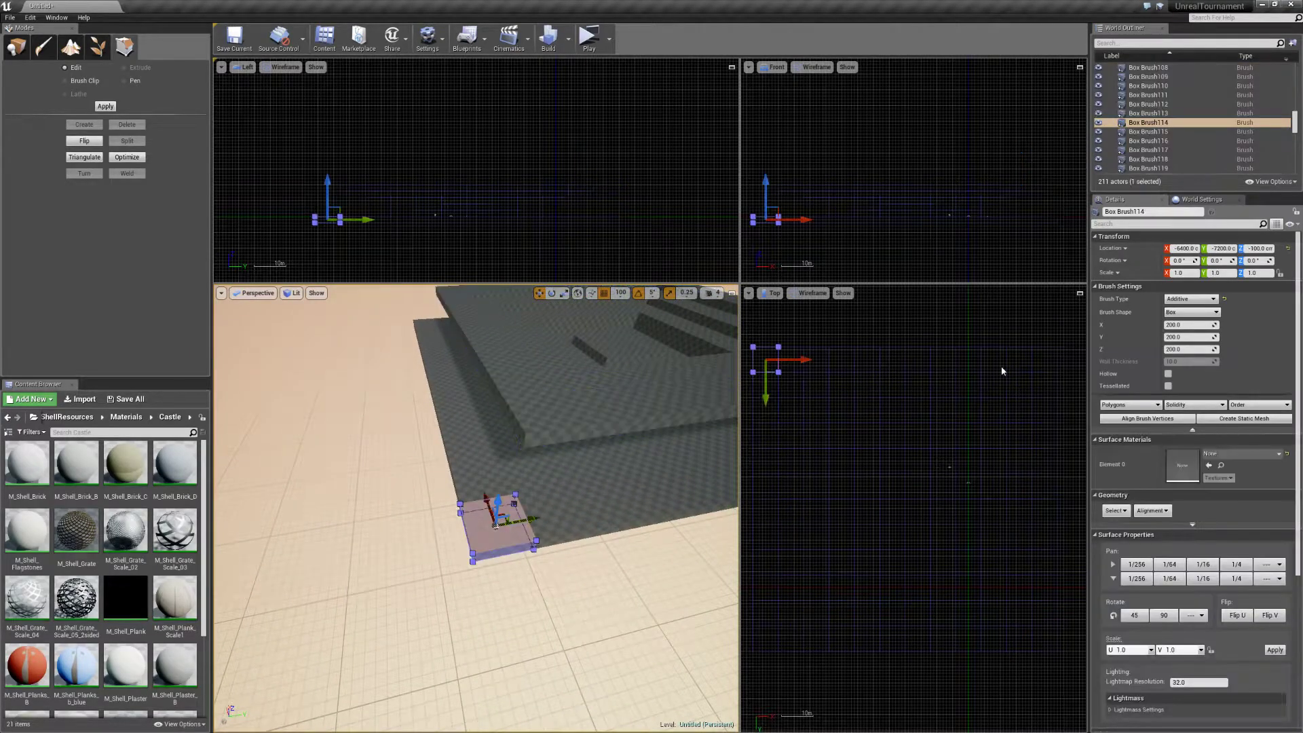
{"action": "right_click_drag", "start_coordinate": [986, 365], "coordinate": [1049, 348]}
{"action": "left_click_drag", "start_coordinate": [878, 349], "coordinate": [787, 362]}
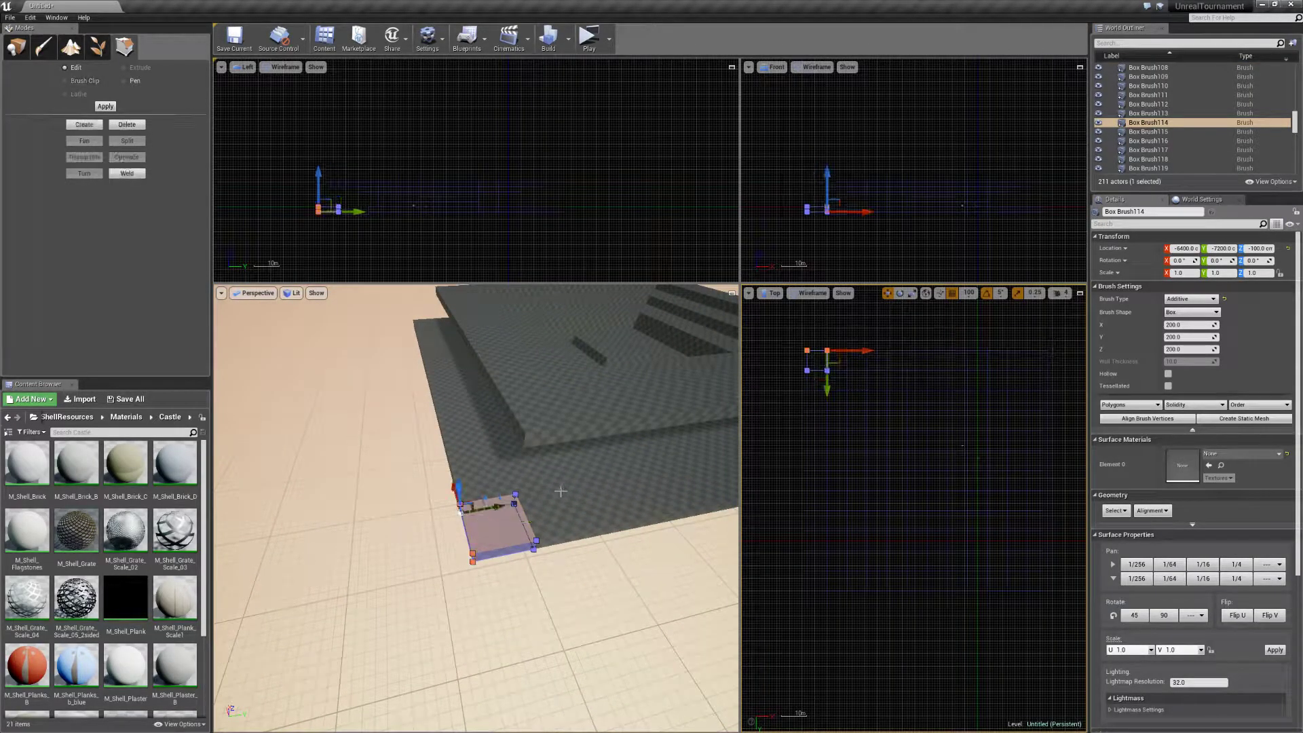
Return to placement mode, select the 12-tile outermost floor row along one edge in the Top view, and duplicate it upward.
{"action": "left_click", "coordinate": [15, 47]}
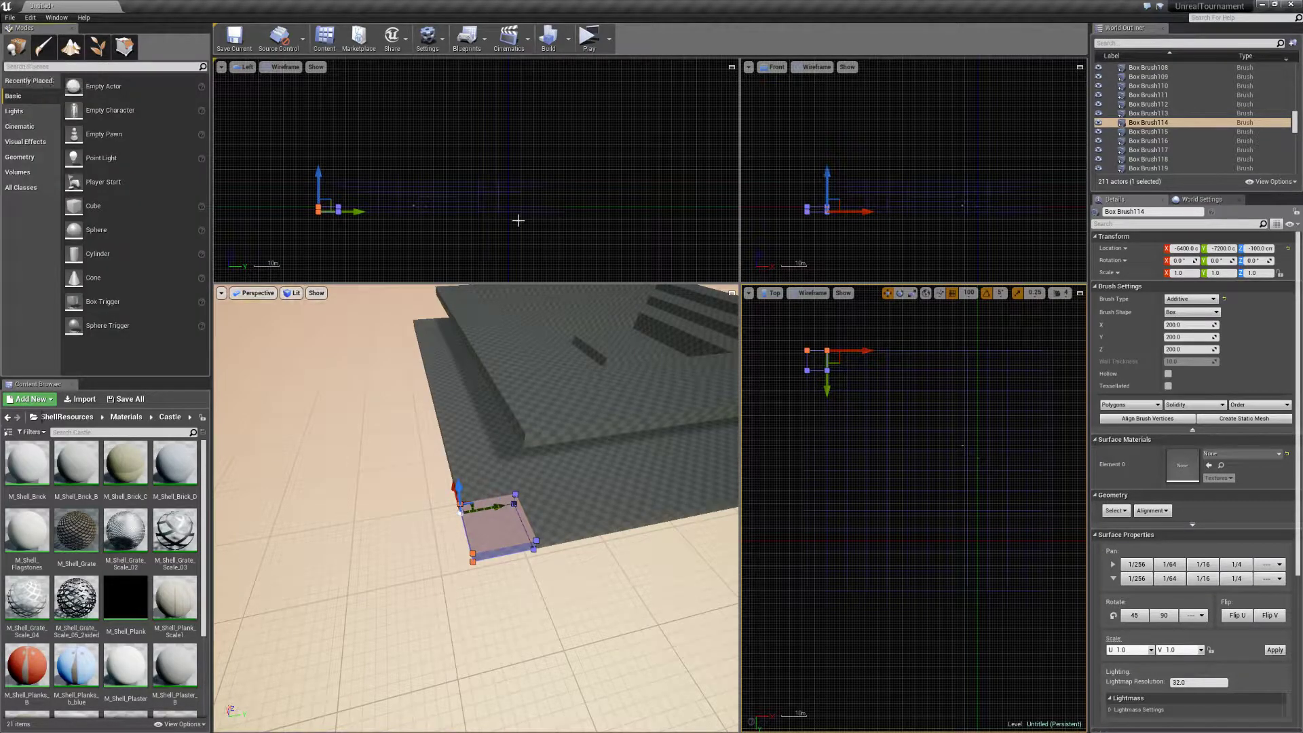
{"action": "left_click", "coordinate": [780, 340]}
{"action": "left_click_drag", "start_coordinate": [782, 337], "coordinate": [1078, 365]}
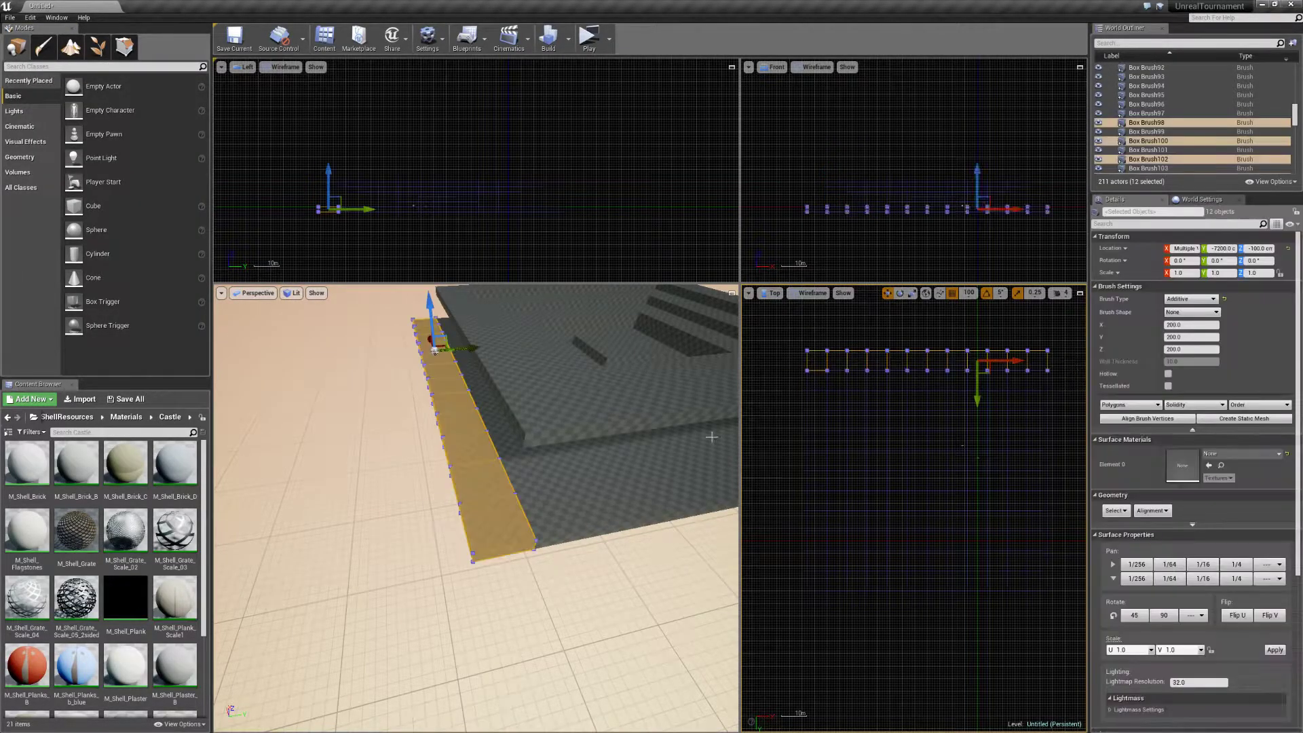
{"action": "right_click_drag", "start_coordinate": [541, 480], "coordinate": [509, 455]}
{"action": "right_click_drag", "start_coordinate": [498, 397], "coordinate": [447, 380]}
{"action": "mouse_move", "coordinate": [444, 381]}
{"action": "left_mouse_down", "text": "alt"}
{"action": "mouse_move", "coordinate": [451, 329]}
{"action": "mouse_move", "coordinate": [456, 341]}
{"action": "left_mouse_up", "text": "alt"}
Duplicate the outermost floor rows along the next two edges, 11 tiles each, upward to a Z location of 1100 cm.
{"action": "right_click_drag", "start_coordinate": [527, 499], "coordinate": [505, 509]}
{"action": "left_click", "coordinate": [821, 574]}
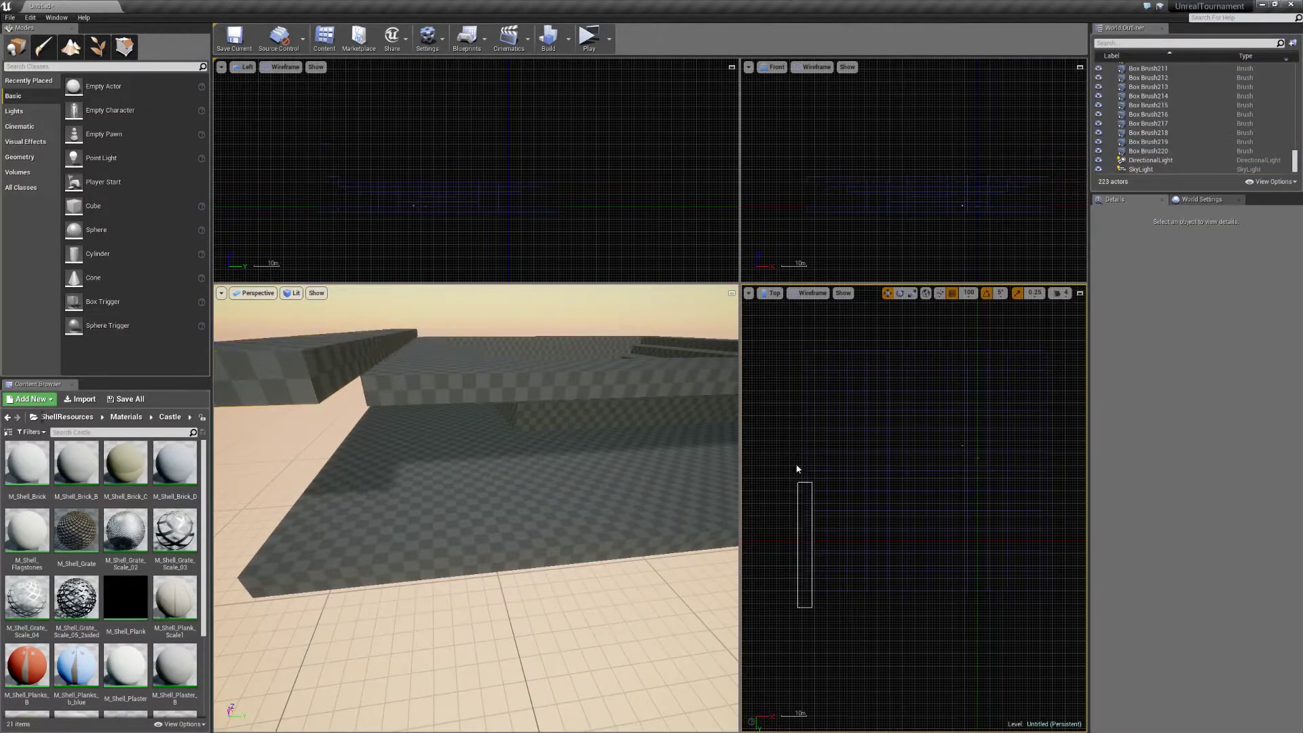
{"action": "left_click_drag", "start_coordinate": [804, 381], "coordinate": [804, 377]}
{"action": "right_click_drag", "start_coordinate": [635, 473], "coordinate": [732, 449]}
{"action": "left_click_drag", "start_coordinate": [660, 401], "coordinate": [674, 337], "text": "alt"}
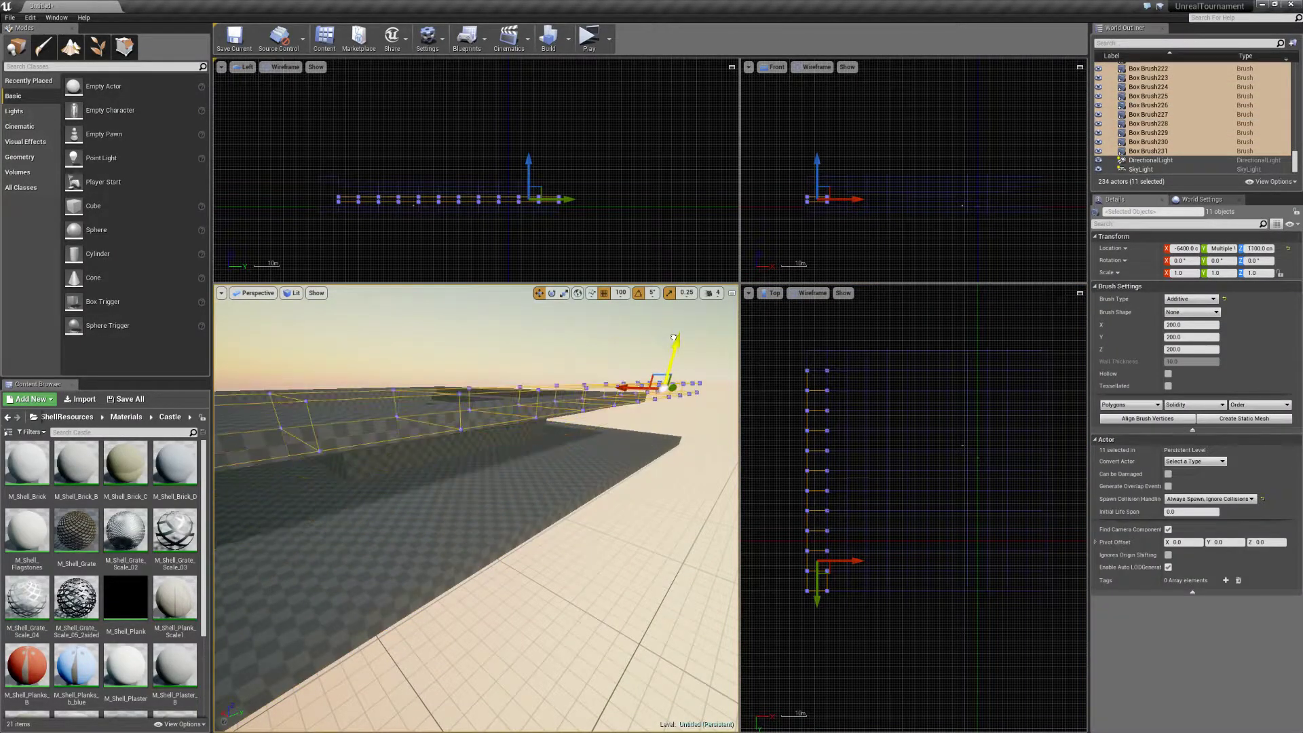
{"action": "left_click_drag", "start_coordinate": [1070, 610], "coordinate": [822, 567]}
{"action": "left_click_drag", "start_coordinate": [435, 367], "coordinate": [447, 337], "text": "alt"}
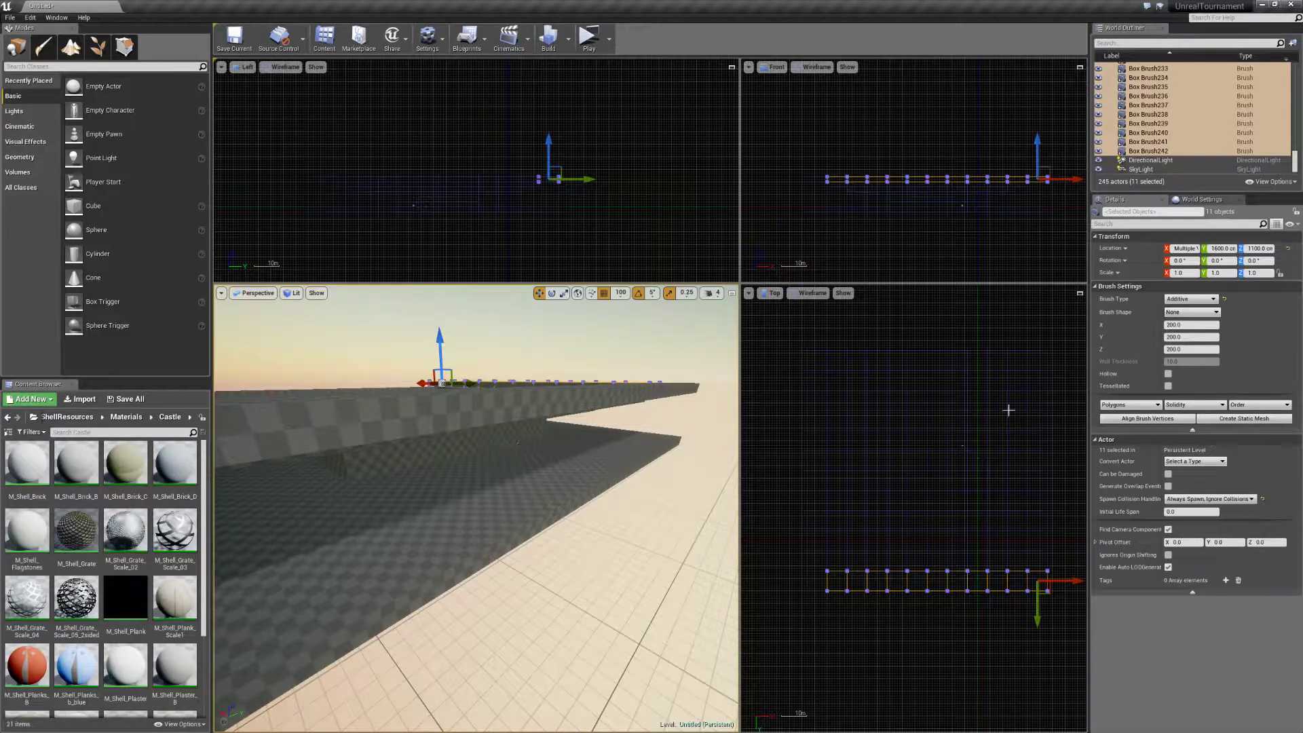
Select the fourth edge's 10 remaining outermost tiles in the Top view and duplicate them upward to a Z location of 1100 cm.
{"action": "left_click_drag", "start_coordinate": [1056, 553], "coordinate": [1011, 466]}
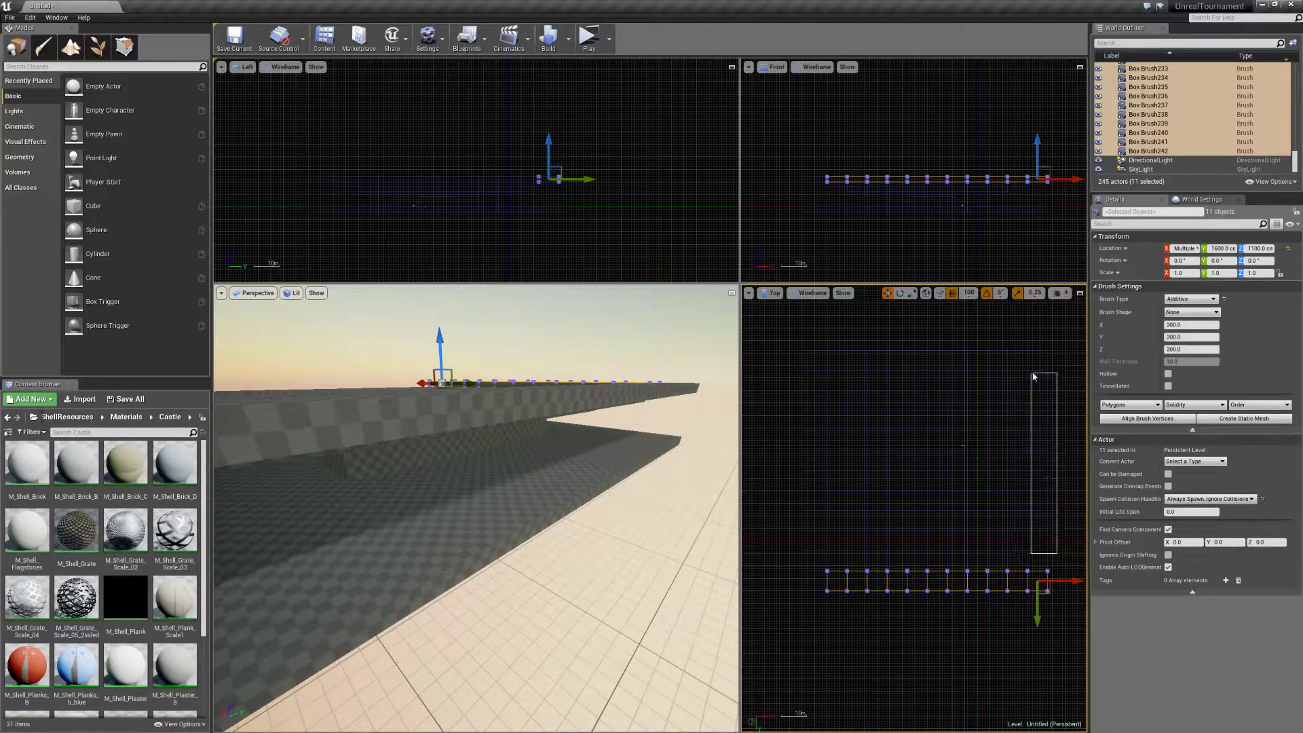
{"action": "left_click_drag", "start_coordinate": [1034, 377], "coordinate": [1032, 378]}
{"action": "mouse_move", "coordinate": [427, 374]}
{"action": "left_mouse_down", "text": "alt"}
{"action": "mouse_move", "coordinate": [424, 349]}
{"action": "mouse_move", "coordinate": [423, 403]}
{"action": "left_mouse_up", "text": "alt"}
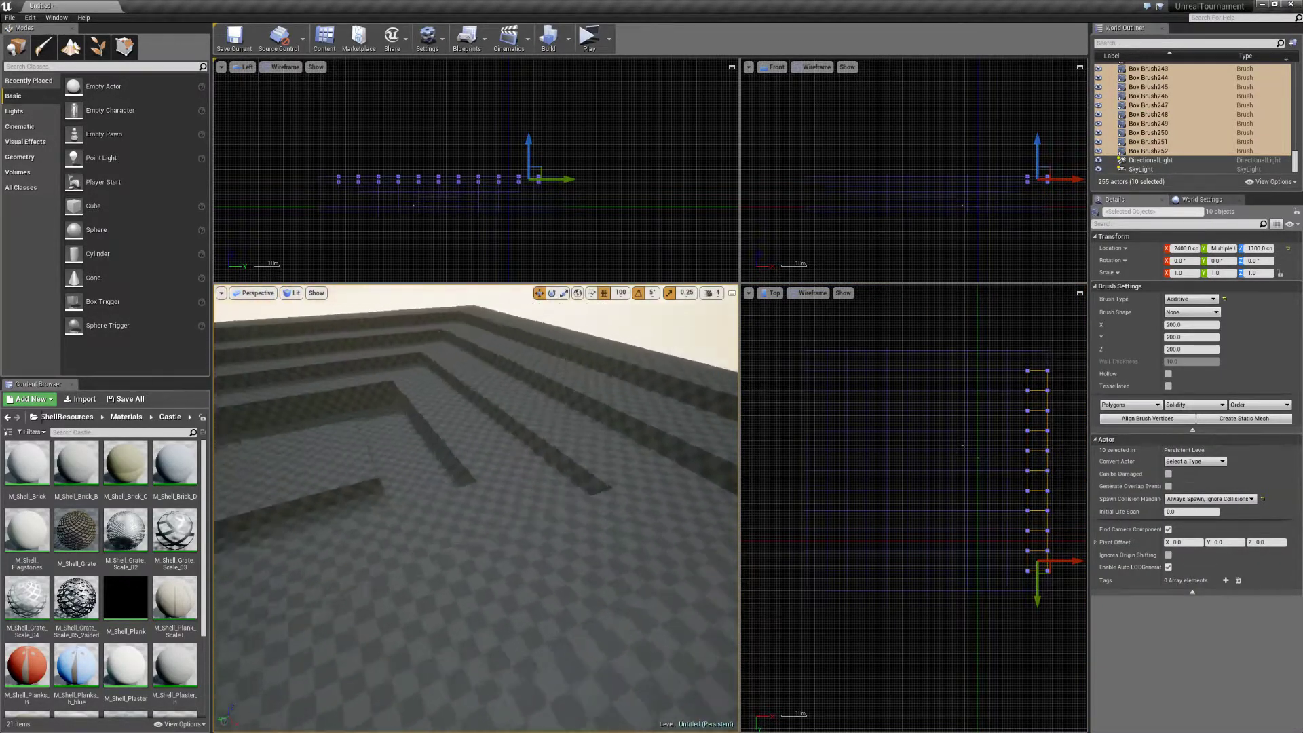
Playtest the level from inside the stepped rings, walking around the central platform and raised walls, and end the play session.
{"action": "right_click", "coordinate": [402, 428]}
{"action": "key", "text": "Escape"}
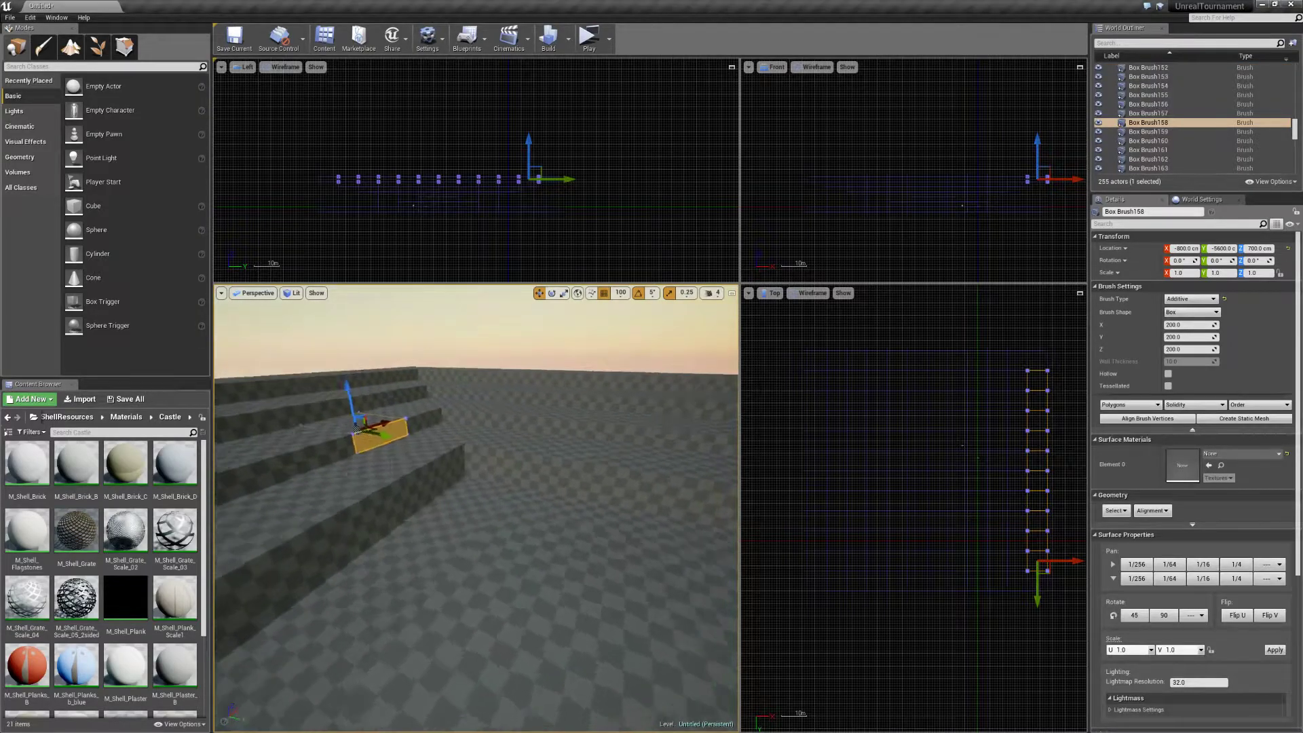
{"action": "right_click", "coordinate": [448, 533]}
{"action": "left_click", "coordinate": [467, 492]}
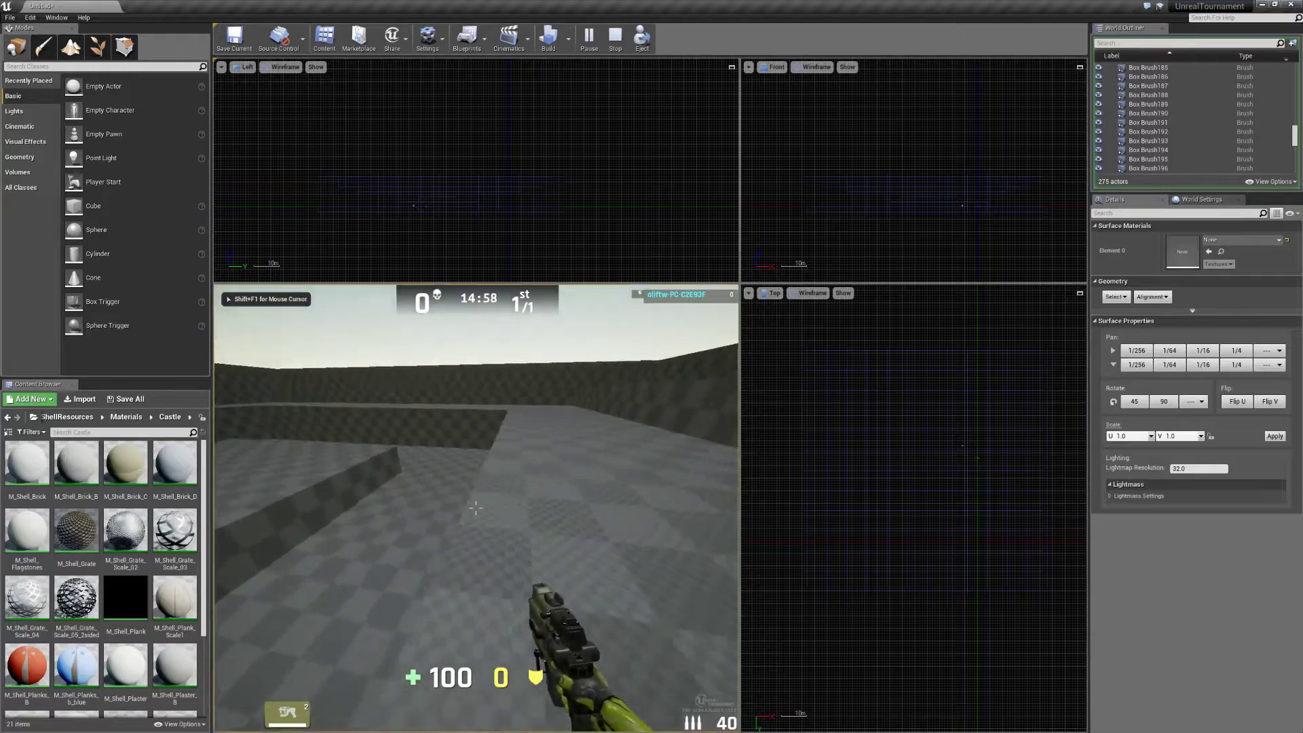
{"action": "key", "text": "w"}
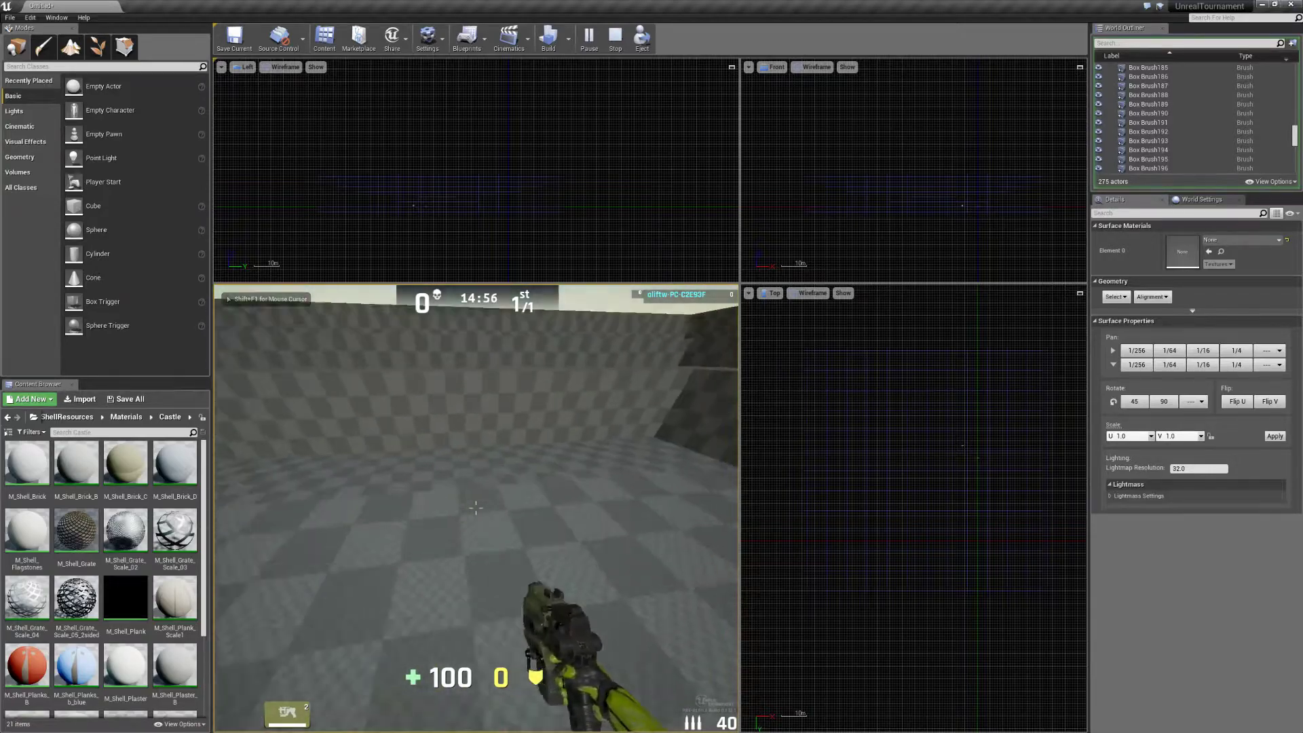
{"action": "key", "text": "w"}
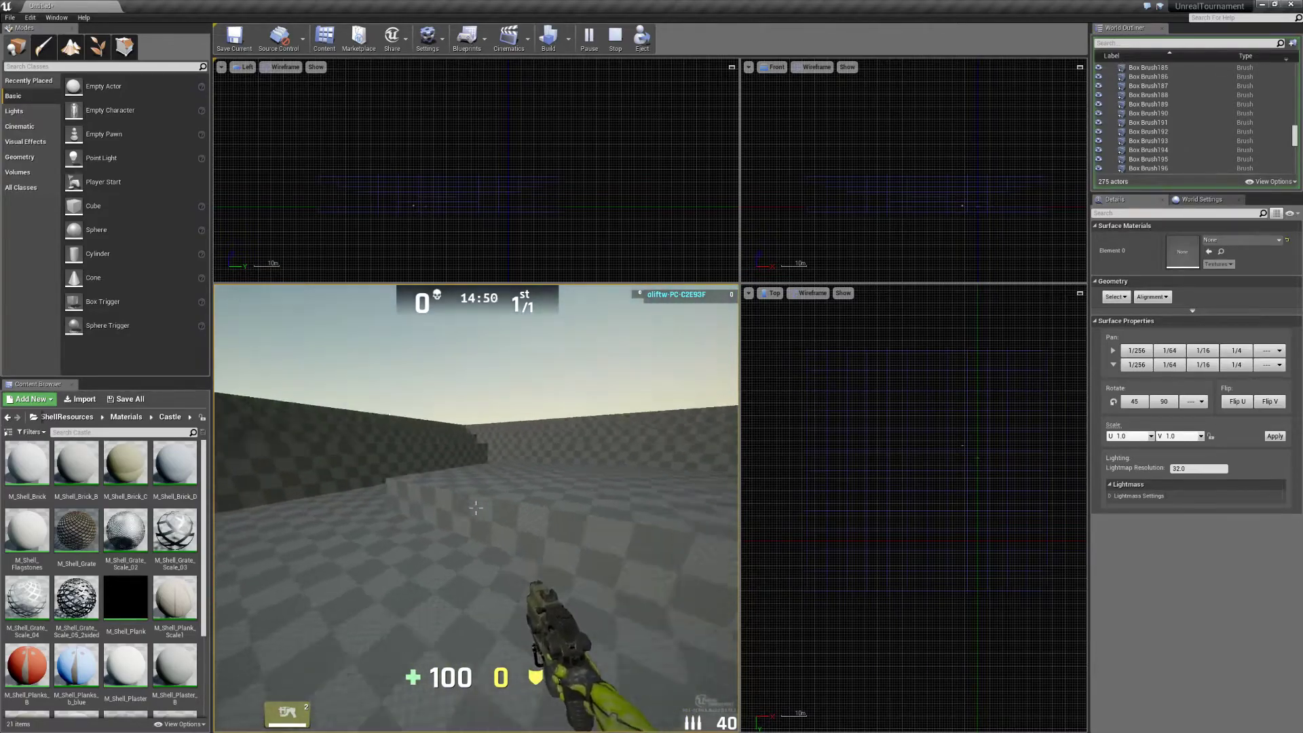
{"action": "key", "text": "w"}
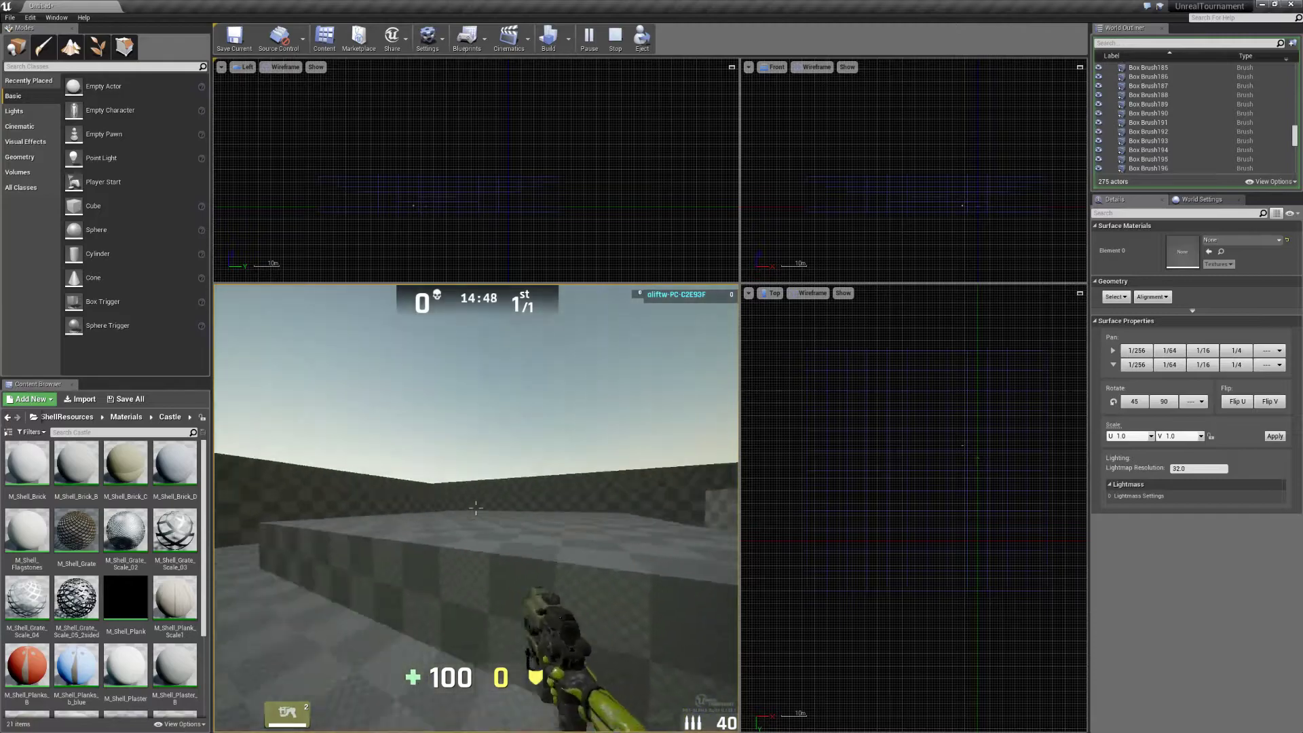
{"action": "key", "text": "w"}
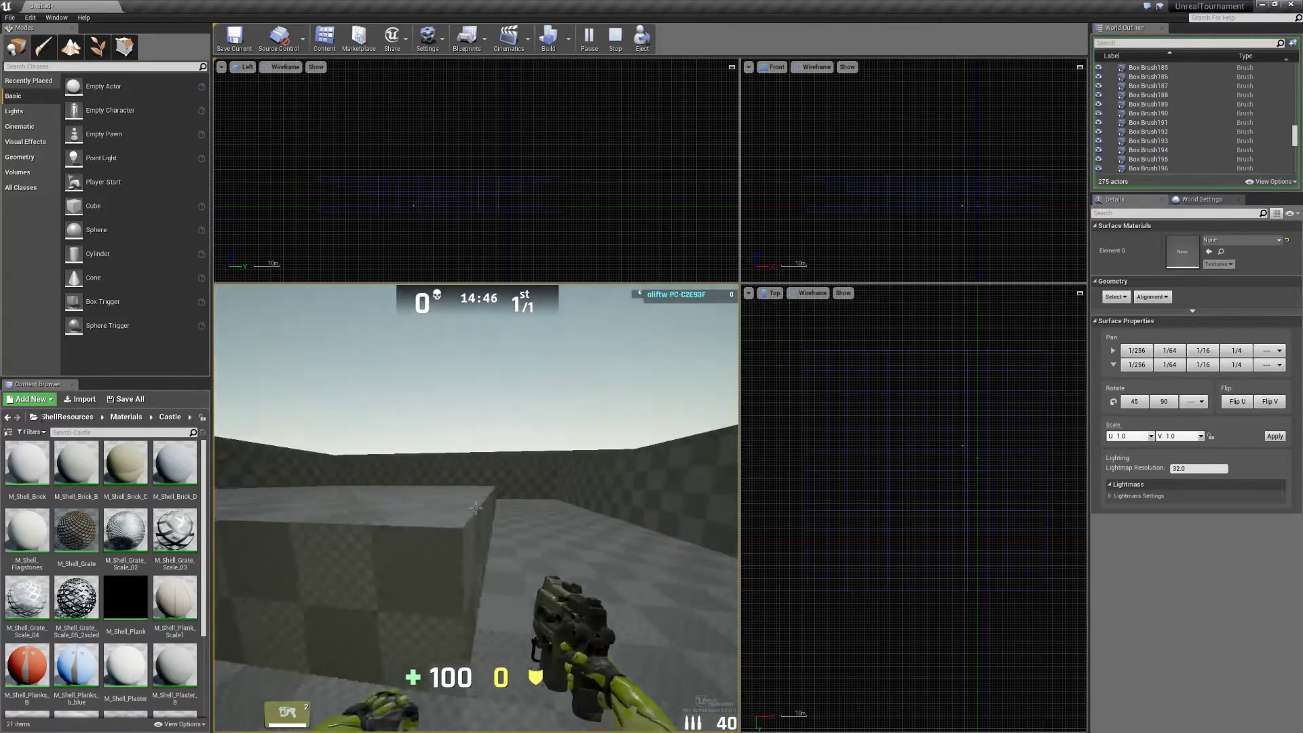
{"action": "key", "text": "w"}
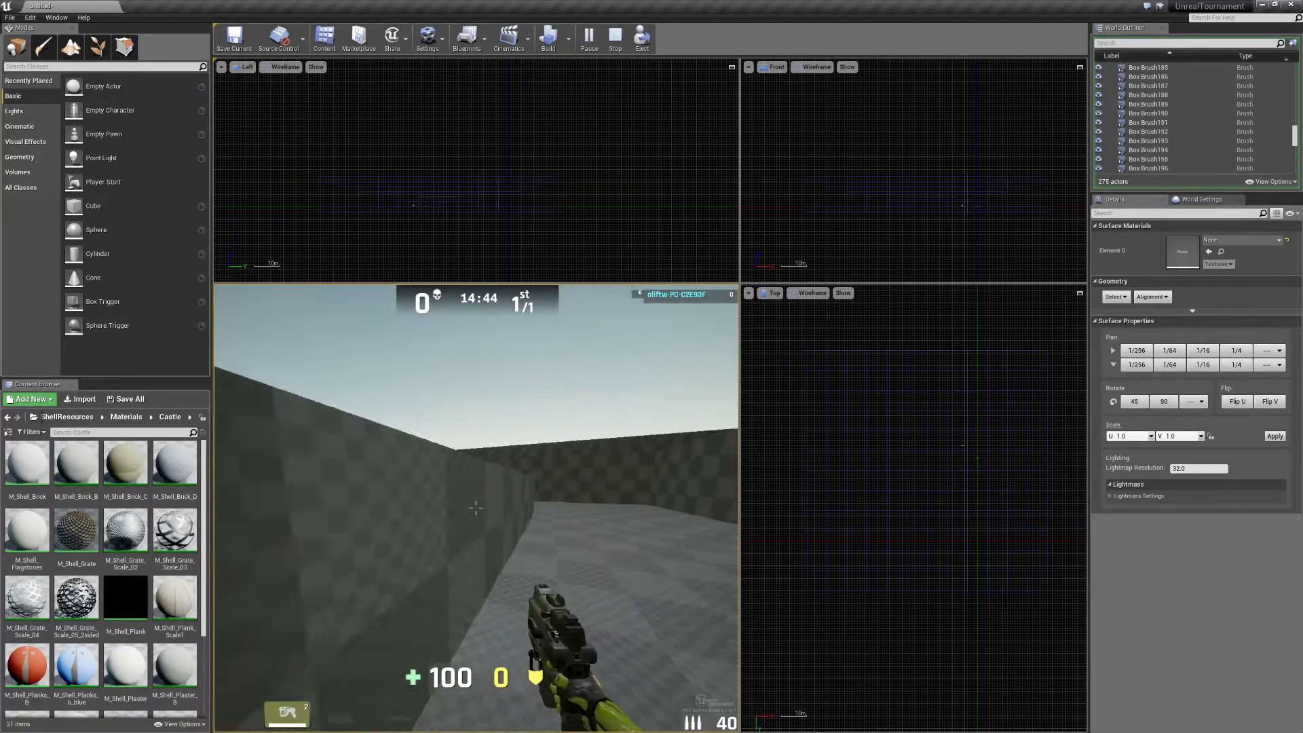
{"action": "key", "text": "Escape"}
Examine the open space beneath the raised rings and how it connects to the lower tiled floor.
{"action": "mouse_move", "coordinate": [263, 550]}
{"action": "right_mouse_down"}
{"action": "mouse_move", "coordinate": [380, 564]}
{"action": "mouse_move", "coordinate": [434, 468]}
{"action": "mouse_move", "coordinate": [475, 495]}
{"action": "mouse_move", "coordinate": [421, 468]}
{"action": "mouse_move", "coordinate": [387, 475]}
{"action": "mouse_move", "coordinate": [333, 455]}
{"action": "mouse_move", "coordinate": [387, 468]}
{"action": "mouse_move", "coordinate": [435, 509]}
{"action": "mouse_move", "coordinate": [414, 475]}
{"action": "mouse_move", "coordinate": [333, 461]}
{"action": "mouse_move", "coordinate": [353, 475]}
{"action": "right_mouse_up"}
{"action": "key", "text": "w"}
{"action": "key", "text": "w"}
{"action": "key", "text": "s"}
{"action": "key", "text": "w"}
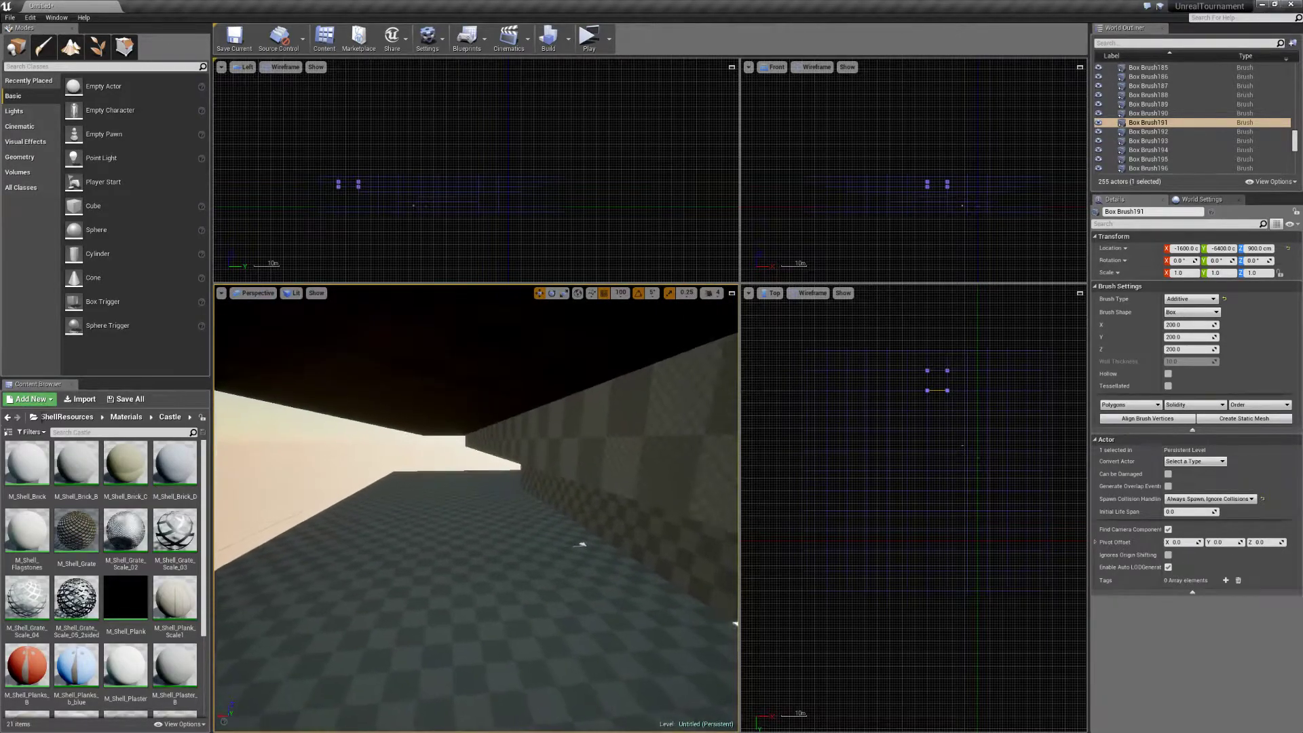
{"action": "right_click_drag", "start_coordinate": [431, 510], "coordinate": [430, 510]}
{"action": "mouse_move", "coordinate": [446, 565]}
{"action": "right_mouse_down"}
{"action": "mouse_move", "coordinate": [577, 545]}
{"action": "mouse_move", "coordinate": [516, 475]}
{"action": "mouse_move", "coordinate": [541, 511]}
{"action": "right_mouse_up"}
{"action": "key", "text": "w"}
{"action": "left_click", "coordinate": [541, 513]}
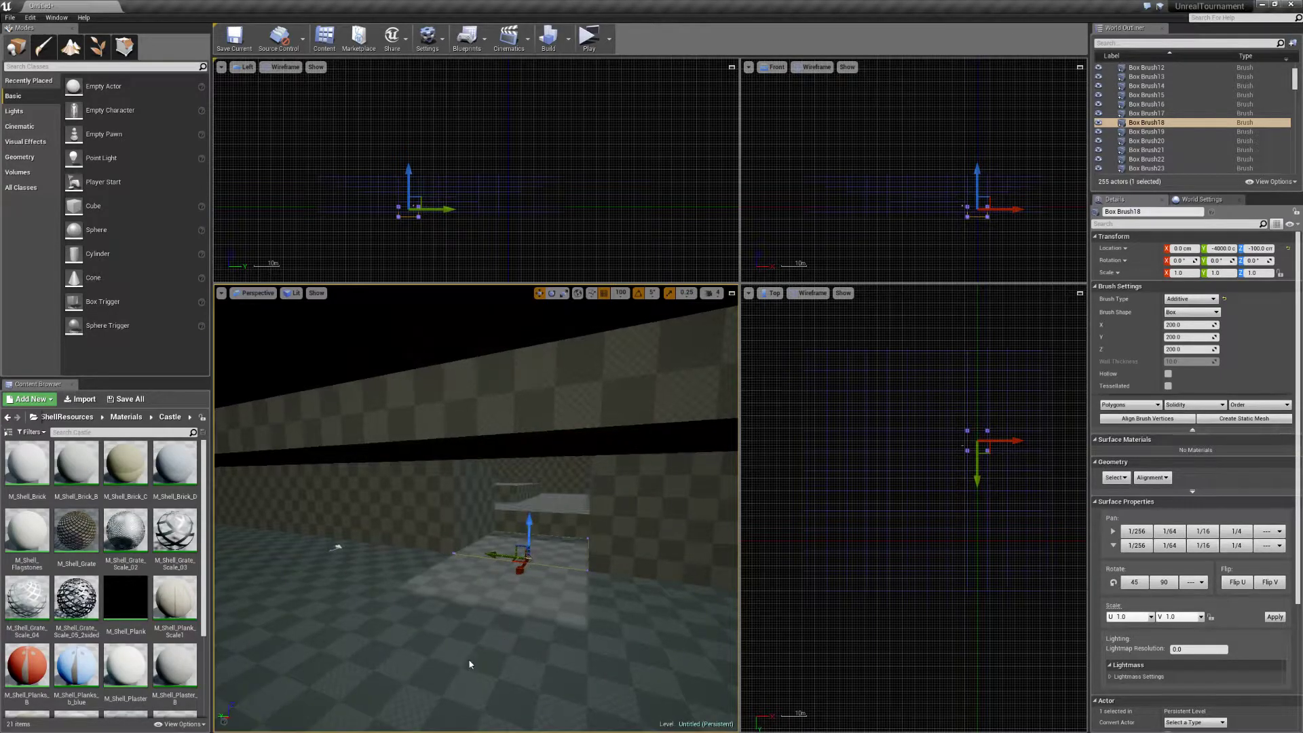
Playtest the level from the lower floor, jumping and moving around the walls into the space beneath the raised rings.
{"action": "left_click", "coordinate": [502, 636]}
{"action": "key", "text": "w"}
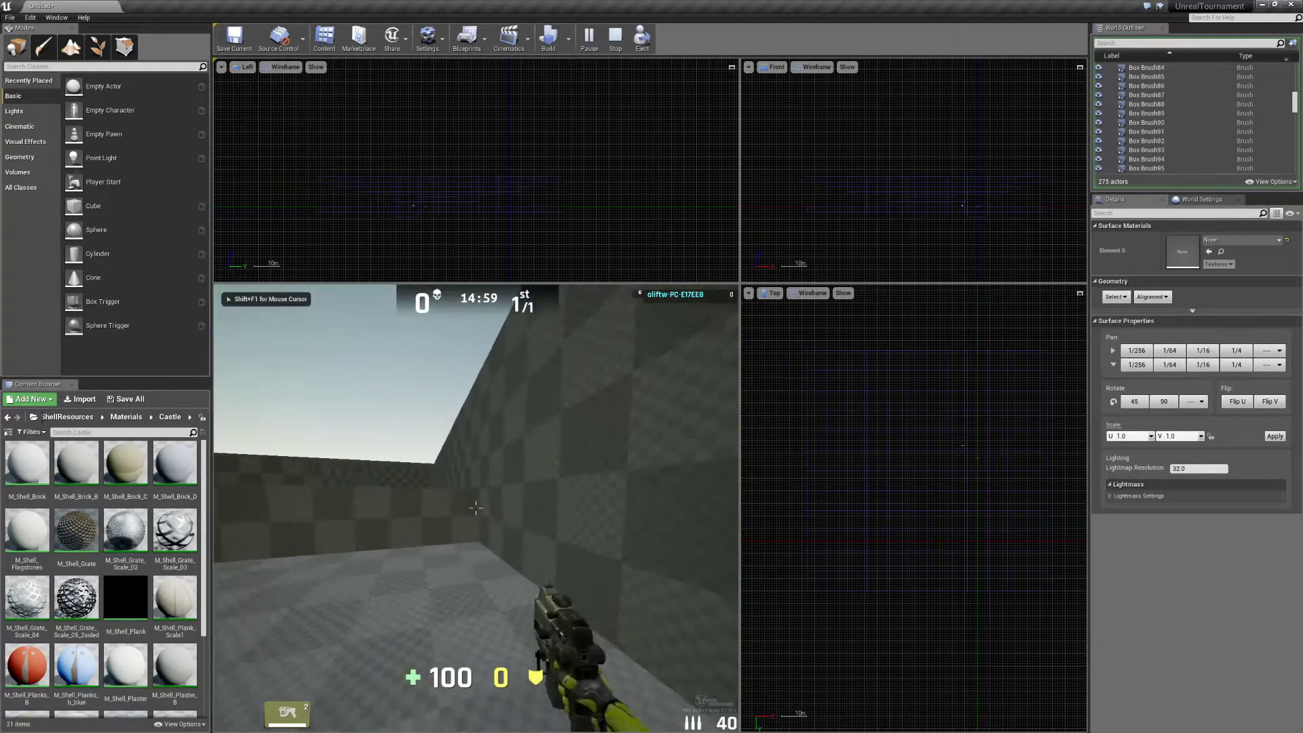
{"action": "key", "text": "space"}
{"action": "key", "text": "w"}
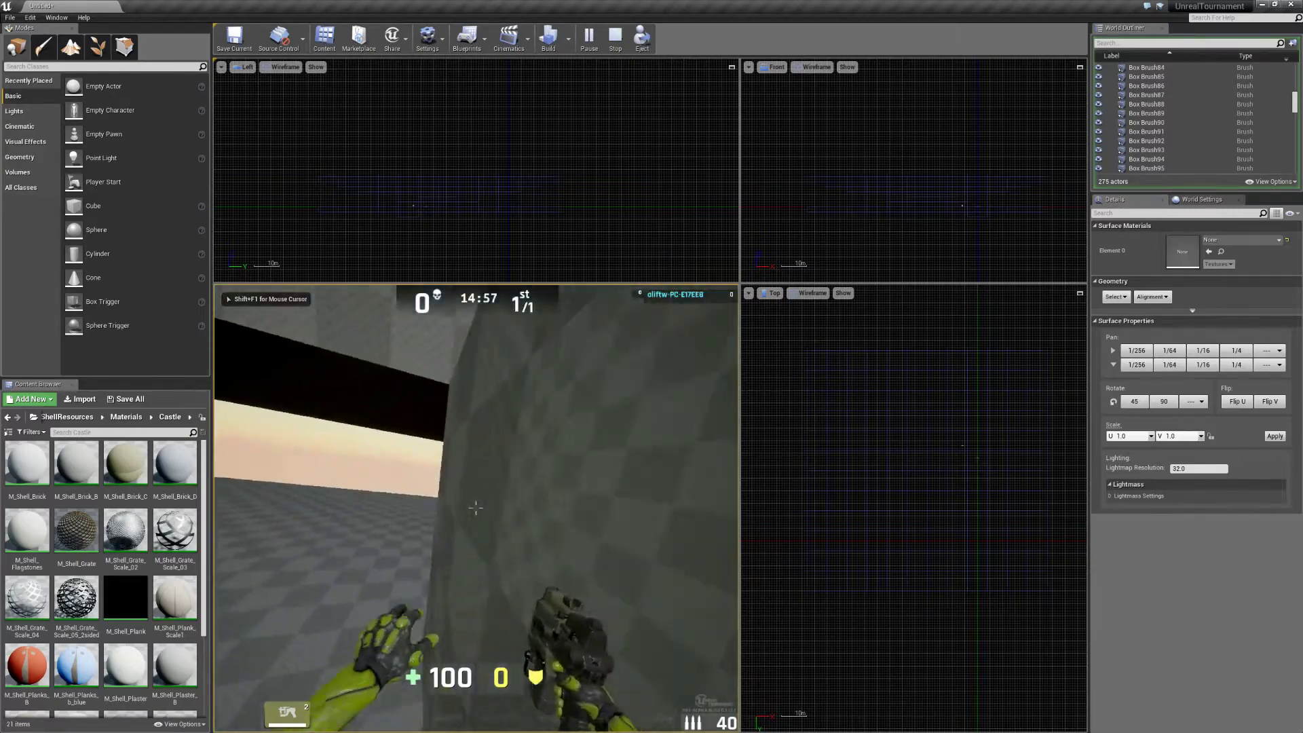
{"action": "key", "text": "w"}
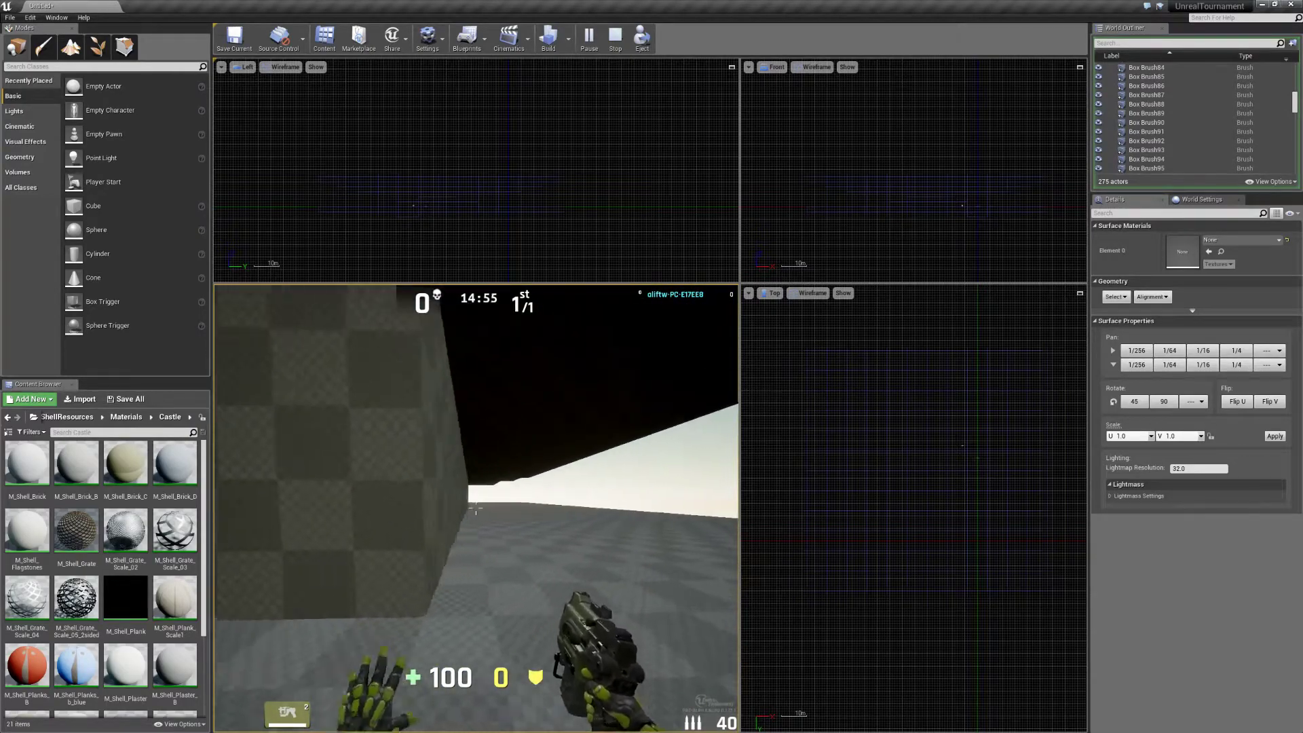
{"action": "key", "text": "Escape"}
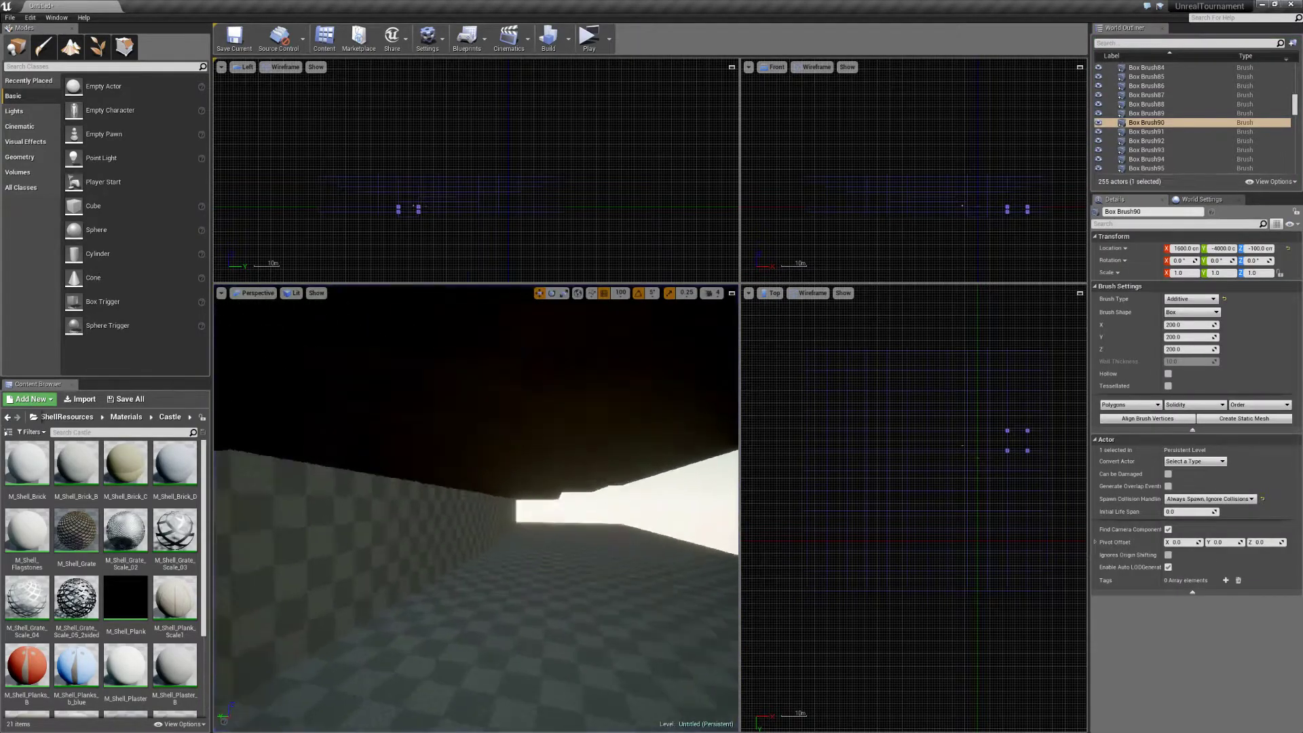
Select the 44 brushes of the uppermost ring and raise their top vertices in geometry editing mode to heighten the outer wall.
{"action": "mouse_move", "coordinate": [476, 509]}
{"action": "right_mouse_down"}
{"action": "mouse_move", "coordinate": [476, 495]}
{"action": "mouse_move", "coordinate": [476, 508]}
{"action": "right_mouse_up"}
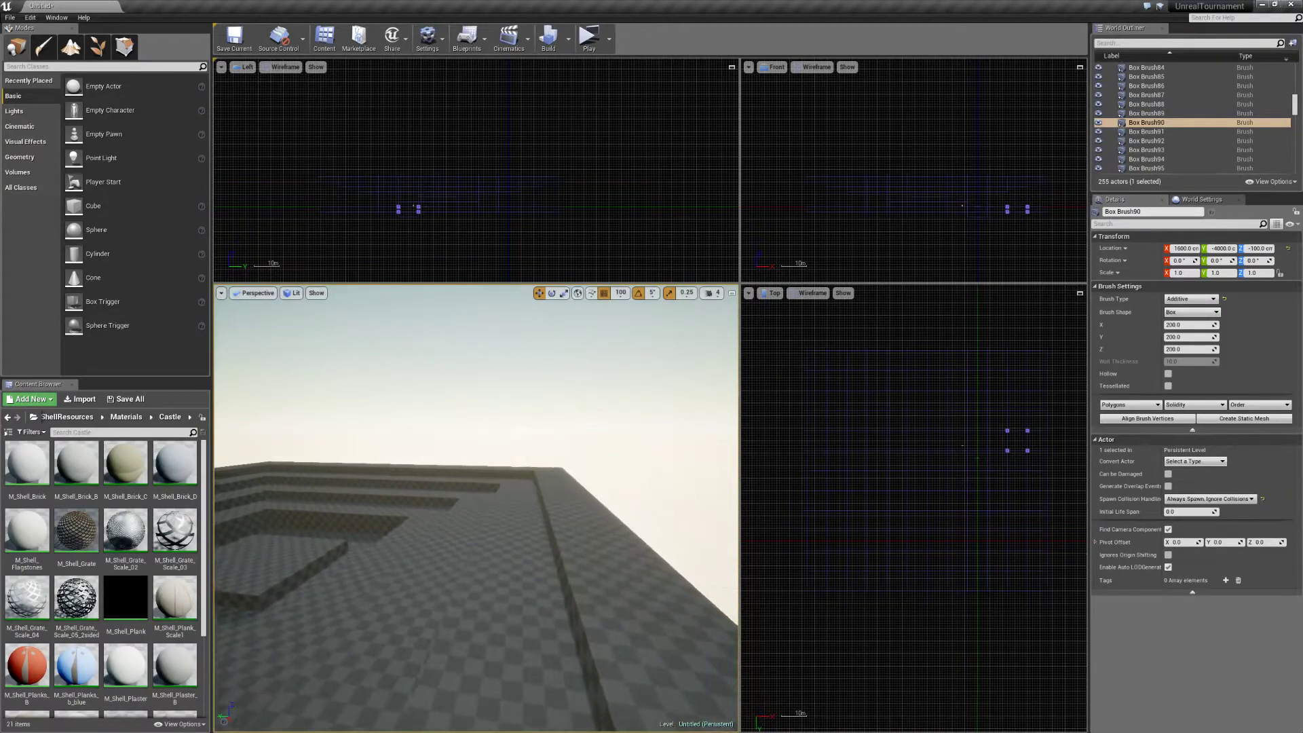
{"action": "left_click", "coordinate": [597, 540]}
{"action": "left_click_drag", "start_coordinate": [278, 163], "coordinate": [585, 178]}
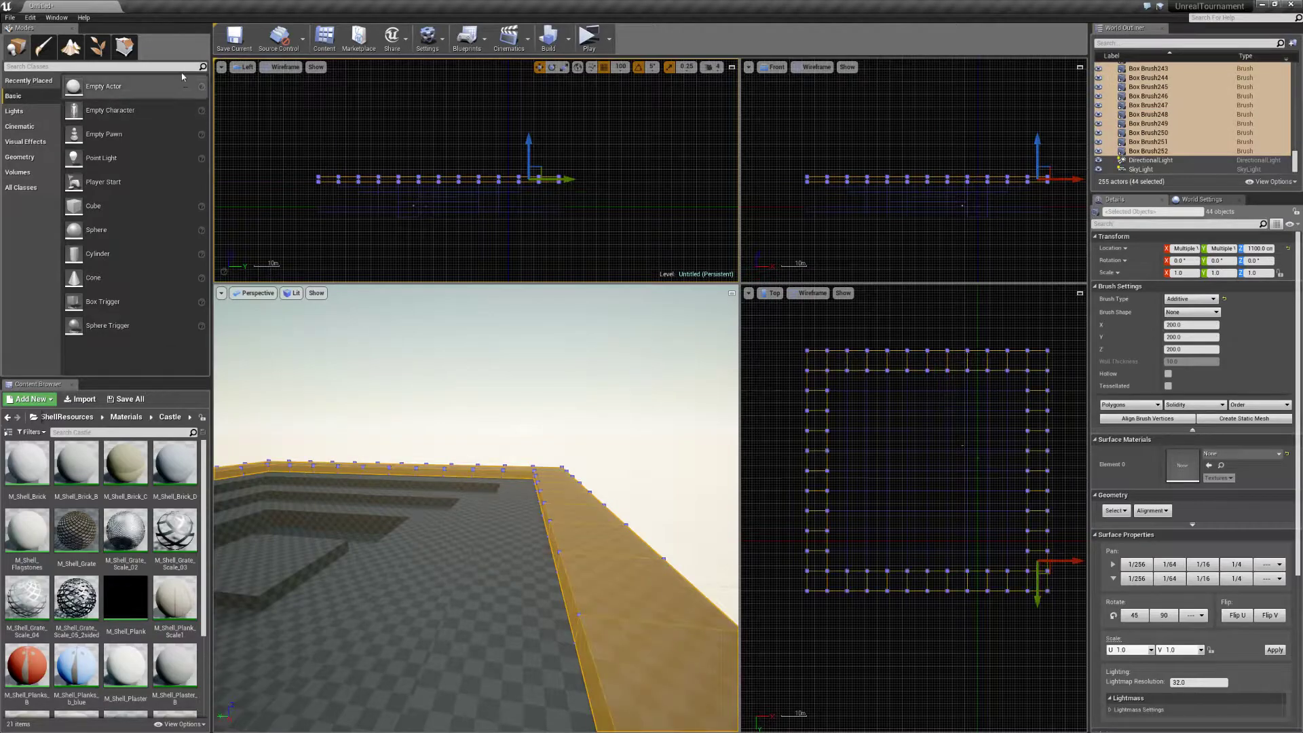
{"action": "left_click", "coordinate": [124, 46]}
{"action": "left_click_drag", "start_coordinate": [297, 154], "coordinate": [584, 181]}
{"action": "left_click_drag", "start_coordinate": [517, 141], "coordinate": [517, 118]}
Duplicate the lower floor tile beneath the rings at X 0 cm upward to a Z location of 100 cm.
{"action": "right_click_drag", "start_coordinate": [509, 475], "coordinate": [503, 543]}
{"action": "right_click_drag", "start_coordinate": [377, 421], "coordinate": [377, 387]}
{"action": "left_click", "coordinate": [523, 474]}
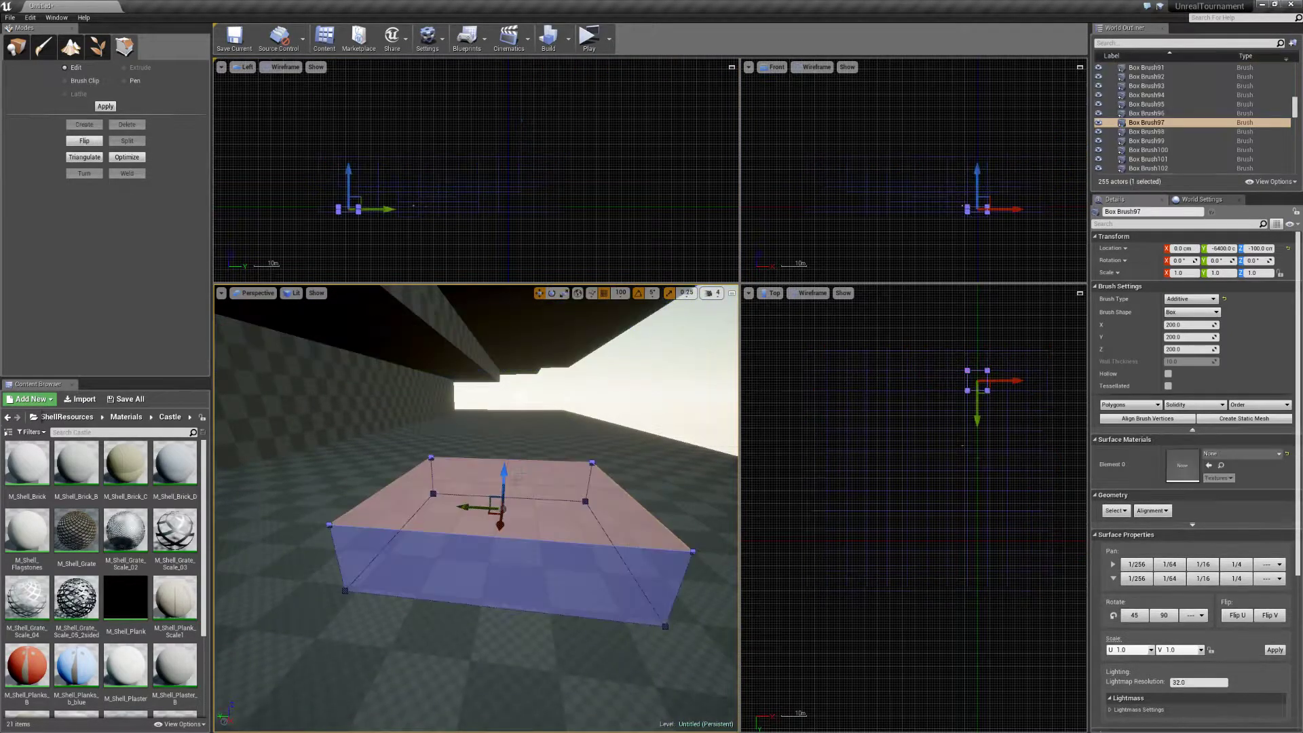
{"action": "right_click_drag", "start_coordinate": [514, 479], "coordinate": [342, 479]}
{"action": "left_click_drag", "start_coordinate": [464, 445], "coordinate": [468, 405], "text": "alt"}
Duplicate the new block sideways to an X location of -800 cm and raise the copy's top vertices to make it taller.
{"action": "right_click_drag", "start_coordinate": [467, 419], "coordinate": [501, 403]}
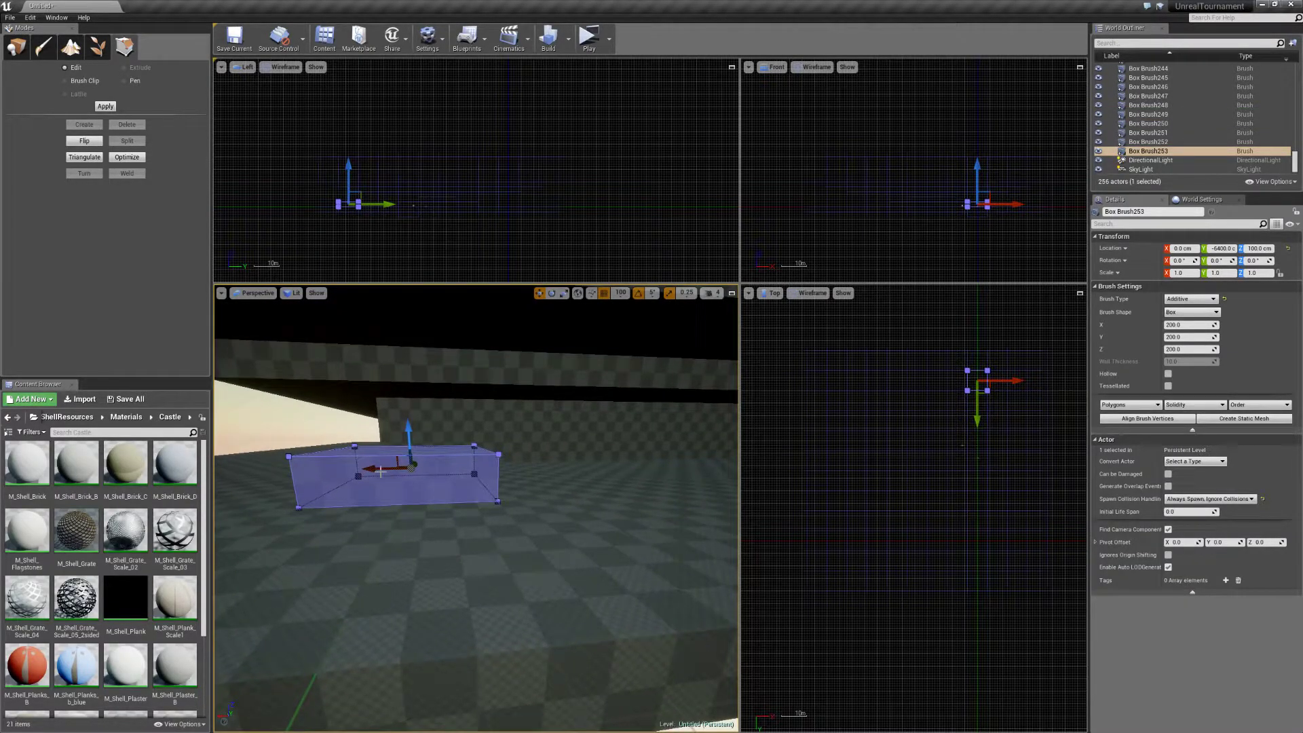
{"action": "mouse_move", "coordinate": [386, 463]}
{"action": "right_mouse_down"}
{"action": "mouse_move", "coordinate": [394, 438]}
{"action": "mouse_move", "coordinate": [549, 437]}
{"action": "mouse_move", "coordinate": [355, 408]}
{"action": "right_mouse_up"}
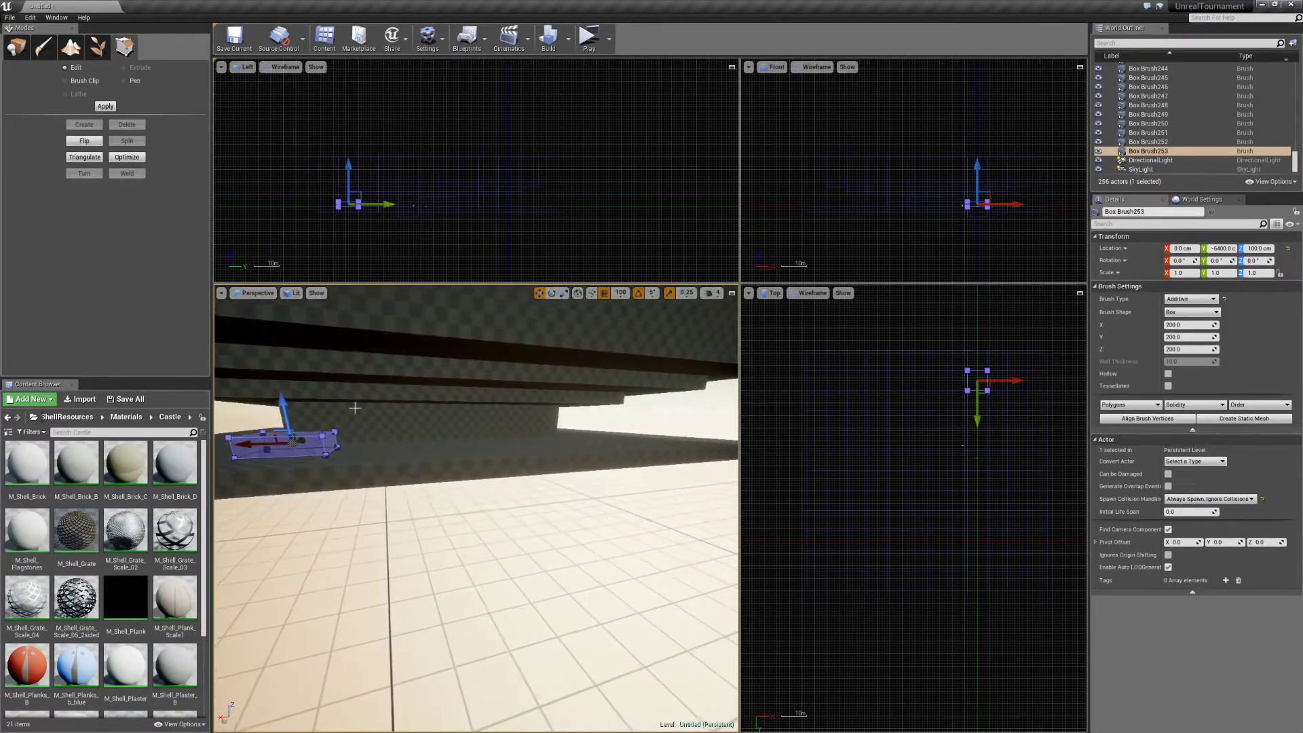
{"action": "left_click", "coordinate": [429, 371]}
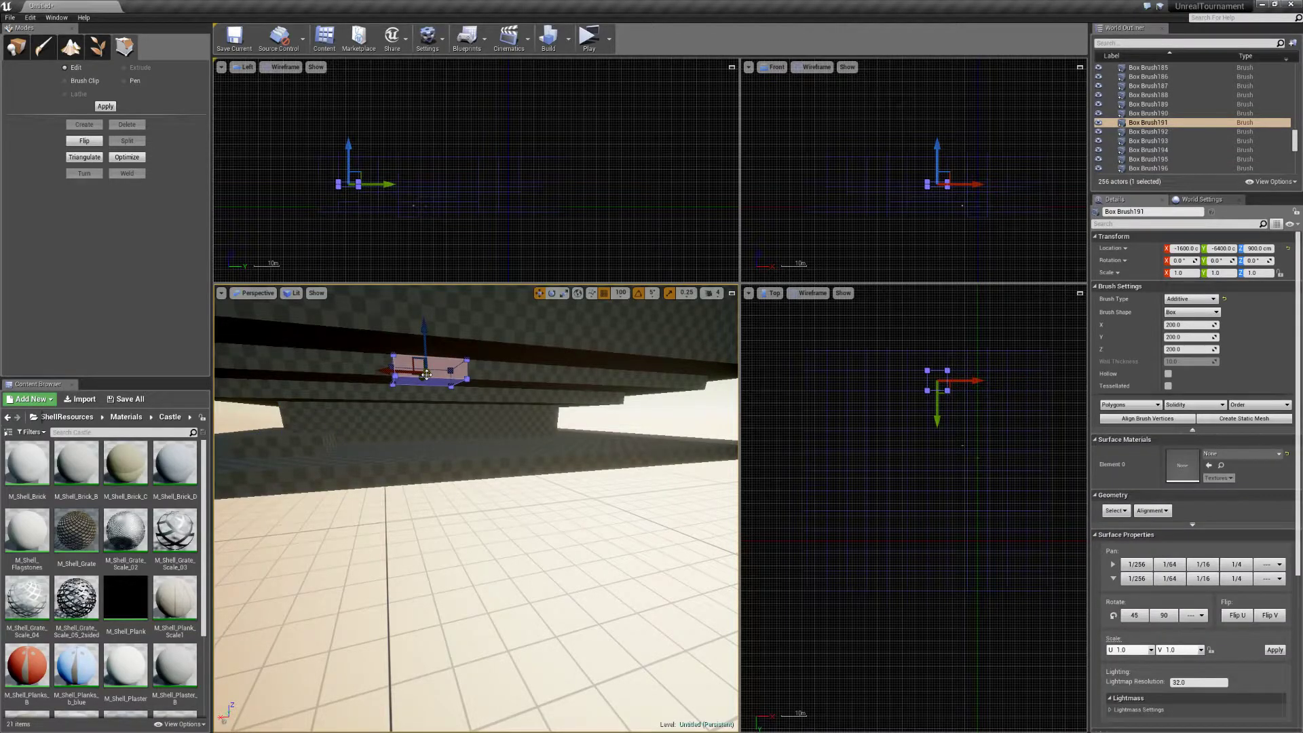
{"action": "mouse_move", "coordinate": [440, 402]}
{"action": "right_mouse_down"}
{"action": "mouse_move", "coordinate": [459, 408]}
{"action": "mouse_move", "coordinate": [450, 417]}
{"action": "mouse_move", "coordinate": [584, 407]}
{"action": "mouse_move", "coordinate": [530, 405]}
{"action": "right_mouse_up"}
{"action": "left_click", "coordinate": [544, 411]}
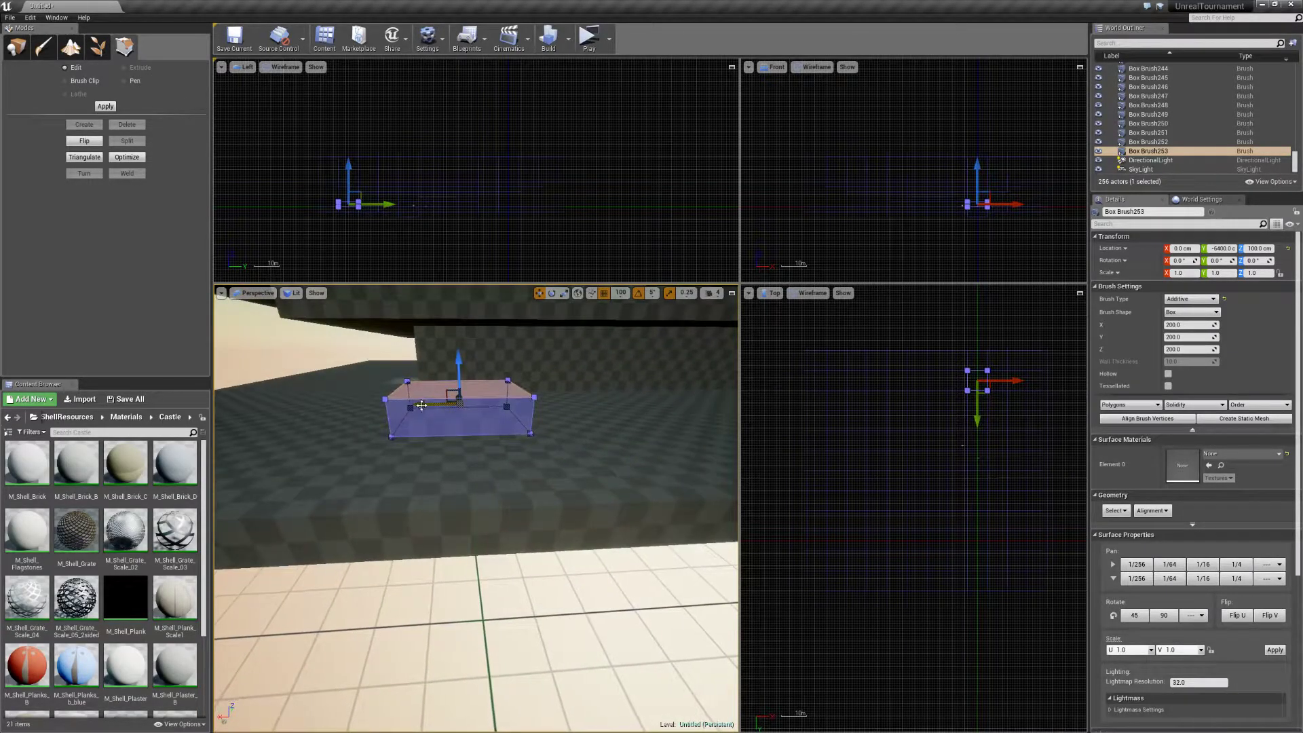
{"action": "left_click_drag", "start_coordinate": [426, 407], "coordinate": [534, 416], "text": "alt"}
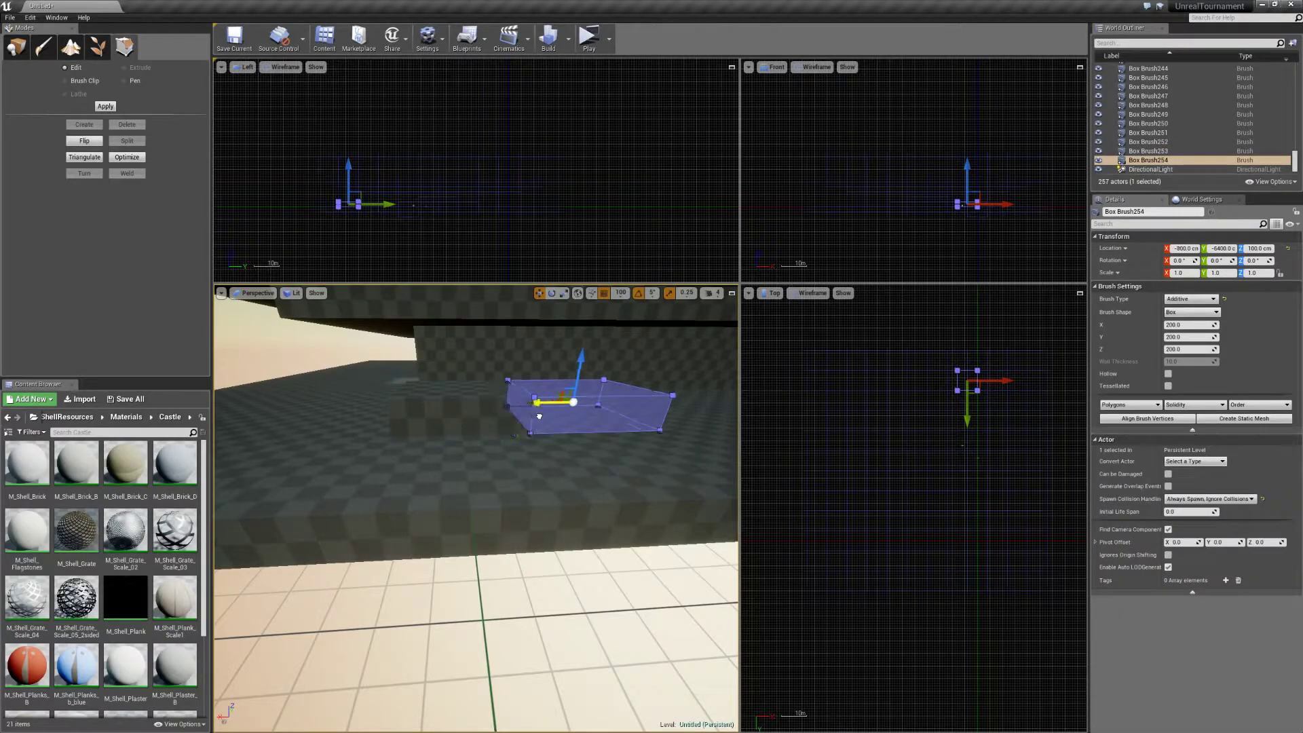
{"action": "left_click_drag", "start_coordinate": [301, 180], "coordinate": [376, 207]}
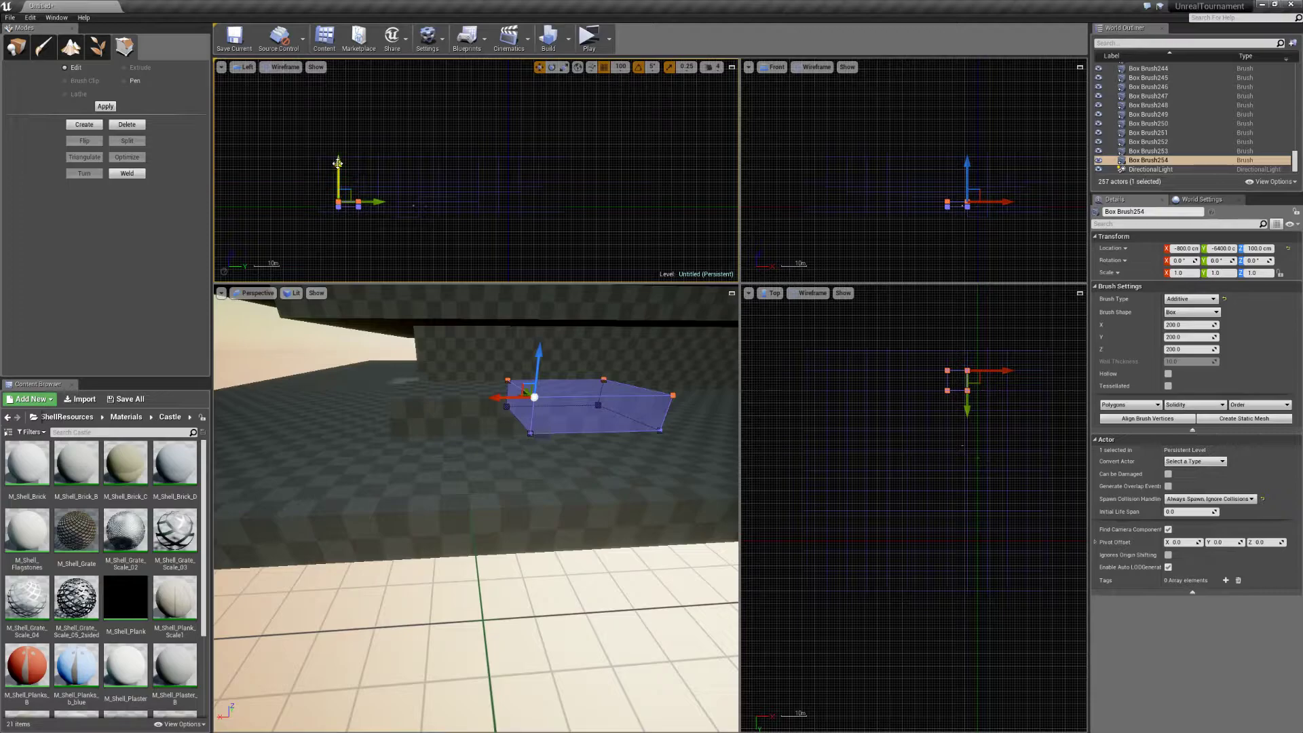
{"action": "left_click_drag", "start_coordinate": [338, 157], "coordinate": [341, 159]}
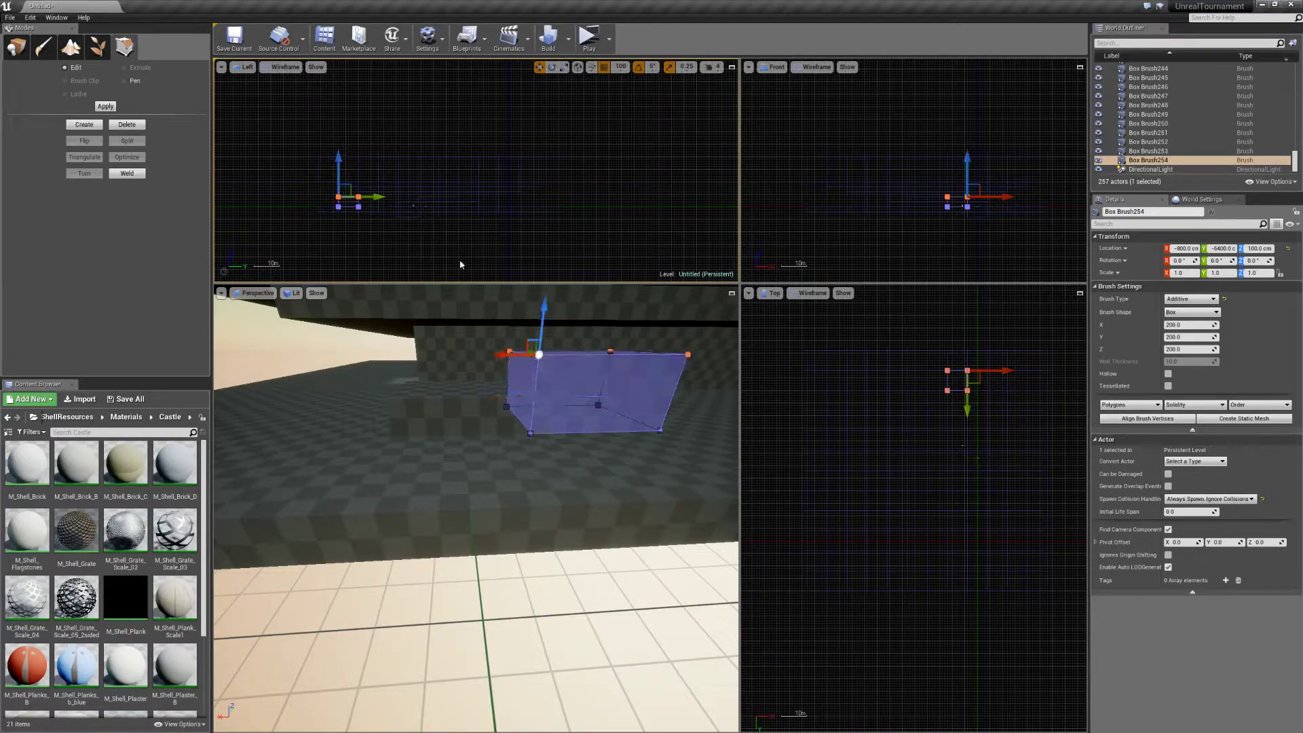
Reshape the original block into a ramp by moving its outer top vertices inward and up to the taller block's top edge.
{"action": "left_click", "coordinate": [473, 407]}
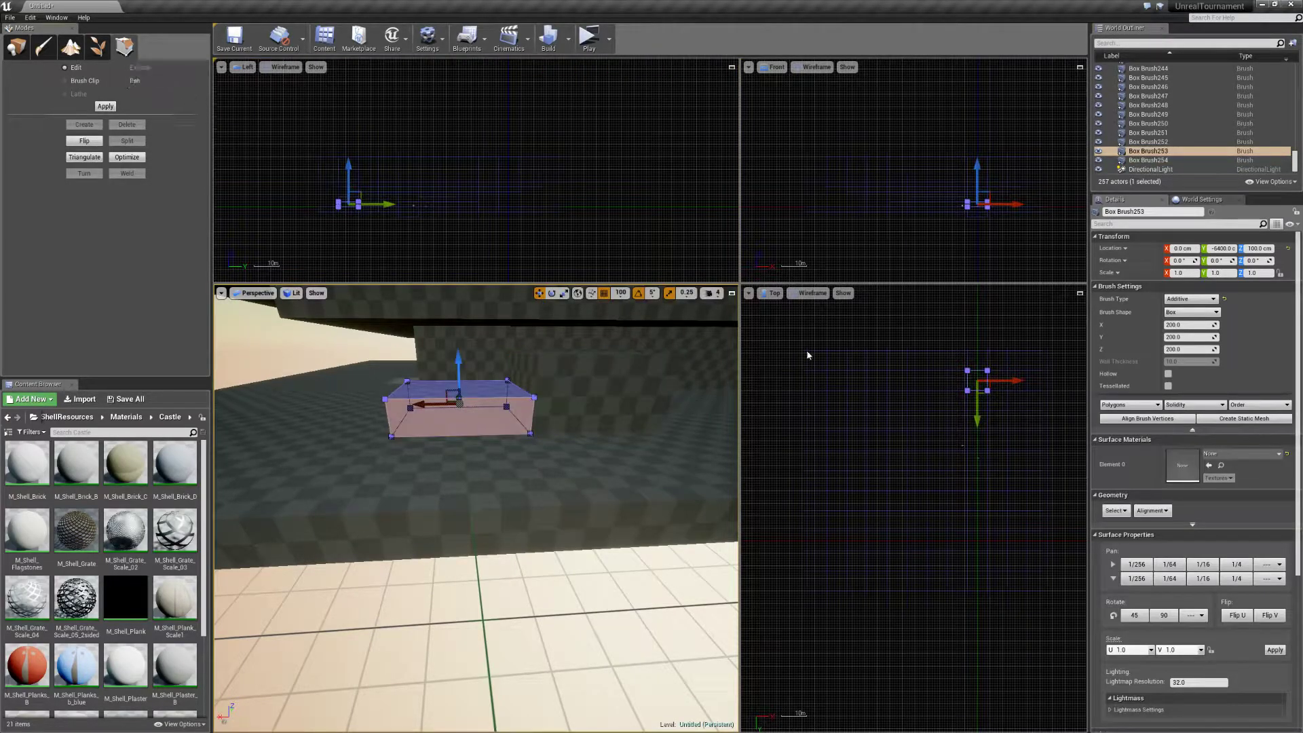
{"action": "left_click", "coordinate": [579, 410]}
{"action": "left_click", "coordinate": [471, 418]}
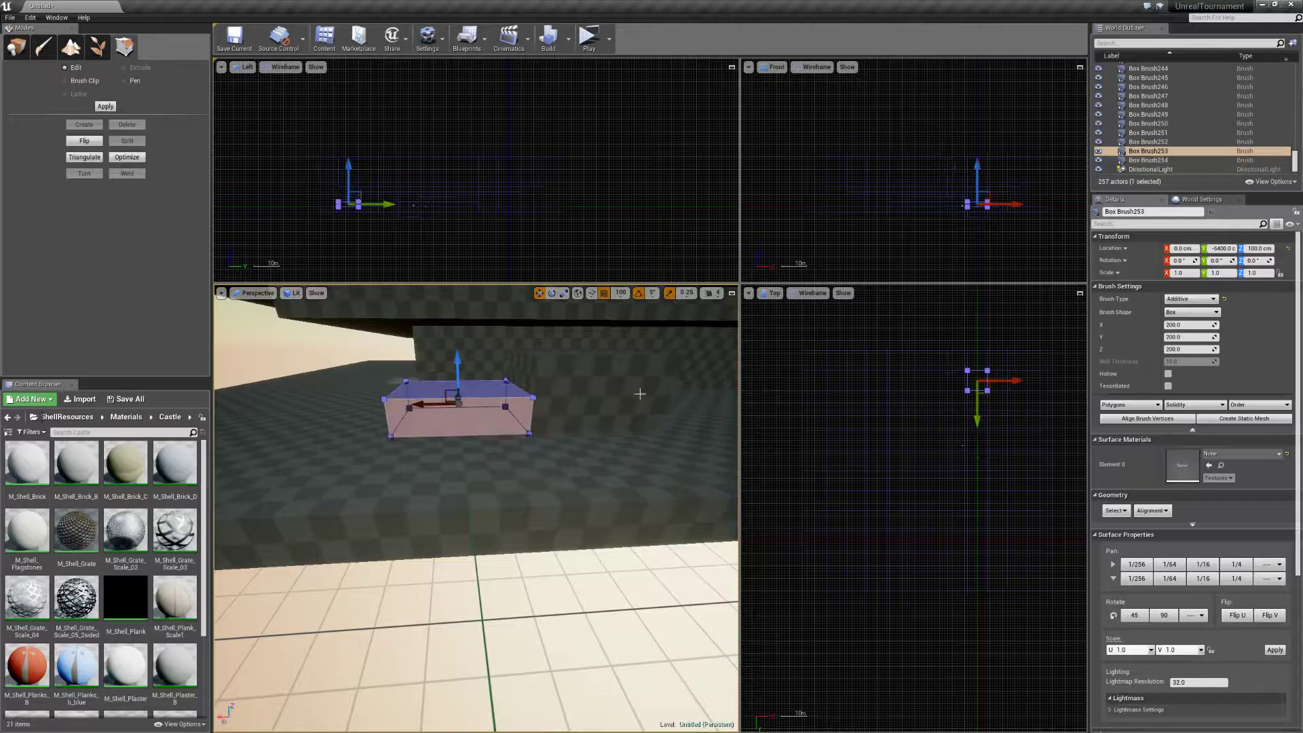
{"action": "right_click_drag", "start_coordinate": [983, 398], "coordinate": [855, 433]}
{"action": "scroll", "coordinate": [855, 432], "scroll_direction": "up", "scroll_amount": 7}
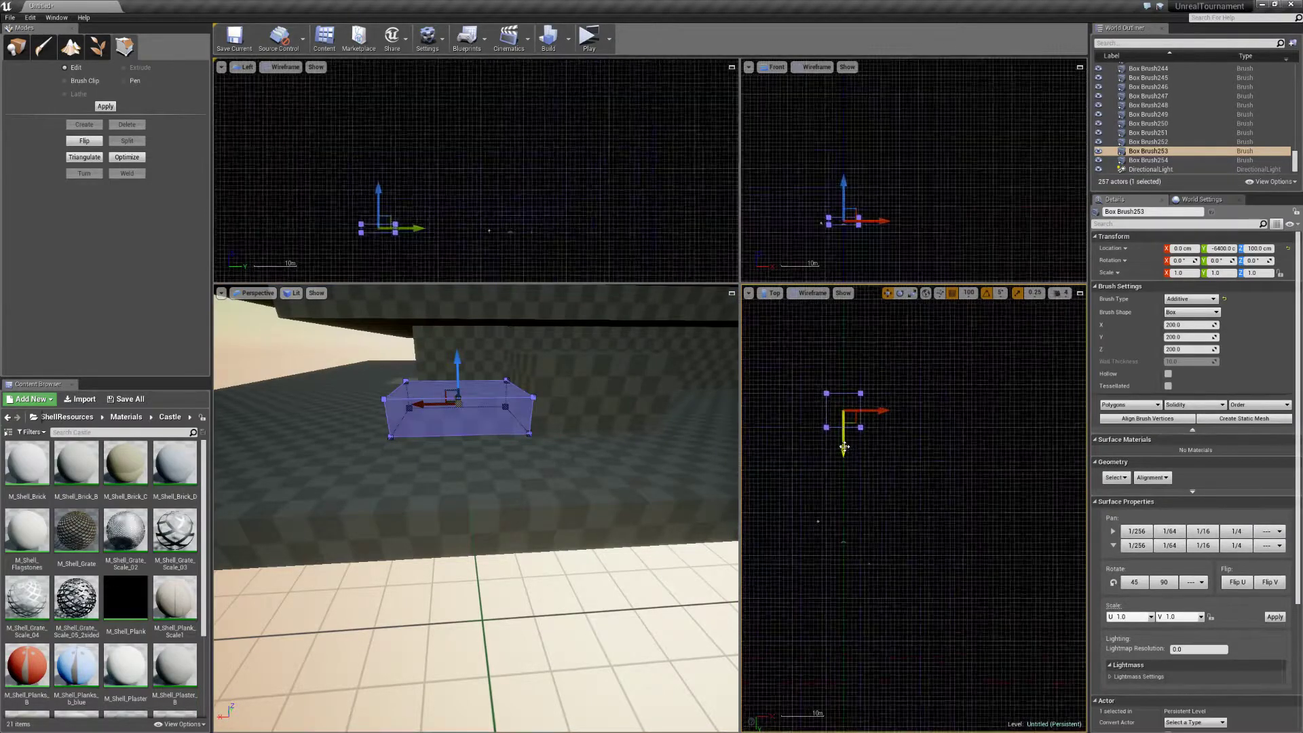
{"action": "left_click", "coordinate": [570, 370]}
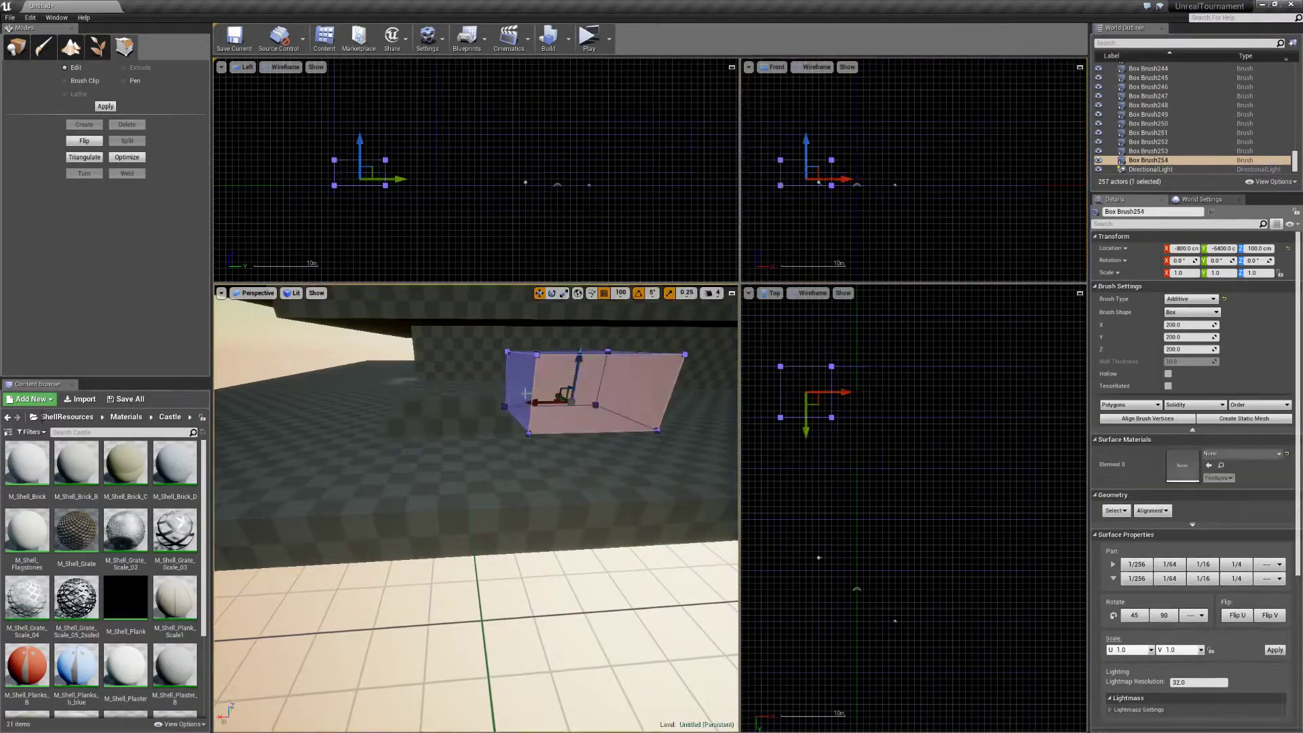
{"action": "left_click", "coordinate": [466, 409]}
{"action": "left_click", "coordinate": [883, 173]}
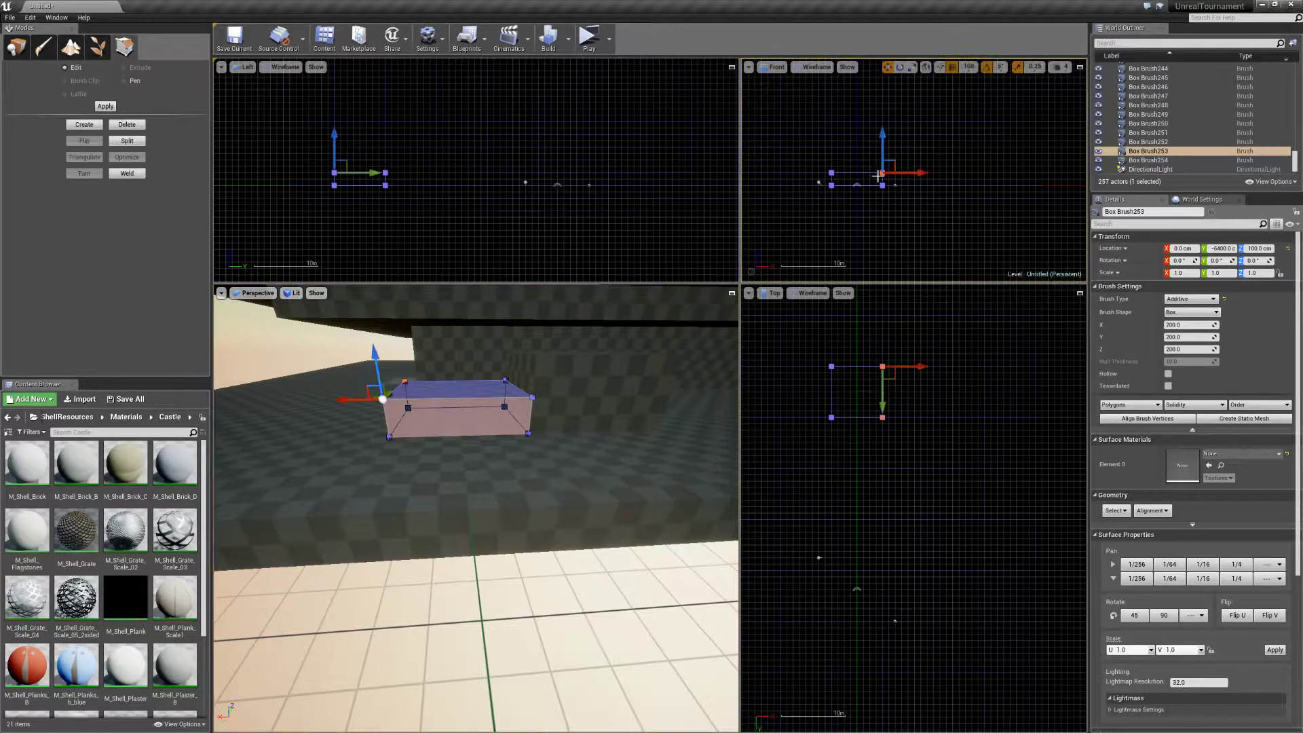
{"action": "mouse_move", "coordinate": [882, 137]}
{"action": "left_mouse_down"}
{"action": "mouse_move", "coordinate": [883, 148]}
{"action": "mouse_move", "coordinate": [831, 137]}
{"action": "mouse_move", "coordinate": [830, 124]}
{"action": "left_mouse_up"}
{"action": "left_click", "coordinate": [832, 173]}
Delete the overhead ring tiles beside the taller block at the head of the ramp.
{"action": "mouse_move", "coordinate": [597, 380]}
{"action": "right_mouse_down"}
{"action": "mouse_move", "coordinate": [669, 359]}
{"action": "mouse_move", "coordinate": [706, 407]}
{"action": "mouse_move", "coordinate": [709, 353]}
{"action": "mouse_move", "coordinate": [672, 380]}
{"action": "mouse_move", "coordinate": [644, 383]}
{"action": "mouse_move", "coordinate": [651, 366]}
{"action": "mouse_move", "coordinate": [572, 379]}
{"action": "right_mouse_up"}
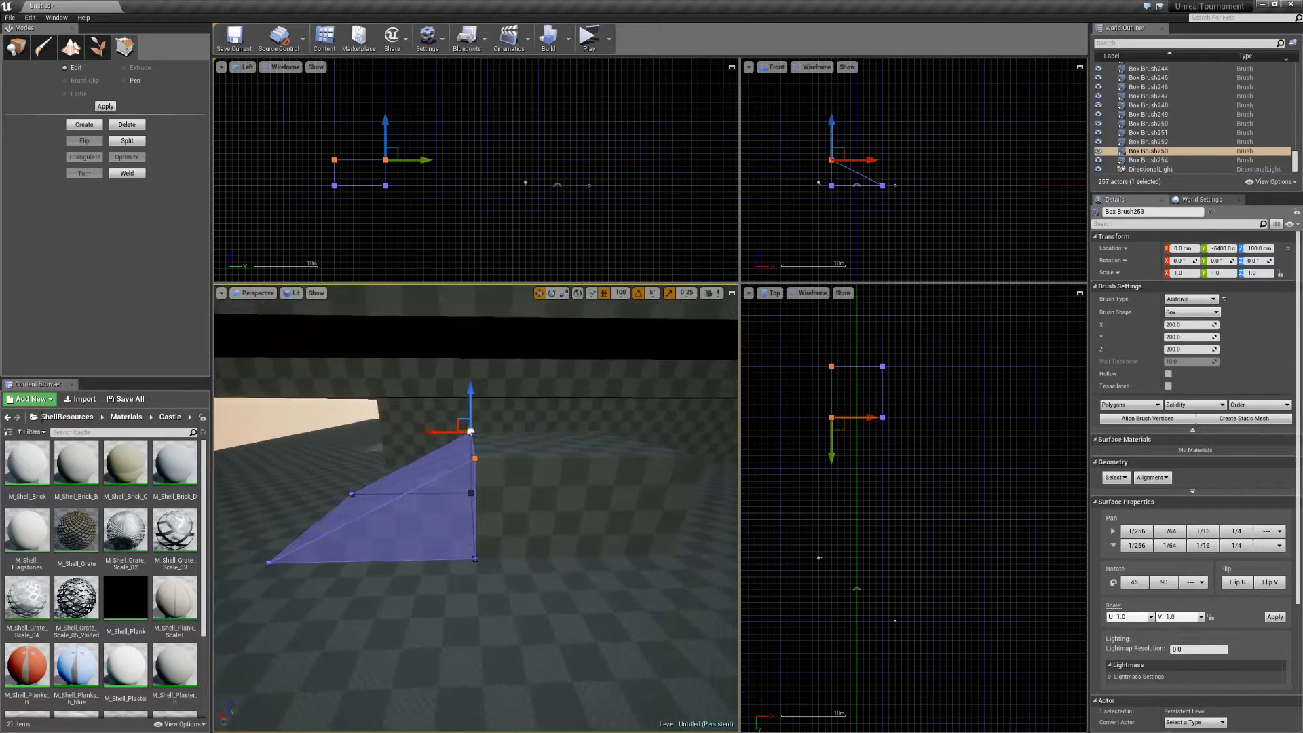
{"action": "left_click", "coordinate": [573, 379]}
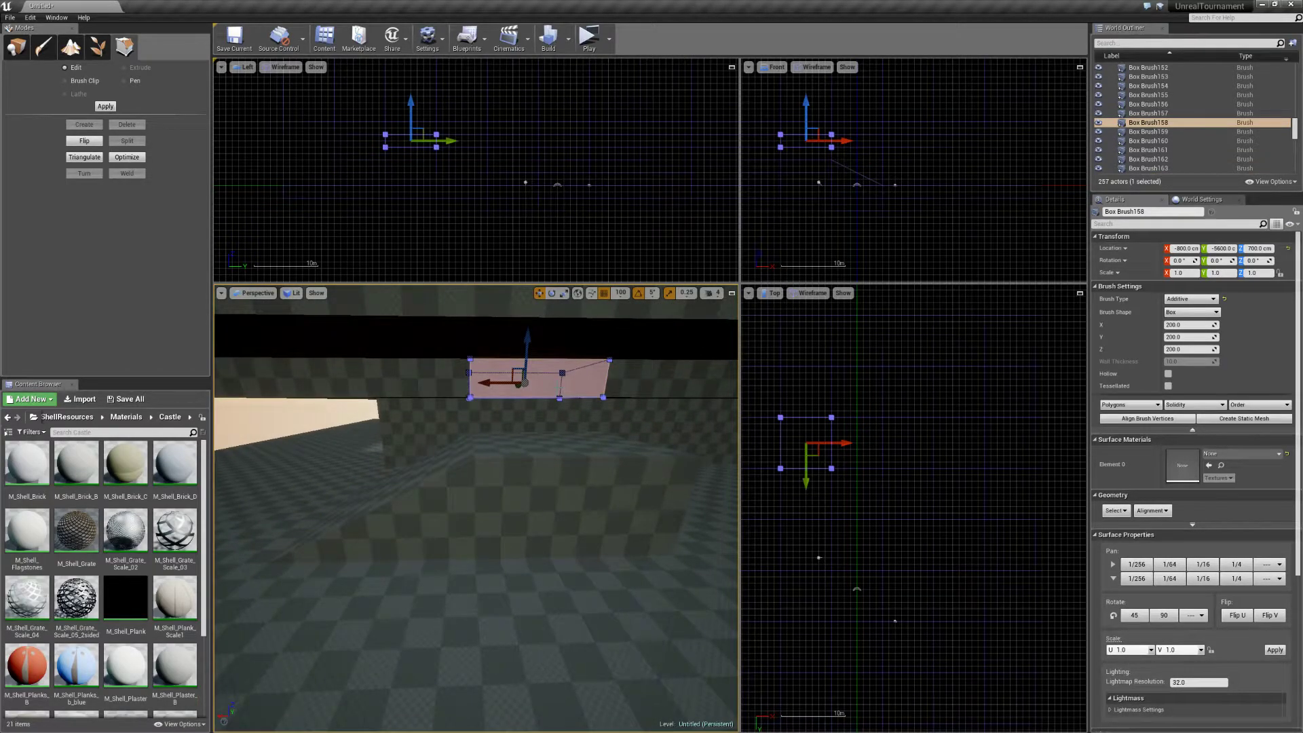
{"action": "scroll", "coordinate": [572, 337], "scroll_direction": "up", "scroll_amount": 3}
{"action": "key", "text": "Delete"}
{"action": "right_click_drag", "start_coordinate": [580, 363], "coordinate": [638, 367]}
Select the floor tile adjoining the taller block and raise its top vertices to the block's height.
{"action": "left_click", "coordinate": [533, 418]}
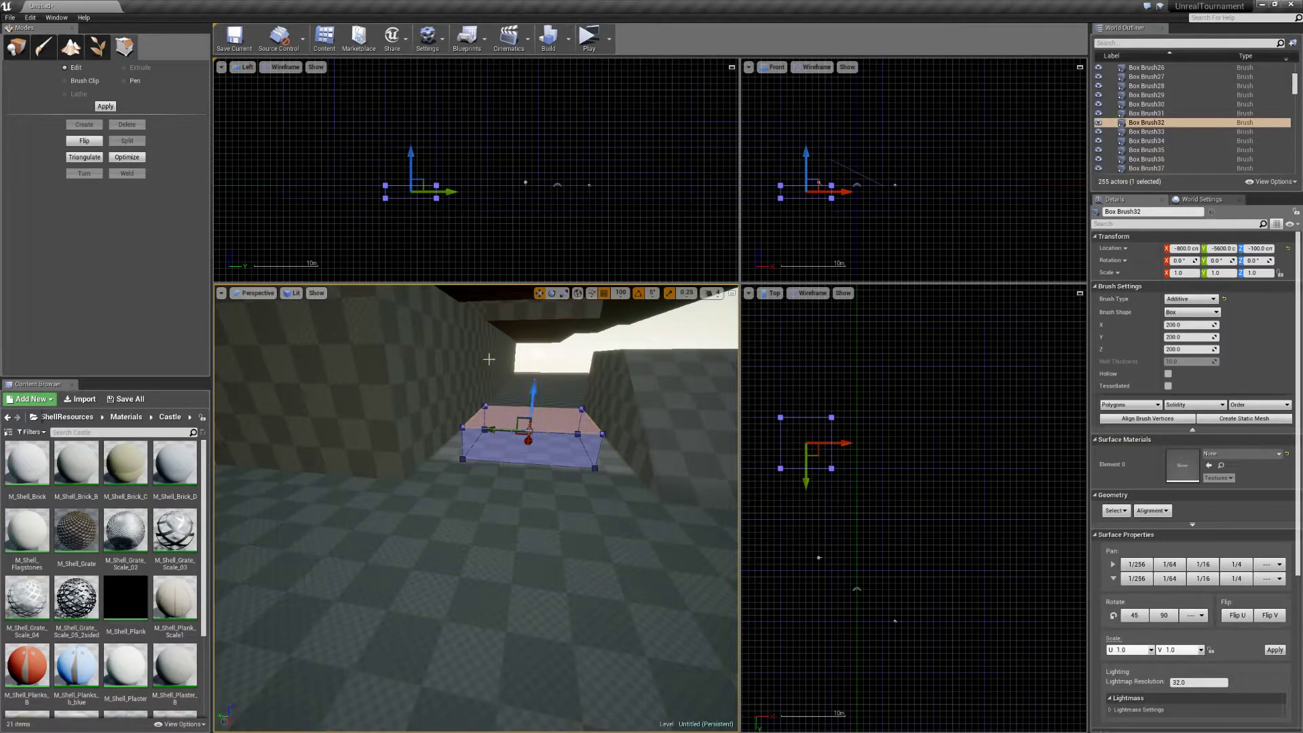
{"action": "left_click_drag", "start_coordinate": [352, 171], "coordinate": [461, 194]}
{"action": "left_click_drag", "start_coordinate": [387, 155], "coordinate": [388, 129]}
Select the raised floor tile's two top vertices along its +Y edge and raise them further to slope the tile's top.
{"action": "left_click_drag", "start_coordinate": [771, 135], "coordinate": [796, 165]}
{"action": "right_click_drag", "start_coordinate": [640, 426], "coordinate": [645, 425]}
{"action": "key", "text": "s"}
{"action": "key", "text": "w"}
{"action": "left_click_drag", "start_coordinate": [851, 412], "coordinate": [796, 449]}
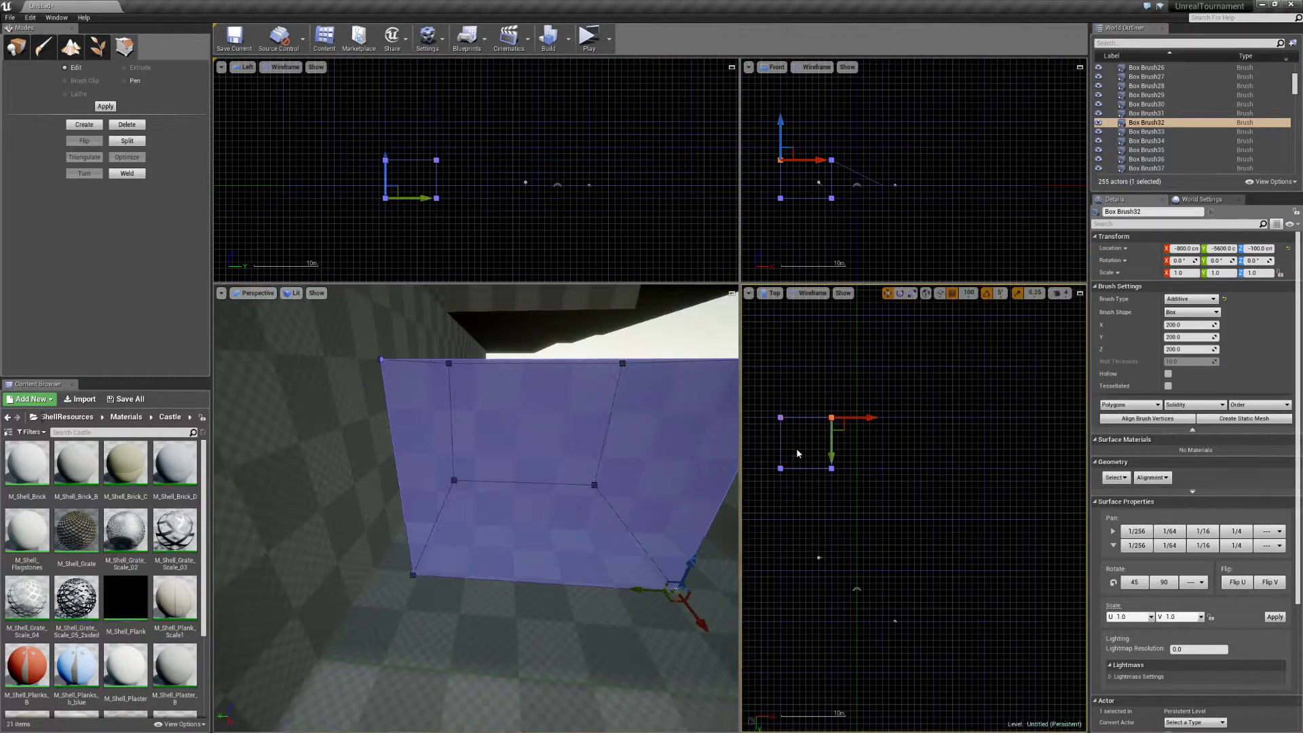
{"action": "mouse_move", "coordinate": [860, 490]}
{"action": "left_mouse_down"}
{"action": "mouse_move", "coordinate": [806, 397]}
{"action": "mouse_move", "coordinate": [801, 501]}
{"action": "left_mouse_up"}
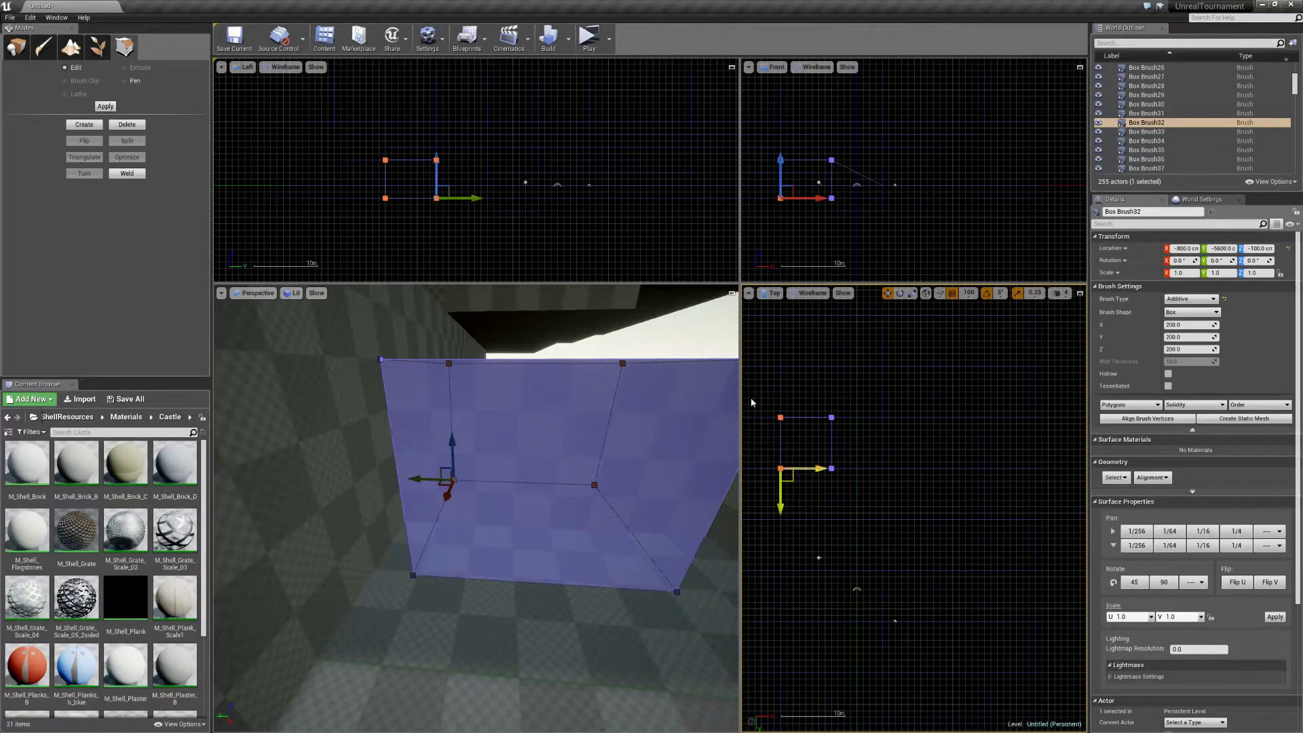
{"action": "left_click_drag", "start_coordinate": [756, 154], "coordinate": [804, 166]}
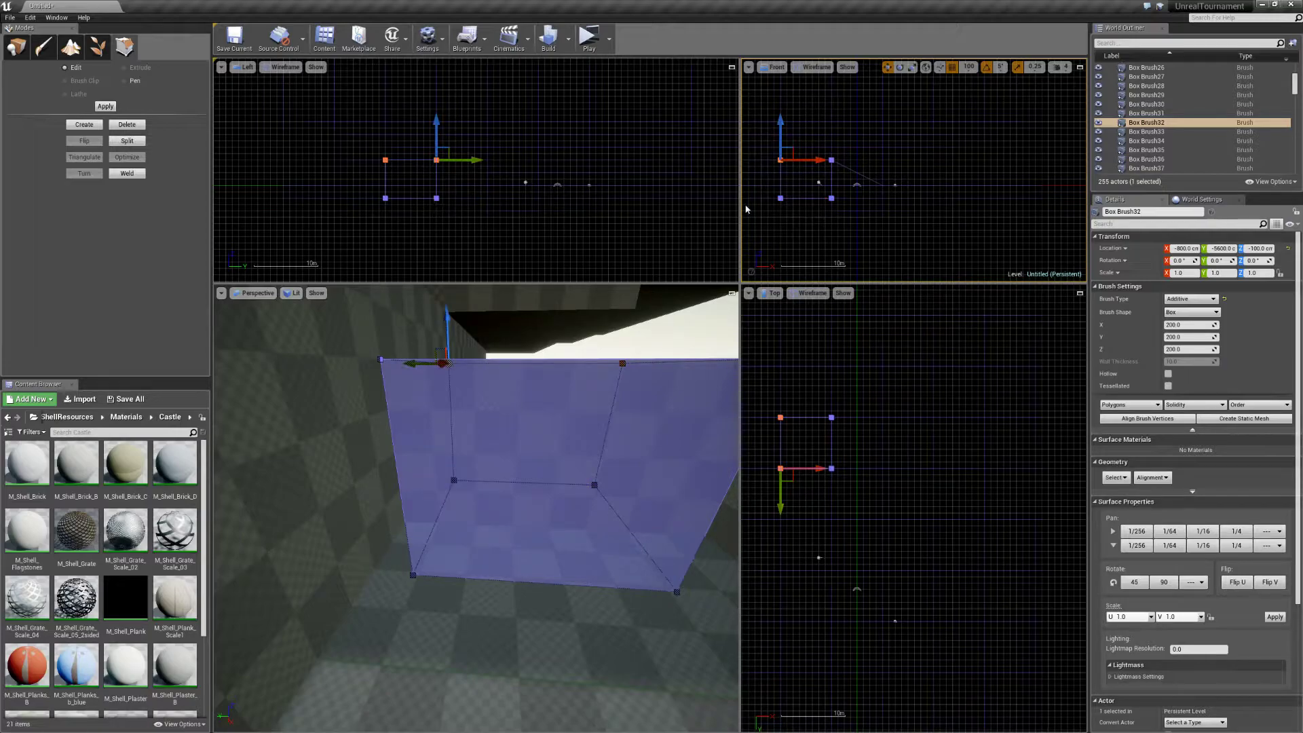
{"action": "left_click_drag", "start_coordinate": [360, 152], "coordinate": [418, 167]}
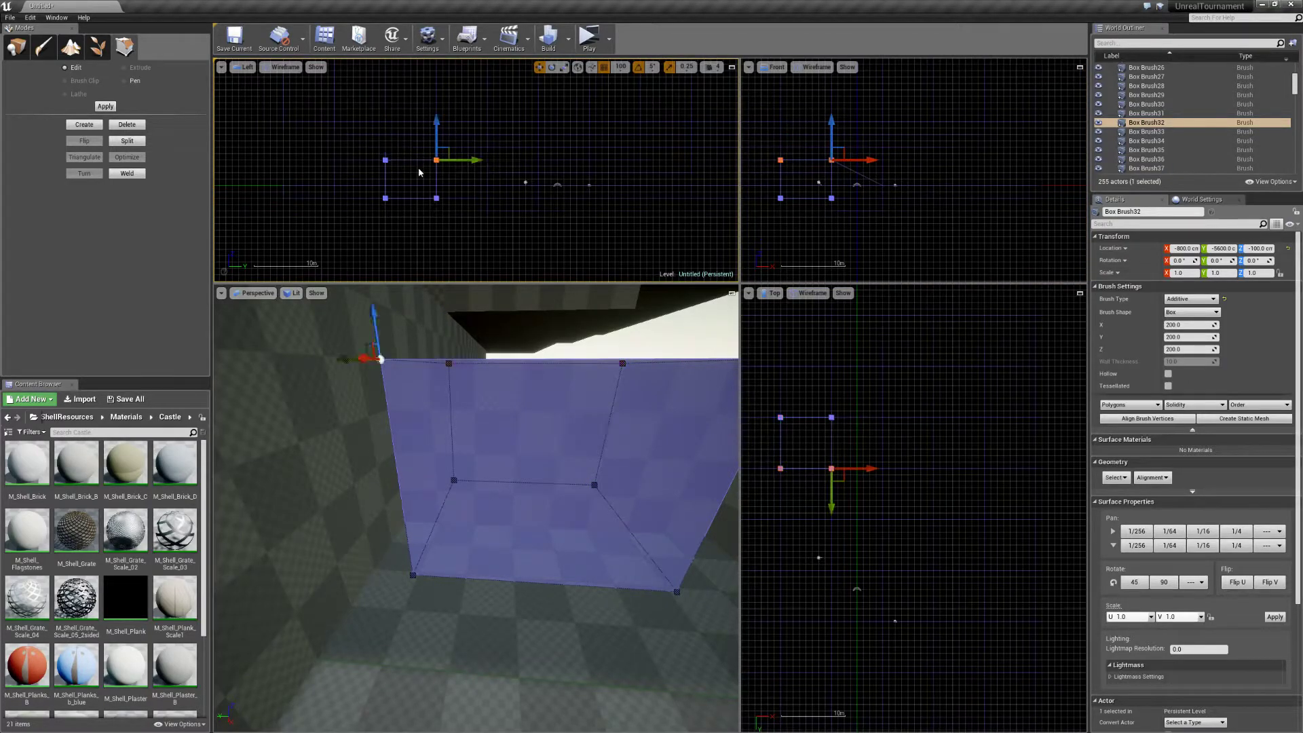
{"action": "left_click_drag", "start_coordinate": [371, 314], "coordinate": [367, 257]}
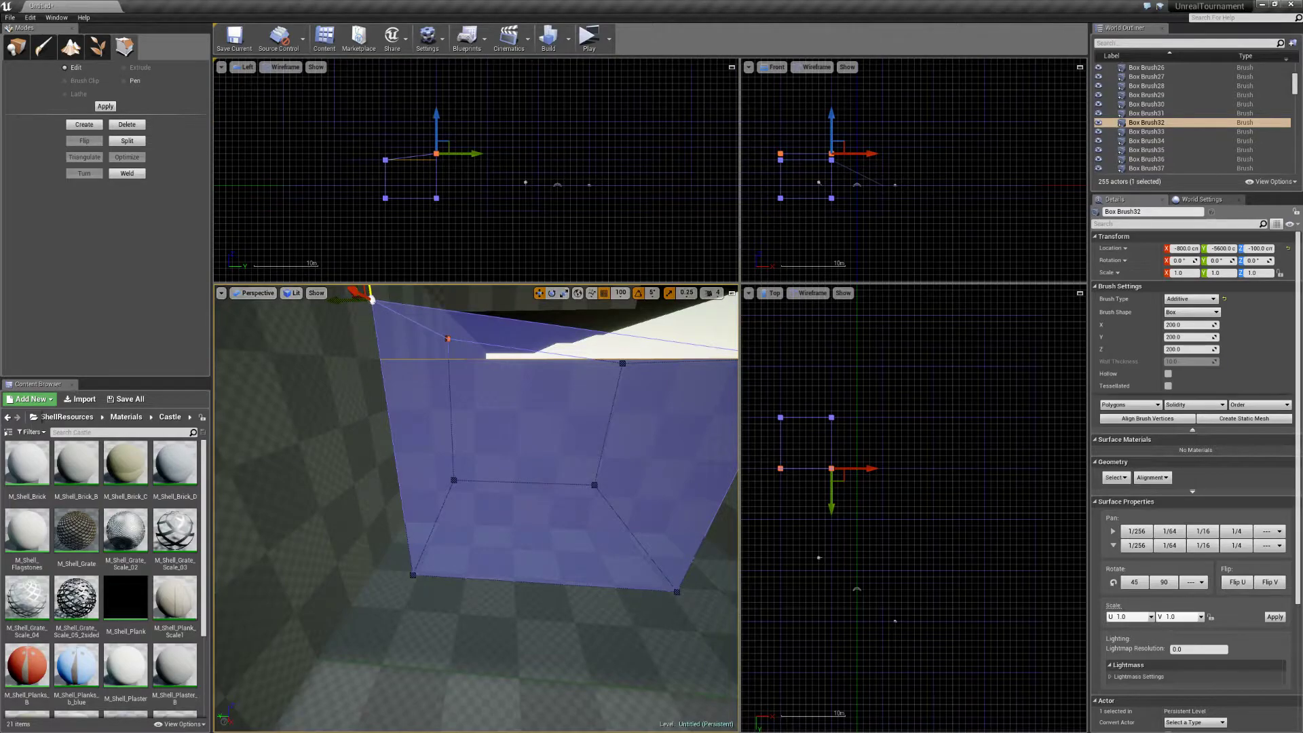
{"action": "right_click_drag", "start_coordinate": [402, 389], "coordinate": [402, 343]}
{"action": "left_click_drag", "start_coordinate": [387, 366], "coordinate": [395, 323]}
Play the level from the lower floor and walk over the ramp and raised areas to test how they connect.
{"action": "mouse_move", "coordinate": [464, 481]}
{"action": "right_mouse_down"}
{"action": "mouse_move", "coordinate": [577, 508]}
{"action": "mouse_move", "coordinate": [408, 492]}
{"action": "right_mouse_up"}
{"action": "right_click", "coordinate": [470, 538]}
{"action": "left_click", "coordinate": [536, 516]}
{"action": "key", "text": "w"}
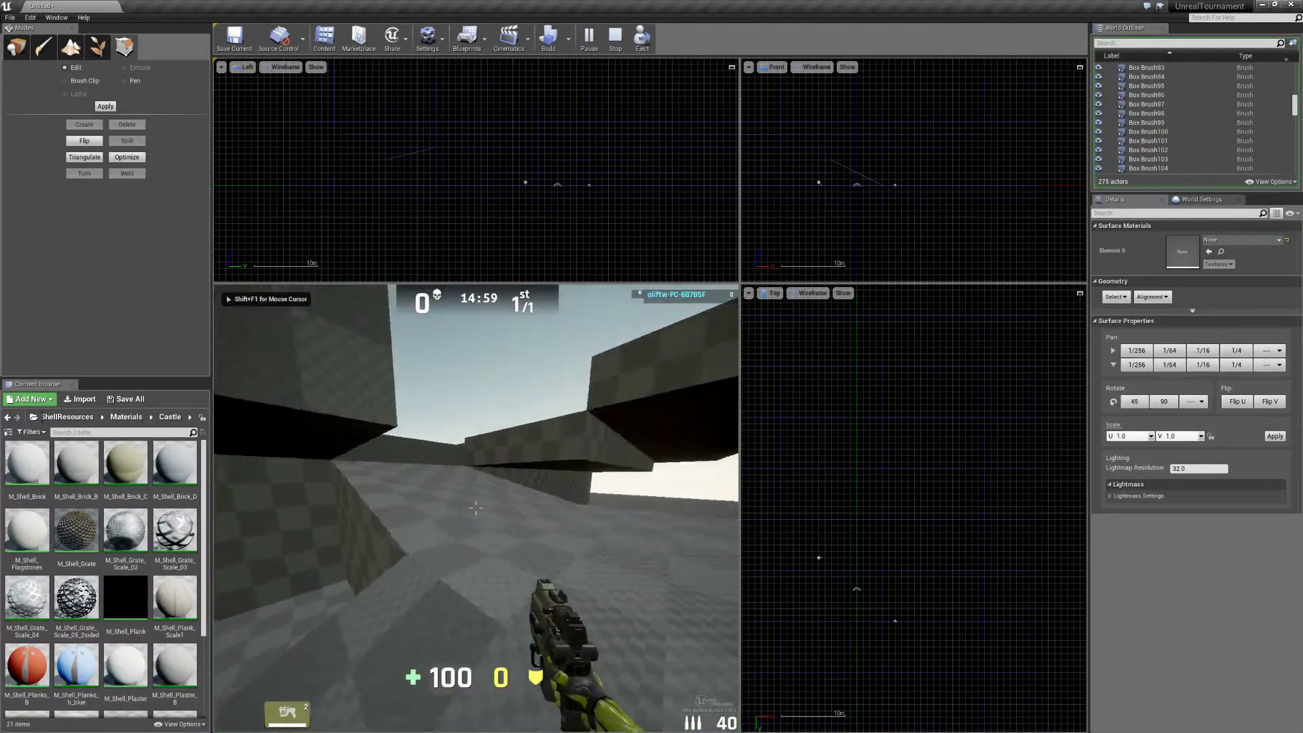
{"action": "key", "text": "w"}
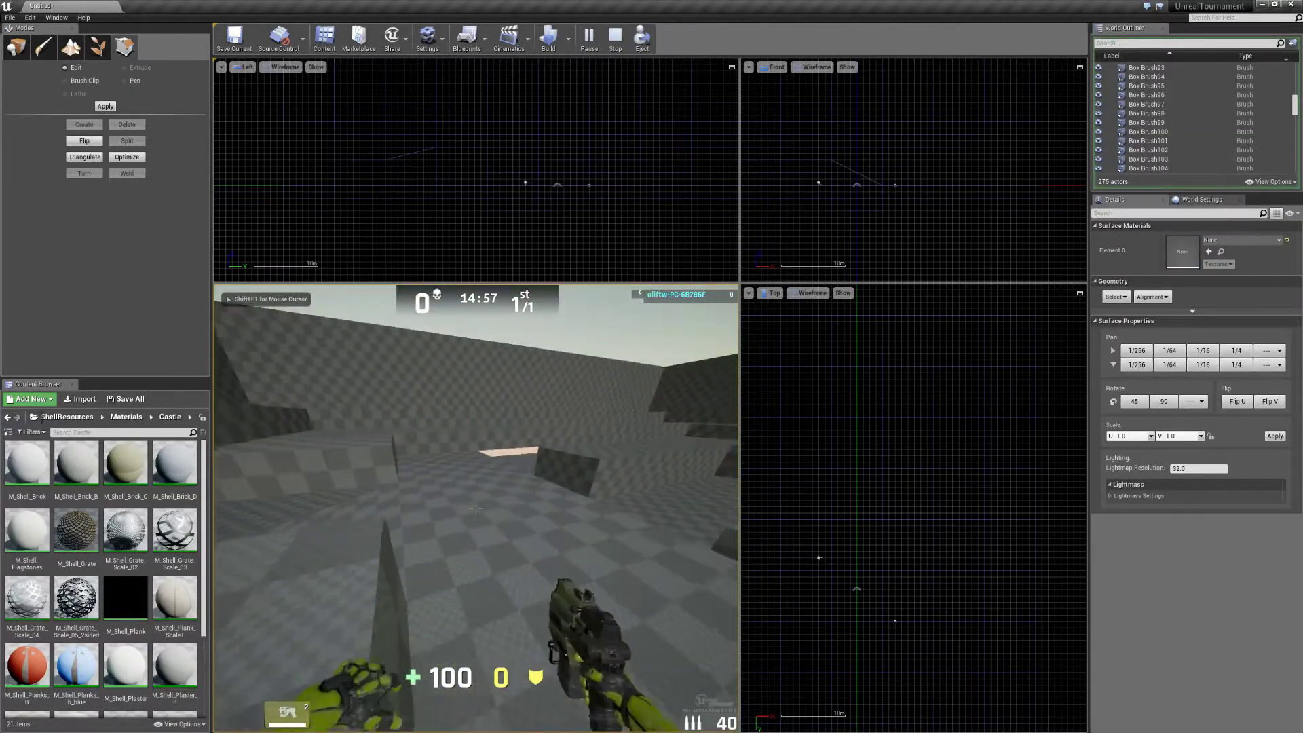
{"action": "key", "text": "w"}
{"action": "key", "text": "w"}
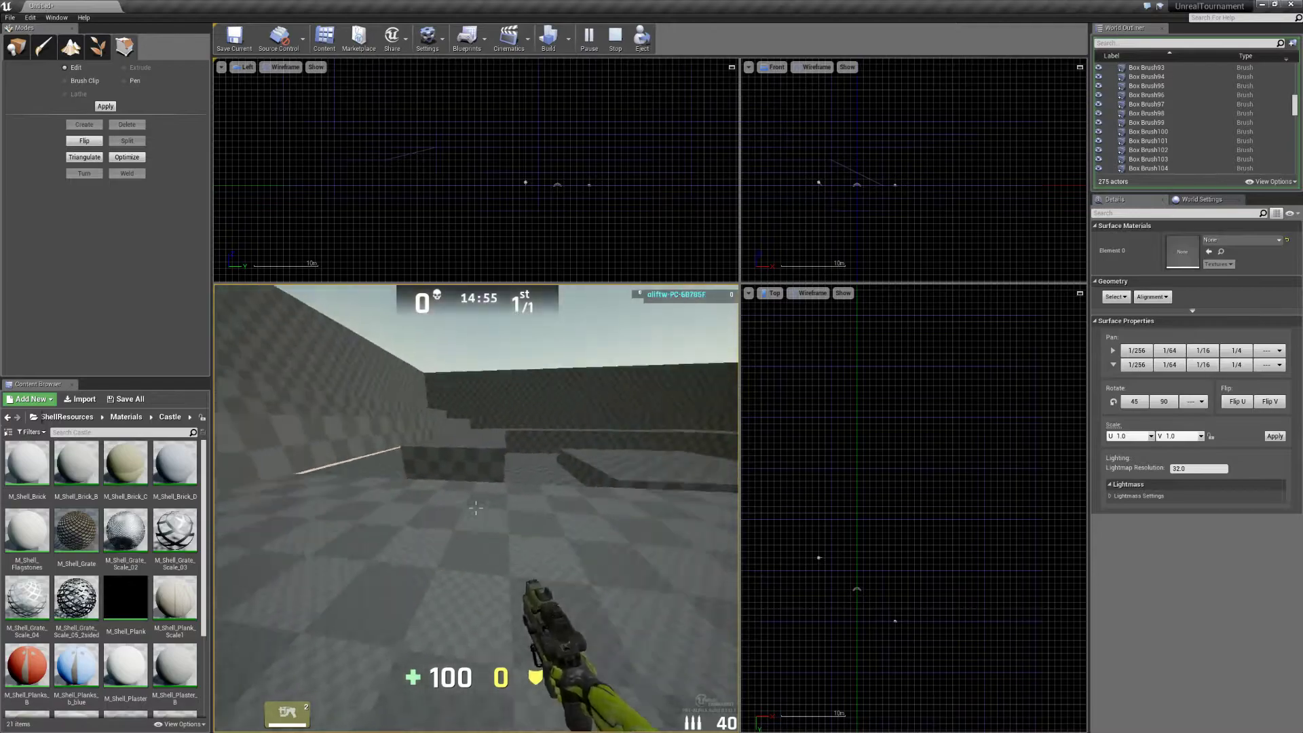
{"action": "key", "text": "space"}
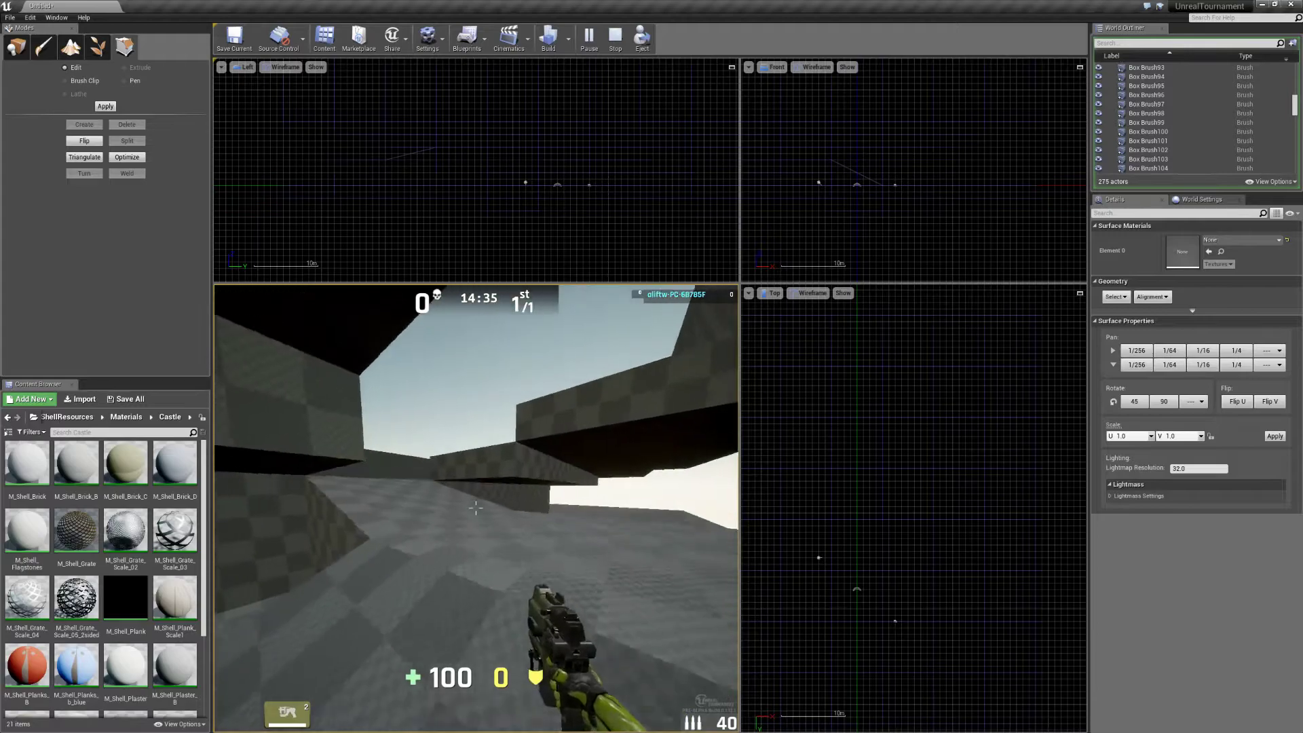
{"action": "key", "text": "w"}
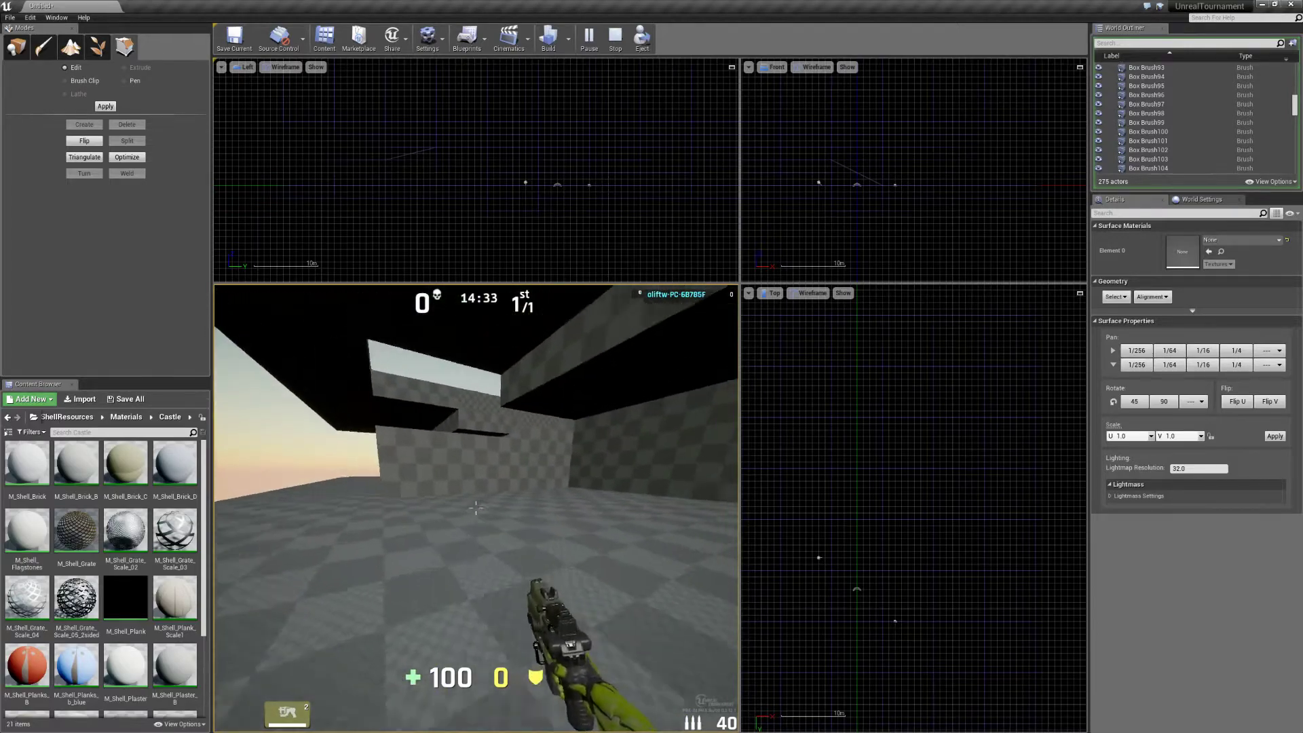
{"action": "key", "text": "w"}
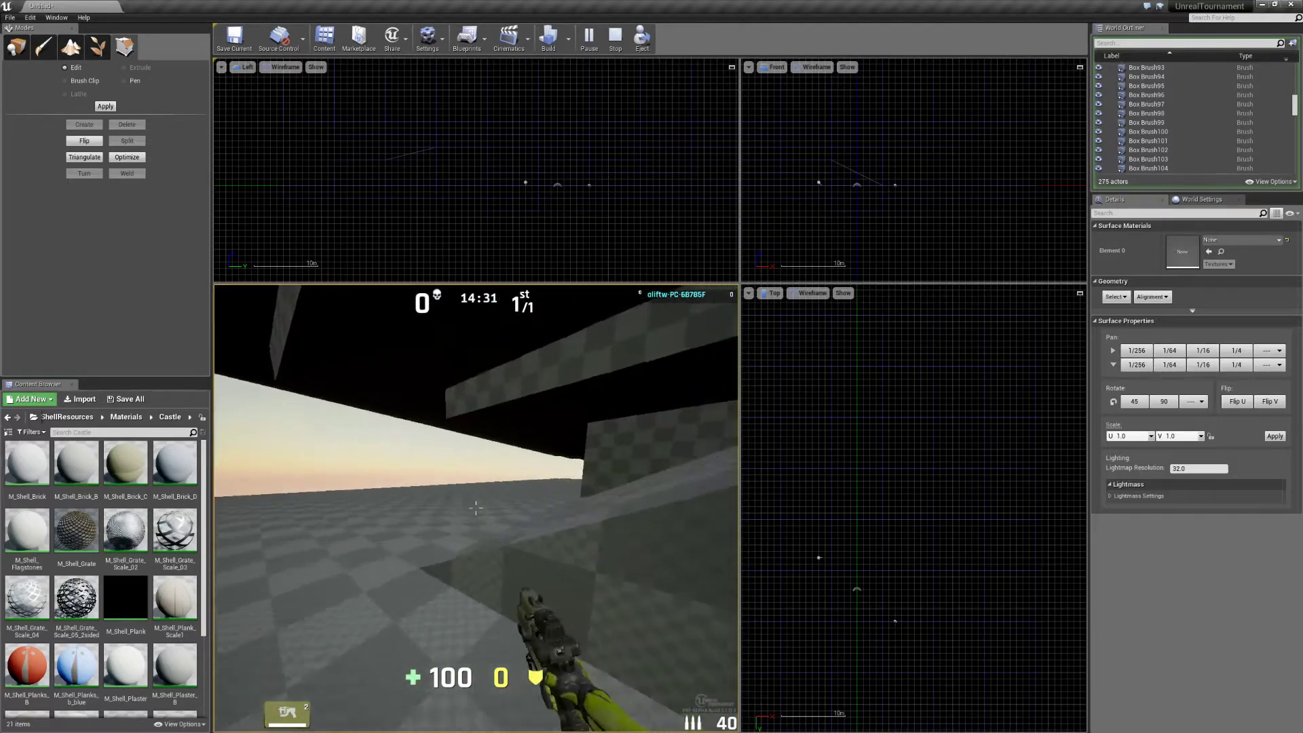
{"action": "key", "text": "Escape"}
Search the placeable actors for "weapon", place a WeaponBase at the head of the ramp and drop it onto the surface.
{"action": "right_click_drag", "start_coordinate": [577, 590], "coordinate": [521, 577]}
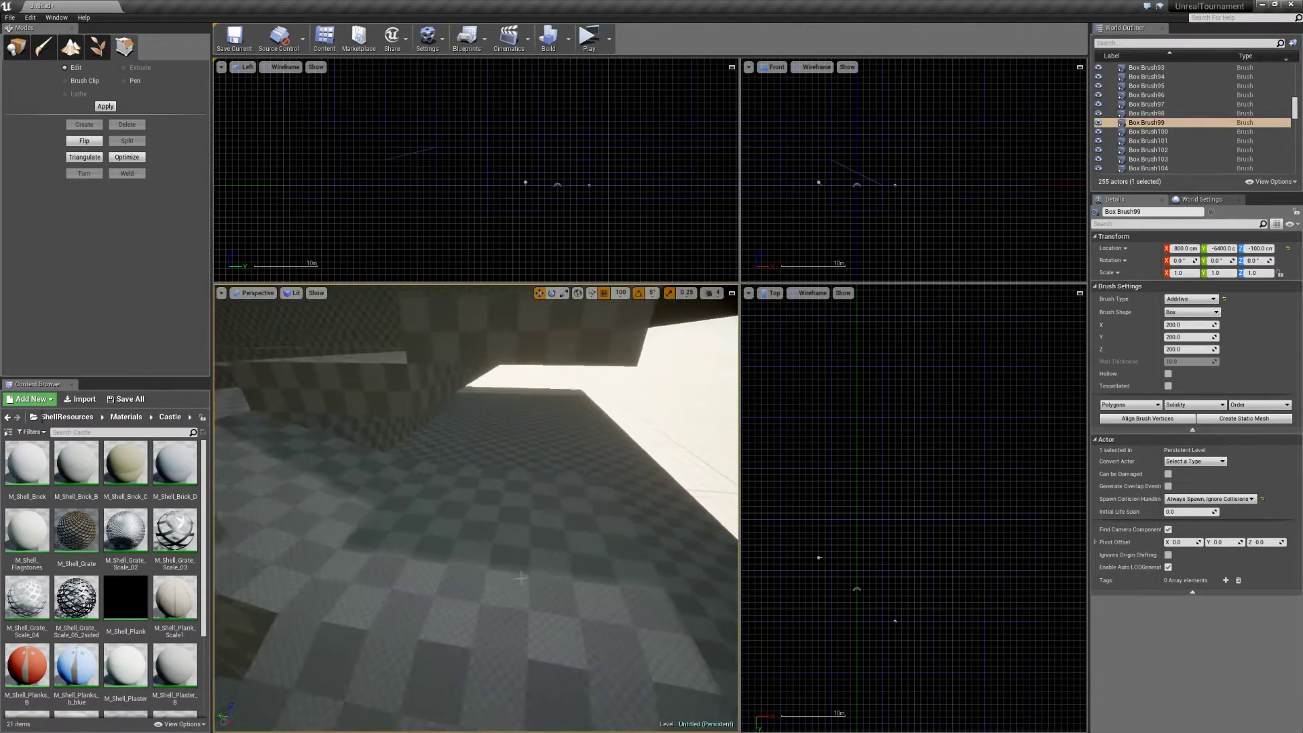
{"action": "left_click", "coordinate": [16, 46]}
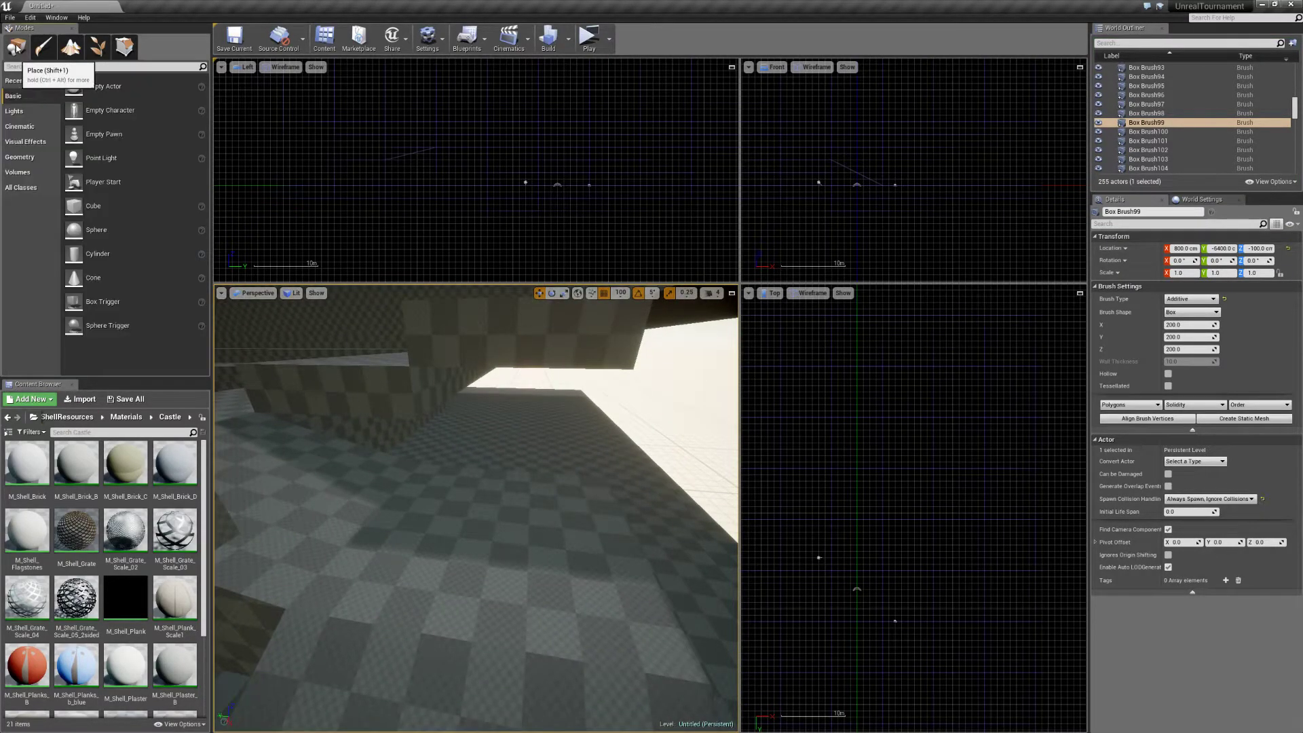
{"action": "left_click", "coordinate": [83, 66]}
{"action": "type", "text": "weapon"}
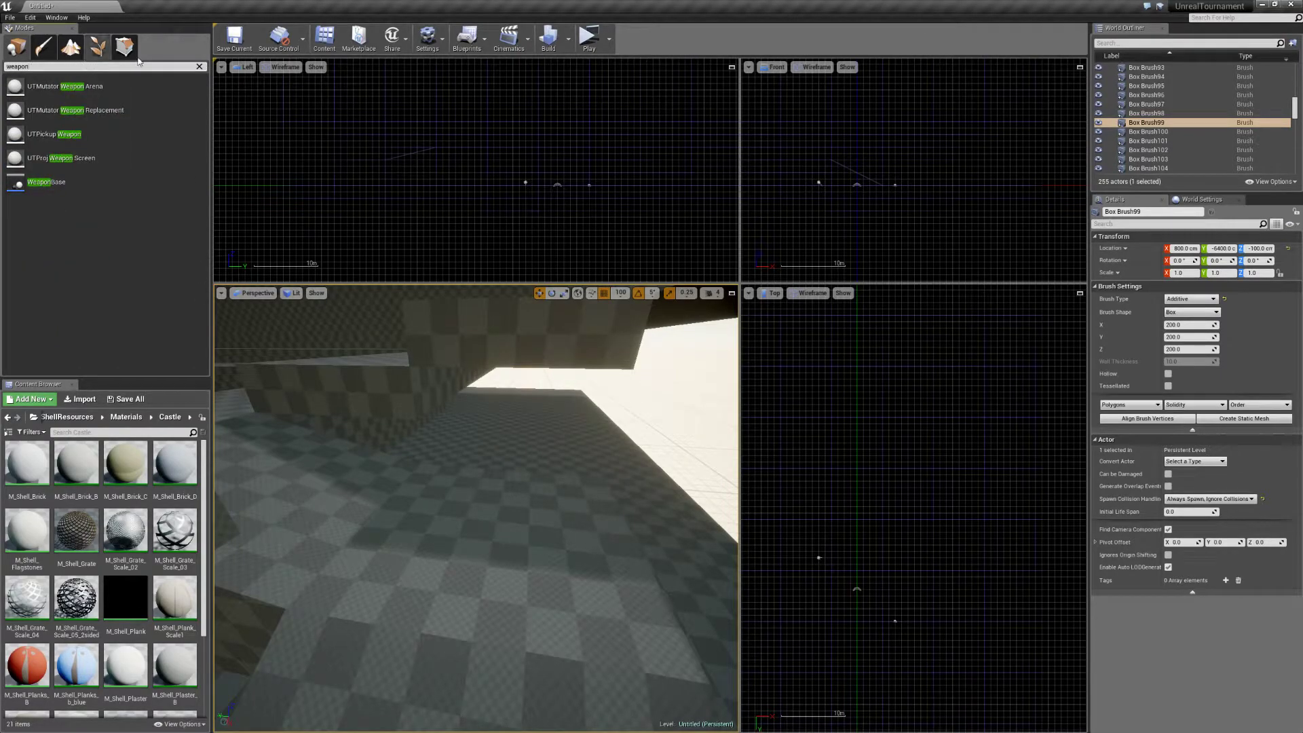
{"action": "left_click_drag", "start_coordinate": [46, 182], "coordinate": [497, 480]}
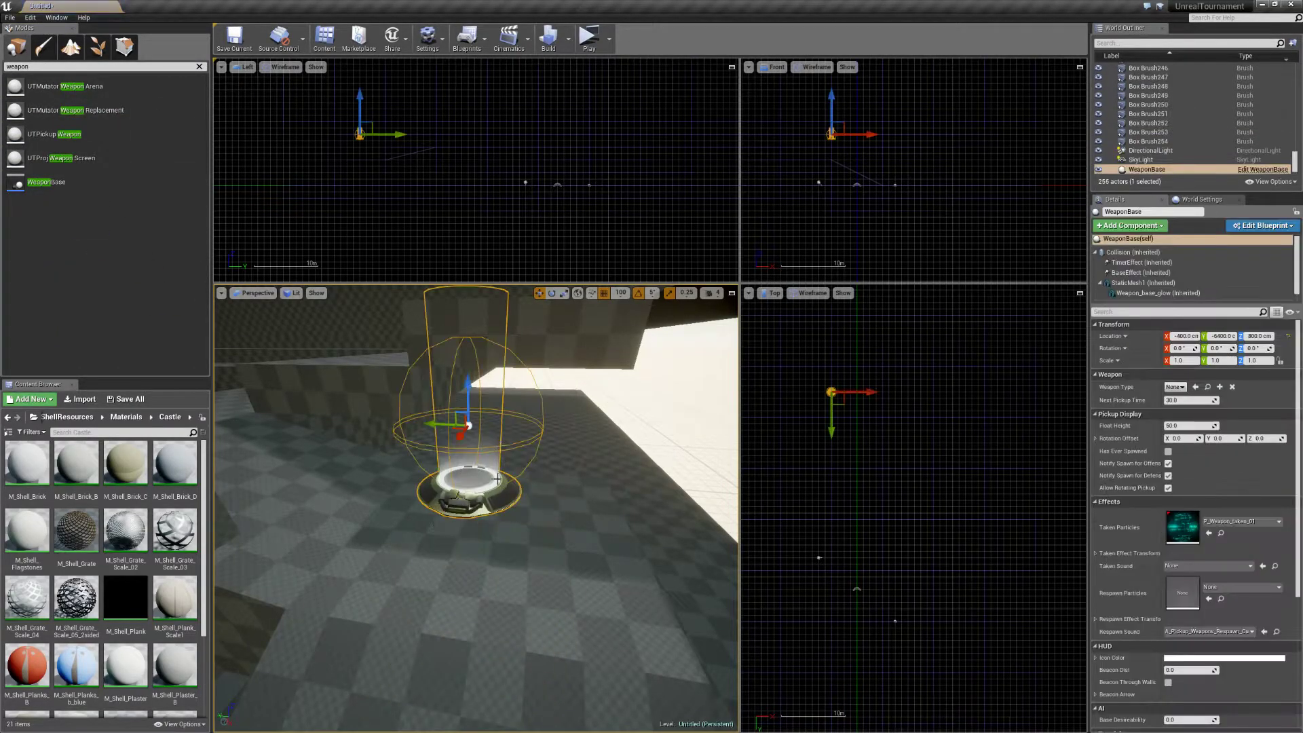
{"action": "key", "text": "End"}
{"action": "key", "text": "End"}
Move the weapon base down onto the lower floor beyond the ramp, at X 700 cm and Y -5600 cm.
{"action": "left_click_drag", "start_coordinate": [460, 653], "coordinate": [497, 546]}
{"action": "right_click_drag", "start_coordinate": [497, 546], "coordinate": [475, 546]}
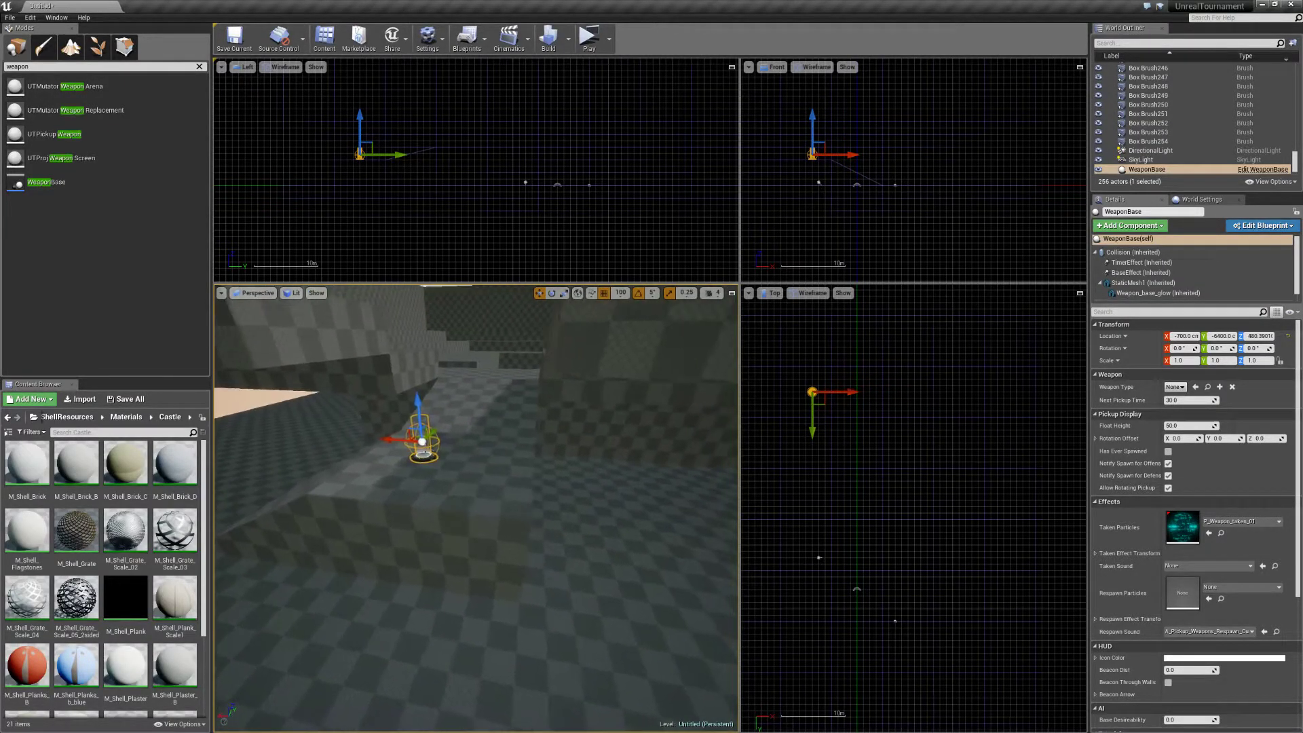
{"action": "left_click_drag", "start_coordinate": [405, 442], "coordinate": [452, 477]}
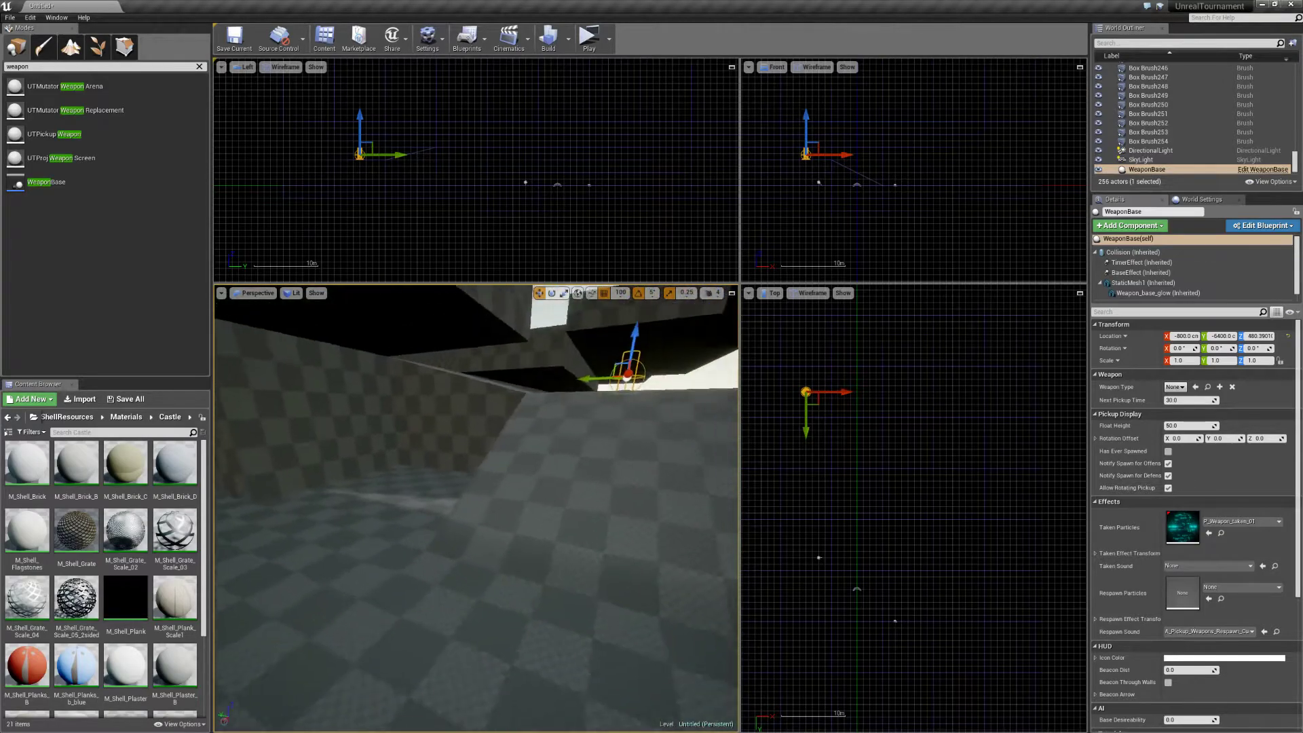
{"action": "right_click_drag", "start_coordinate": [475, 508], "coordinate": [417, 539]}
{"action": "right_click_drag", "start_coordinate": [475, 508], "coordinate": [498, 435]}
{"action": "left_click_drag", "start_coordinate": [513, 433], "coordinate": [428, 603]}
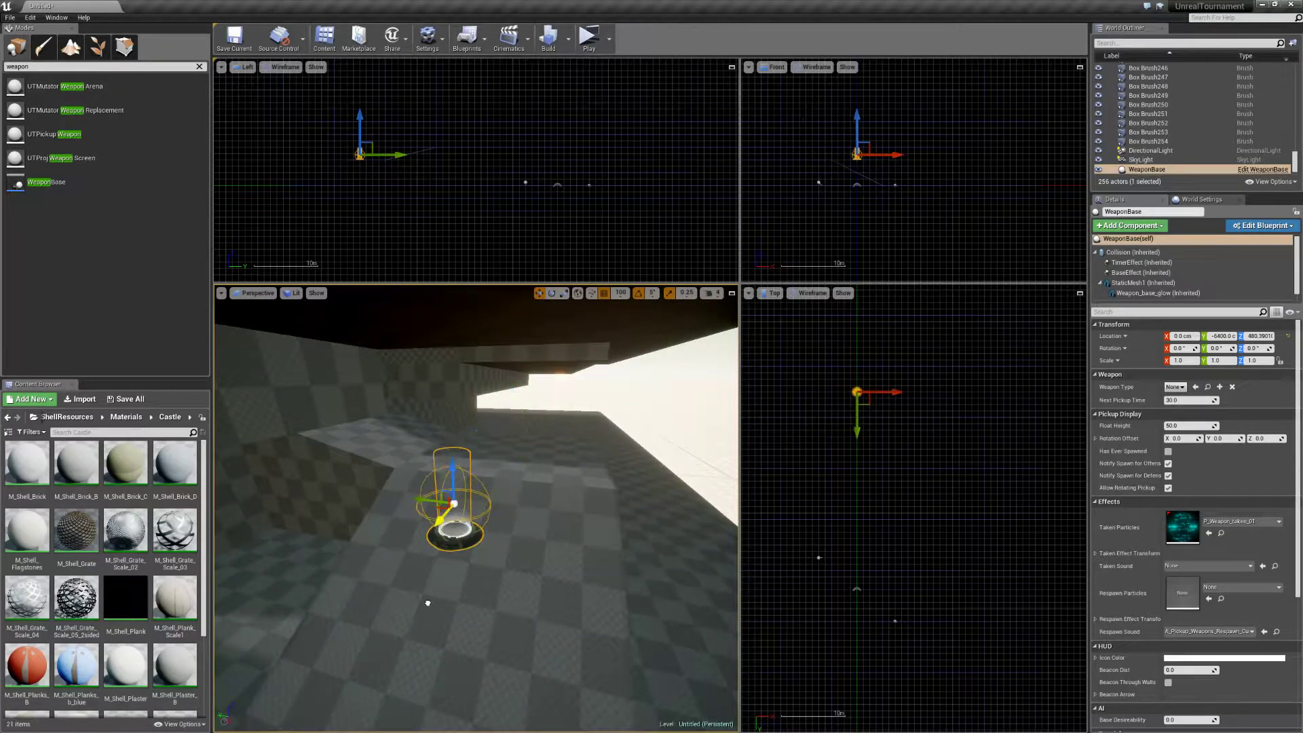
{"action": "right_click_drag", "start_coordinate": [431, 500], "coordinate": [716, 483]}
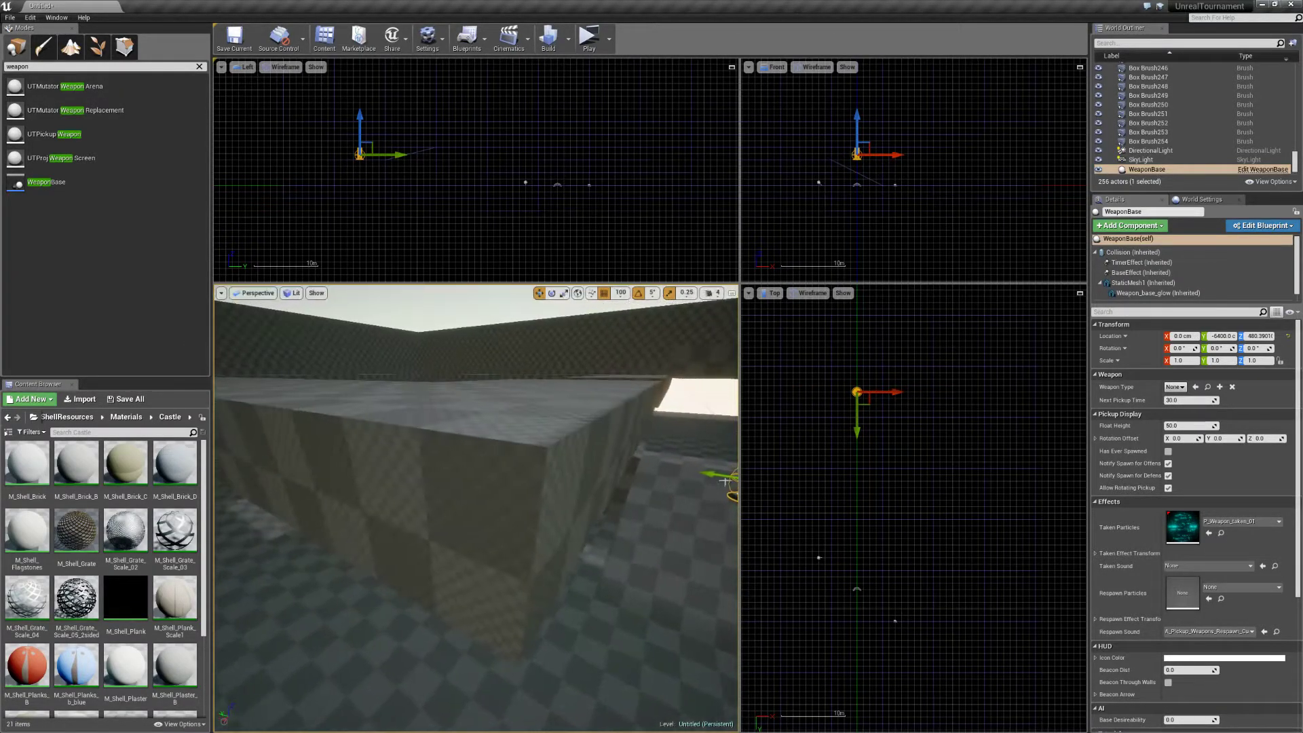
{"action": "left_click_drag", "start_coordinate": [709, 474], "coordinate": [516, 462], "text": "shift"}
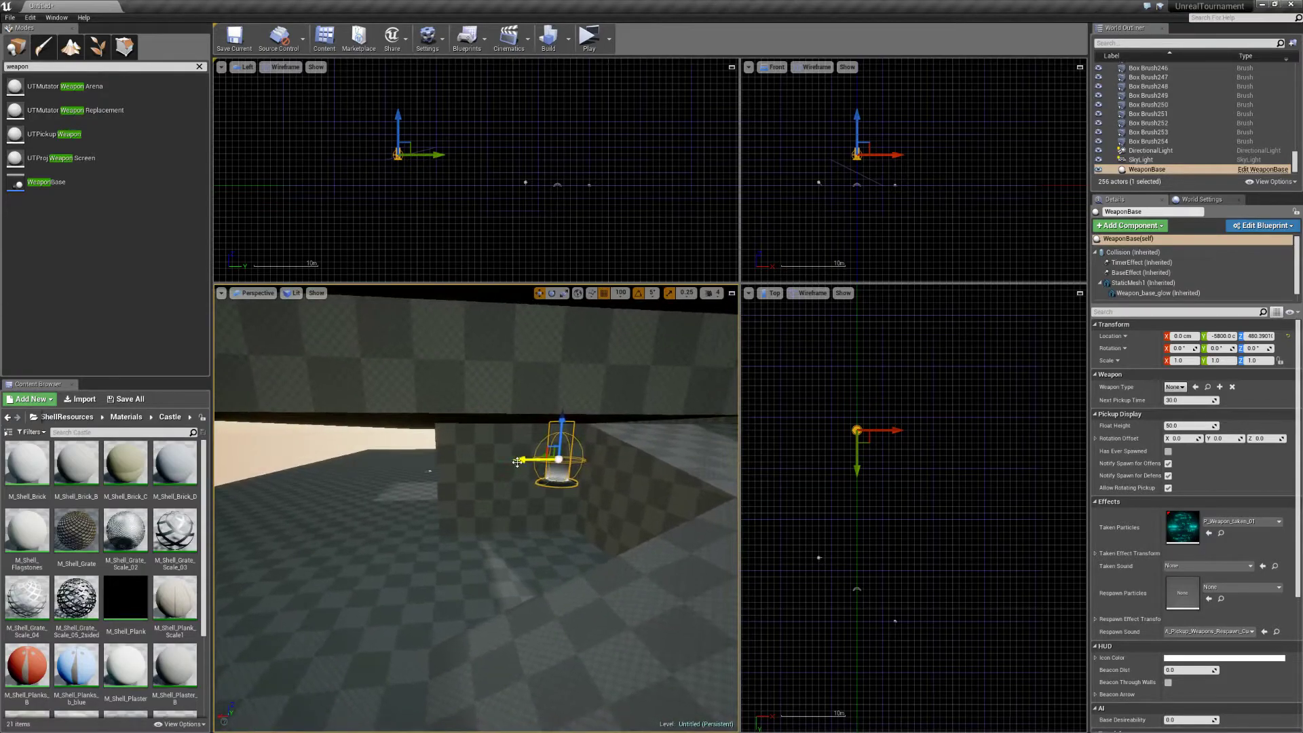
{"action": "key", "text": "End"}
{"action": "right_click_drag", "start_coordinate": [378, 584], "coordinate": [557, 570]}
{"action": "left_click_drag", "start_coordinate": [365, 531], "coordinate": [332, 537]}
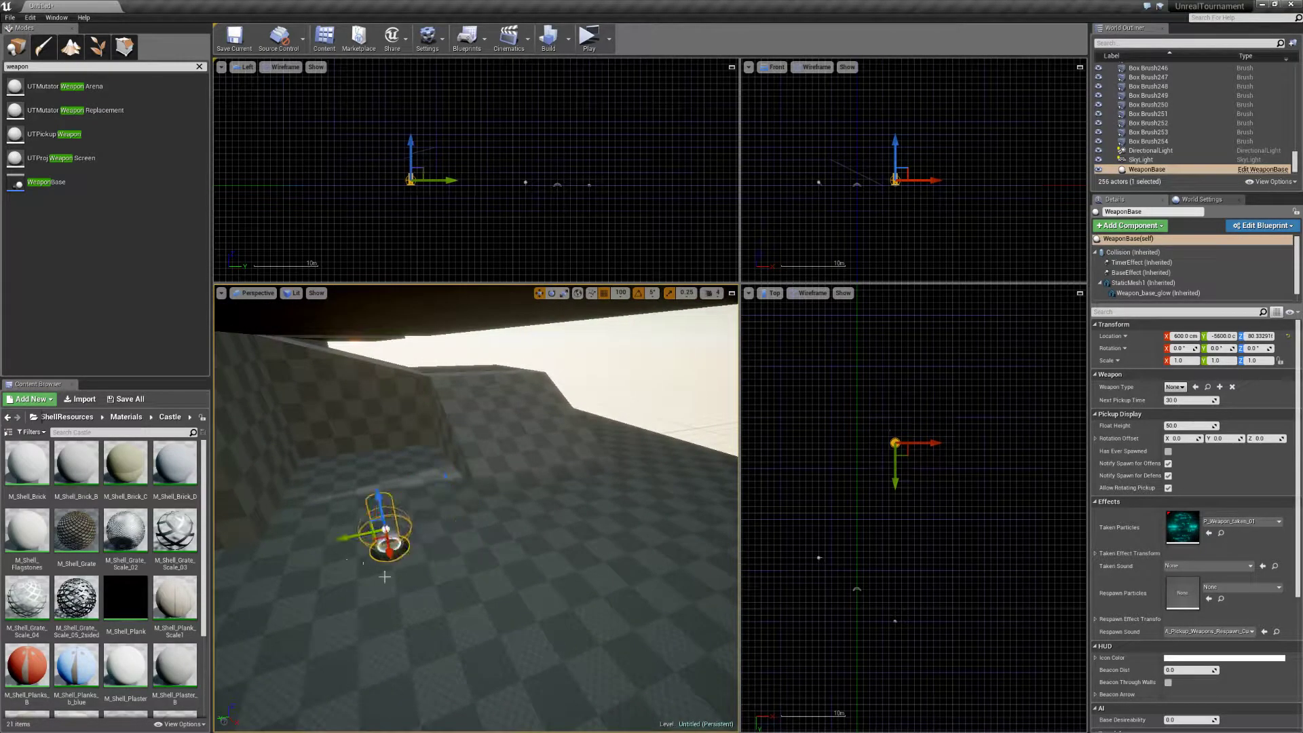
{"action": "left_click_drag", "start_coordinate": [391, 577], "coordinate": [396, 605]}
Search the placeable actors for "star" and place a player start on the lower floor at X 0 cm, Y -5600 cm.
{"action": "right_click_drag", "start_coordinate": [397, 605], "coordinate": [441, 543]}
{"action": "left_click", "coordinate": [69, 68]}
{"action": "double_click", "coordinate": [66, 66]}
{"action": "type", "text": "star"}
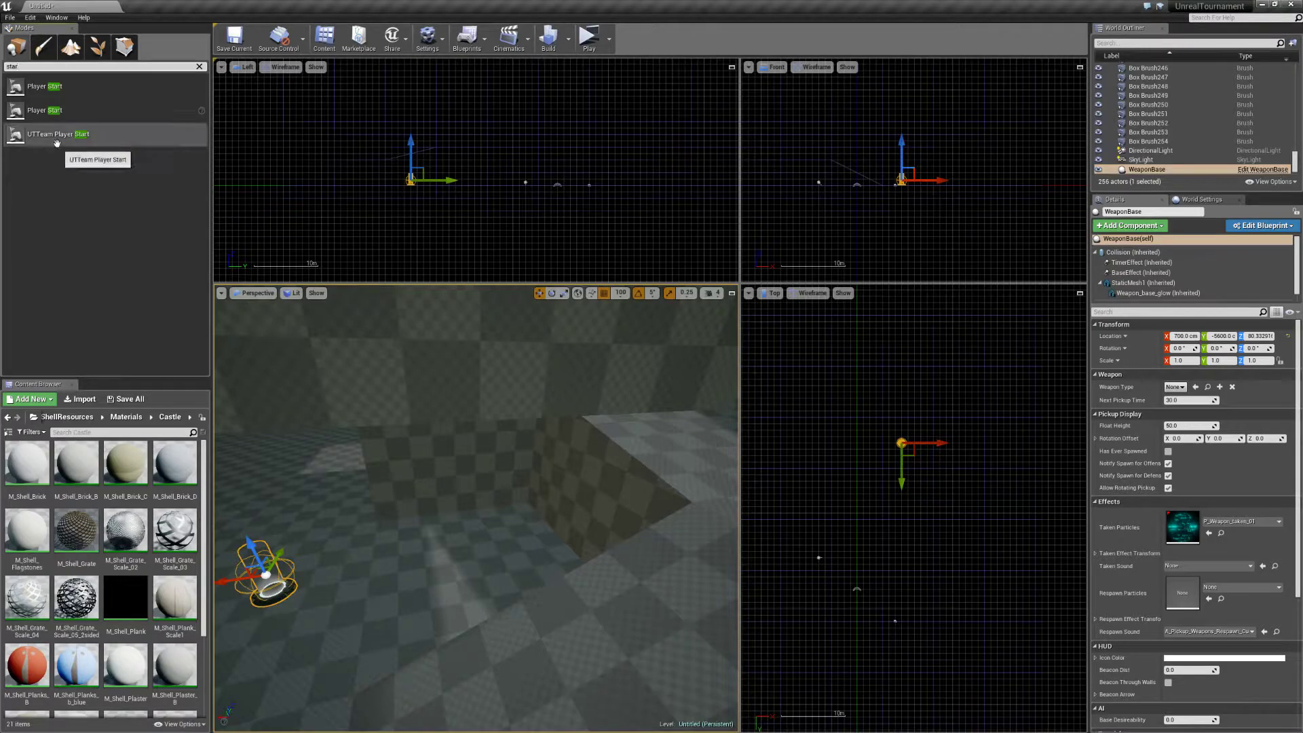
{"action": "left_click_drag", "start_coordinate": [58, 140], "coordinate": [478, 566]}
Switch the transform gizmo to rotation and align the player start to face the weapon base.
{"action": "mouse_move", "coordinate": [475, 572]}
{"action": "right_mouse_down"}
{"action": "mouse_move", "coordinate": [583, 543]}
{"action": "mouse_move", "coordinate": [491, 559]}
{"action": "right_mouse_up"}
{"action": "key", "text": "space"}
{"action": "key", "text": "space"}
{"action": "key", "text": "space"}
{"action": "key", "text": "space"}
{"action": "key", "text": "space"}
{"action": "key", "text": "space"}
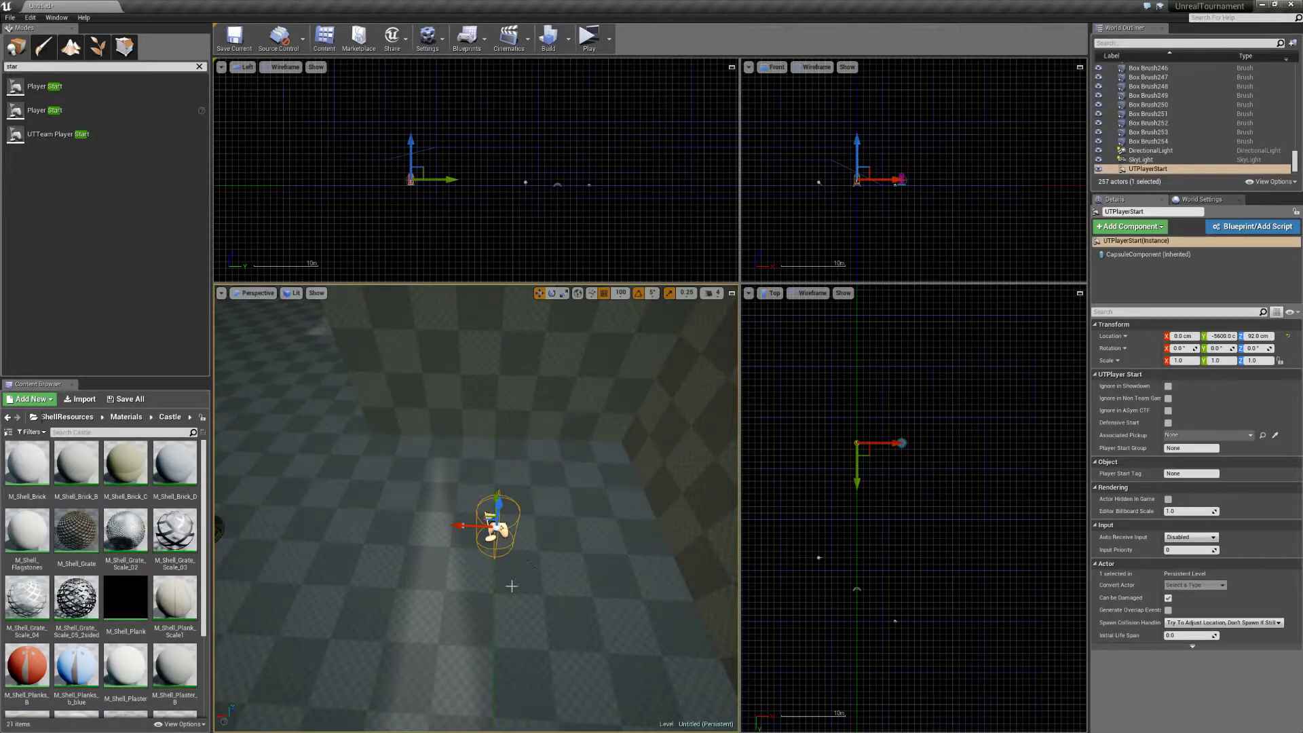
{"action": "key", "text": "space"}
{"action": "key", "text": "space"}
{"action": "key", "text": "space"}
{"action": "key", "text": "space"}
{"action": "mouse_move", "coordinate": [473, 572]}
{"action": "left_mouse_down"}
{"action": "mouse_move", "coordinate": [431, 536]}
{"action": "mouse_move", "coordinate": [477, 582]}
{"action": "left_mouse_up"}
{"action": "mouse_move", "coordinate": [476, 582]}
{"action": "right_mouse_down"}
{"action": "mouse_move", "coordinate": [353, 557]}
{"action": "mouse_move", "coordinate": [380, 577]}
{"action": "mouse_move", "coordinate": [339, 556]}
{"action": "mouse_move", "coordinate": [407, 515]}
{"action": "mouse_move", "coordinate": [476, 582]}
{"action": "right_mouse_up"}
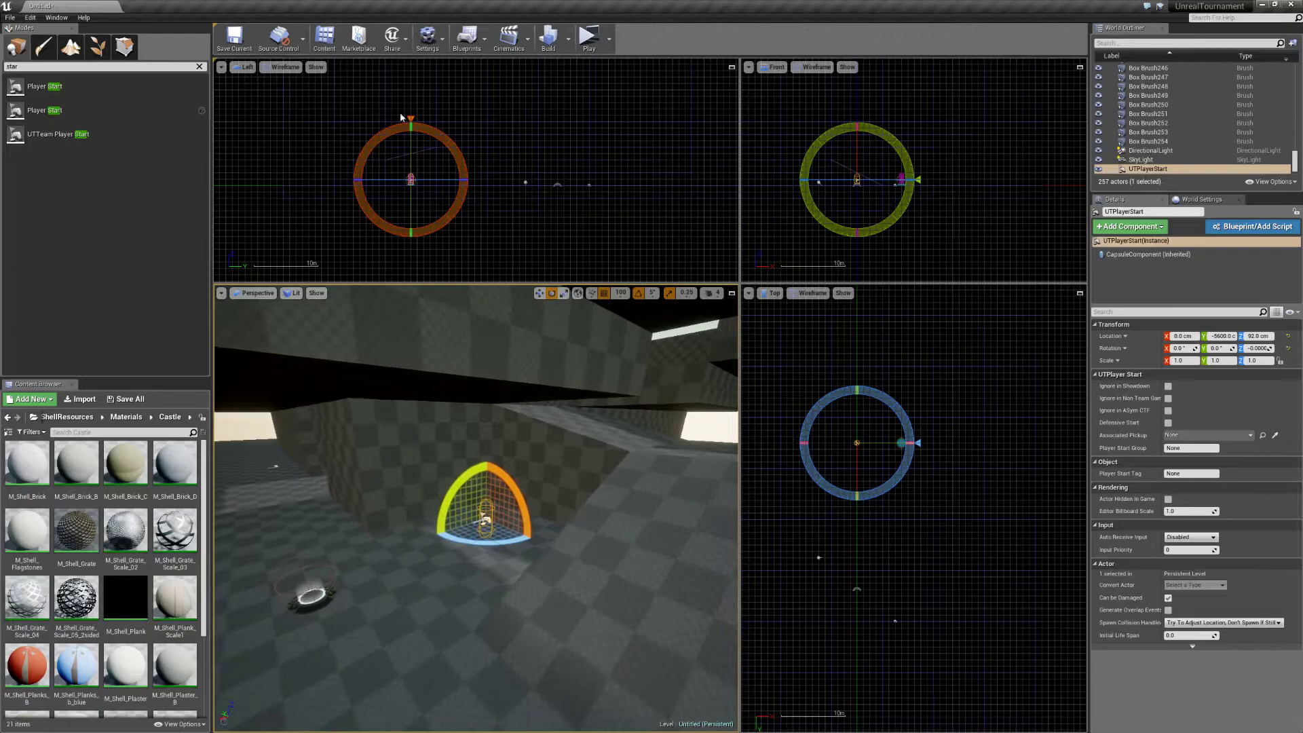
Play the level in a standalone preview to check the player's spawn position and facing, and stop it.
{"action": "left_click", "coordinate": [590, 40]}
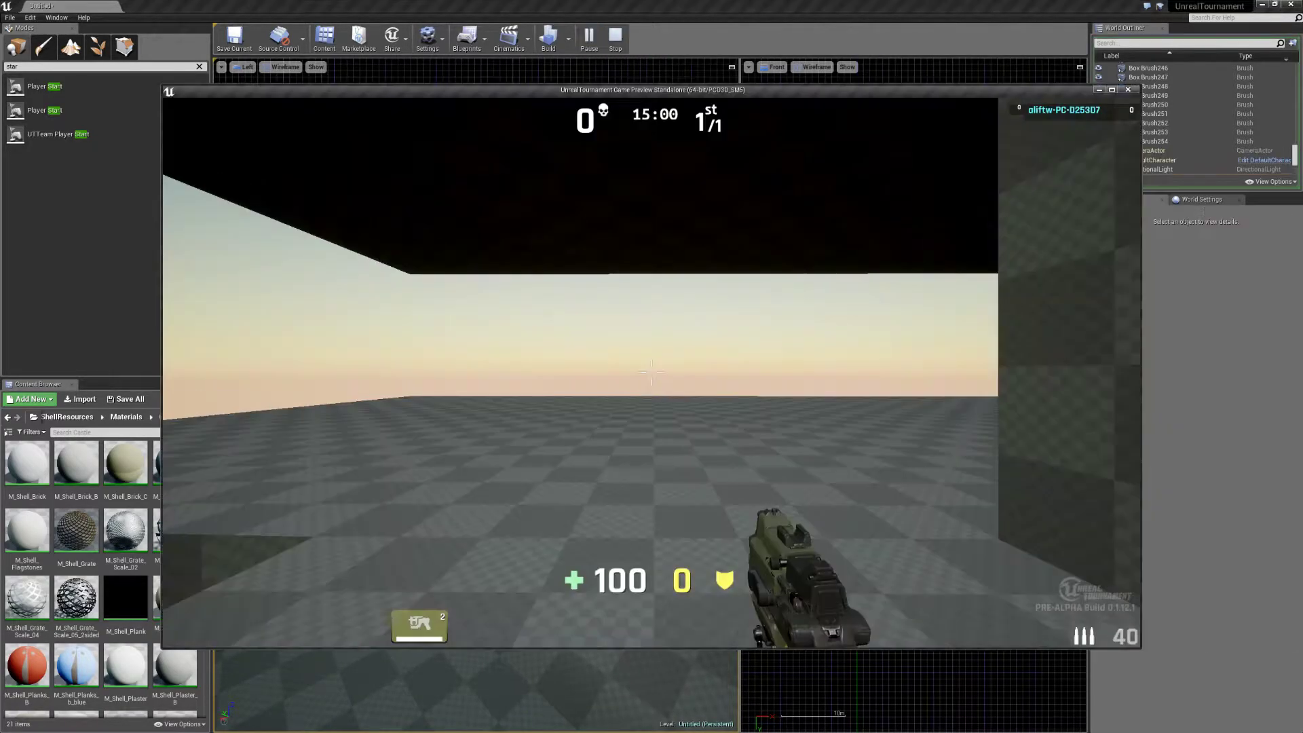
{"action": "key", "text": "w"}
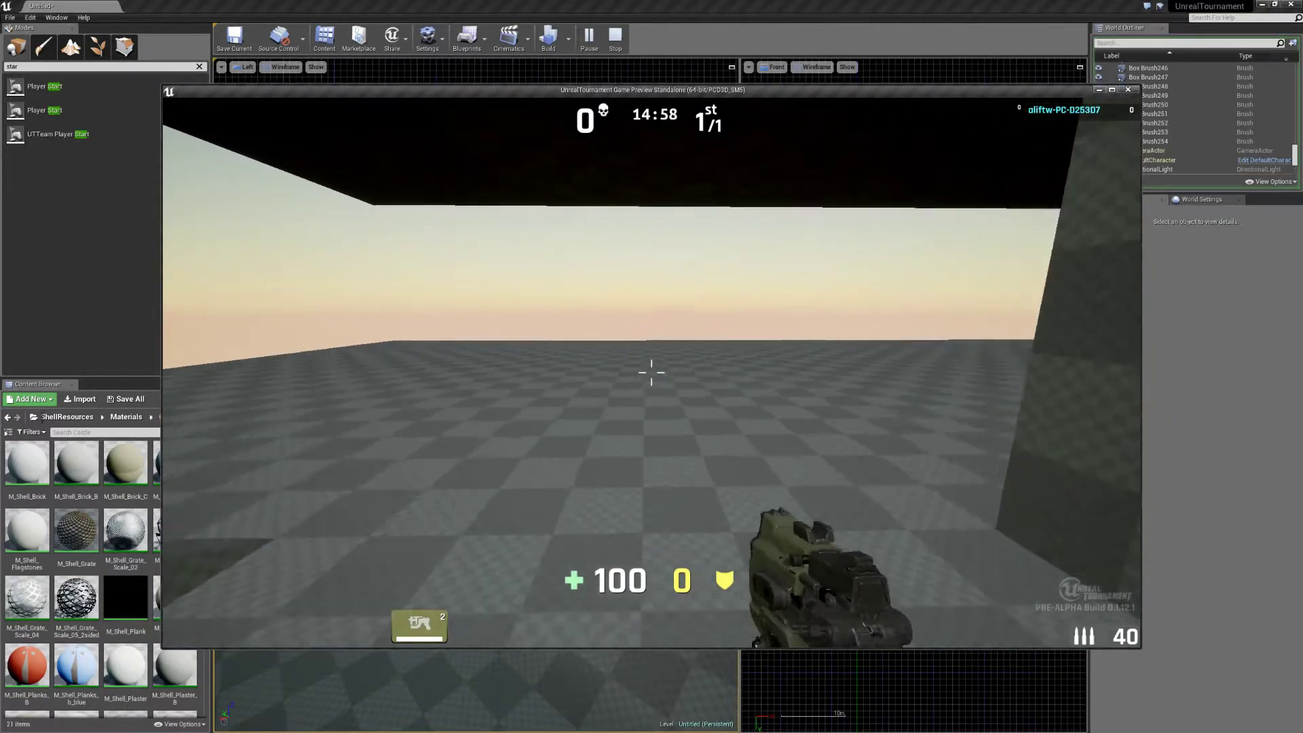
{"action": "key", "text": "Escape"}
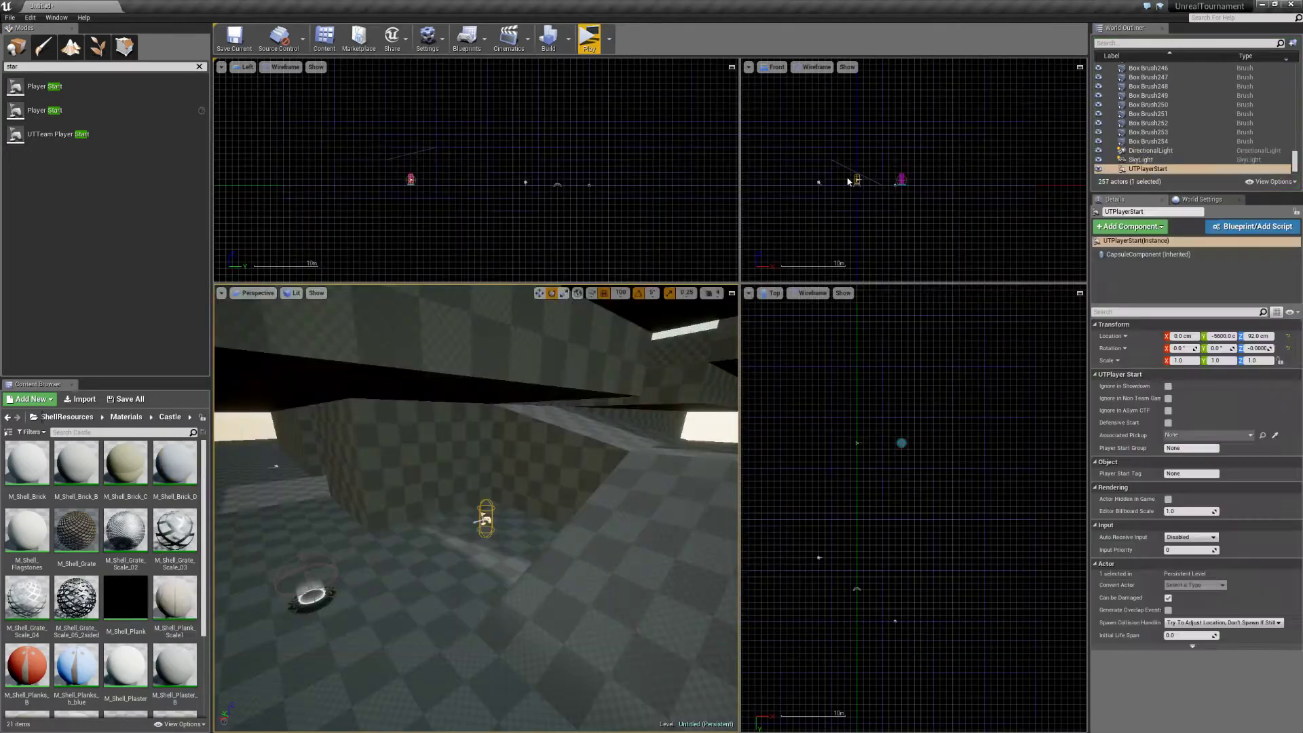
Select the weapon base and set its Weapon Type to ShockRifle.
{"action": "left_click", "coordinate": [505, 553]}
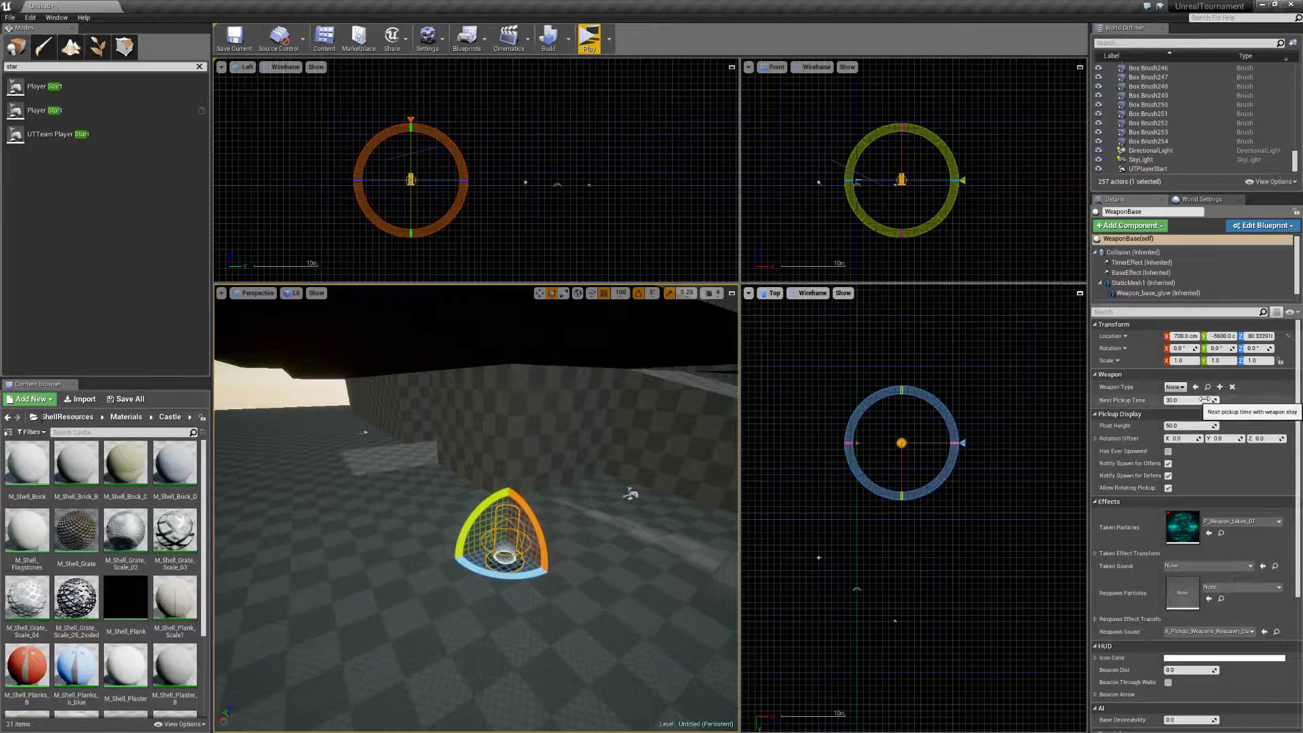
{"action": "left_click", "coordinate": [1177, 387]}
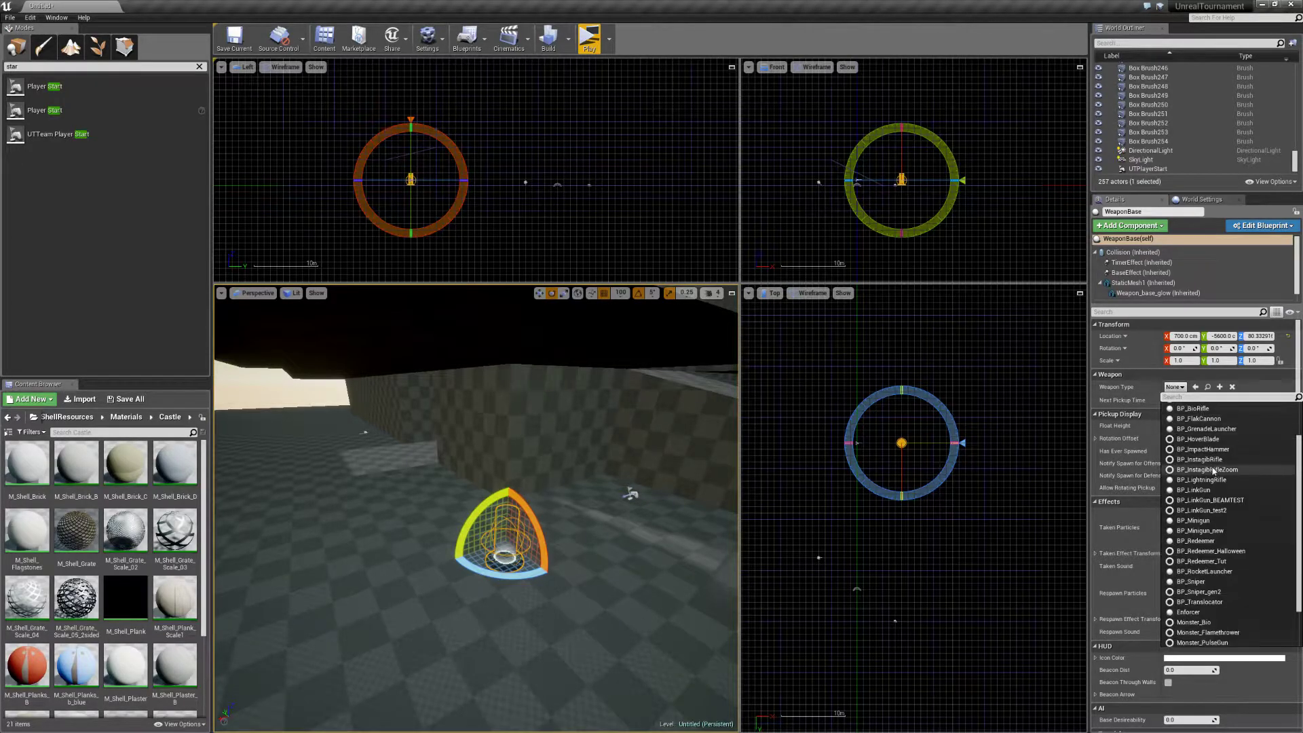
{"action": "left_click", "coordinate": [1205, 623]}
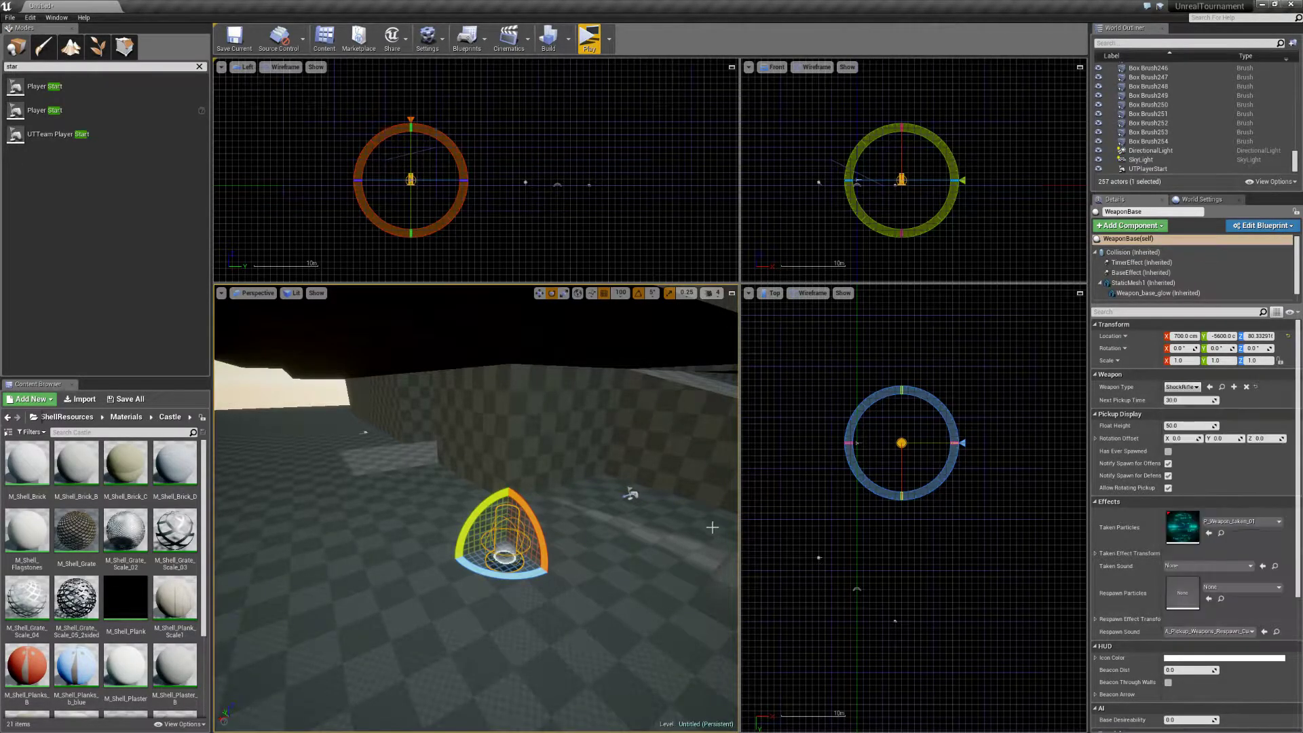
Play the level, pick up the shock rifle from its base, fire it to test it, and stop the preview.
{"action": "left_click", "coordinate": [589, 38]}
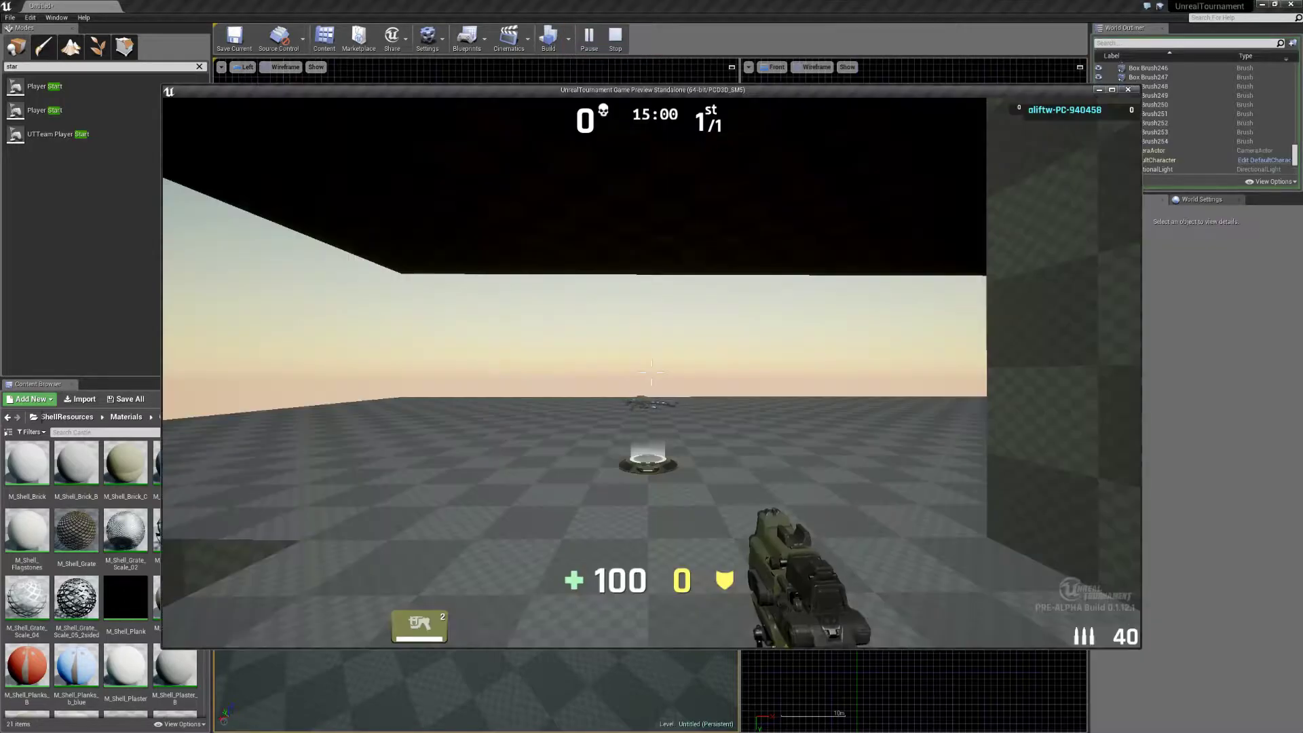
{"action": "key", "text": "w"}
{"action": "right_click", "coordinate": [651, 372]}
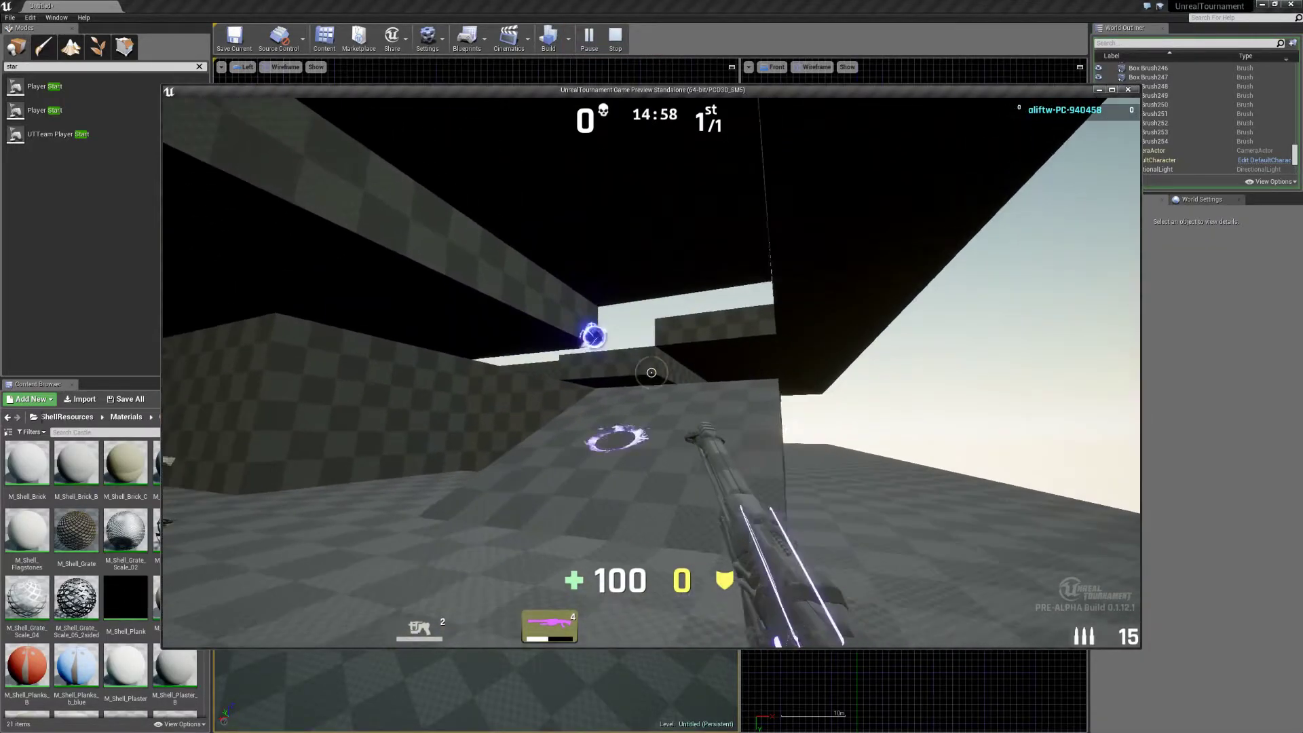
{"action": "left_click", "coordinate": [651, 372]}
{"action": "key", "text": "Escape"}
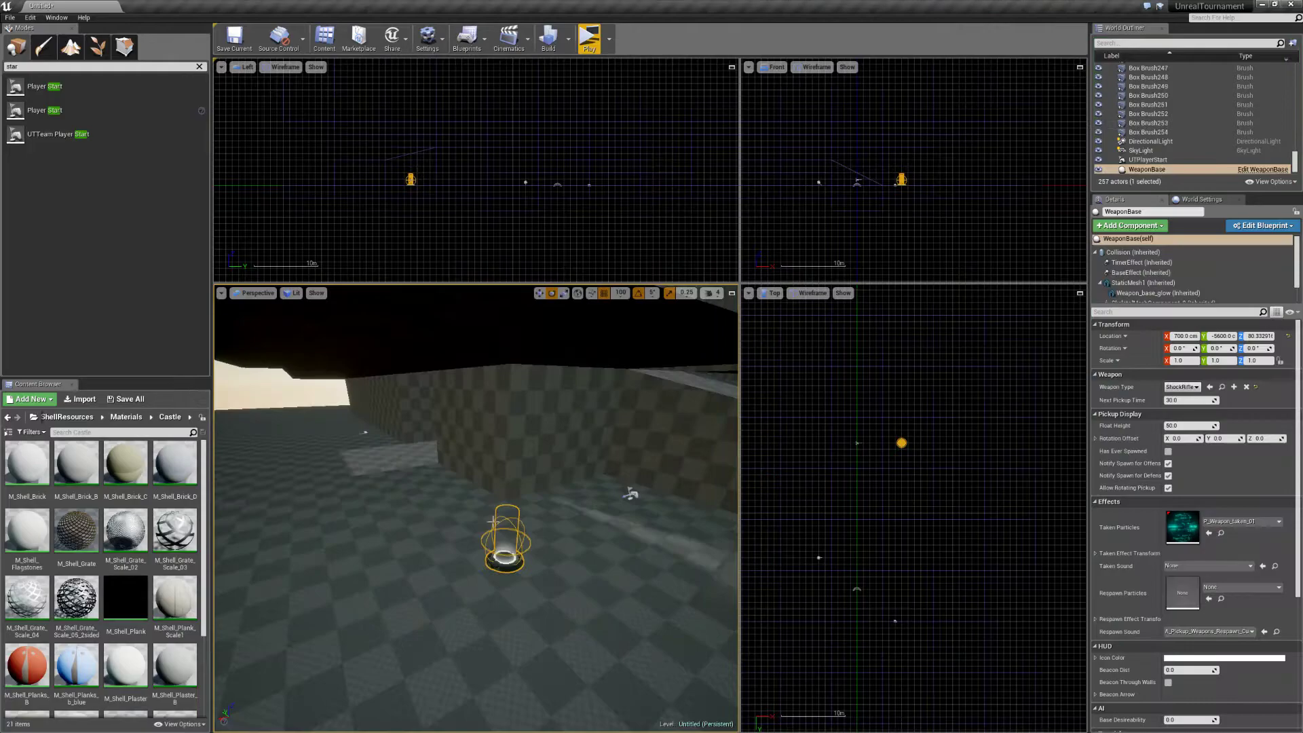
Try deleting a single box brush from the checkered floor, and undo the deletion.
{"action": "right_click_drag", "start_coordinate": [651, 372], "coordinate": [733, 372]}
{"action": "right_click_drag", "start_coordinate": [475, 508], "coordinate": [272, 479]}
{"action": "key", "text": "w"}
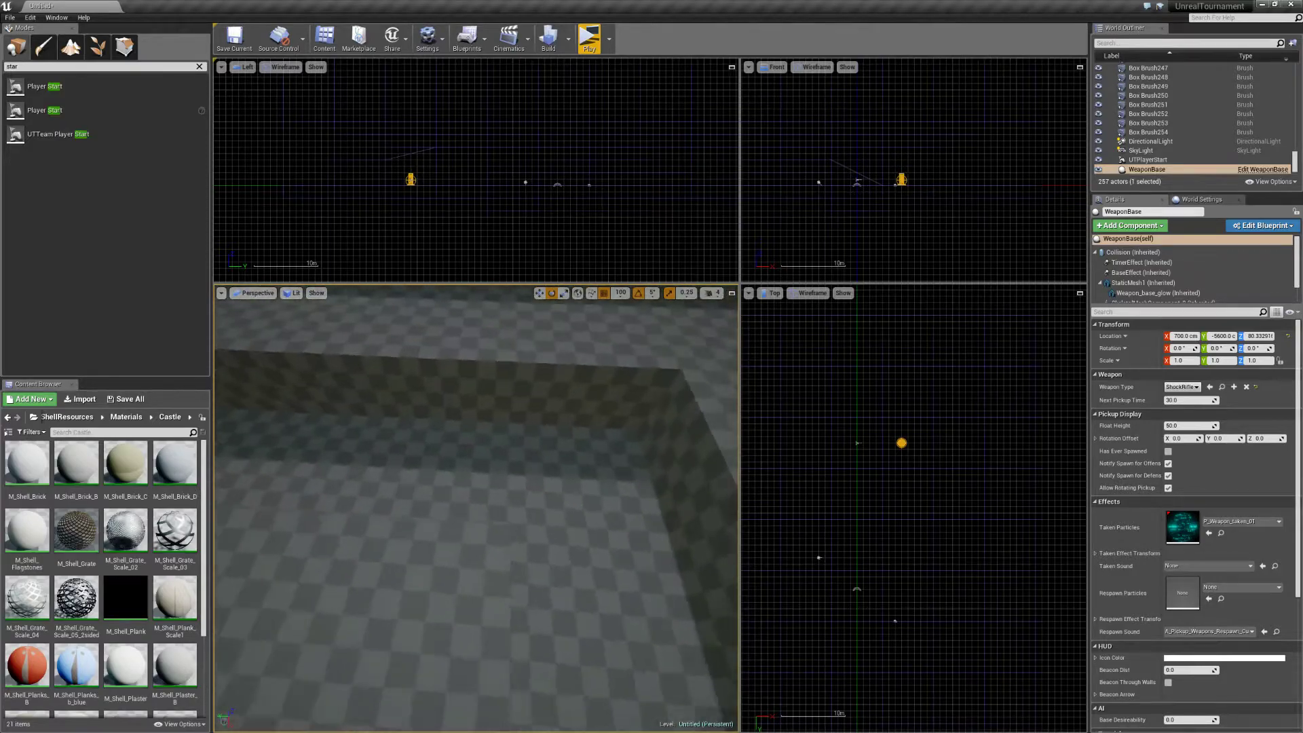
{"action": "left_click", "coordinate": [415, 482]}
{"action": "right_click_drag", "start_coordinate": [415, 482], "coordinate": [416, 482]}
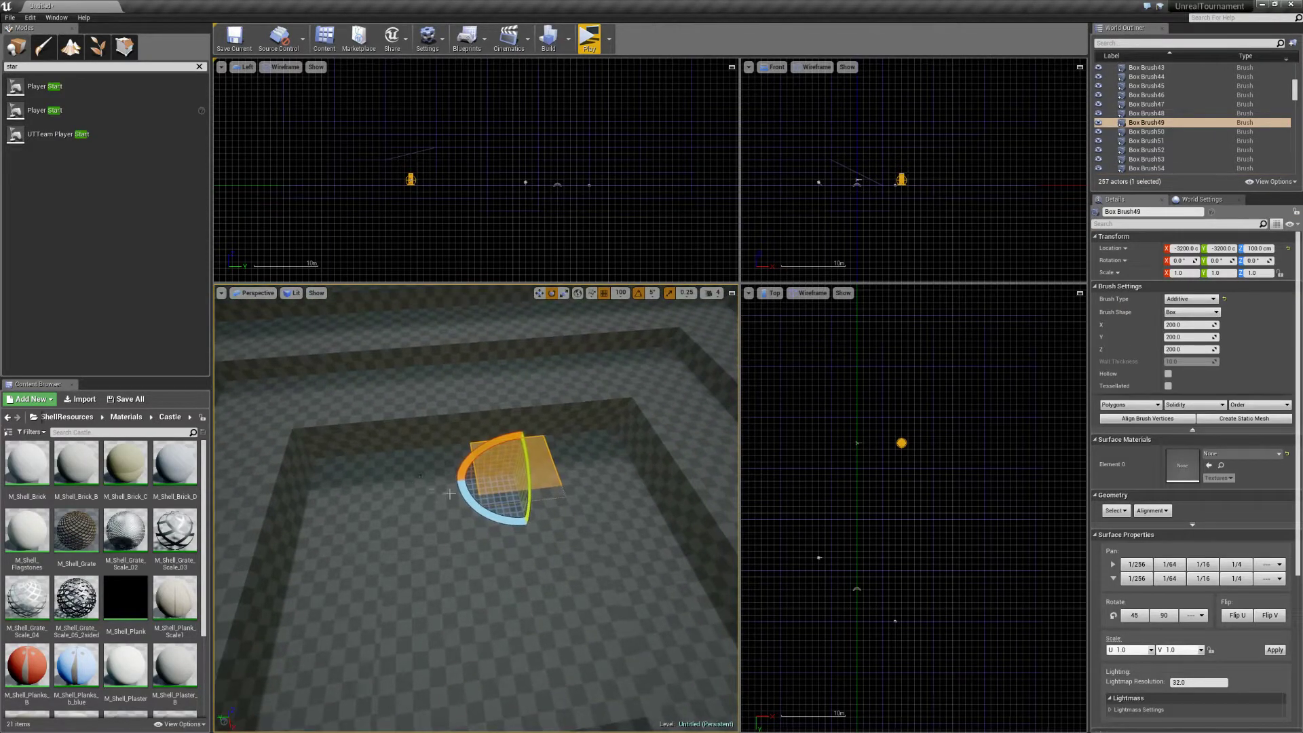
{"action": "left_click", "coordinate": [448, 490]}
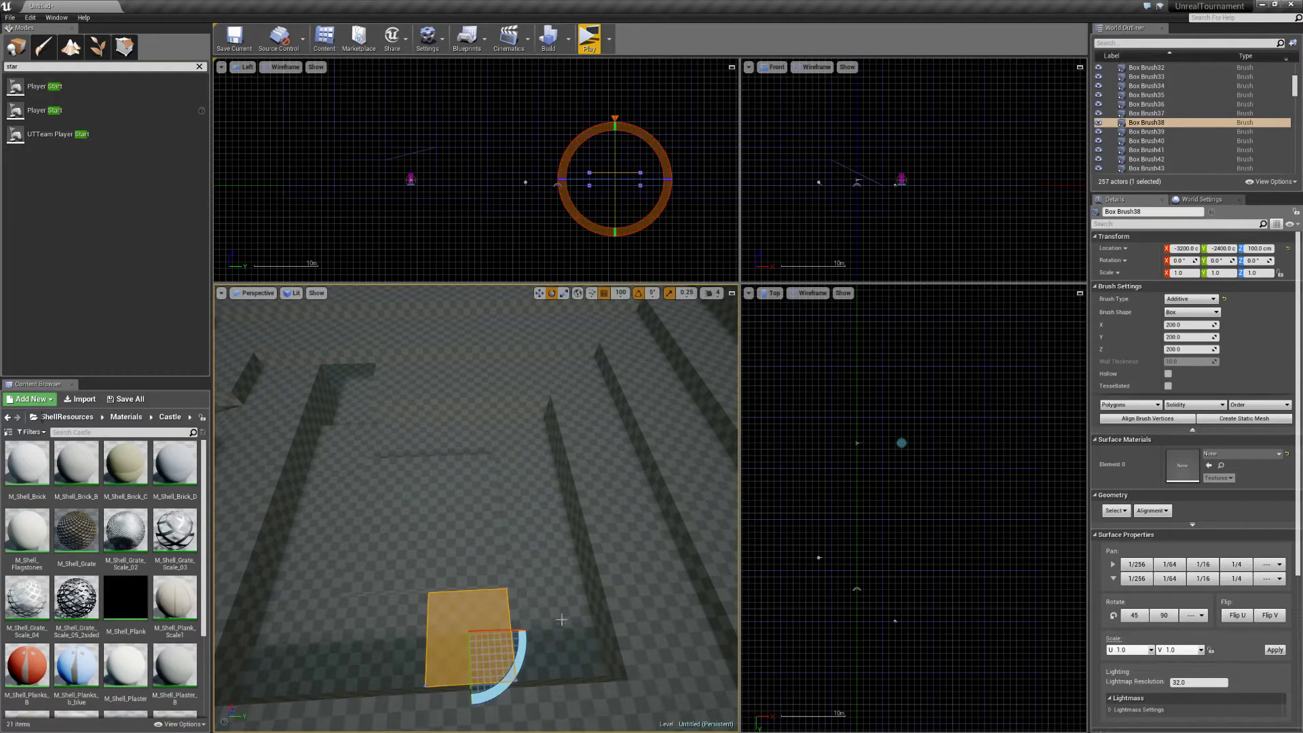
{"action": "left_click", "coordinate": [565, 572]}
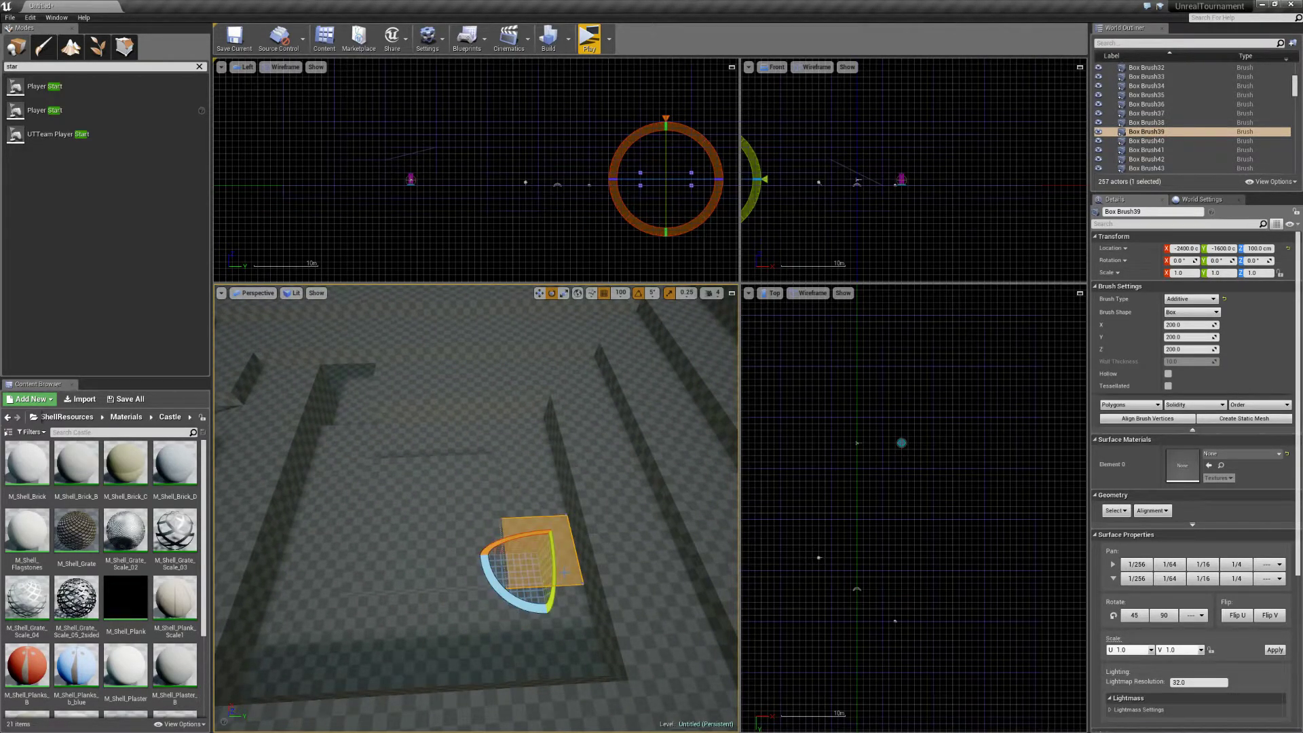
{"action": "key", "text": "Delete"}
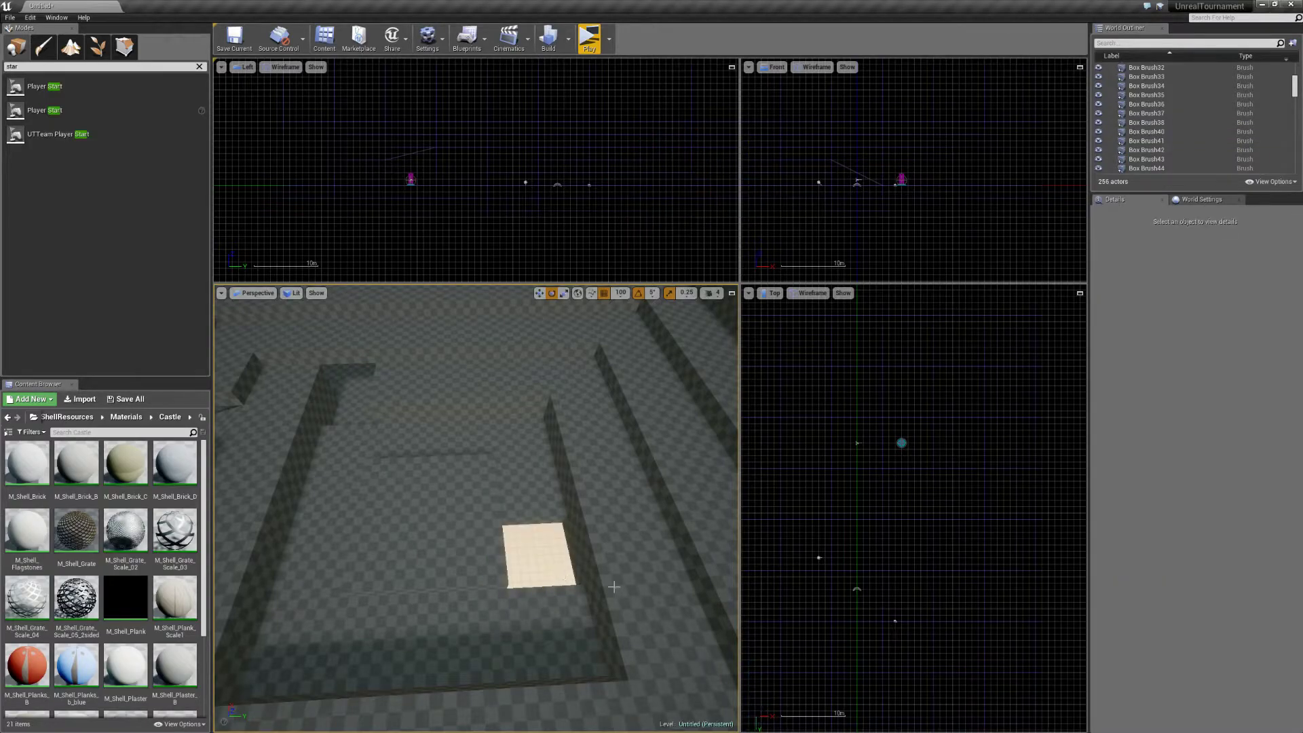
{"action": "key", "text": "ctrl+z"}
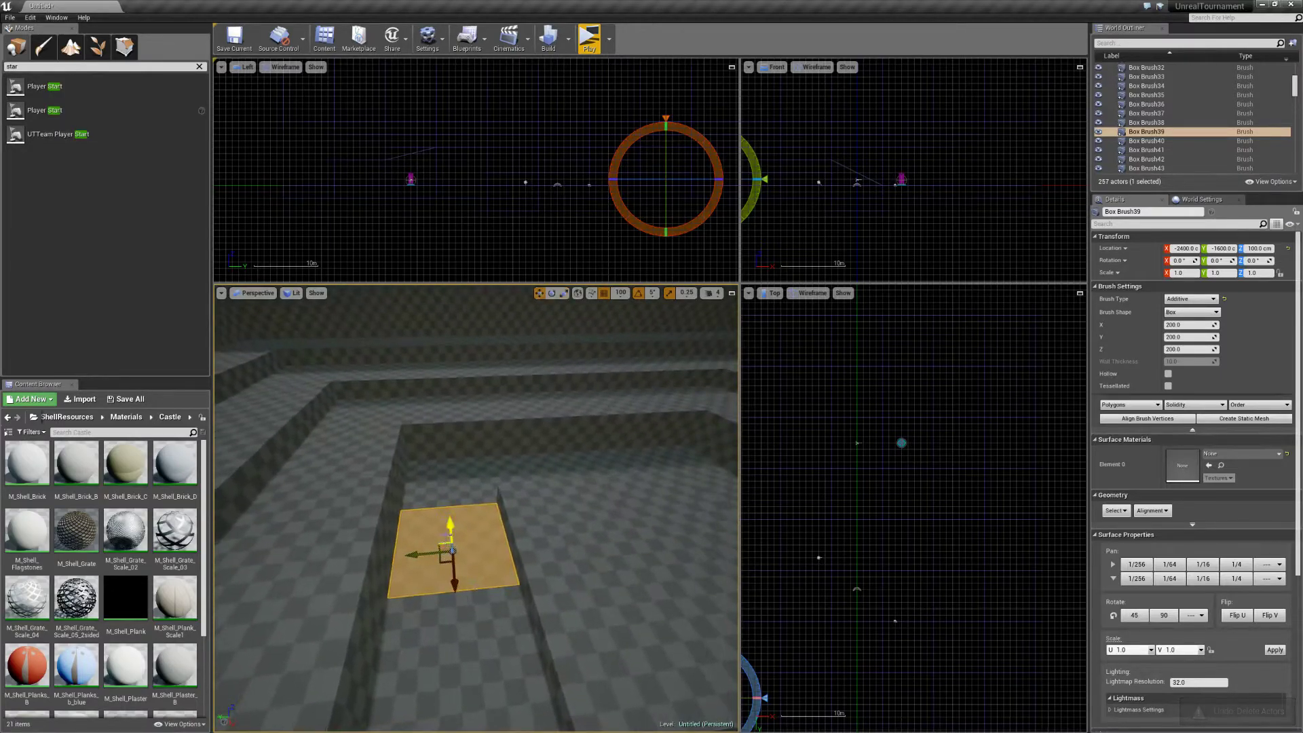
Lower the restored floor brush to Z -100 cm and duplicate a floor brush, placing the lowered pair at Z -300 cm.
{"action": "left_click_drag", "start_coordinate": [452, 544], "coordinate": [452, 544]}
{"action": "mouse_move", "coordinate": [451, 544]}
{"action": "right_mouse_down"}
{"action": "mouse_move", "coordinate": [469, 543]}
{"action": "mouse_move", "coordinate": [333, 547]}
{"action": "mouse_move", "coordinate": [516, 542]}
{"action": "right_mouse_up"}
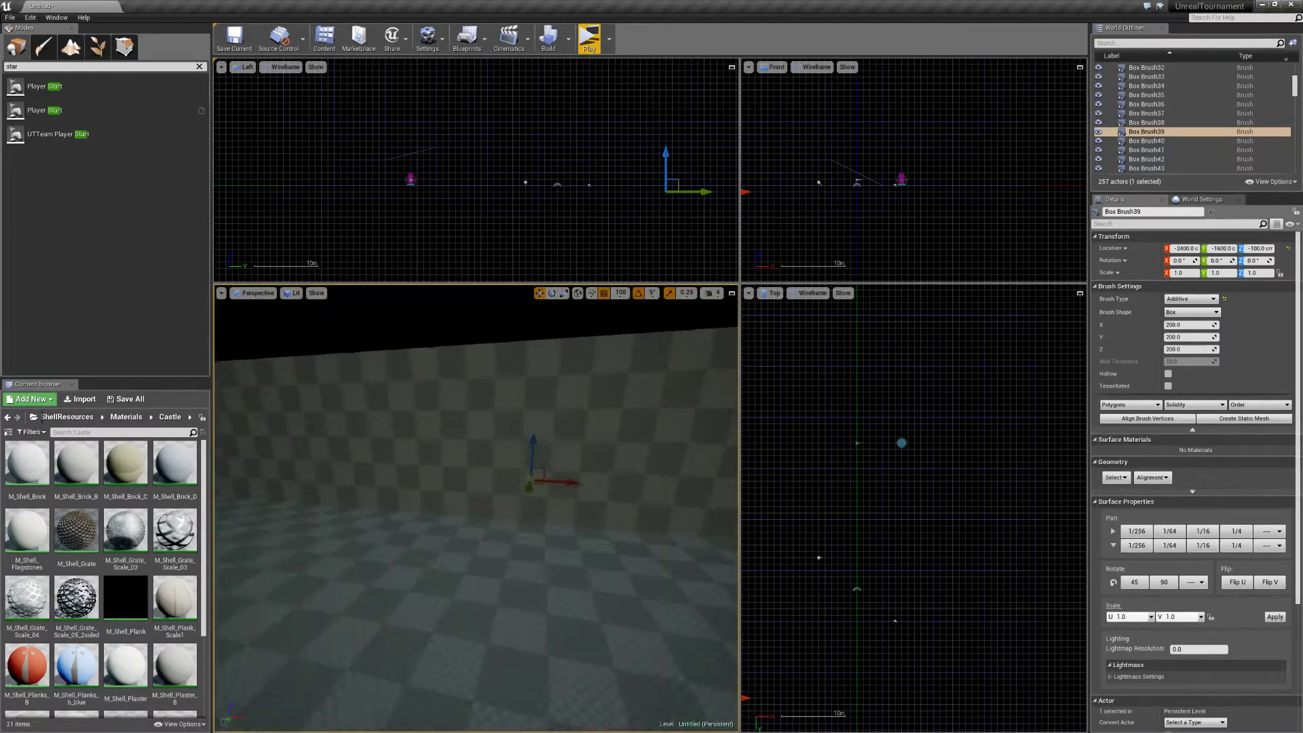
{"action": "left_click", "coordinate": [566, 528]}
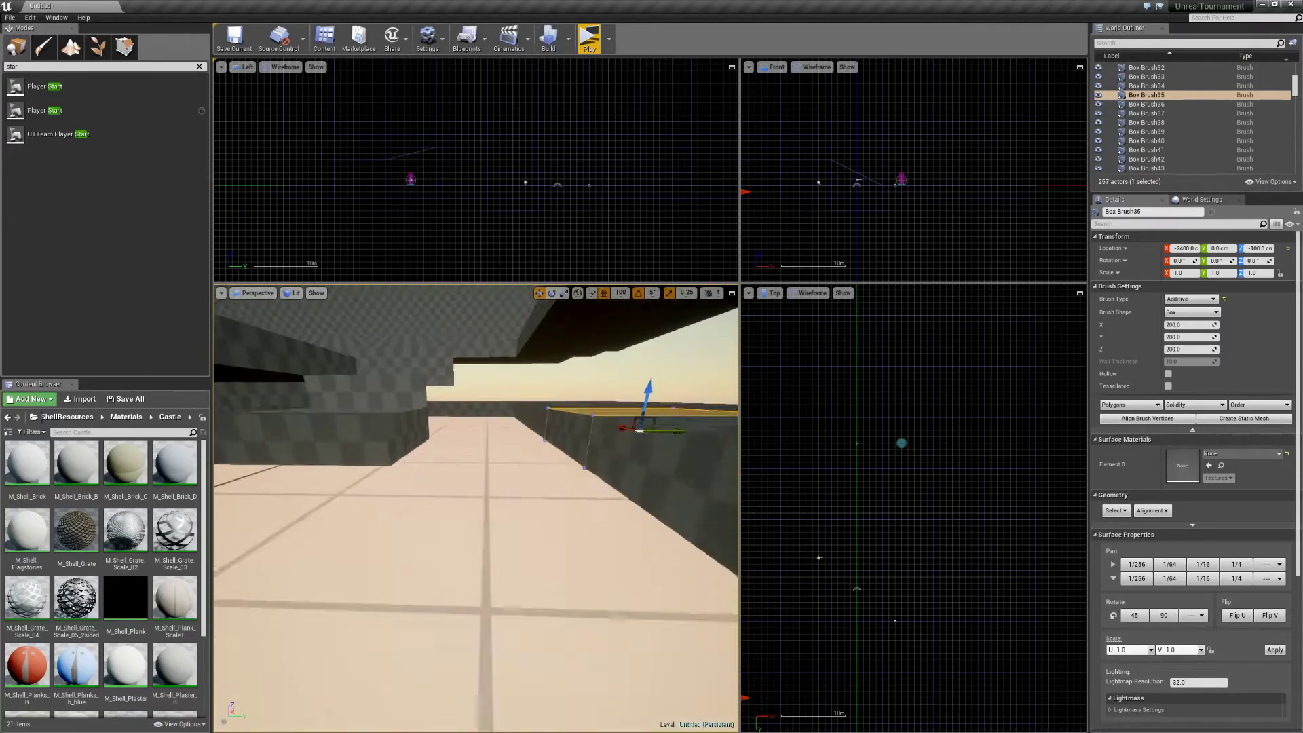
{"action": "mouse_move", "coordinate": [635, 442]}
{"action": "left_mouse_down", "text": "alt"}
{"action": "mouse_move", "coordinate": [498, 451]}
{"action": "mouse_move", "coordinate": [464, 471]}
{"action": "left_mouse_up", "text": "alt"}
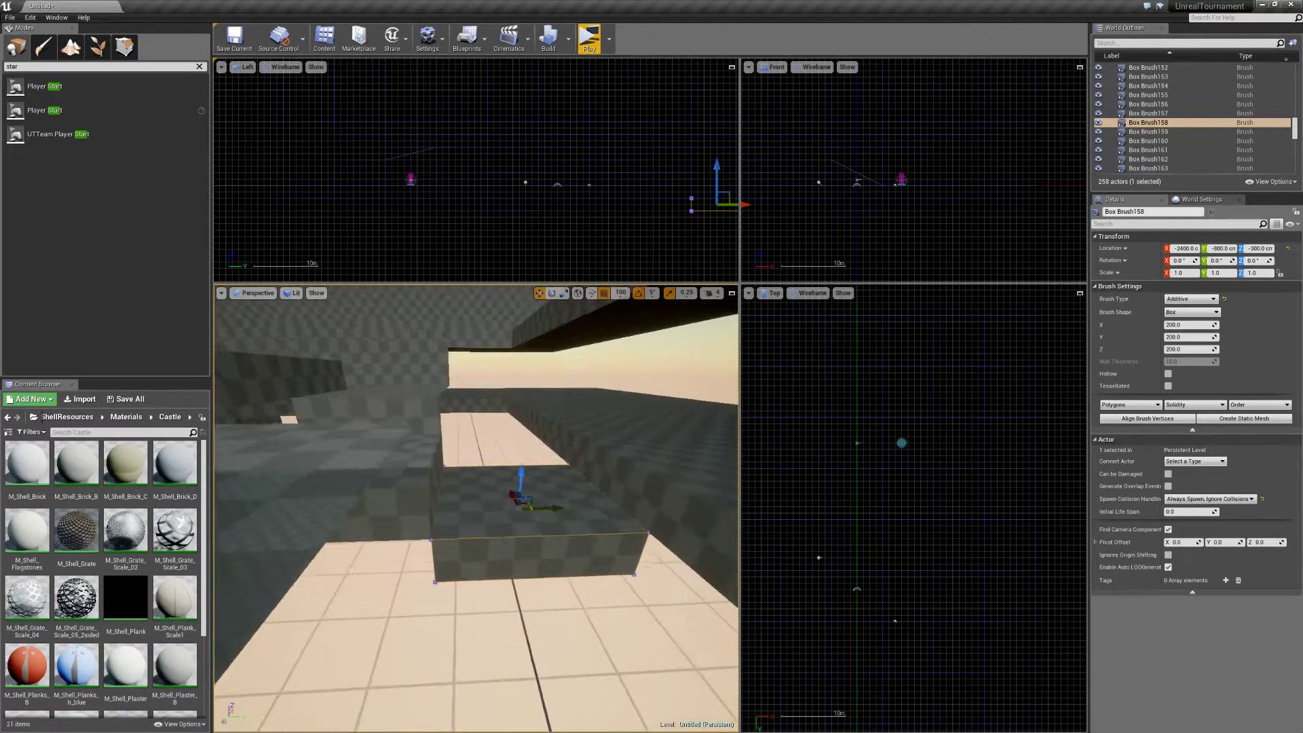
Select the two adjacent lowered floor brushes together and move them further down to deepen the pit.
{"action": "mouse_move", "coordinate": [475, 508]}
{"action": "right_mouse_down"}
{"action": "mouse_move", "coordinate": [543, 496]}
{"action": "mouse_move", "coordinate": [570, 536]}
{"action": "mouse_move", "coordinate": [475, 509]}
{"action": "right_mouse_up"}
{"action": "right_click_drag", "start_coordinate": [410, 483], "coordinate": [435, 488]}
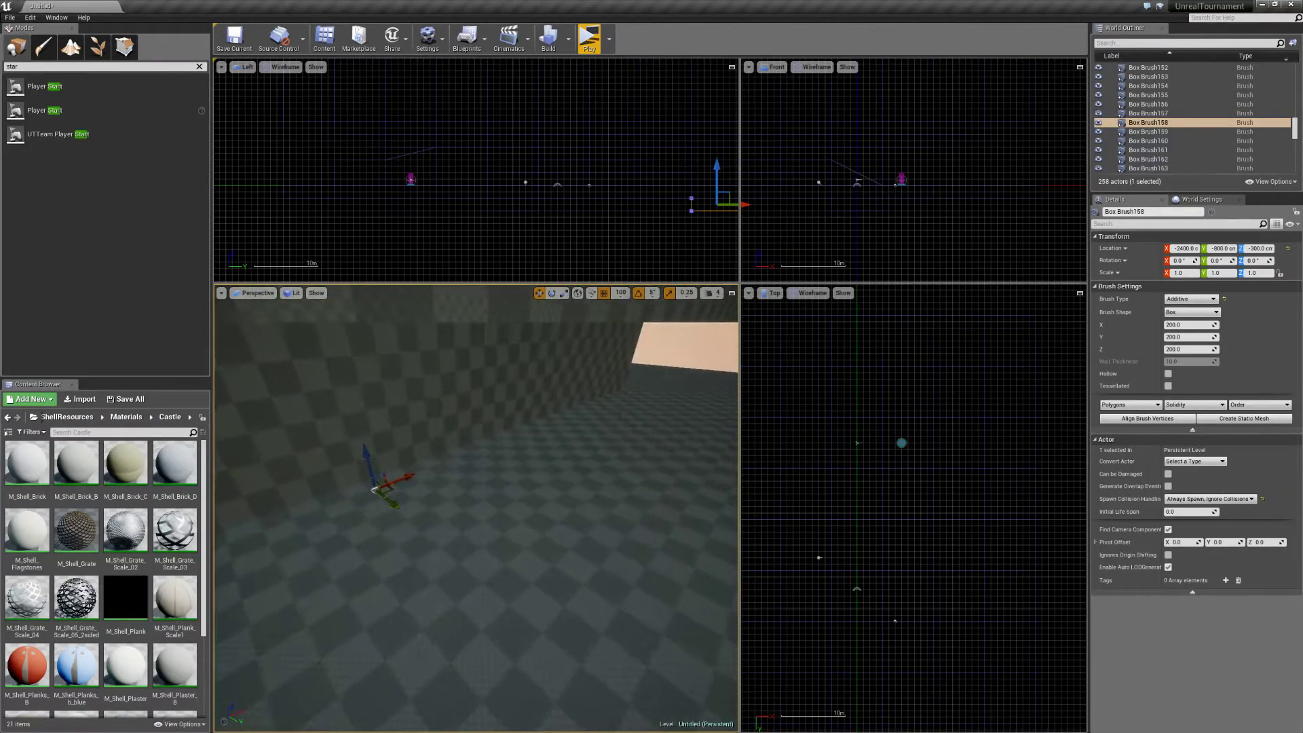
{"action": "left_click", "coordinate": [445, 492]}
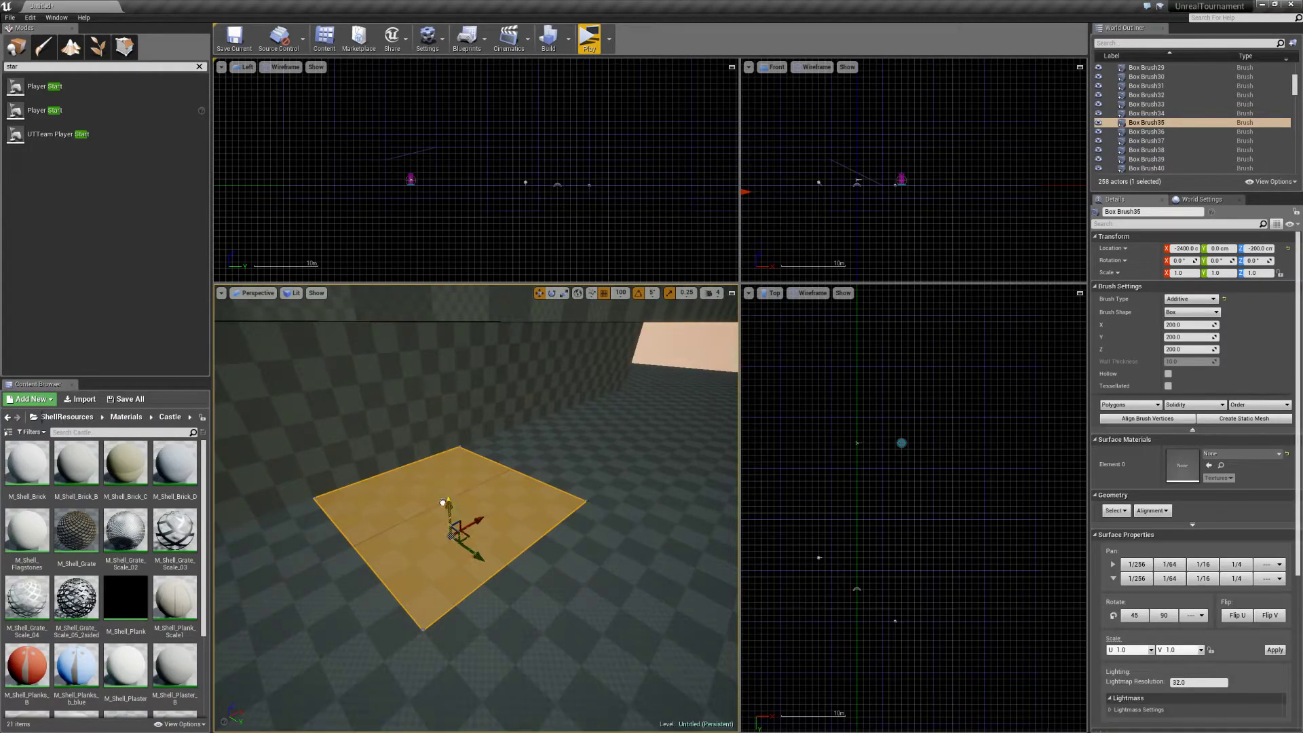
{"action": "left_click_drag", "start_coordinate": [445, 522], "coordinate": [445, 526]}
{"action": "mouse_move", "coordinate": [500, 471]}
{"action": "right_mouse_down"}
{"action": "mouse_move", "coordinate": [448, 454]}
{"action": "mouse_move", "coordinate": [499, 471]}
{"action": "right_mouse_up"}
{"action": "left_click", "coordinate": [500, 471], "text": "ctrl"}
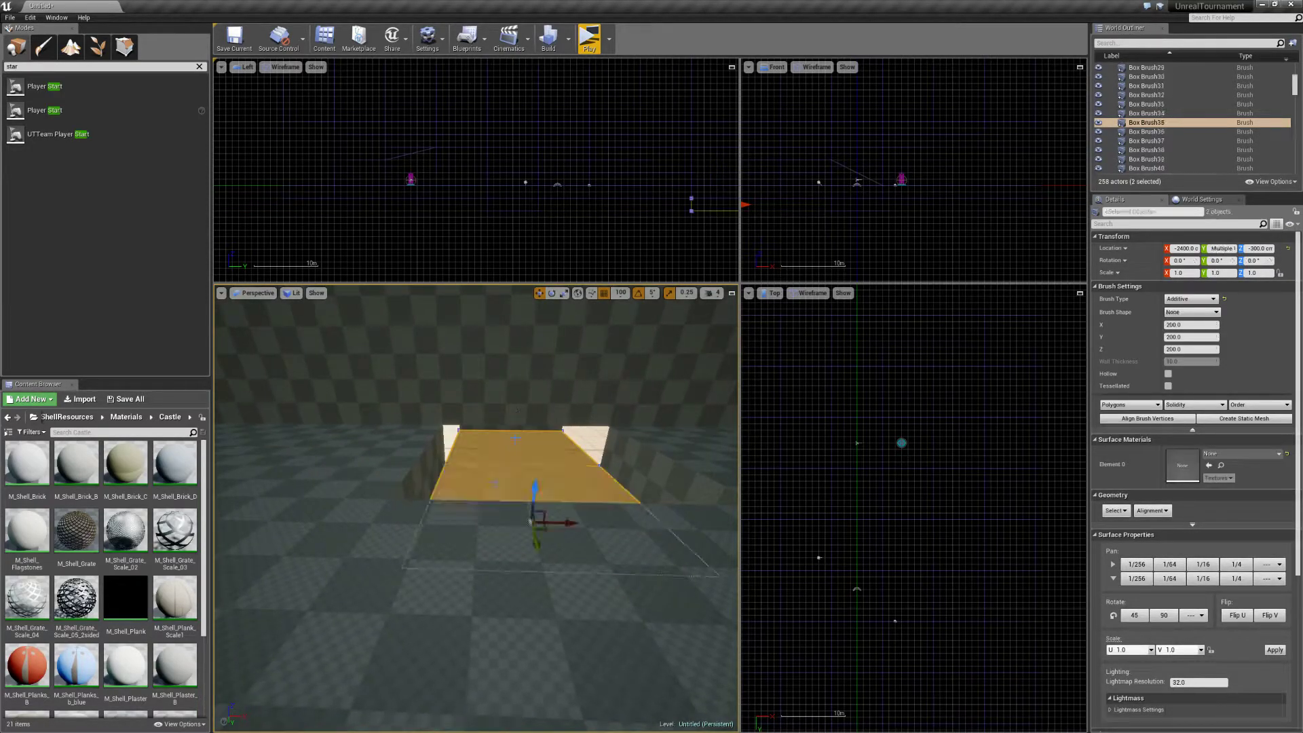
{"action": "left_click_drag", "start_coordinate": [532, 518], "coordinate": [533, 536]}
{"action": "mouse_move", "coordinate": [533, 537]}
{"action": "right_mouse_down"}
{"action": "mouse_move", "coordinate": [455, 526]}
{"action": "mouse_move", "coordinate": [499, 427]}
{"action": "right_mouse_up"}
Select the three brushes bordering the pit and pull their bottom vertices down with Geometry Editing to make deeper pit walls.
{"action": "left_click", "coordinate": [505, 385]}
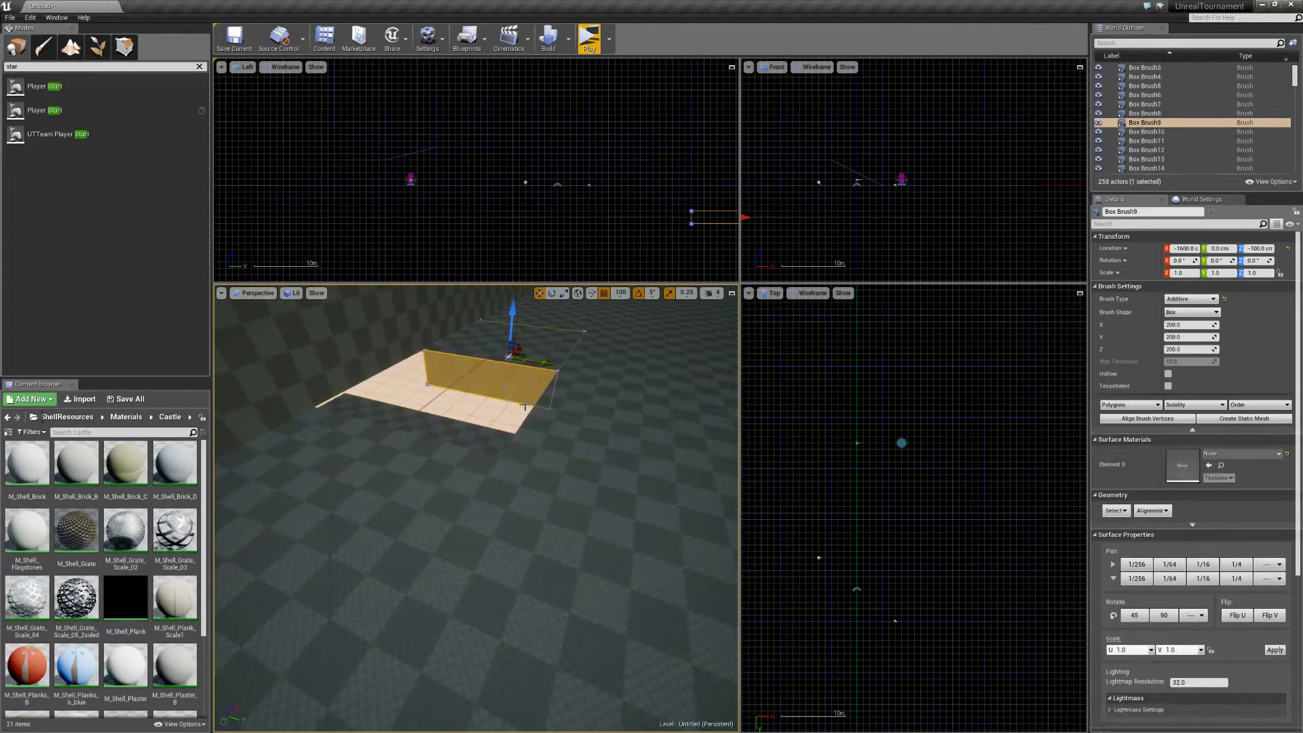
{"action": "left_click", "coordinate": [578, 417], "text": "ctrl"}
{"action": "left_click", "coordinate": [422, 472], "text": "ctrl"}
{"action": "mouse_move", "coordinate": [425, 474]}
{"action": "right_mouse_down"}
{"action": "mouse_move", "coordinate": [543, 479]}
{"action": "mouse_move", "coordinate": [631, 444]}
{"action": "right_mouse_up"}
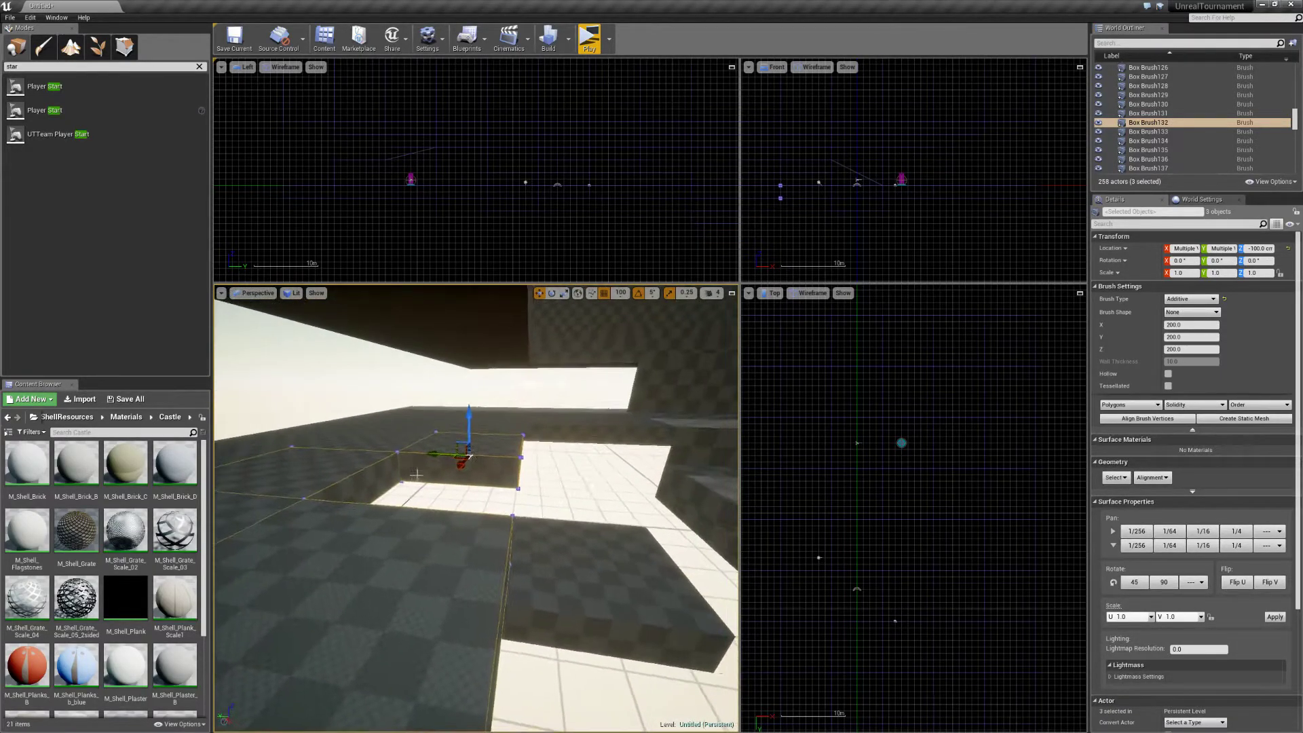
{"action": "left_click", "coordinate": [124, 47]}
{"action": "scroll", "coordinate": [930, 415], "scroll_direction": "down", "scroll_amount": 3}
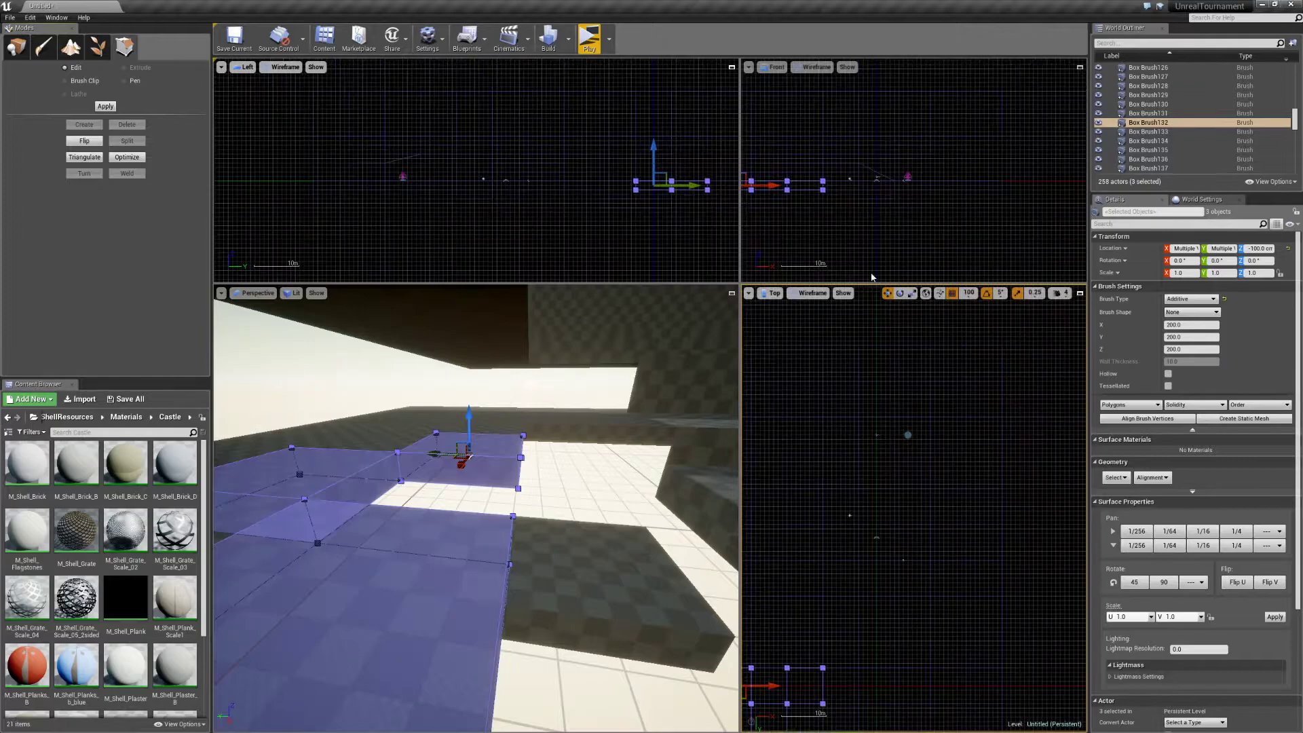
{"action": "right_click_drag", "start_coordinate": [880, 213], "coordinate": [948, 242]}
{"action": "left_click_drag", "start_coordinate": [947, 240], "coordinate": [759, 214]}
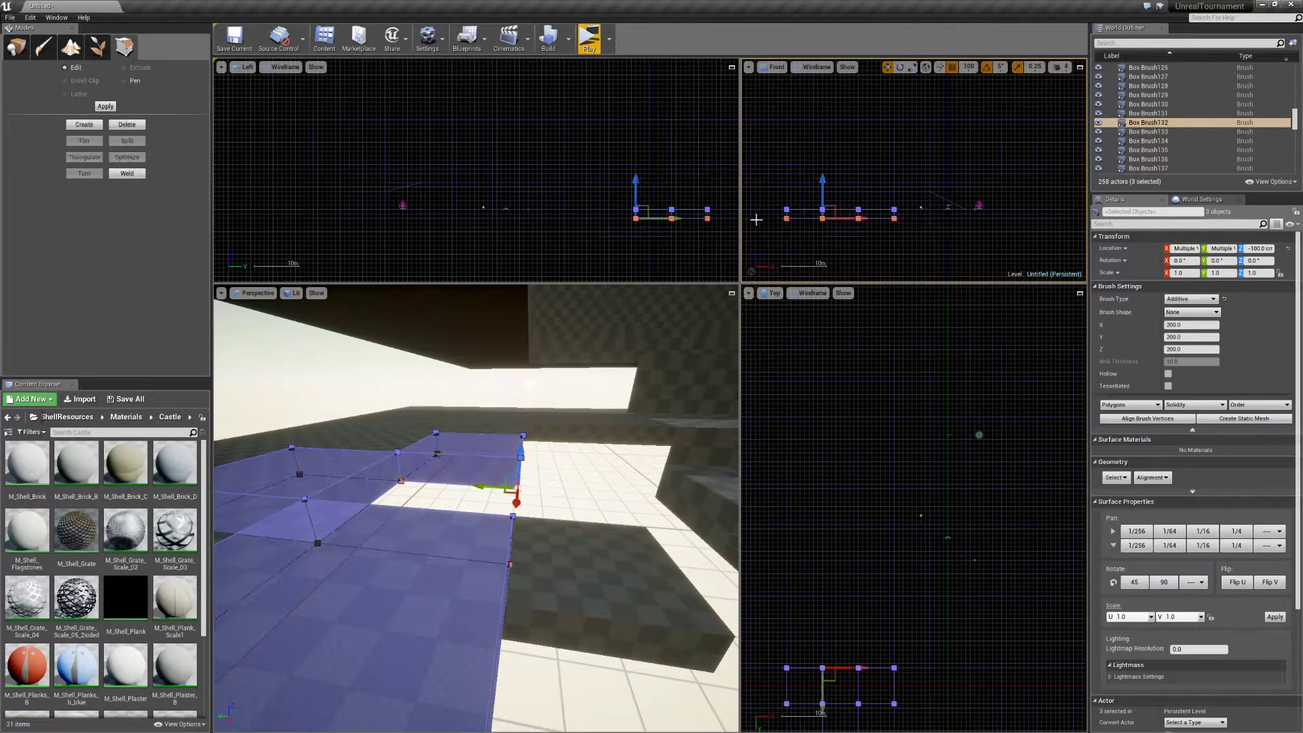
{"action": "right_click_drag", "start_coordinate": [572, 372], "coordinate": [531, 451]}
{"action": "left_click_drag", "start_coordinate": [544, 428], "coordinate": [534, 465]}
Select the two stretched brushes at Y 0 beside the pit and duplicate them to extend the side walls.
{"action": "mouse_move", "coordinate": [534, 465]}
{"action": "right_mouse_down"}
{"action": "mouse_move", "coordinate": [488, 435]}
{"action": "mouse_move", "coordinate": [584, 434]}
{"action": "mouse_move", "coordinate": [712, 468]}
{"action": "right_mouse_up"}
{"action": "right_click_drag", "start_coordinate": [604, 550], "coordinate": [584, 533]}
{"action": "right_click_drag", "start_coordinate": [701, 604], "coordinate": [701, 609]}
{"action": "left_click", "coordinate": [701, 610]}
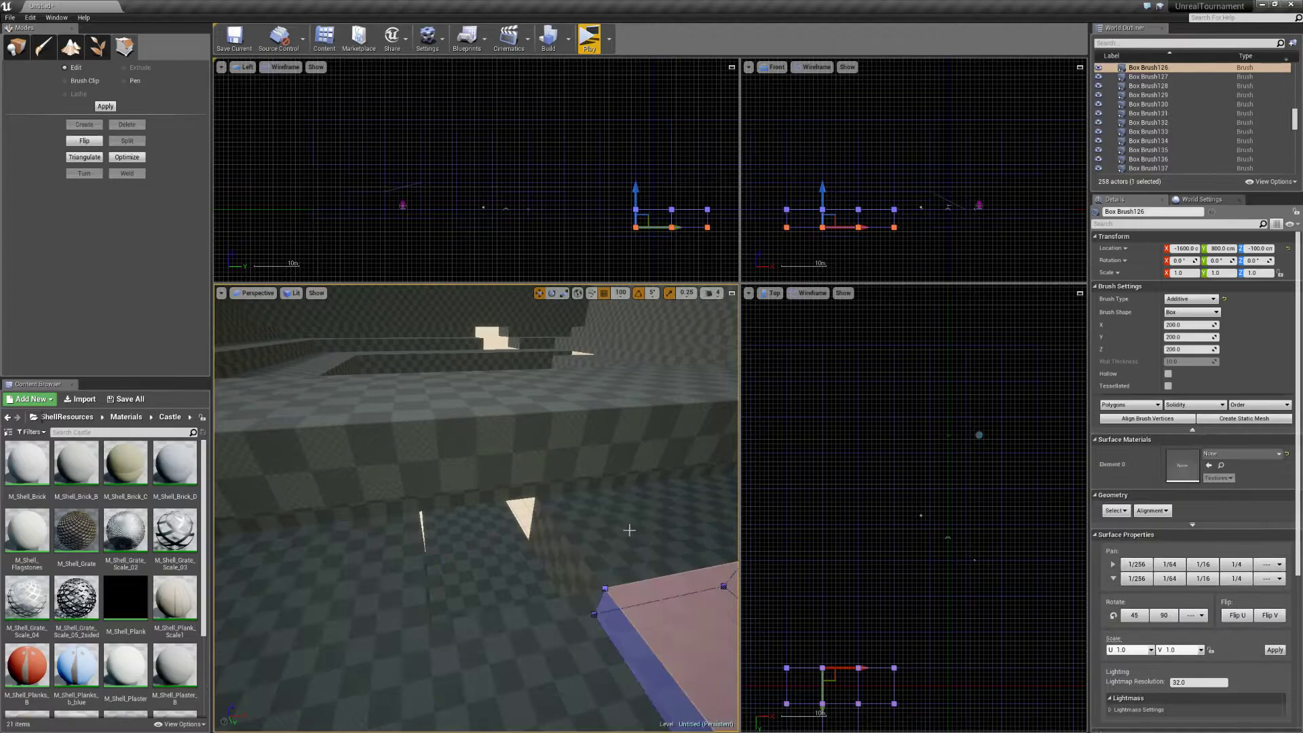
{"action": "left_click", "coordinate": [621, 543]}
{"action": "left_click", "coordinate": [406, 556], "text": "ctrl"}
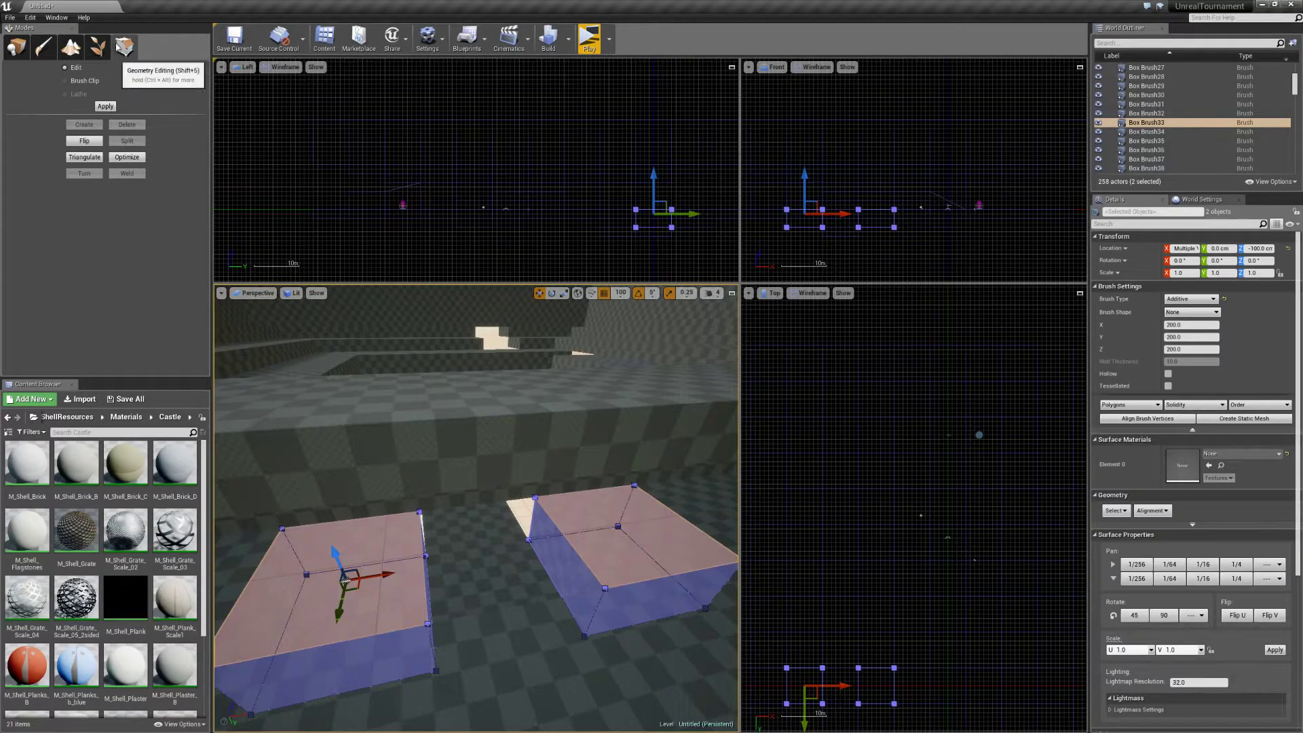
{"action": "right_click_drag", "start_coordinate": [415, 530], "coordinate": [295, 536]}
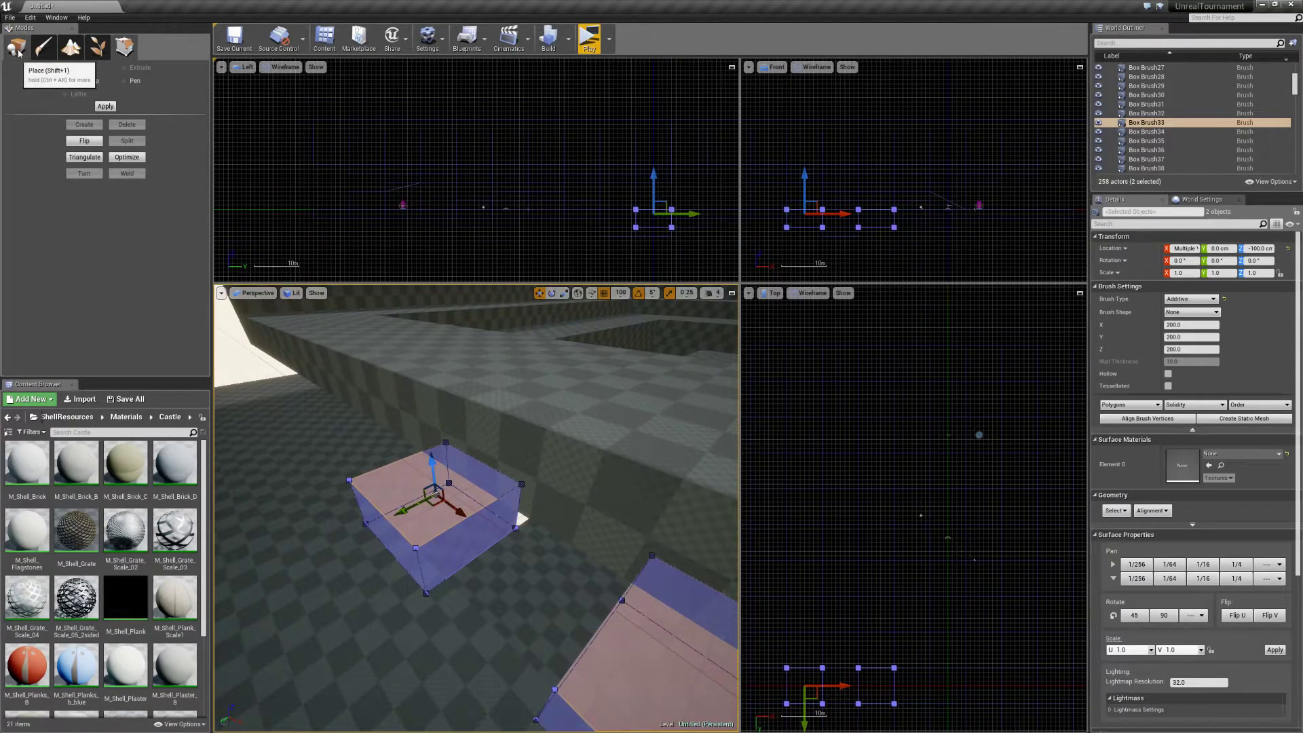
{"action": "right_click_drag", "start_coordinate": [414, 513], "coordinate": [340, 509]}
{"action": "mouse_move", "coordinate": [336, 508]}
{"action": "left_mouse_down", "text": "alt"}
{"action": "mouse_move", "coordinate": [566, 458]}
{"action": "mouse_move", "coordinate": [555, 492]}
{"action": "left_mouse_up", "text": "alt"}
{"action": "mouse_move", "coordinate": [555, 492]}
{"action": "right_mouse_down"}
{"action": "mouse_move", "coordinate": [669, 506]}
{"action": "mouse_move", "coordinate": [659, 495]}
{"action": "right_mouse_up"}
Start a play preview from the brush beside the pit to inspect the area in game, and stop it.
{"action": "right_click", "coordinate": [479, 577]}
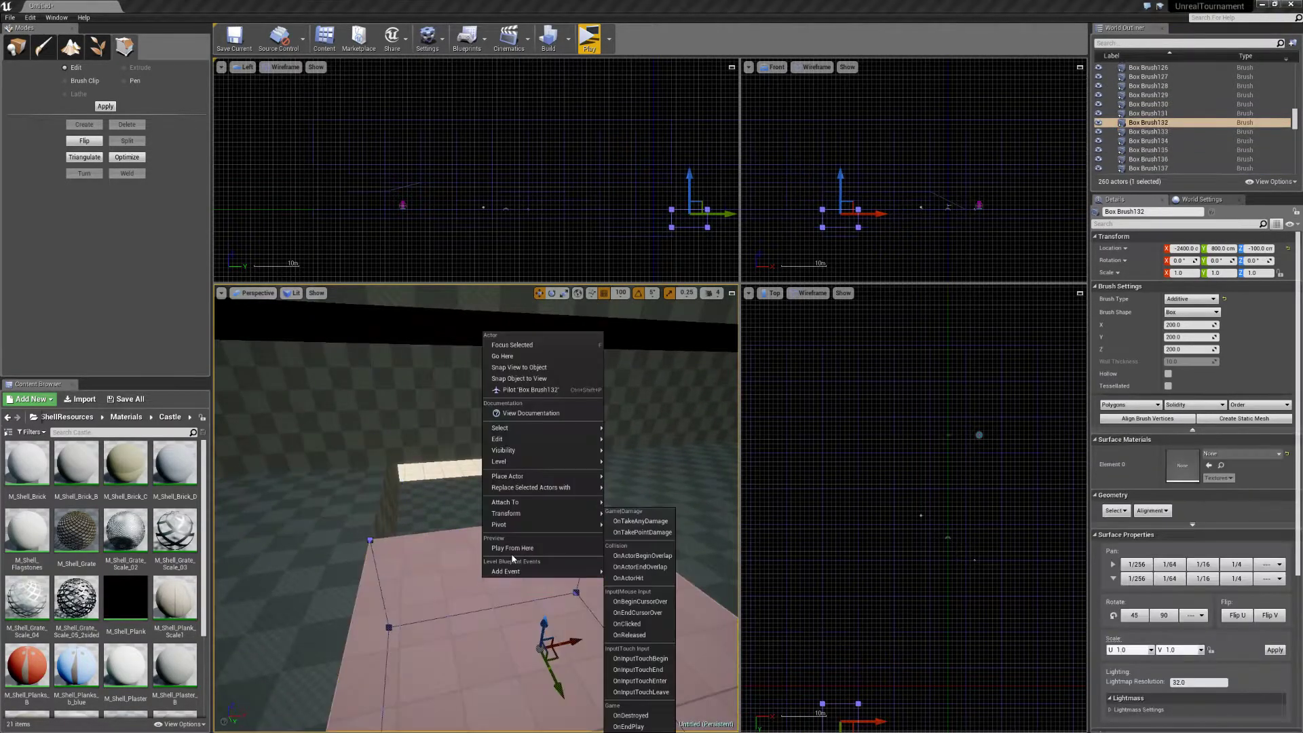
{"action": "left_click", "coordinate": [514, 548]}
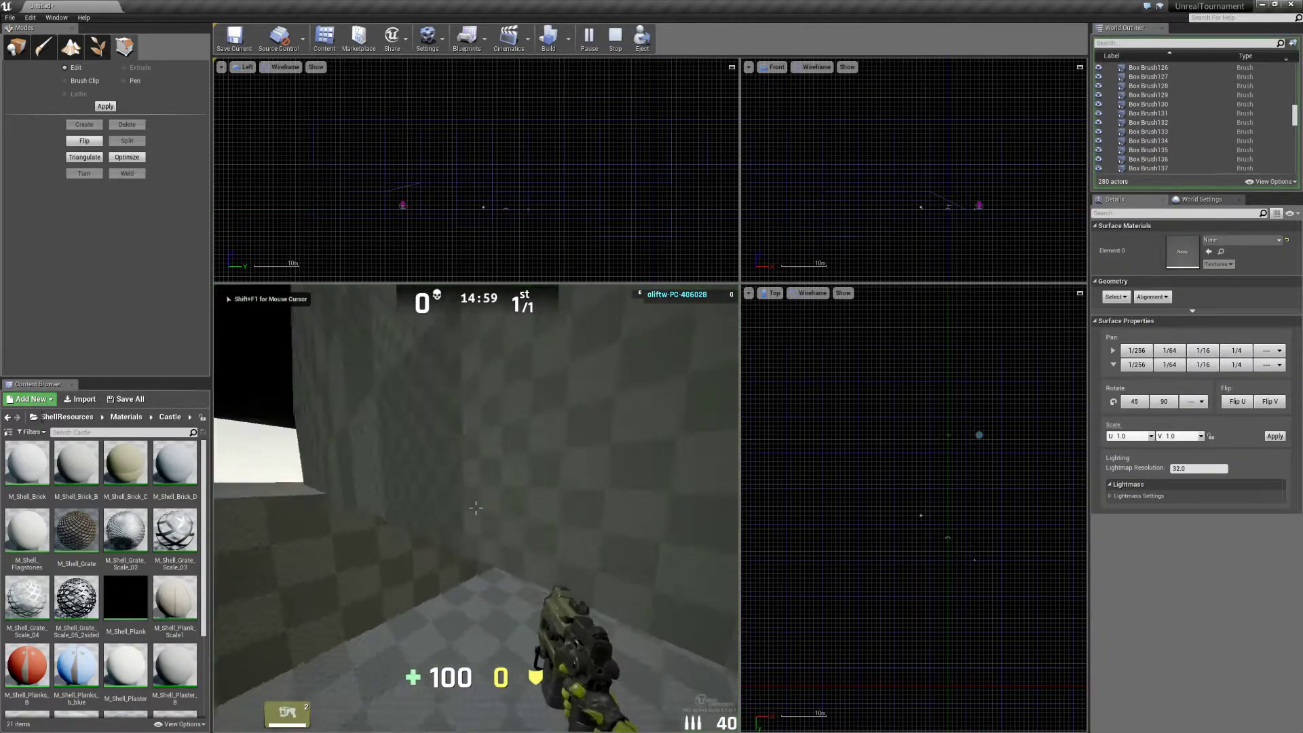
{"action": "key", "text": "Escape"}
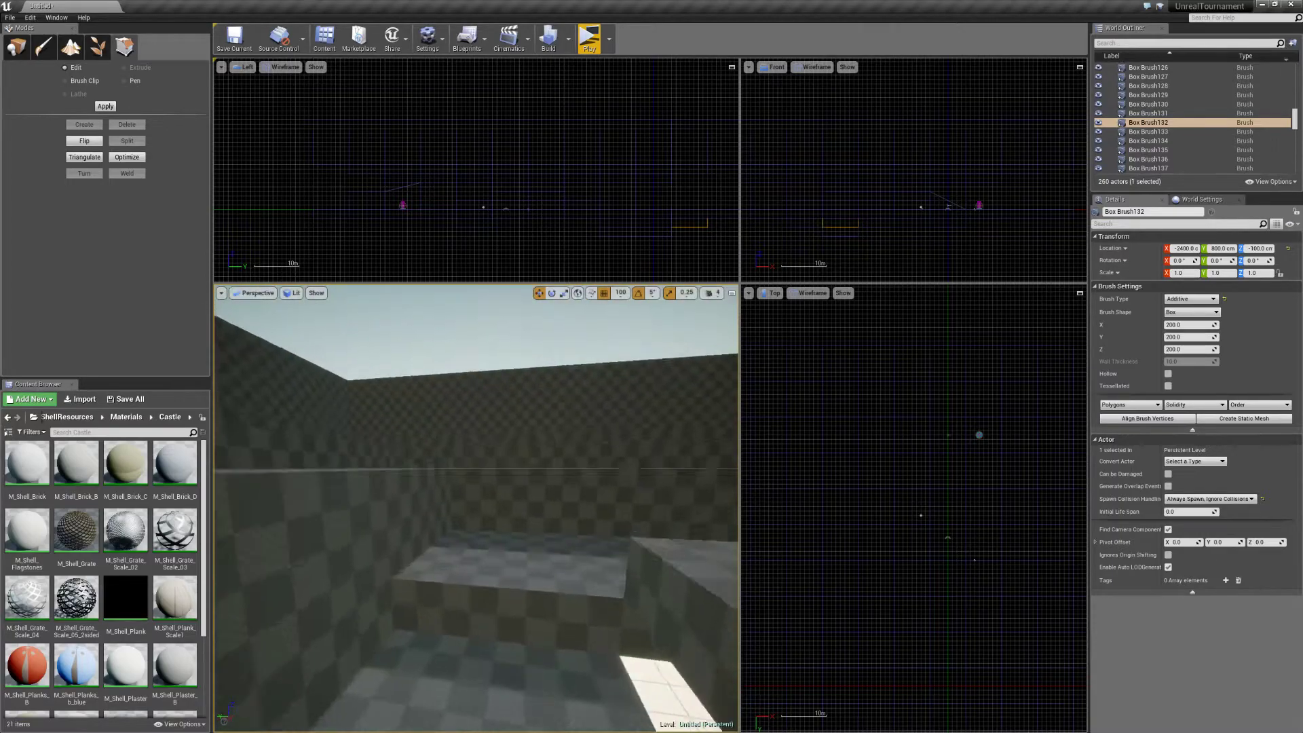
Lower the additive floor box at X -2400, Y -1600 to Z -500 cm.
{"action": "left_click", "coordinate": [474, 528]}
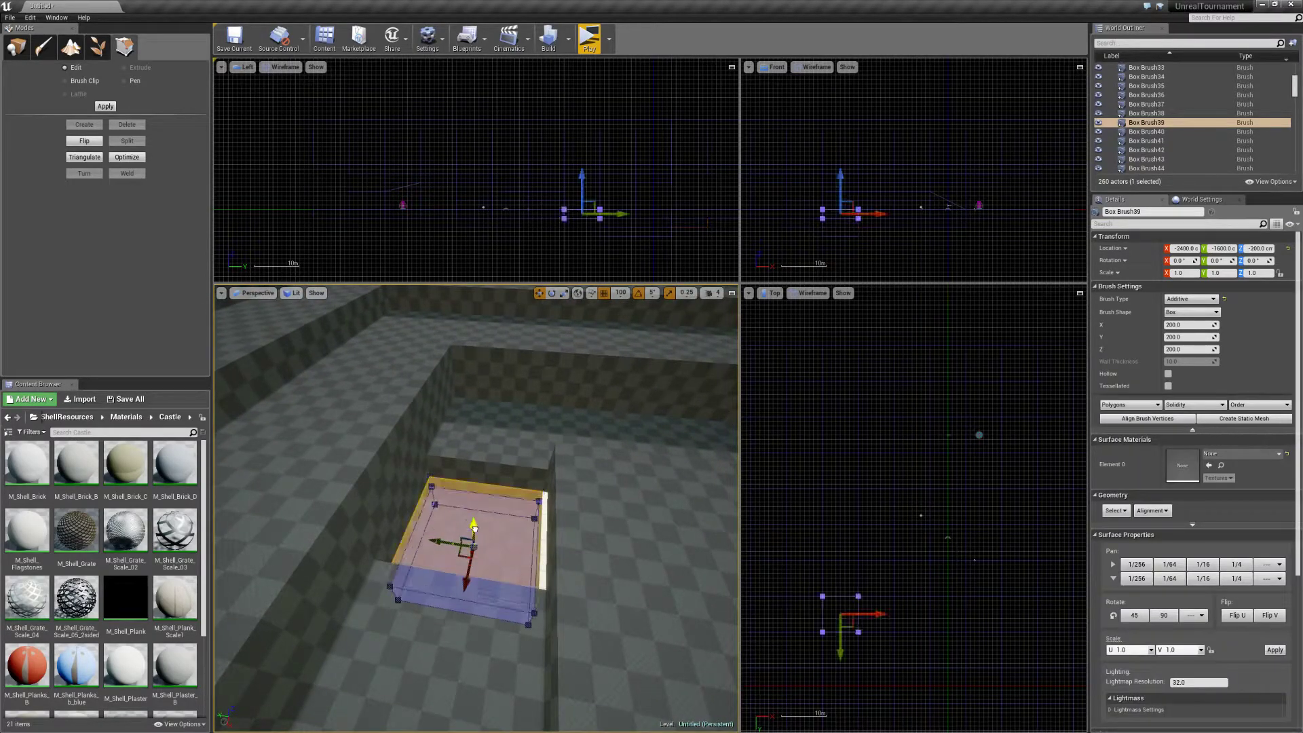
{"action": "left_click_drag", "start_coordinate": [474, 536], "coordinate": [472, 538]}
{"action": "right_click_drag", "start_coordinate": [472, 537], "coordinate": [471, 489]}
{"action": "left_click_drag", "start_coordinate": [472, 503], "coordinate": [471, 501]}
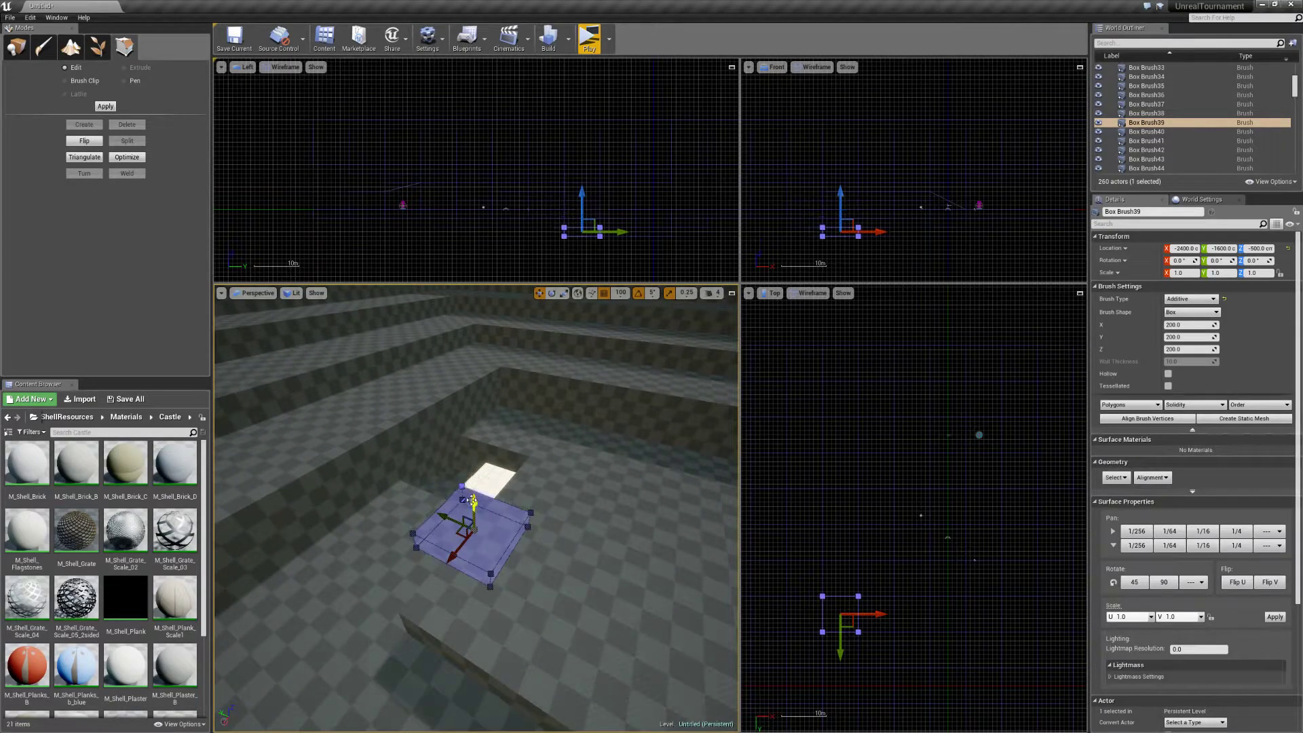
{"action": "right_click_drag", "start_coordinate": [475, 490], "coordinate": [475, 490]}
Slope the floor box at X -1600, Y -1600 into a ramp by lowering its vertices on the pit side to the pit floor.
{"action": "right_click_drag", "start_coordinate": [400, 476], "coordinate": [399, 476]}
{"action": "left_click", "coordinate": [400, 476]}
{"action": "left_click", "coordinate": [524, 468]}
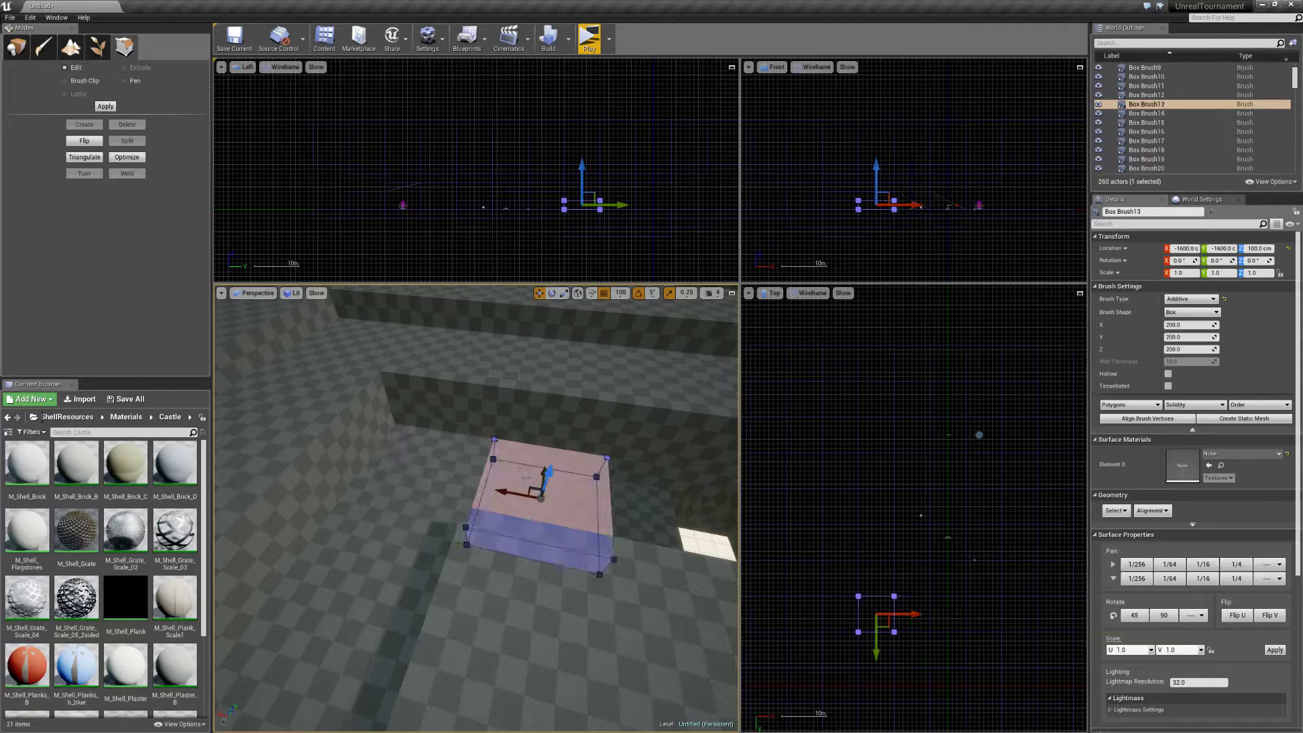
{"action": "right_click_drag", "start_coordinate": [525, 477], "coordinate": [526, 477]}
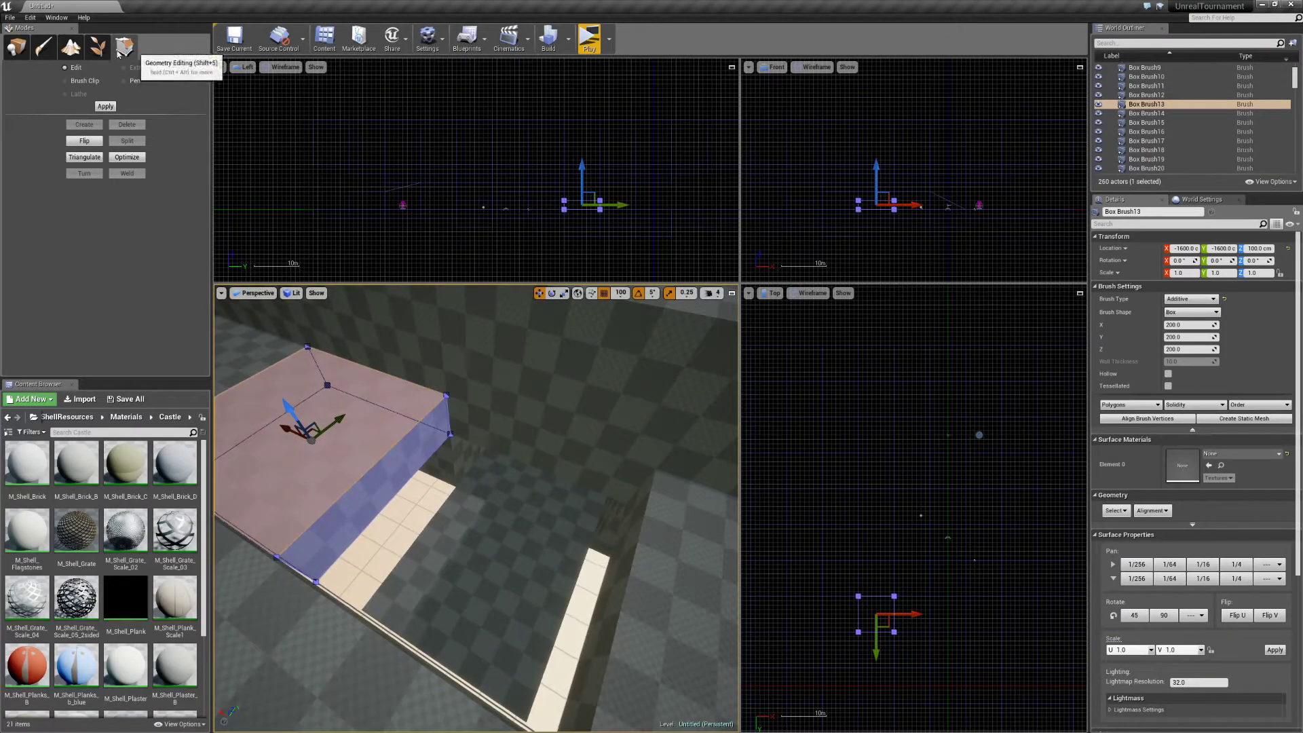
{"action": "left_click_drag", "start_coordinate": [635, 183], "coordinate": [573, 236]}
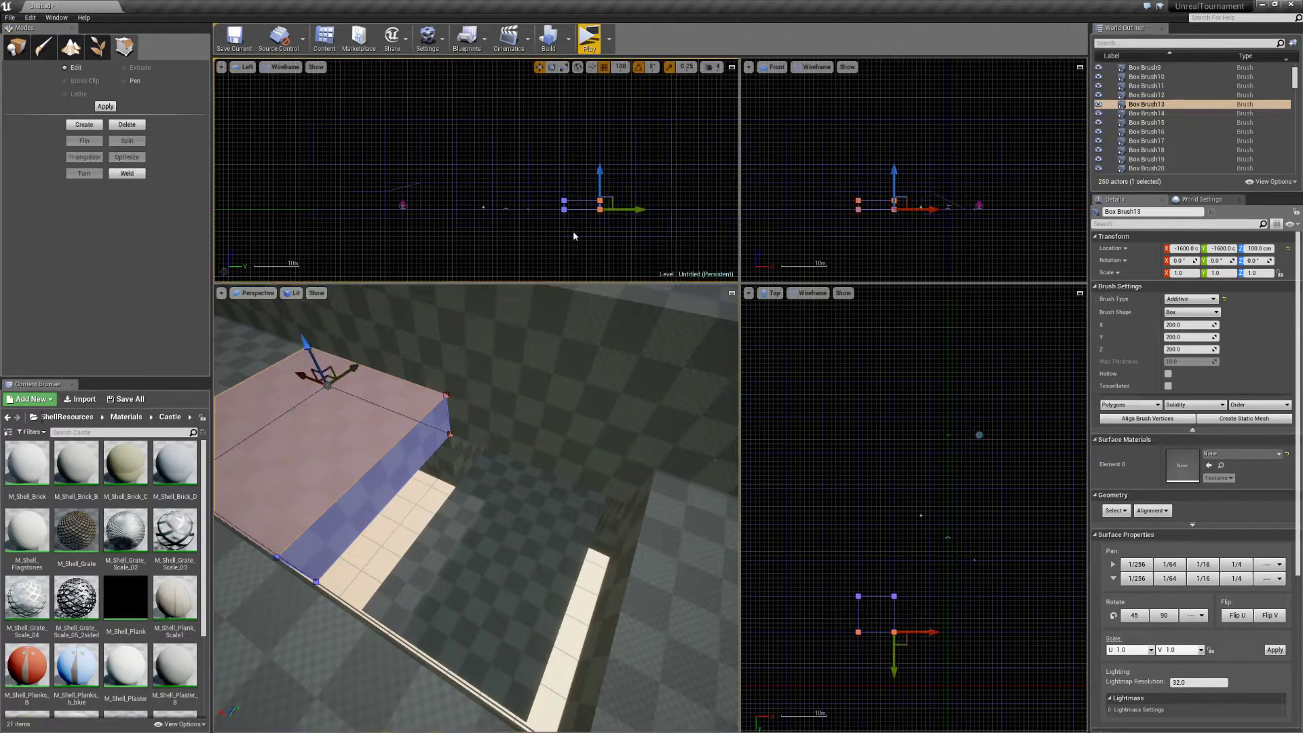
{"action": "left_click_drag", "start_coordinate": [543, 187], "coordinate": [578, 248]}
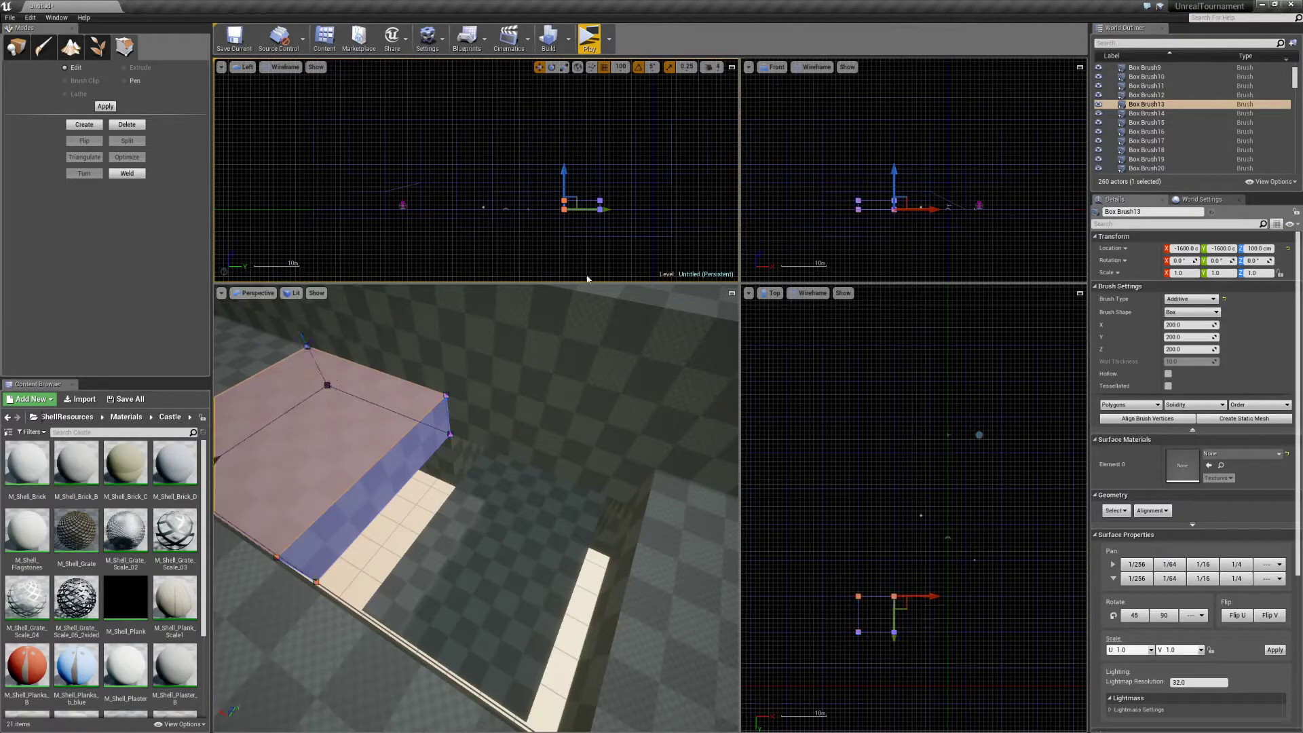
{"action": "left_click_drag", "start_coordinate": [835, 568], "coordinate": [958, 604], "text": "ctrl+alt"}
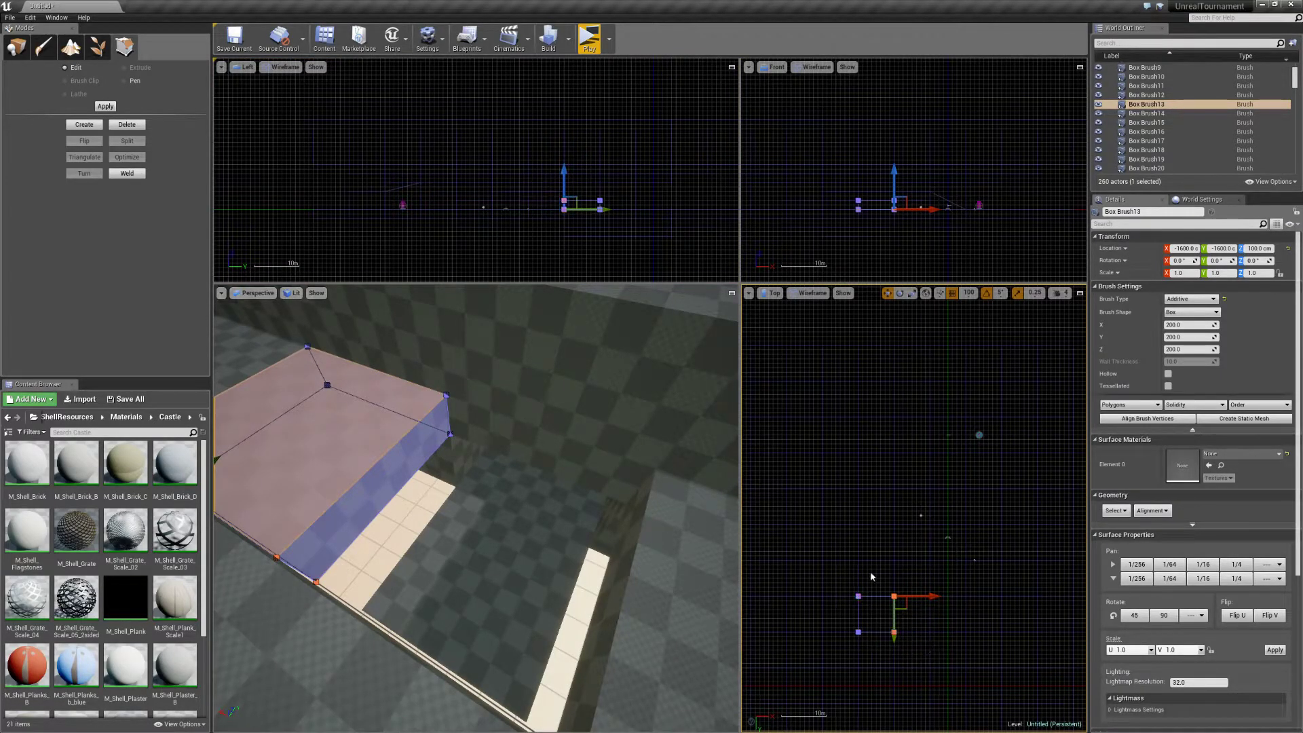
{"action": "left_click_drag", "start_coordinate": [831, 564], "coordinate": [880, 677], "text": "ctrl+alt"}
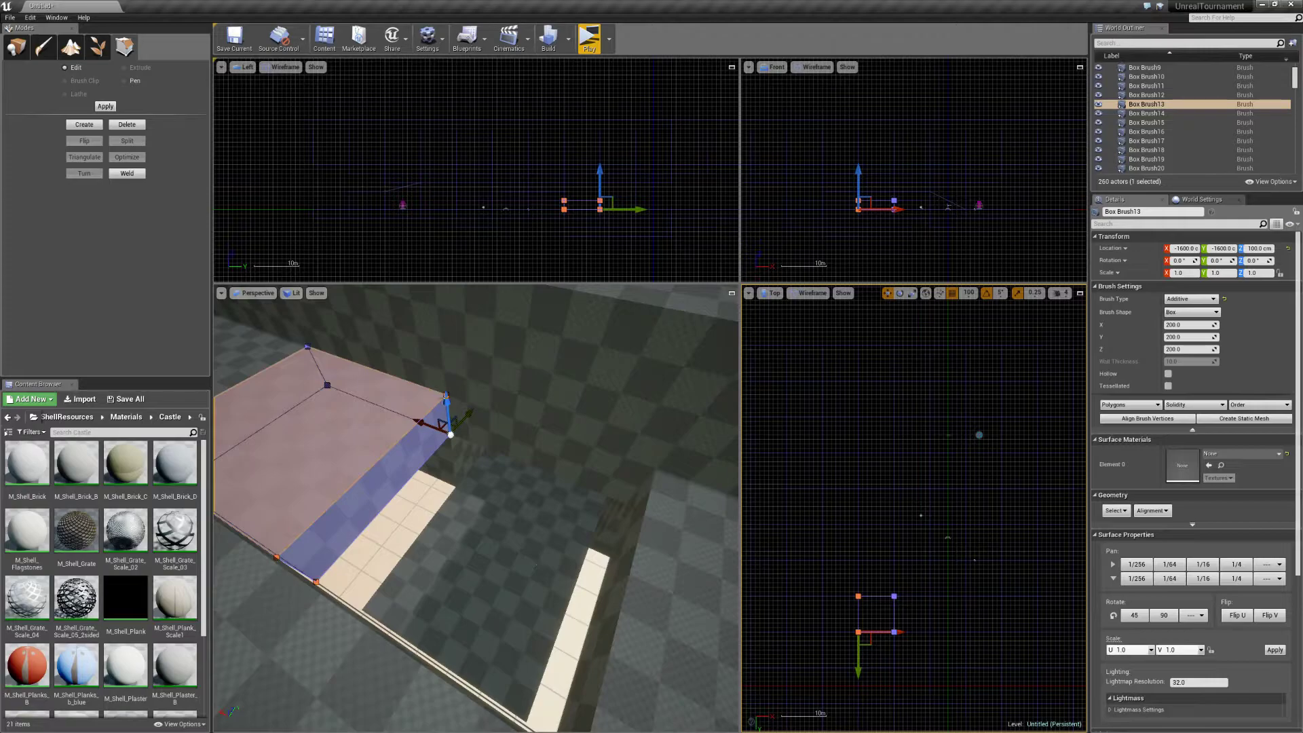
{"action": "left_click_drag", "start_coordinate": [450, 409], "coordinate": [460, 450]}
{"action": "left_click_drag", "start_coordinate": [468, 488], "coordinate": [471, 498]}
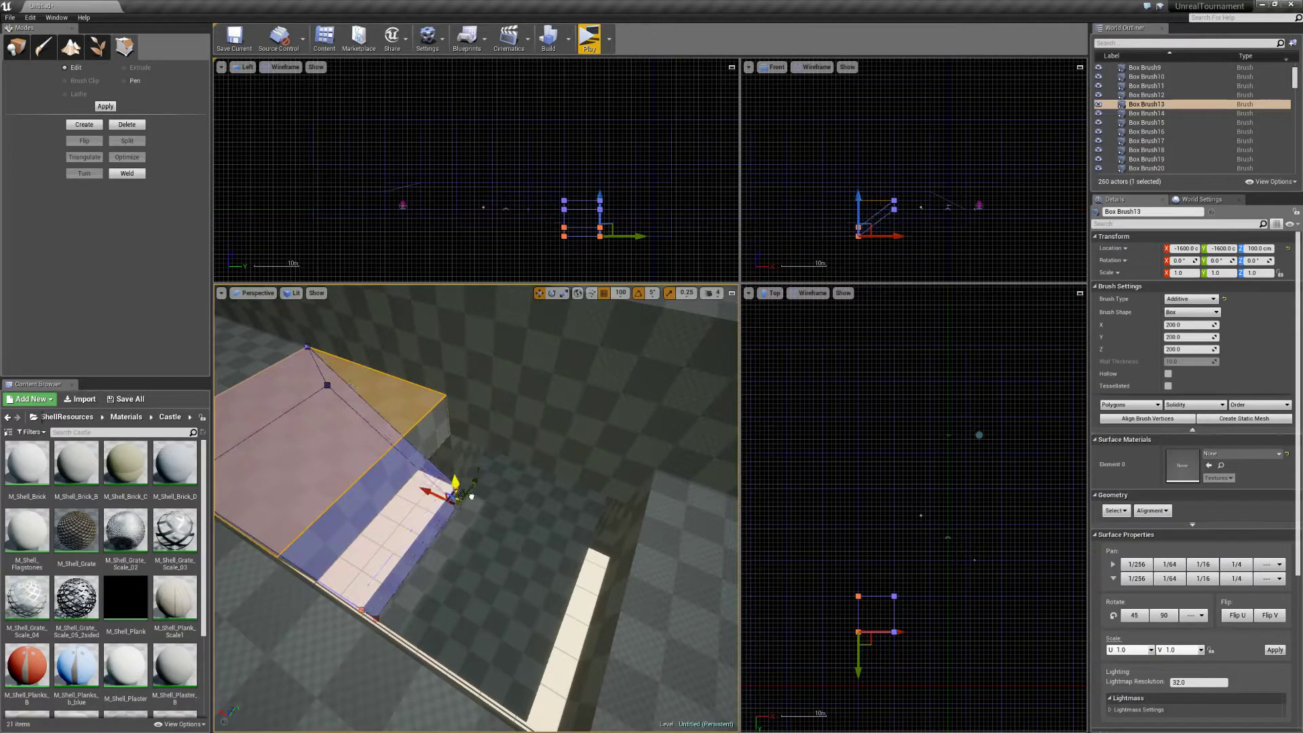
Play the level from beside the new ramp, walk around to test it, and end the play session.
{"action": "right_click", "coordinate": [505, 570]}
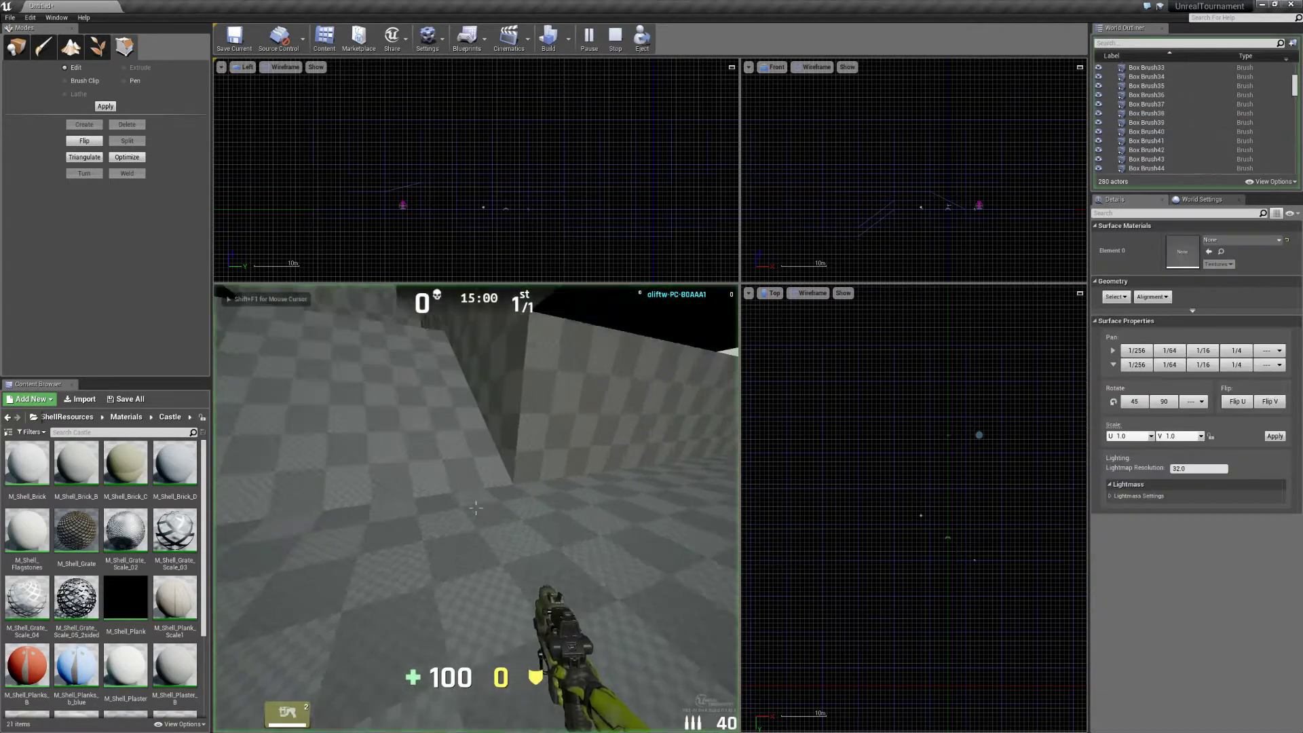
{"action": "key", "text": "w"}
{"action": "key", "text": "w"}
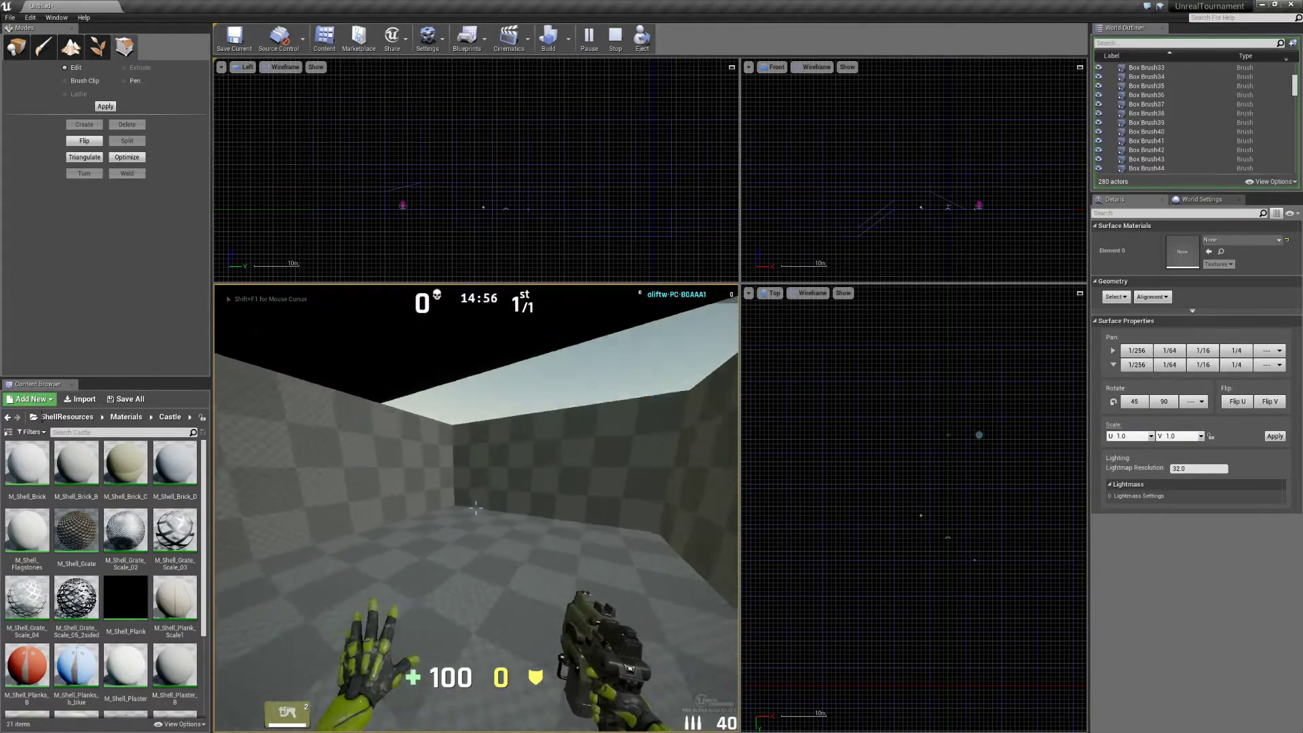
{"action": "key", "text": "Escape"}
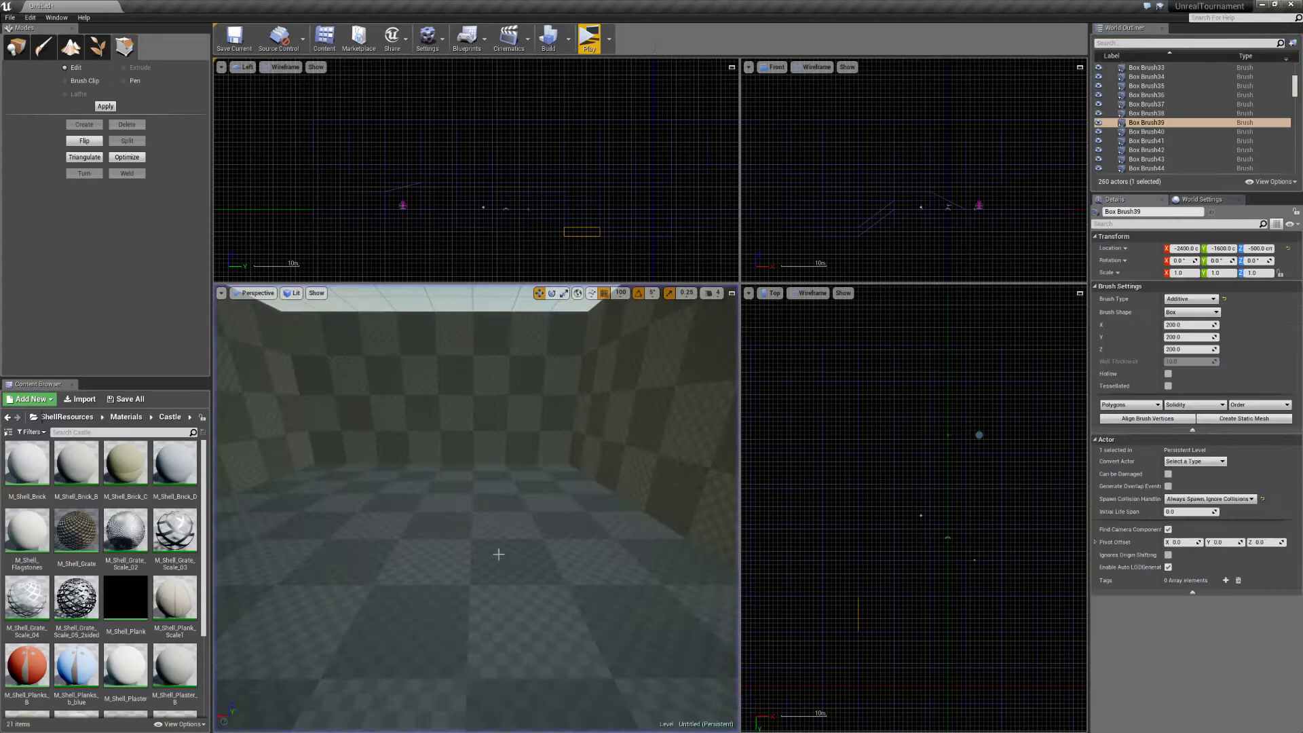
Find the jump pad among the placeable actors and place a BaseJumpPad in the pit.
{"action": "right_click_drag", "start_coordinate": [475, 509], "coordinate": [548, 489]}
{"action": "left_click", "coordinate": [17, 53]}
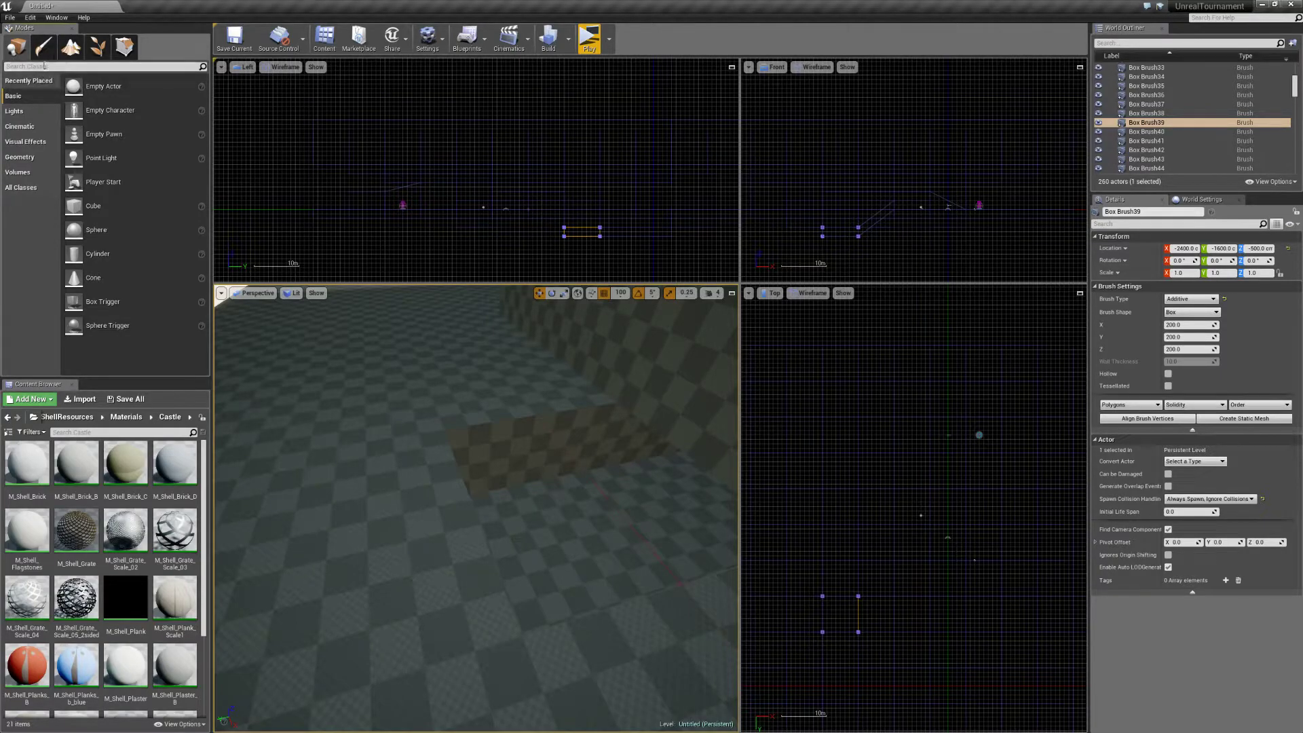
{"action": "type", "text": "bounce"}
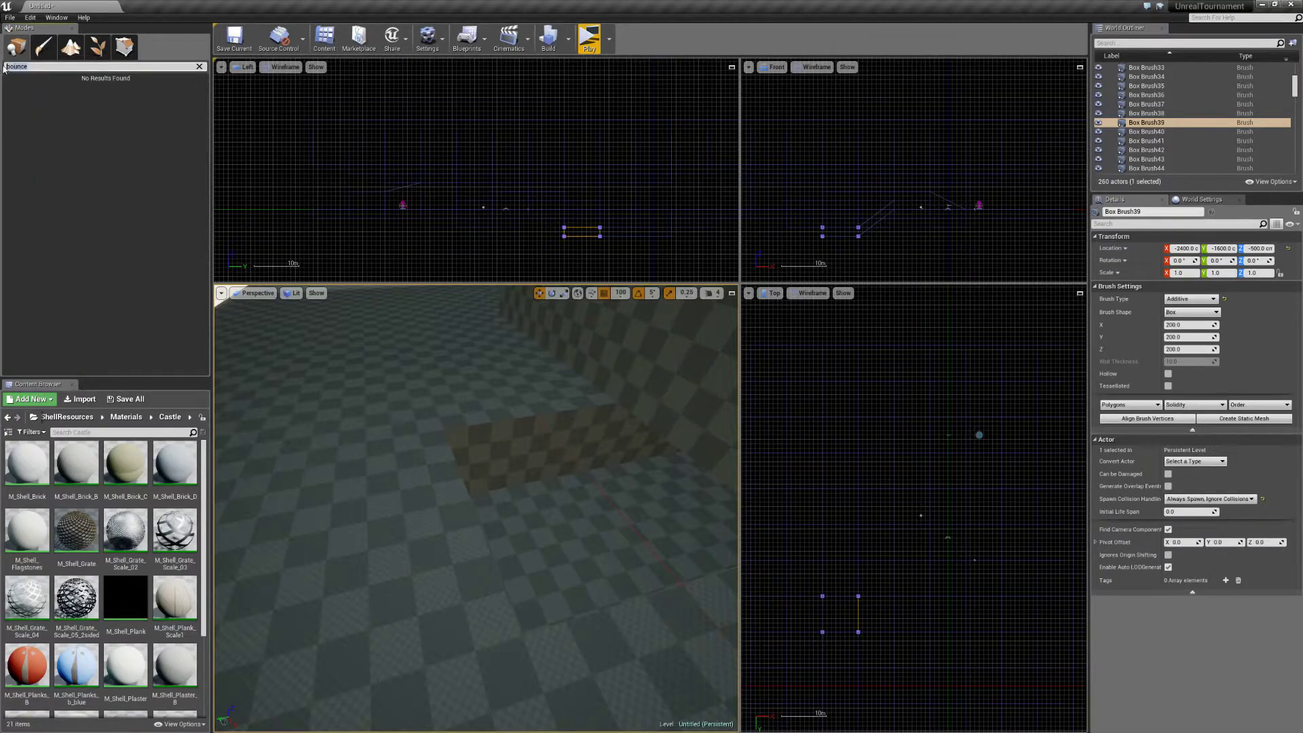
{"action": "key", "text": "ctrl+a"}
{"action": "type", "text": "ju"}
{"action": "left_click_drag", "start_coordinate": [22, 89], "coordinate": [590, 532]}
Position the jump pad on the pit floor at X -2400, Y 0, Z -400 cm.
{"action": "right_click_drag", "start_coordinate": [590, 532], "coordinate": [542, 530]}
{"action": "left_click_drag", "start_coordinate": [542, 529], "coordinate": [495, 529]}
{"action": "right_click_drag", "start_coordinate": [496, 529], "coordinate": [434, 597]}
{"action": "right_click_drag", "start_coordinate": [502, 503], "coordinate": [493, 553]}
{"action": "left_click", "coordinate": [544, 510]}
{"action": "right_click_drag", "start_coordinate": [512, 501], "coordinate": [553, 486]}
{"action": "left_click", "coordinate": [512, 501]}
{"action": "mouse_move", "coordinate": [424, 516]}
{"action": "right_mouse_down"}
{"action": "mouse_move", "coordinate": [425, 502]}
{"action": "mouse_move", "coordinate": [380, 523]}
{"action": "mouse_move", "coordinate": [445, 516]}
{"action": "right_mouse_up"}
{"action": "left_click", "coordinate": [424, 517]}
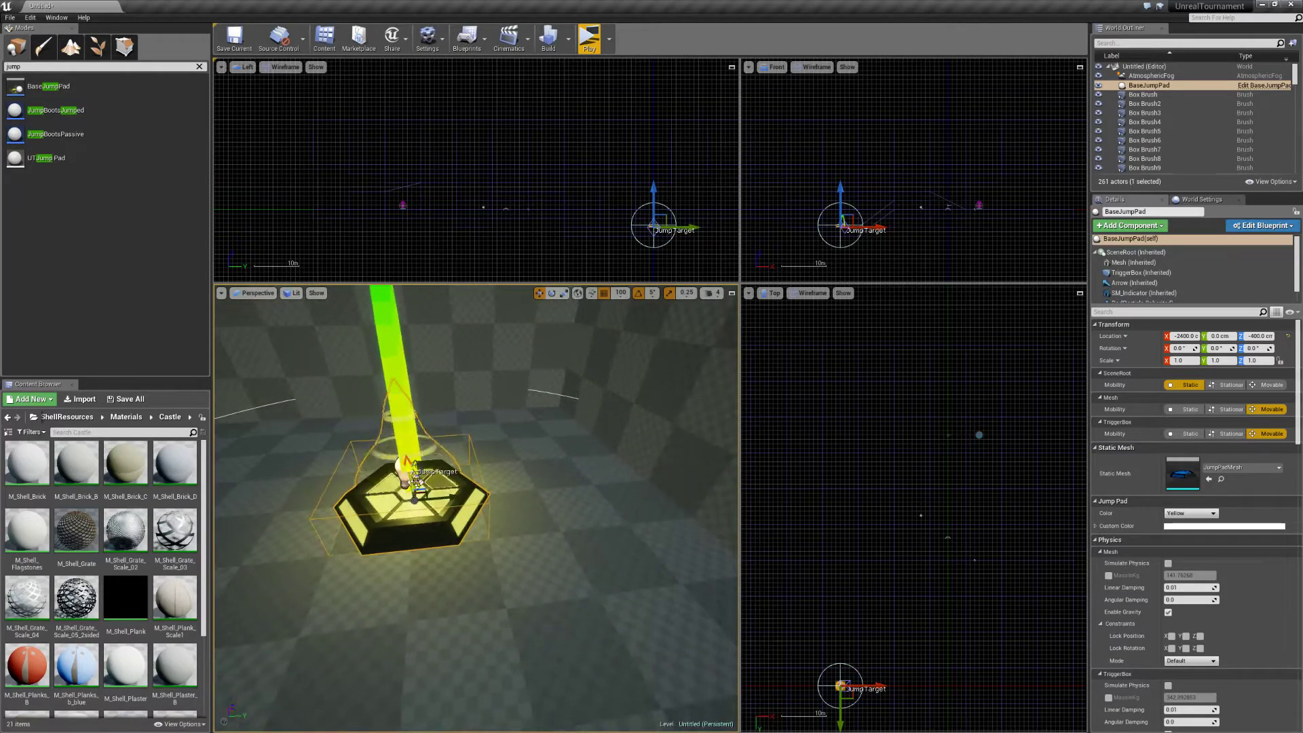
Move the jump pad's JumpTarget up out of the pit and over the adjacent upper floor.
{"action": "left_click", "coordinate": [420, 465]}
{"action": "right_click_drag", "start_coordinate": [420, 465], "coordinate": [339, 475]}
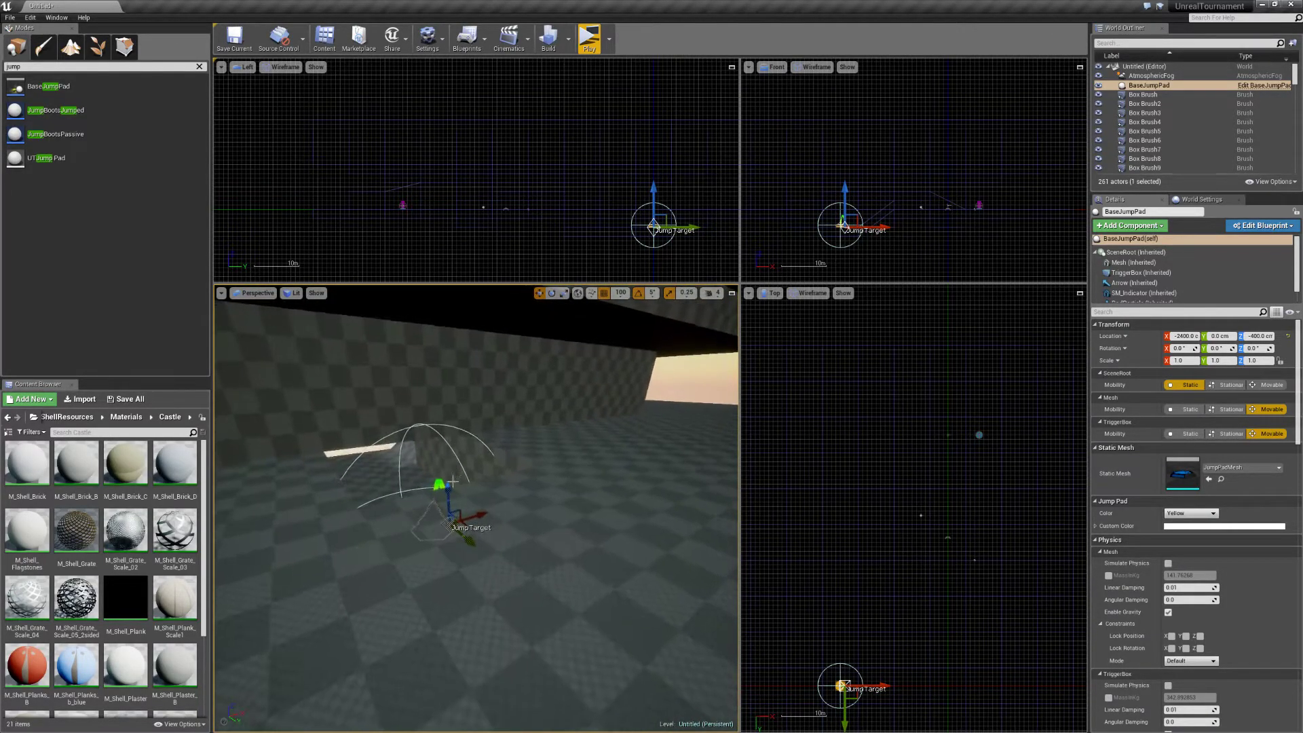
{"action": "left_click_drag", "start_coordinate": [449, 459], "coordinate": [626, 435]}
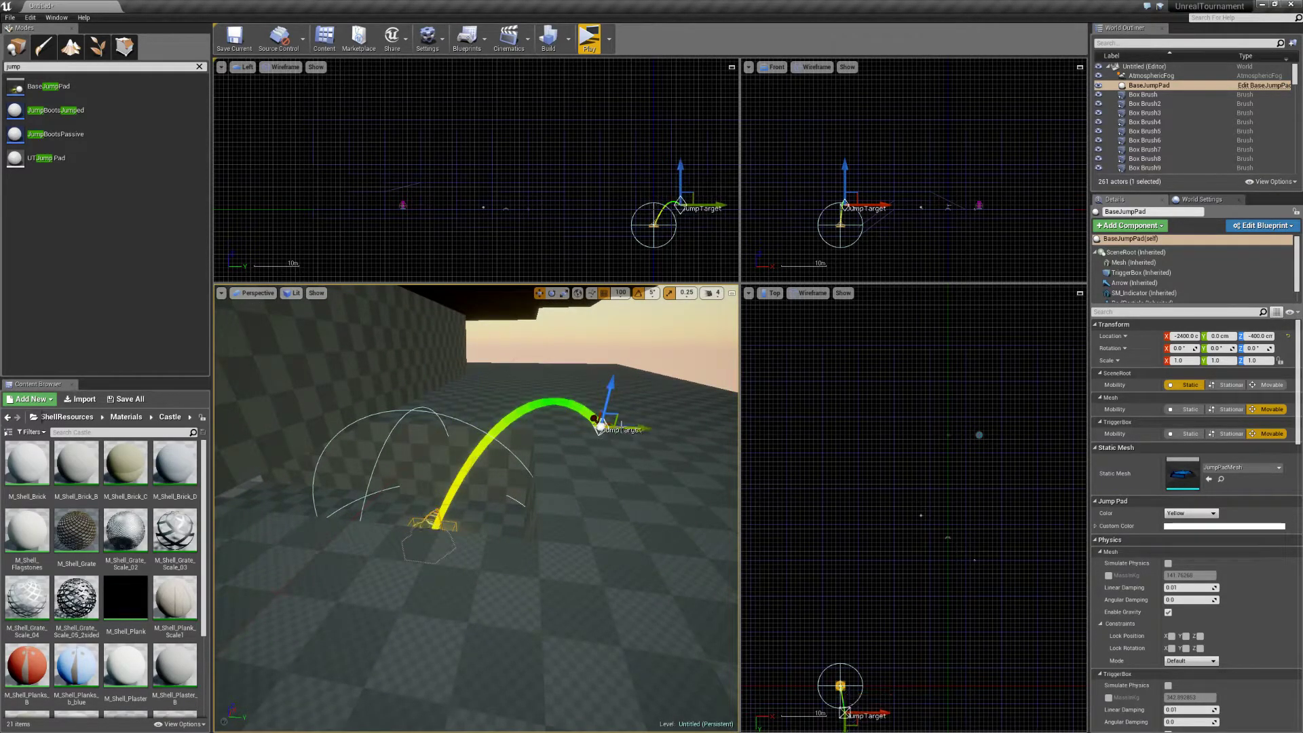
{"action": "left_click_drag", "start_coordinate": [609, 365], "coordinate": [610, 359]}
Play the level from the floor beside the jump pad, try the pad's launch and surroundings, and end the session.
{"action": "right_click", "coordinate": [469, 588]}
{"action": "mouse_move", "coordinate": [487, 585]}
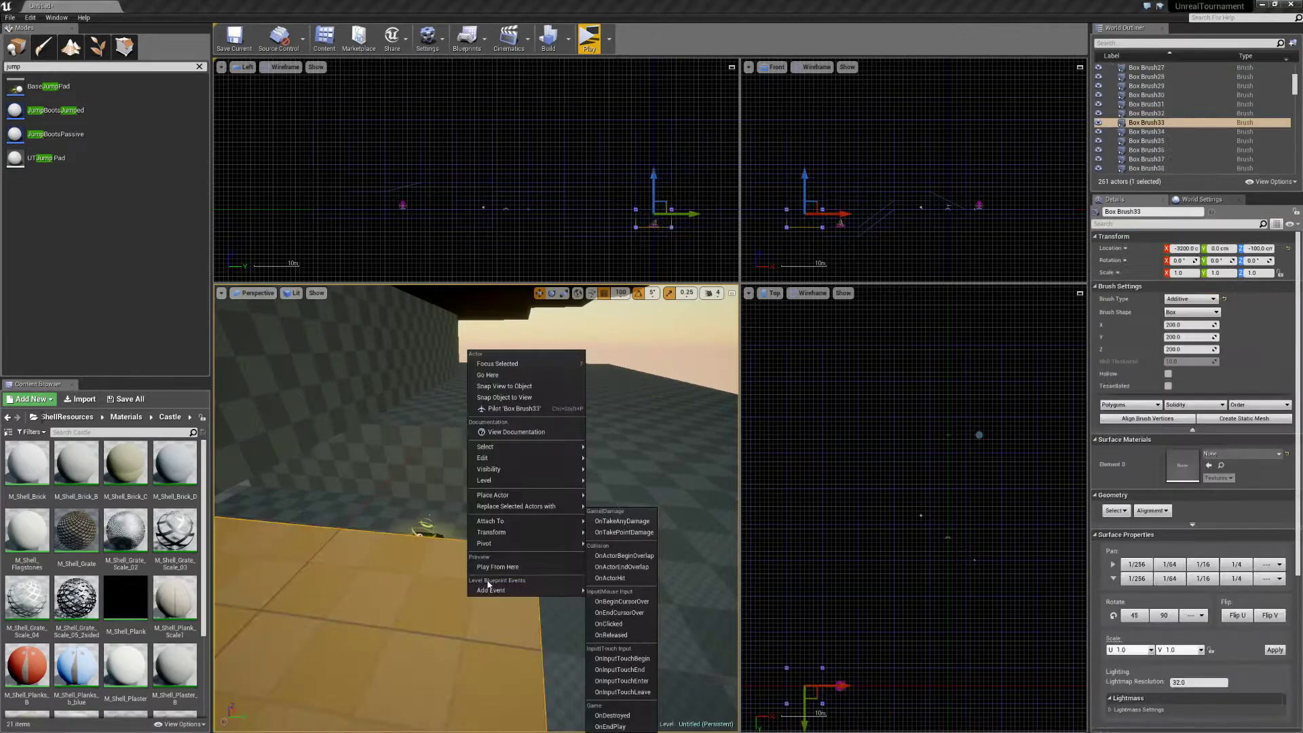
{"action": "left_click", "coordinate": [589, 41]}
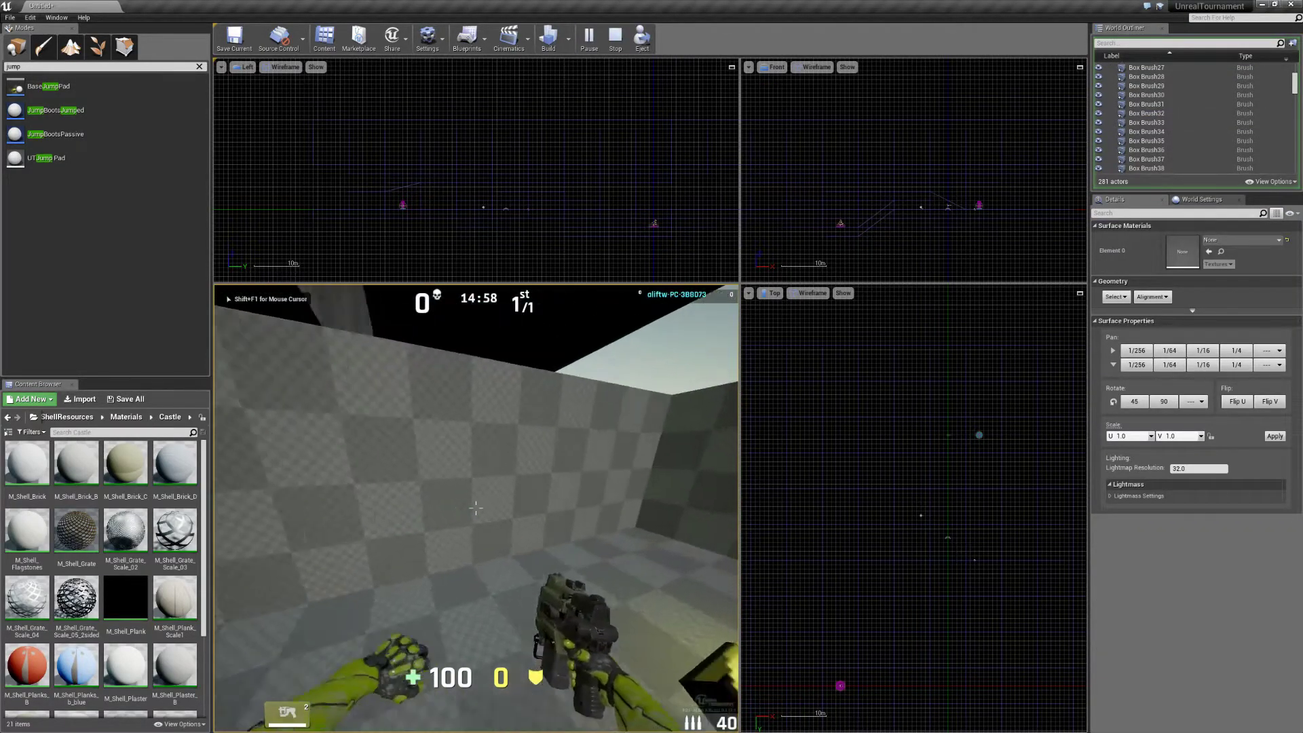
{"action": "key", "text": "w"}
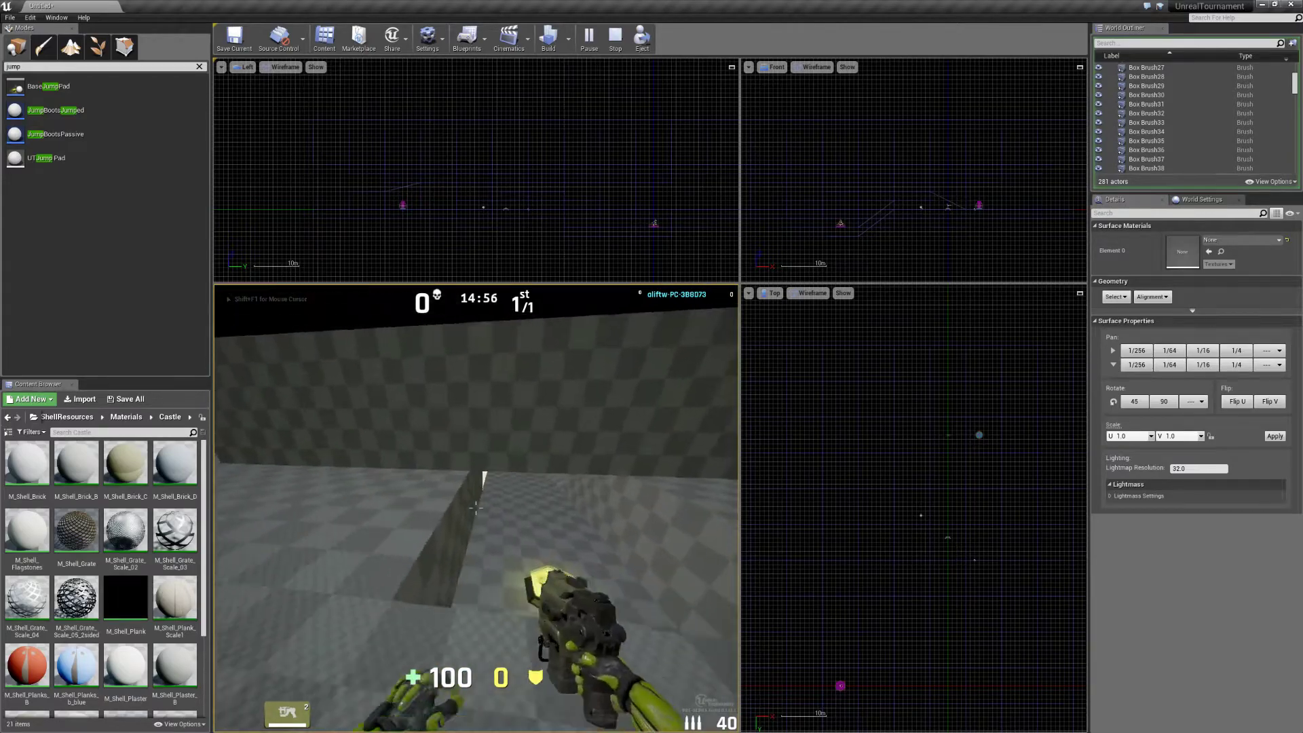
{"action": "key", "text": "w"}
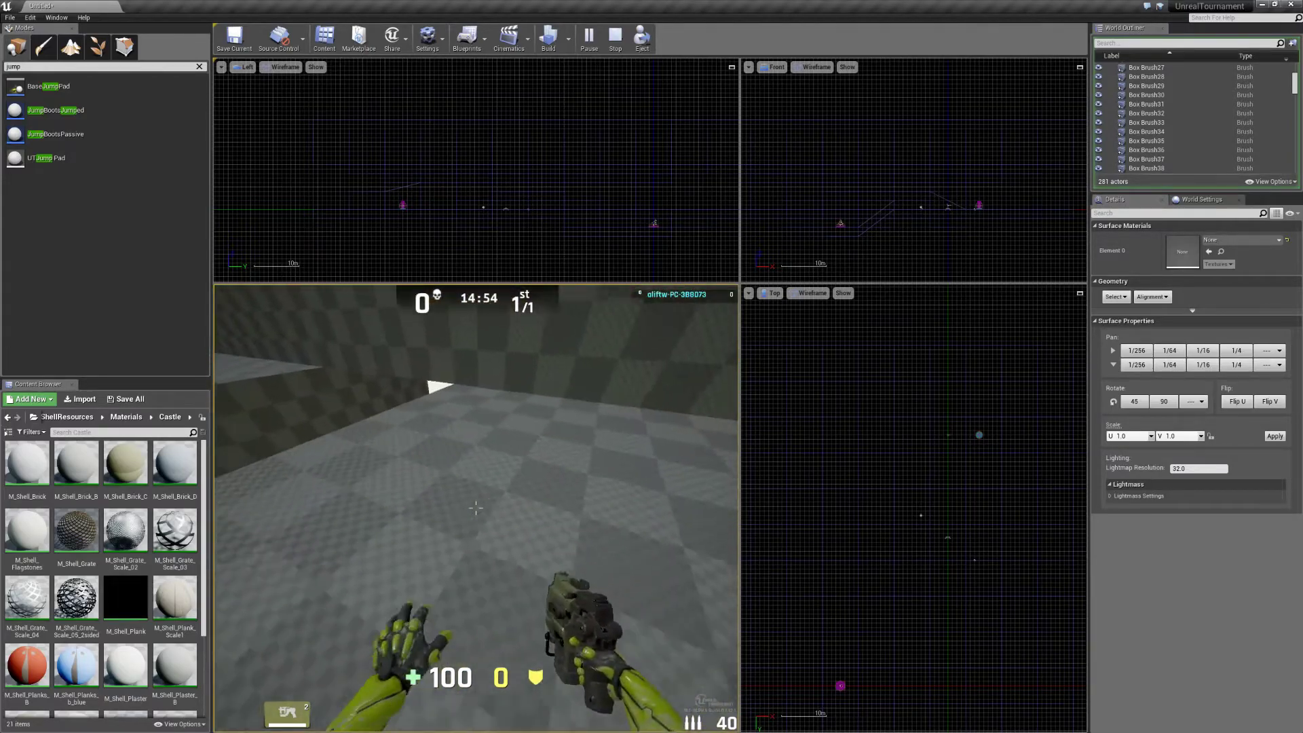
{"action": "key", "text": "w"}
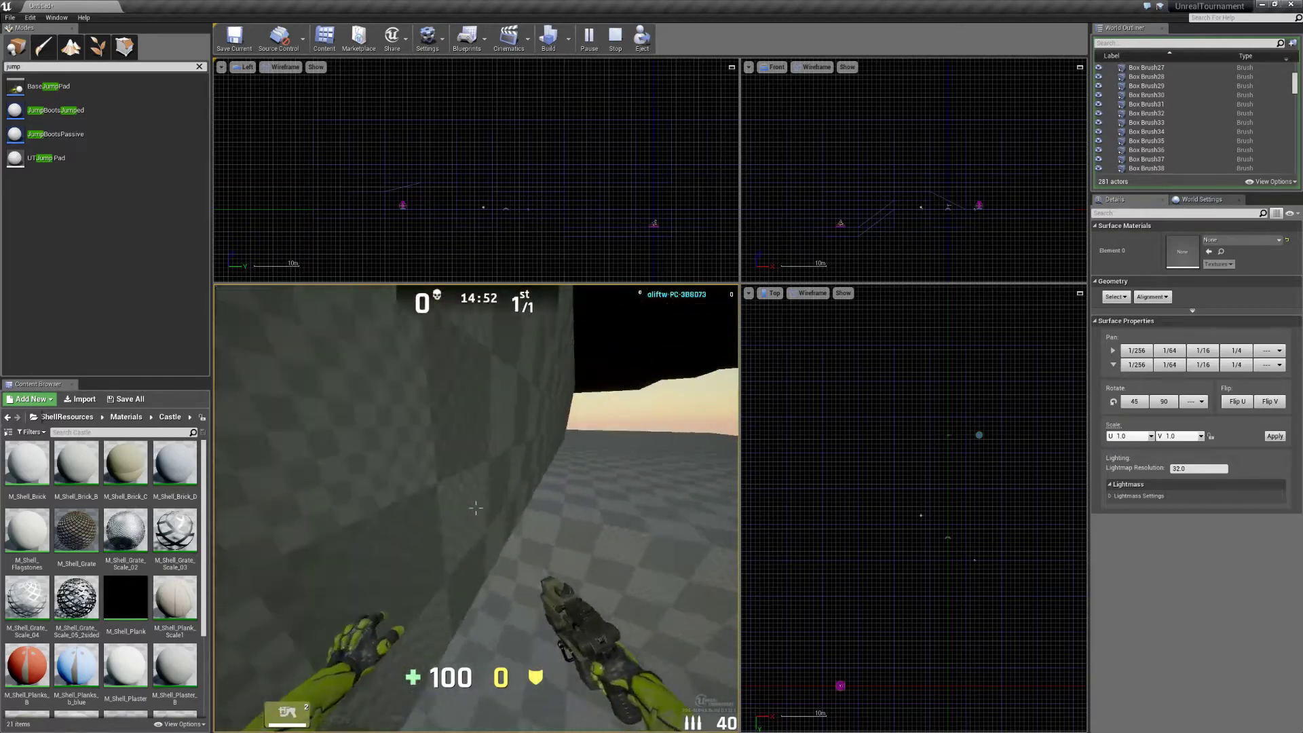
{"action": "key", "text": "w"}
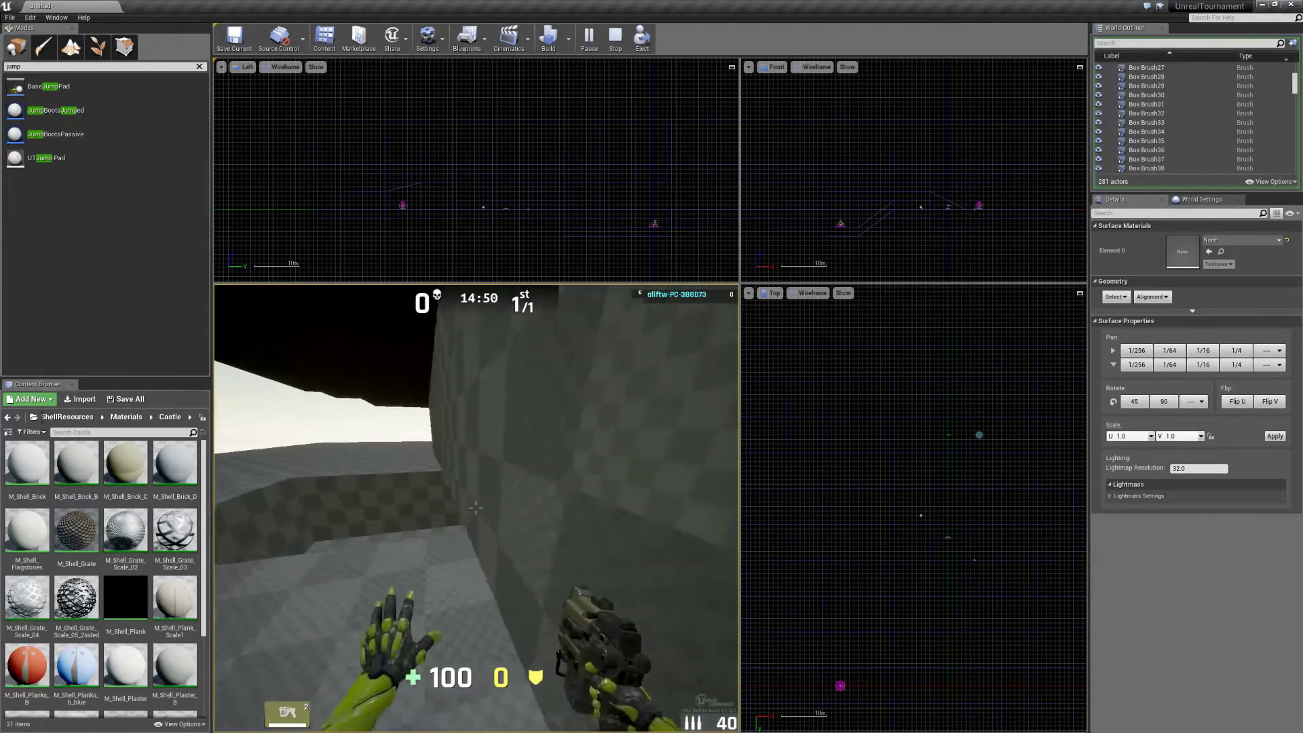
{"action": "key", "text": "Escape"}
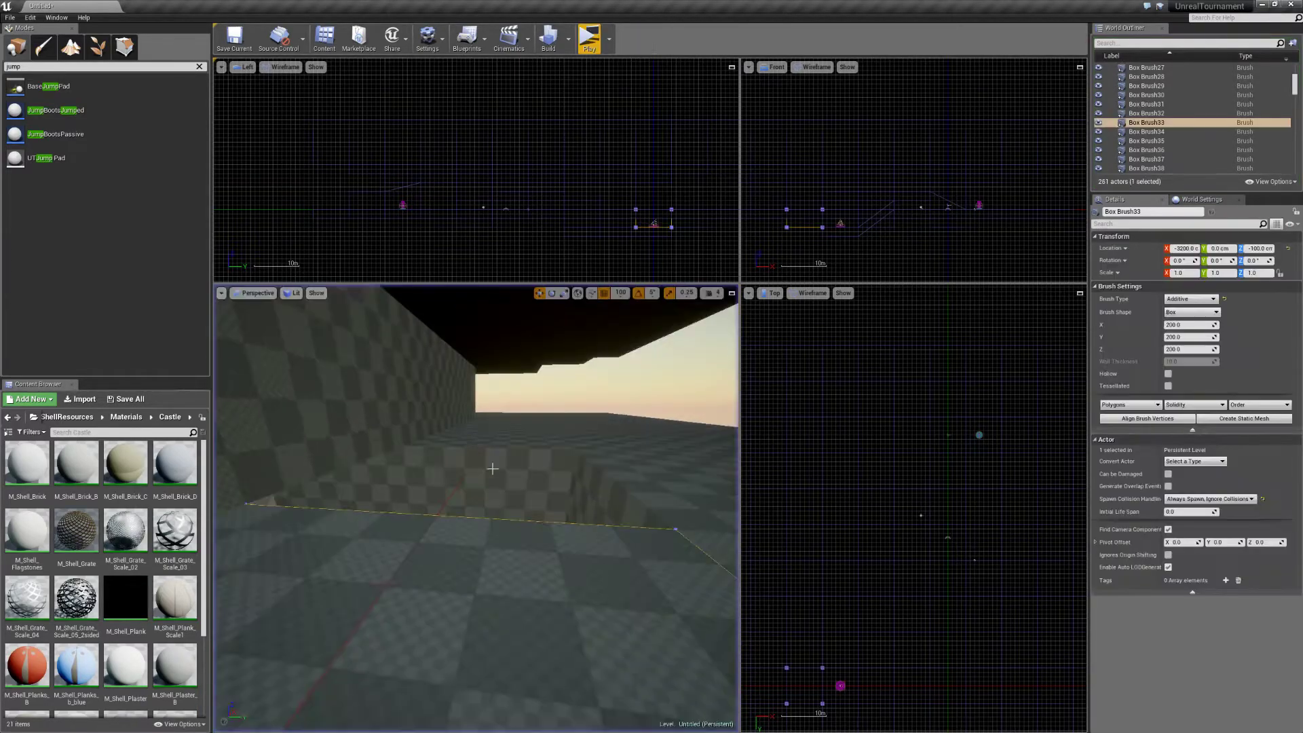
{"action": "right_click_drag", "start_coordinate": [475, 507], "coordinate": [483, 515]}
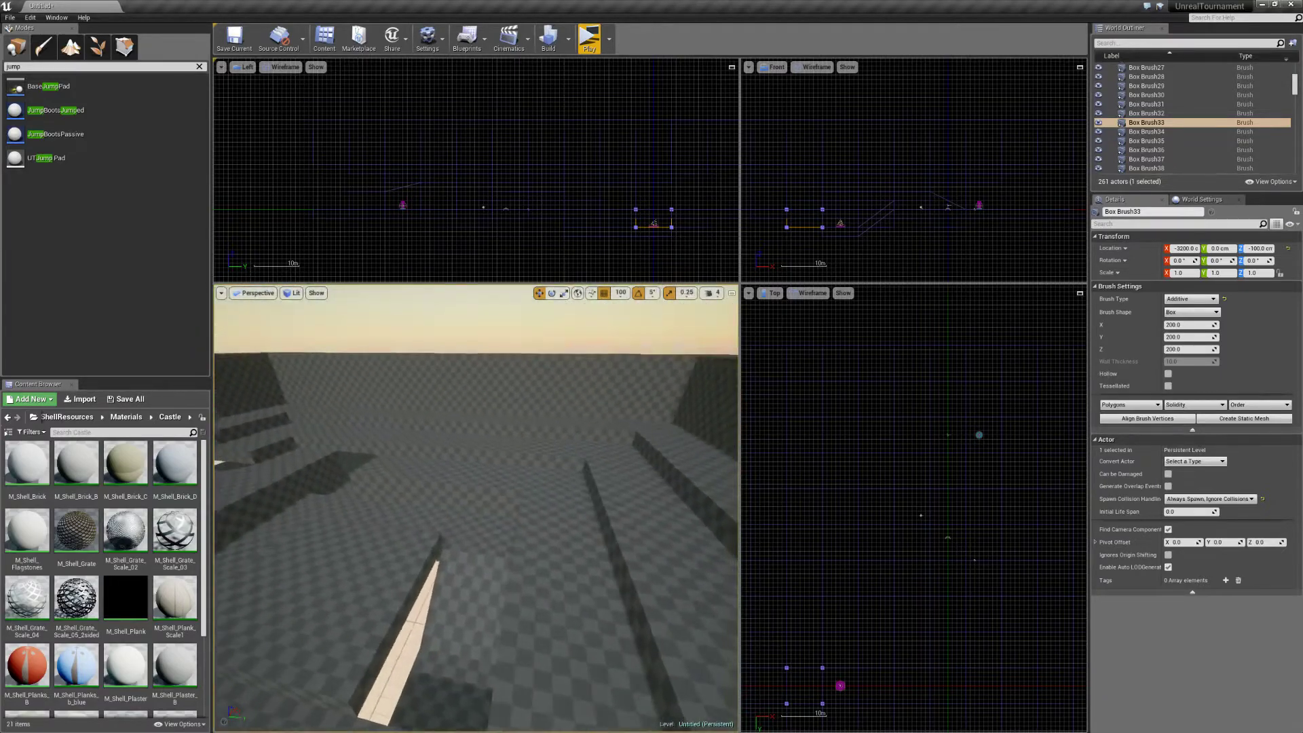
{"action": "left_click", "coordinate": [569, 39]}
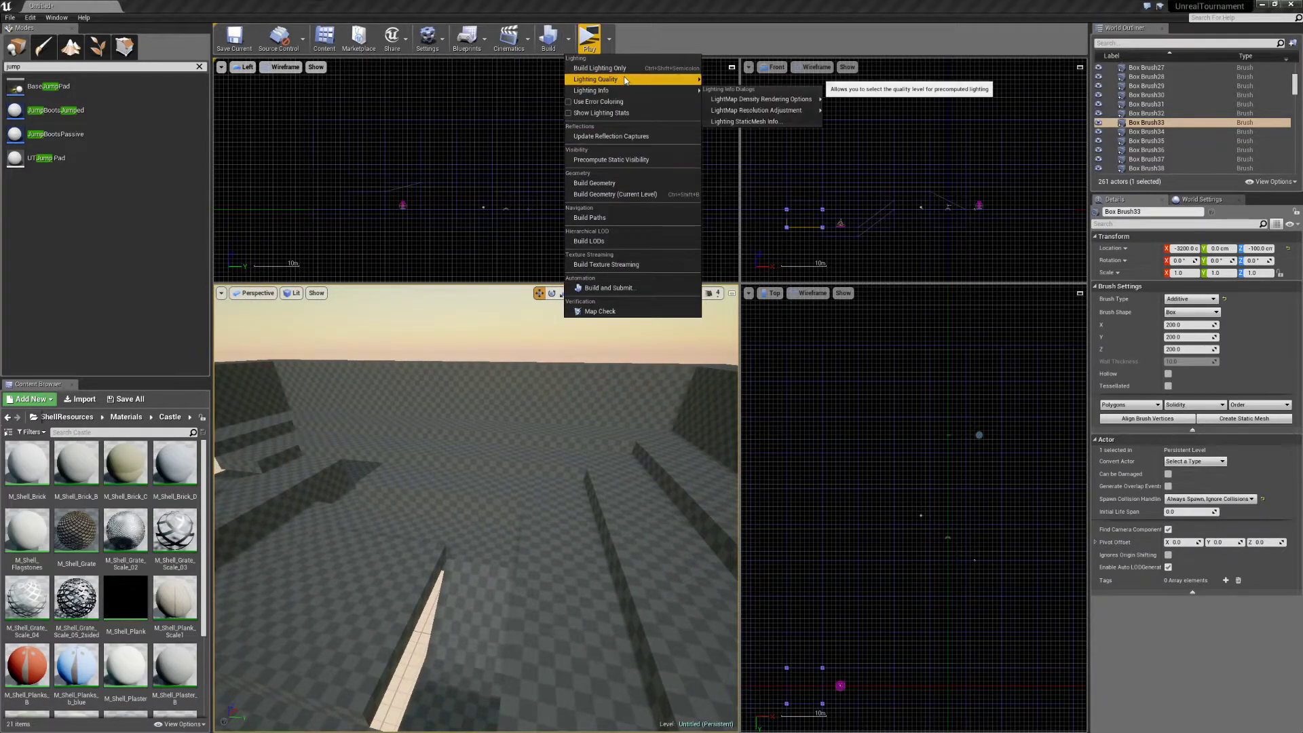
{"action": "left_click", "coordinate": [694, 17]}
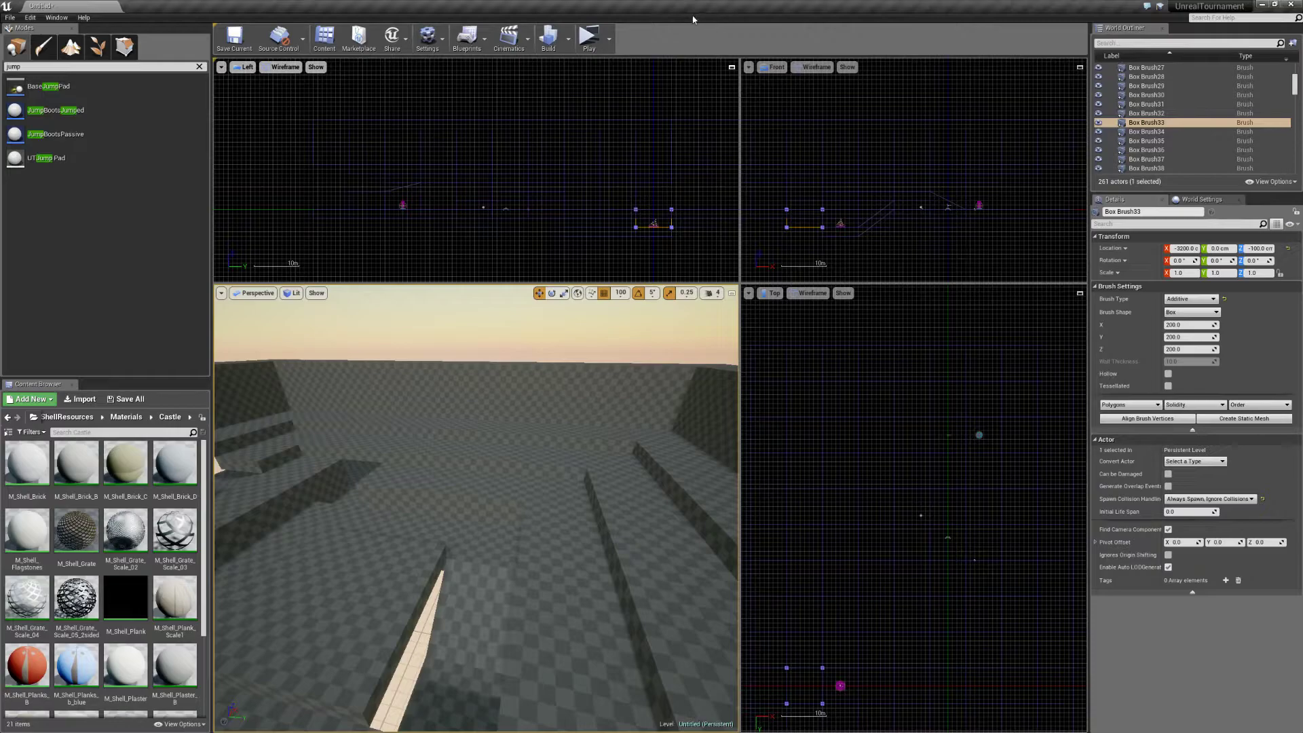
Search the placeable actors for weapon and place a WeaponBase on the floor near the jump pad.
{"action": "key", "text": "w"}
{"action": "right_click_drag", "start_coordinate": [543, 394], "coordinate": [516, 428]}
{"action": "right_click_drag", "start_coordinate": [400, 414], "coordinate": [410, 412]}
{"action": "left_click", "coordinate": [38, 68]}
{"action": "type", "text": "ro"}
{"action": "key", "text": "BackSpace"}
{"action": "key", "text": "BackSpace"}
{"action": "type", "text": "wea"}
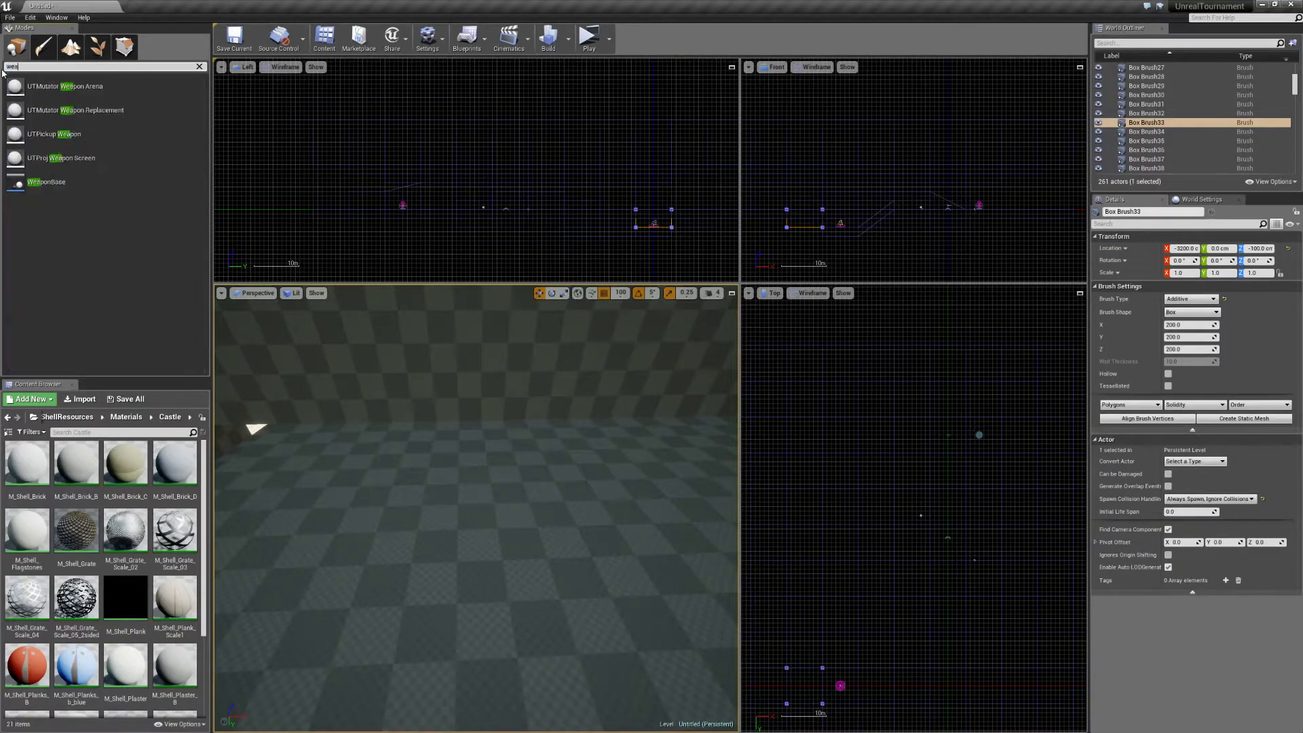
{"action": "left_click_drag", "start_coordinate": [54, 182], "coordinate": [395, 474]}
Position the weapon base at X -1600, Y 0, Z 100 cm on the upper floor.
{"action": "right_click_drag", "start_coordinate": [395, 474], "coordinate": [319, 564]}
{"action": "mouse_move", "coordinate": [560, 369]}
{"action": "left_mouse_down"}
{"action": "mouse_move", "coordinate": [570, 338]}
{"action": "mouse_move", "coordinate": [543, 386]}
{"action": "mouse_move", "coordinate": [520, 396]}
{"action": "mouse_move", "coordinate": [540, 387]}
{"action": "left_mouse_up"}
{"action": "right_click_drag", "start_coordinate": [539, 406], "coordinate": [529, 424]}
{"action": "left_click", "coordinate": [487, 399]}
{"action": "left_click", "coordinate": [484, 385]}
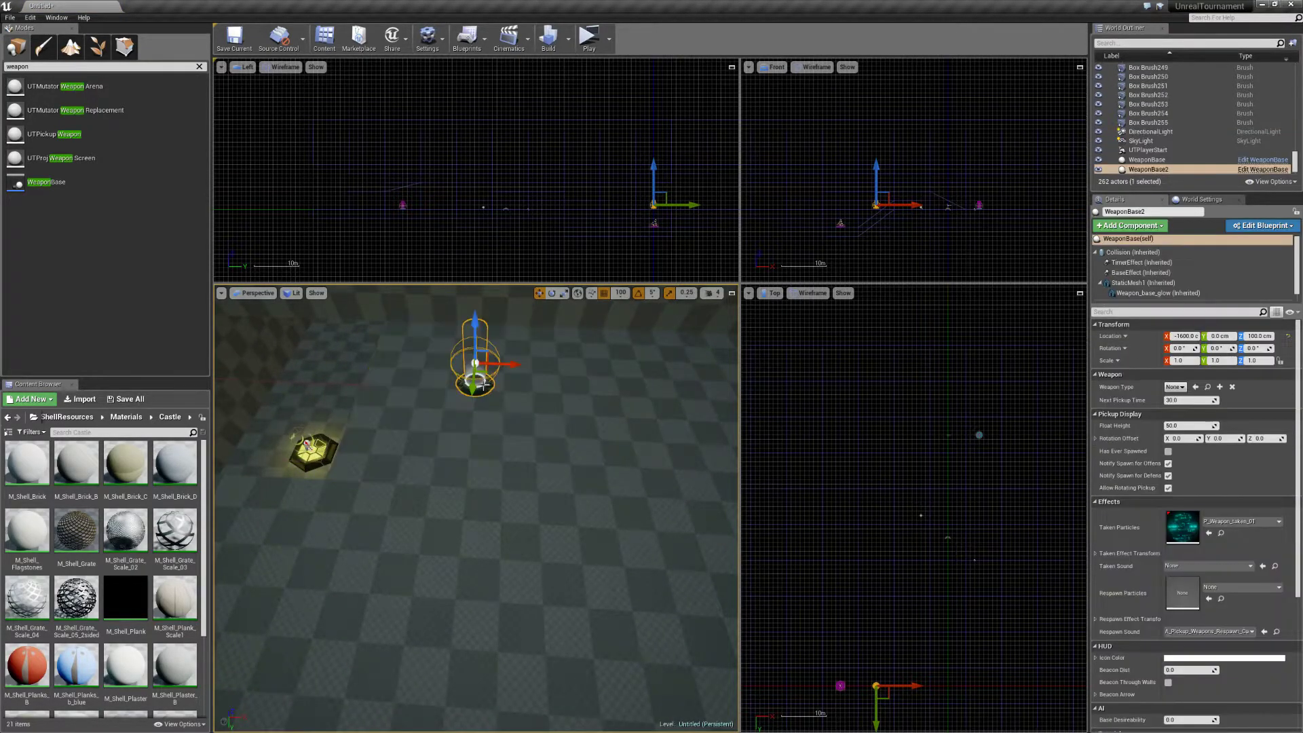
Set the weapon base's weapon type to BP_RocketLauncher.
{"action": "left_click", "coordinate": [1175, 387]}
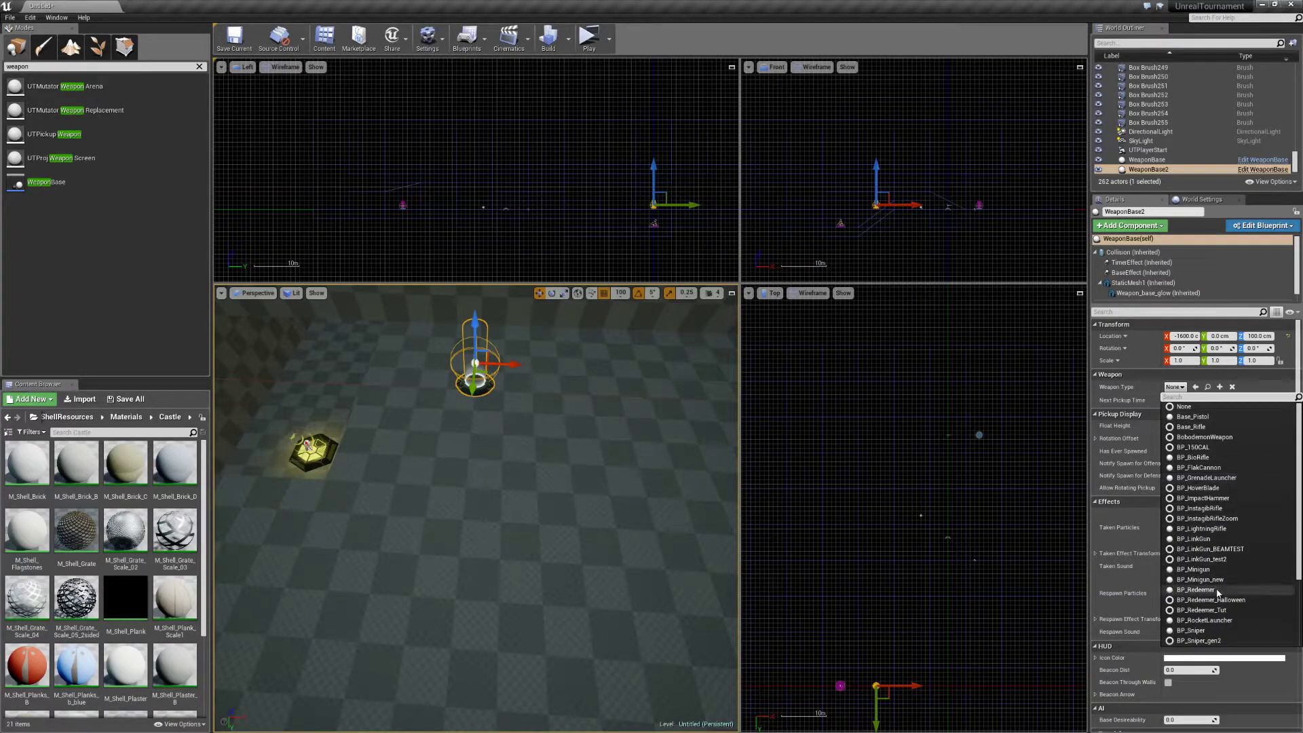
{"action": "left_click", "coordinate": [1217, 623]}
{"action": "right_click_drag", "start_coordinate": [611, 475], "coordinate": [654, 421]}
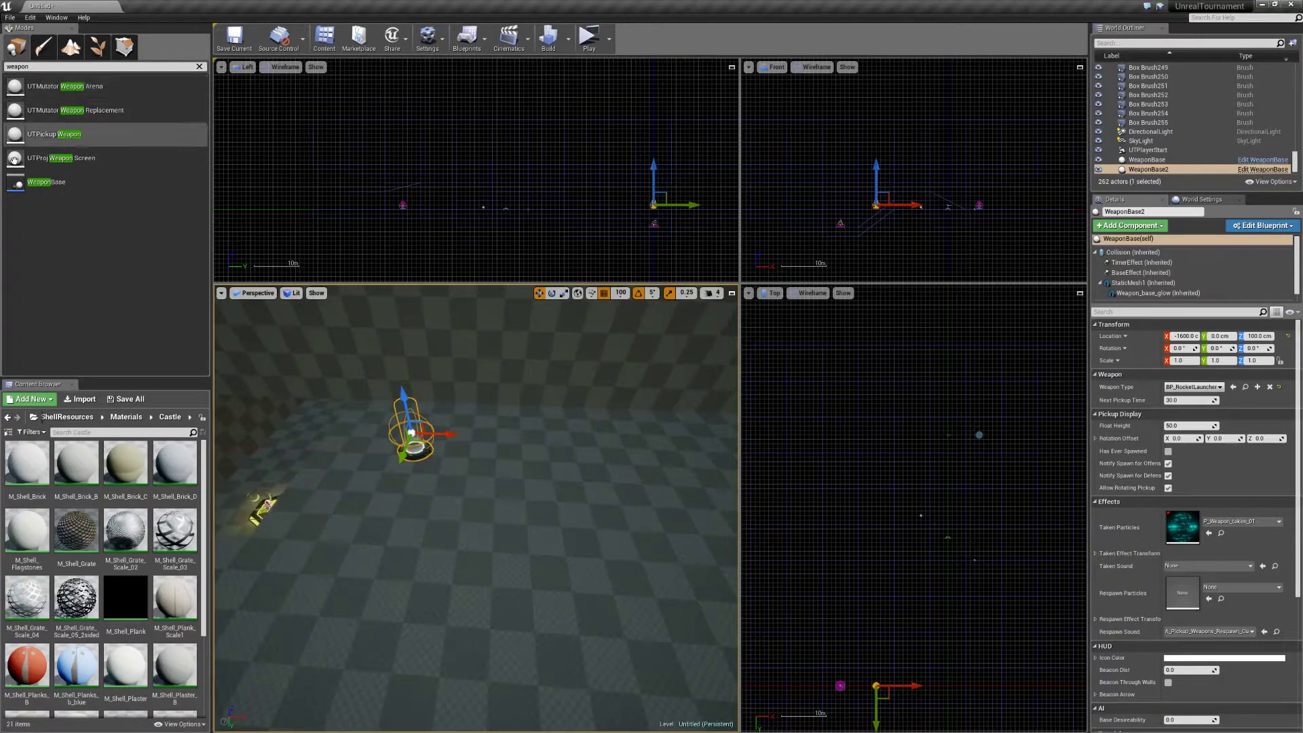
Search the placeable actors for start and place a Player Start on the floor near the rocket launcher base.
{"action": "left_click", "coordinate": [41, 67]}
{"action": "type", "text": "start"}
{"action": "mouse_move", "coordinate": [21, 112]}
{"action": "left_mouse_down"}
{"action": "mouse_move", "coordinate": [204, 204]}
{"action": "mouse_move", "coordinate": [526, 464]}
{"action": "mouse_move", "coordinate": [505, 467]}
{"action": "mouse_move", "coordinate": [581, 483]}
{"action": "left_mouse_up"}
{"action": "left_click", "coordinate": [611, 475]}
{"action": "right_click_drag", "start_coordinate": [611, 475], "coordinate": [583, 481]}
Move the new player start to X -800, Y 0, Z 92 cm, in line with the weapon base.
{"action": "left_click", "coordinate": [441, 441]}
{"action": "mouse_move", "coordinate": [449, 451]}
{"action": "left_mouse_down"}
{"action": "mouse_move", "coordinate": [511, 459]}
{"action": "mouse_move", "coordinate": [441, 459]}
{"action": "left_mouse_up"}
{"action": "right_click_drag", "start_coordinate": [475, 448], "coordinate": [529, 441]}
{"action": "left_click_drag", "start_coordinate": [401, 430], "coordinate": [431, 418]}
{"action": "right_click_drag", "start_coordinate": [434, 420], "coordinate": [536, 370]}
Rotate the new player start about its vertical axis to about 180 degrees so it faces the weapon base.
{"action": "key", "text": "e"}
{"action": "left_click_drag", "start_coordinate": [550, 397], "coordinate": [523, 448]}
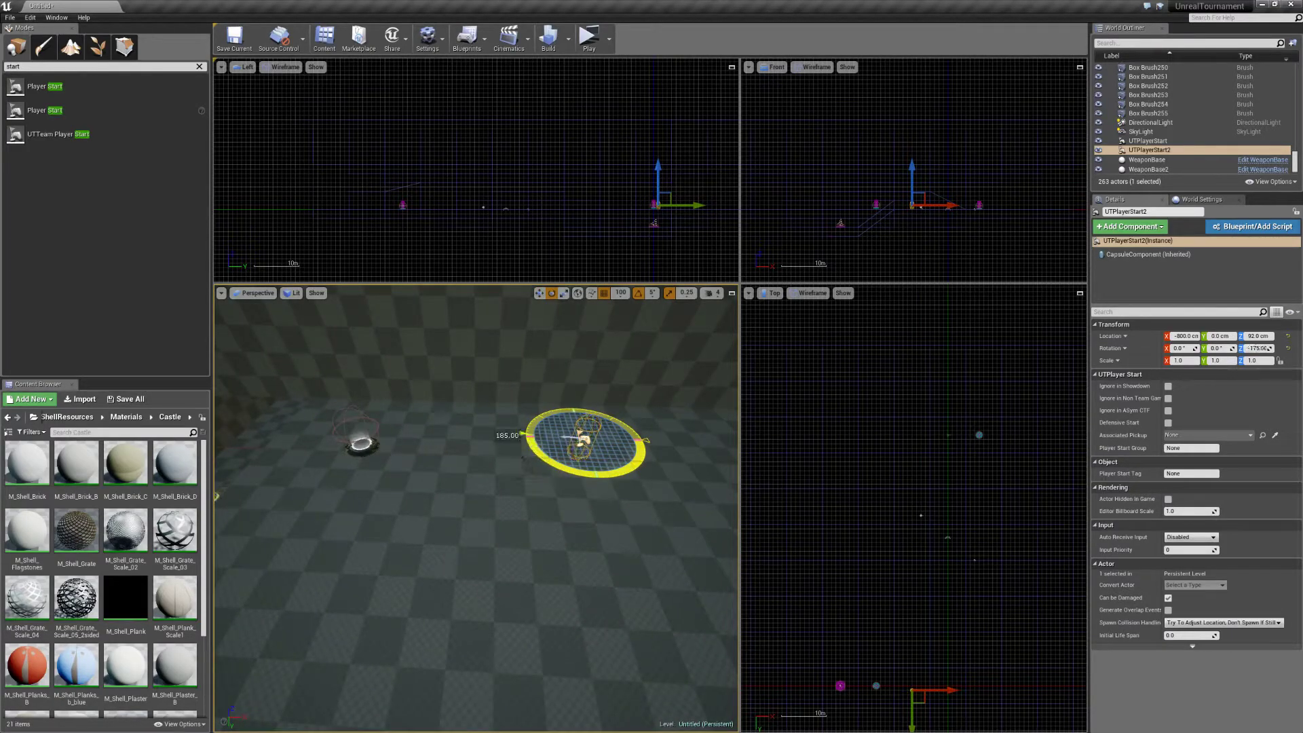
{"action": "key", "text": "w"}
{"action": "key", "text": "e"}
{"action": "key", "text": "w"}
{"action": "key", "text": "e"}
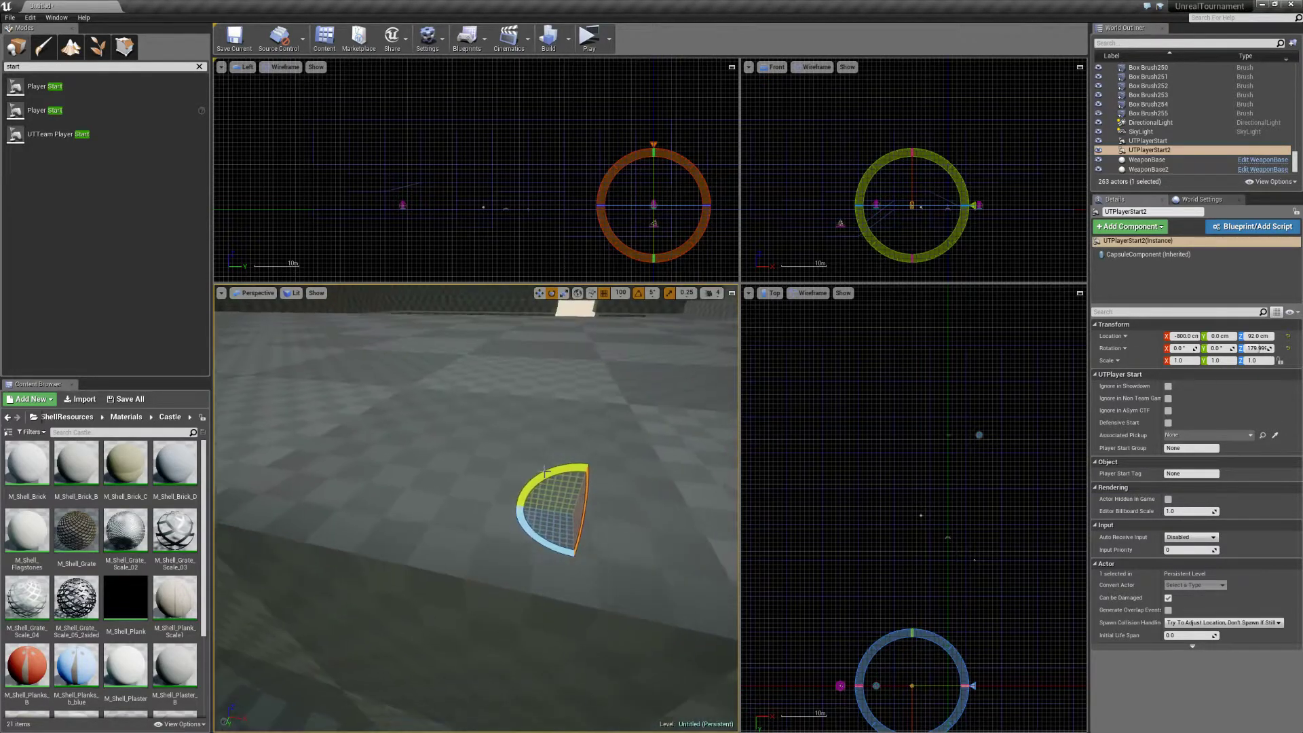
Playtest the level several times to check the spawn points, ending each play session.
{"action": "left_click", "coordinate": [590, 37]}
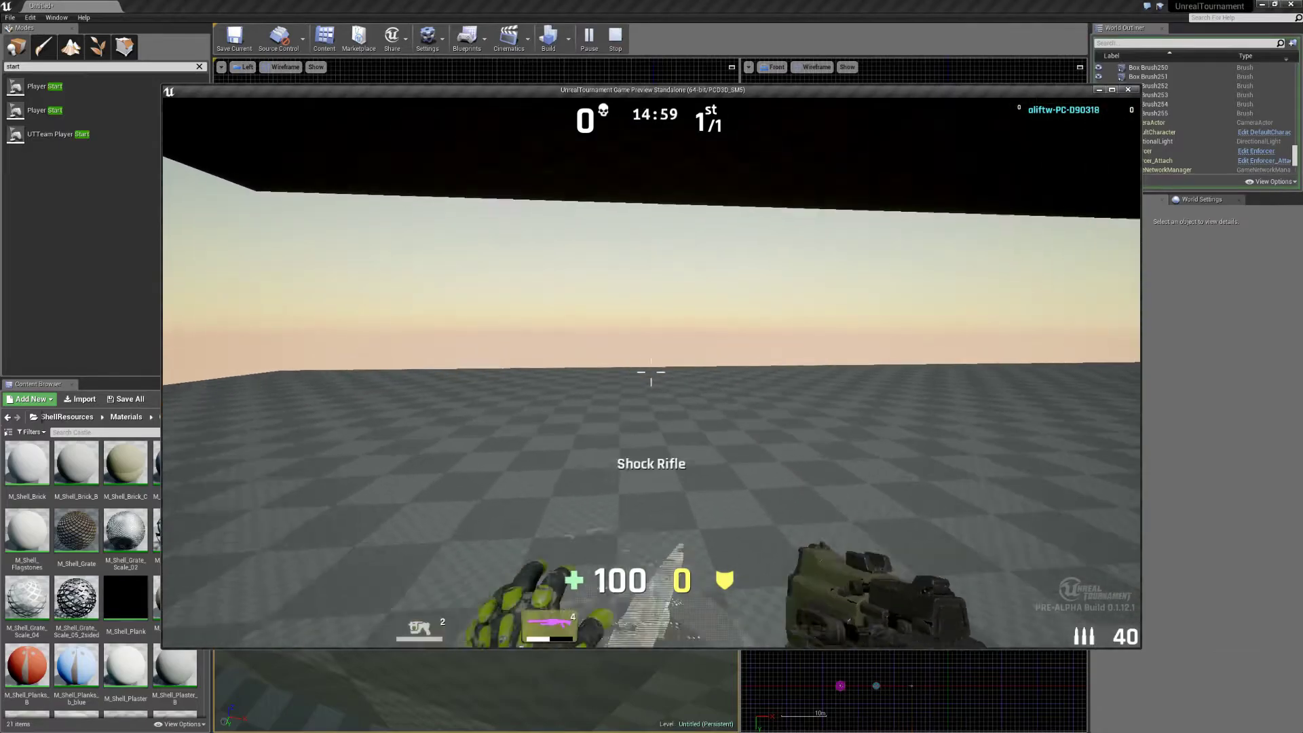
{"action": "key", "text": "Escape"}
{"action": "key", "text": "alt+p"}
{"action": "key", "text": "Escape"}
{"action": "left_click", "coordinate": [589, 37]}
{"action": "key", "text": "Escape"}
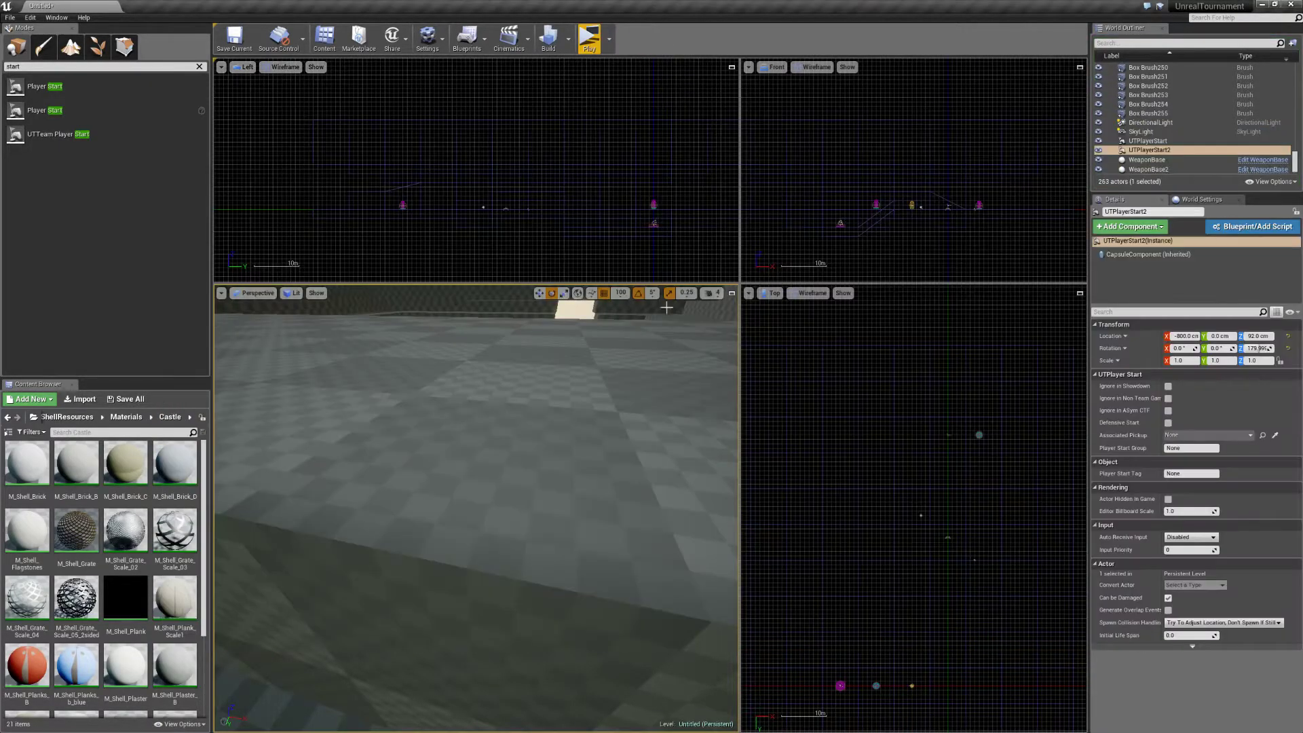
Select the four adjacent overhead box brushes and extend their lower vertices down to the lower floor in geometry editing.
{"action": "mouse_move", "coordinate": [476, 509]}
{"action": "right_mouse_down"}
{"action": "mouse_move", "coordinate": [706, 503]}
{"action": "mouse_move", "coordinate": [658, 499]}
{"action": "mouse_move", "coordinate": [590, 543]}
{"action": "mouse_move", "coordinate": [597, 516]}
{"action": "mouse_move", "coordinate": [590, 529]}
{"action": "mouse_move", "coordinate": [597, 519]}
{"action": "mouse_move", "coordinate": [491, 454]}
{"action": "mouse_move", "coordinate": [529, 444]}
{"action": "mouse_move", "coordinate": [483, 425]}
{"action": "right_mouse_up"}
{"action": "left_click", "coordinate": [491, 454]}
{"action": "left_click", "coordinate": [629, 445], "text": "ctrl"}
{"action": "left_click", "coordinate": [482, 425], "text": "ctrl"}
{"action": "left_click", "coordinate": [602, 439], "text": "ctrl"}
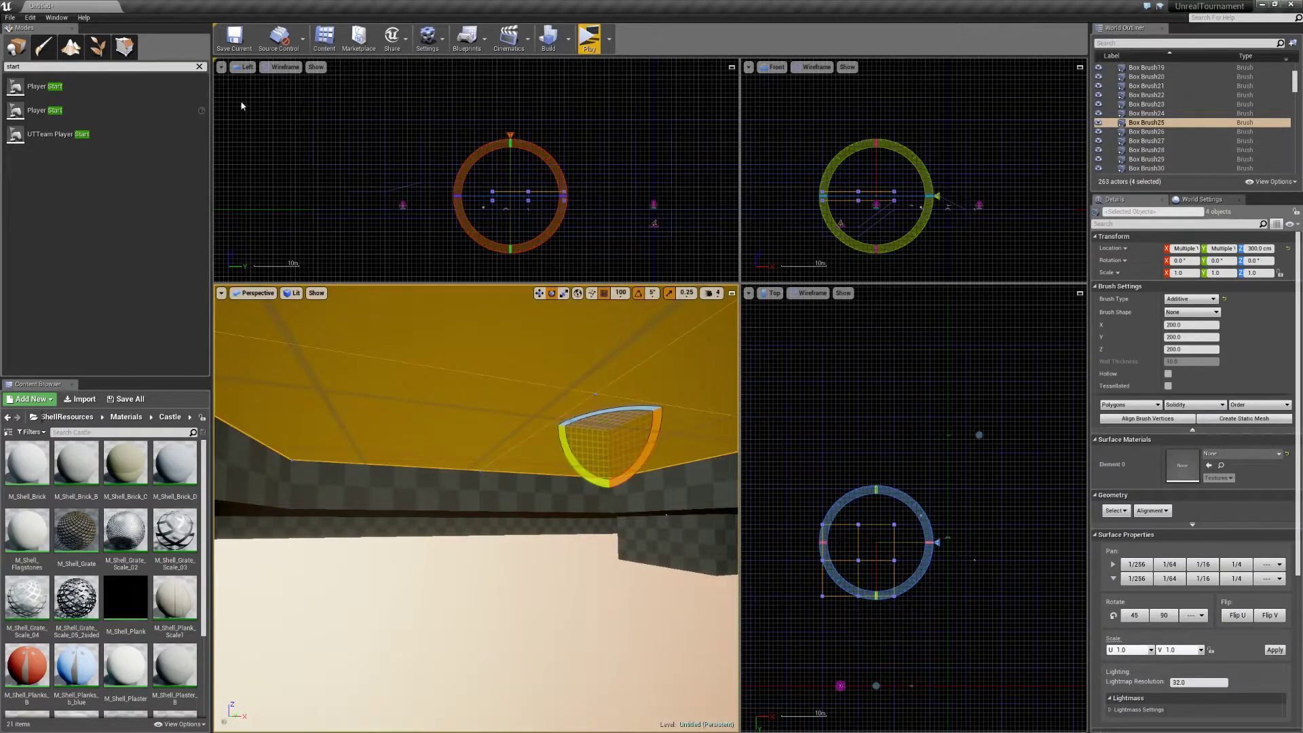
{"action": "left_click", "coordinate": [125, 46]}
{"action": "mouse_move", "coordinate": [601, 230]}
{"action": "left_mouse_down"}
{"action": "mouse_move", "coordinate": [470, 197]}
{"action": "mouse_move", "coordinate": [493, 198]}
{"action": "mouse_move", "coordinate": [514, 273]}
{"action": "left_mouse_up"}
Extend the lower vertices of the neighbouring box brush at X -3200, Y -1600, Z 100 cm down to the lower floor.
{"action": "key", "text": "w"}
{"action": "mouse_move", "coordinate": [511, 380]}
{"action": "right_mouse_down"}
{"action": "mouse_move", "coordinate": [519, 407]}
{"action": "mouse_move", "coordinate": [502, 489]}
{"action": "mouse_move", "coordinate": [583, 499]}
{"action": "mouse_move", "coordinate": [475, 435]}
{"action": "mouse_move", "coordinate": [510, 407]}
{"action": "right_mouse_up"}
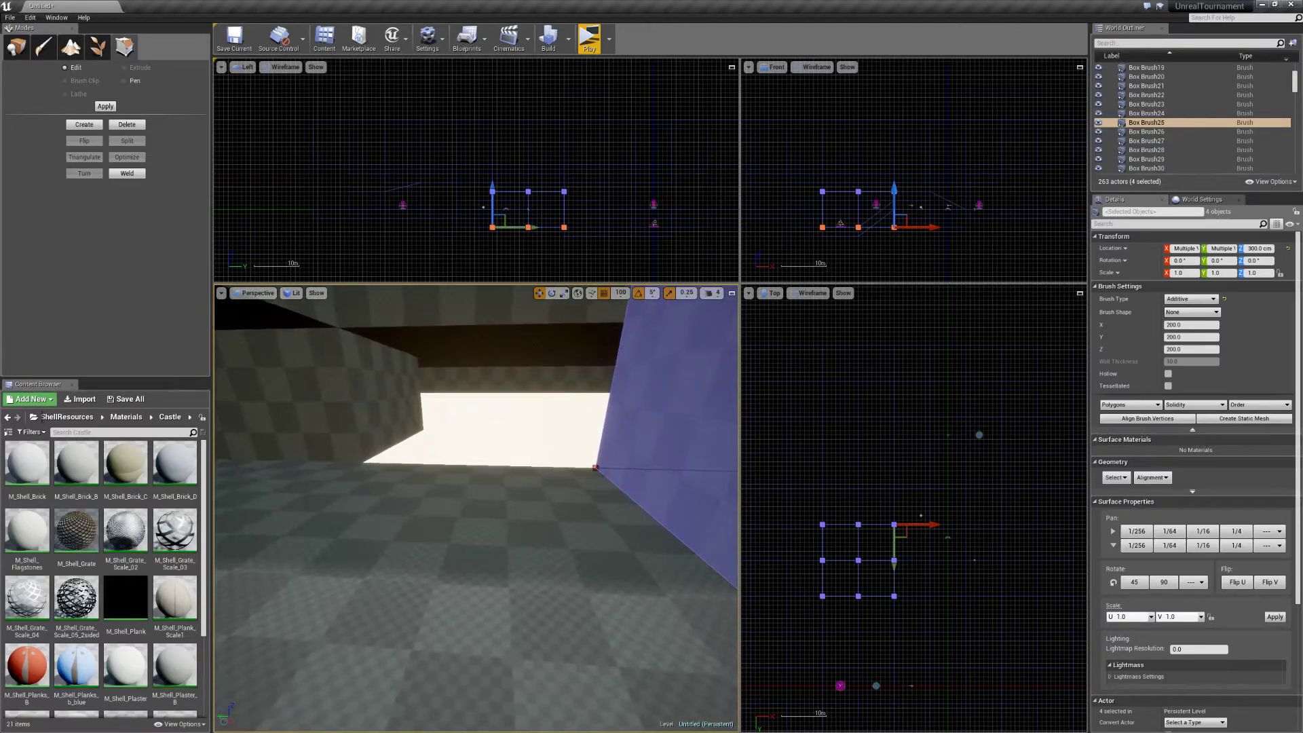
{"action": "left_click", "coordinate": [510, 315]}
{"action": "mouse_move", "coordinate": [627, 226]}
{"action": "left_mouse_down"}
{"action": "mouse_move", "coordinate": [550, 206]}
{"action": "mouse_move", "coordinate": [565, 202]}
{"action": "left_mouse_up"}
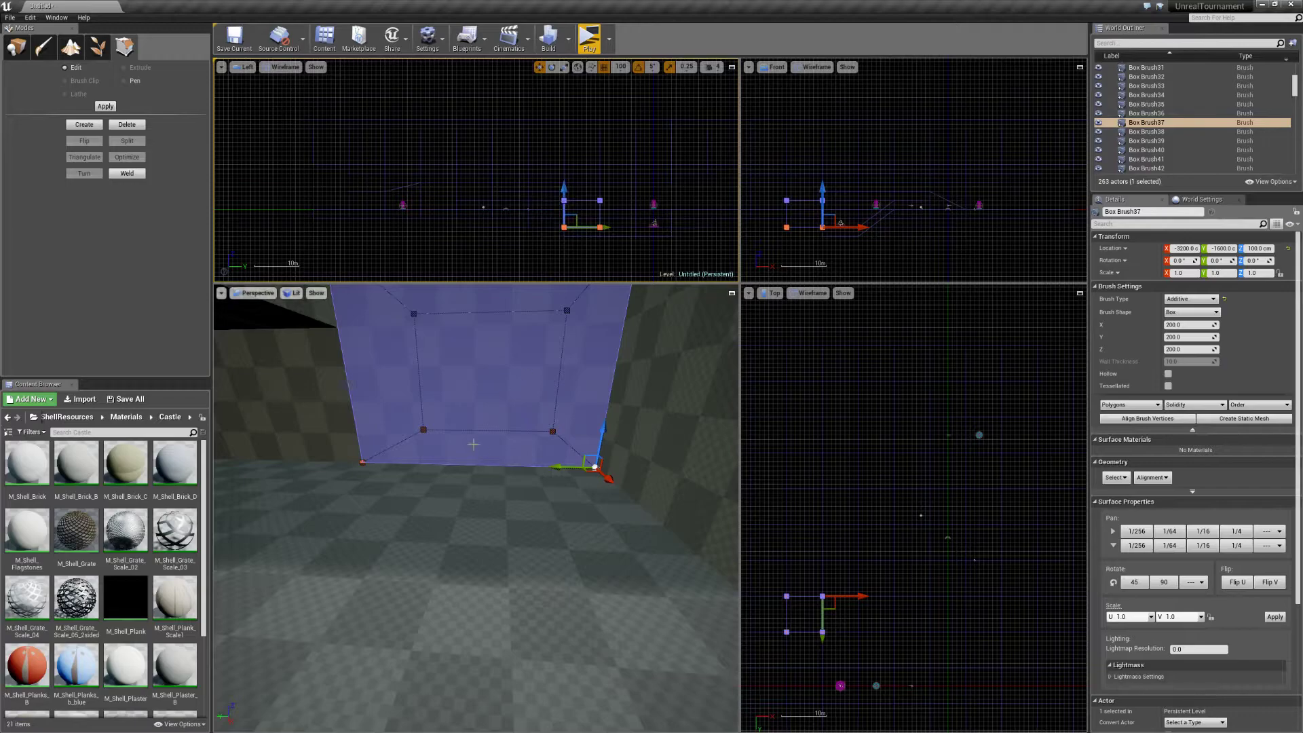
Select the raised box brush at X -2400, Y -800, Z 500 cm and pick its lower vertices.
{"action": "right_click_drag", "start_coordinate": [435, 399], "coordinate": [333, 353]}
{"action": "left_click", "coordinate": [430, 368]}
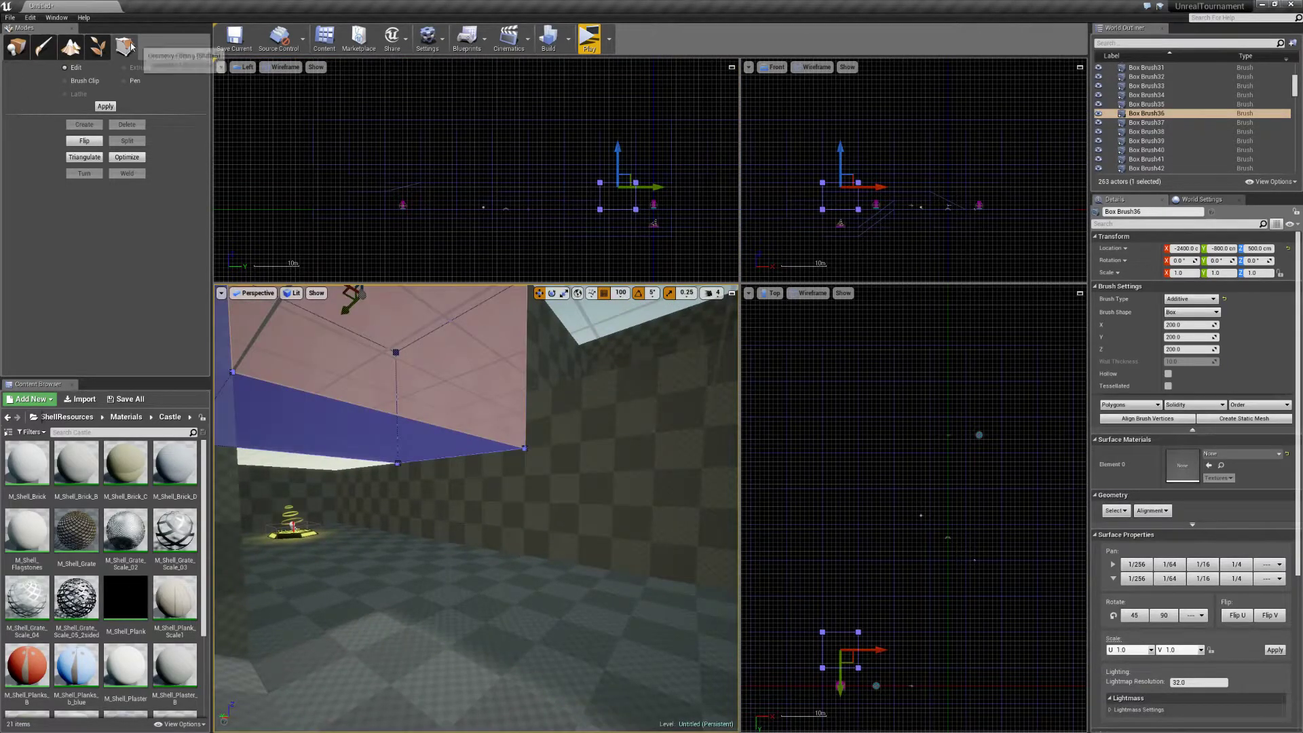
{"action": "key", "text": "w"}
{"action": "mouse_move", "coordinate": [430, 368]}
{"action": "right_mouse_down"}
{"action": "mouse_move", "coordinate": [244, 380]}
{"action": "mouse_move", "coordinate": [149, 370]}
{"action": "right_mouse_up"}
{"action": "right_click_drag", "start_coordinate": [485, 463], "coordinate": [733, 441]}
{"action": "left_click", "coordinate": [486, 462]}
{"action": "left_click", "coordinate": [559, 411]}
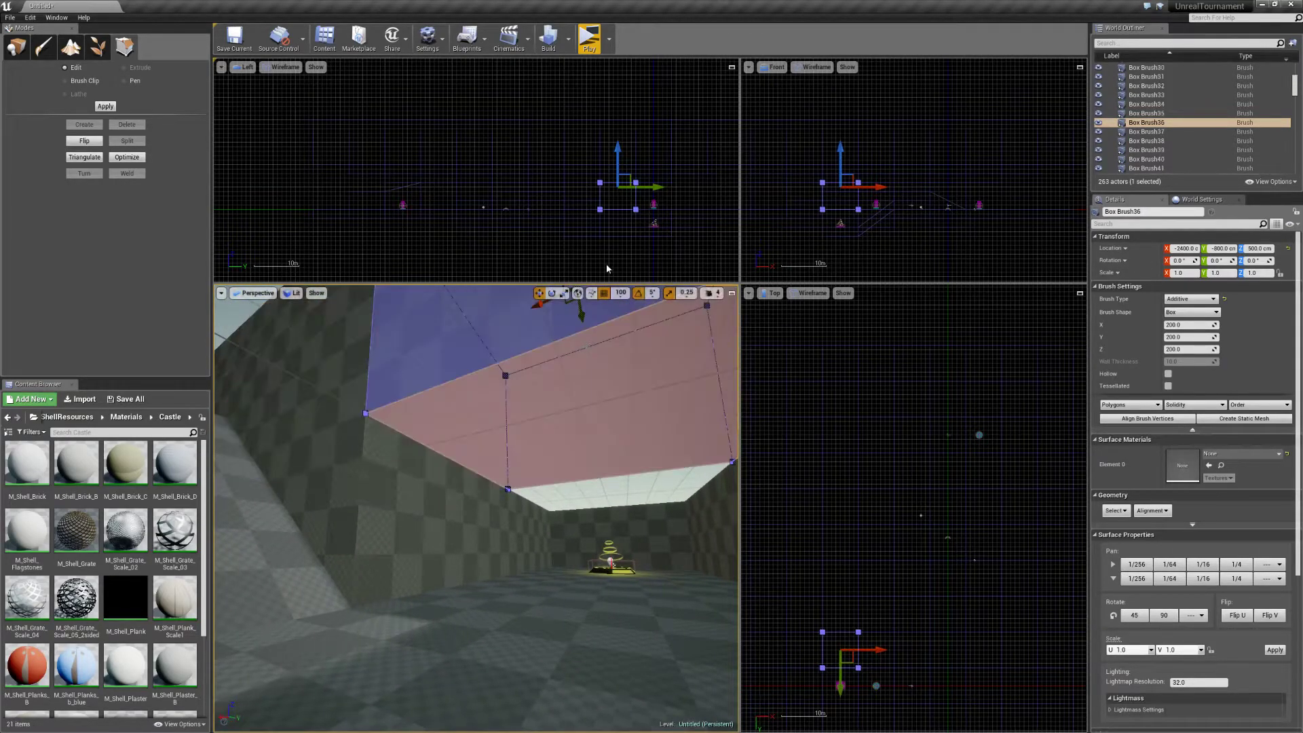
{"action": "left_click_drag", "start_coordinate": [670, 224], "coordinate": [588, 202], "text": "ctrl+alt"}
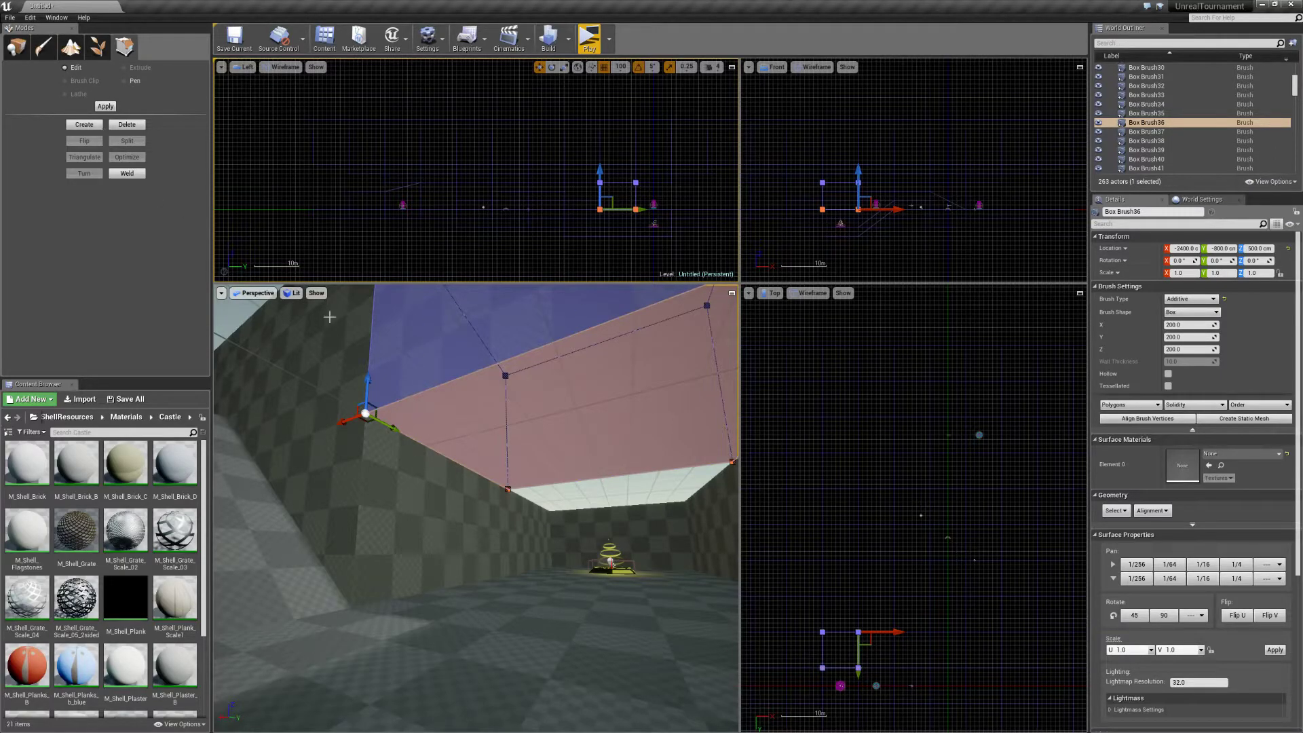
Playtest the level from a spot near the weapon base to check the new walls, ending the play session.
{"action": "right_click_drag", "start_coordinate": [323, 366], "coordinate": [323, 368]}
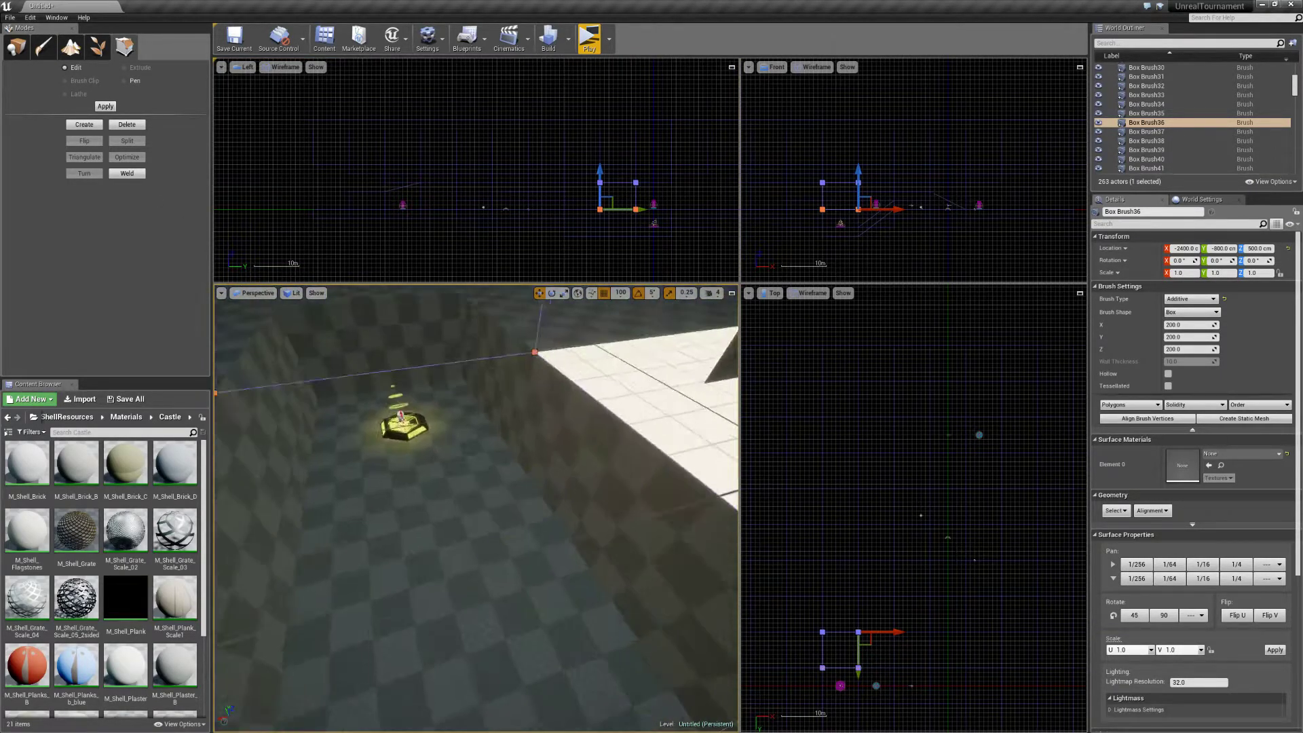
{"action": "right_click", "coordinate": [496, 452]}
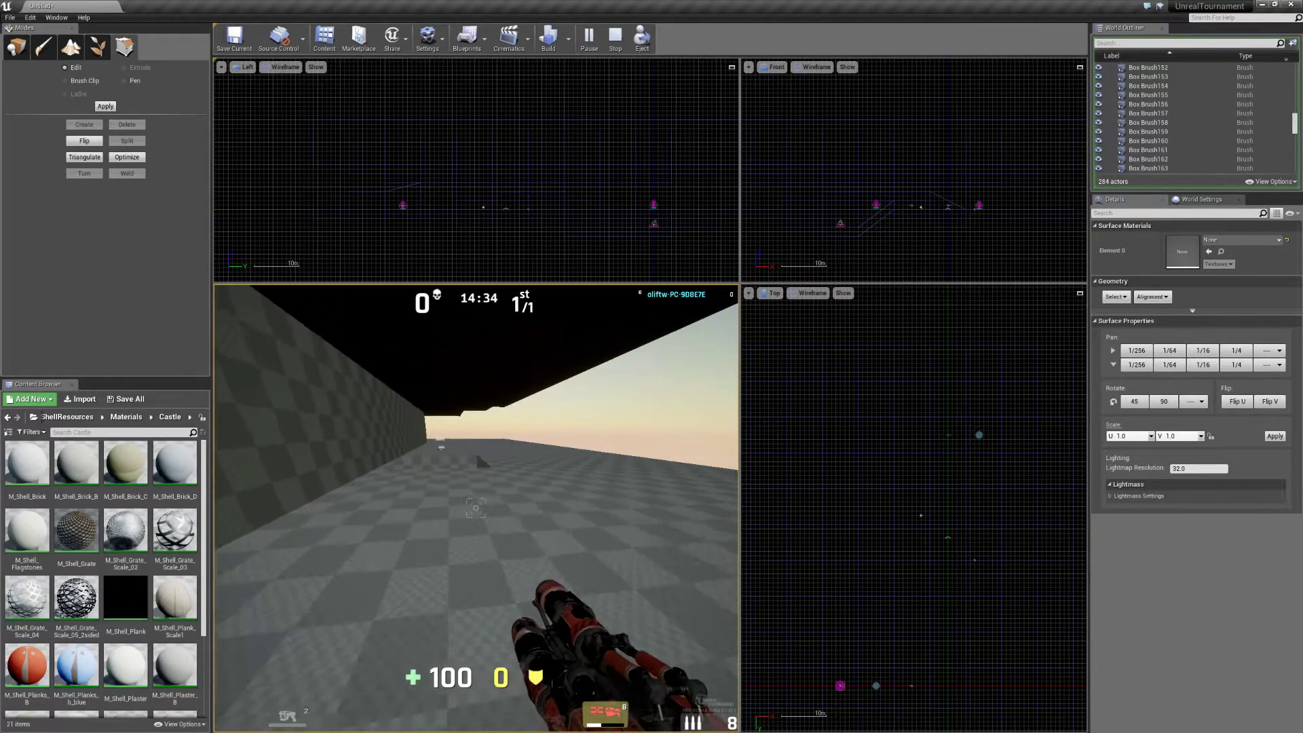
{"action": "key", "text": "Escape"}
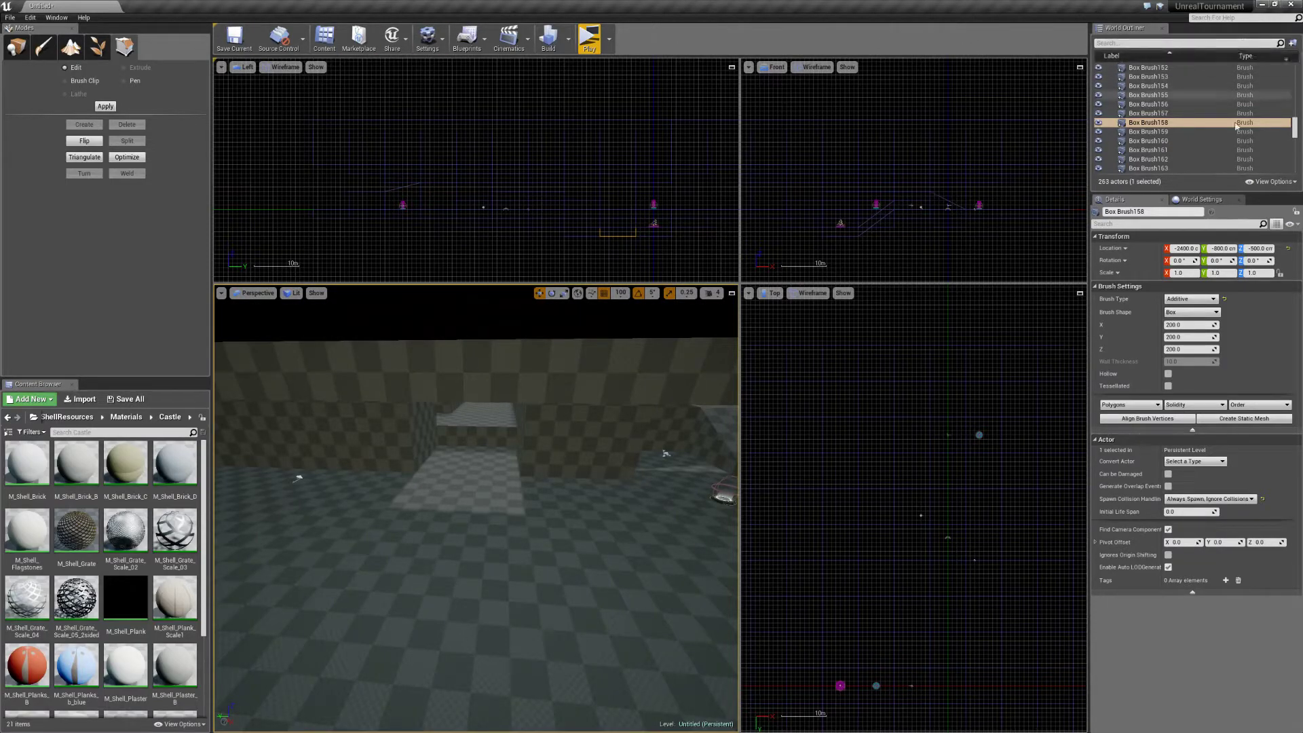
Filter the level's actors by sky, select the sky light and review its light settings.
{"action": "left_click_drag", "start_coordinate": [1295, 129], "coordinate": [1296, 84]}
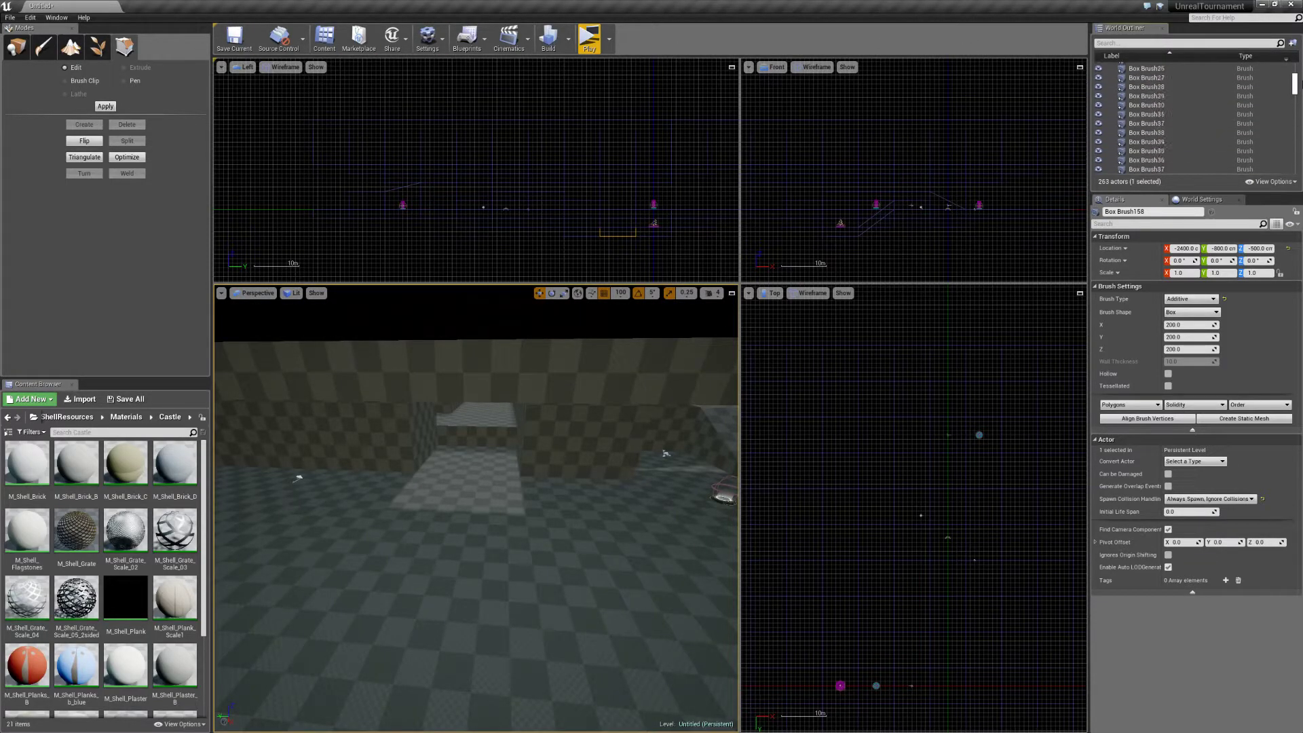
{"action": "left_click", "coordinate": [1201, 43]}
{"action": "type", "text": "sky"}
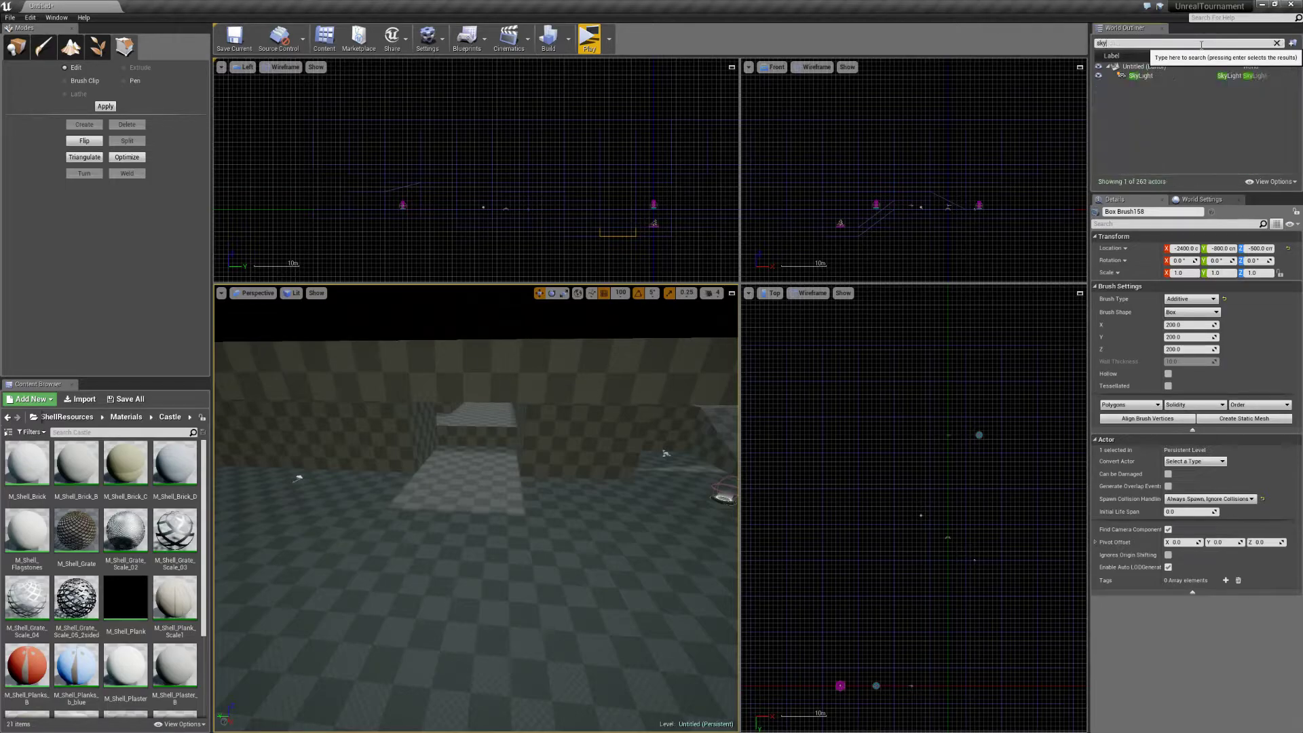
{"action": "left_click", "coordinate": [1189, 77]}
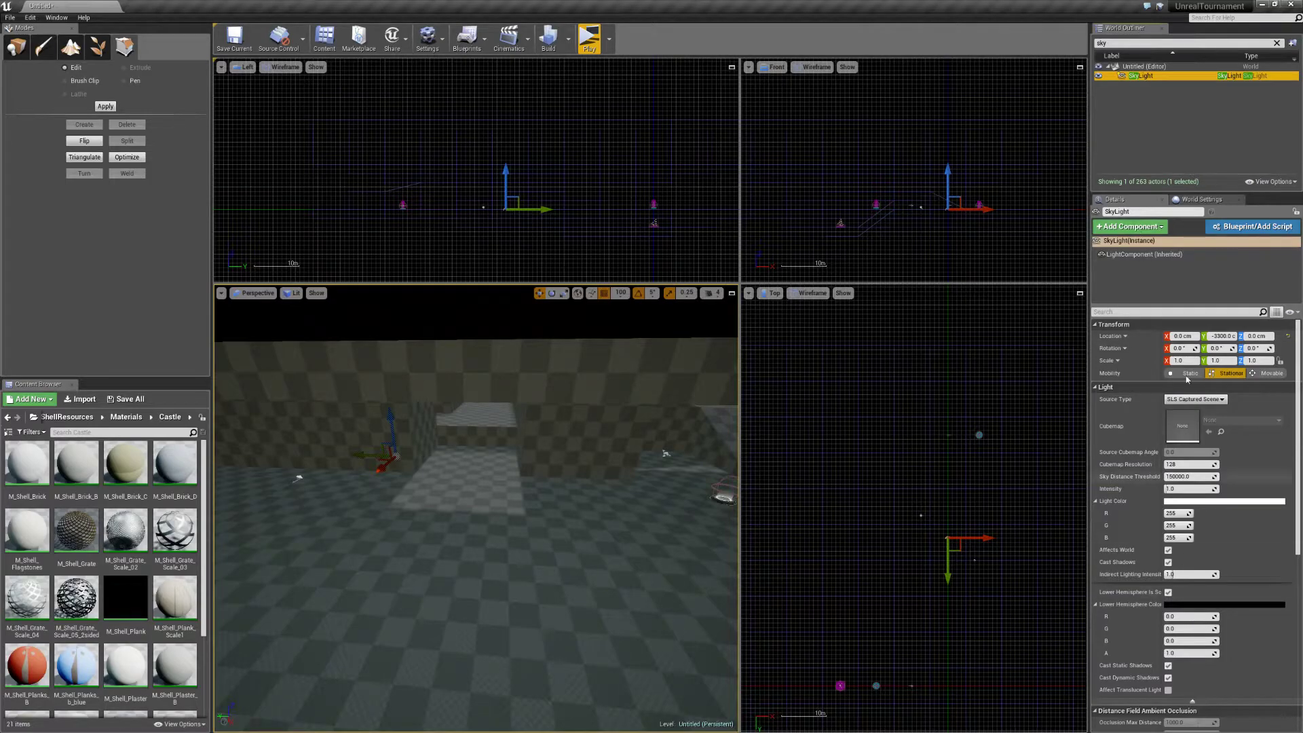
{"action": "scroll", "coordinate": [1153, 611], "scroll_direction": "down", "scroll_amount": 2}
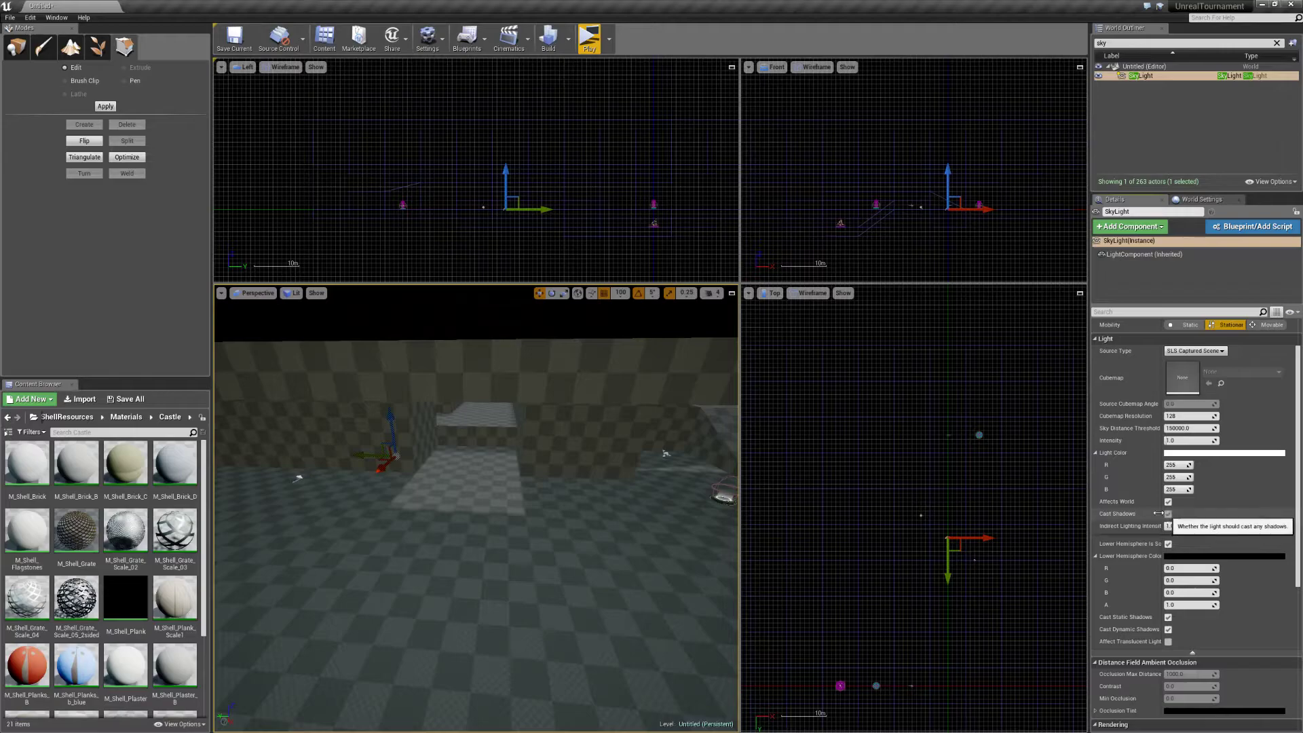
Run a full build of the level to bake its lighting.
{"action": "left_click", "coordinate": [549, 40]}
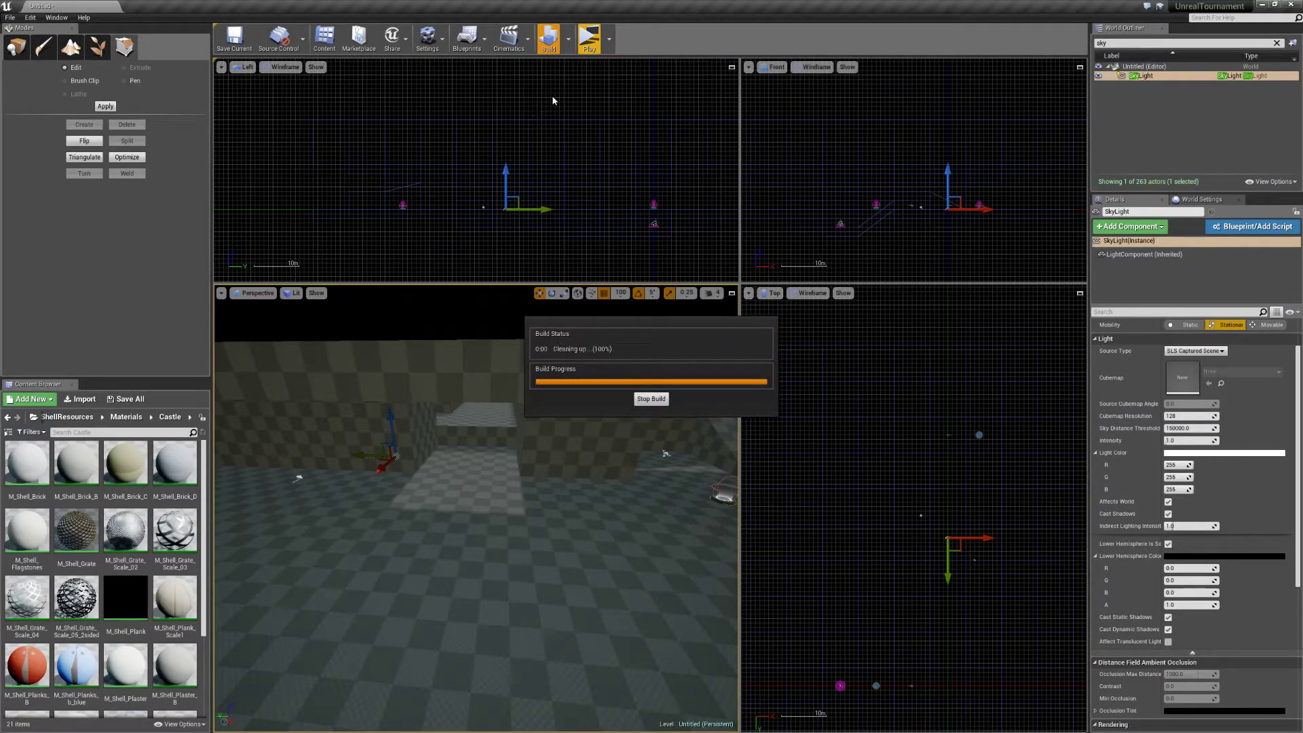
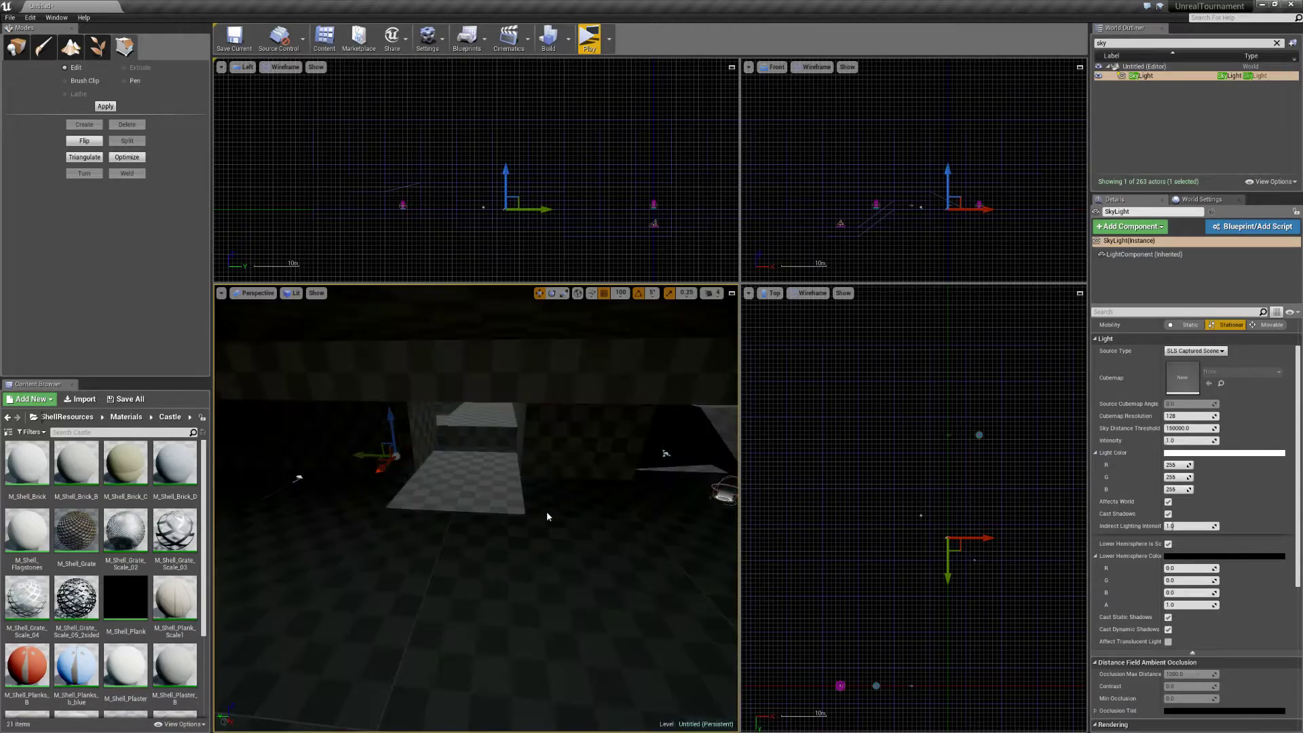
{"action": "mouse_move", "coordinate": [500, 537]}
{"action": "right_mouse_down"}
{"action": "mouse_move", "coordinate": [489, 590]}
{"action": "mouse_move", "coordinate": [407, 591]}
{"action": "mouse_move", "coordinate": [434, 529]}
{"action": "mouse_move", "coordinate": [500, 527]}
{"action": "right_mouse_up"}
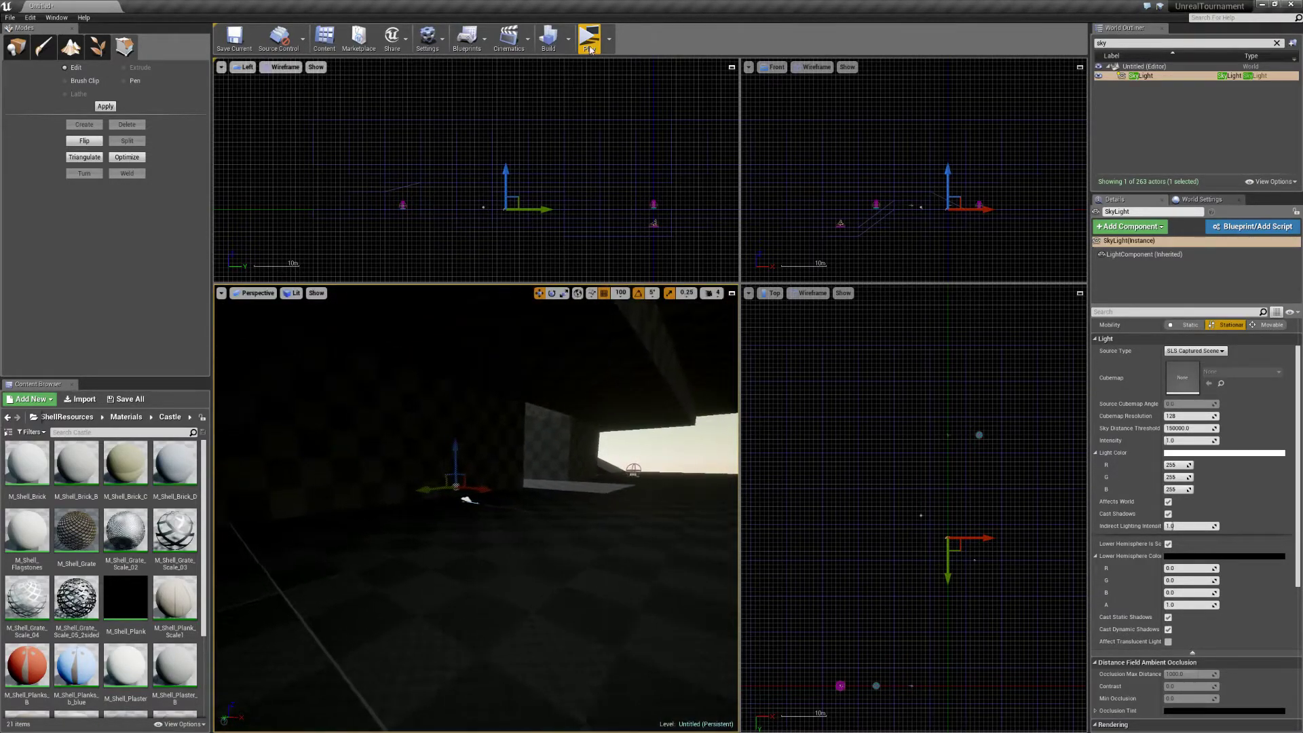
Playtest the built level with the shock rifle to judge the baked lighting, ending the play session.
{"action": "left_click", "coordinate": [589, 40]}
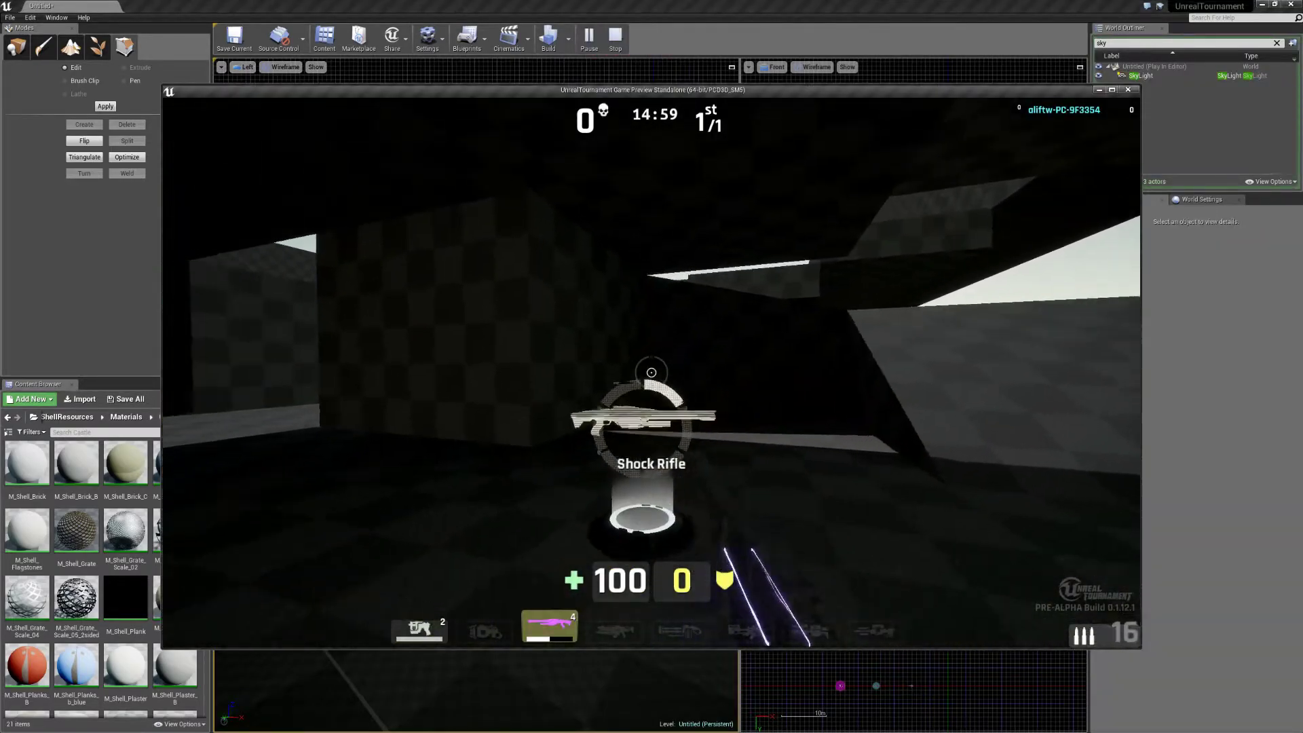
{"action": "key", "text": "w"}
{"action": "right_click", "coordinate": [651, 373]}
{"action": "left_click", "coordinate": [651, 372]}
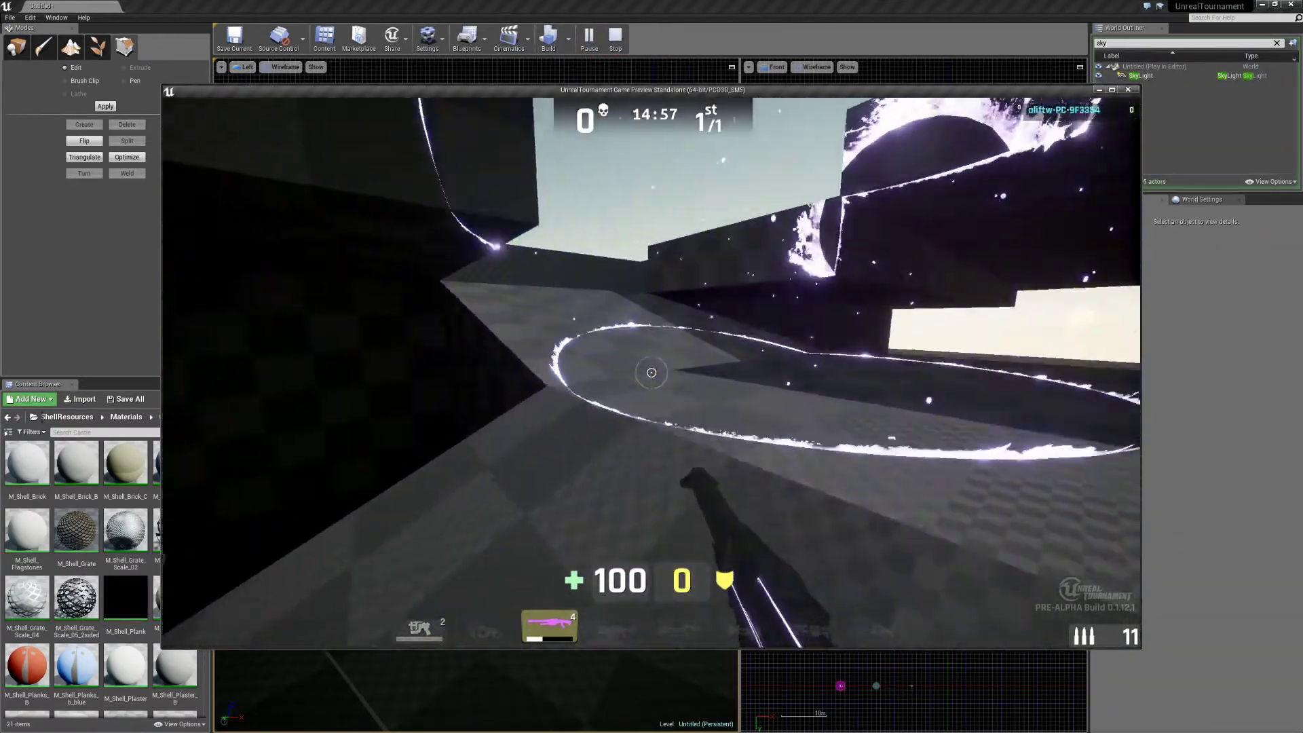
{"action": "key", "text": "w"}
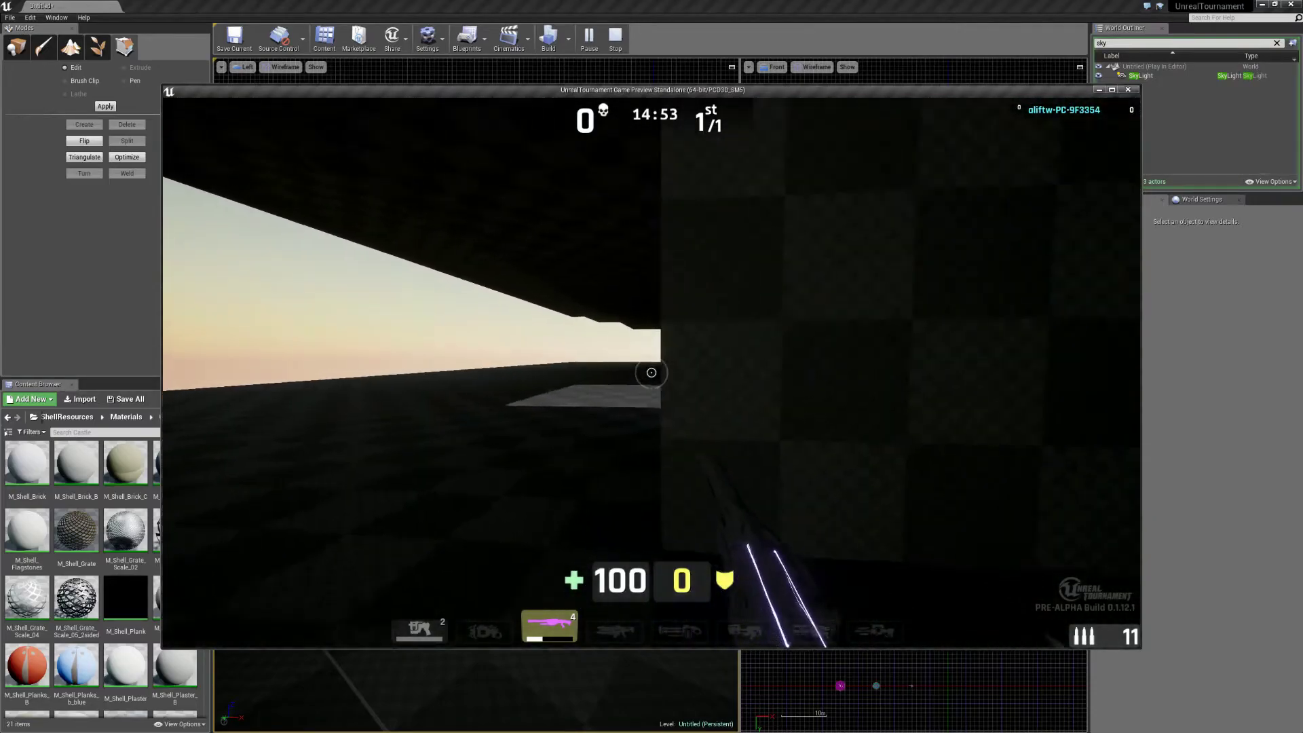
{"action": "key", "text": "Escape"}
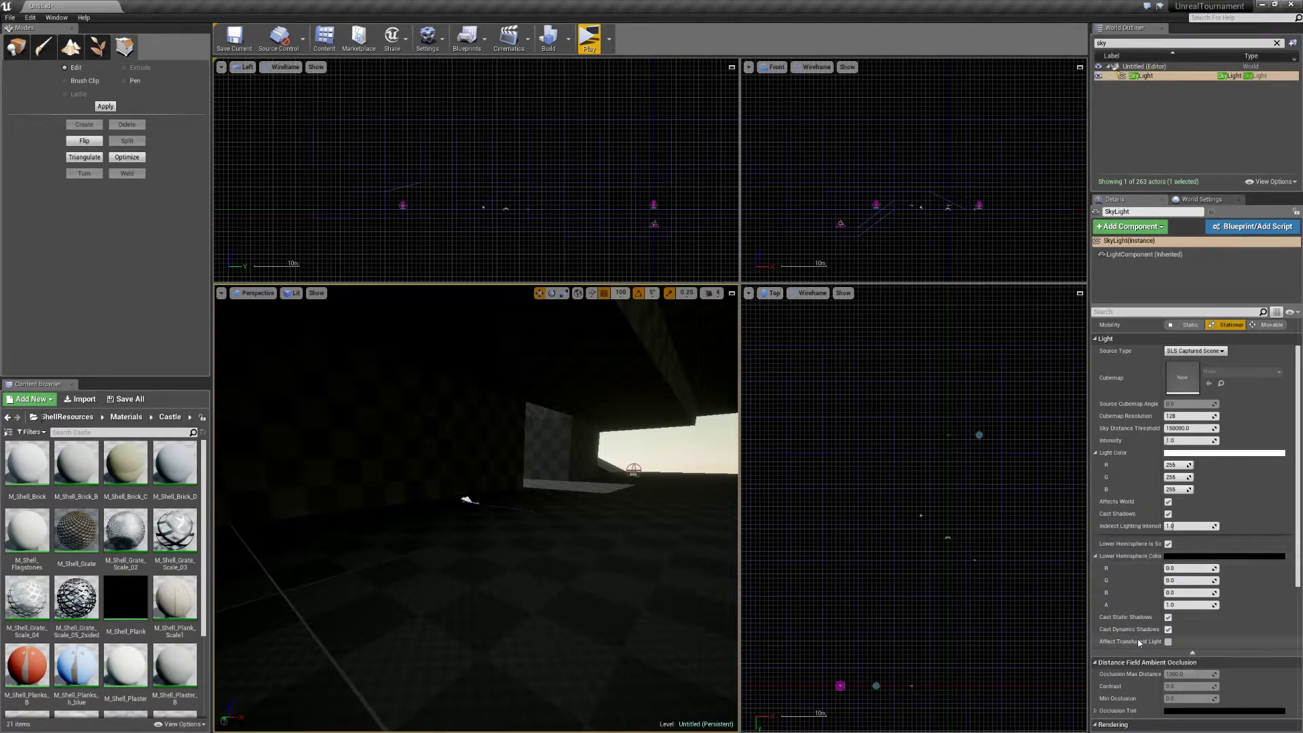
Turn off shadow casting for the sky light and lower its intensity to about 0.55.
{"action": "left_click", "coordinate": [1168, 514]}
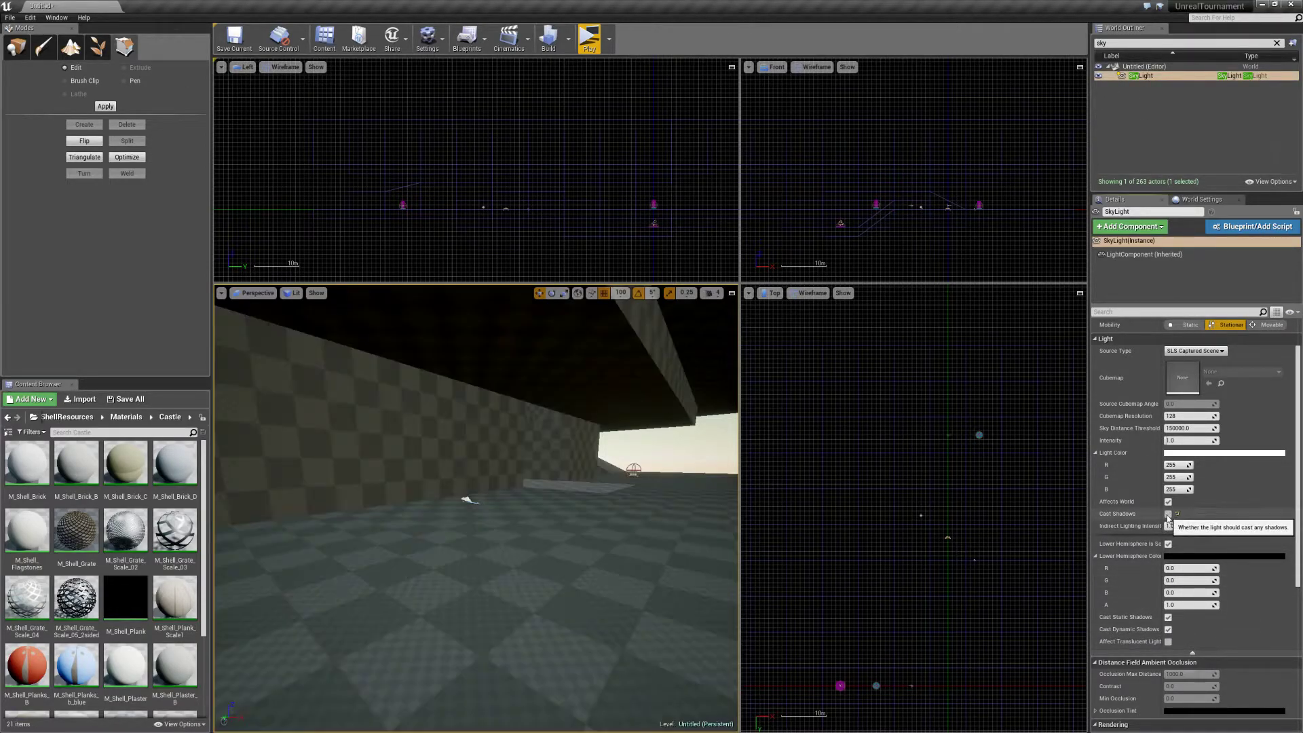
{"action": "left_click_drag", "start_coordinate": [1183, 440], "coordinate": [1173, 440]}
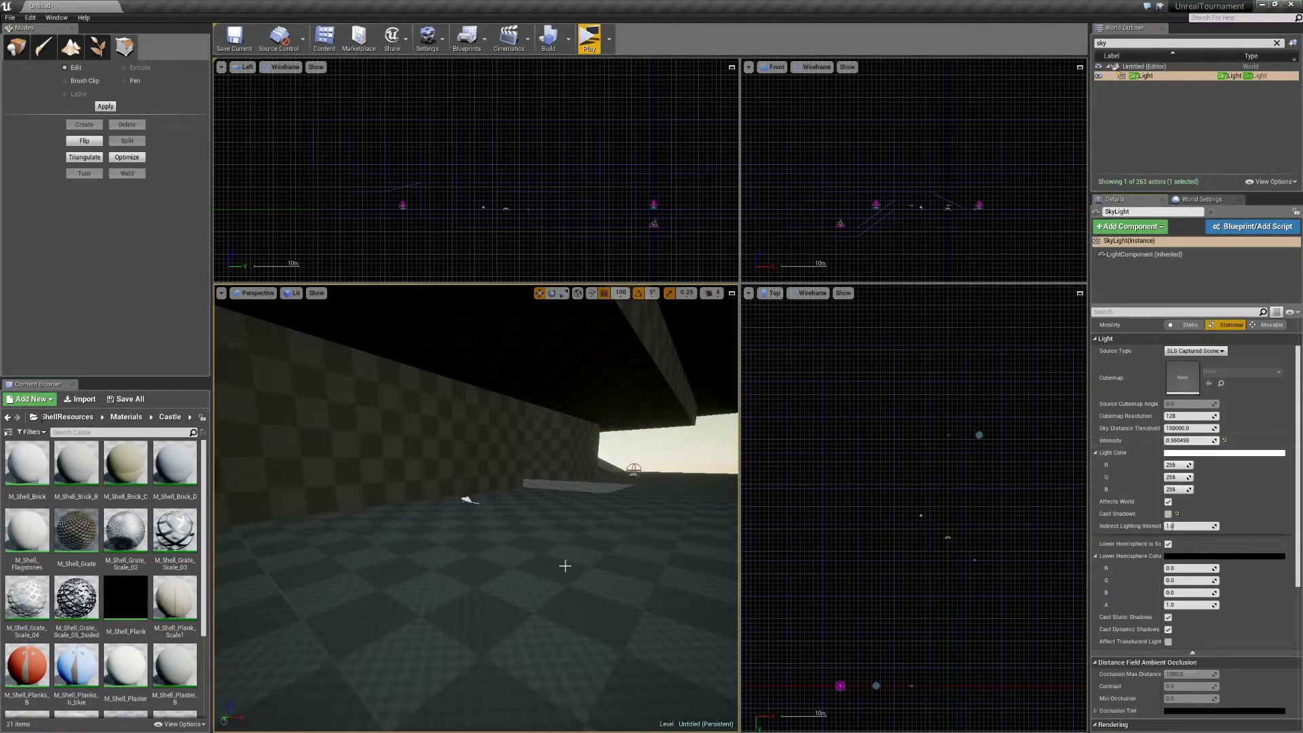
Playtest from the current spot, walking the lower passages and upper floor to judge the dimmed sky light, ending the session.
{"action": "right_click", "coordinate": [590, 557]}
{"action": "left_click", "coordinate": [594, 557]}
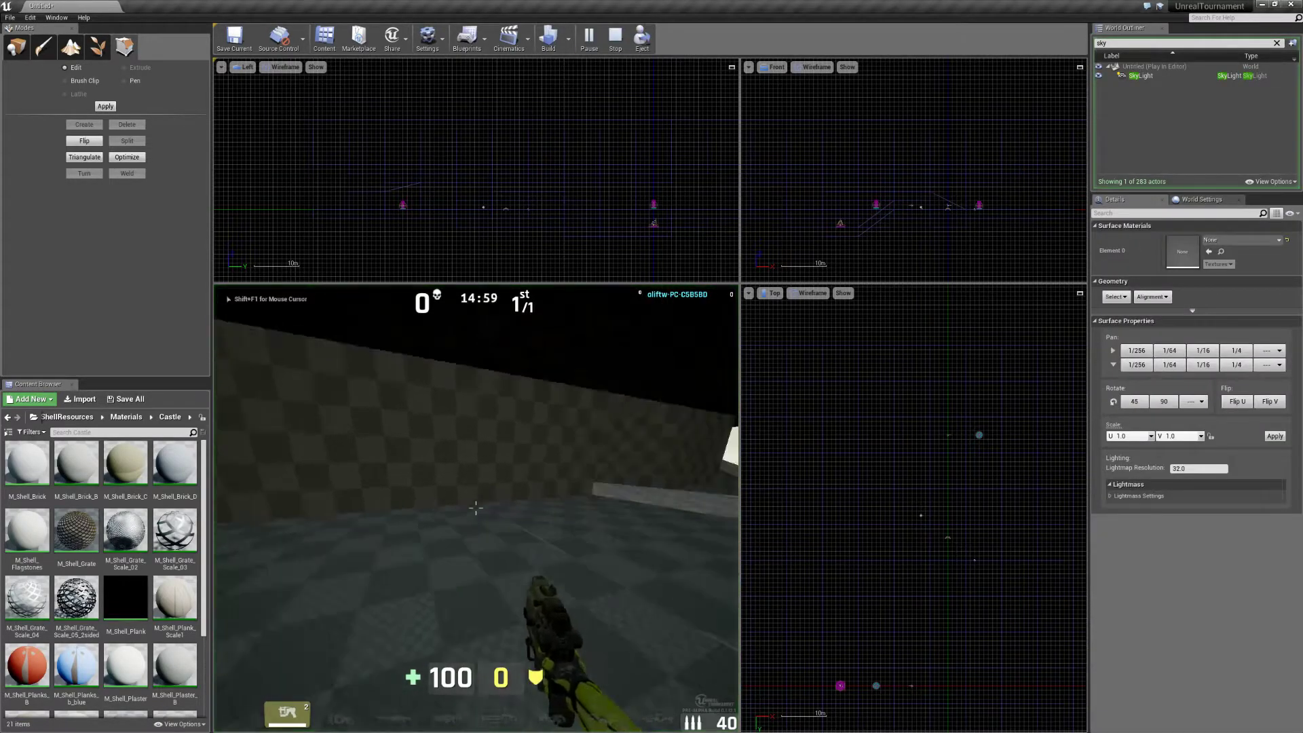
{"action": "key", "text": "w"}
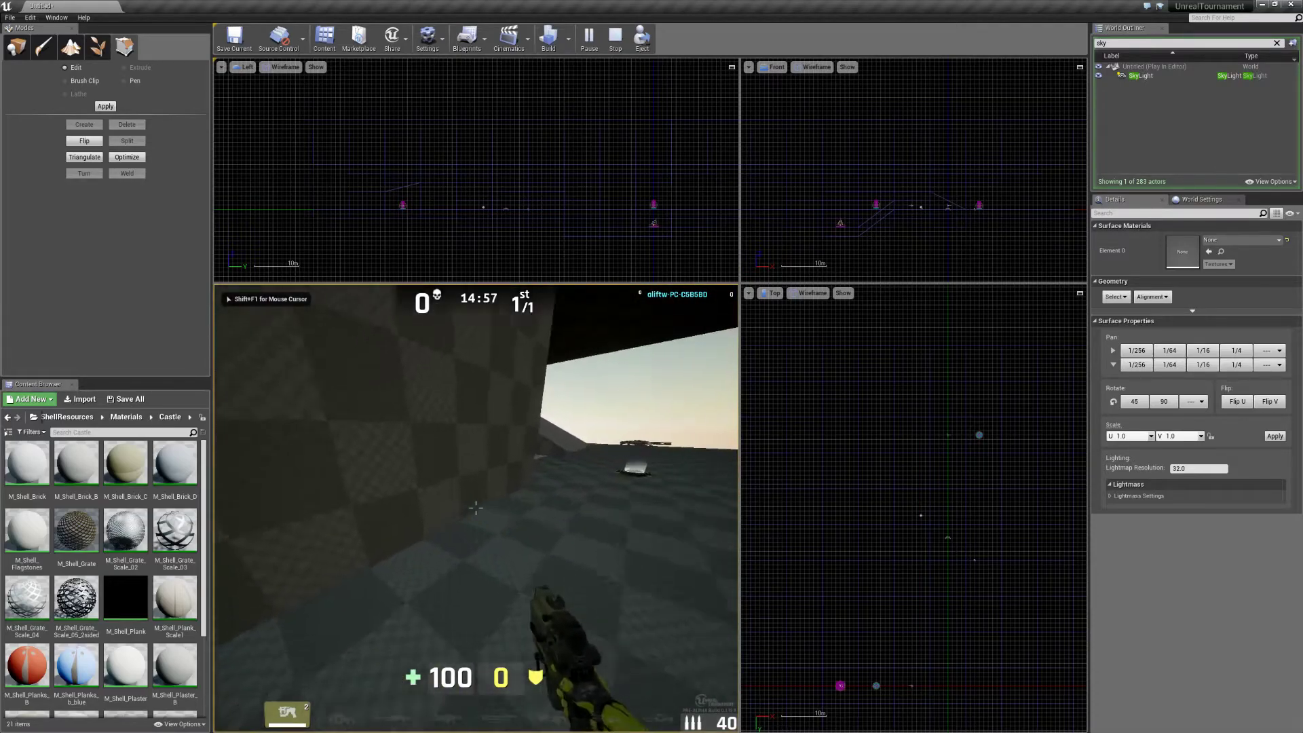
{"action": "key", "text": "w"}
{"action": "right_click", "coordinate": [475, 507]}
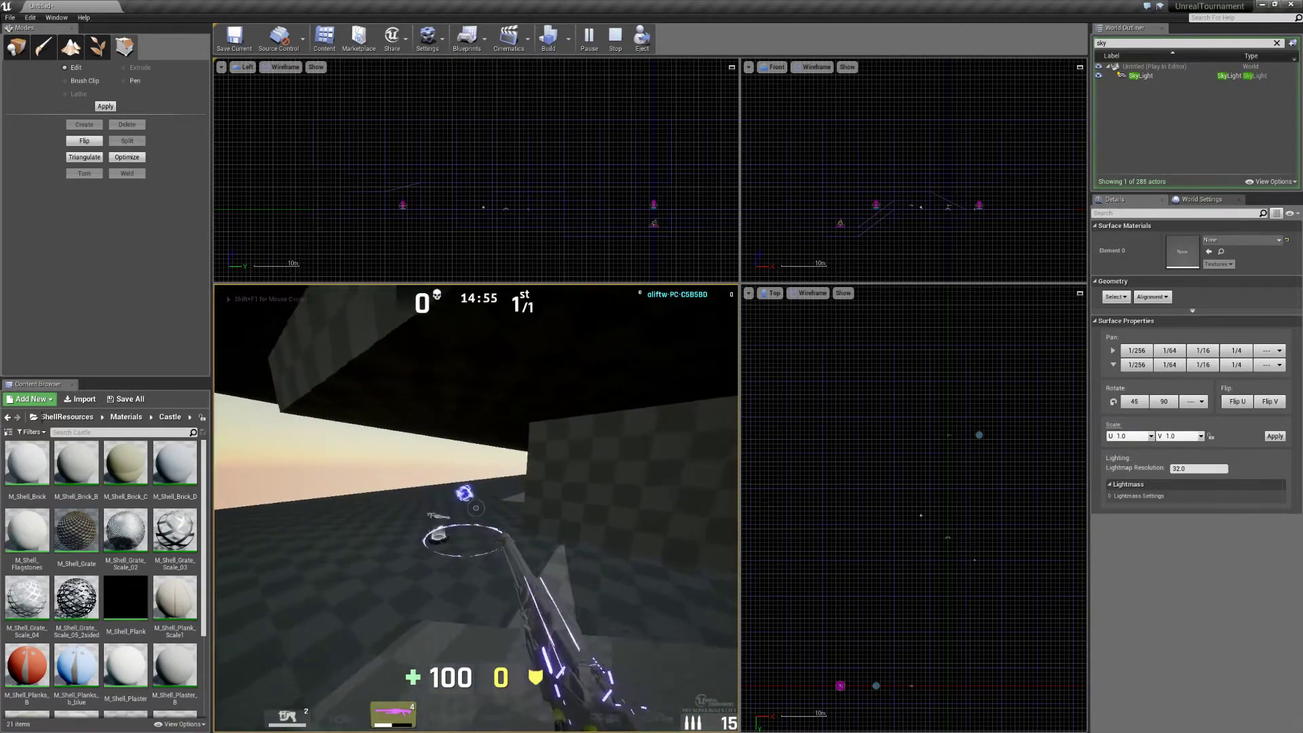
{"action": "left_click", "coordinate": [476, 507]}
{"action": "key", "text": "w"}
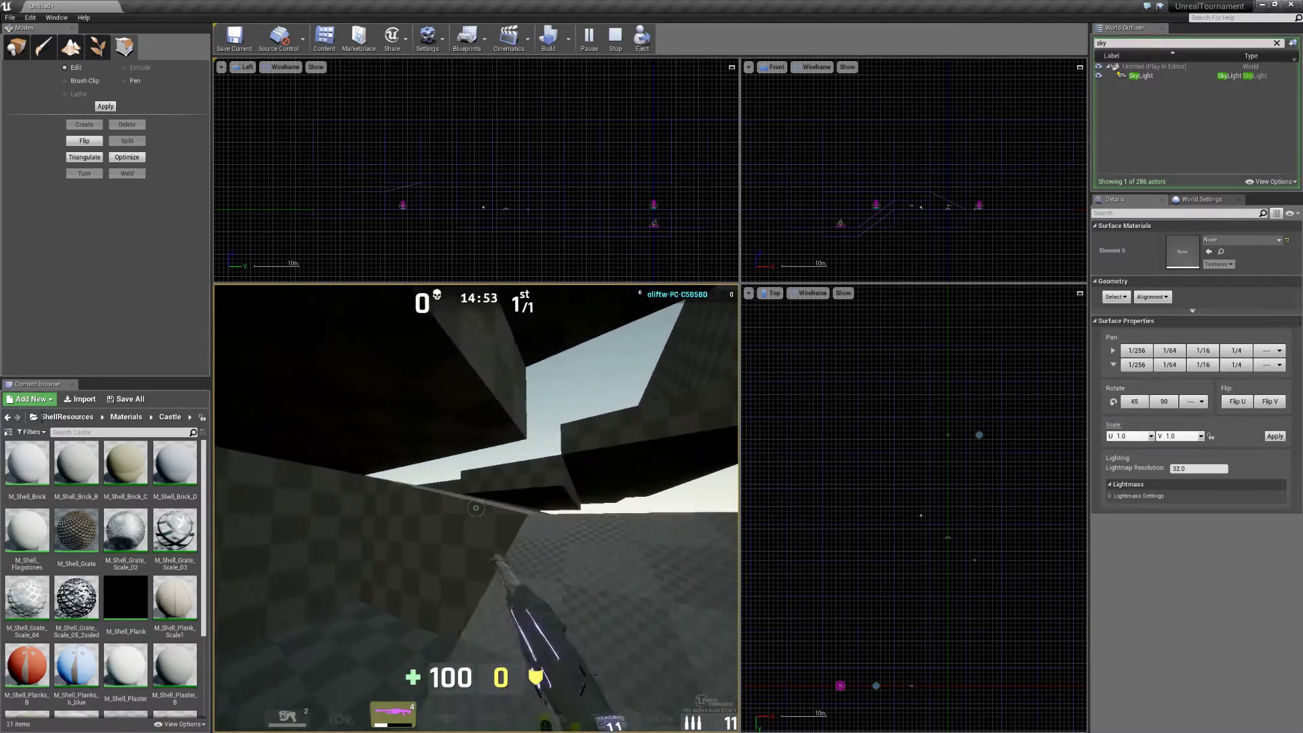
{"action": "key", "text": "w"}
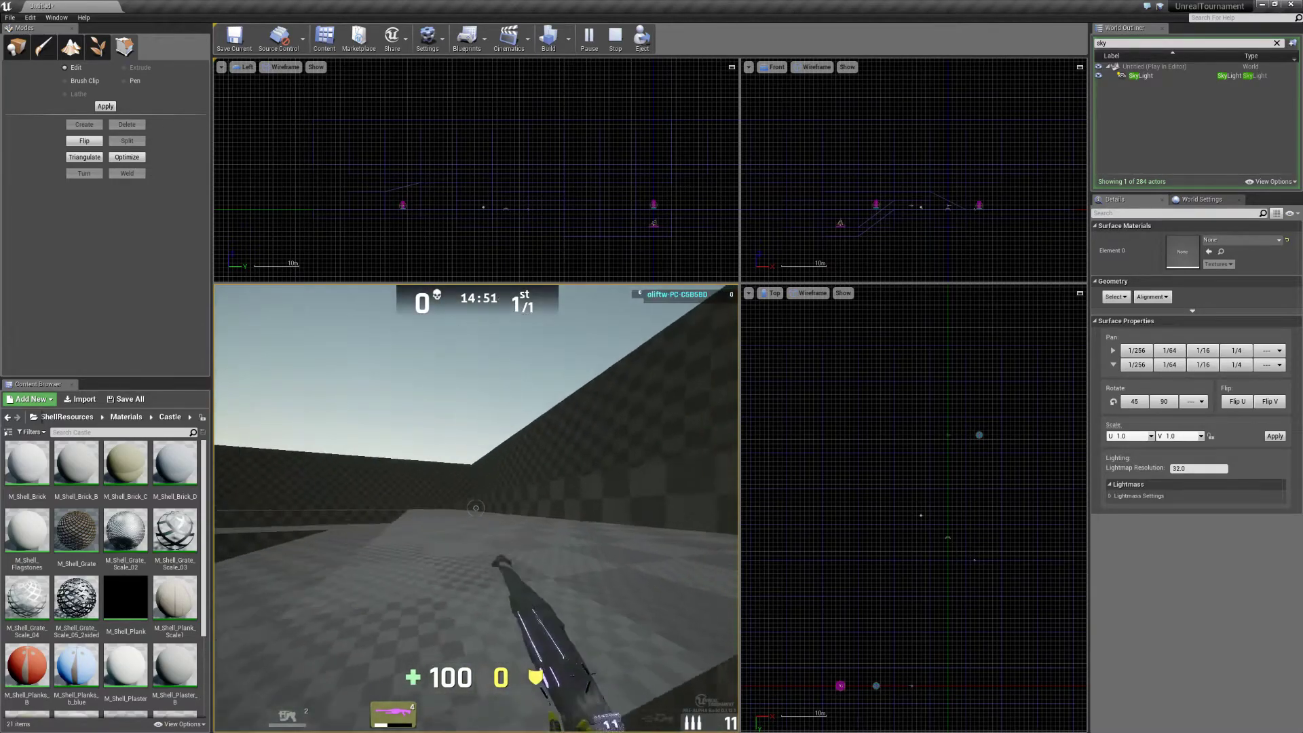
{"action": "key", "text": "w"}
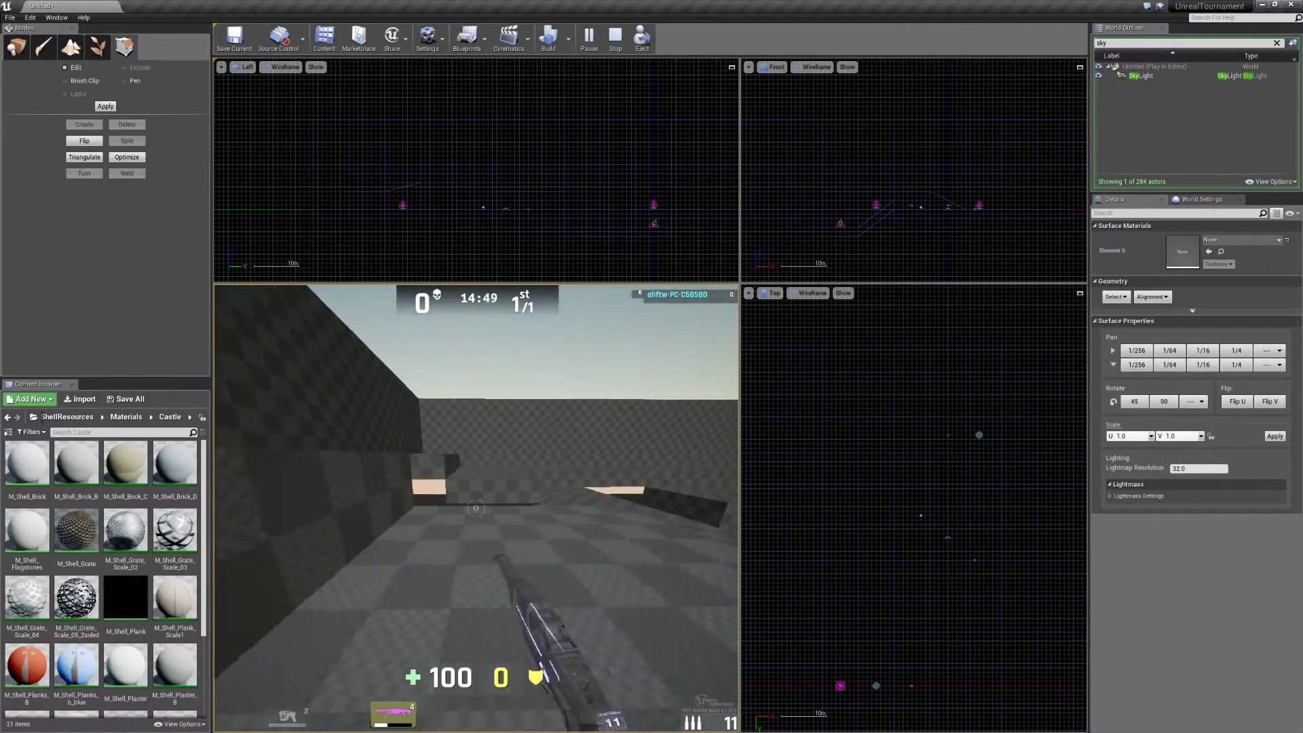
{"action": "key", "text": "w"}
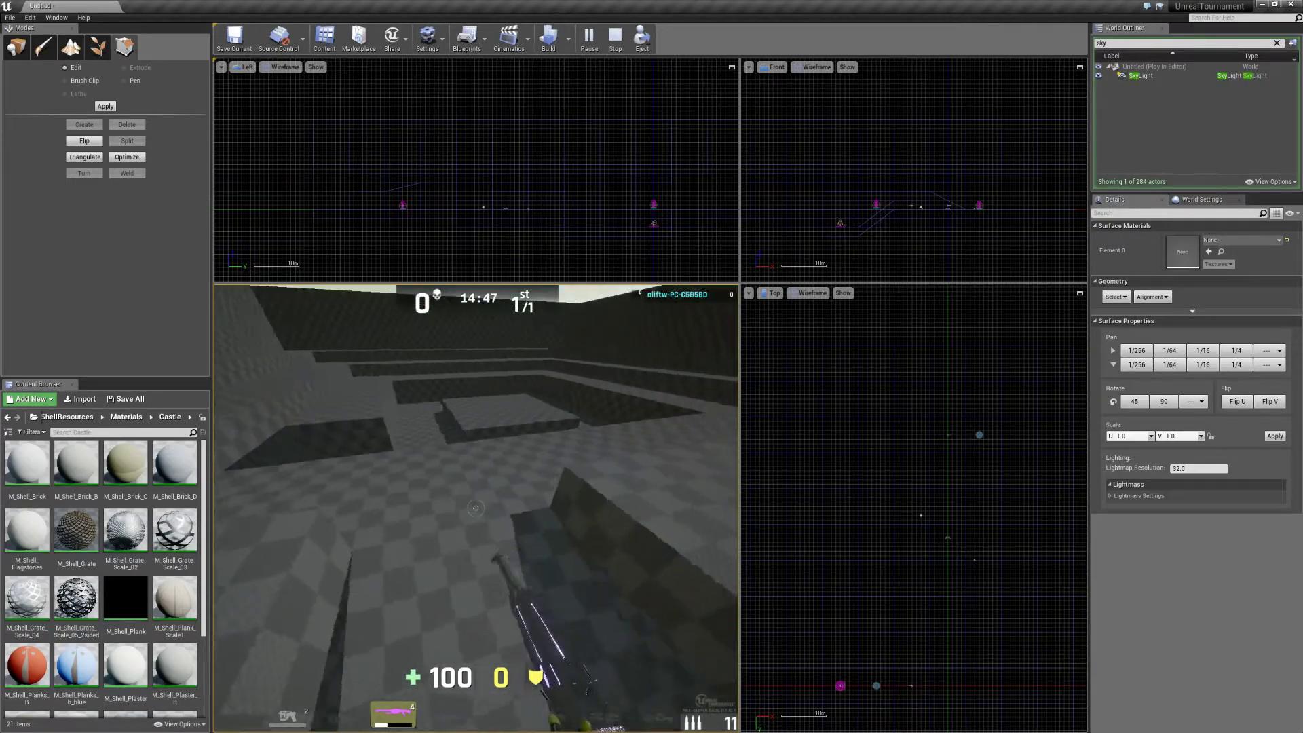
{"action": "key", "text": "Escape"}
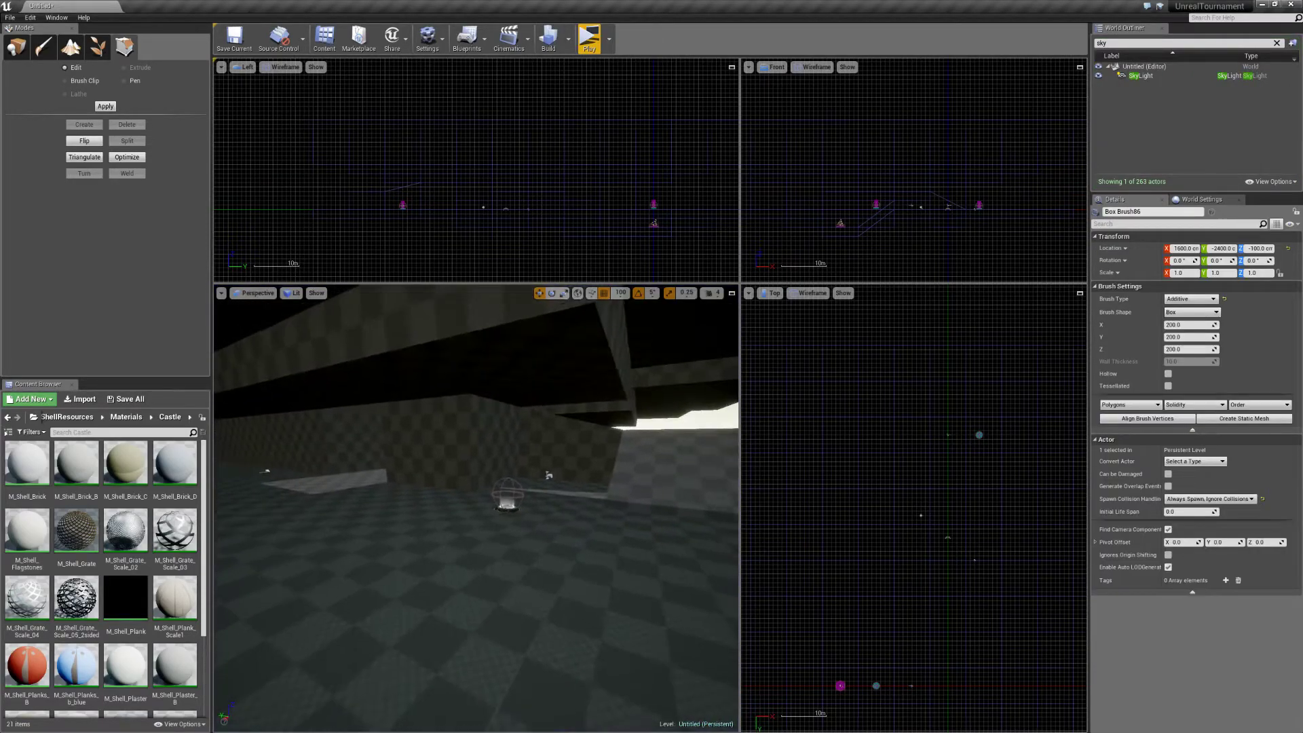
Reselect the sky light and set its intensity to 0.5.
{"action": "left_click", "coordinate": [1139, 76]}
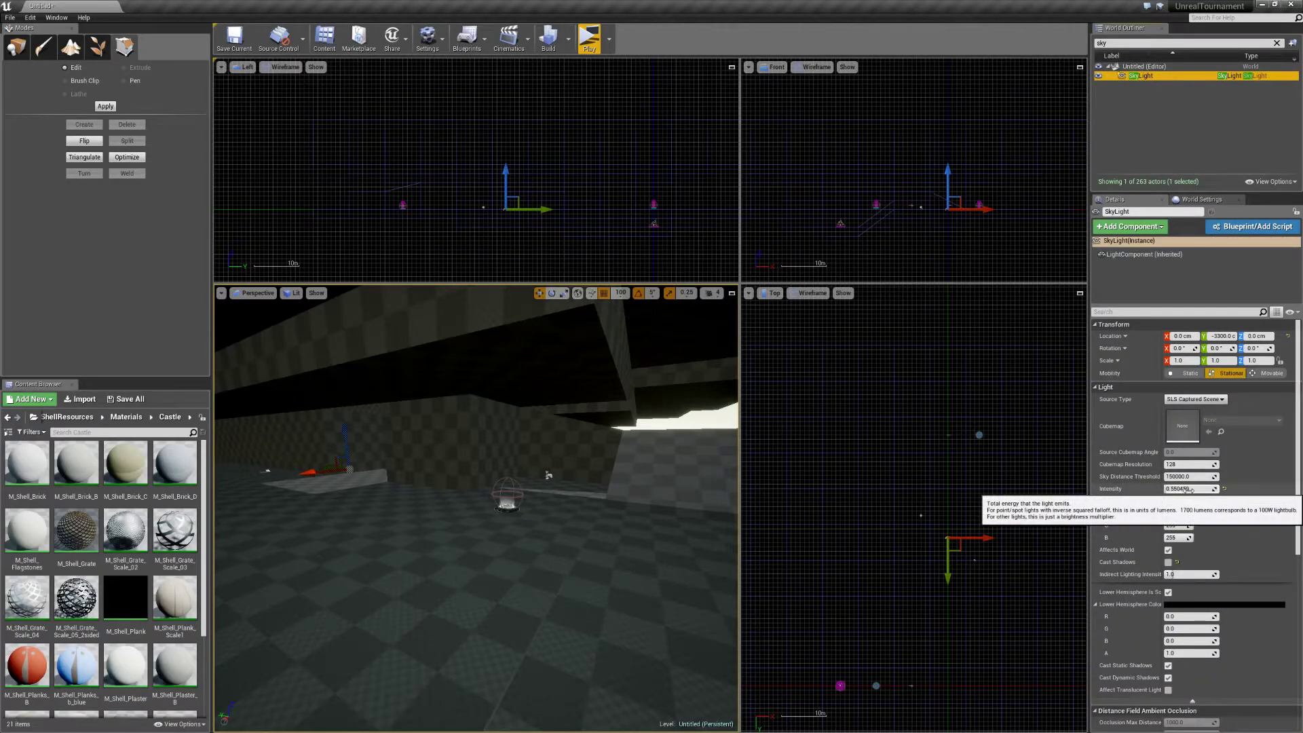
{"action": "left_click_drag", "start_coordinate": [1187, 490], "coordinate": [1207, 490]}
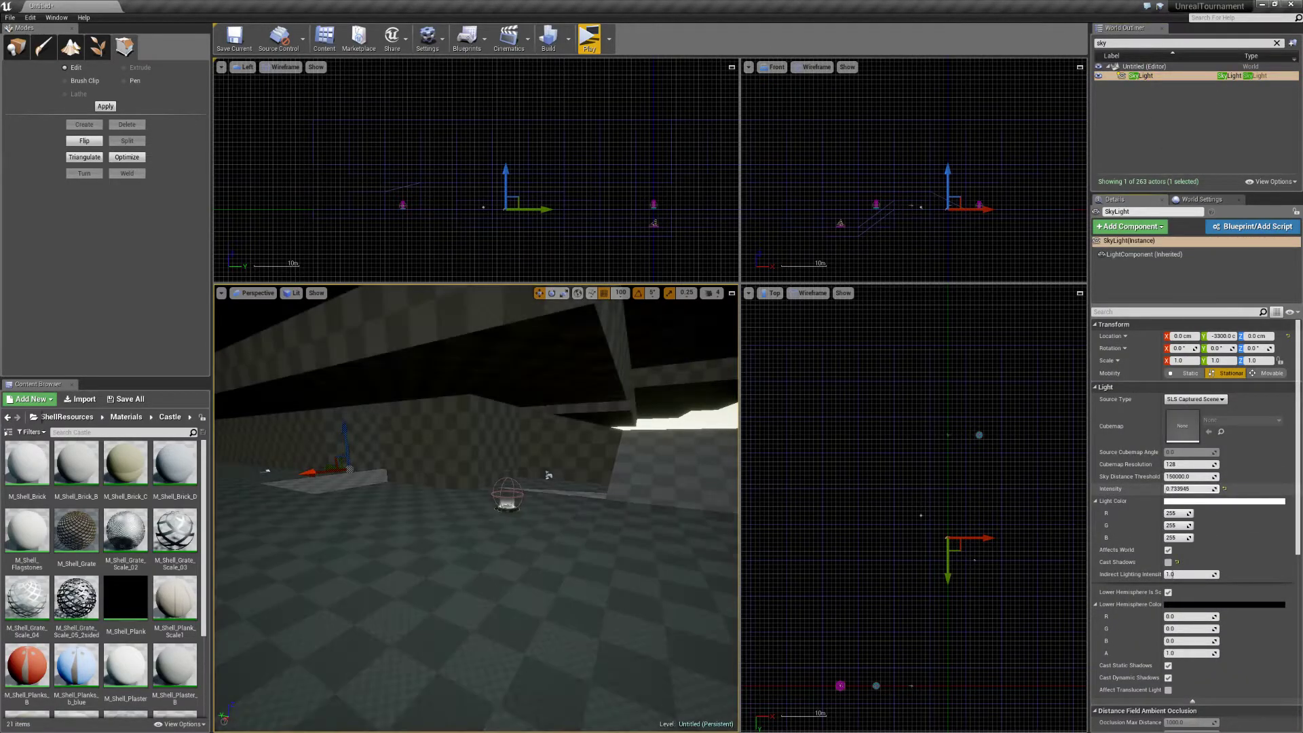
{"action": "left_click", "coordinate": [1188, 490]}
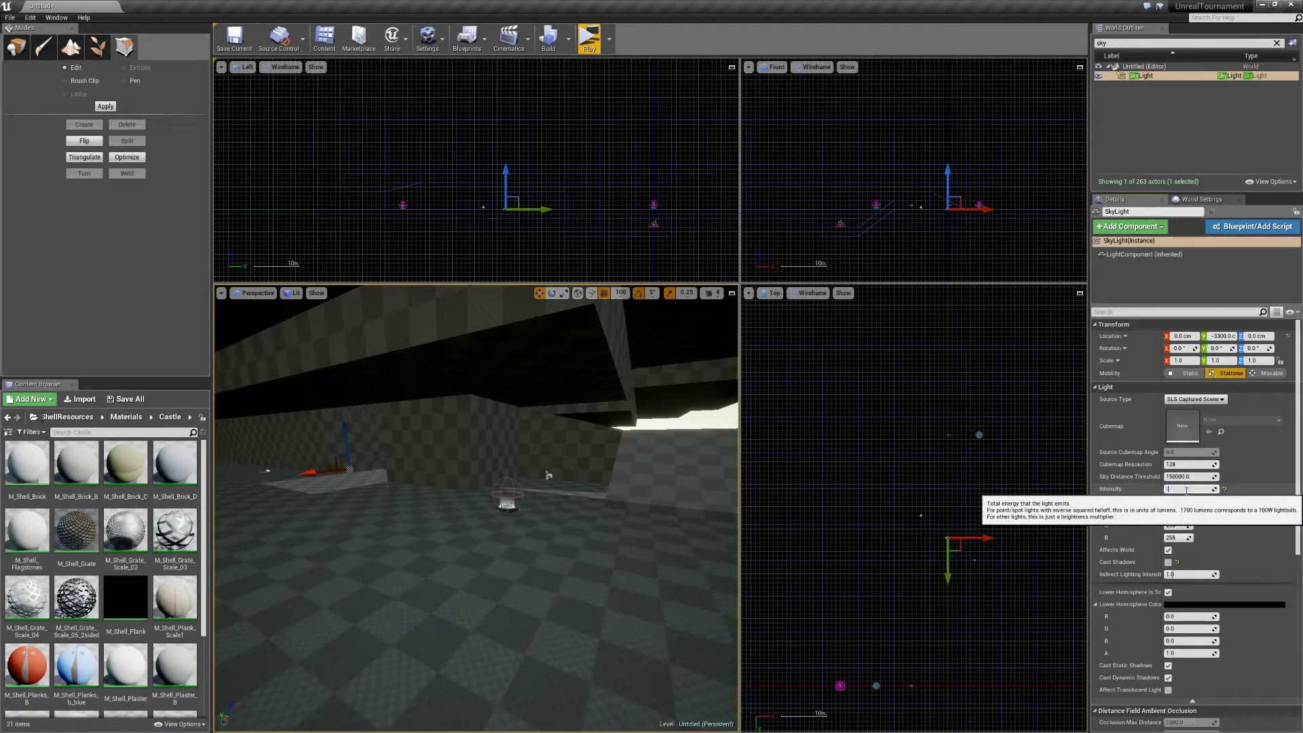
{"action": "type", "text": "0.5"}
{"action": "key", "text": "Return"}
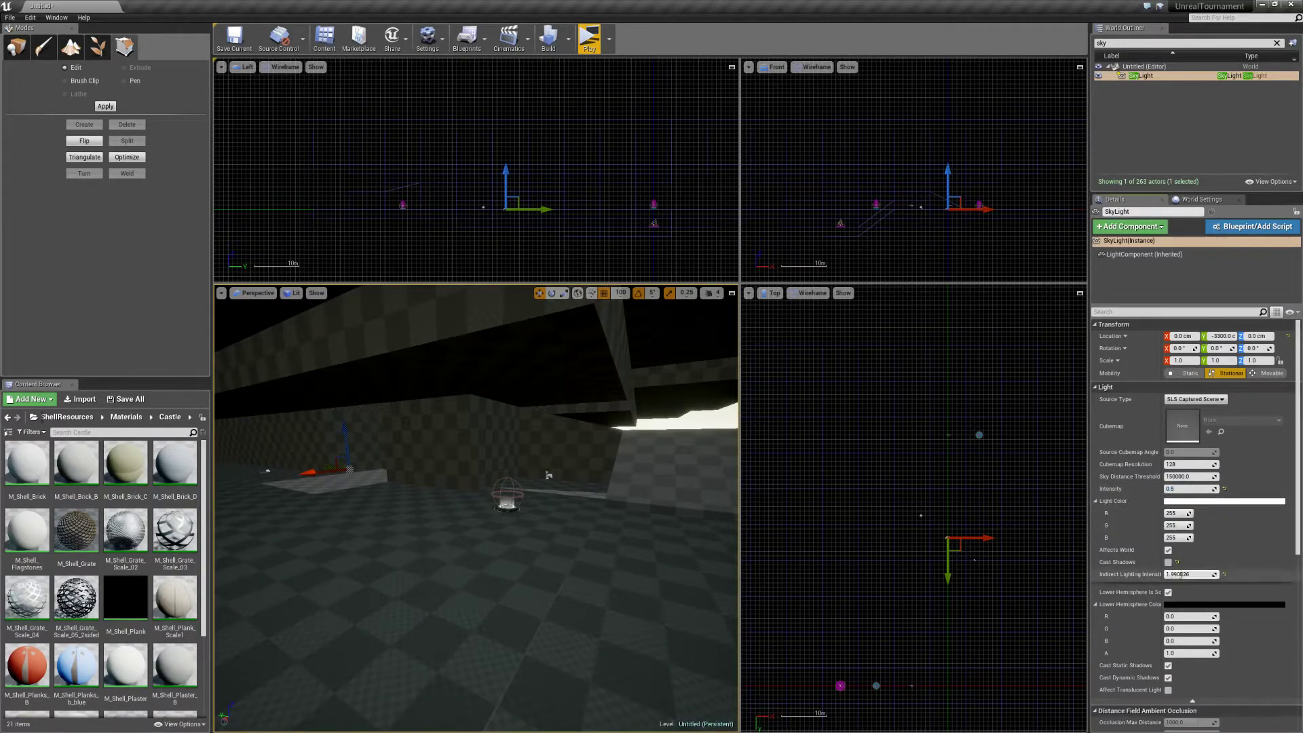
Raise the sky light's indirect lighting intensity to about 3.96.
{"action": "right_click_drag", "start_coordinate": [683, 608], "coordinate": [574, 612]}
{"action": "left_click_drag", "start_coordinate": [1201, 574], "coordinate": [1188, 574]}
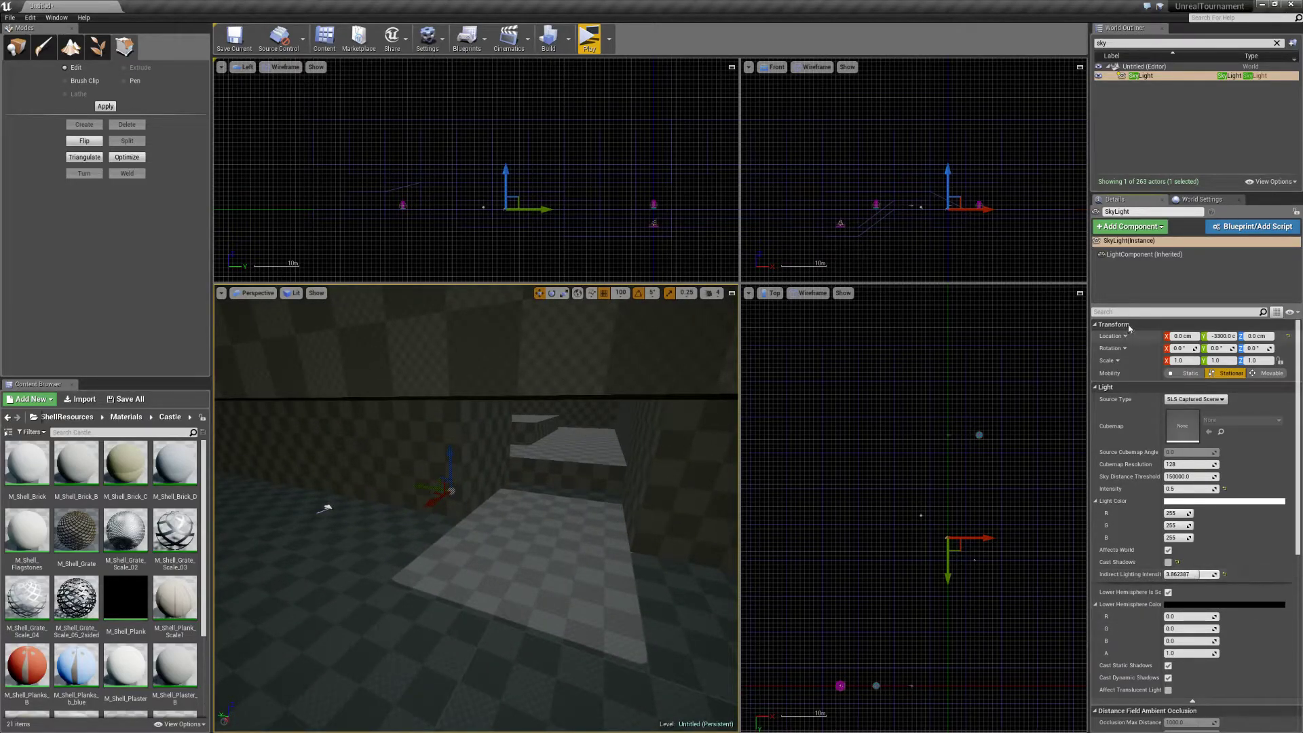
Raise the directional light's indirect lighting intensity to about 3.37 and rebuild the lighting.
{"action": "left_click", "coordinate": [1136, 43]}
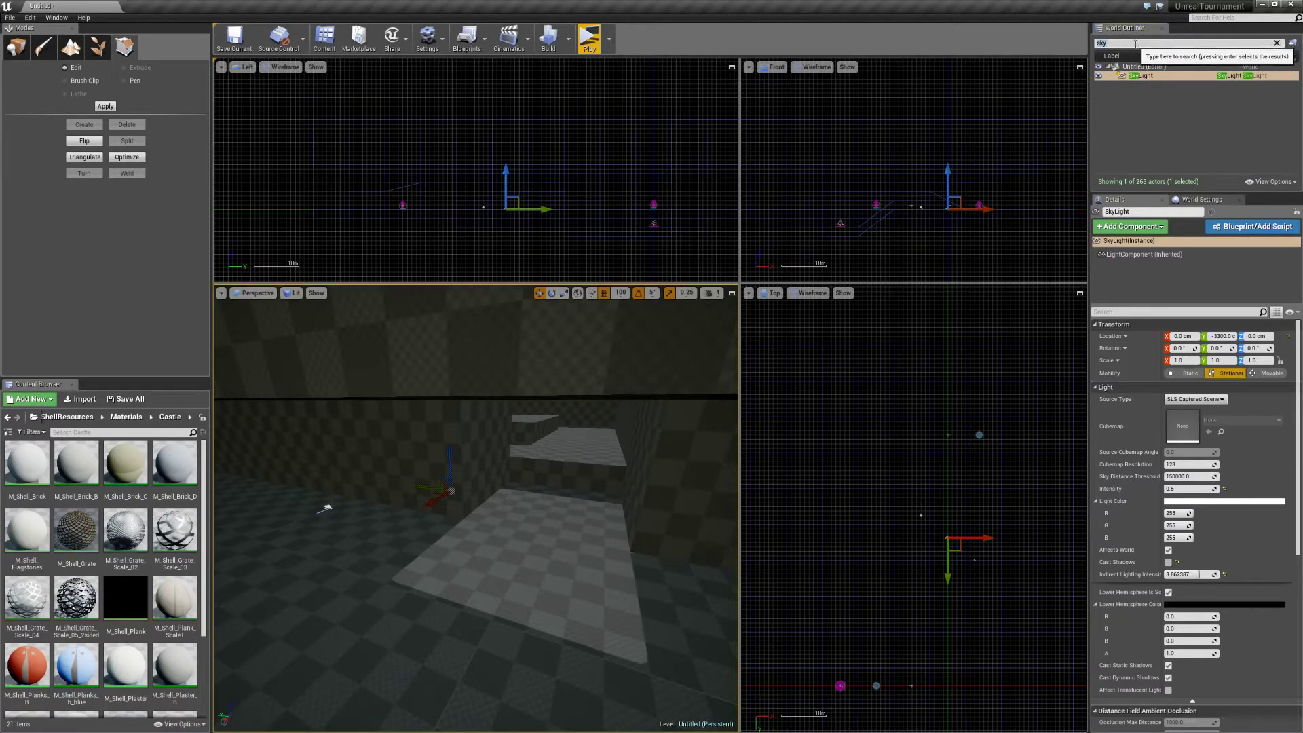
{"action": "type", "text": "dir"}
{"action": "left_click", "coordinate": [1150, 76]}
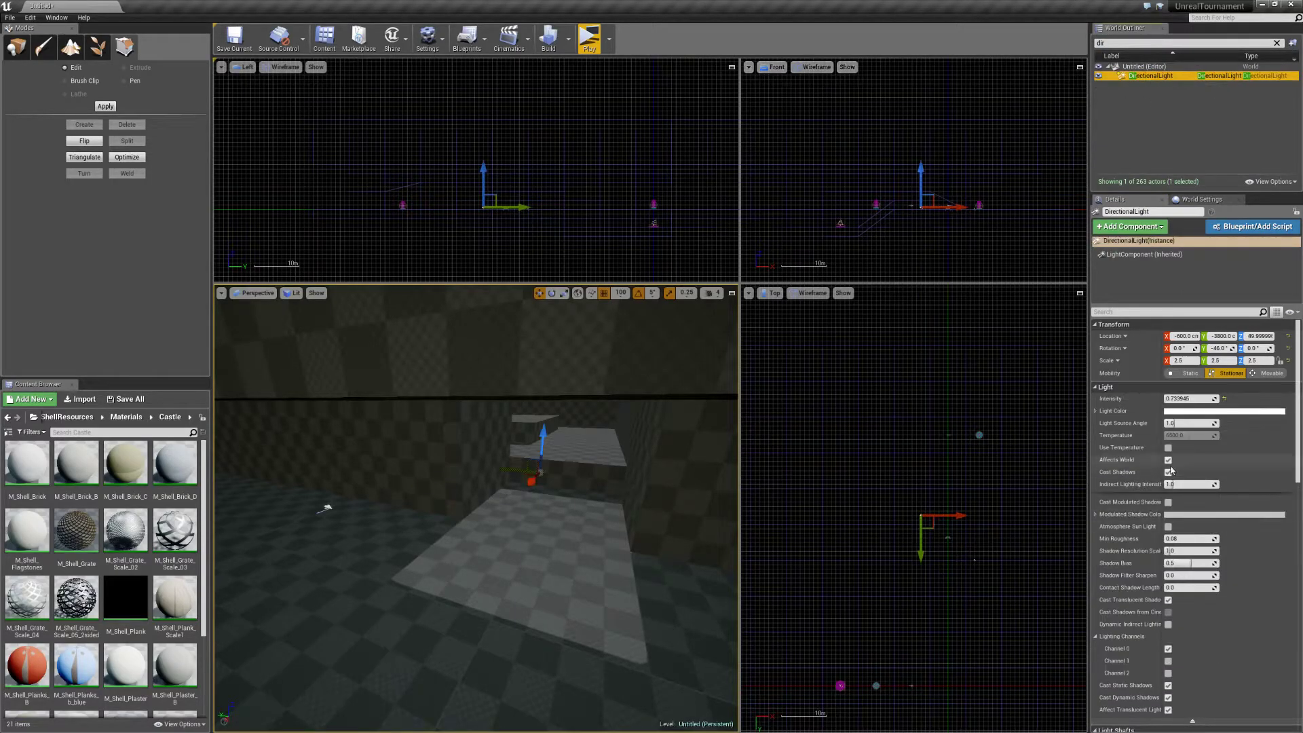
{"action": "left_click_drag", "start_coordinate": [1184, 484], "coordinate": [1212, 484]}
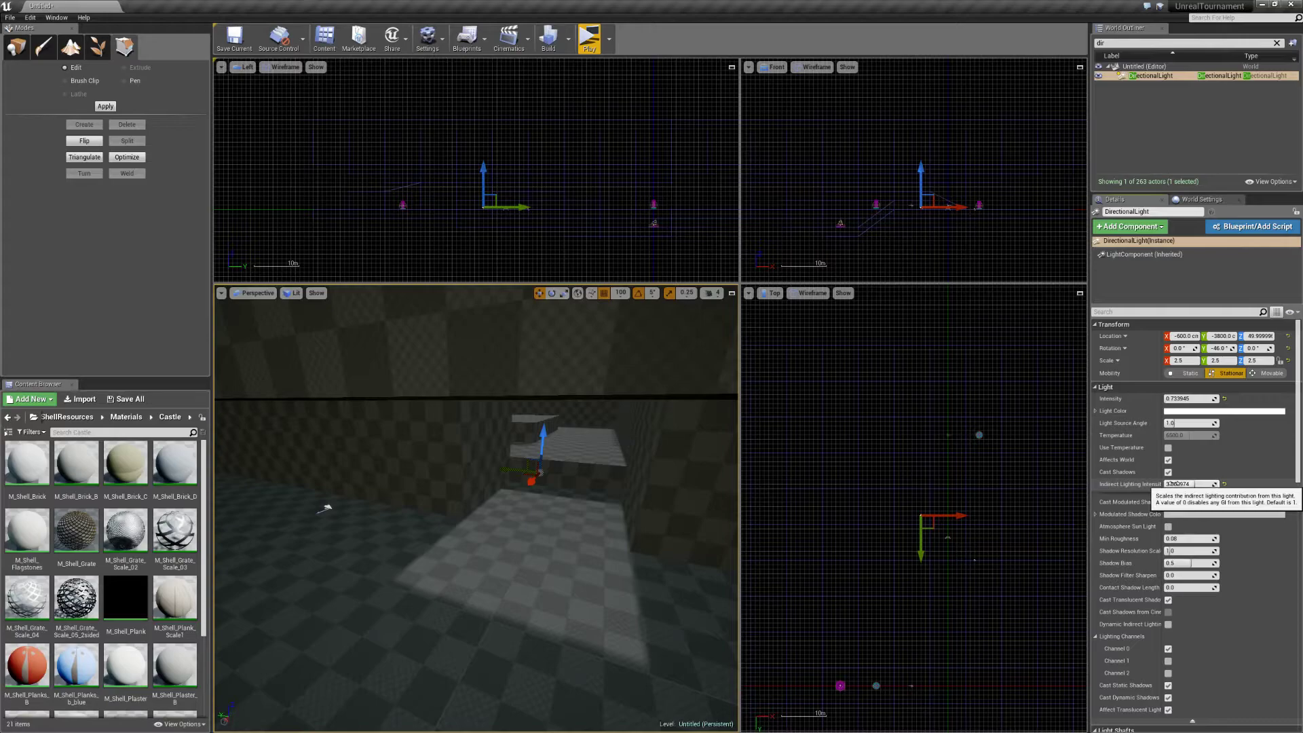
{"action": "left_click", "coordinate": [569, 39]}
{"action": "left_click", "coordinate": [594, 69]}
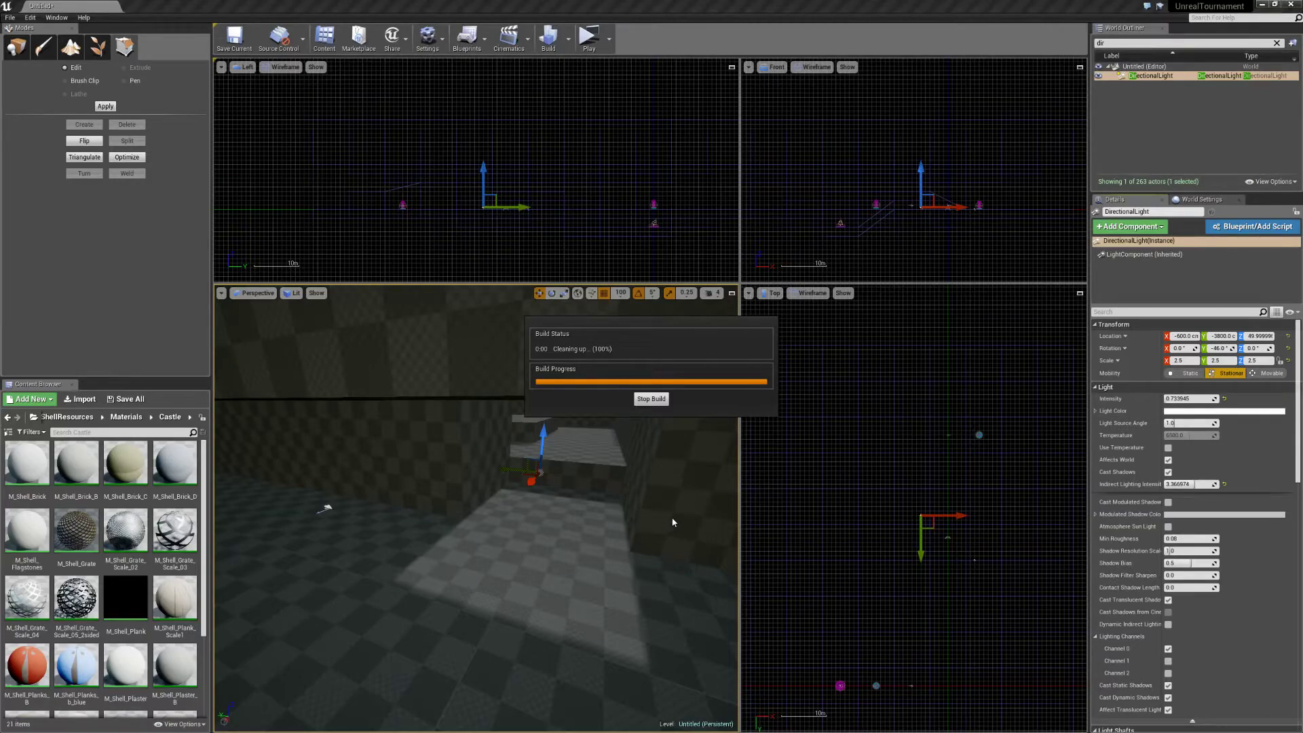
Playtest from the current spot, walking up to the open upper floor to judge the rebuilt lighting, and end the session.
{"action": "mouse_move", "coordinate": [659, 548]}
{"action": "right_mouse_down"}
{"action": "mouse_move", "coordinate": [608, 590]}
{"action": "mouse_move", "coordinate": [659, 548]}
{"action": "right_mouse_up"}
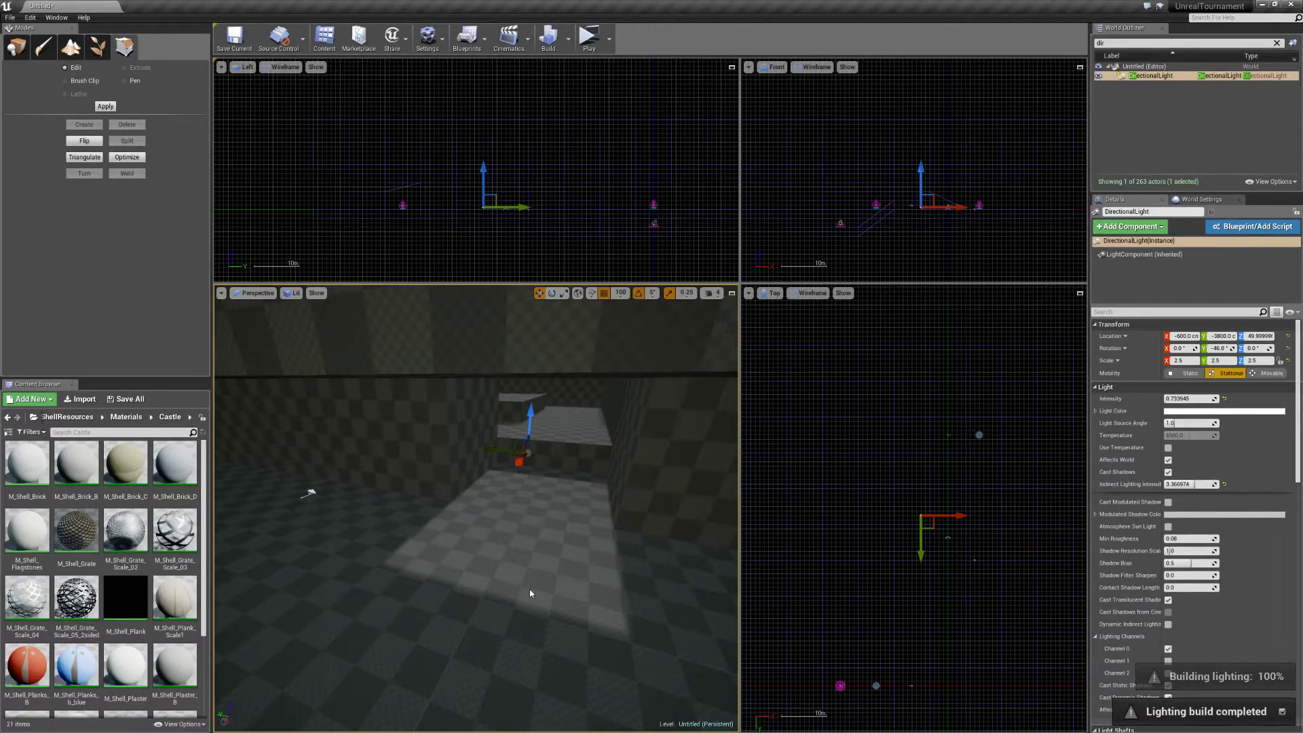
{"action": "right_click", "coordinate": [617, 584]}
{"action": "mouse_move", "coordinate": [631, 582]}
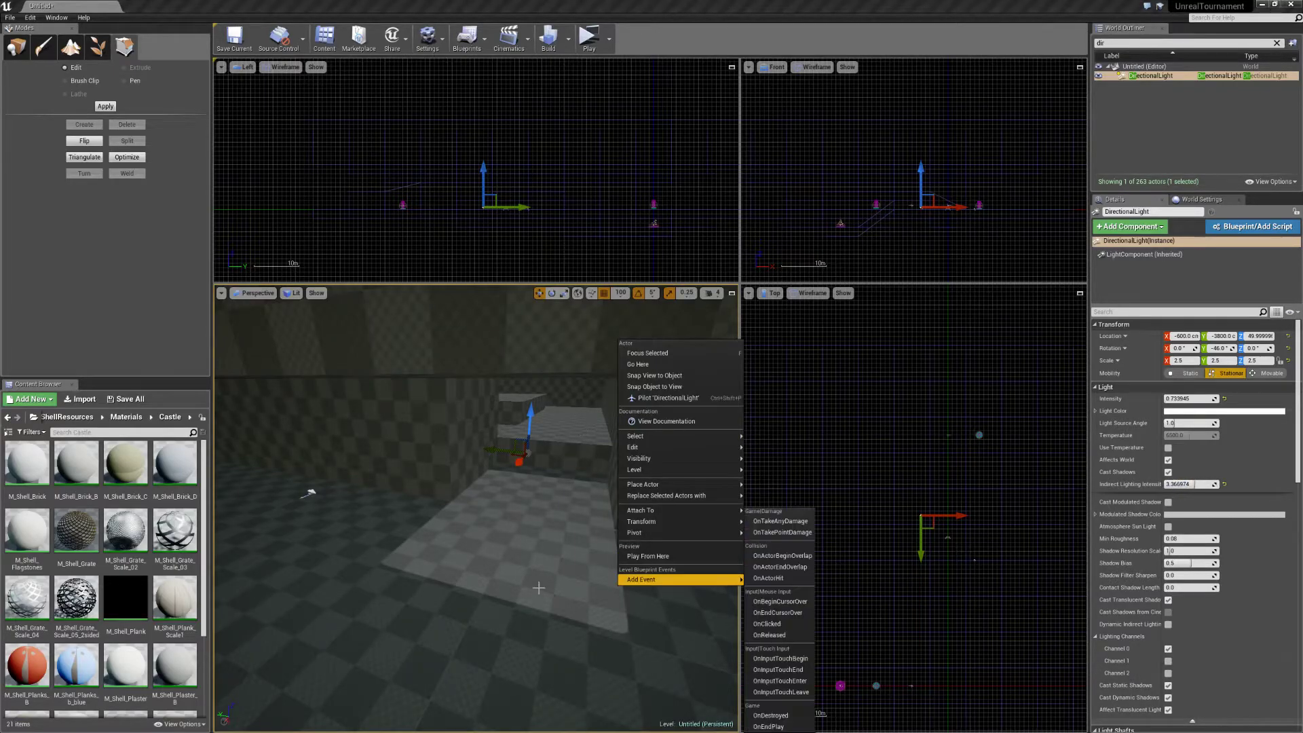
{"action": "left_click", "coordinate": [574, 558]}
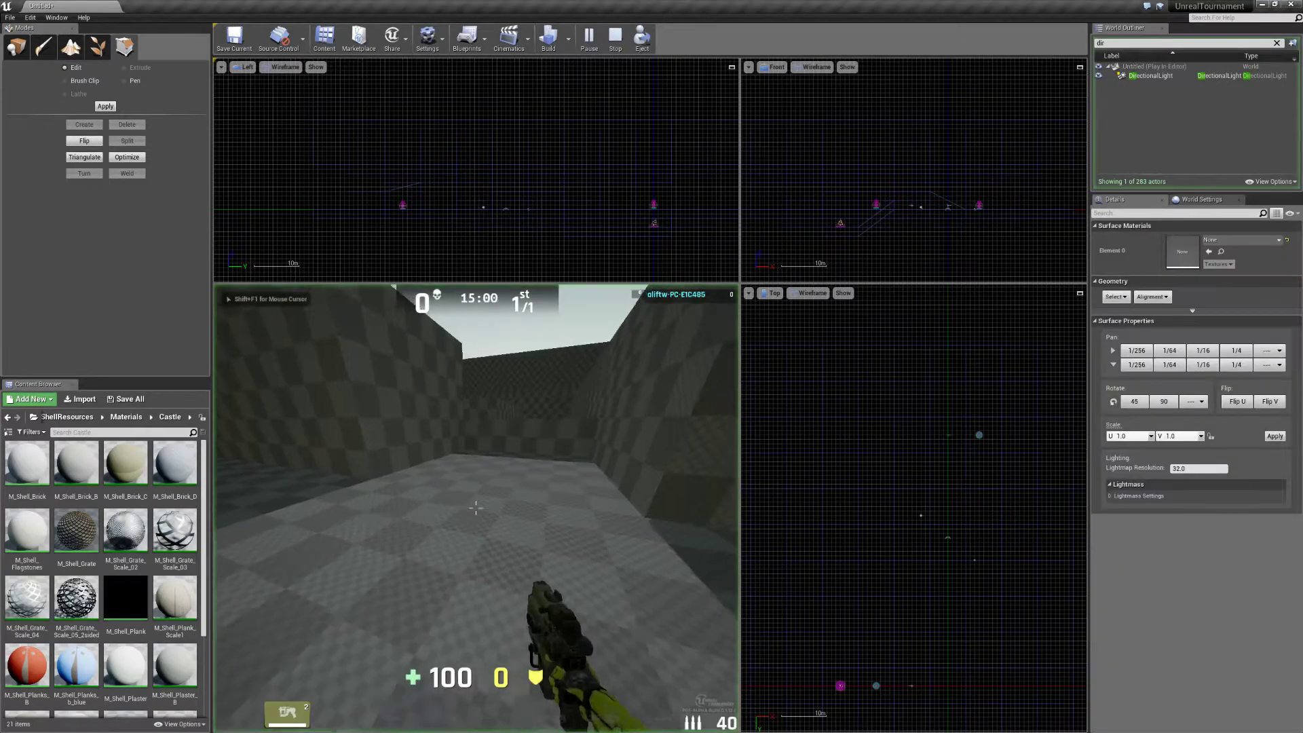
{"action": "key", "text": "w"}
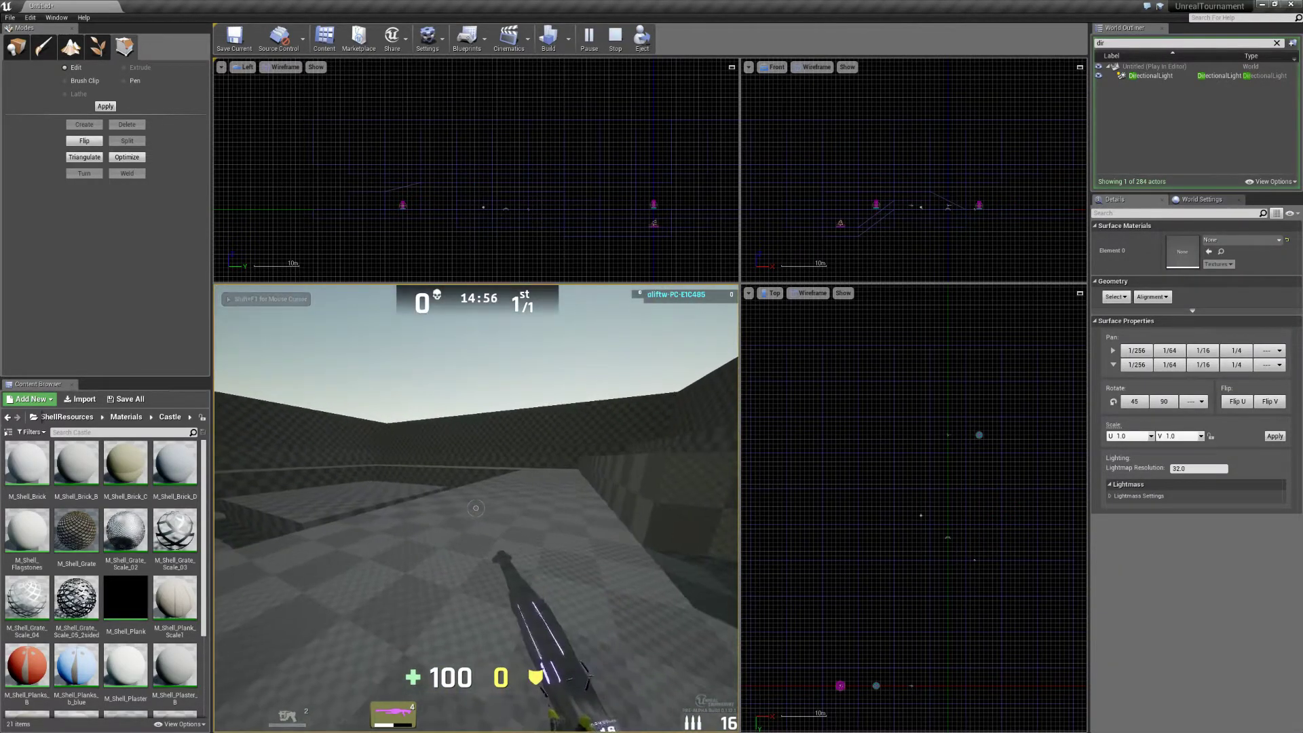
{"action": "key", "text": "Escape"}
Reset the directional light's intensity to its default and lower it to about 0.83.
{"action": "key", "text": "w"}
{"action": "right_click_drag", "start_coordinate": [630, 470], "coordinate": [800, 475]}
{"action": "key", "text": "w"}
{"action": "right_click_drag", "start_coordinate": [475, 508], "coordinate": [644, 515]}
{"action": "key", "text": "w"}
{"action": "right_click_drag", "start_coordinate": [611, 475], "coordinate": [686, 437]}
{"action": "left_click", "coordinate": [1151, 75]}
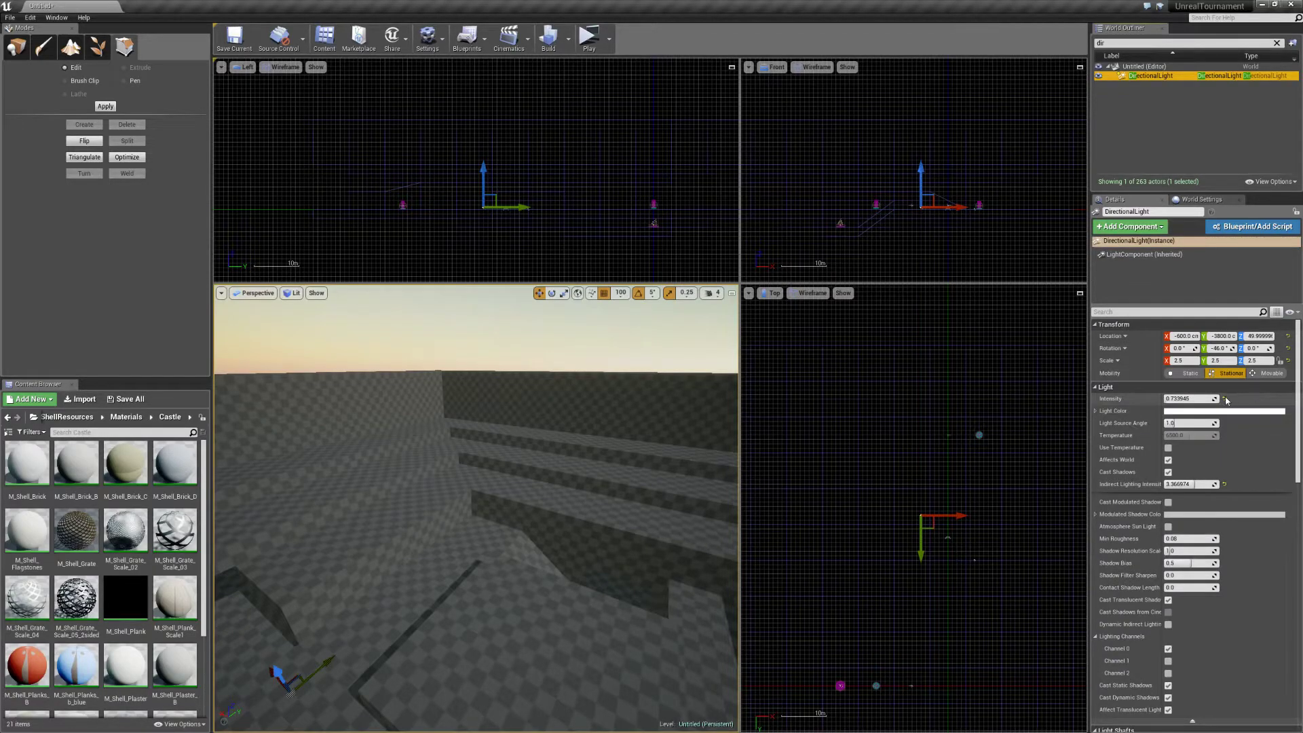
{"action": "left_click", "coordinate": [1225, 399]}
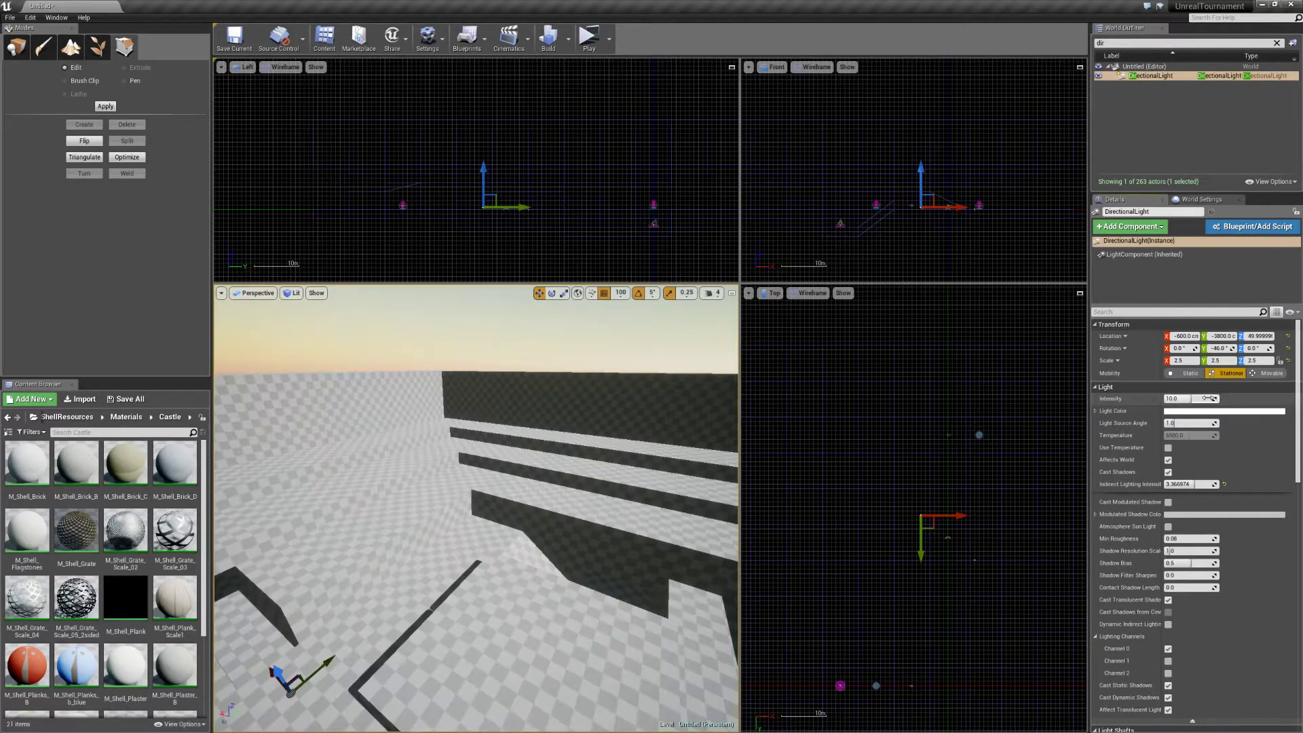
{"action": "left_click_drag", "start_coordinate": [1207, 399], "coordinate": [1148, 399]}
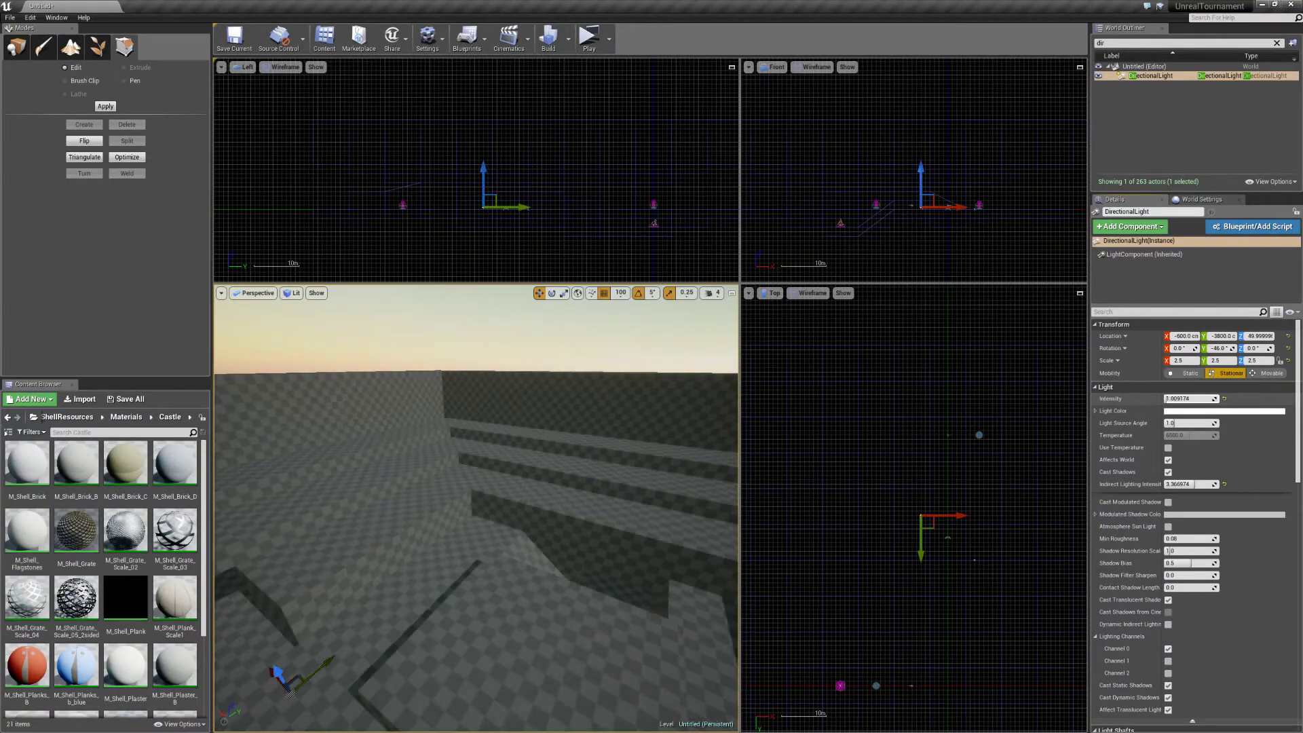
Tint the directional light pale yellow, with hue 62 and saturation about 0.18.
{"action": "left_click", "coordinate": [1195, 411]}
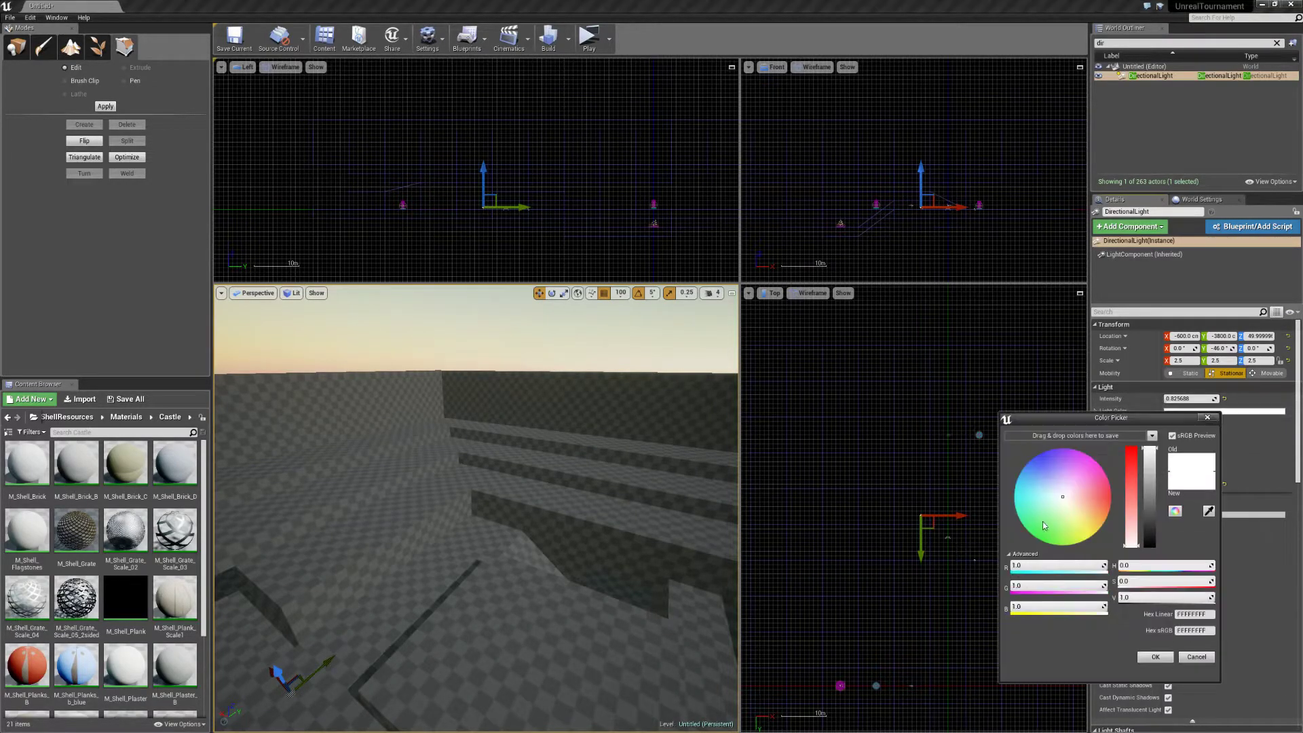
{"action": "left_click", "coordinate": [1067, 504]}
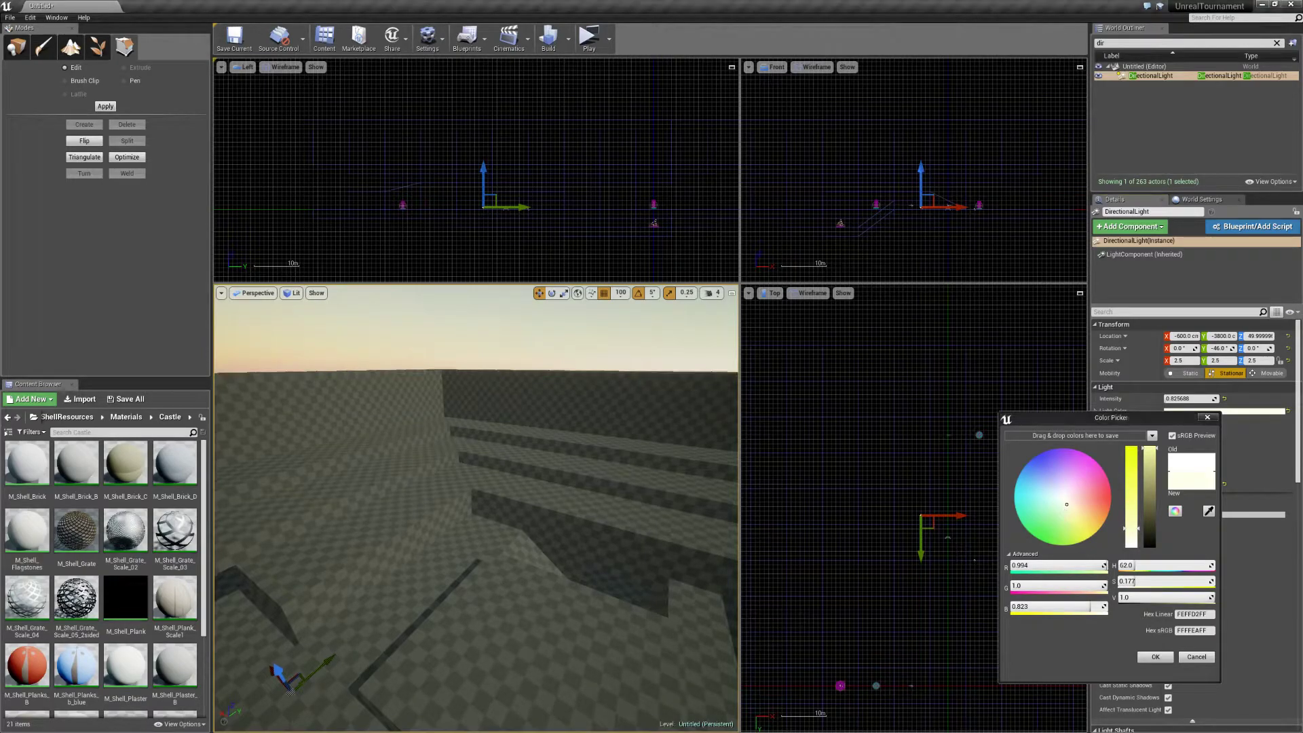
{"action": "right_click_drag", "start_coordinate": [475, 509], "coordinate": [312, 444]}
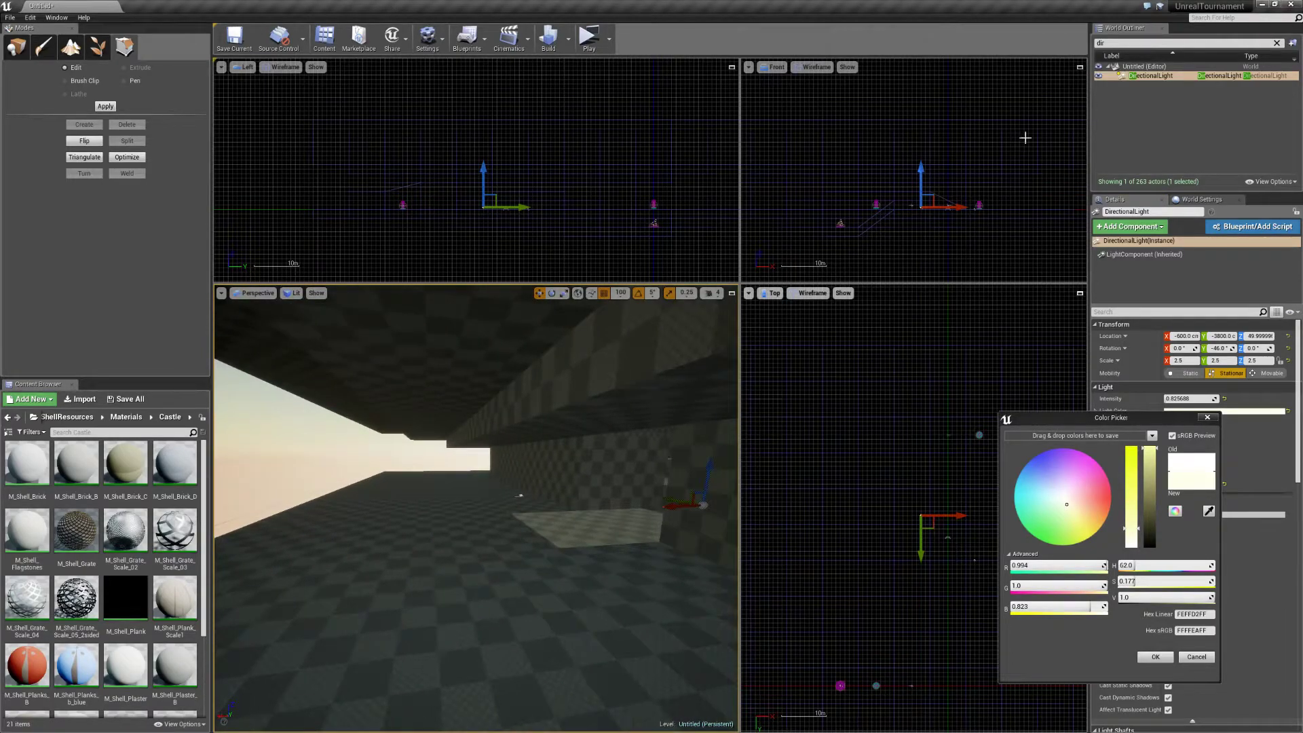
Find the sky light and tint its light color pale blue, about 213, 213, 255.
{"action": "left_click", "coordinate": [1116, 43]}
{"action": "type", "text": "sky"}
{"action": "left_click", "coordinate": [1140, 76]}
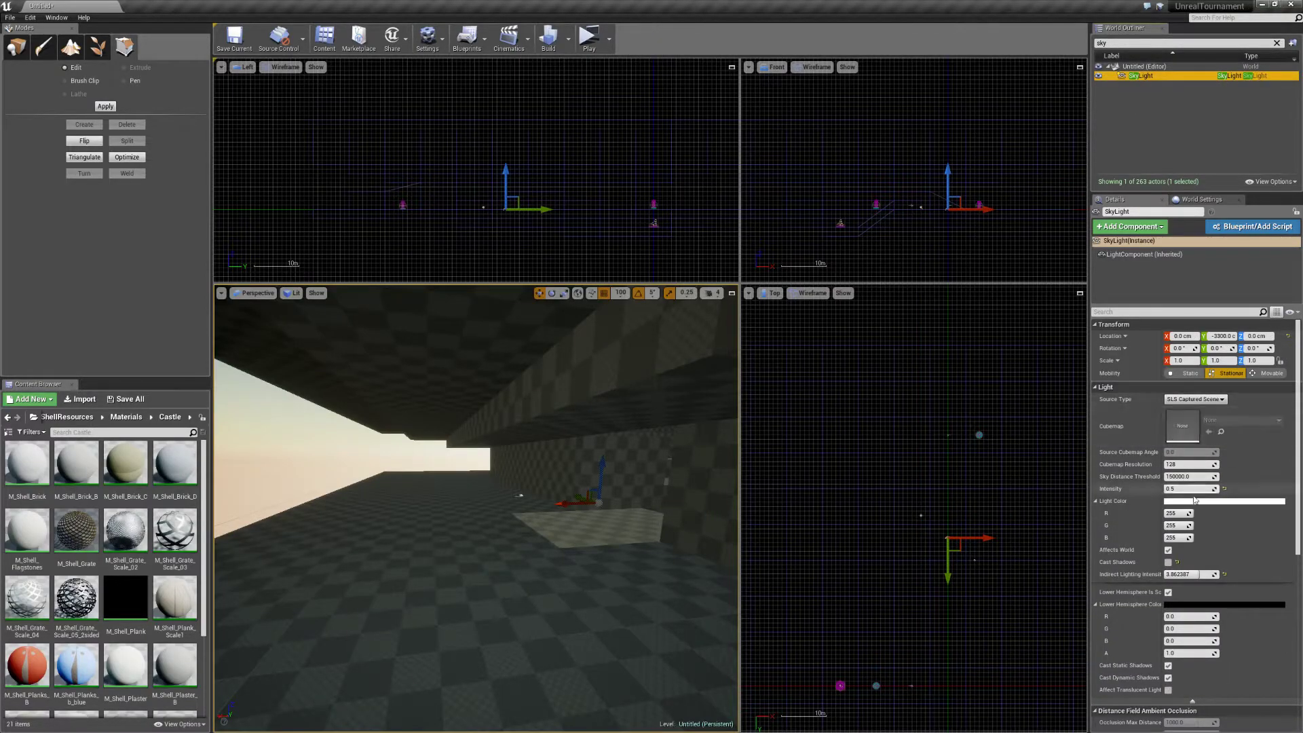
{"action": "left_click", "coordinate": [1198, 503]}
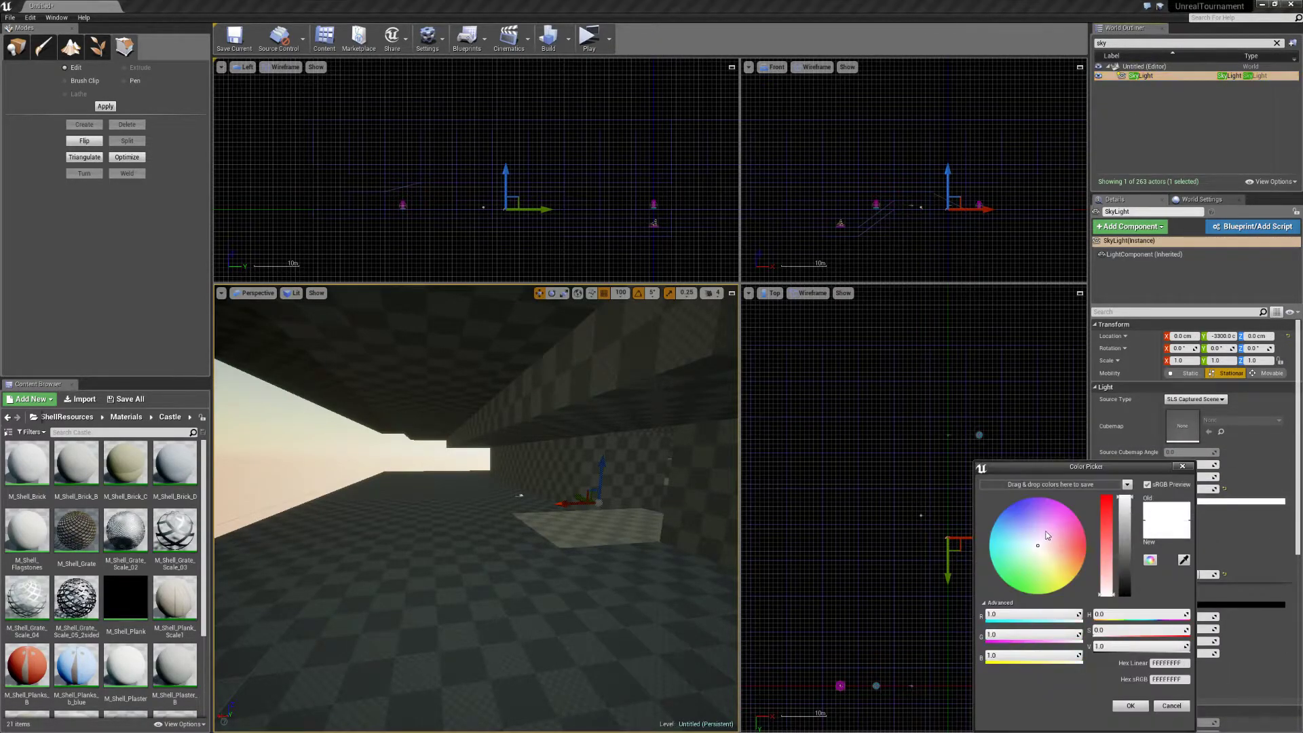
{"action": "left_click_drag", "start_coordinate": [1039, 542], "coordinate": [1034, 540]}
{"action": "left_click", "coordinate": [1182, 468]}
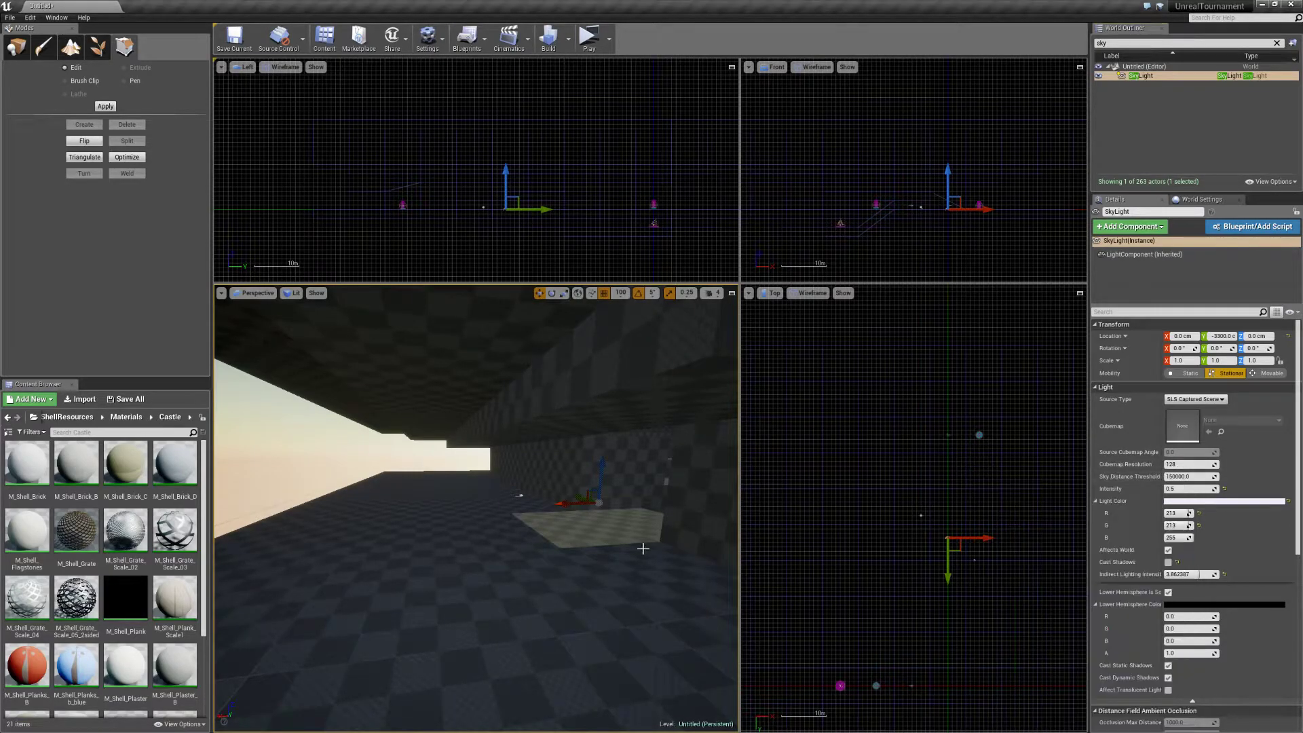
Playtest from the lower floor, walking the covered area and passage to judge the tinted lights, and end the session.
{"action": "right_click_drag", "start_coordinate": [643, 547], "coordinate": [663, 585]}
{"action": "right_click", "coordinate": [663, 584]}
{"action": "left_click", "coordinate": [699, 558]}
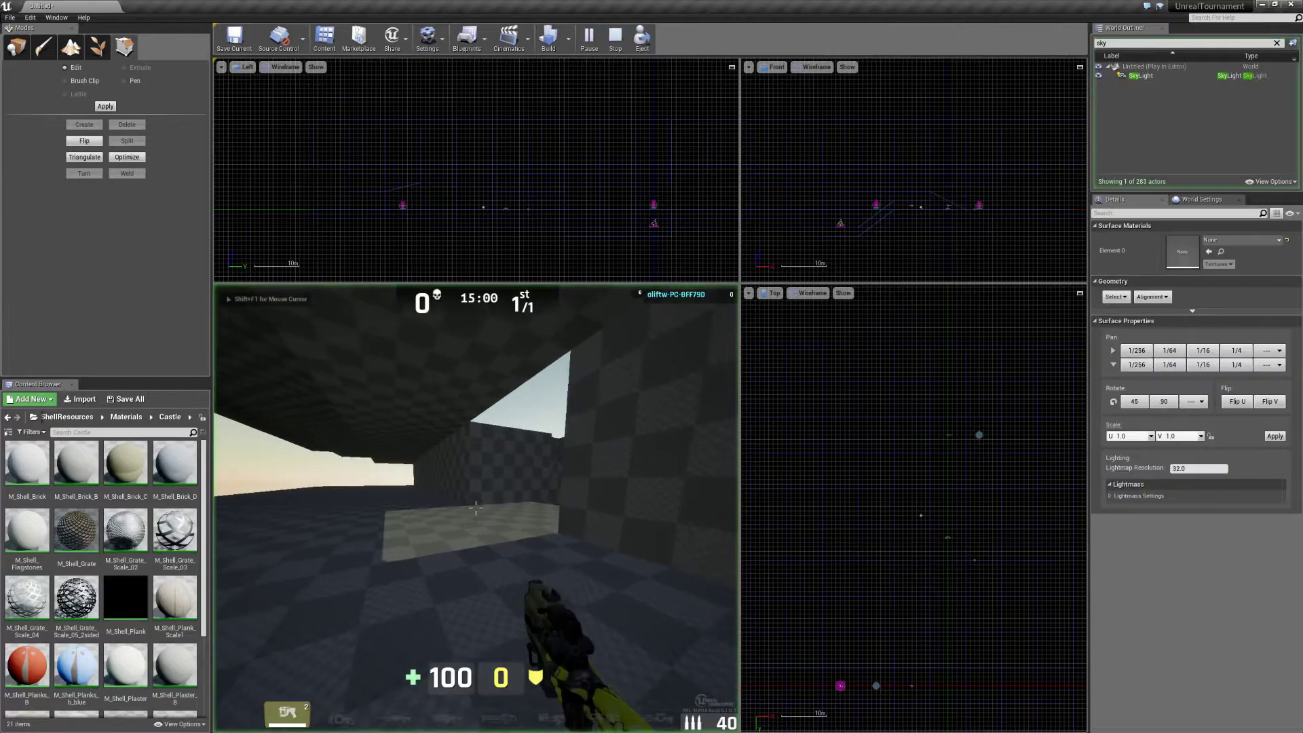
{"action": "key", "text": "w"}
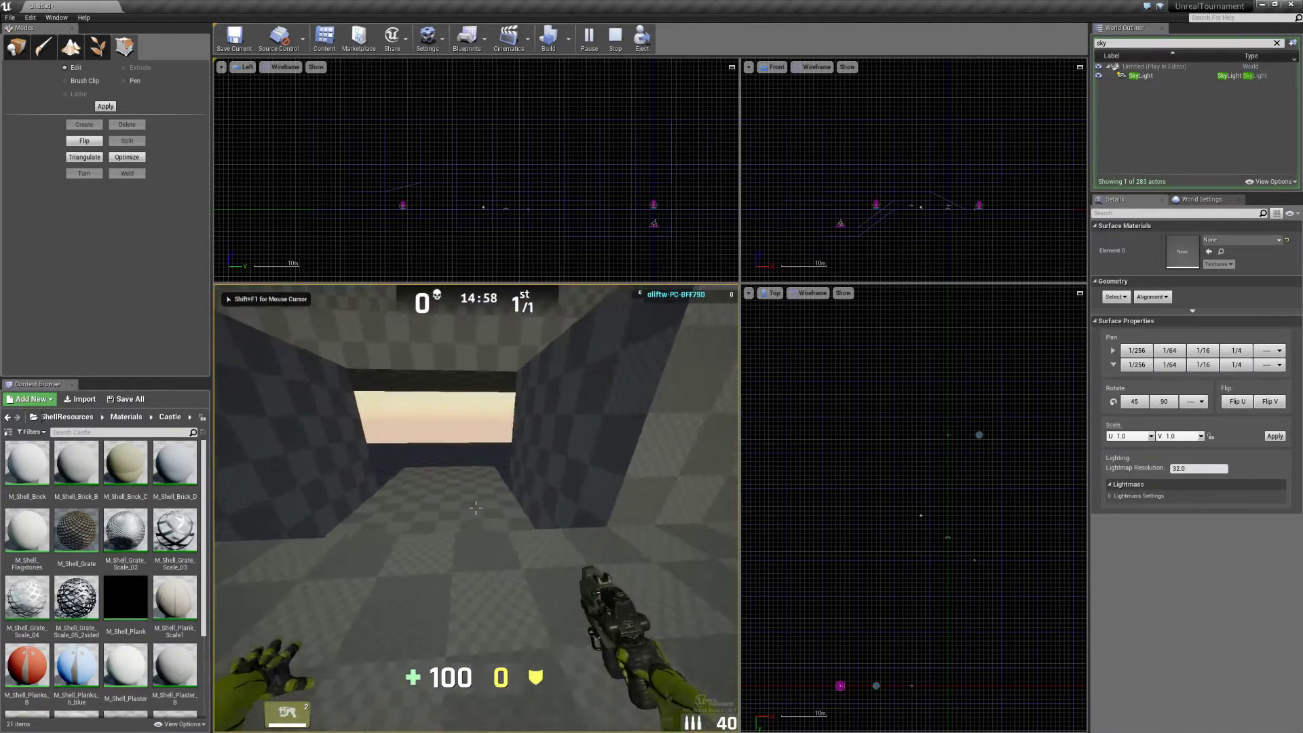
{"action": "key", "text": "w"}
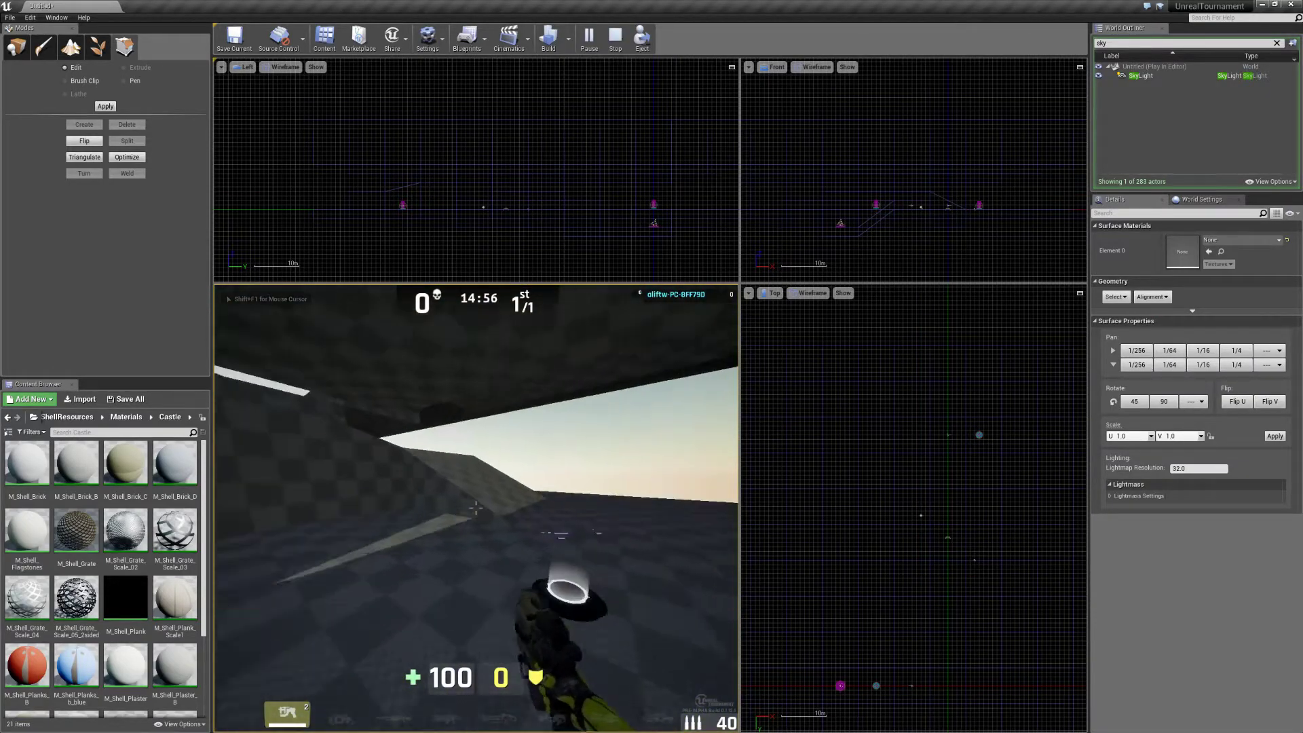
{"action": "key", "text": "shift+F1"}
{"action": "key", "text": "Escape"}
Play the level in a new window and add one bot with the console command addbots 1.
{"action": "mouse_move", "coordinate": [505, 500]}
{"action": "right_mouse_down"}
{"action": "mouse_move", "coordinate": [468, 441]}
{"action": "mouse_move", "coordinate": [549, 495]}
{"action": "mouse_move", "coordinate": [529, 502]}
{"action": "mouse_move", "coordinate": [526, 604]}
{"action": "right_mouse_up"}
{"action": "key", "text": "s"}
{"action": "key", "text": "w"}
{"action": "right_click_drag", "start_coordinate": [517, 317], "coordinate": [517, 318]}
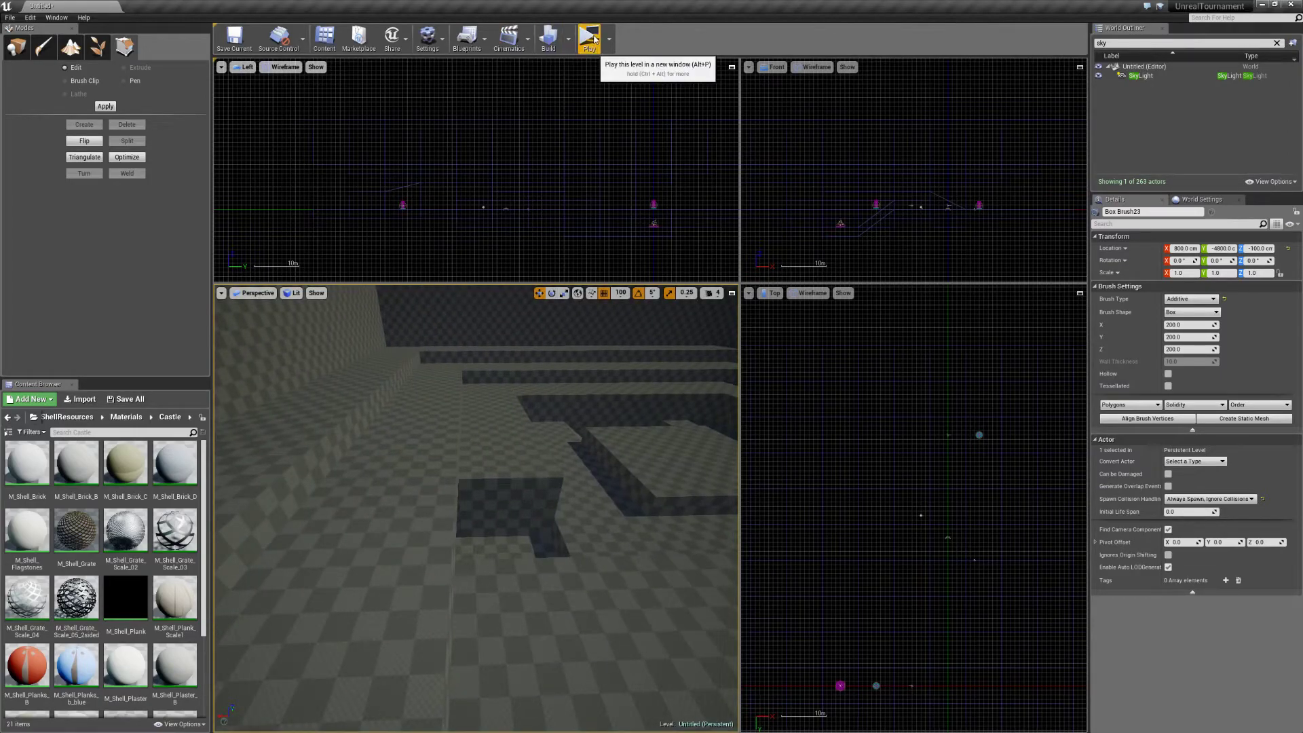
{"action": "left_click", "coordinate": [590, 38]}
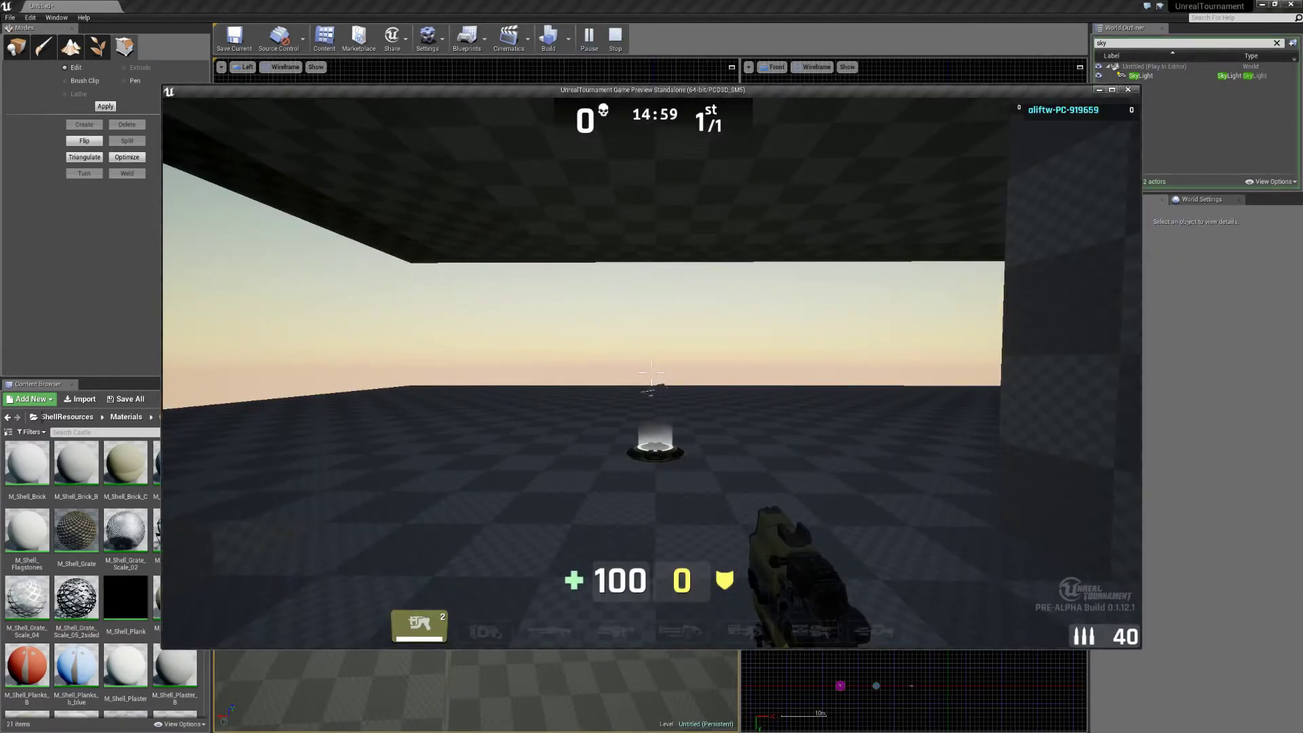
{"action": "key", "text": "grave"}
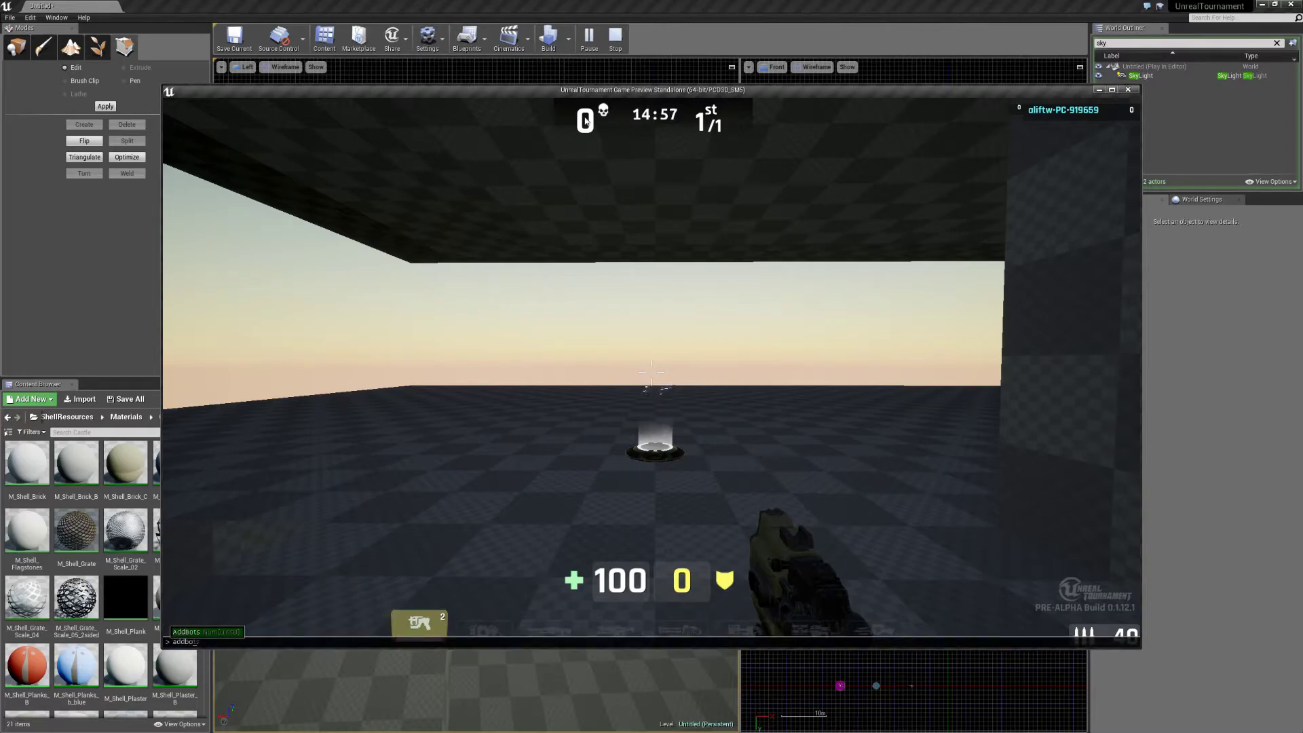
{"action": "type", "text": "addbots 1"}
{"action": "key", "text": "Return"}
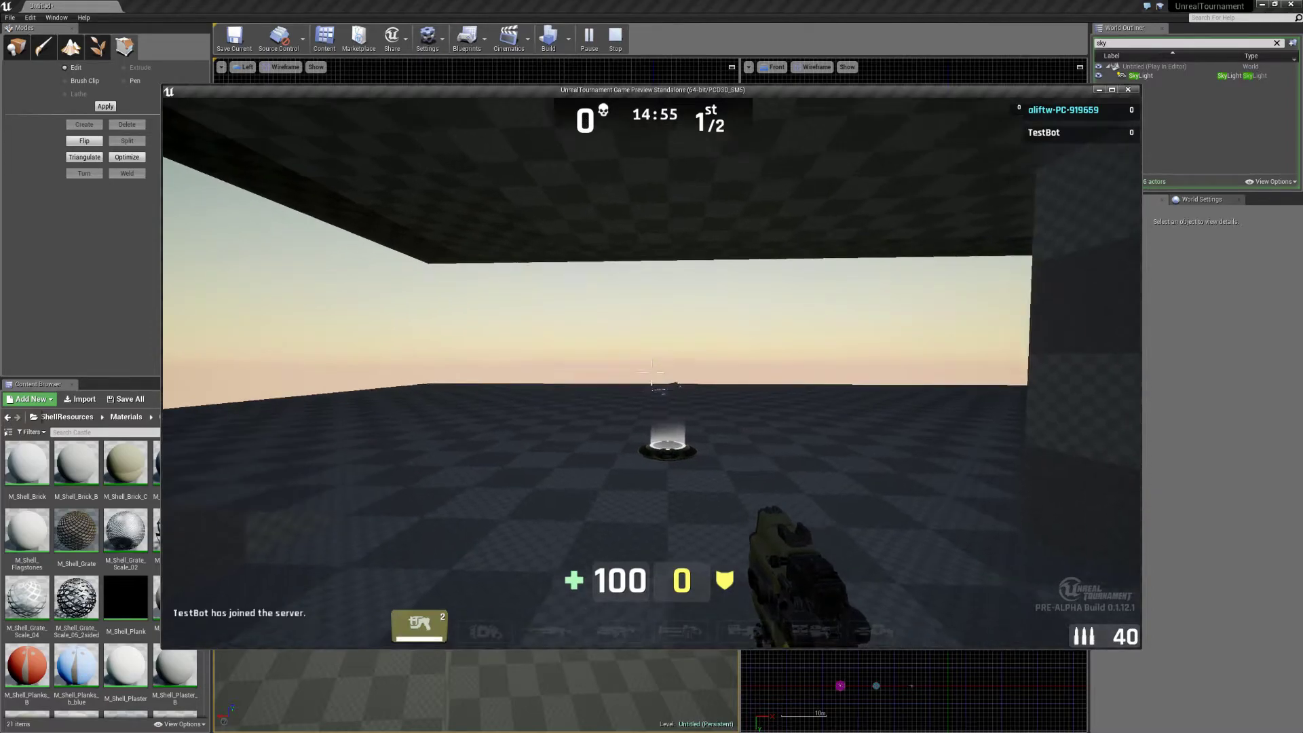
Pick up the weapon, cross the map, find and shoot at the idle bot on the lower floor, and end the session.
{"action": "key", "text": "w"}
{"action": "key", "text": "w"}
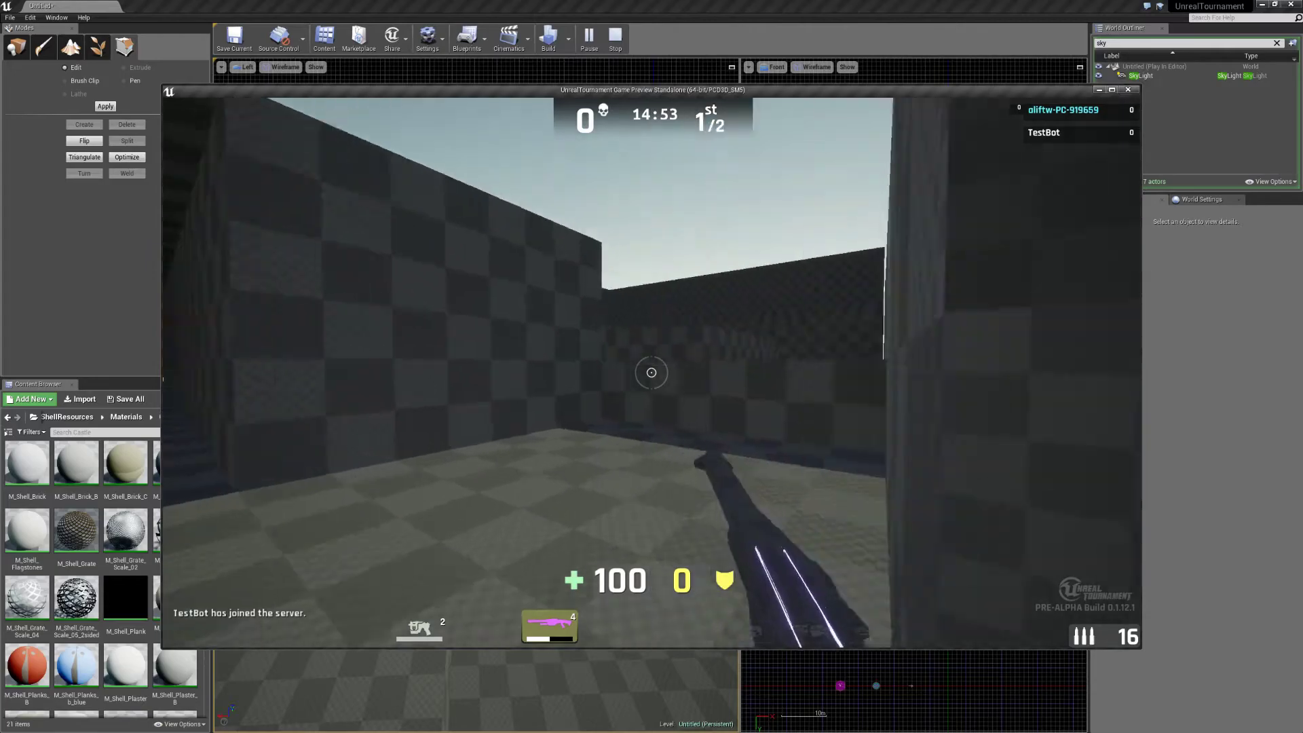
{"action": "key", "text": "w"}
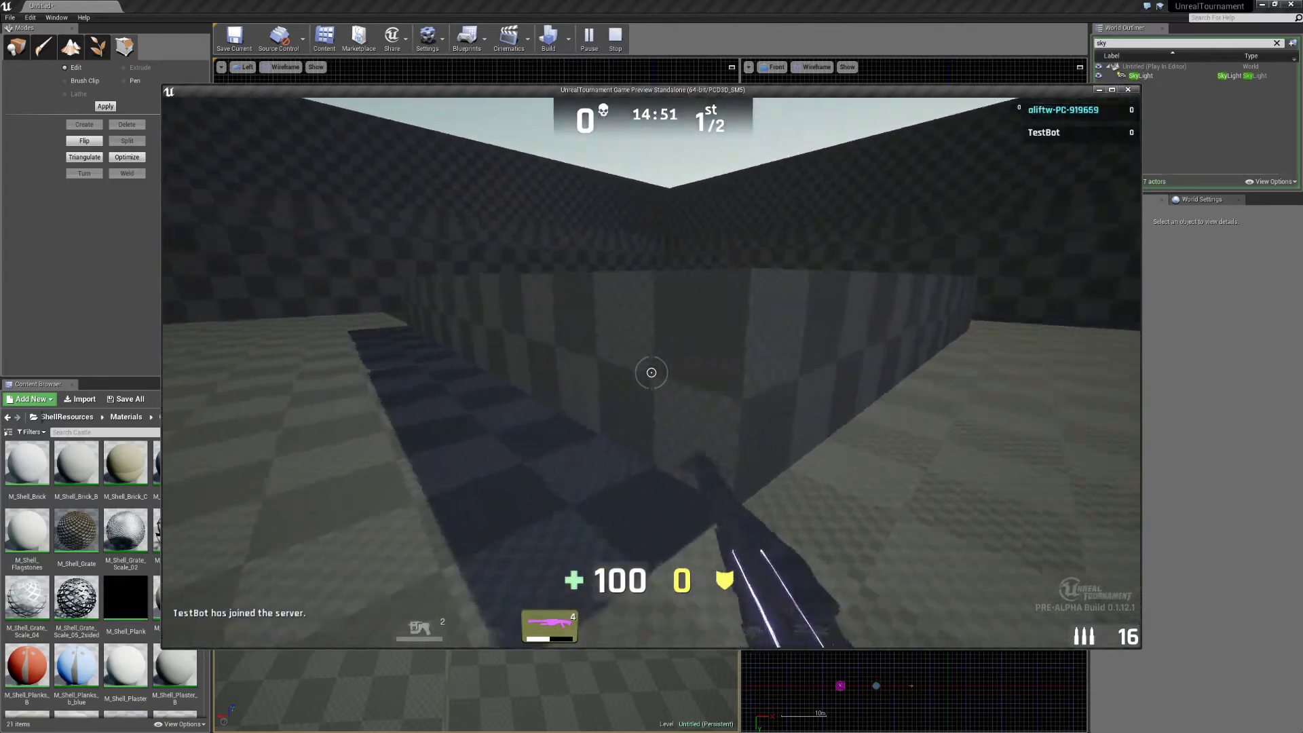
{"action": "key", "text": "space"}
{"action": "key", "text": "w"}
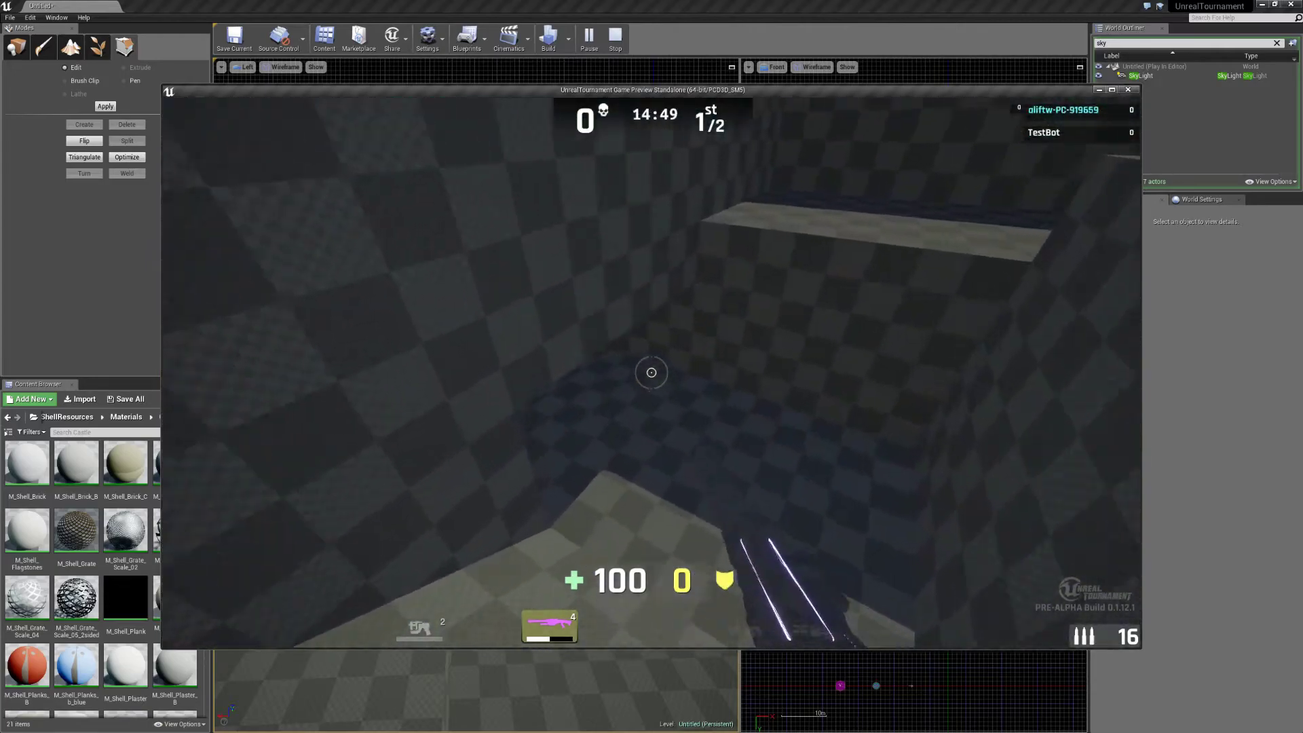
{"action": "key", "text": "w"}
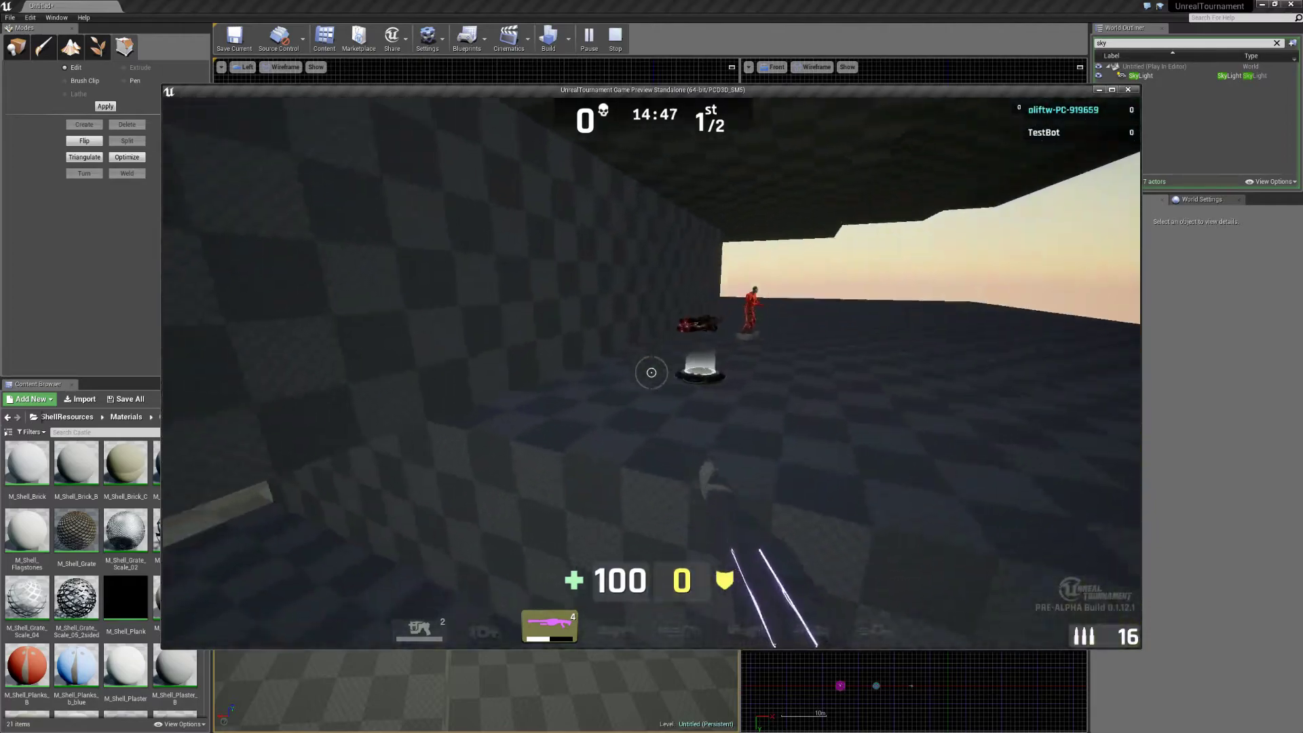
{"action": "right_click", "coordinate": [652, 373]}
{"action": "key", "text": "w"}
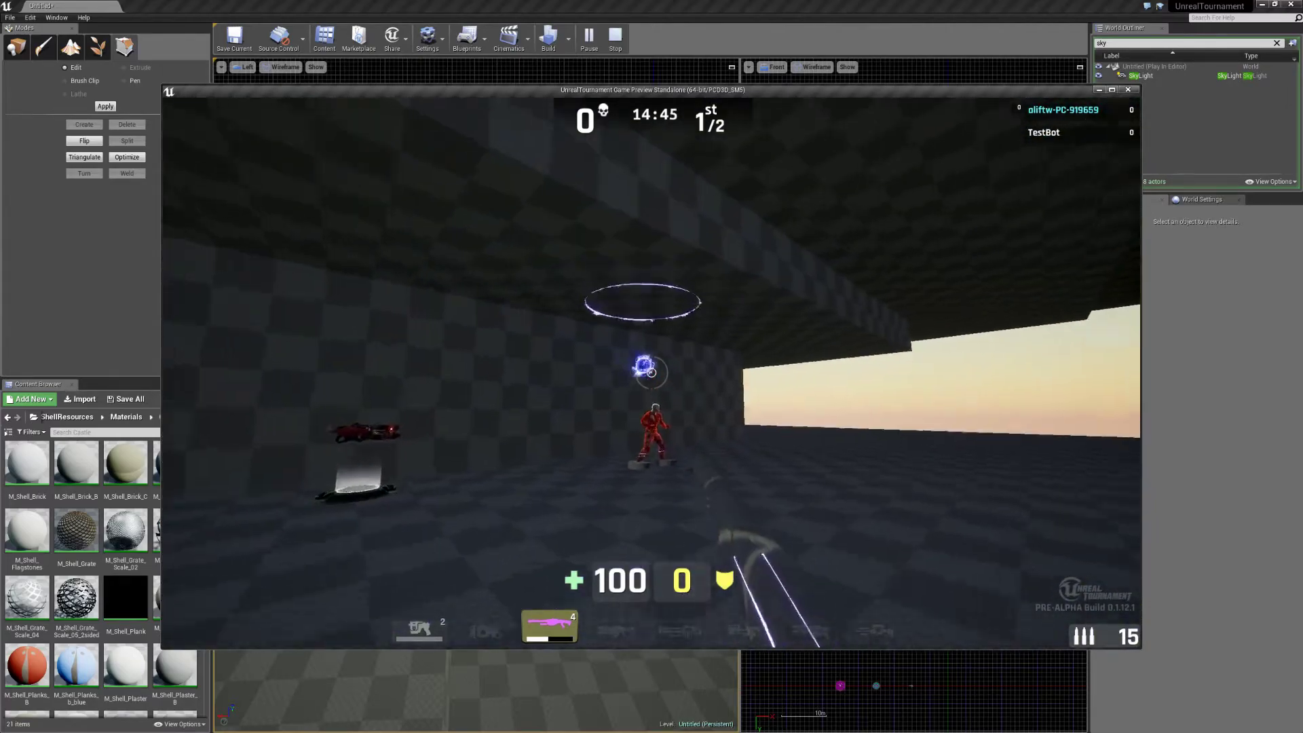
{"action": "left_click", "coordinate": [651, 373]}
{"action": "key", "text": "Escape"}
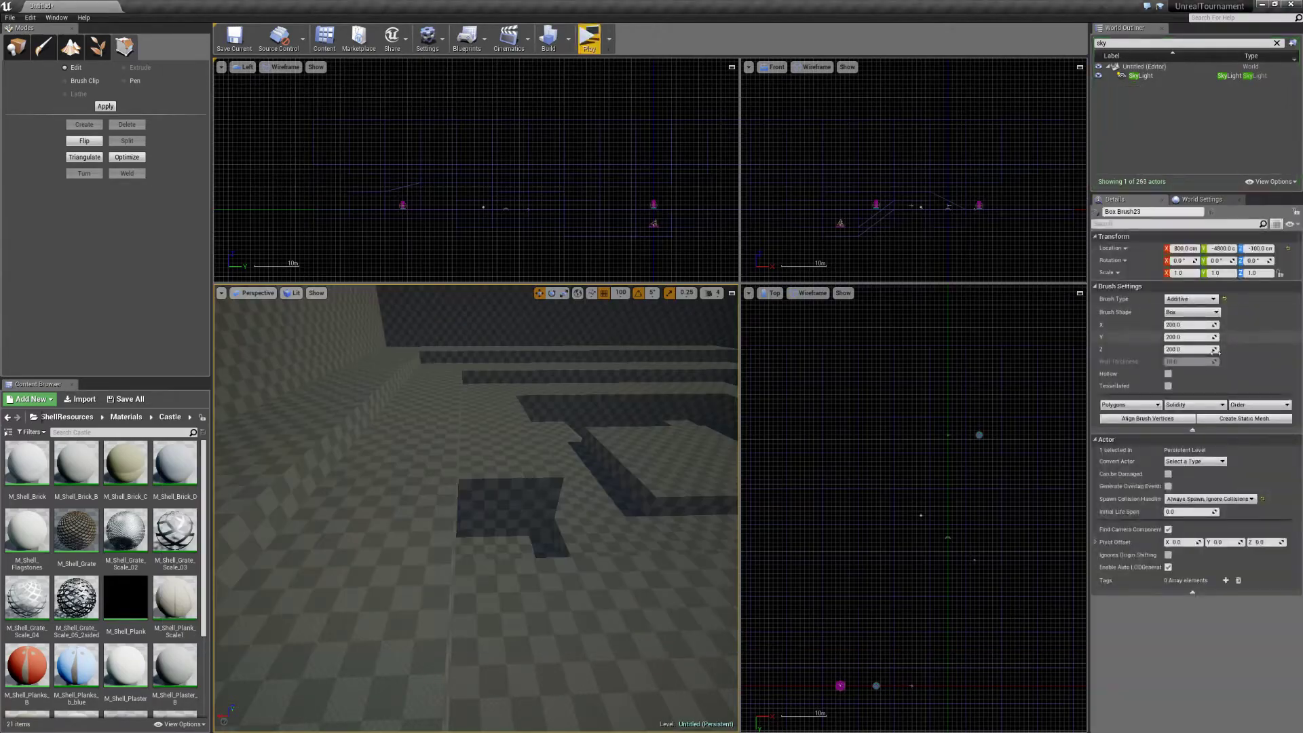
Place a Nav Mesh Bounds Volume in the arena and move it to X 0, Y 0.
{"action": "left_click", "coordinate": [11, 53]}
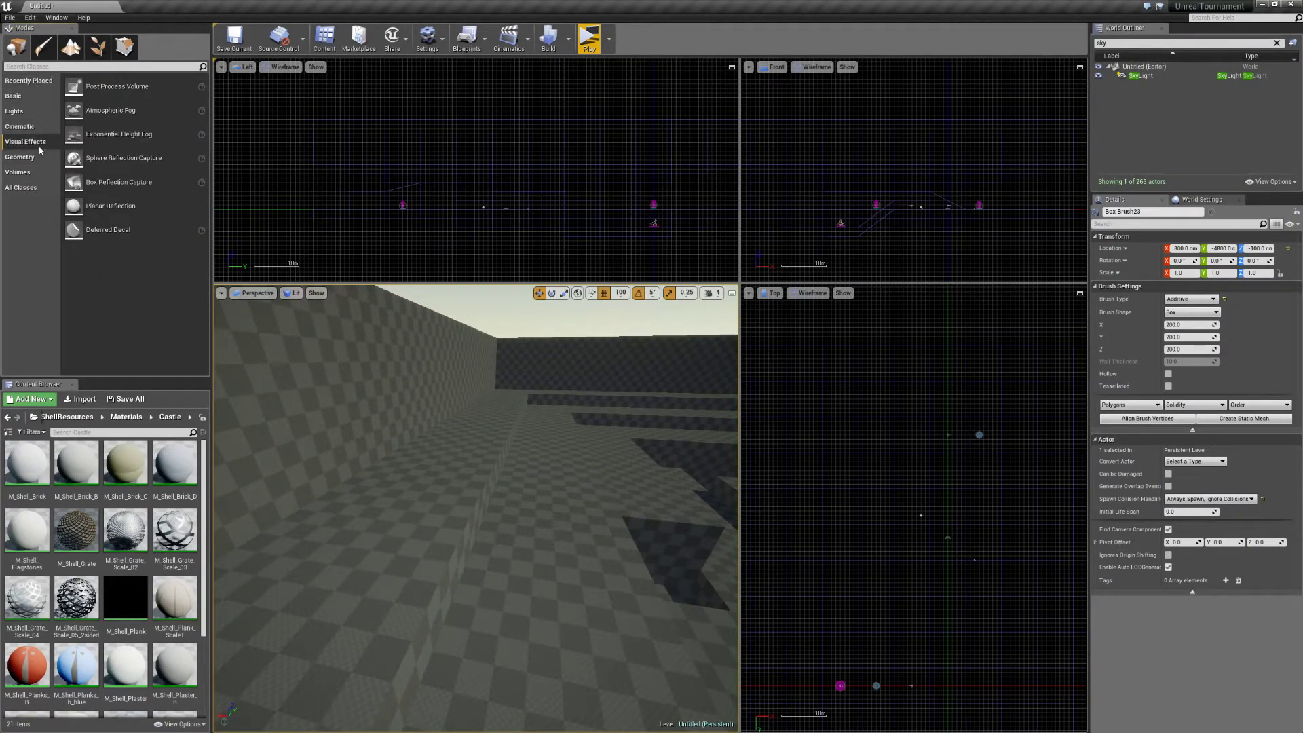
{"action": "left_click", "coordinate": [31, 173]}
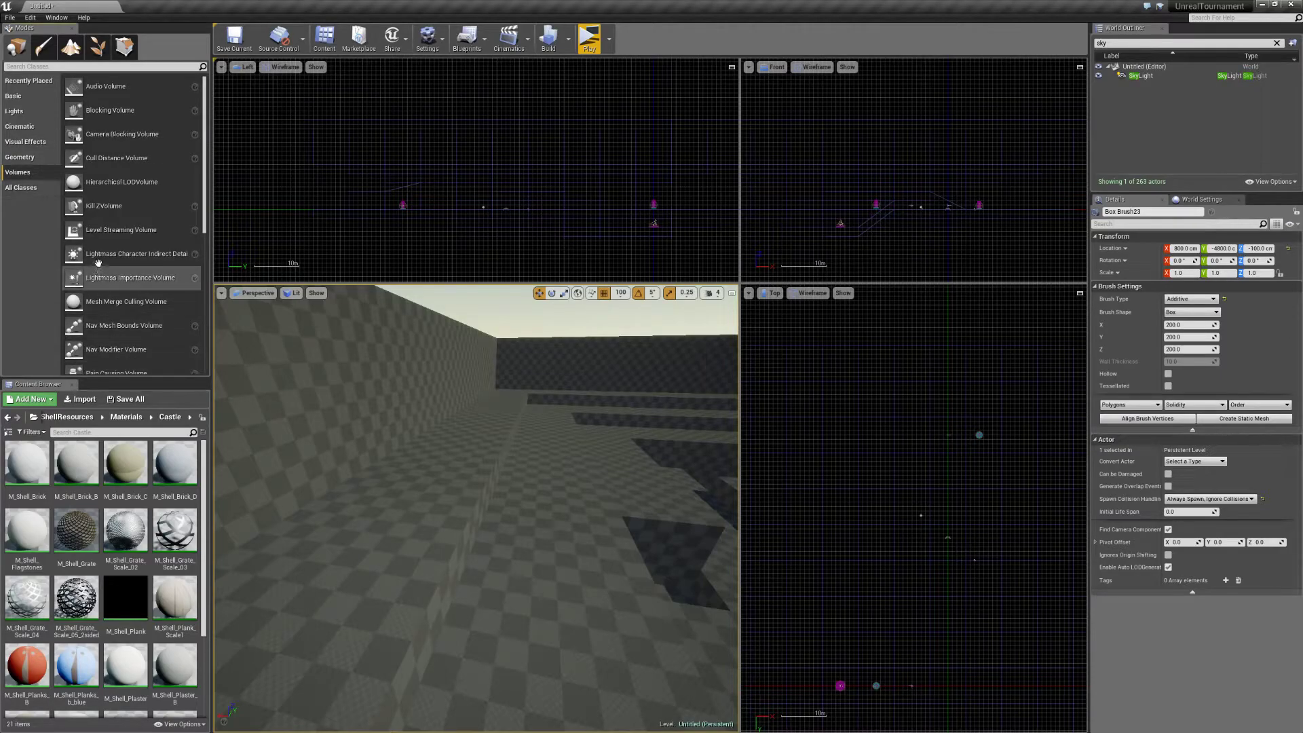
{"action": "left_click_drag", "start_coordinate": [100, 331], "coordinate": [698, 467]}
{"action": "key", "text": "f"}
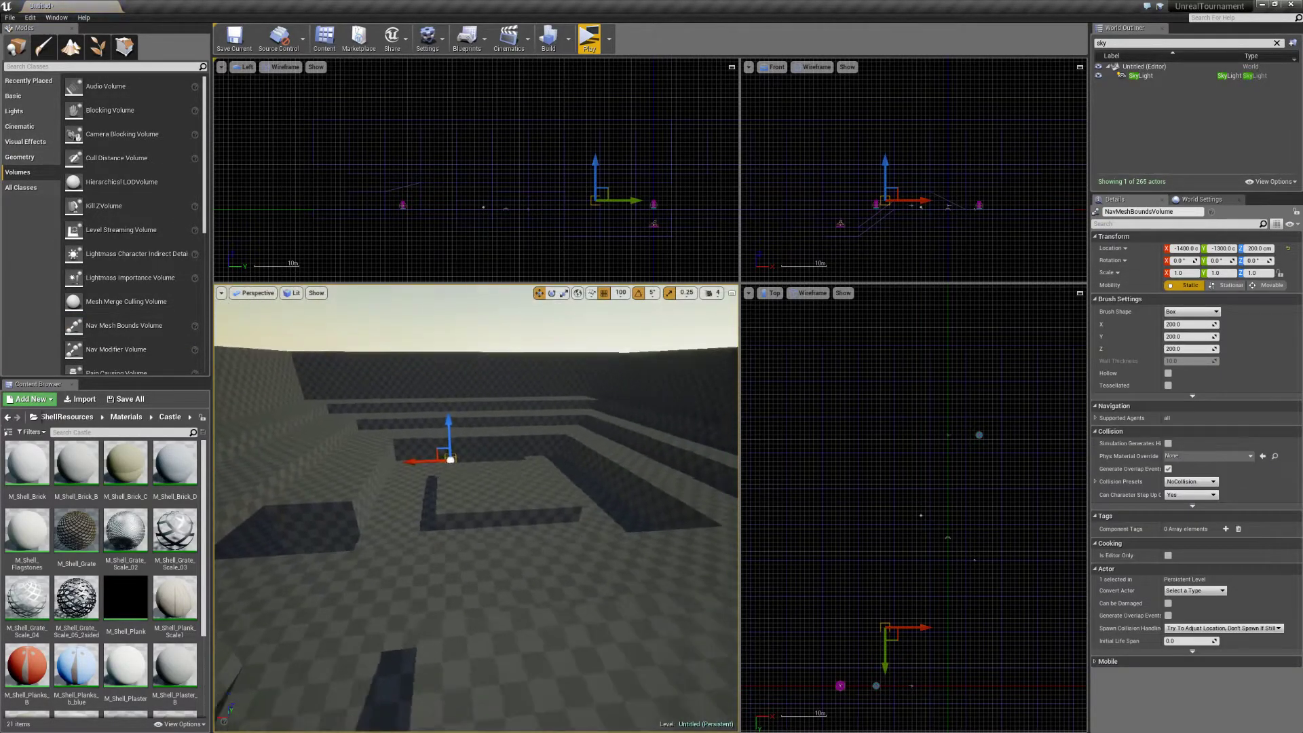
{"action": "right_click_drag", "start_coordinate": [589, 467], "coordinate": [573, 467]}
{"action": "left_click_drag", "start_coordinate": [883, 655], "coordinate": [989, 693]}
Stretch the Nav Mesh Bounds Volume's vertices in plan with geometry editing so it encloses the whole map footprint.
{"action": "left_click", "coordinate": [125, 49]}
{"action": "right_click_drag", "start_coordinate": [959, 630], "coordinate": [930, 514]}
{"action": "scroll", "coordinate": [930, 514], "scroll_direction": "down", "scroll_amount": 1}
{"action": "left_click_drag", "start_coordinate": [953, 534], "coordinate": [950, 323]}
{"action": "scroll", "coordinate": [966, 401], "scroll_direction": "down", "scroll_amount": 3}
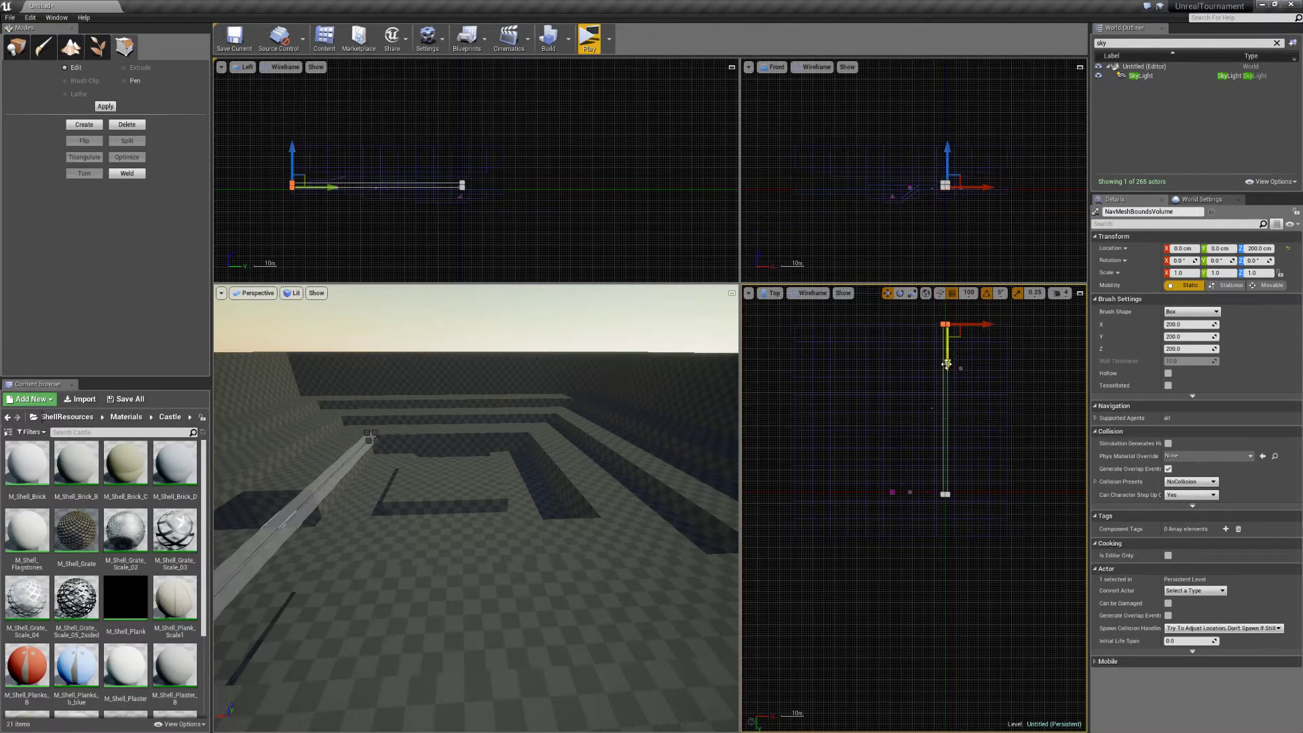
{"action": "left_click", "coordinate": [945, 494]}
{"action": "left_click_drag", "start_coordinate": [947, 523], "coordinate": [956, 589]}
{"action": "scroll", "coordinate": [990, 481], "scroll_direction": "down", "scroll_amount": 1}
{"action": "left_click_drag", "start_coordinate": [985, 361], "coordinate": [1050, 359]}
{"action": "mouse_move", "coordinate": [979, 334]}
{"action": "left_mouse_down"}
{"action": "mouse_move", "coordinate": [940, 551]}
{"action": "mouse_move", "coordinate": [859, 536]}
{"action": "left_mouse_up"}
Raise the volume's upper vertices and lower its bottom vertices to enclose the map's full height, and select the vertices along its far edge.
{"action": "left_click_drag", "start_coordinate": [1000, 175], "coordinate": [1045, 190], "text": "ctrl+alt"}
{"action": "left_click_drag", "start_coordinate": [1007, 139], "coordinate": [1014, 119]}
{"action": "left_click_drag", "start_coordinate": [1049, 172], "coordinate": [790, 246], "text": "ctrl+alt"}
{"action": "left_click_drag", "start_coordinate": [1012, 140], "coordinate": [1012, 162]}
{"action": "mouse_move", "coordinate": [788, 332]}
{"action": "left_mouse_down", "text": "ctrl+alt"}
{"action": "mouse_move", "coordinate": [1042, 385]}
{"action": "mouse_move", "coordinate": [1012, 394]}
{"action": "left_mouse_up", "text": "ctrl+alt"}
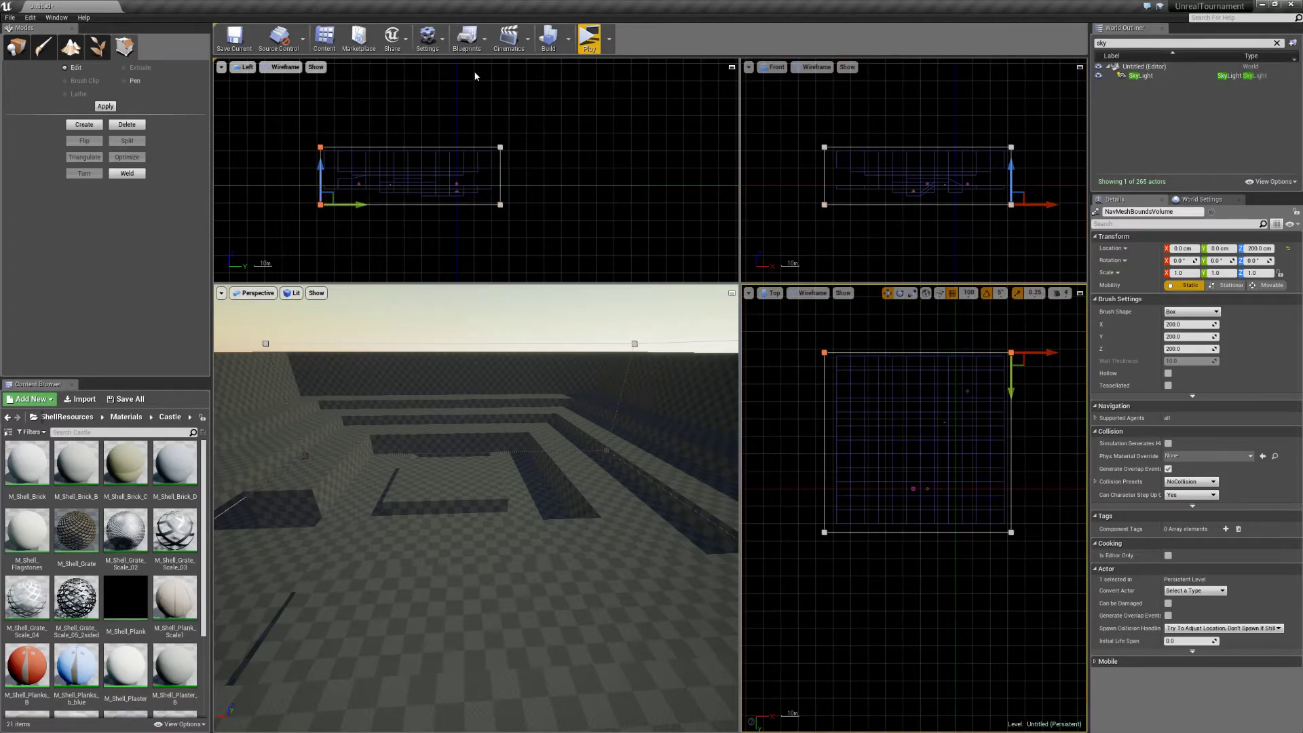
Build the level's lighting and navigation, and briefly play-test it from the raised floor brush in the perspective view.
{"action": "left_click", "coordinate": [558, 45]}
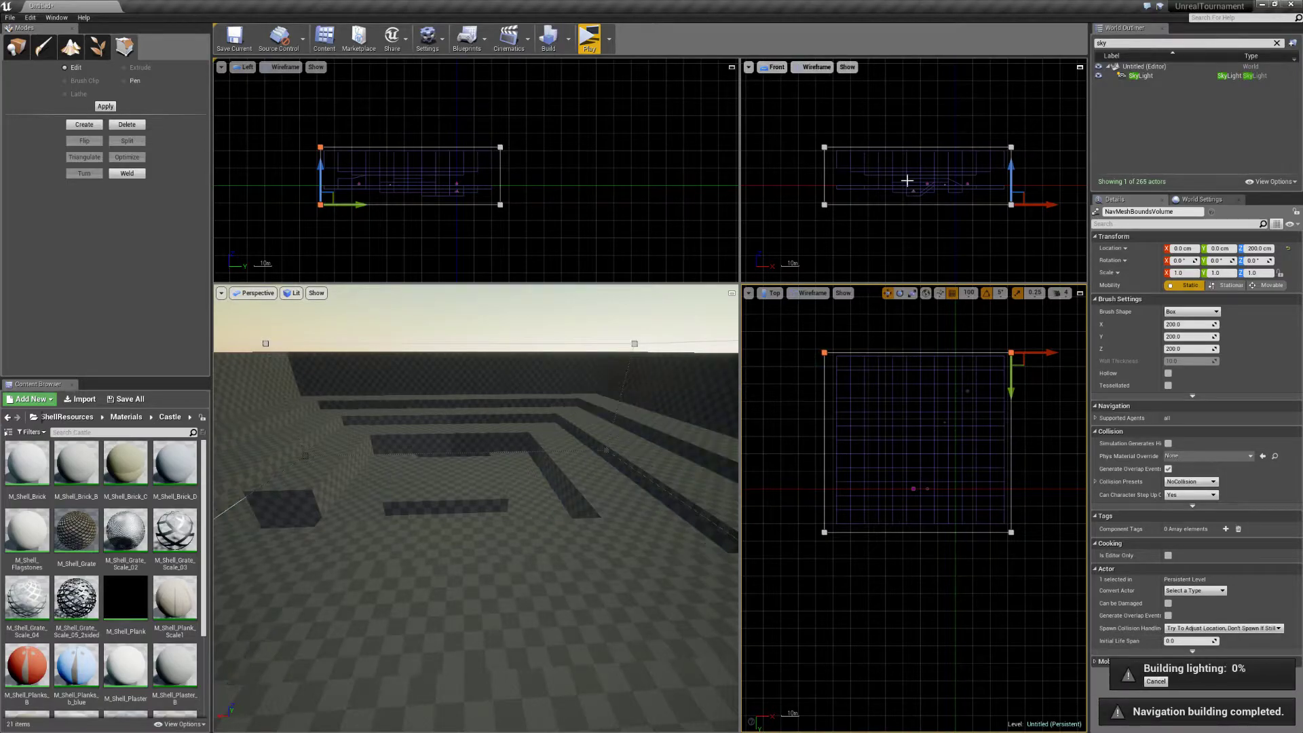
{"action": "right_click_drag", "start_coordinate": [517, 587], "coordinate": [513, 587]}
{"action": "right_click", "coordinate": [513, 587]}
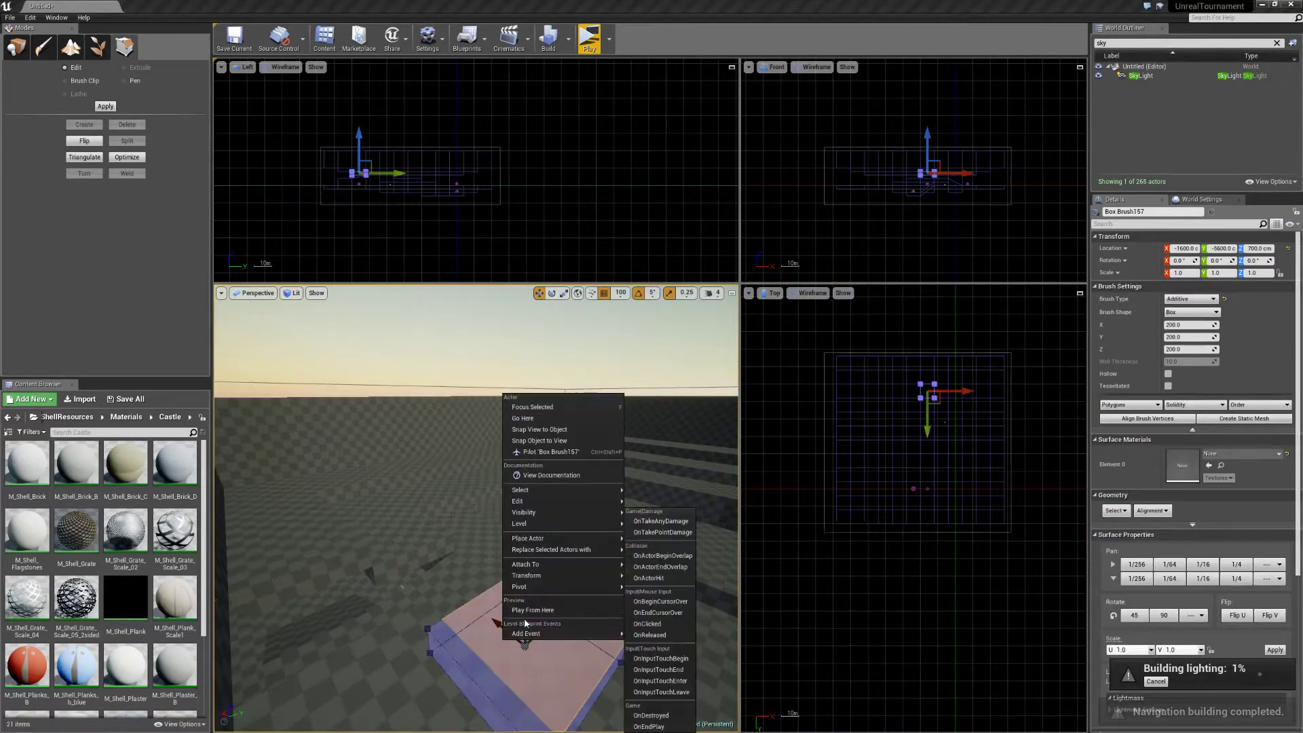
{"action": "left_click", "coordinate": [532, 612]}
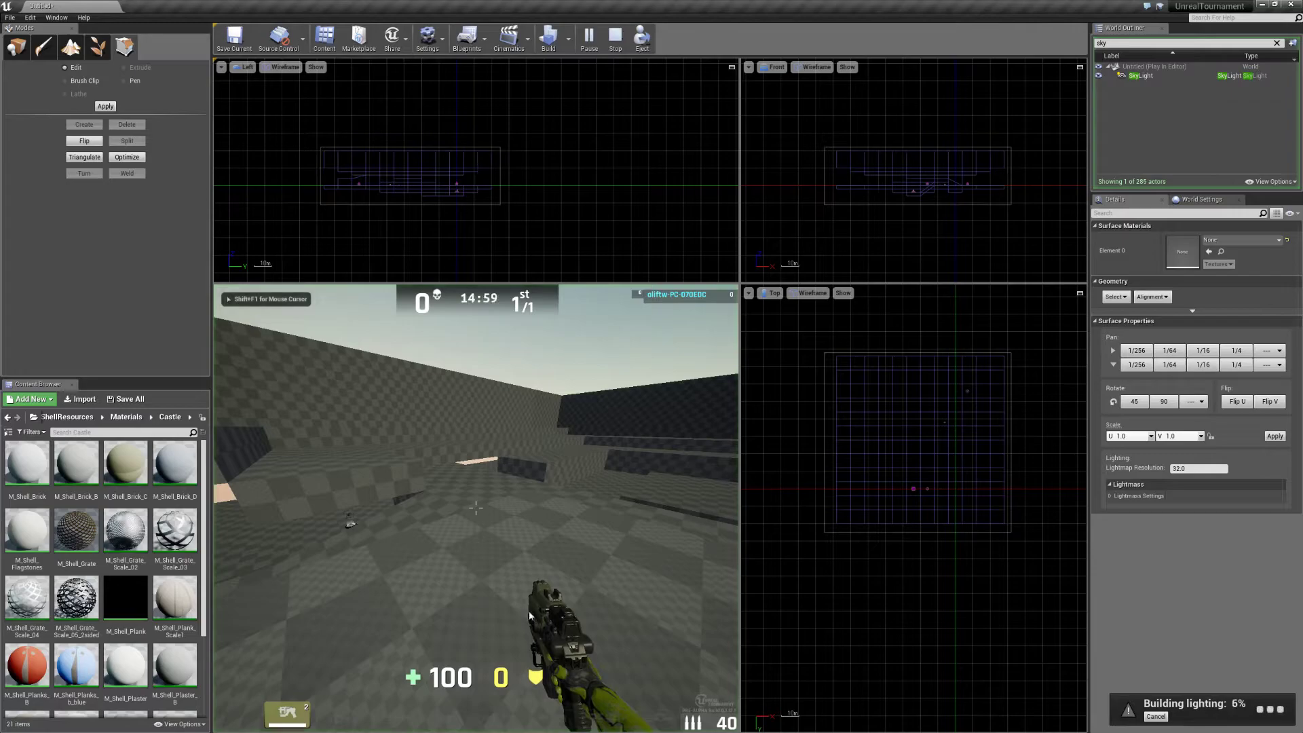
{"action": "key", "text": "Escape"}
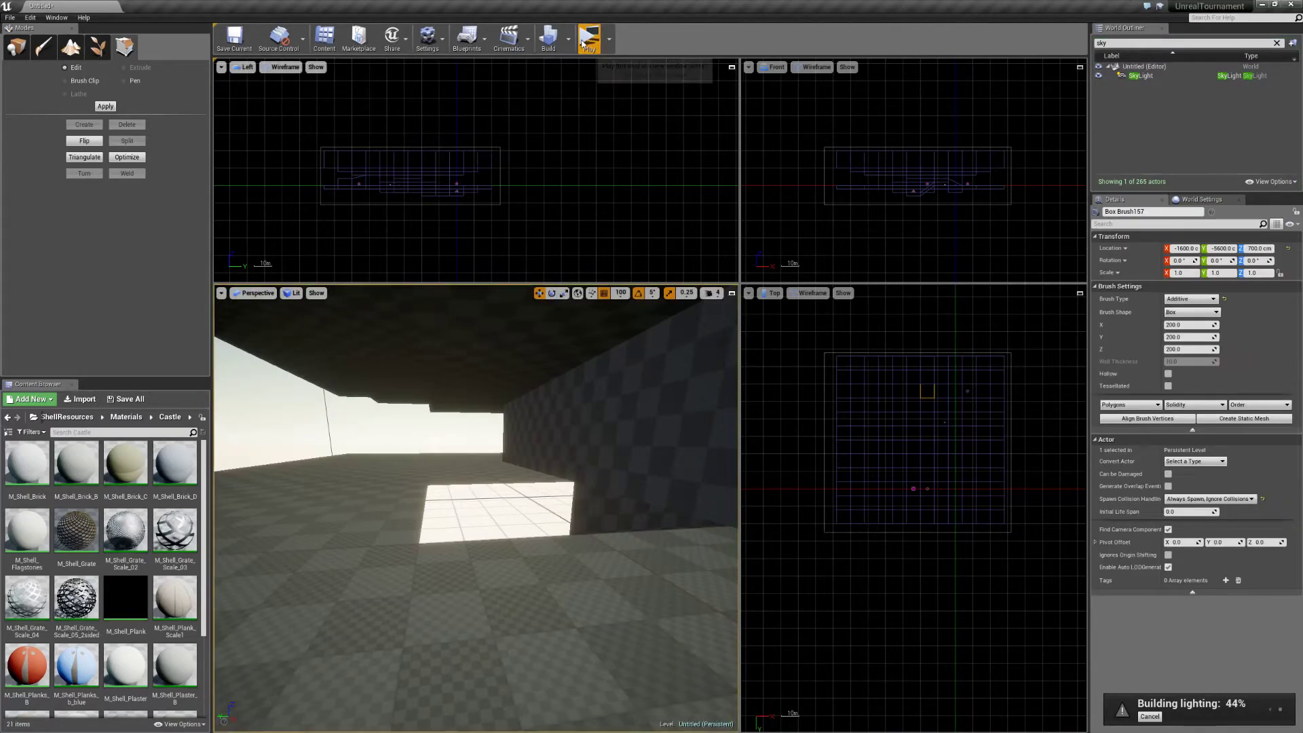
Start a standalone play session, add a bot with the addbots console command, pick up the weapon and shoot at the bot.
{"action": "left_click", "coordinate": [588, 40]}
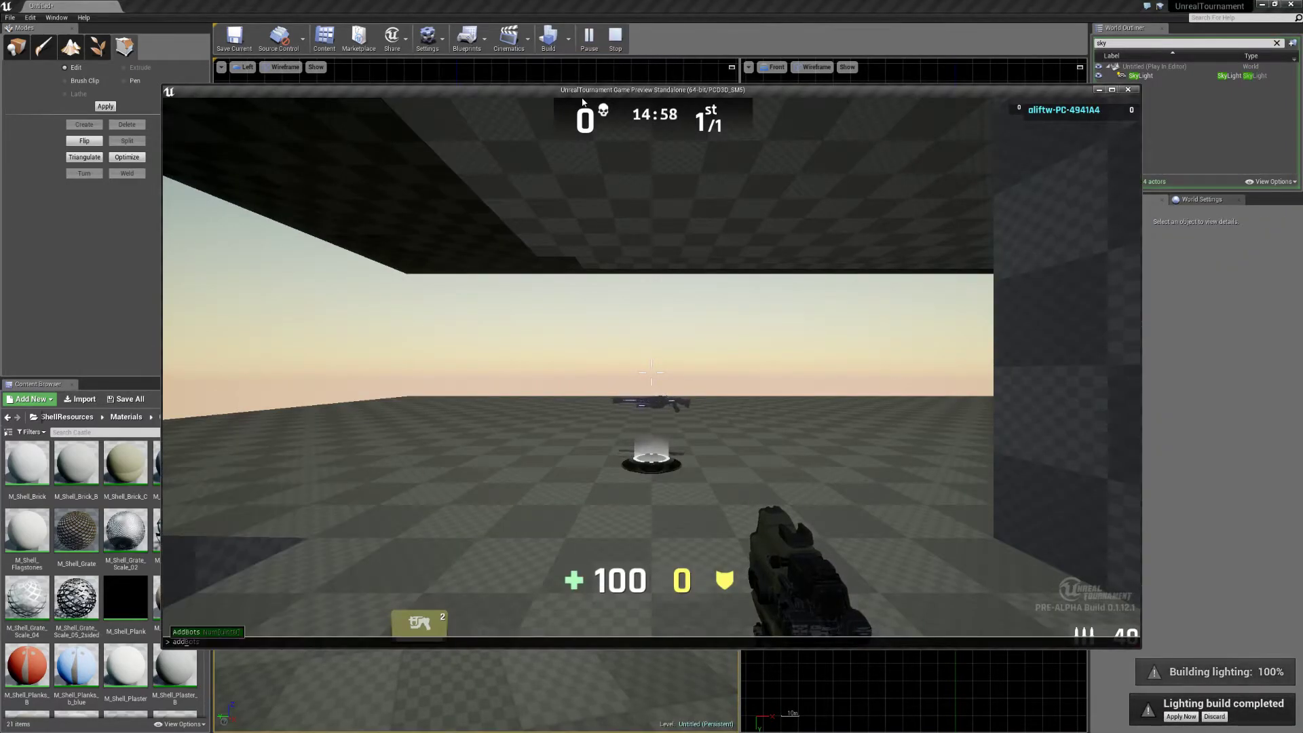
{"action": "key", "text": "w"}
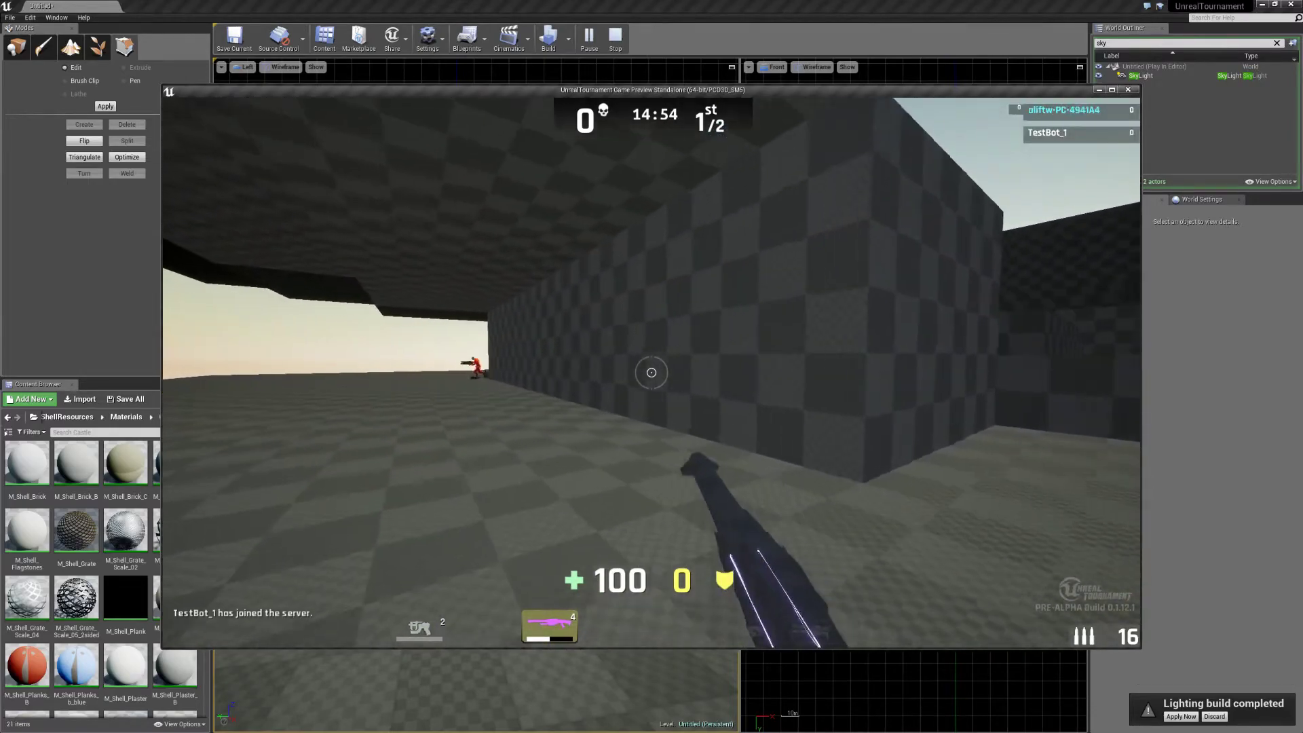
{"action": "right_click", "coordinate": [651, 372]}
{"action": "left_click", "coordinate": [651, 371]}
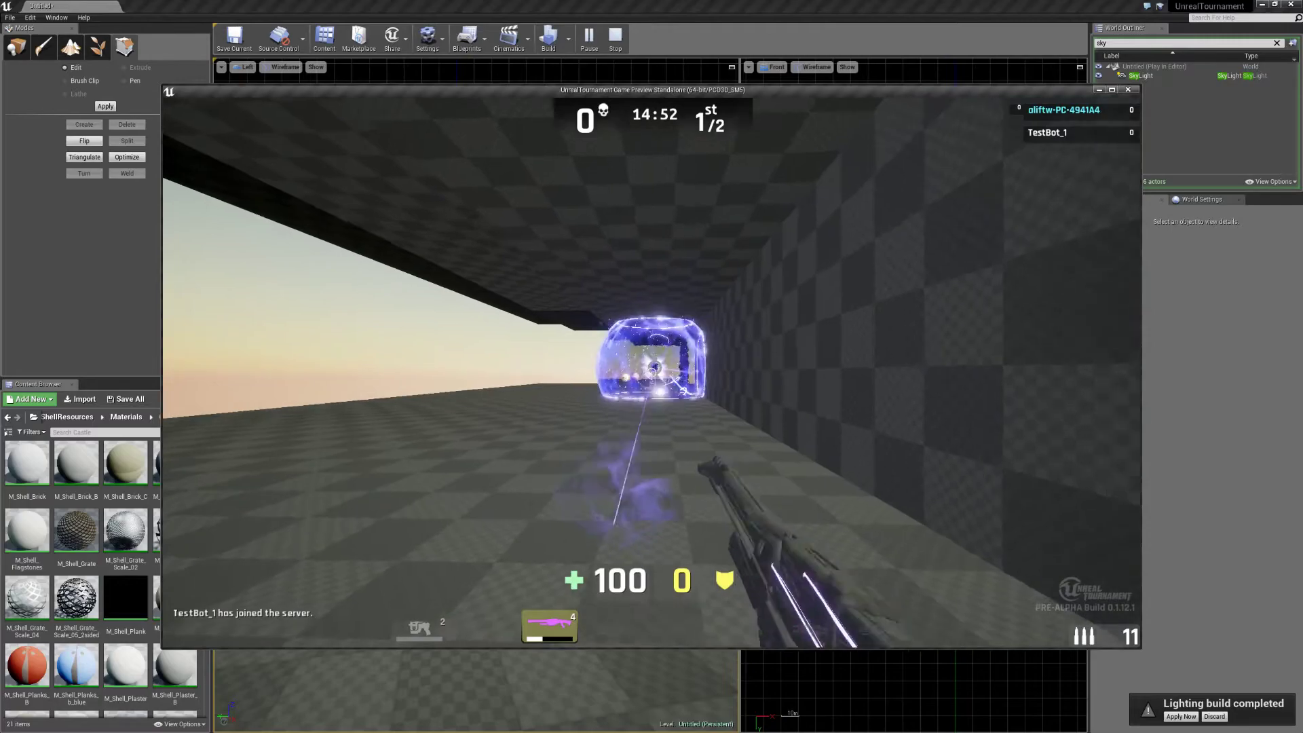
{"action": "left_click", "coordinate": [651, 372]}
{"action": "left_click", "coordinate": [652, 371]}
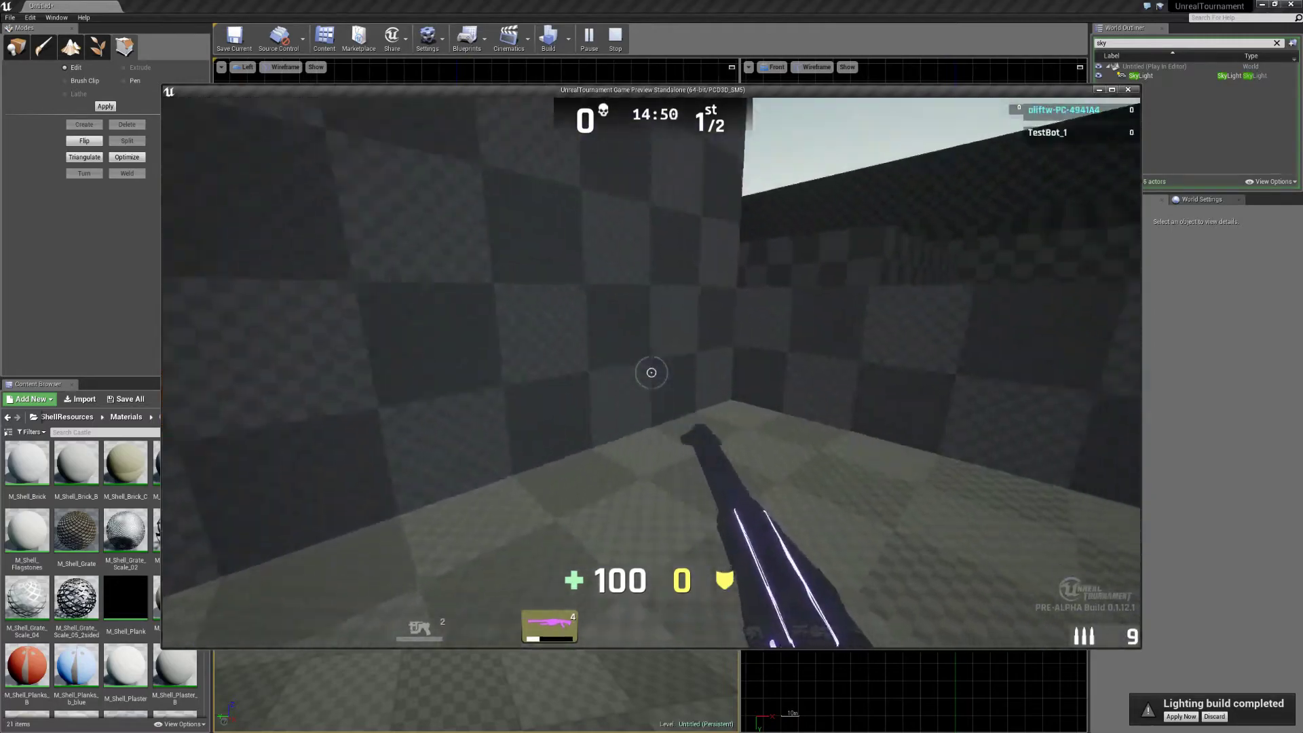
Run through the arena and along the lower corridor after the bot, and end the play session.
{"action": "key", "text": "w"}
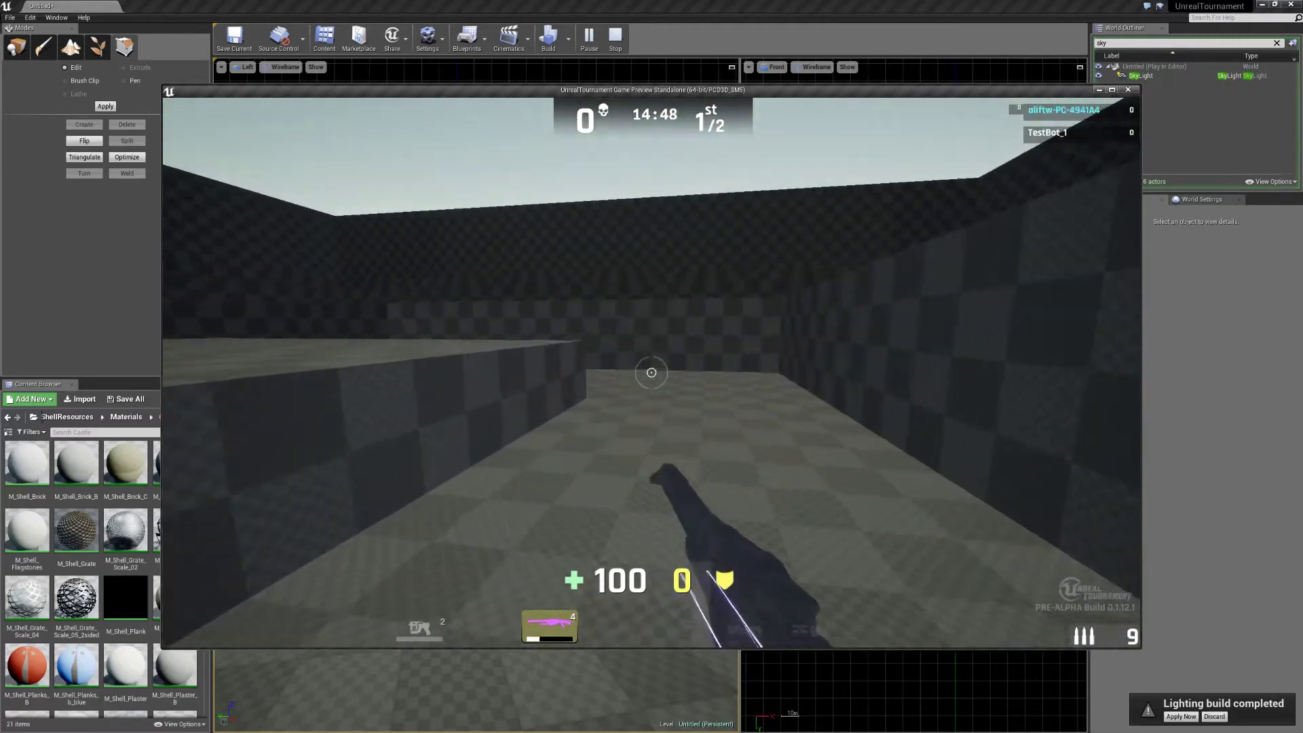
{"action": "key", "text": "w"}
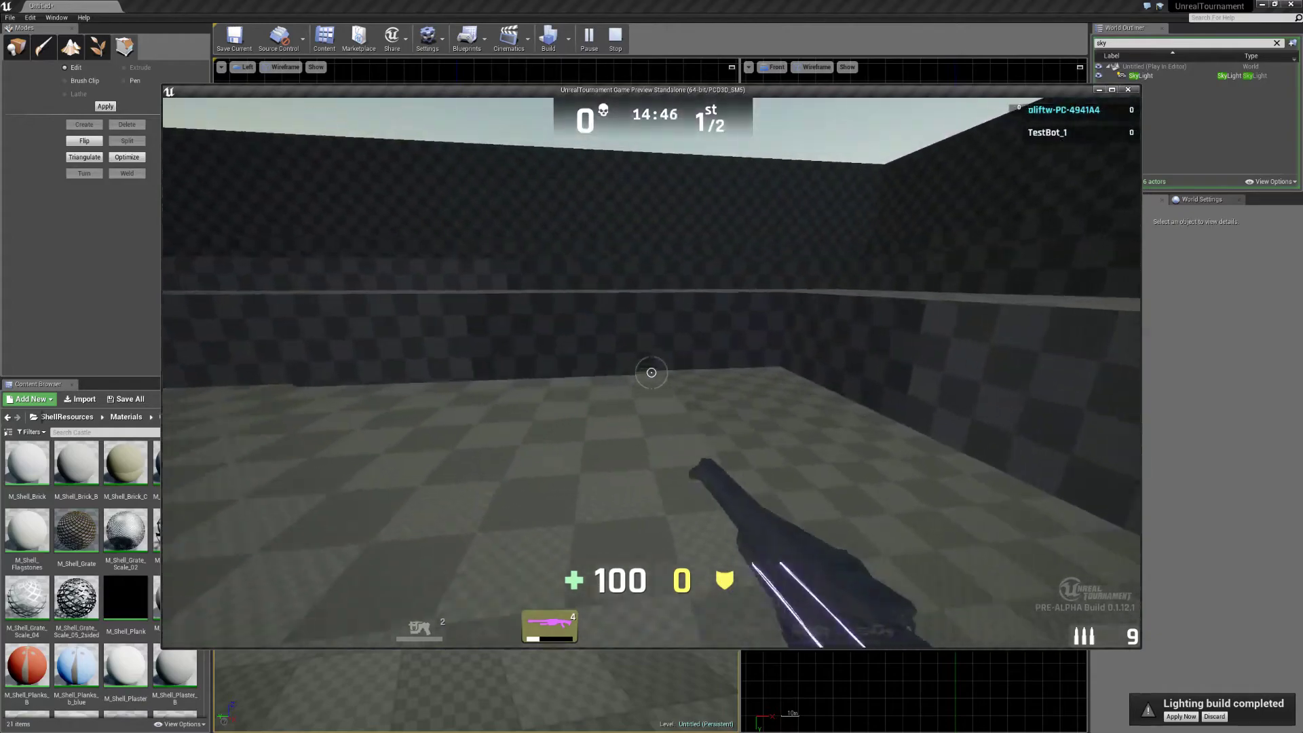
{"action": "key", "text": "w"}
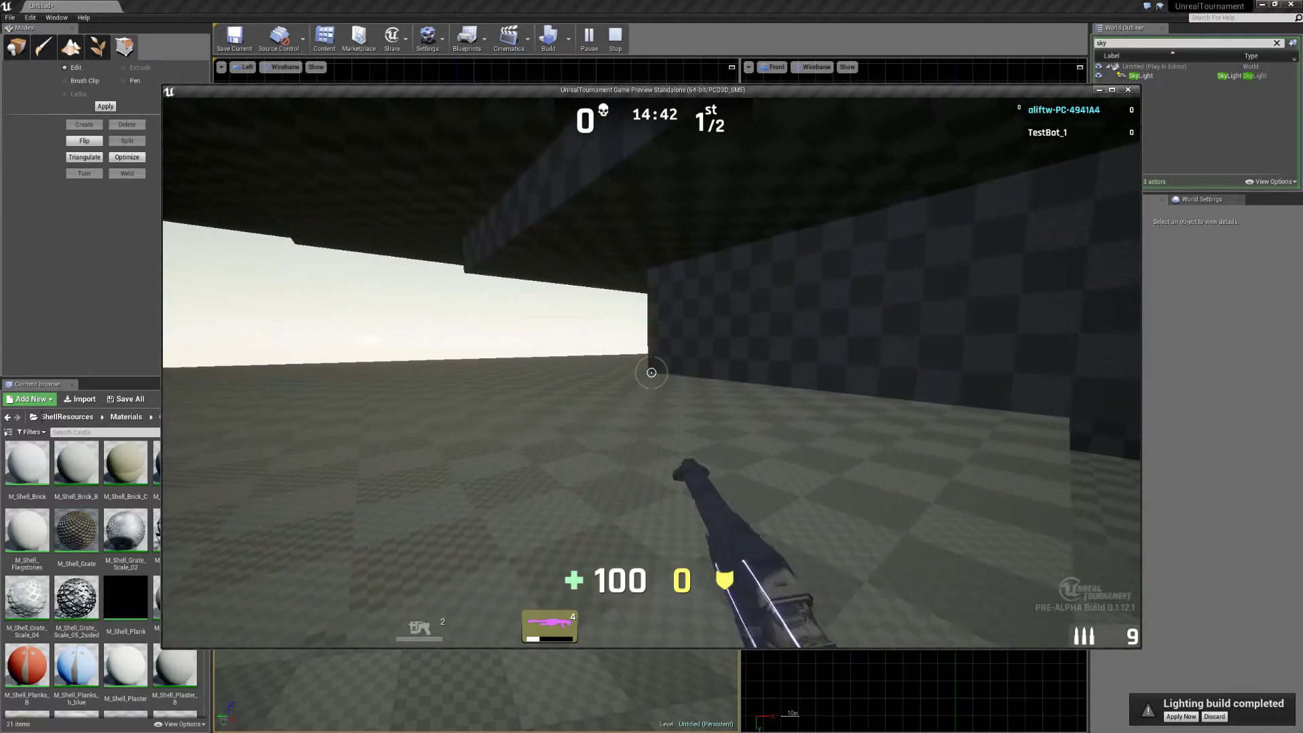
{"action": "key", "text": "Escape"}
Save the level as DM-Amp-a001 in the Maps/WIP/DM-DyingSun folder and apply the completed lighting build.
{"action": "right_click_drag", "start_coordinate": [441, 394], "coordinate": [576, 387]}
{"action": "left_click", "coordinate": [10, 18]}
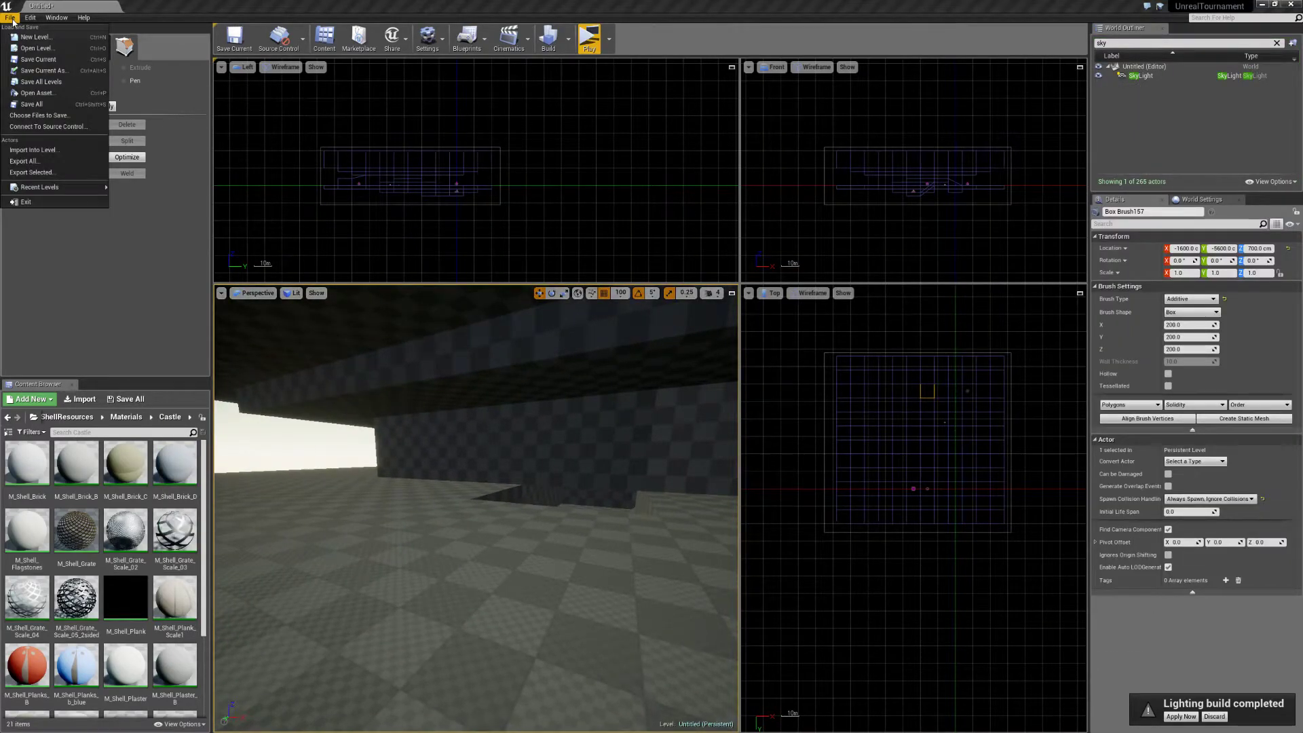
{"action": "left_click", "coordinate": [60, 71]}
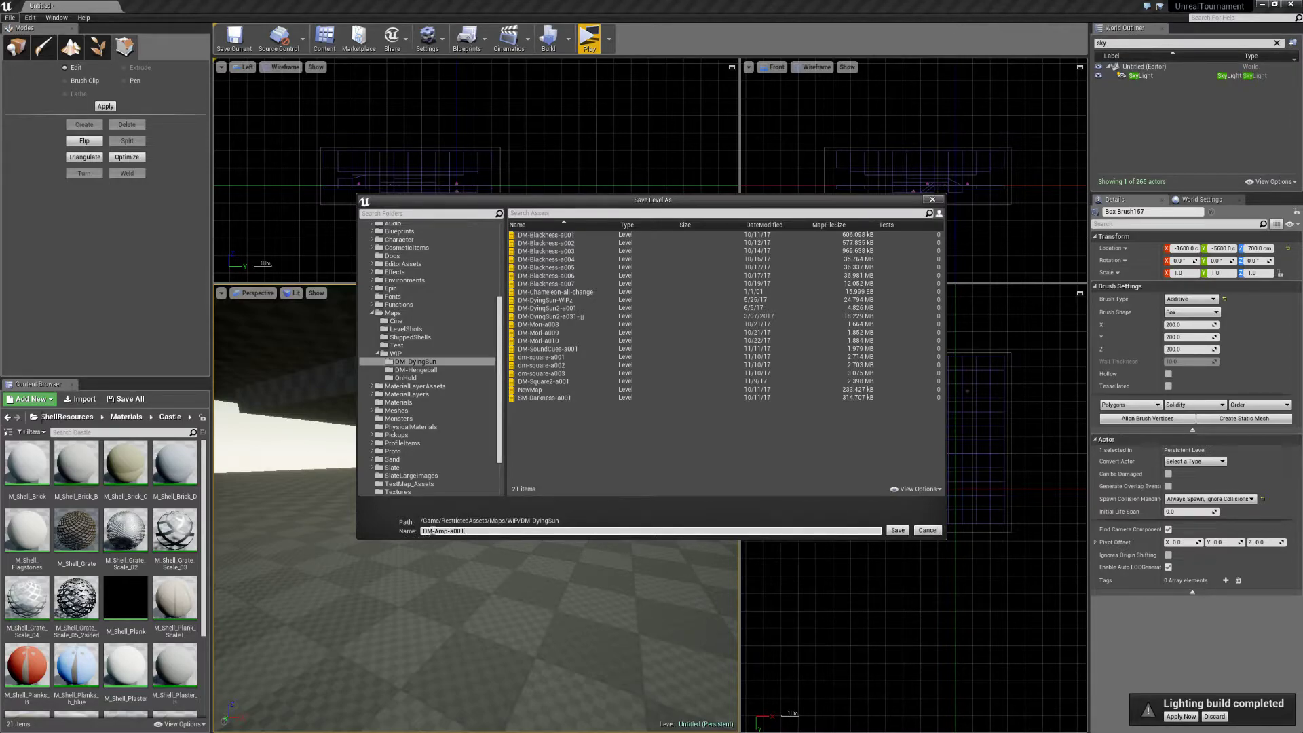
{"action": "left_click", "coordinate": [896, 532]}
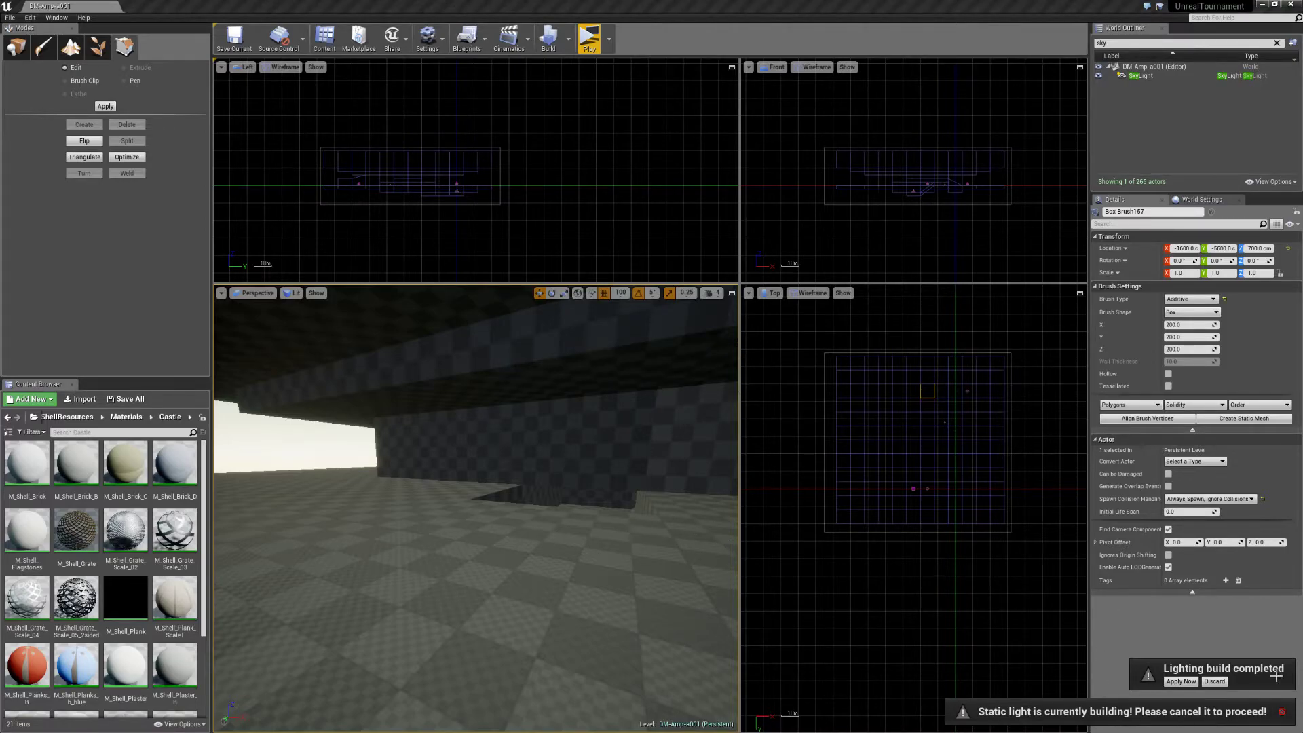
{"action": "left_click", "coordinate": [1187, 680]}
Play-test from the lower floor, run past the armor pickup to collect the Rocket Launcher, and end the session.
{"action": "right_click", "coordinate": [681, 601]}
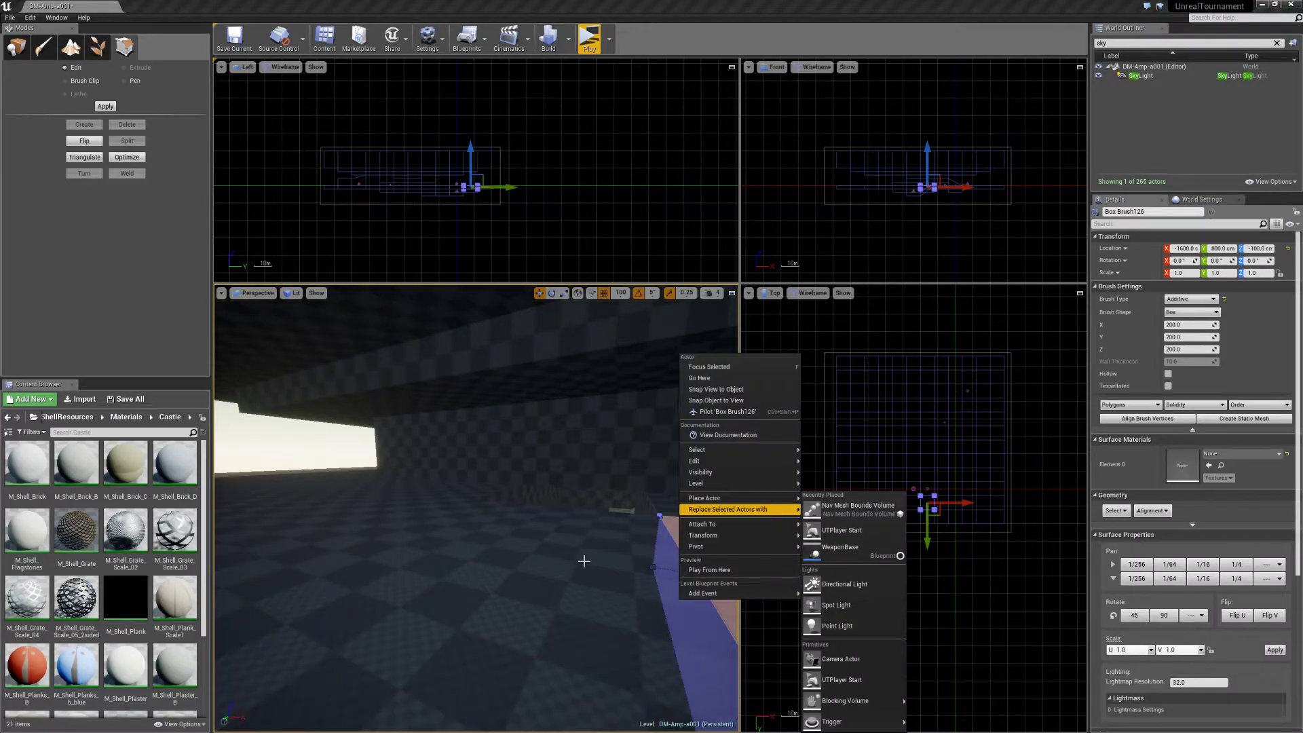
{"action": "right_click_drag", "start_coordinate": [581, 561], "coordinate": [665, 570]}
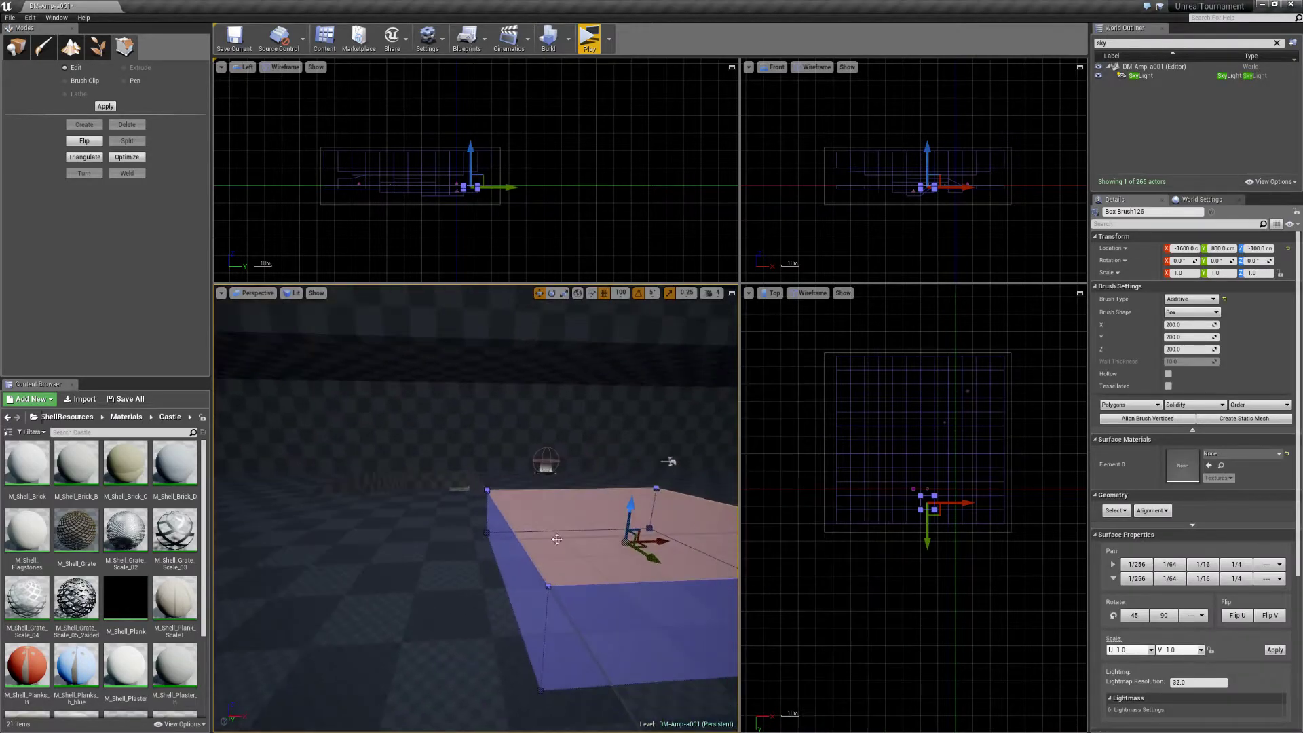
{"action": "right_click", "coordinate": [438, 543]}
{"action": "left_click", "coordinate": [473, 516]}
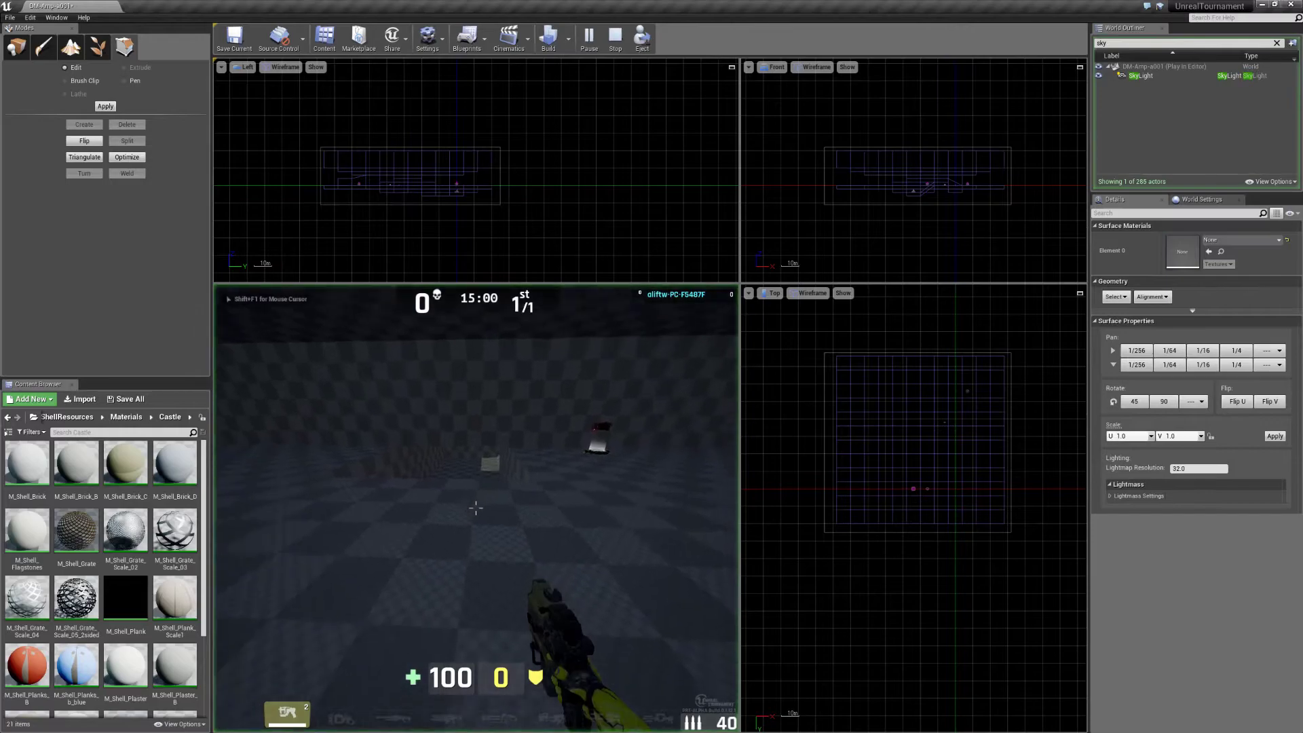
{"action": "key", "text": "w"}
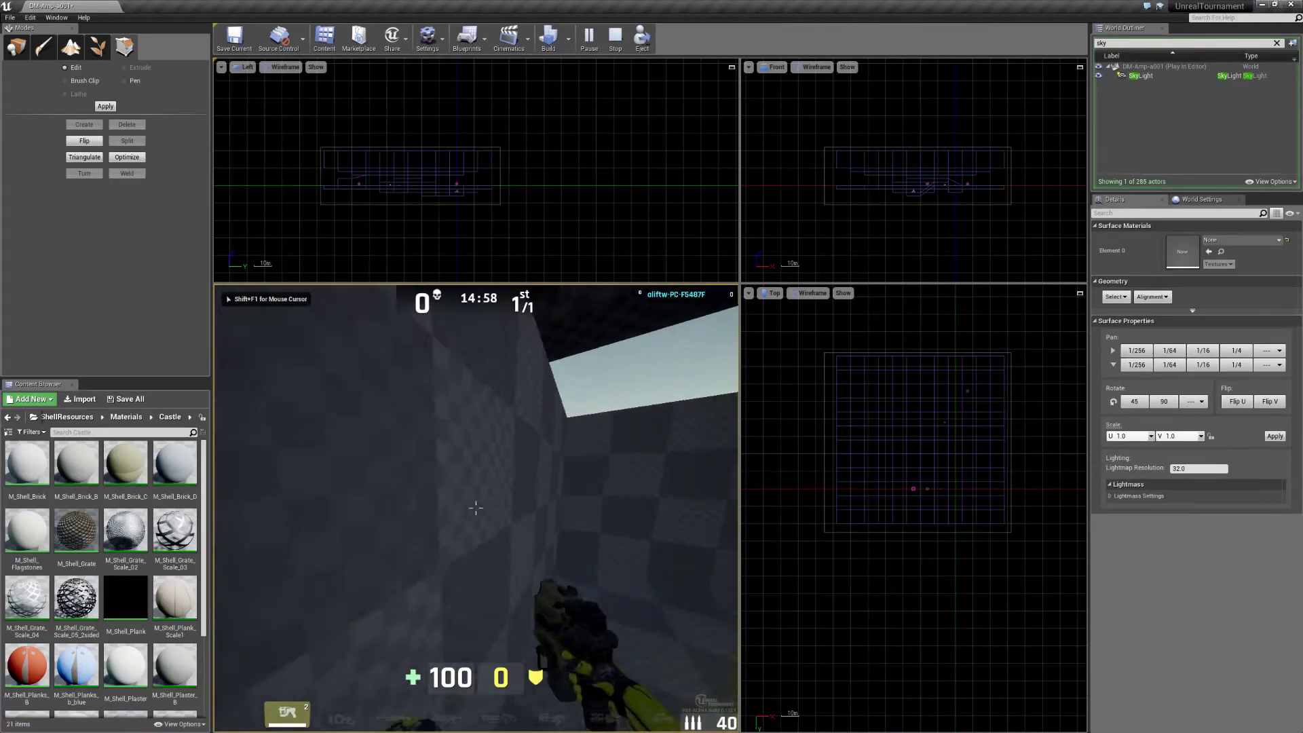
{"action": "key", "text": "w"}
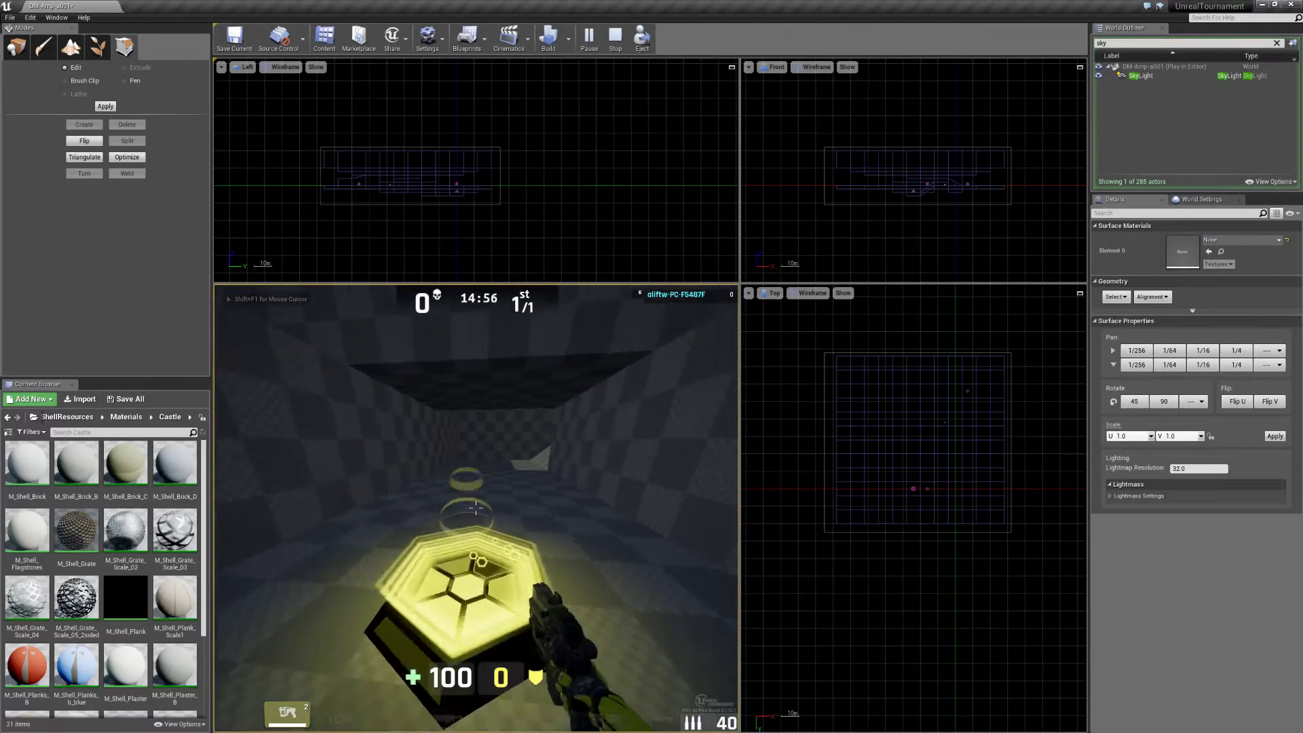
{"action": "key", "text": "w"}
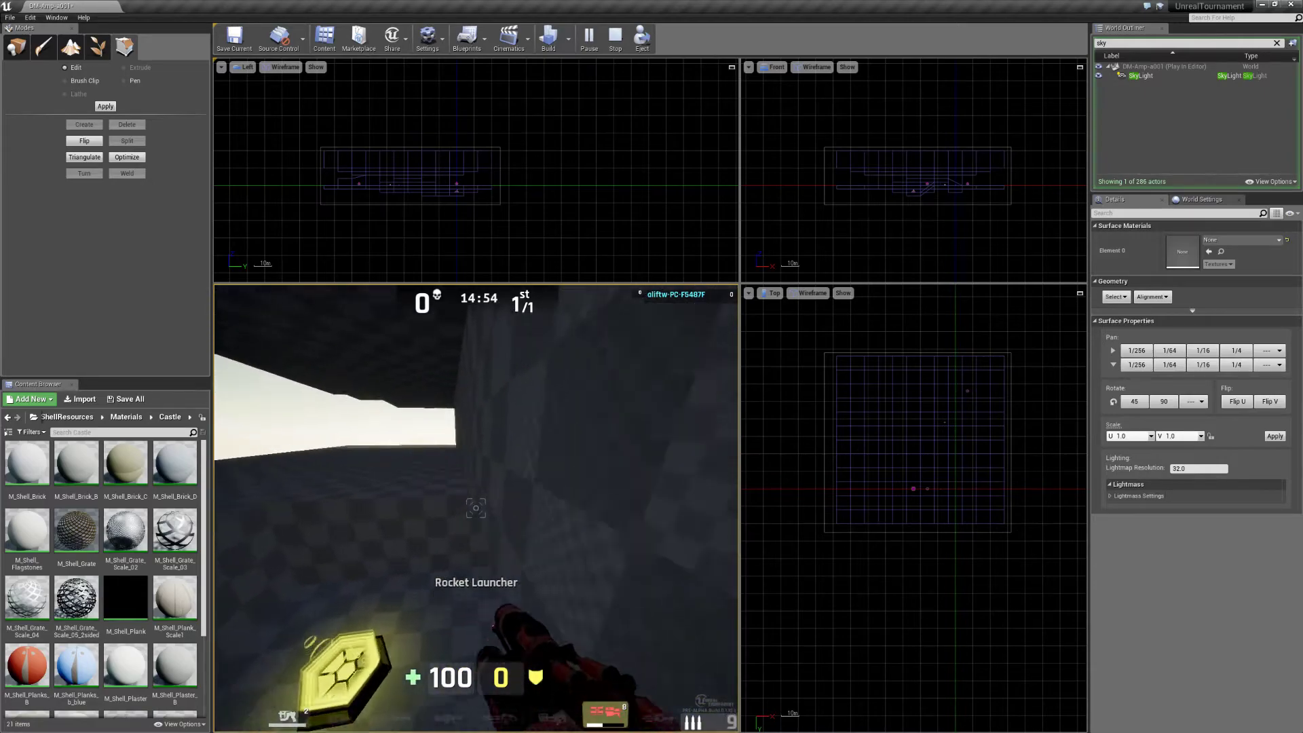
{"action": "key", "text": "Escape"}
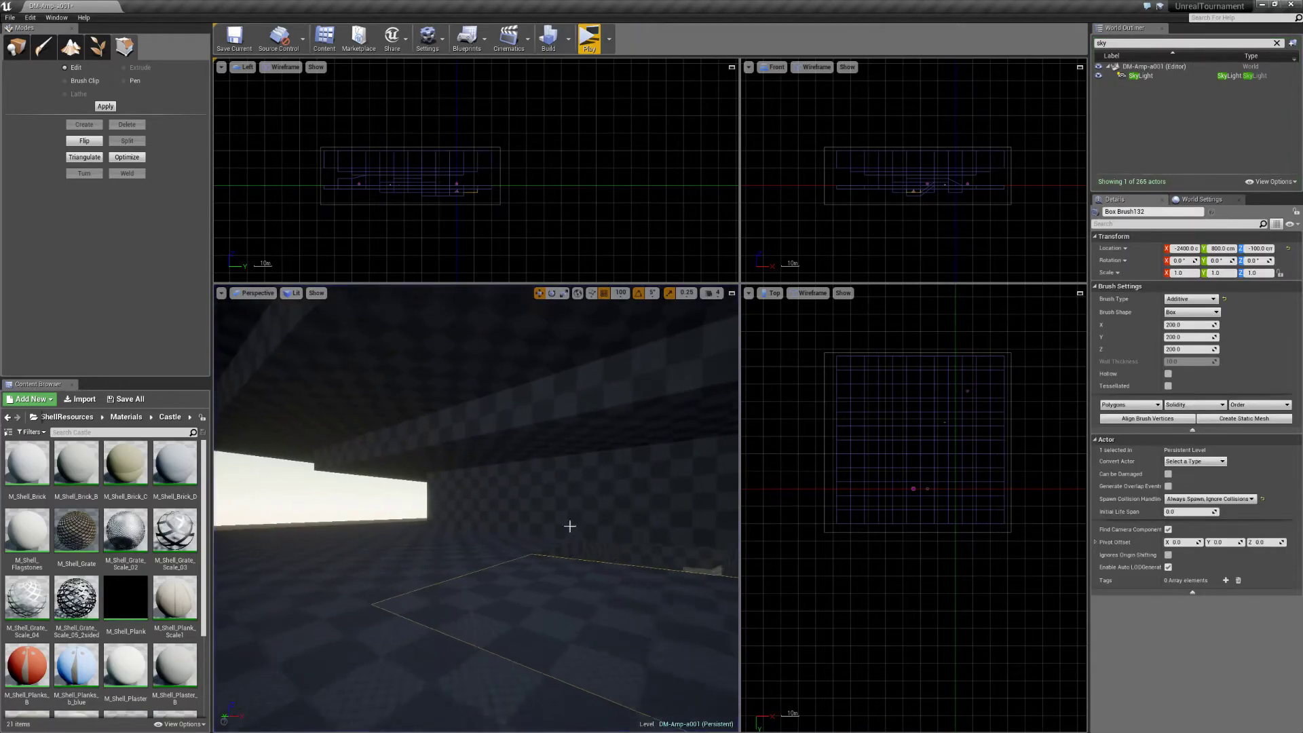
Set the map's title to DM-Amp-a001 in the World Settings.
{"action": "left_click", "coordinate": [1201, 199]}
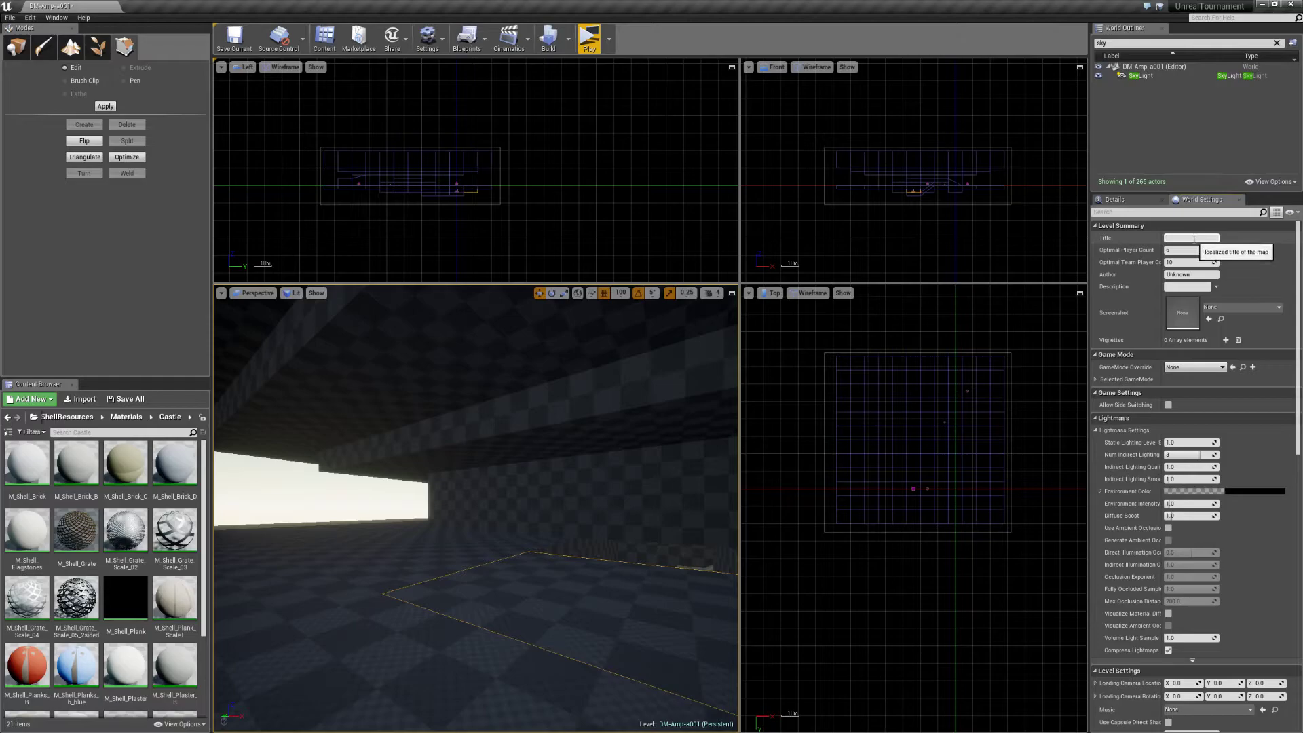
{"action": "left_click", "coordinate": [1195, 237]}
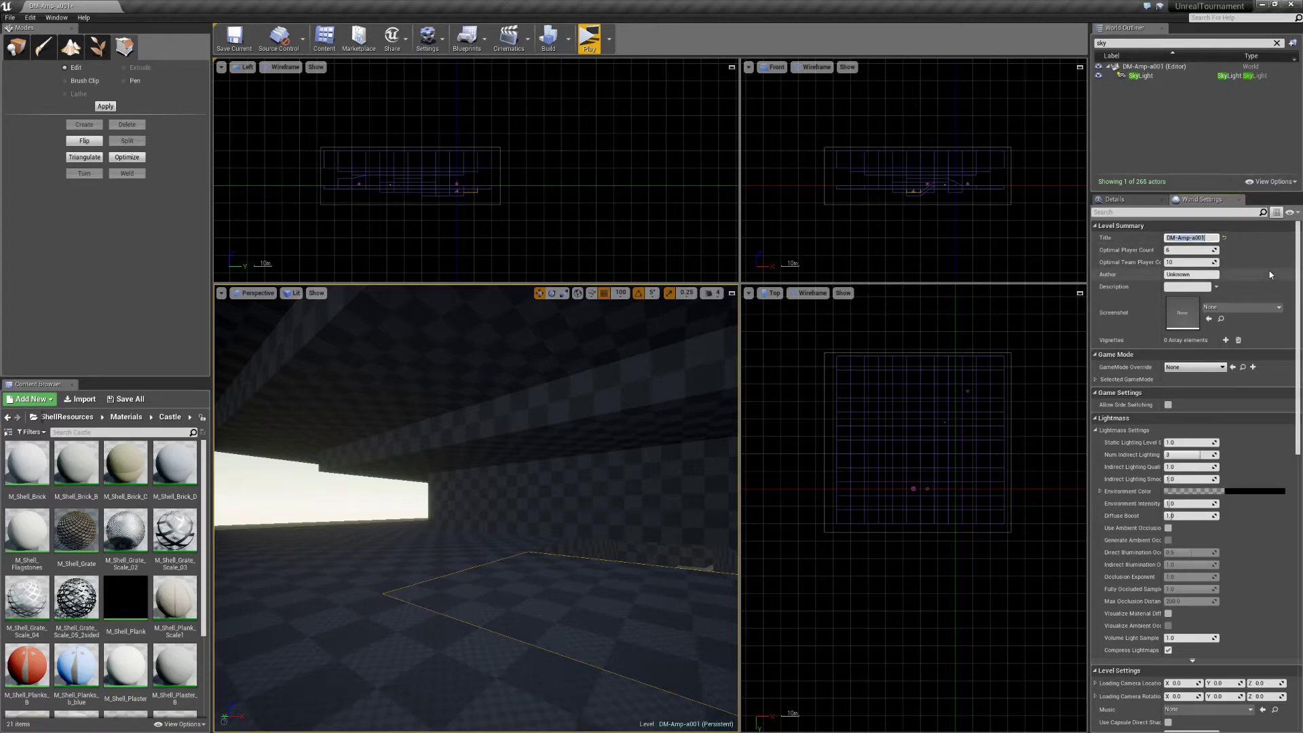
Select the three adjoining box brushes that step down from the upper platform to compare their heights in the Front view.
{"action": "right_click_drag", "start_coordinate": [338, 620], "coordinate": [253, 646]}
{"action": "right_click_drag", "start_coordinate": [407, 617], "coordinate": [570, 615]}
{"action": "mouse_move", "coordinate": [434, 516]}
{"action": "right_mouse_down"}
{"action": "mouse_move", "coordinate": [476, 550]}
{"action": "mouse_move", "coordinate": [502, 533]}
{"action": "mouse_move", "coordinate": [542, 559]}
{"action": "mouse_move", "coordinate": [570, 546]}
{"action": "mouse_move", "coordinate": [420, 519]}
{"action": "right_mouse_up"}
{"action": "key", "text": "g"}
{"action": "left_click", "coordinate": [460, 414], "text": "ctrl"}
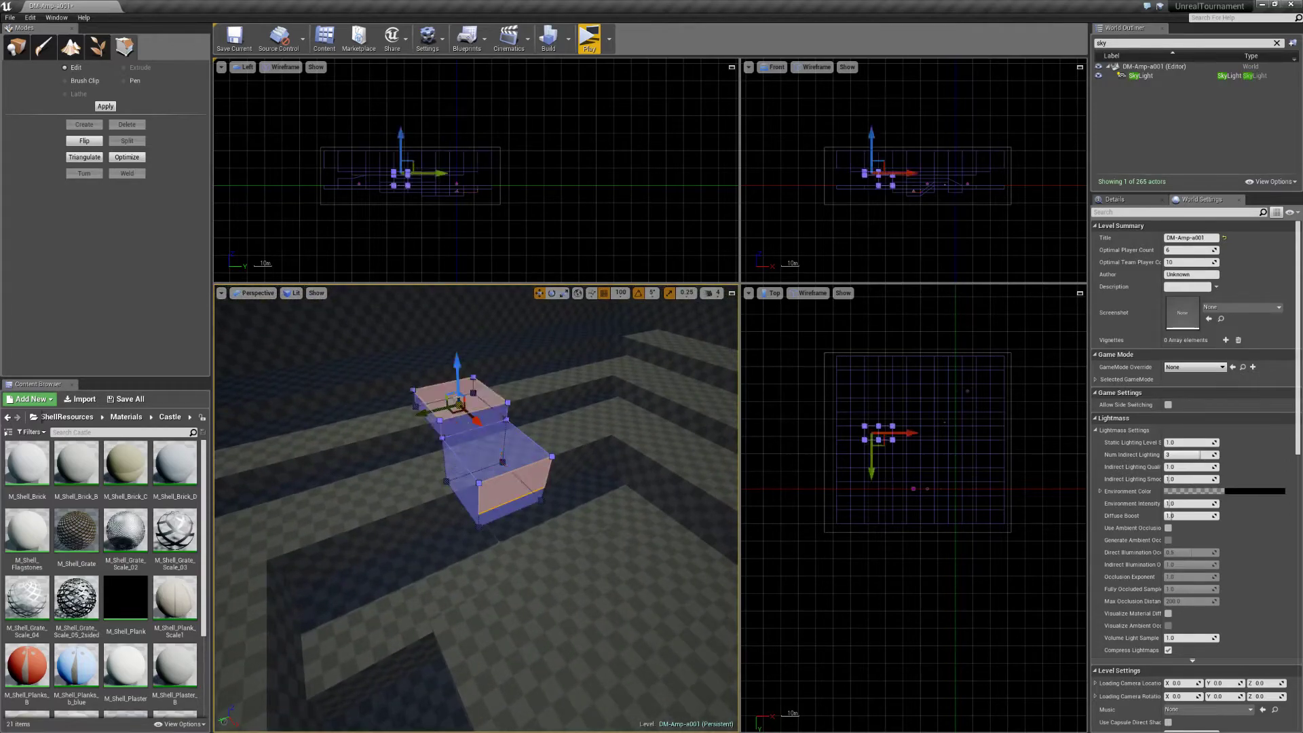
{"action": "left_click", "coordinate": [421, 358], "text": "ctrl"}
{"action": "mouse_move", "coordinate": [387, 360]}
{"action": "right_mouse_down"}
{"action": "mouse_move", "coordinate": [468, 363]}
{"action": "mouse_move", "coordinate": [461, 390]}
{"action": "mouse_move", "coordinate": [426, 369]}
{"action": "right_mouse_up"}
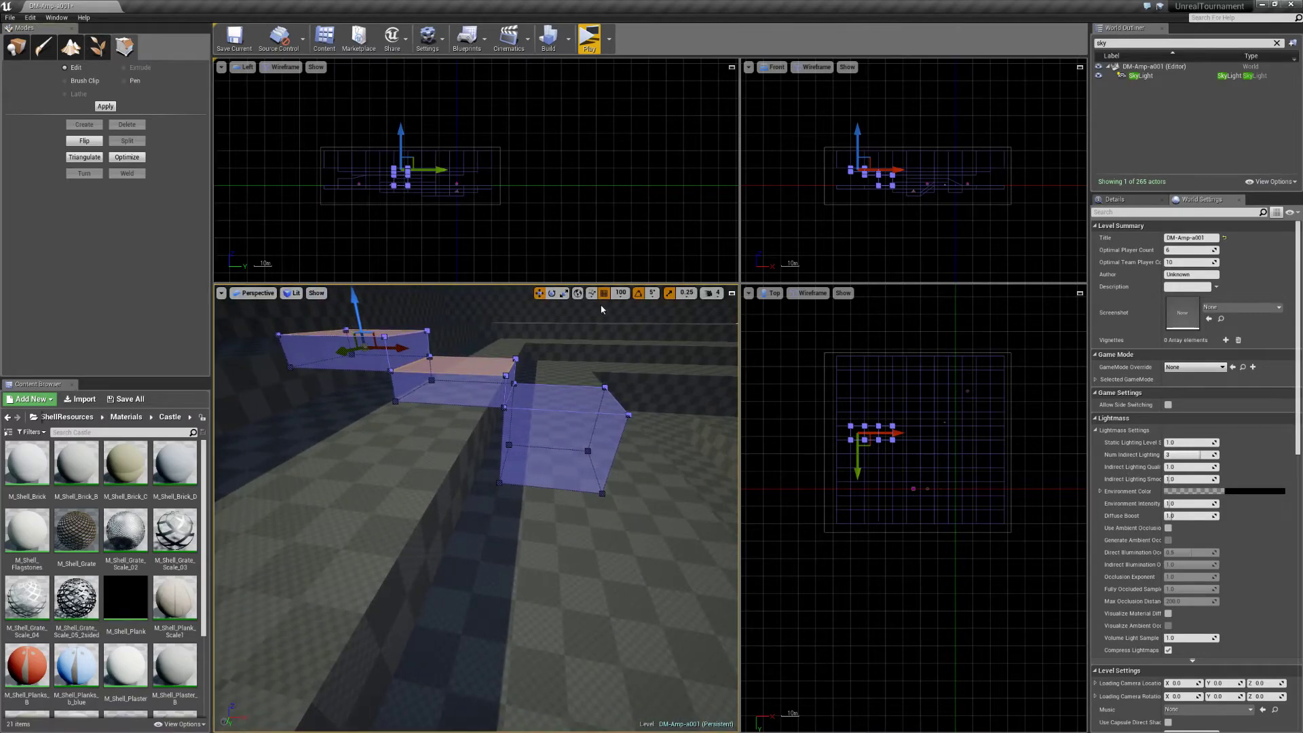
{"action": "scroll", "coordinate": [870, 200], "scroll_direction": "up", "scroll_amount": 10}
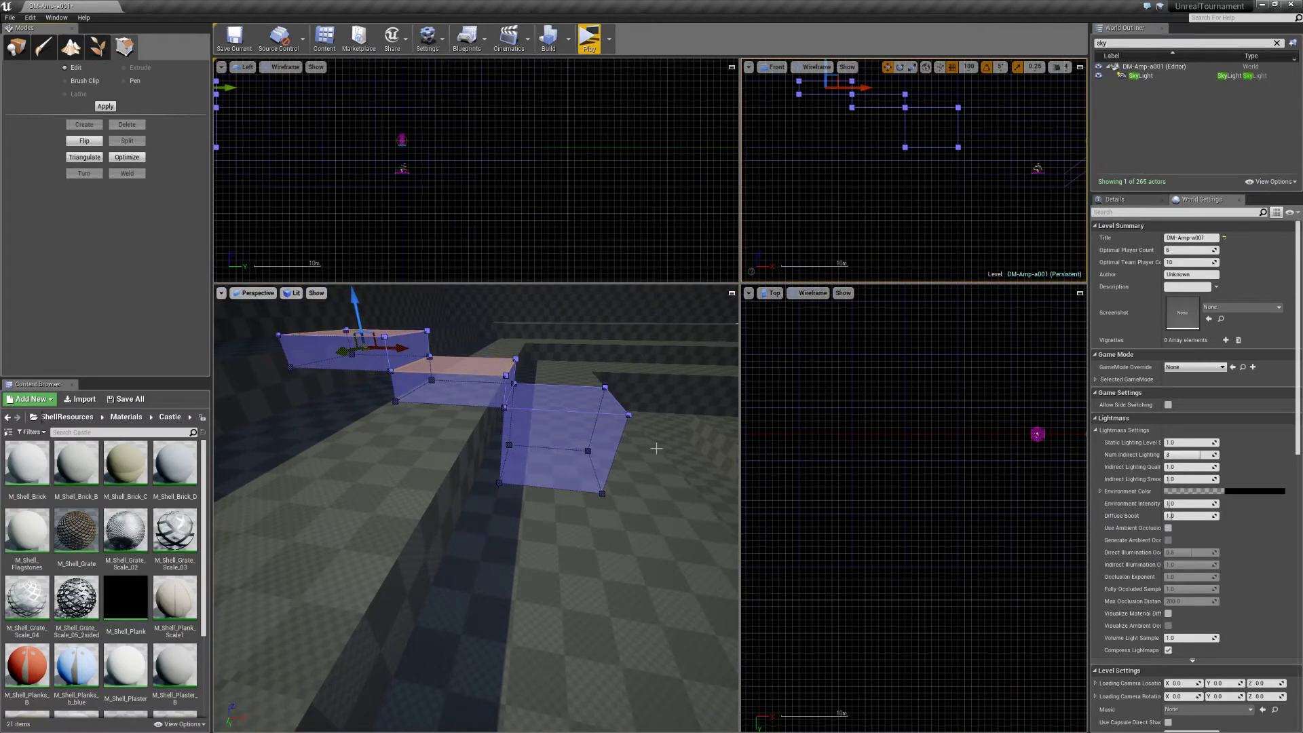
{"action": "right_click_drag", "start_coordinate": [901, 129], "coordinate": [915, 194]}
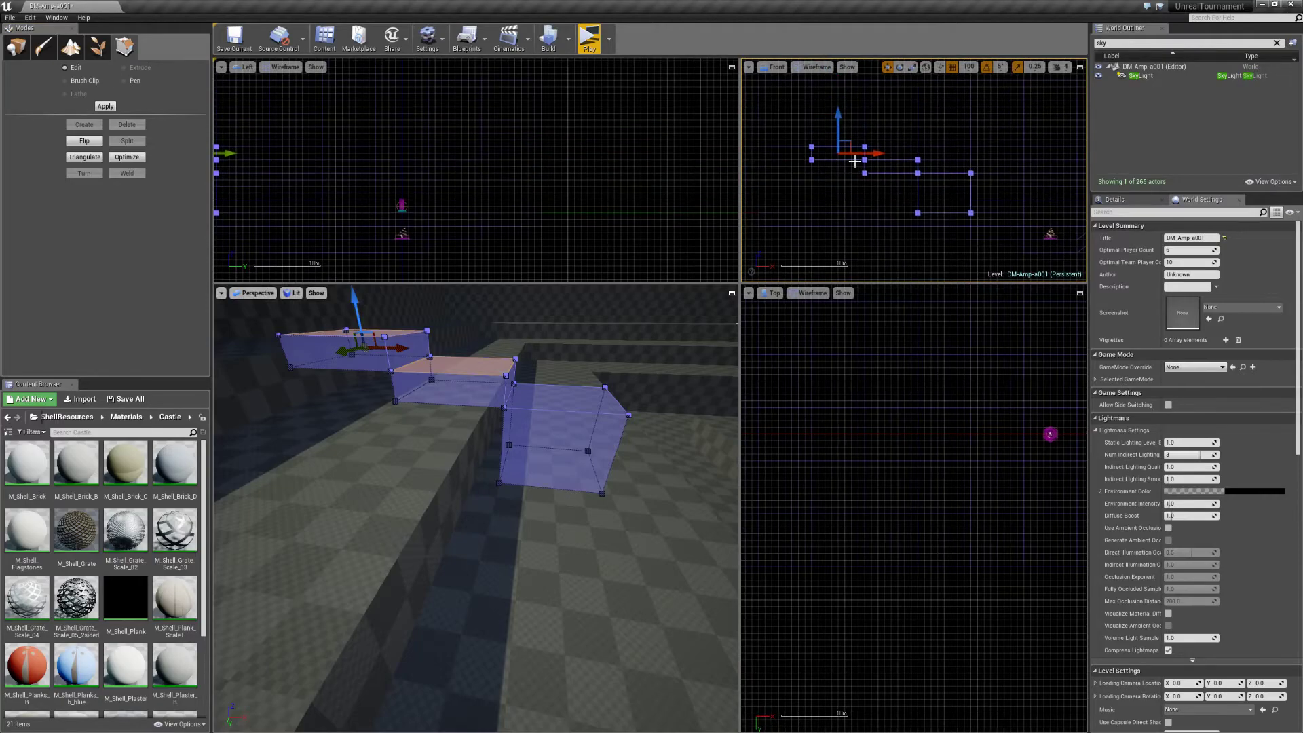
Slope the highest and middle step brushes into a continuous ramp by lowering the vertices at their downhill ends one grid step.
{"action": "left_click", "coordinate": [370, 420]}
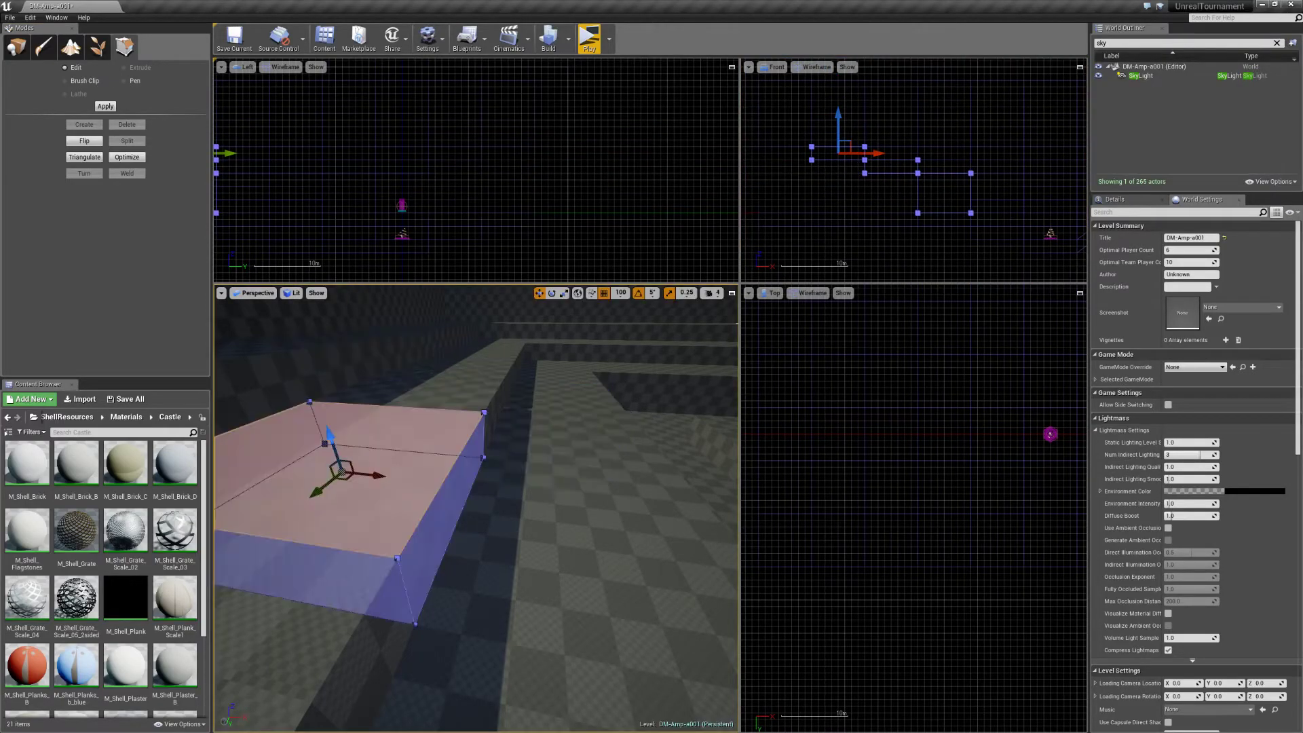
{"action": "left_click", "coordinate": [371, 360]}
{"action": "left_click", "coordinate": [414, 347]}
{"action": "left_click_drag", "start_coordinate": [891, 125], "coordinate": [851, 175], "text": "ctrl+alt"}
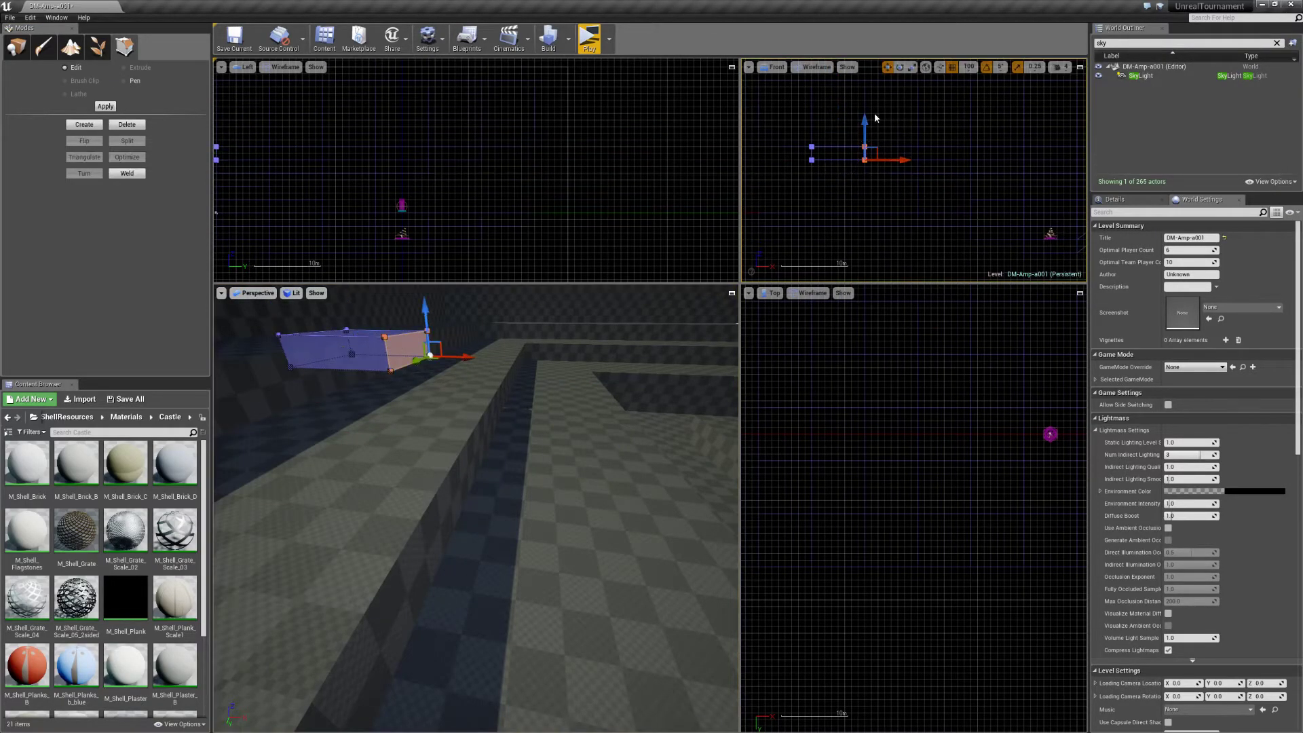
{"action": "left_click_drag", "start_coordinate": [866, 116], "coordinate": [867, 129]}
{"action": "left_click", "coordinate": [461, 370]}
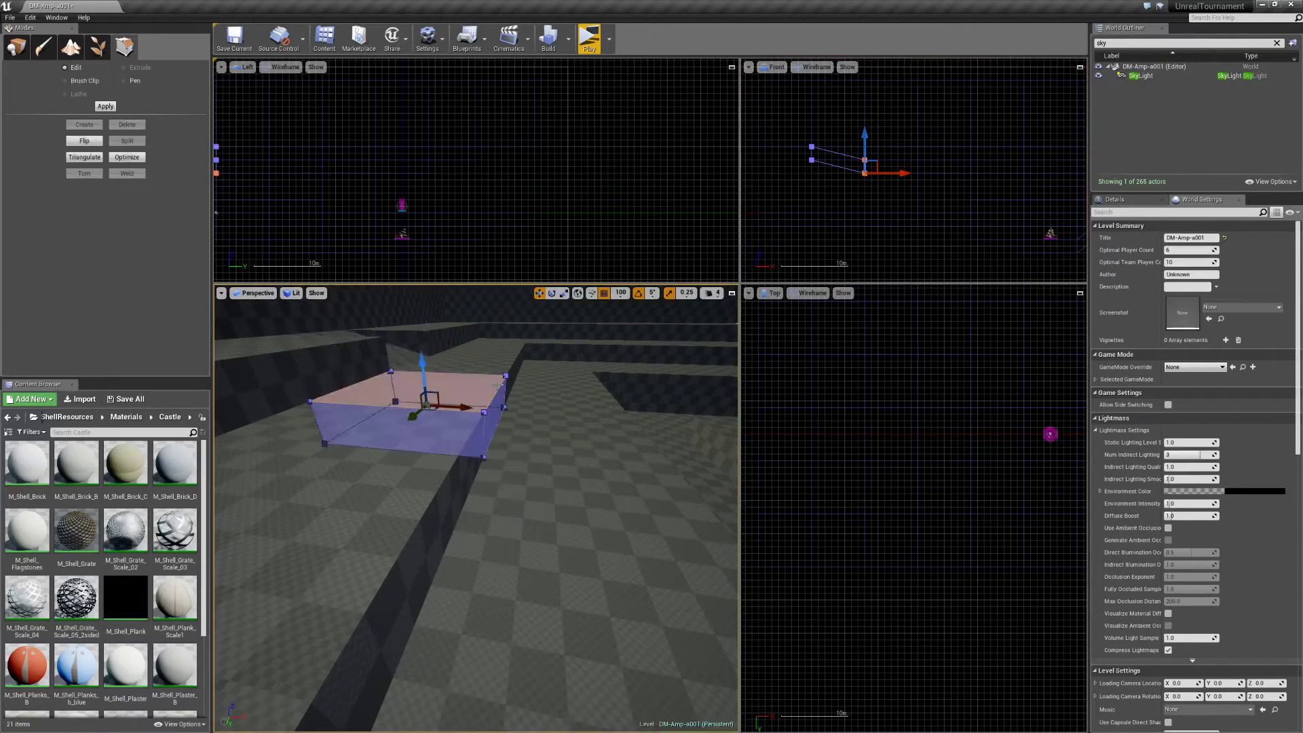
{"action": "mouse_move", "coordinate": [931, 150]}
{"action": "left_mouse_down", "text": "ctrl+alt"}
{"action": "mouse_move", "coordinate": [911, 179]}
{"action": "mouse_move", "coordinate": [918, 150]}
{"action": "left_mouse_up", "text": "ctrl+alt"}
Continue the ramp by lowering the upper vertices on the downhill side of the third step brush one grid step.
{"action": "left_click", "coordinate": [563, 422]}
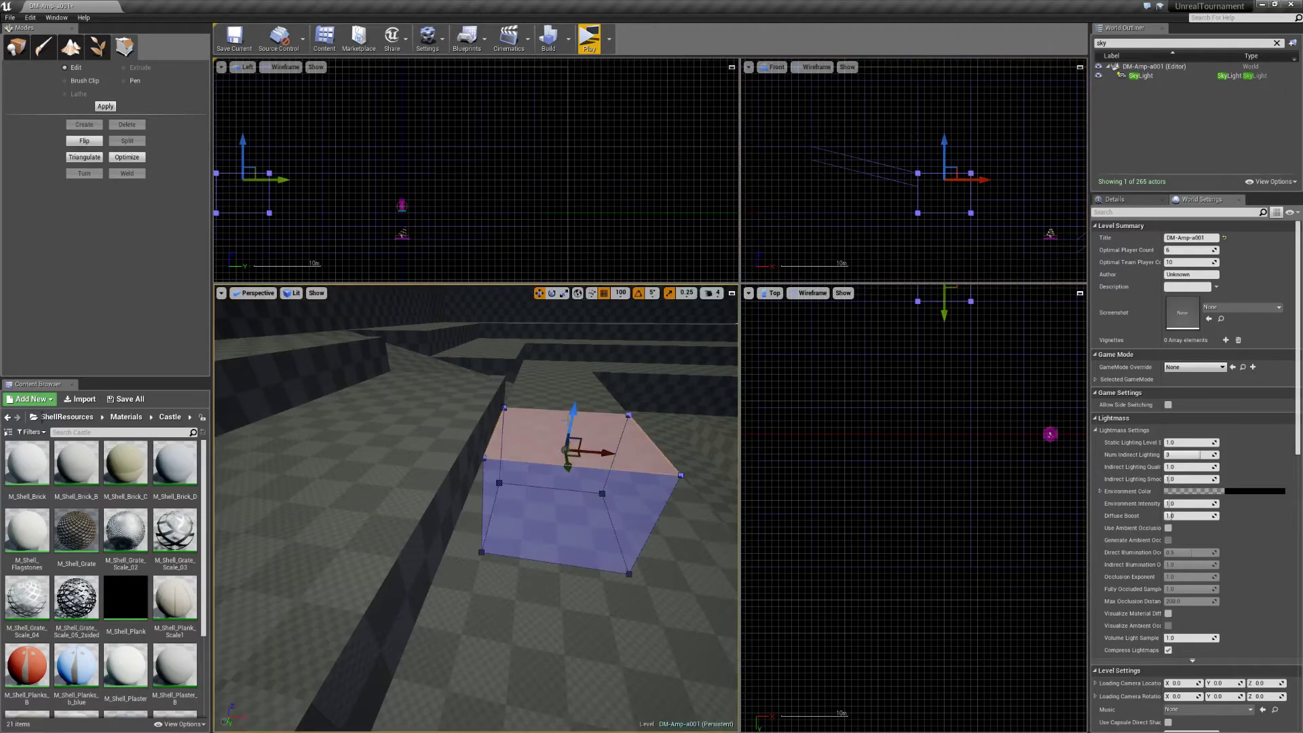
{"action": "left_click", "coordinate": [566, 406]}
{"action": "right_click_drag", "start_coordinate": [570, 408], "coordinate": [638, 409]}
{"action": "key", "text": "Escape"}
{"action": "left_click", "coordinate": [970, 173]}
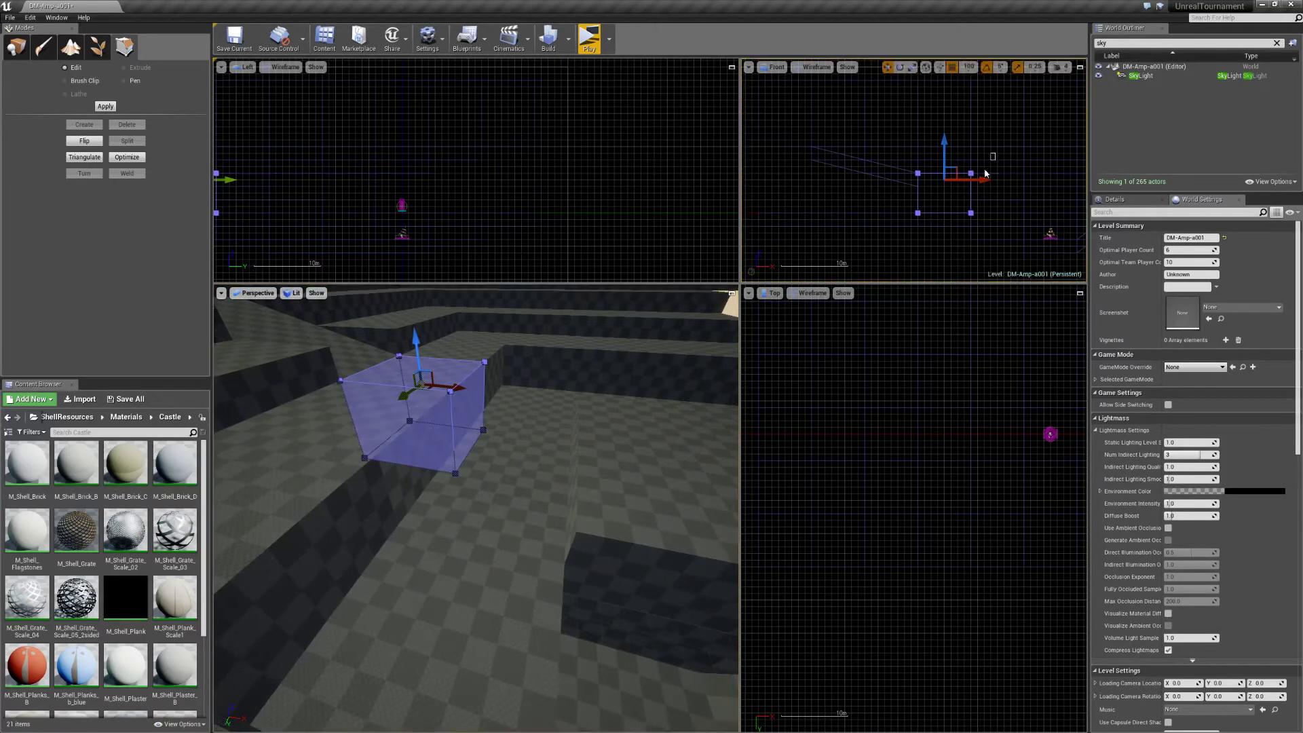
{"action": "left_click_drag", "start_coordinate": [970, 156], "coordinate": [970, 158]}
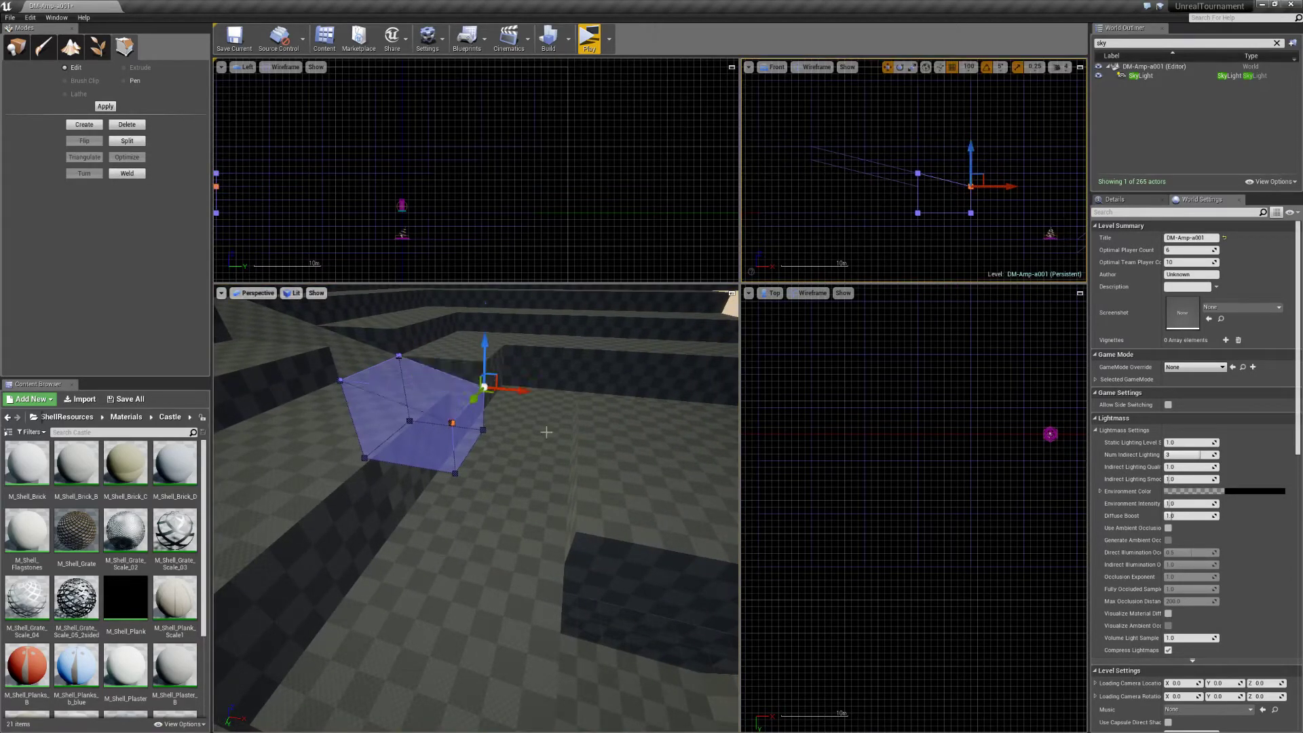
Try to continue the ramp onto the flat brush beyond the third step by raising its uphill upper vertices one grid step.
{"action": "left_click", "coordinate": [353, 480]}
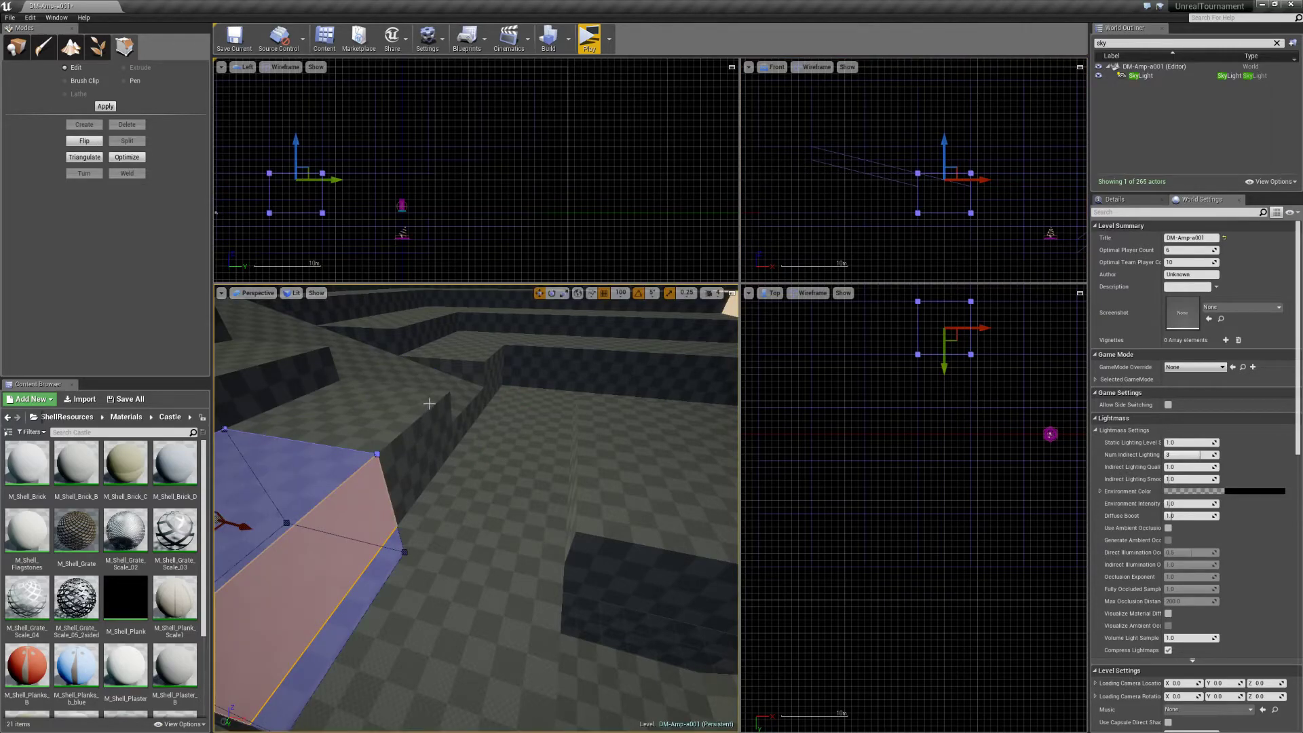
{"action": "left_click", "coordinate": [467, 398]}
{"action": "left_click", "coordinate": [497, 441]}
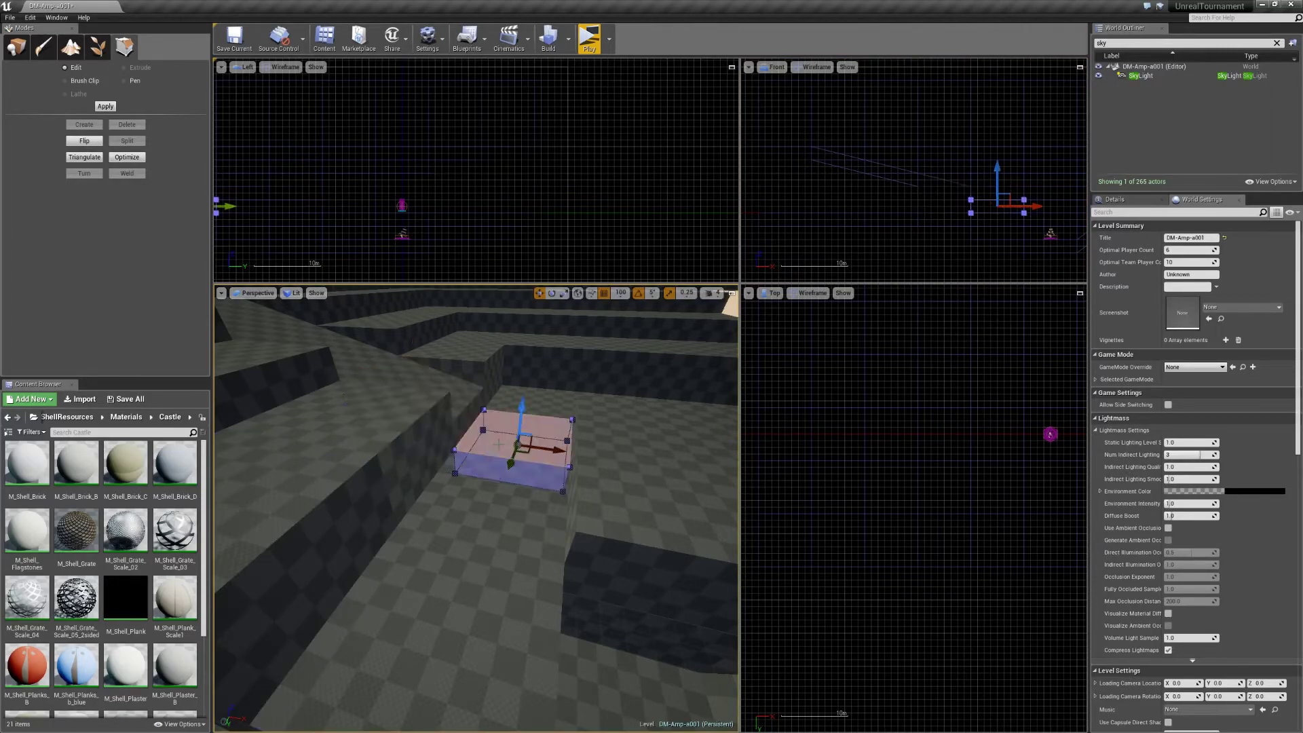
{"action": "left_click", "coordinate": [967, 185]}
{"action": "left_click_drag", "start_coordinate": [972, 168], "coordinate": [973, 153]}
{"action": "mouse_move", "coordinate": [597, 421]}
{"action": "right_mouse_down"}
{"action": "mouse_move", "coordinate": [686, 428]}
{"action": "mouse_move", "coordinate": [624, 455]}
{"action": "mouse_move", "coordinate": [584, 407]}
{"action": "right_mouse_up"}
{"action": "mouse_move", "coordinate": [475, 508]}
{"action": "right_mouse_down"}
{"action": "mouse_move", "coordinate": [414, 516]}
{"action": "mouse_move", "coordinate": [475, 529]}
{"action": "mouse_move", "coordinate": [483, 562]}
{"action": "right_mouse_up"}
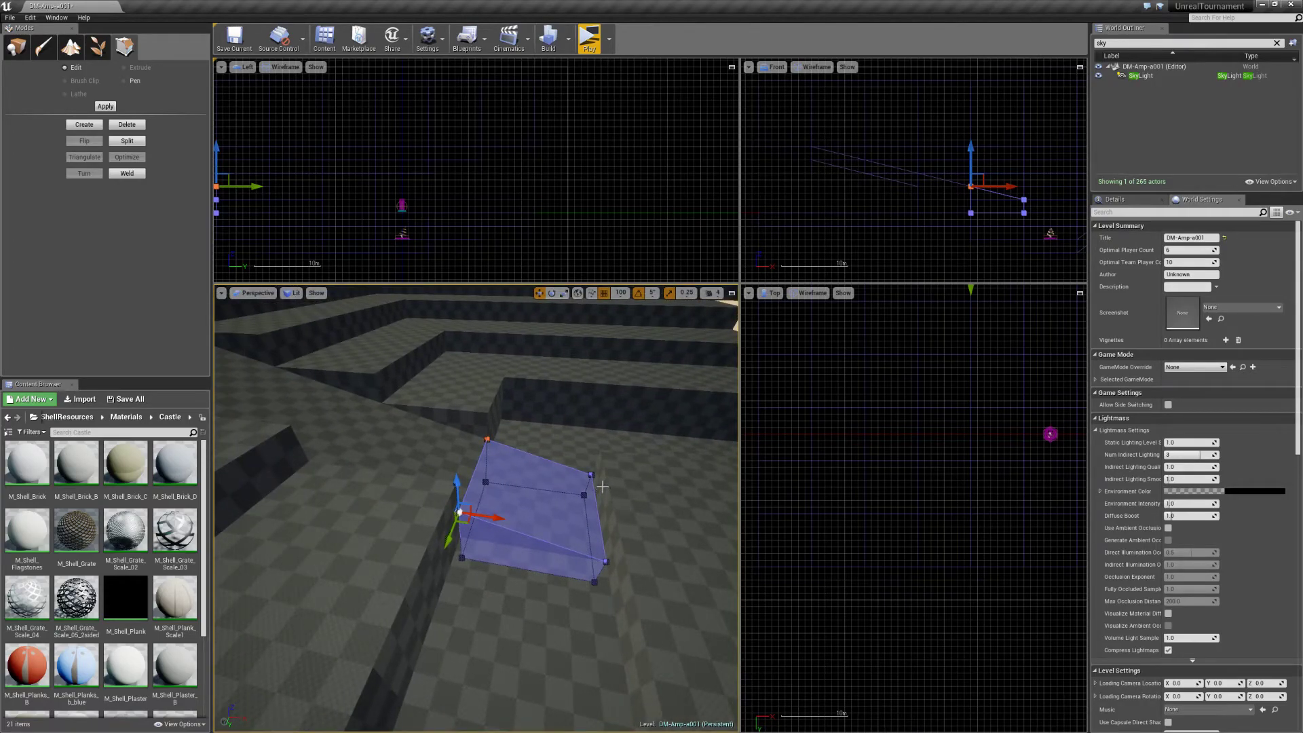
Undo the vertex raise on the flat brush at the foot of the ramp.
{"action": "key", "text": "ctrl+z"}
{"action": "mouse_move", "coordinate": [599, 485]}
{"action": "right_mouse_down"}
{"action": "mouse_move", "coordinate": [461, 441]}
{"action": "mouse_move", "coordinate": [465, 498]}
{"action": "mouse_move", "coordinate": [515, 468]}
{"action": "mouse_move", "coordinate": [584, 475]}
{"action": "mouse_move", "coordinate": [611, 496]}
{"action": "right_mouse_up"}
{"action": "key", "text": "ctrl+z"}
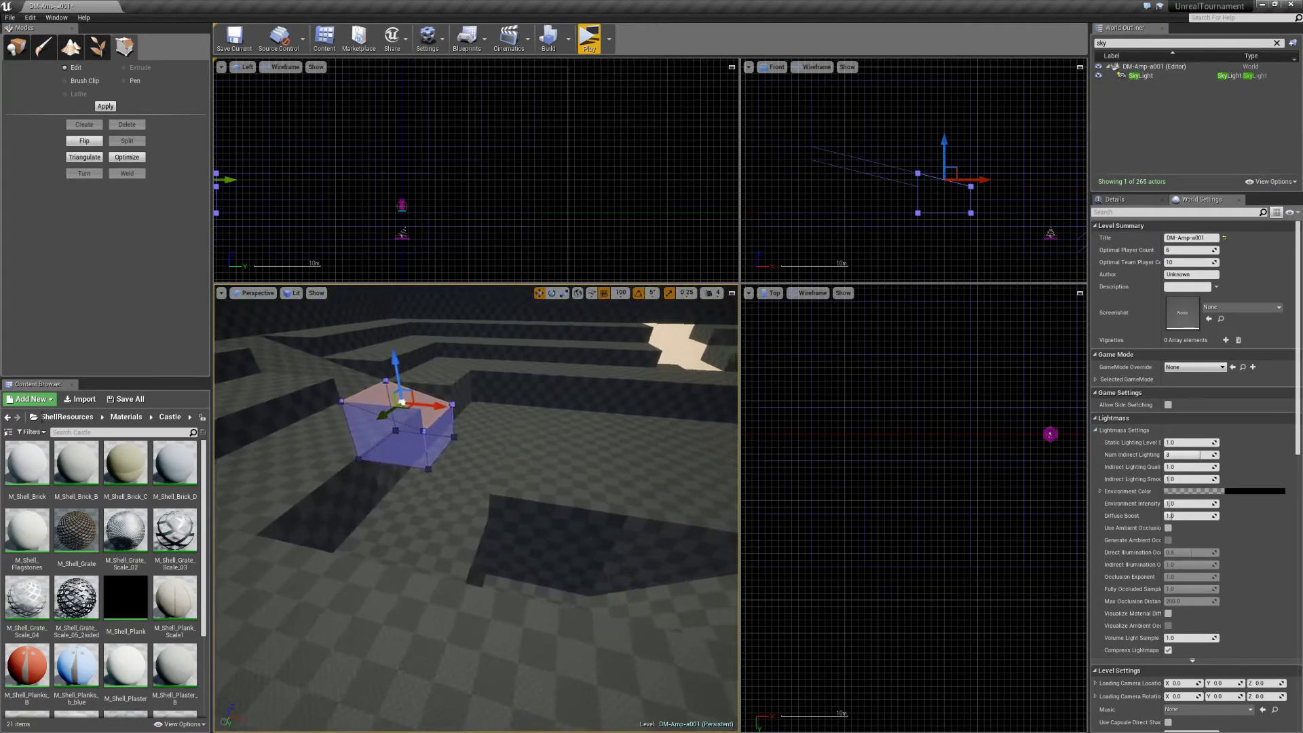
Raise the whole flat brush at the foot of the ramp by one grid step.
{"action": "left_click", "coordinate": [386, 489]}
{"action": "left_click", "coordinate": [456, 461]}
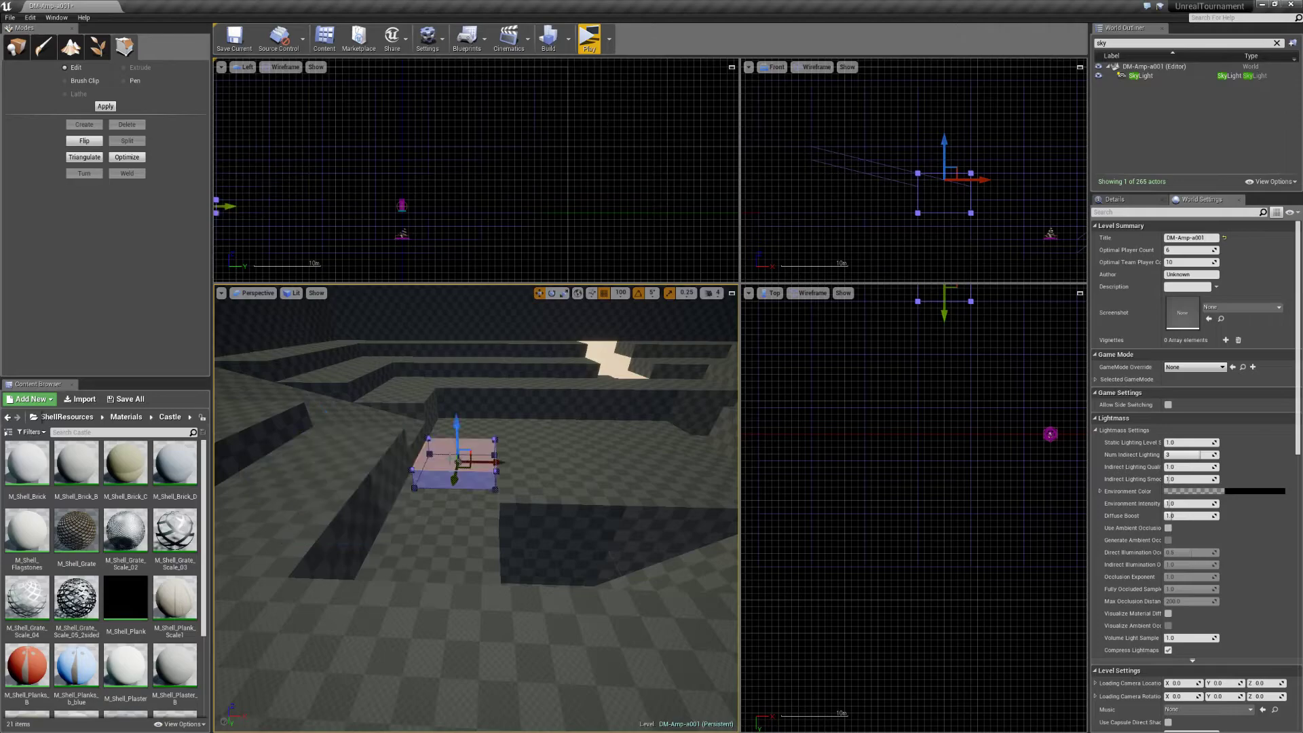
{"action": "left_click_drag", "start_coordinate": [459, 409], "coordinate": [459, 390]}
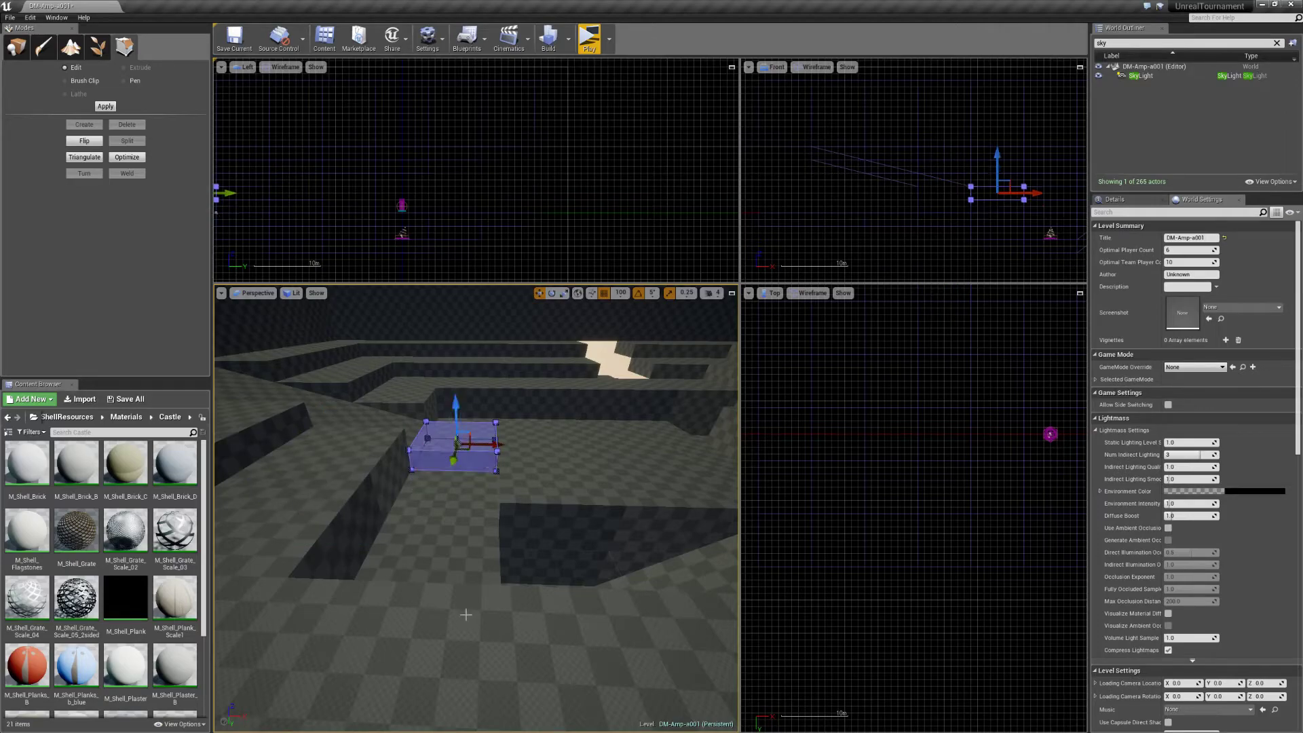
Playtest the map from the floor near the new ramp, run around the slopes and upper levels, and end the session.
{"action": "right_click", "coordinate": [482, 634]}
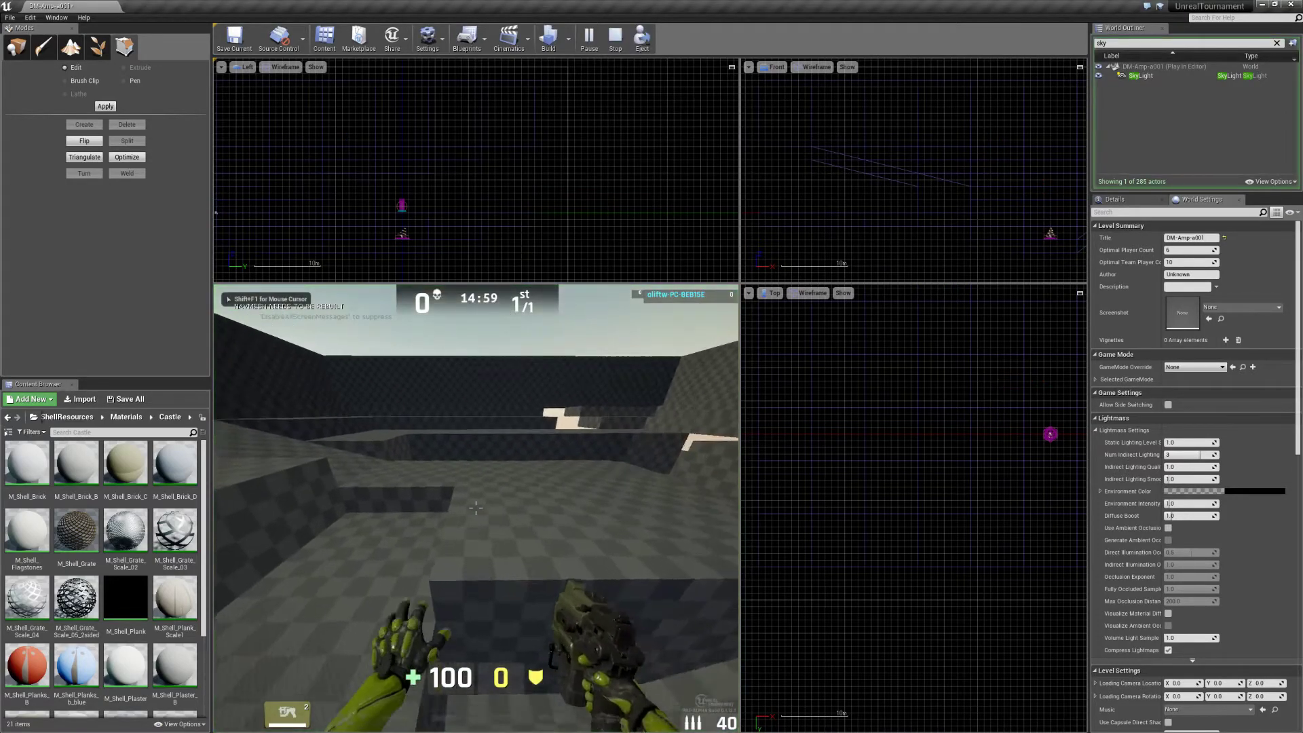
{"action": "key", "text": "w"}
{"action": "key", "text": "w"}
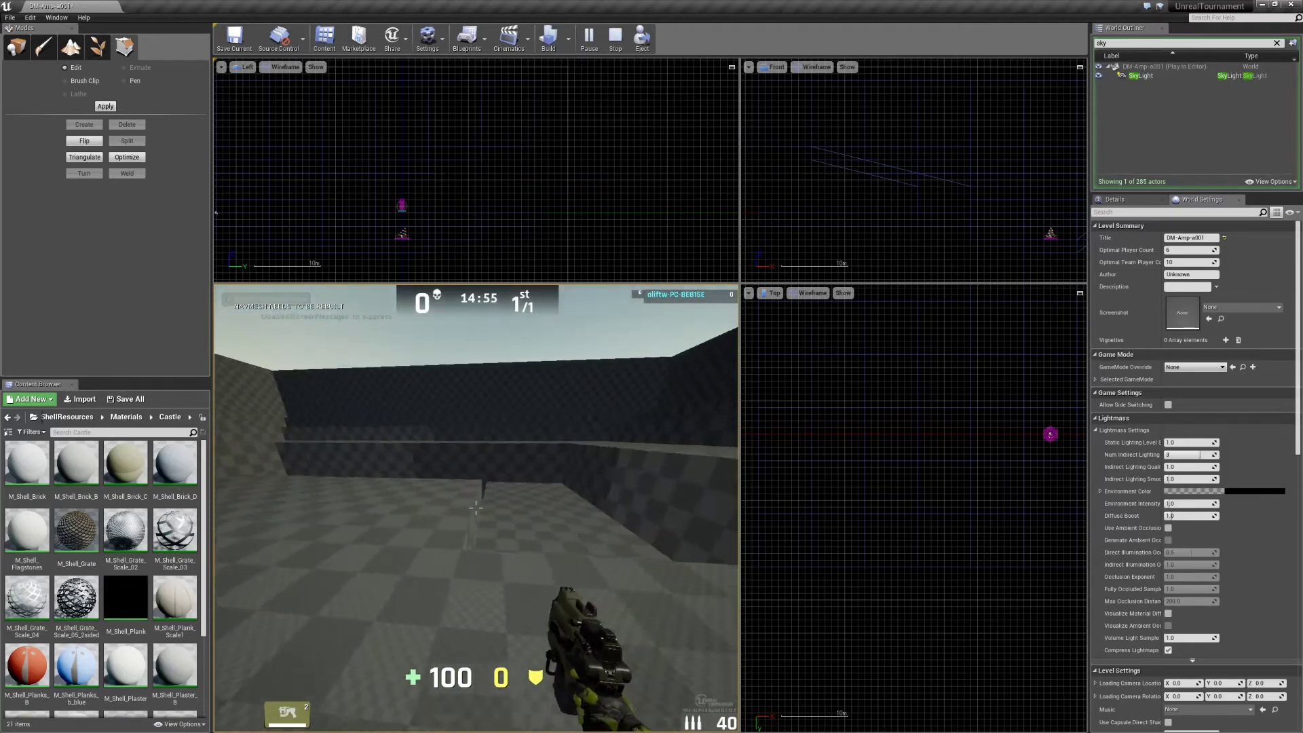
{"action": "key", "text": "w"}
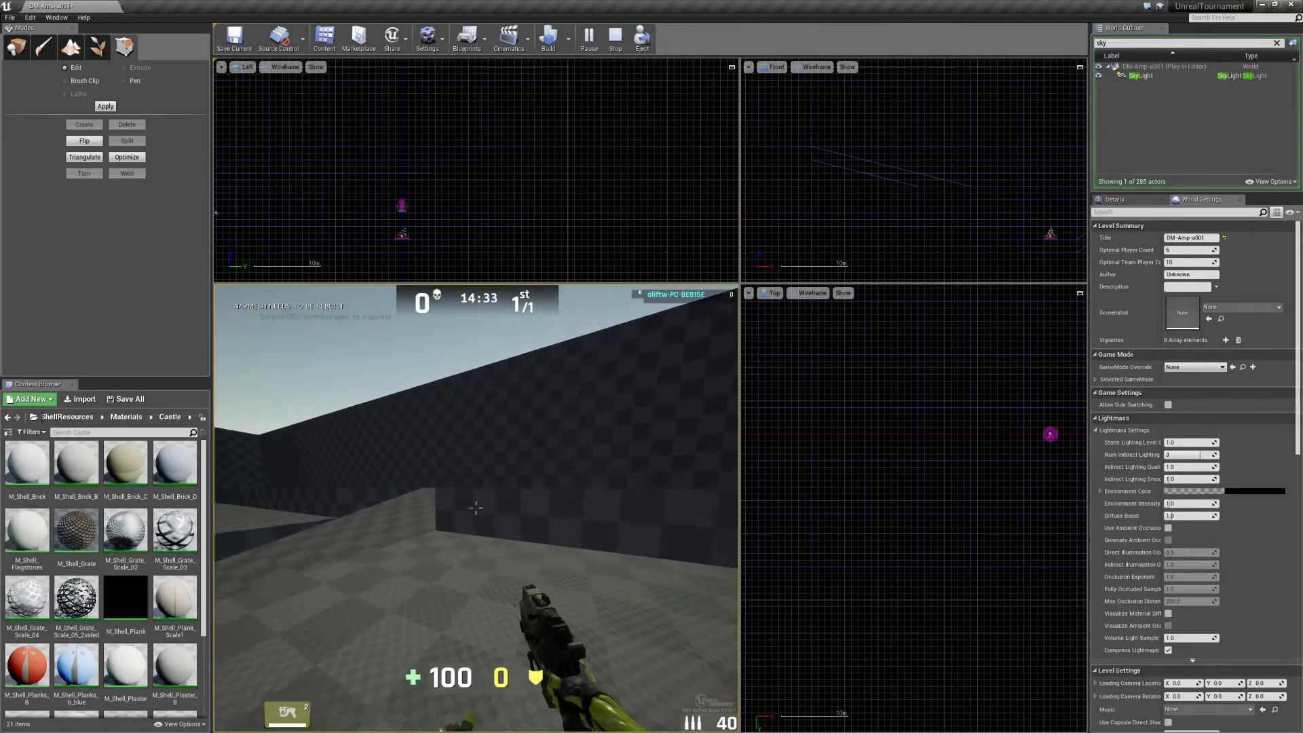
{"action": "key", "text": "w"}
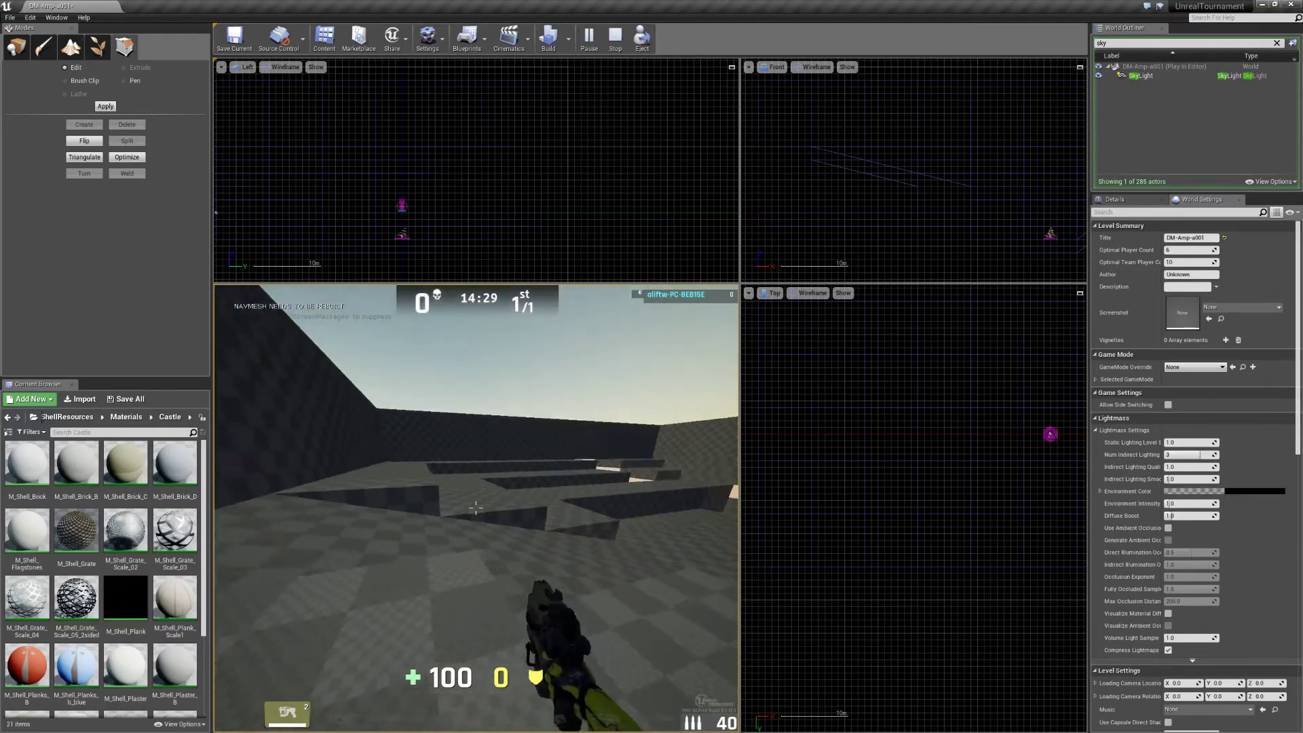
{"action": "key", "text": "w"}
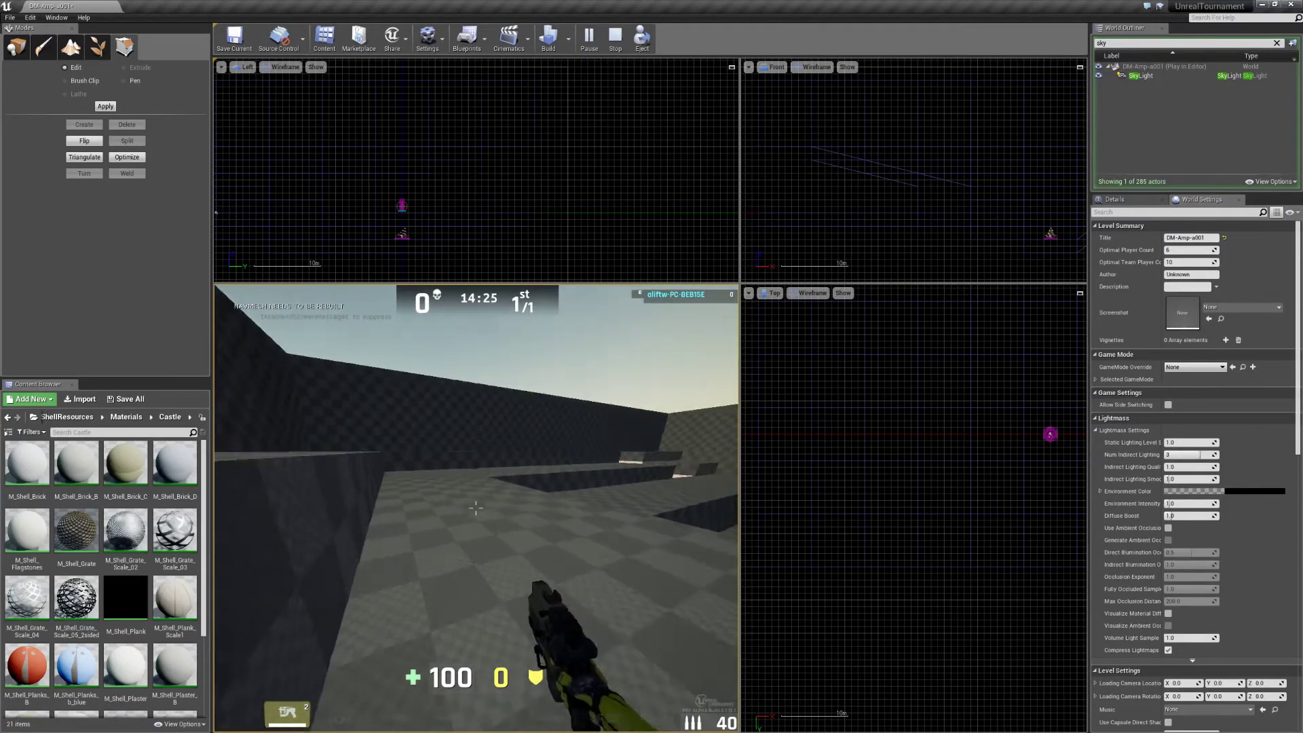
{"action": "key", "text": "Escape"}
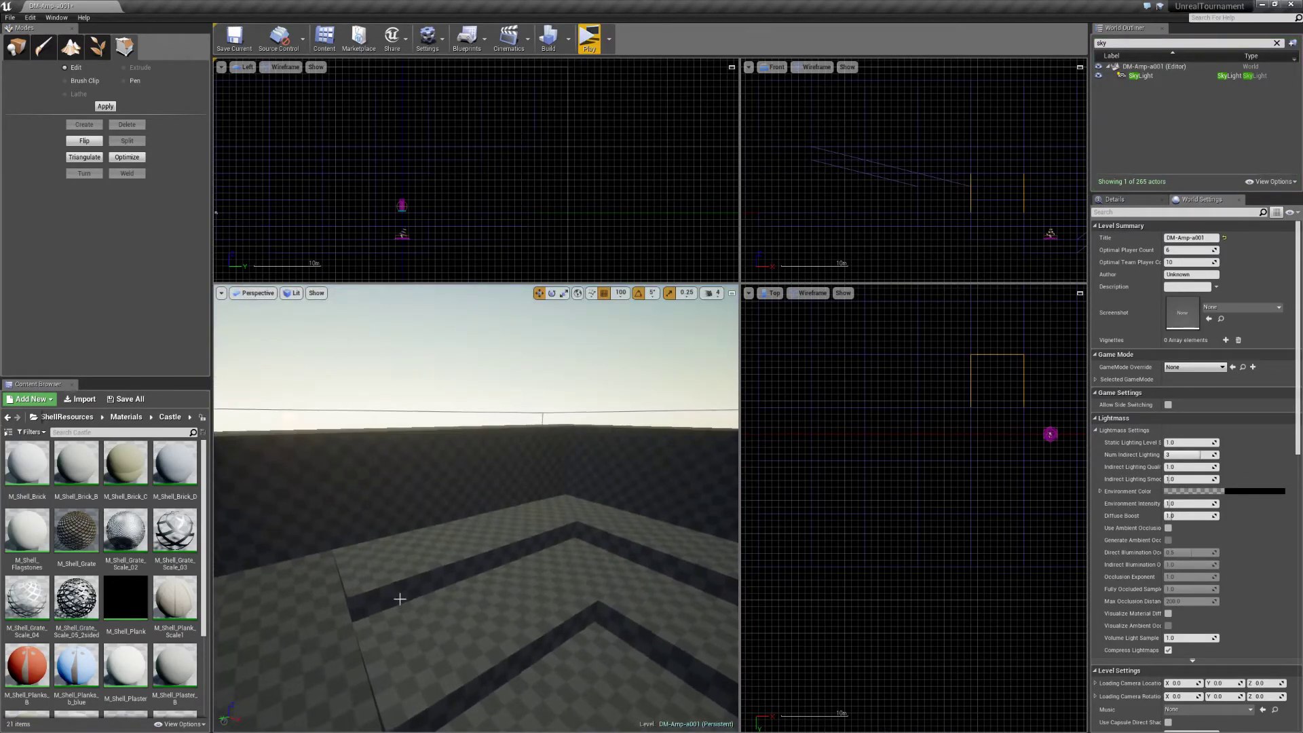
Select the ring of box brushes forming the upper tiers around the arena in the Front view.
{"action": "scroll", "coordinate": [875, 187], "scroll_direction": "down", "scroll_amount": 1}
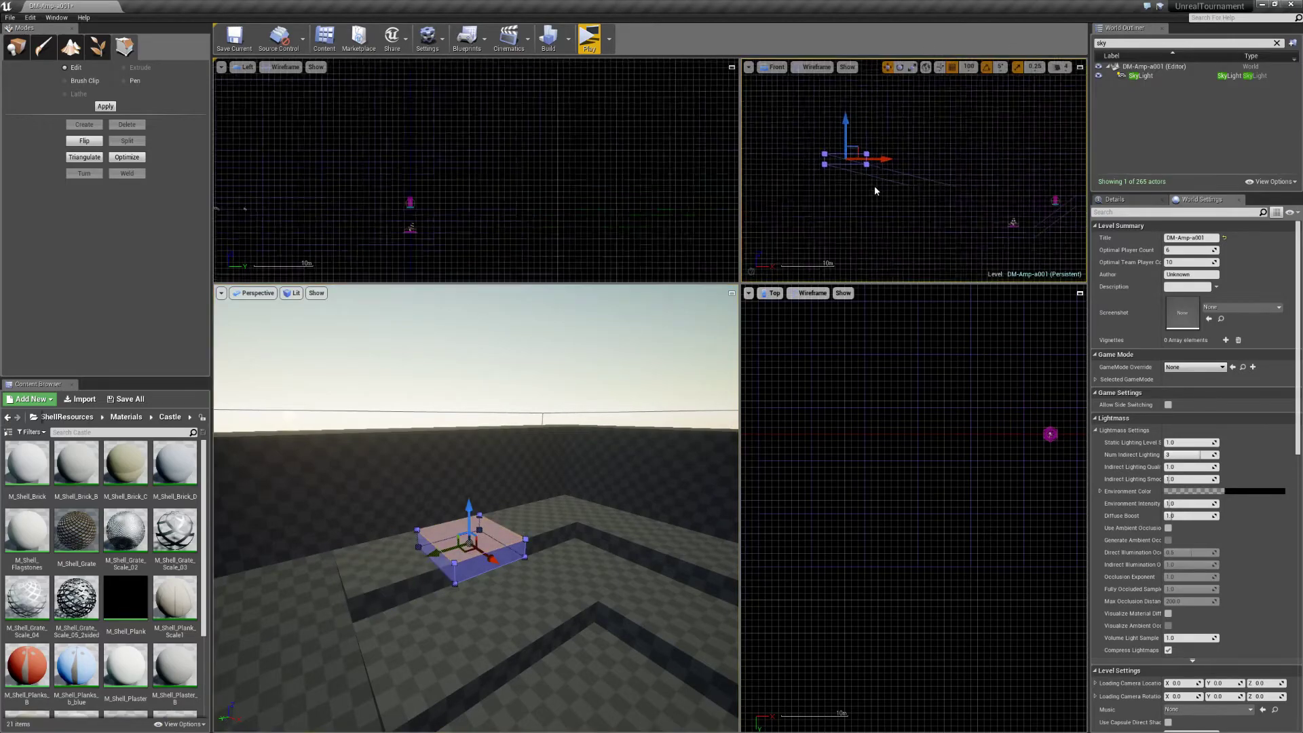
{"action": "left_click", "coordinate": [16, 46]}
{"action": "left_click_drag", "start_coordinate": [798, 159], "coordinate": [1085, 169]}
{"action": "right_click_drag", "start_coordinate": [1072, 199], "coordinate": [971, 213]}
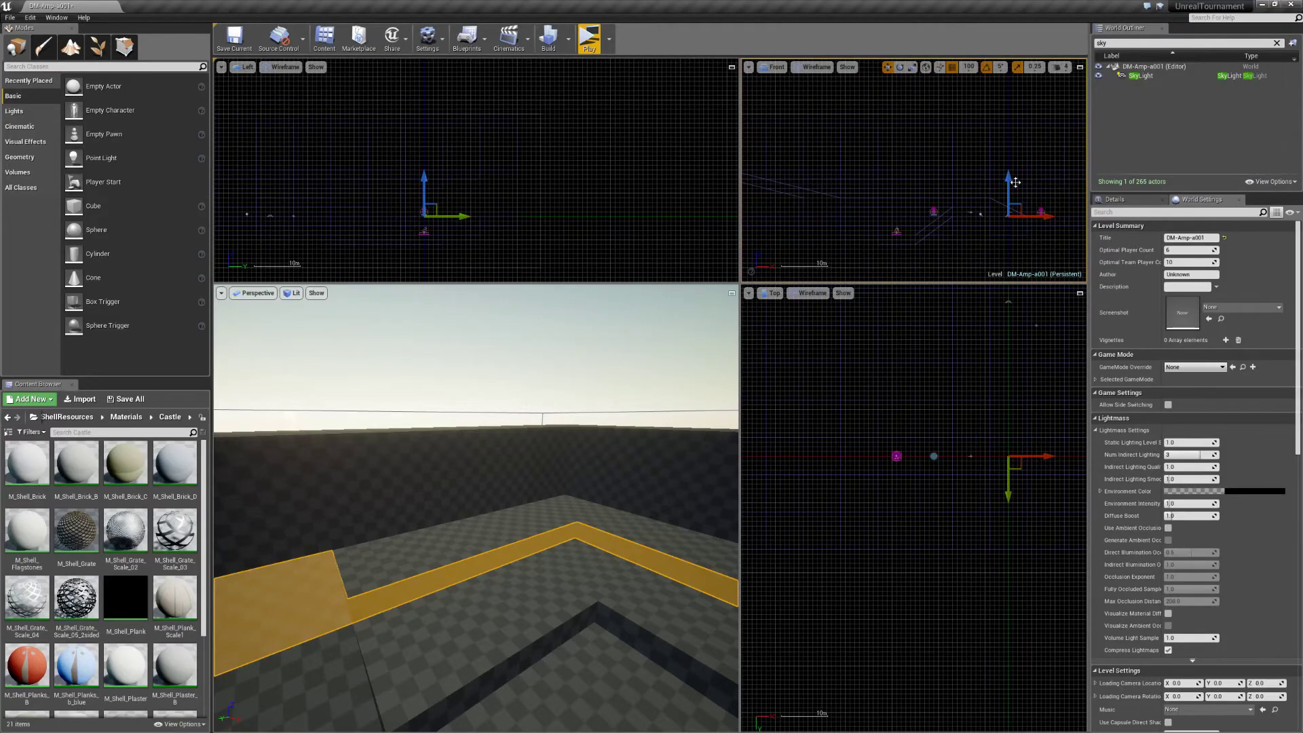
{"action": "left_click_drag", "start_coordinate": [1039, 163], "coordinate": [984, 180]}
{"action": "scroll", "coordinate": [921, 213], "scroll_direction": "down", "scroll_amount": 3}
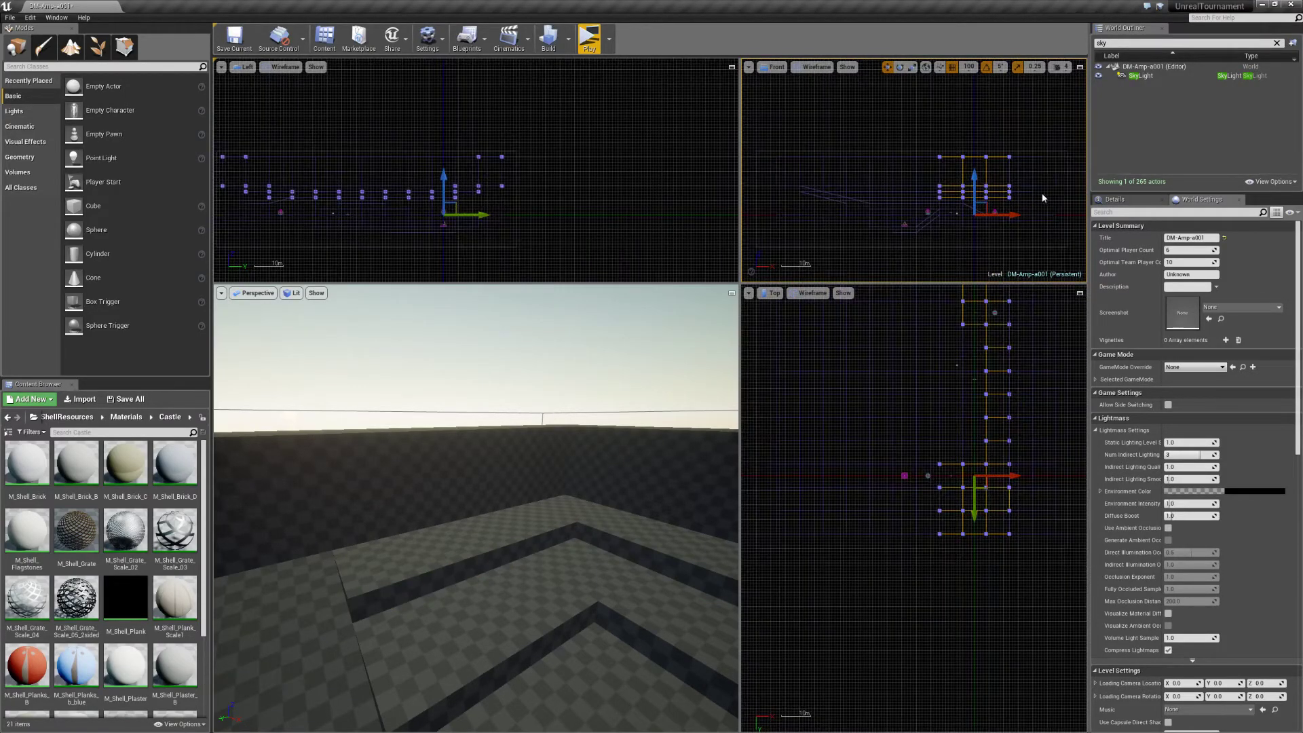
{"action": "left_click_drag", "start_coordinate": [1064, 186], "coordinate": [783, 193]}
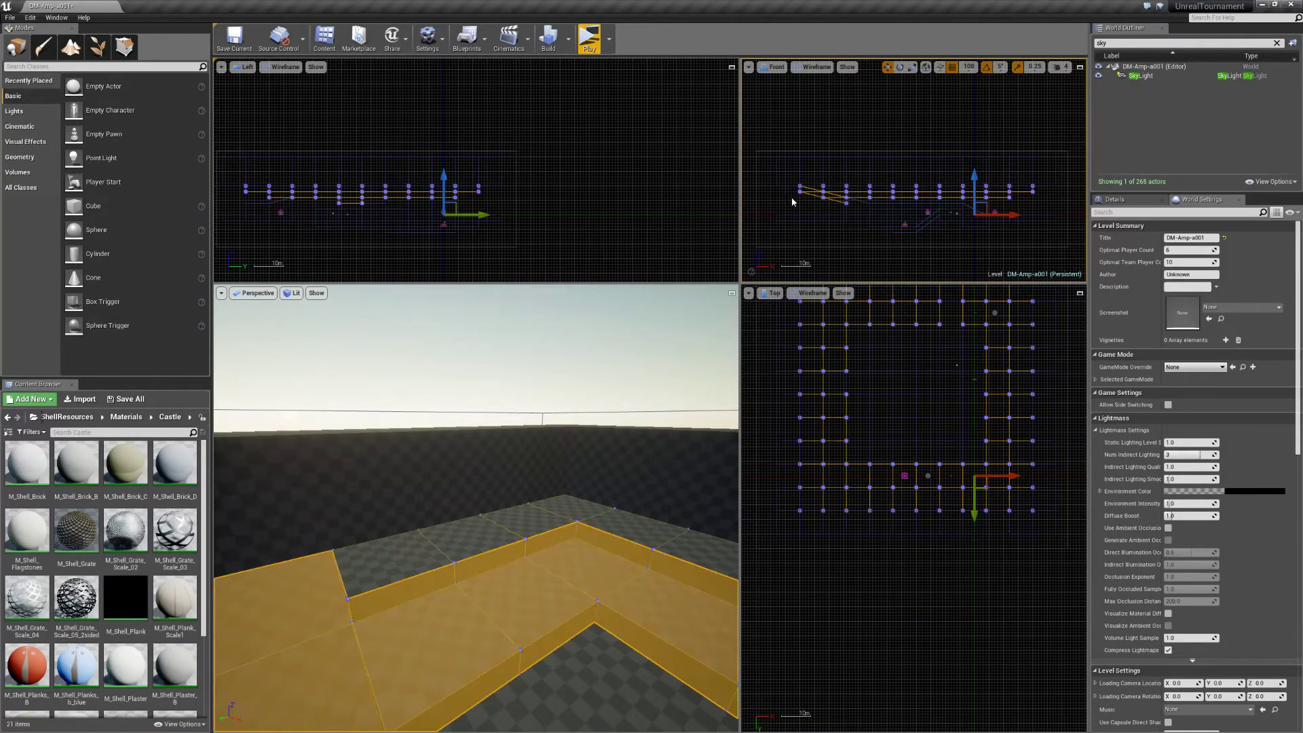
Raise the topmost vertices of the selected outer tier brushes slightly in geometry editing mode.
{"action": "key", "text": "shift+5"}
{"action": "left_click_drag", "start_coordinate": [800, 179], "coordinate": [1064, 198]}
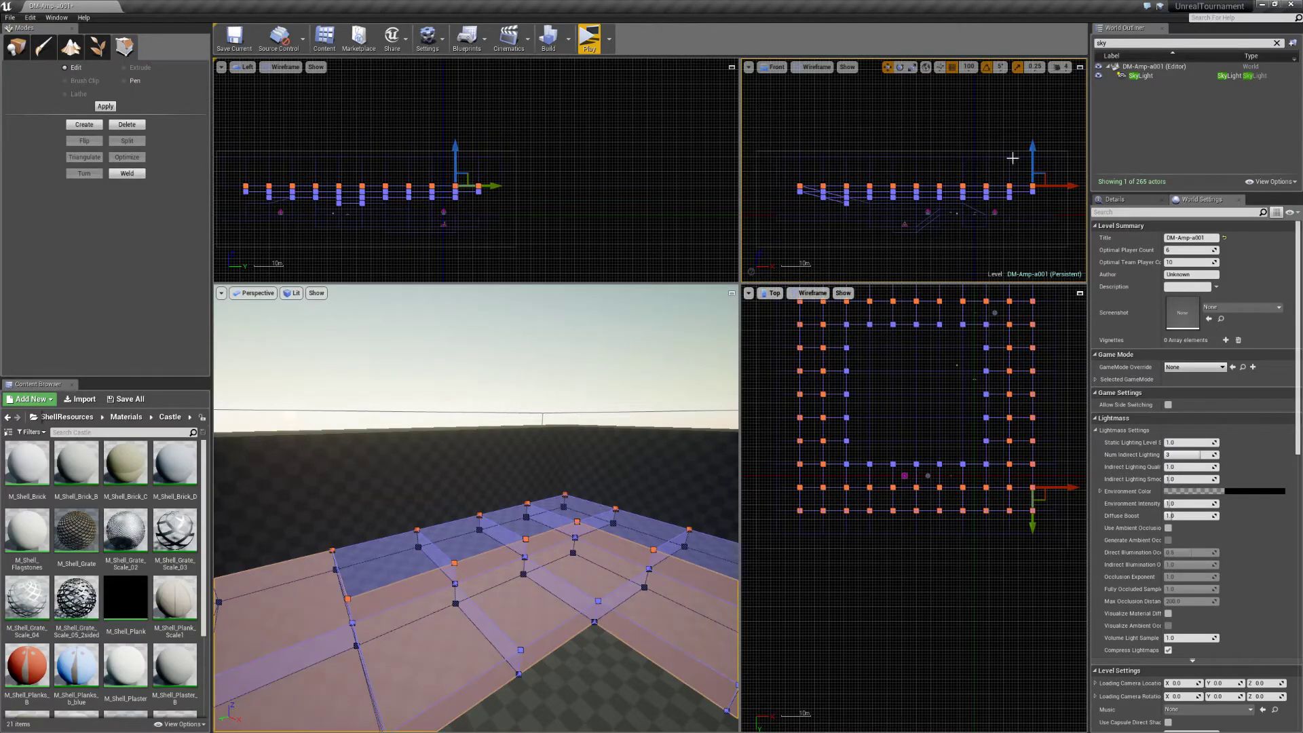
{"action": "left_click", "coordinate": [1024, 151]}
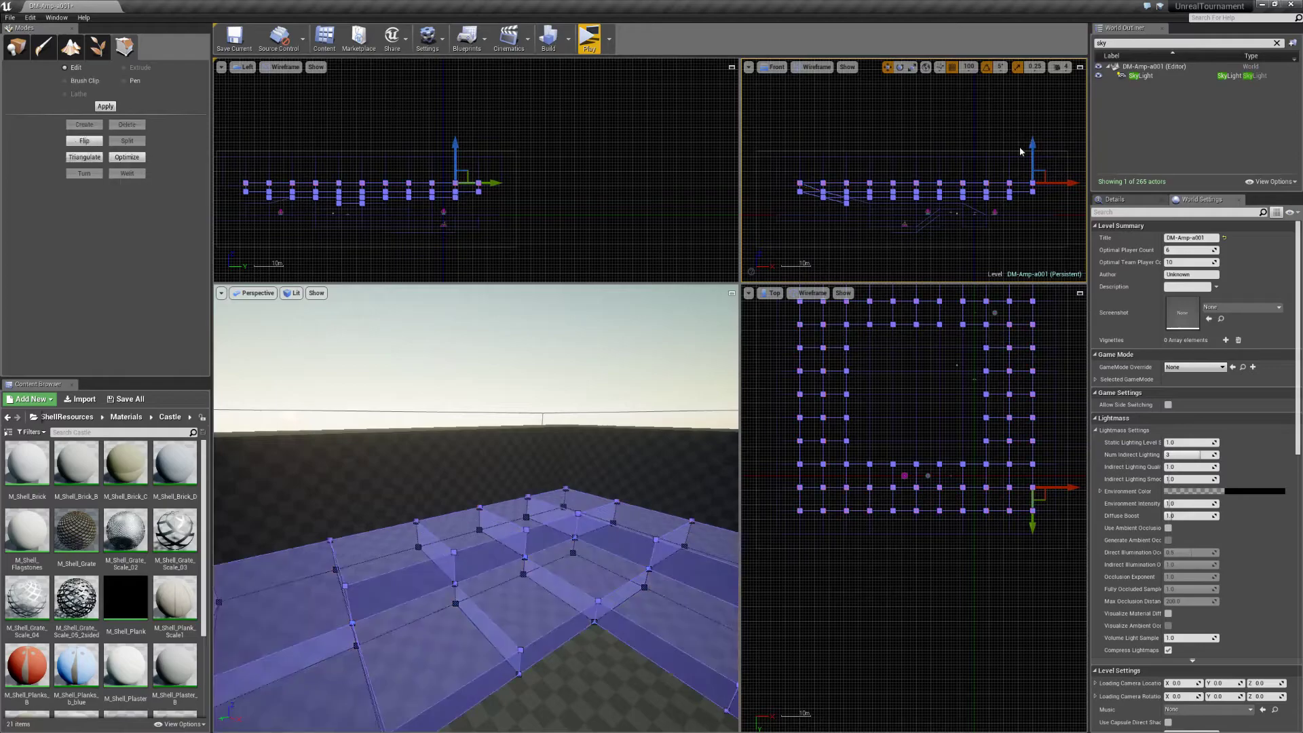
Playtest the raised outer tier from the arena floor, running along its ledges and ramp, and end the session.
{"action": "key", "text": "alt+p"}
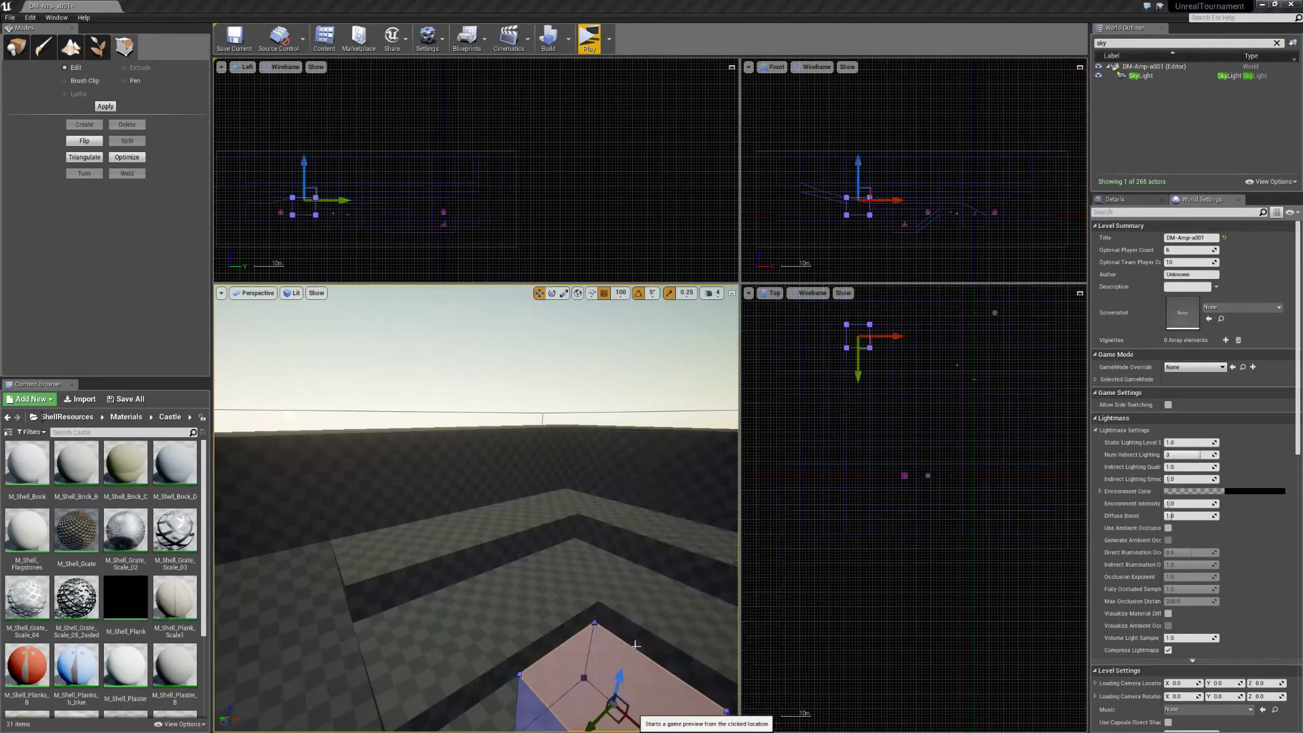
{"action": "key", "text": "w"}
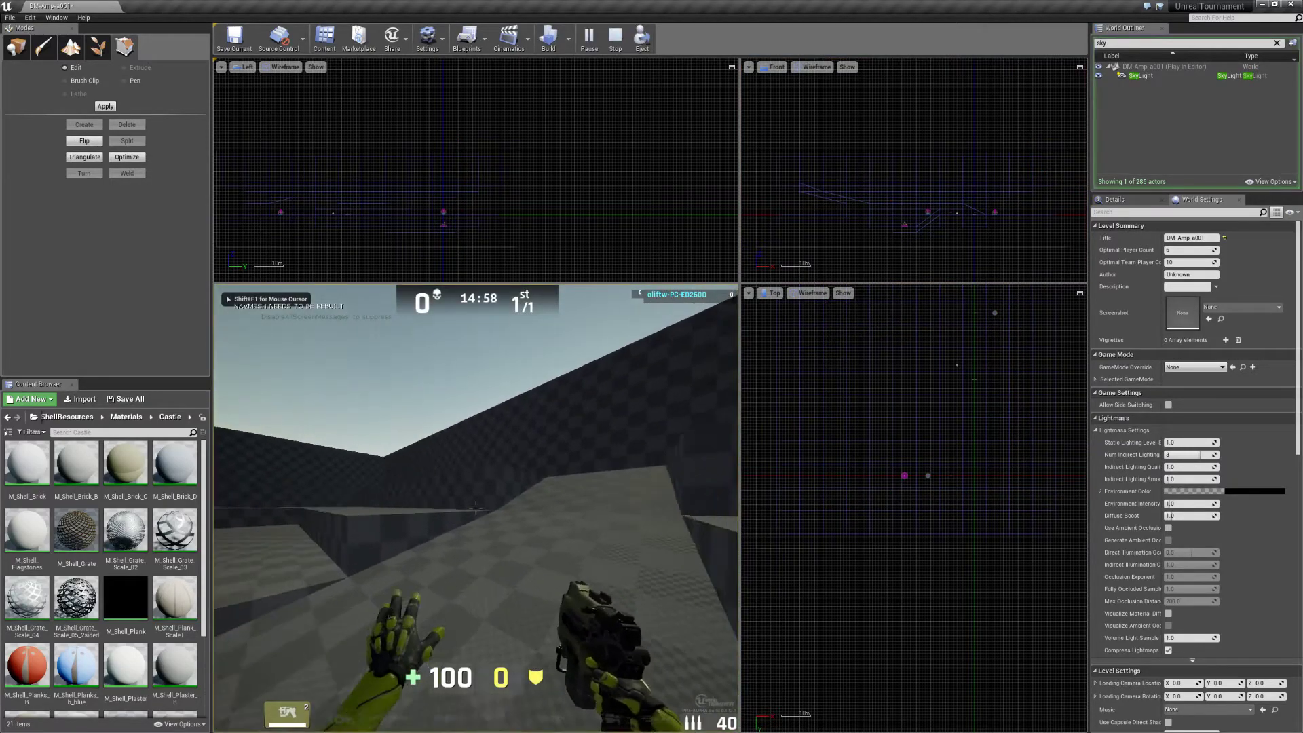
{"action": "key", "text": "w"}
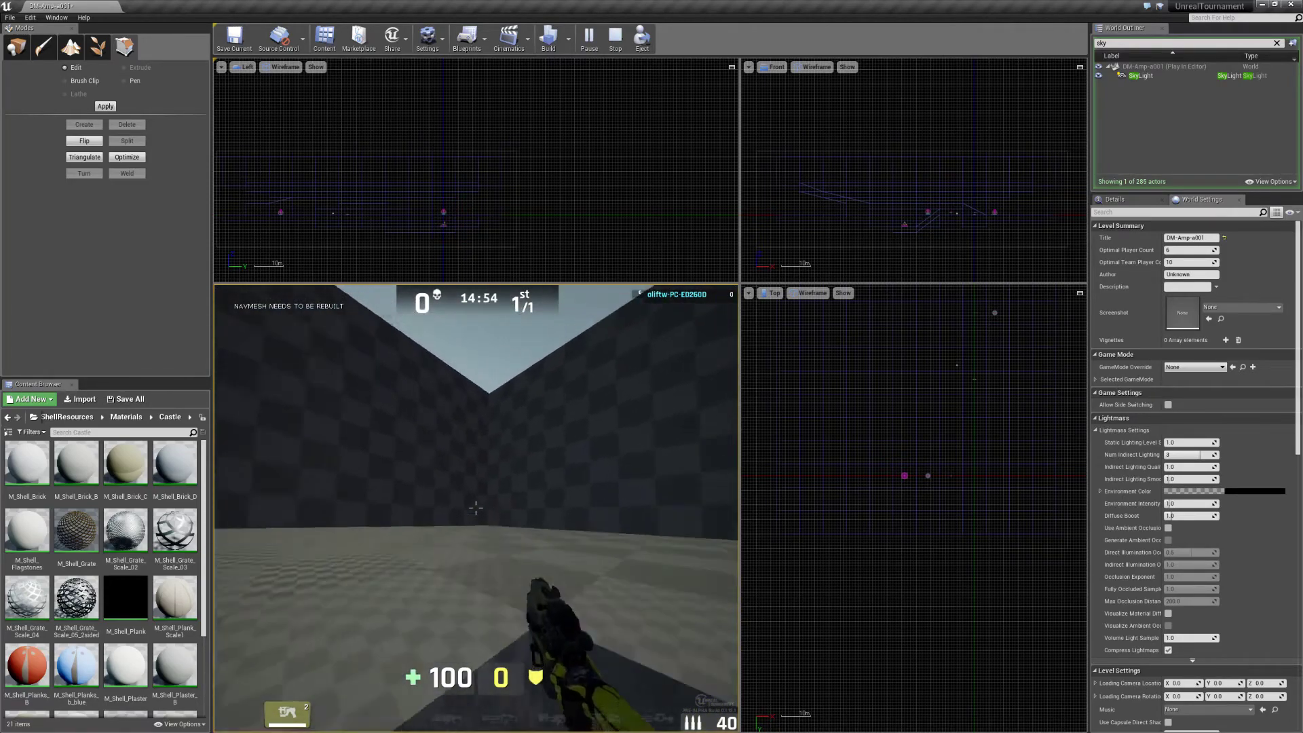
{"action": "key", "text": "w"}
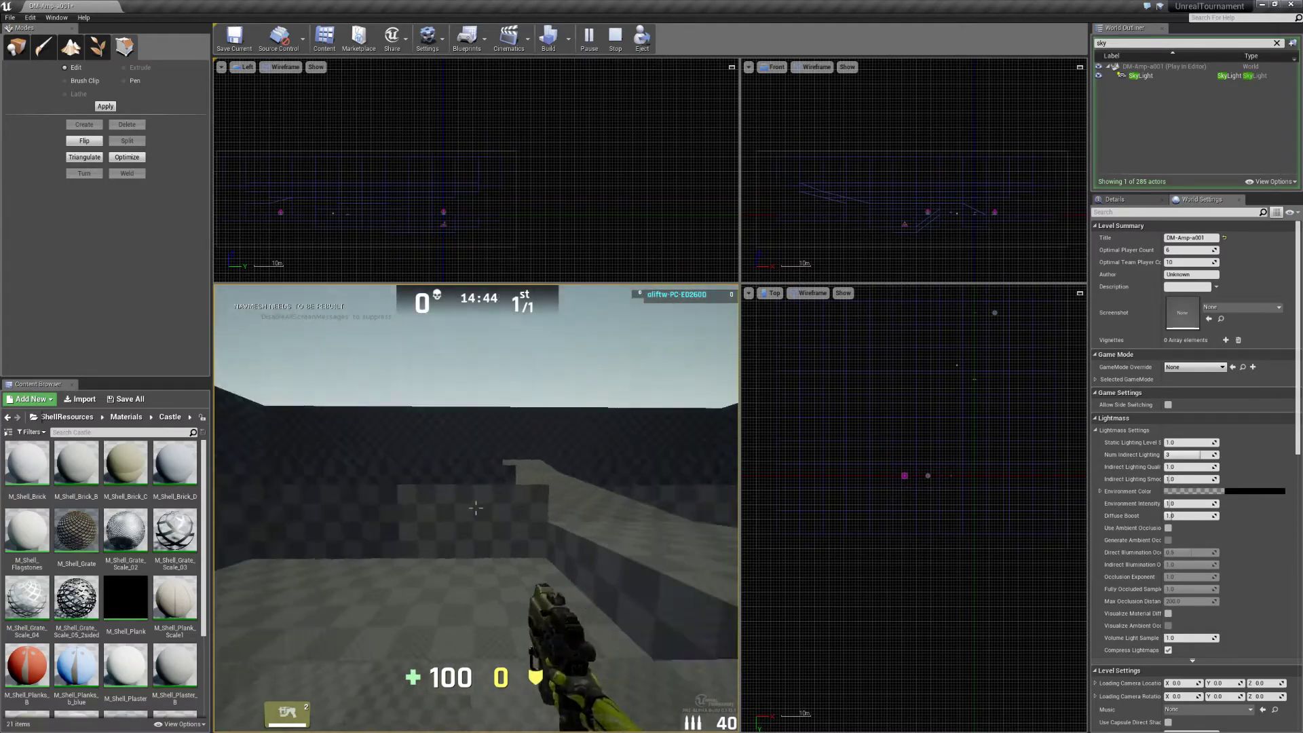
{"action": "key", "text": "w"}
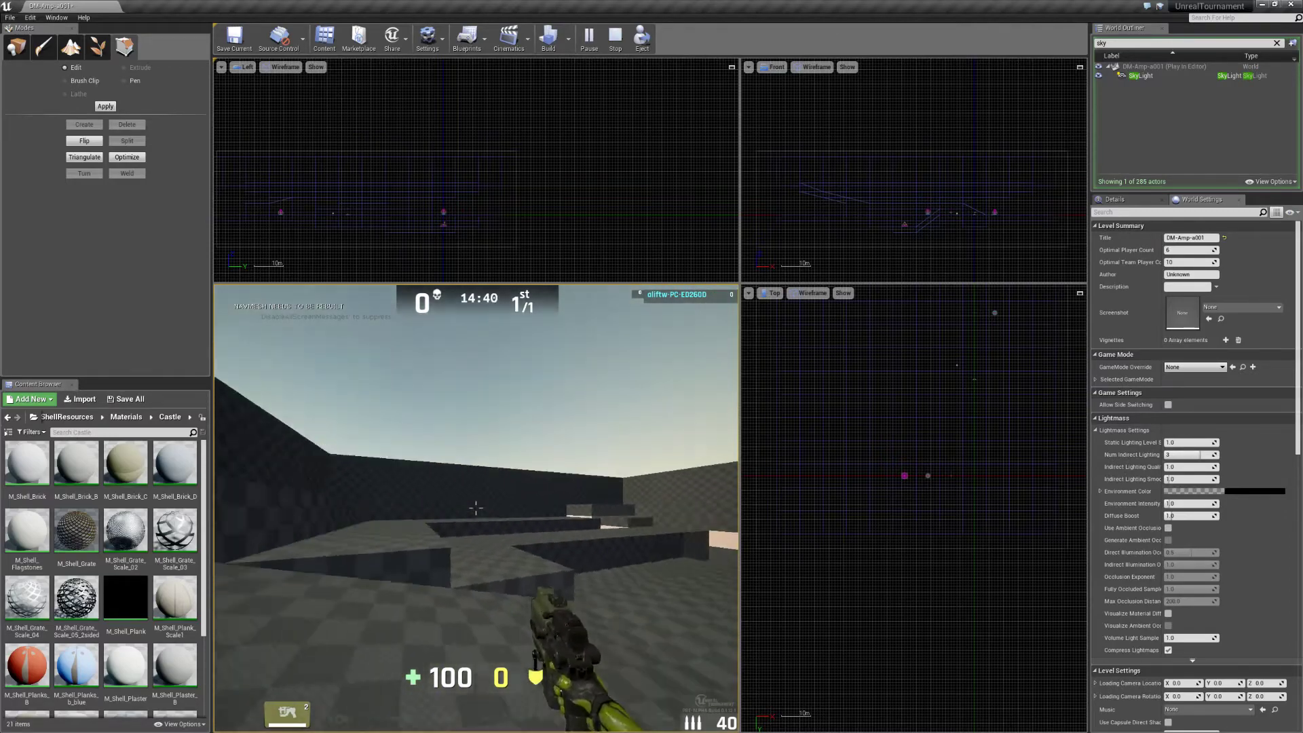
{"action": "key", "text": "w"}
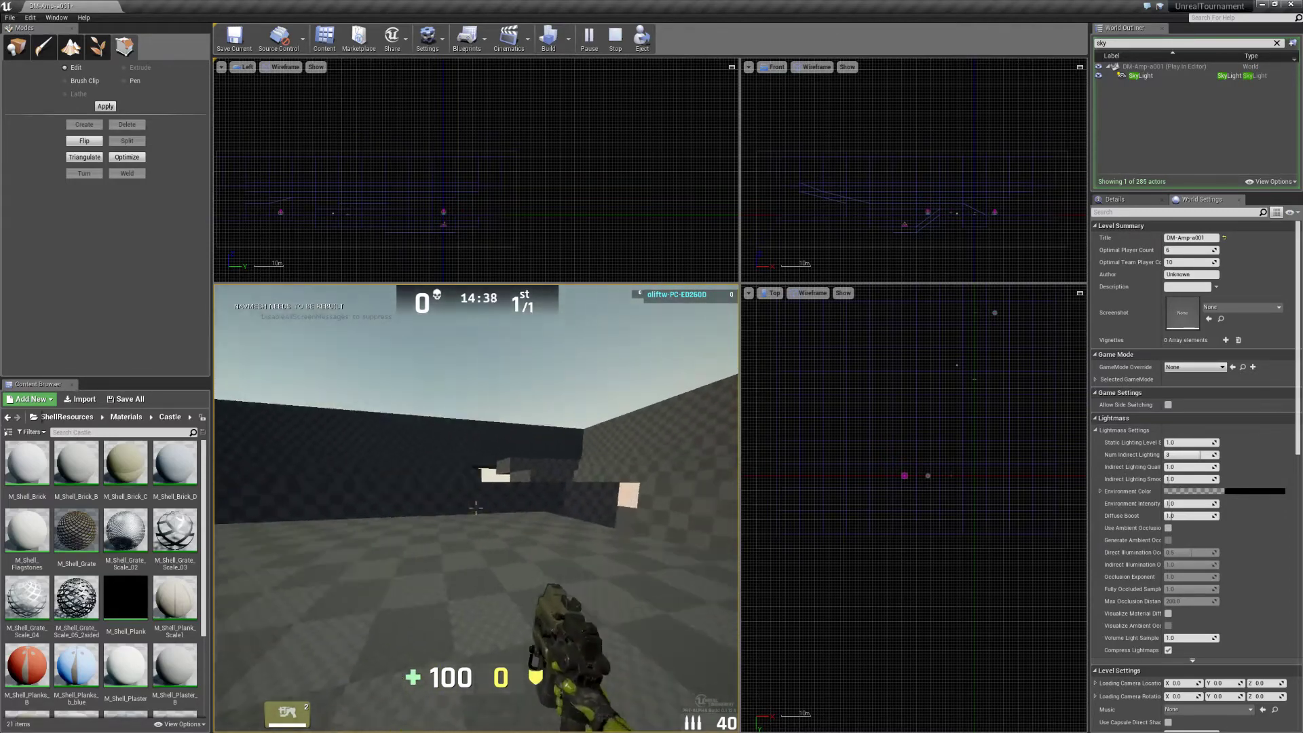
{"action": "key", "text": "Escape"}
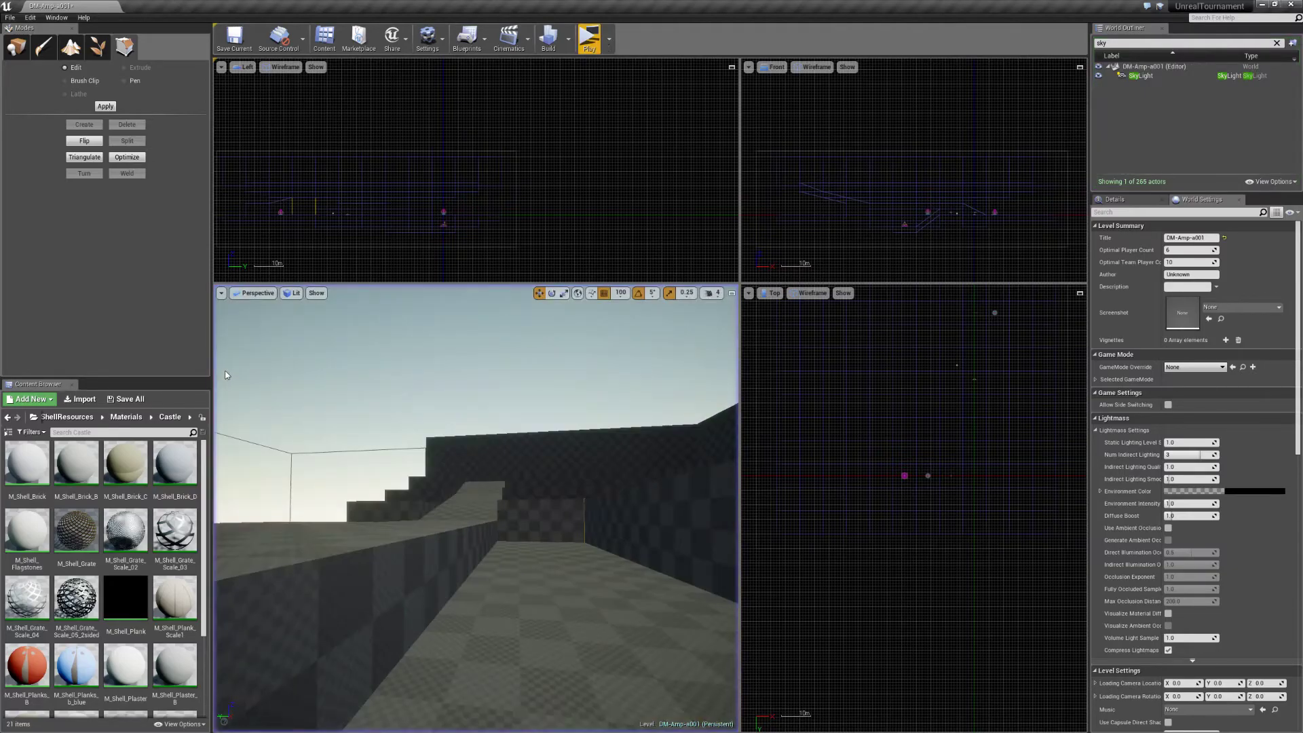
Slope the box brush in the central area by lowering its upper vertices on the positive-X side one grid step.
{"action": "key", "text": "s"}
{"action": "right_click_drag", "start_coordinate": [476, 508], "coordinate": [332, 591]}
{"action": "key", "text": "a"}
{"action": "key", "text": "a"}
{"action": "key", "text": "w"}
{"action": "key", "text": "w"}
{"action": "right_click_drag", "start_coordinate": [611, 573], "coordinate": [633, 406]}
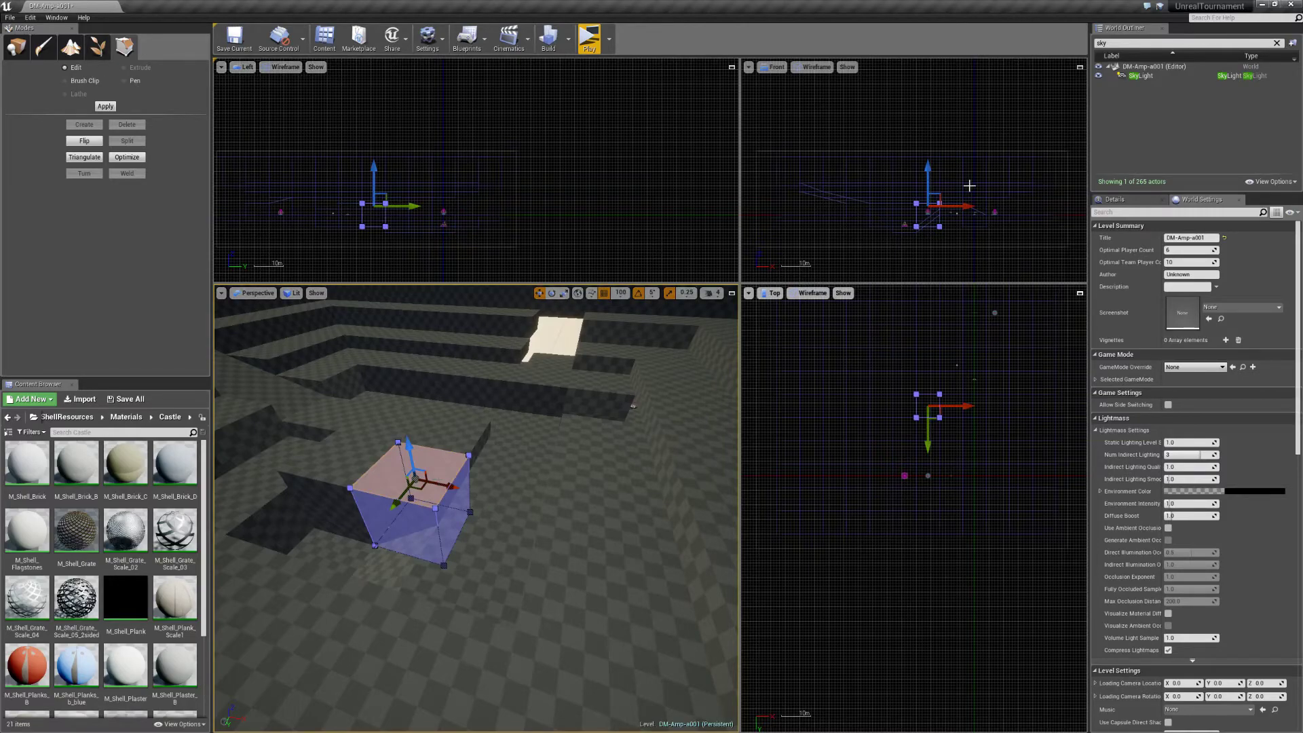
{"action": "left_click", "coordinate": [939, 203]}
{"action": "left_click_drag", "start_coordinate": [464, 414], "coordinate": [467, 431]}
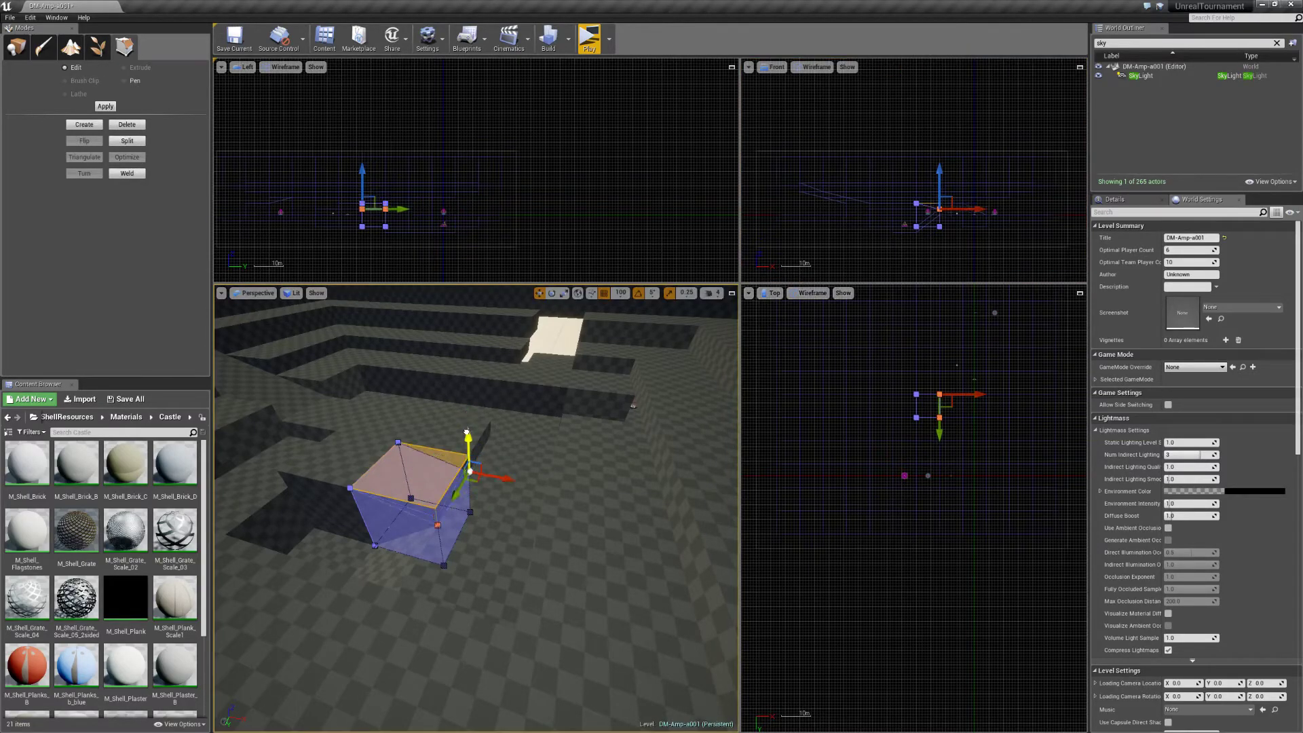
Playtest from the floor beside the sloped central brush, run through the surrounding area, and end the session.
{"action": "right_click_drag", "start_coordinate": [530, 479], "coordinate": [583, 536]}
{"action": "right_click", "coordinate": [591, 546]}
{"action": "left_click", "coordinate": [628, 515]}
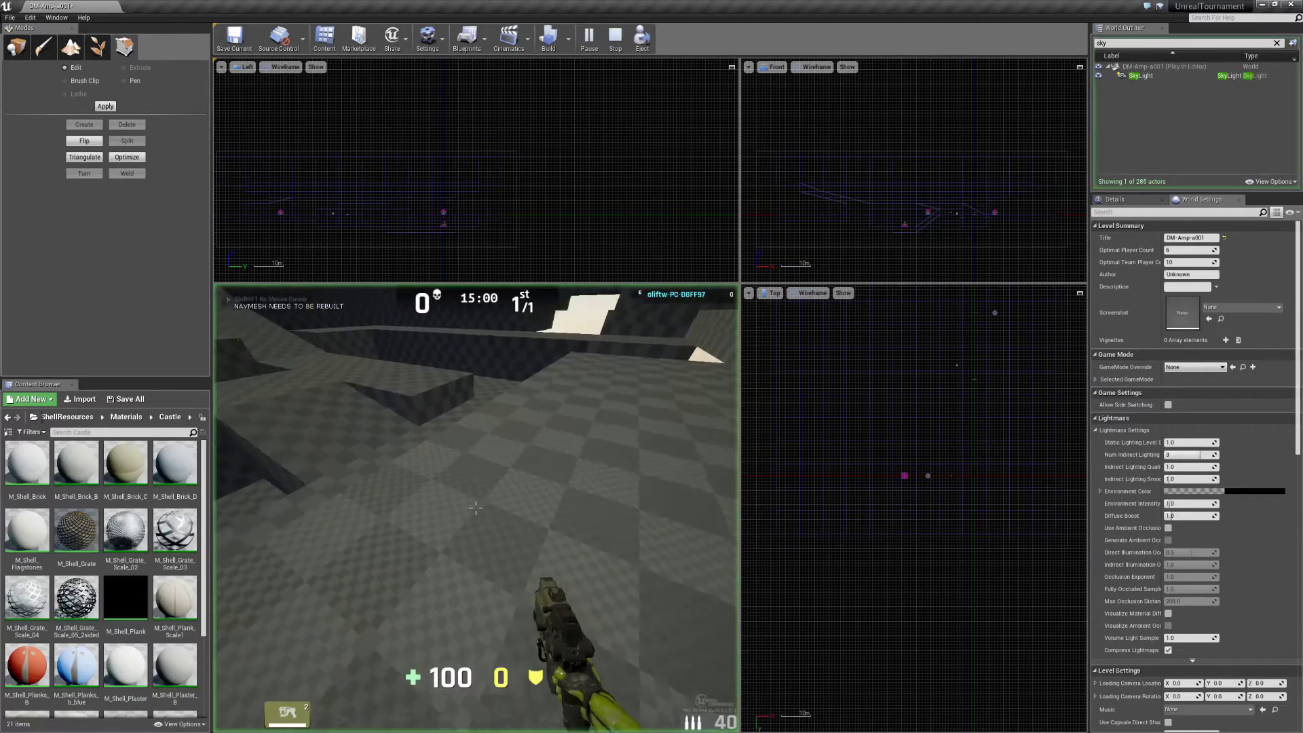
{"action": "key", "text": "w"}
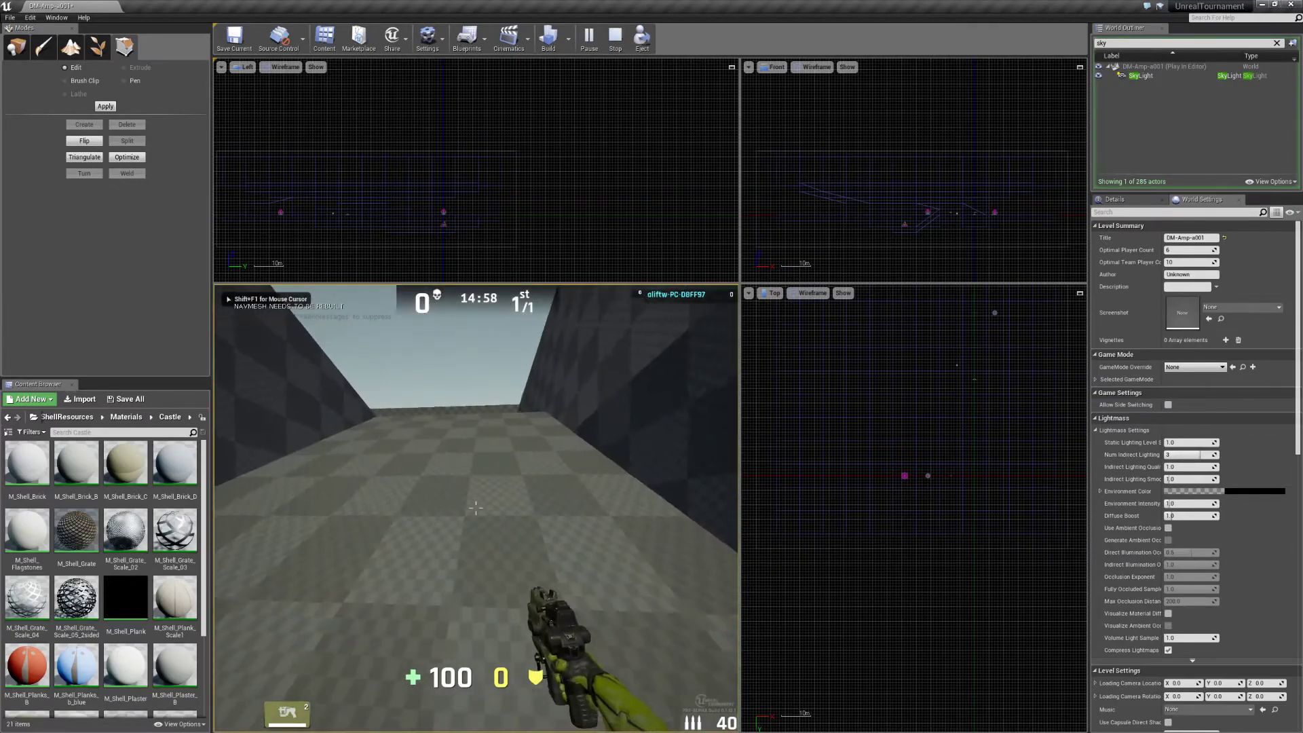
{"action": "key", "text": "w"}
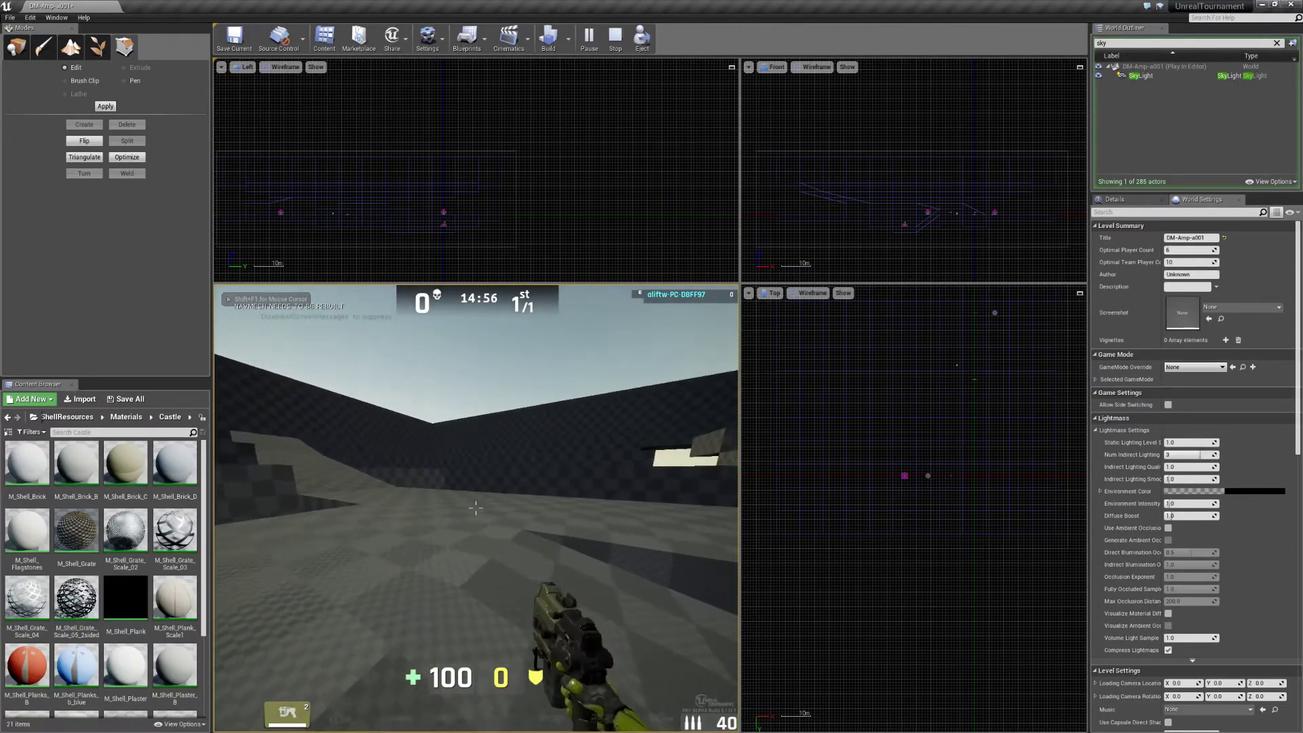
{"action": "key", "text": "w"}
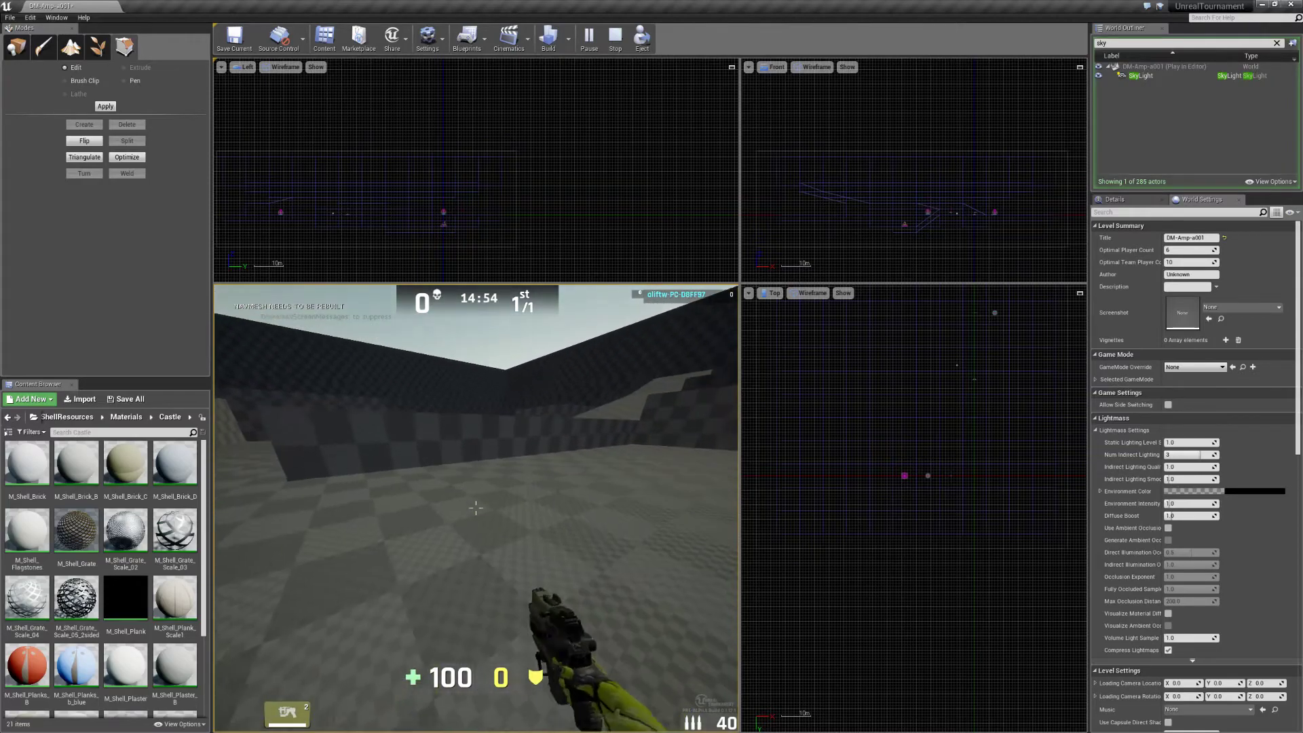
{"action": "key", "text": "Escape"}
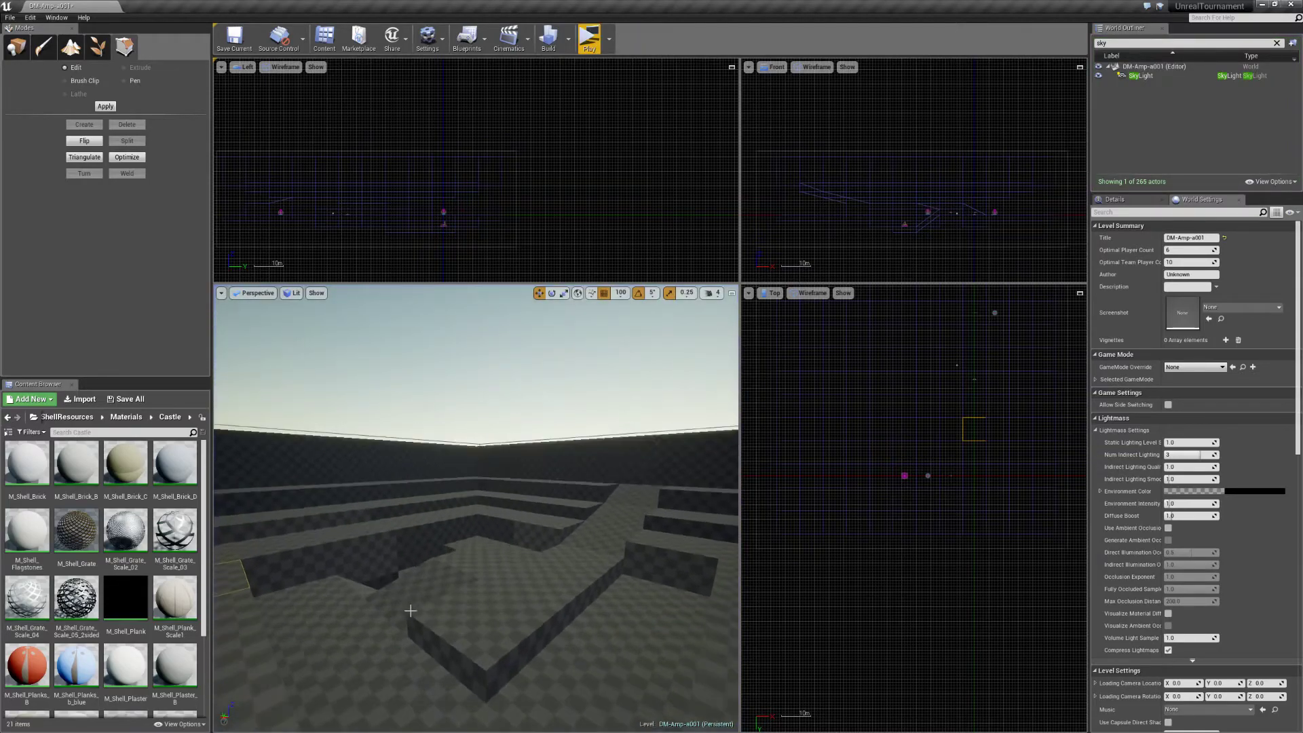
Slope the box brush in the central area by raising its upper vertices on the positive-X side slightly.
{"action": "right_click_drag", "start_coordinate": [487, 656], "coordinate": [480, 657]}
{"action": "left_click", "coordinate": [480, 657]}
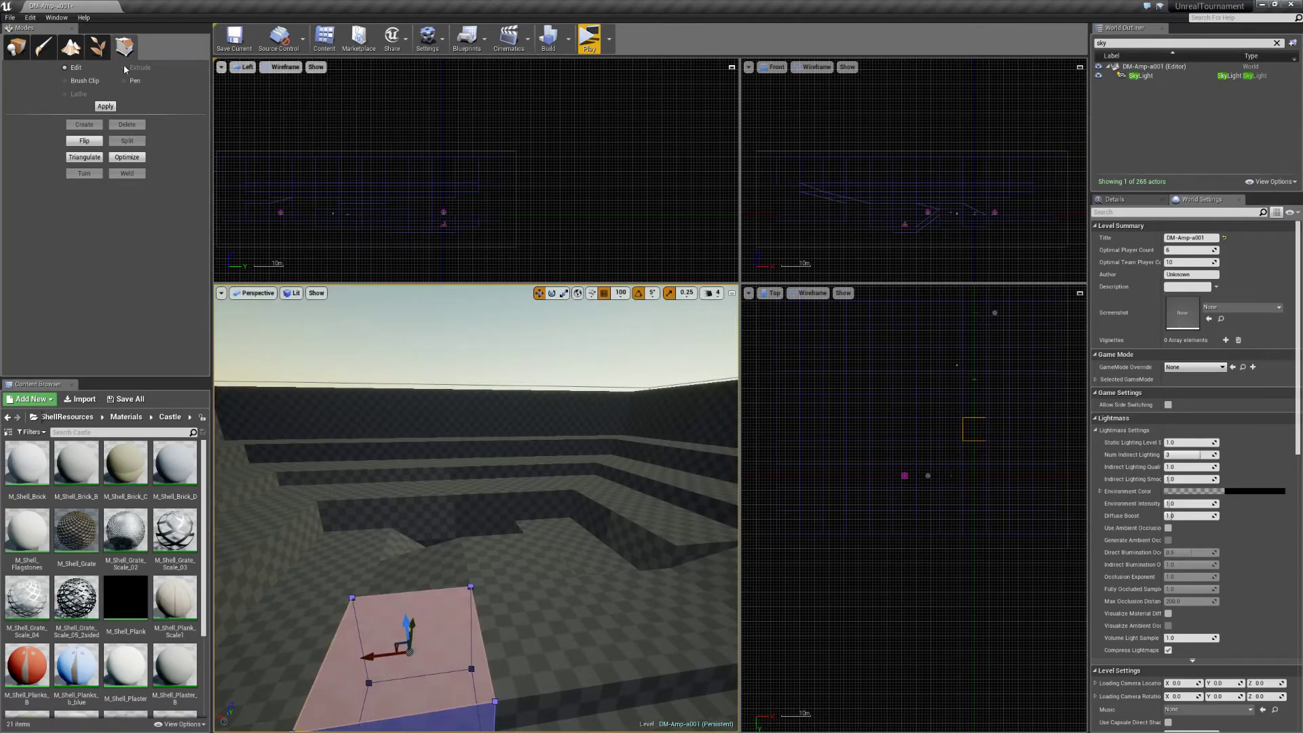
{"action": "mouse_move", "coordinate": [912, 217]}
{"action": "left_mouse_down", "text": "ctrl+alt"}
{"action": "mouse_move", "coordinate": [976, 193]}
{"action": "mouse_move", "coordinate": [937, 170]}
{"action": "left_mouse_up", "text": "ctrl+alt"}
{"action": "left_click", "coordinate": [547, 634]}
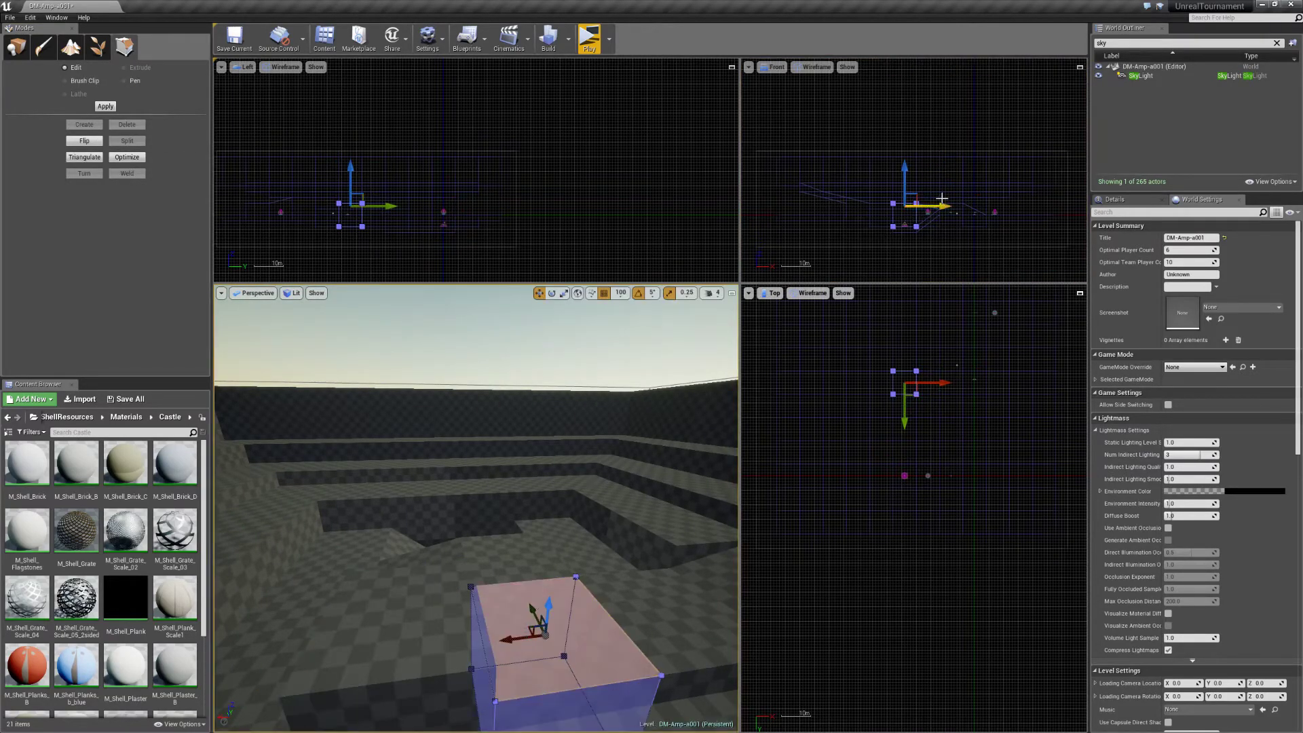
{"action": "left_click_drag", "start_coordinate": [882, 186], "coordinate": [899, 211], "text": "ctrl+alt"}
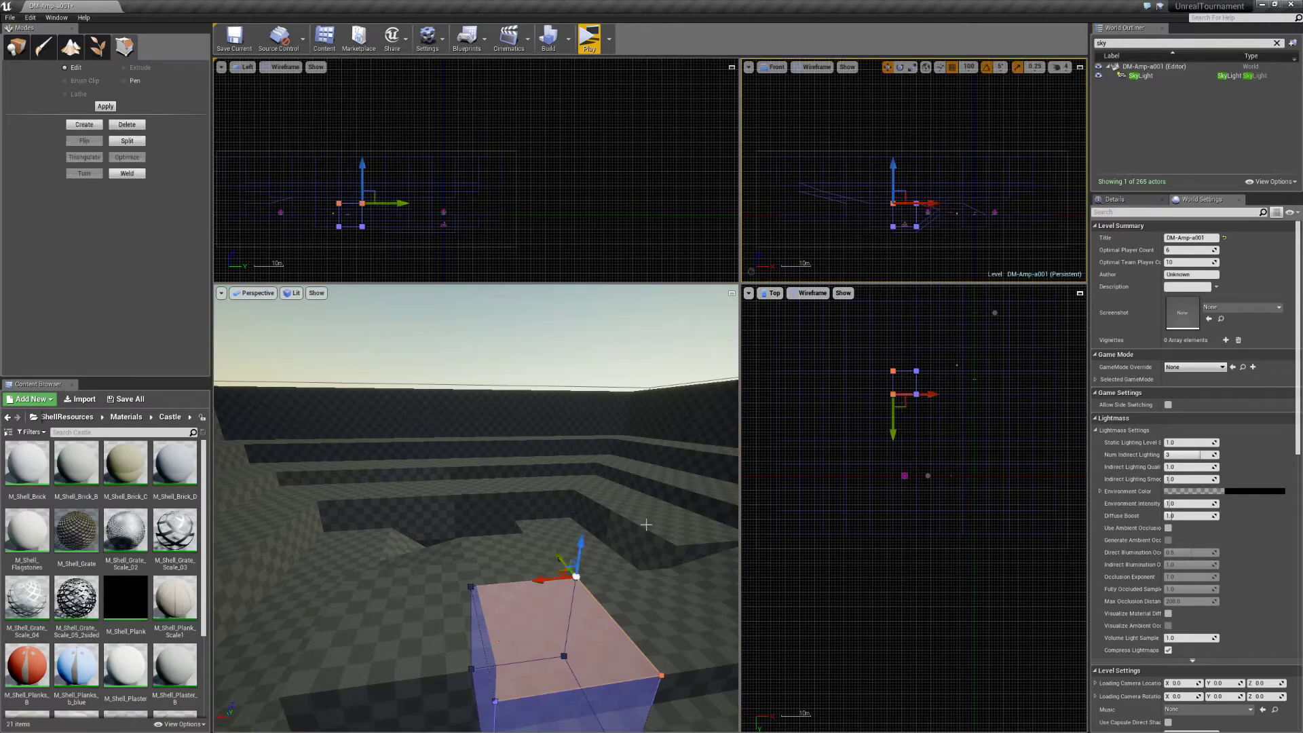
{"action": "right_click_drag", "start_coordinate": [624, 461], "coordinate": [628, 462]}
{"action": "left_click", "coordinate": [916, 203]}
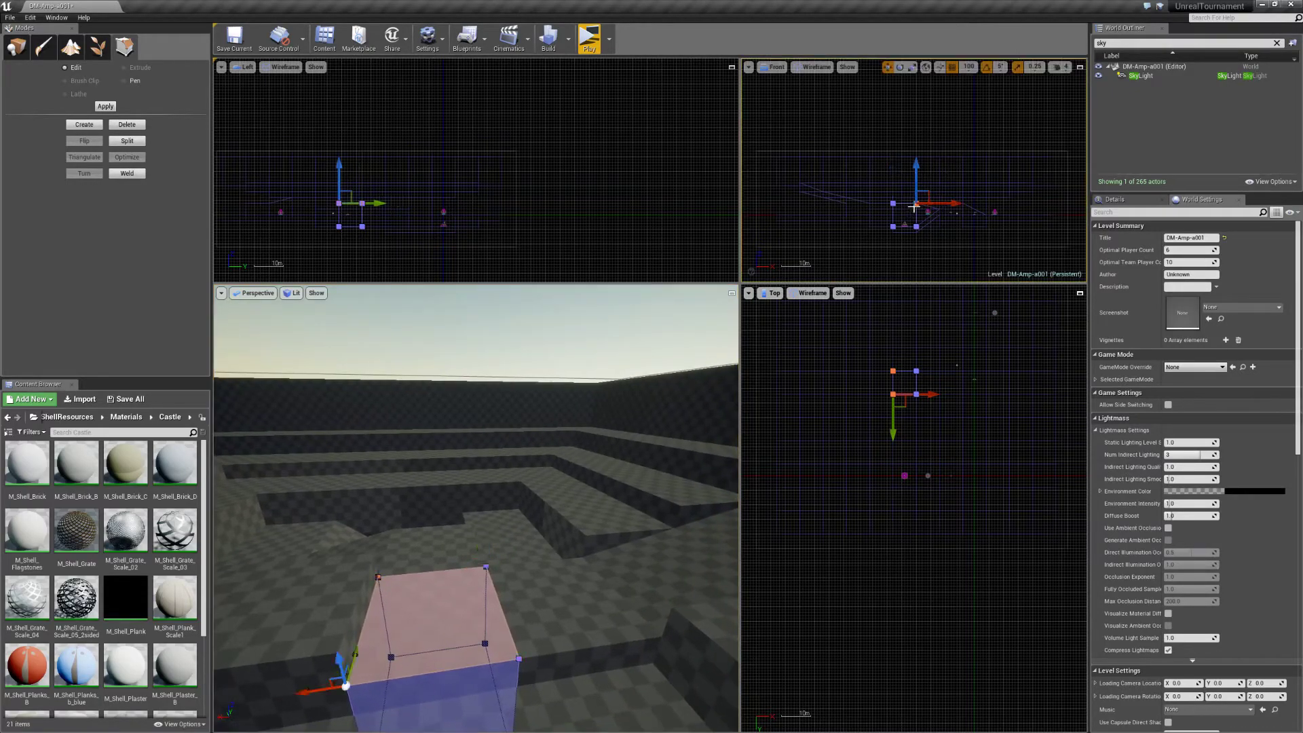
{"action": "left_click_drag", "start_coordinate": [336, 660], "coordinate": [329, 627]}
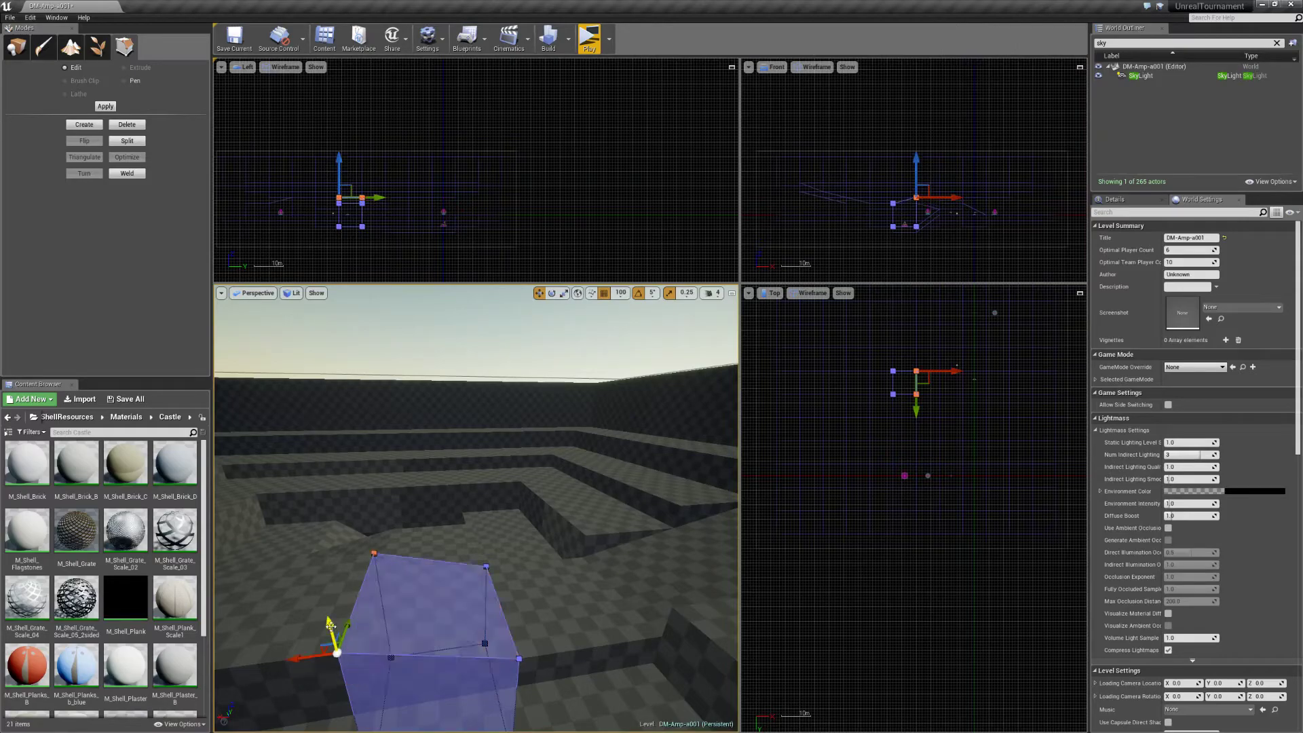
Playtest from the floor beside the reshaped central brush, run around the nearby walls and ramp, and end the session.
{"action": "right_click", "coordinate": [285, 589]}
{"action": "left_click", "coordinate": [318, 562]}
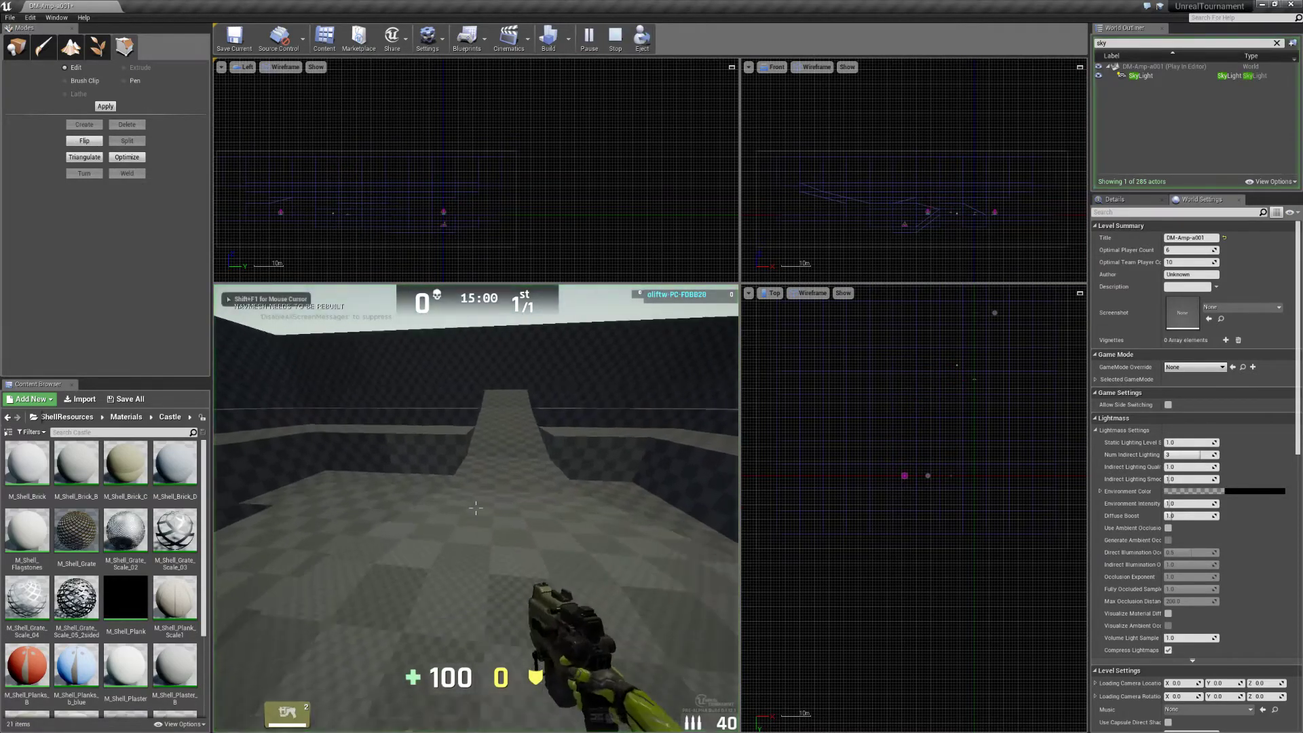
{"action": "key", "text": "w"}
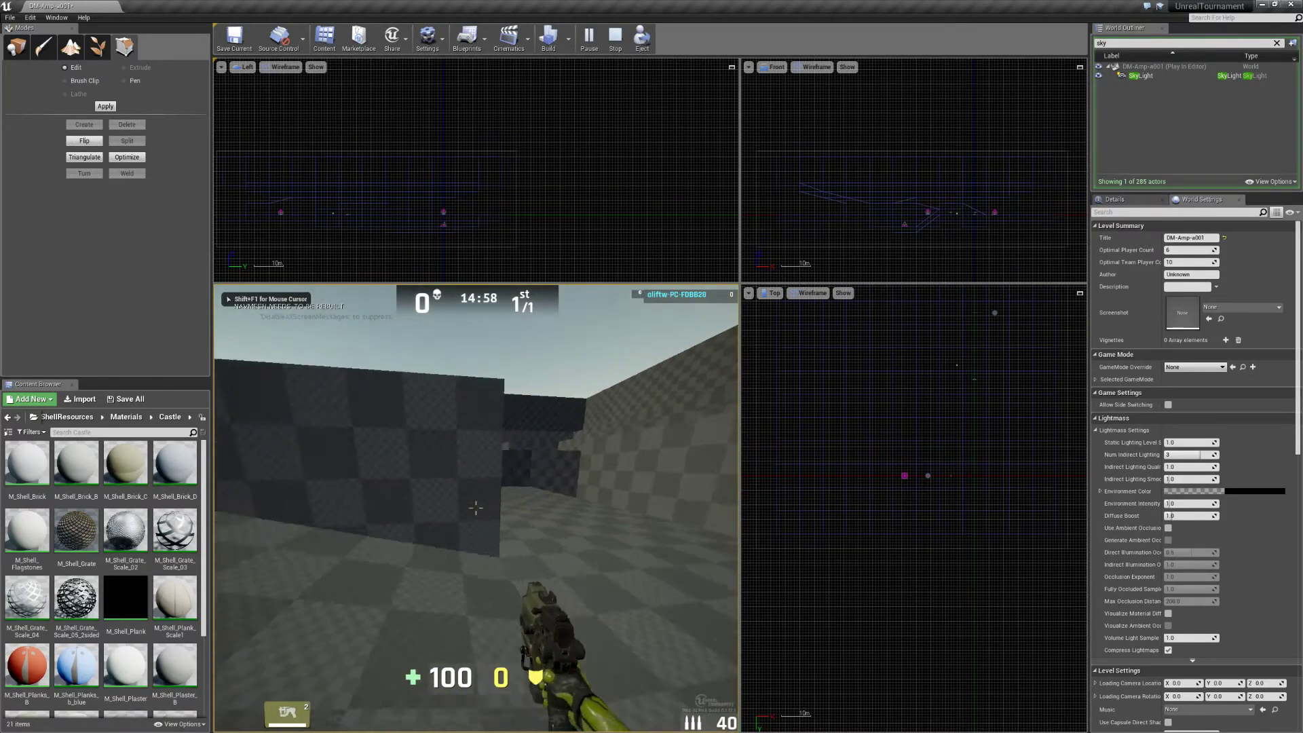
{"action": "key", "text": "w"}
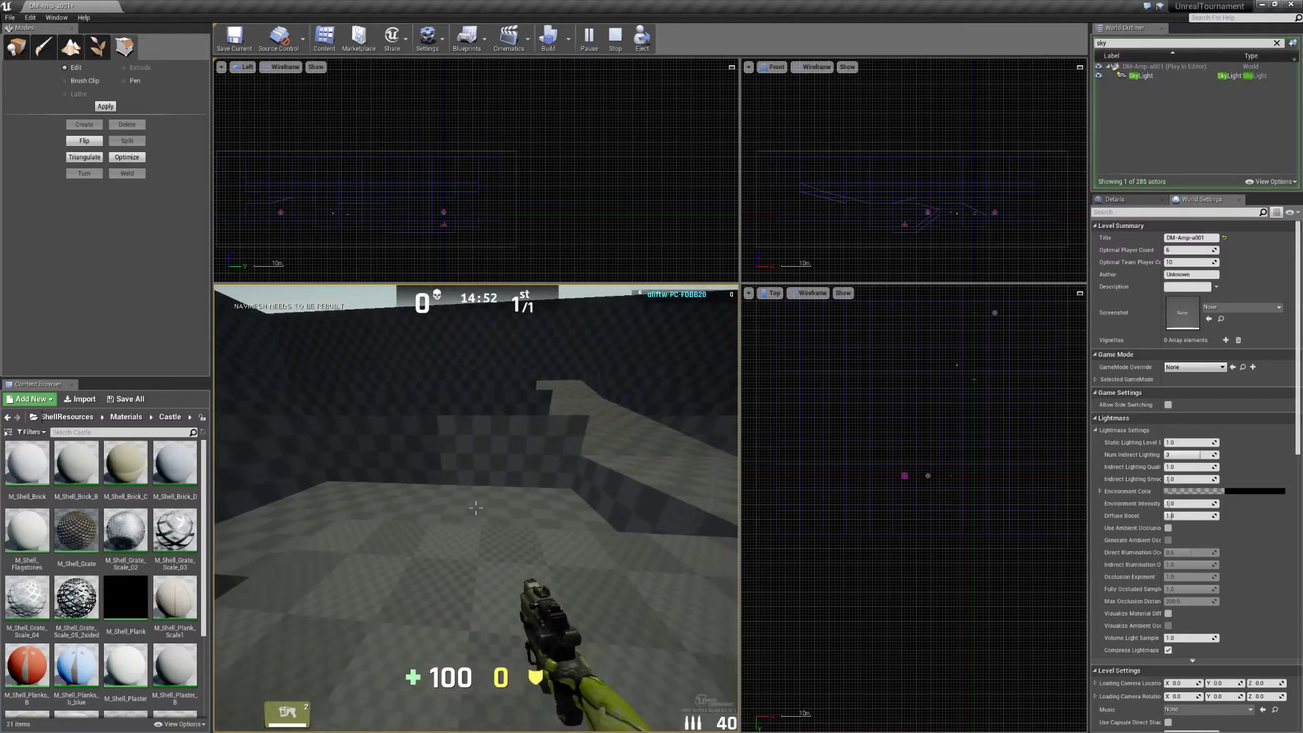
{"action": "key", "text": "Escape"}
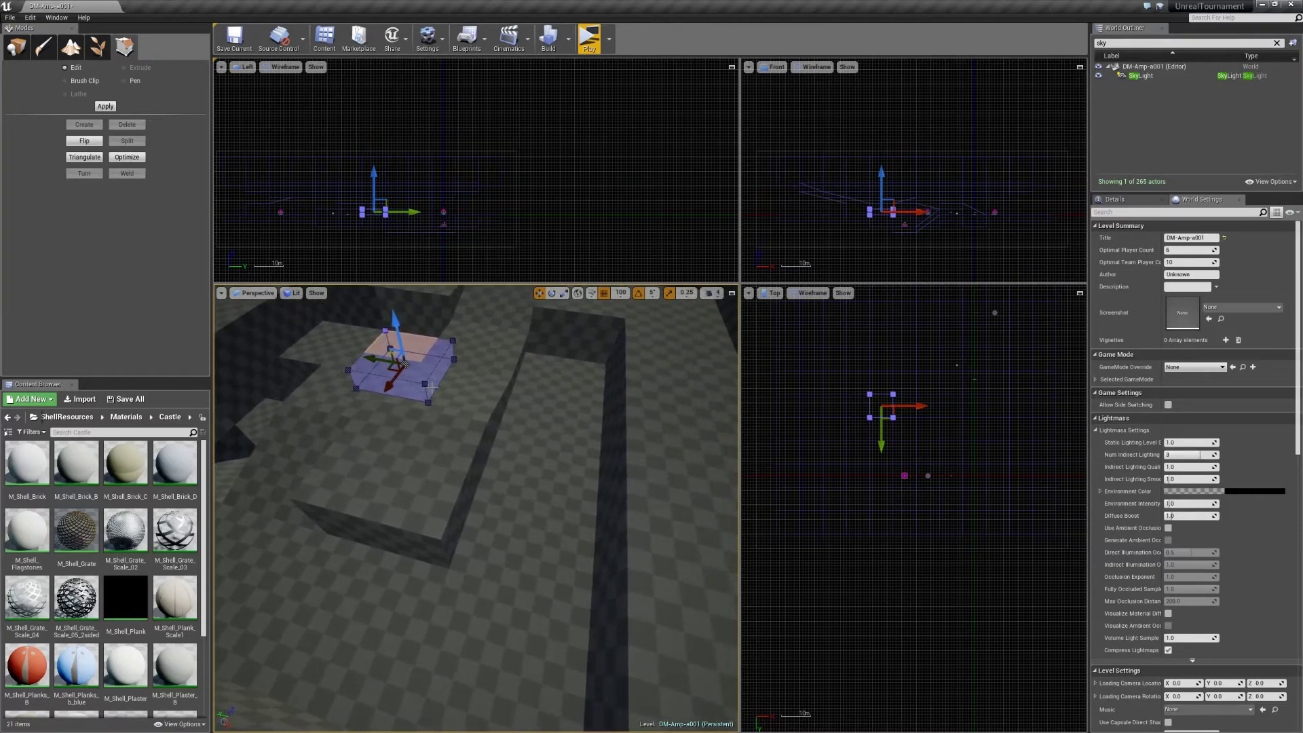
Slope the two separated floor brushes toward each other by lowering the vertices on their facing sides.
{"action": "left_click", "coordinate": [533, 367]}
{"action": "left_click", "coordinate": [389, 353], "text": "ctrl"}
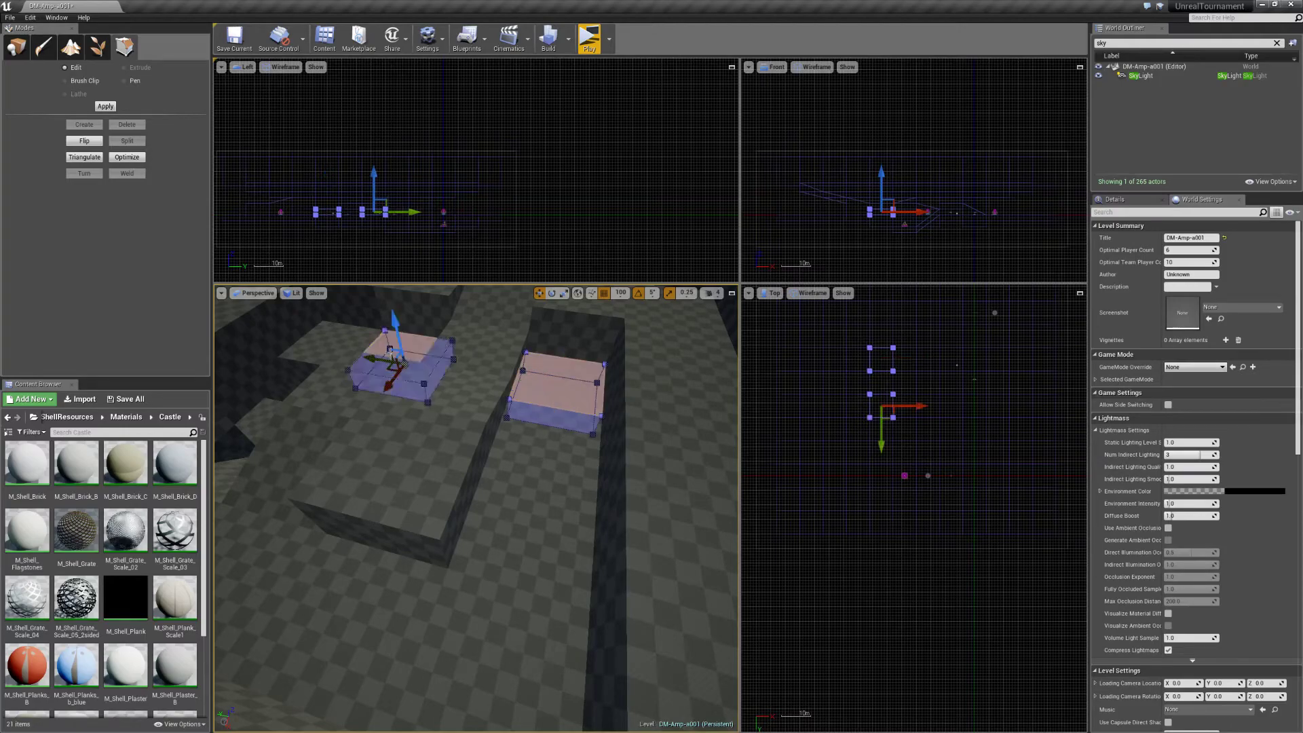
{"action": "mouse_move", "coordinate": [327, 188]}
{"action": "left_mouse_down"}
{"action": "mouse_move", "coordinate": [381, 236]}
{"action": "mouse_move", "coordinate": [370, 230]}
{"action": "left_mouse_up"}
{"action": "left_click_drag", "start_coordinate": [364, 184], "coordinate": [369, 196]}
{"action": "right_click_drag", "start_coordinate": [421, 435], "coordinate": [662, 370]}
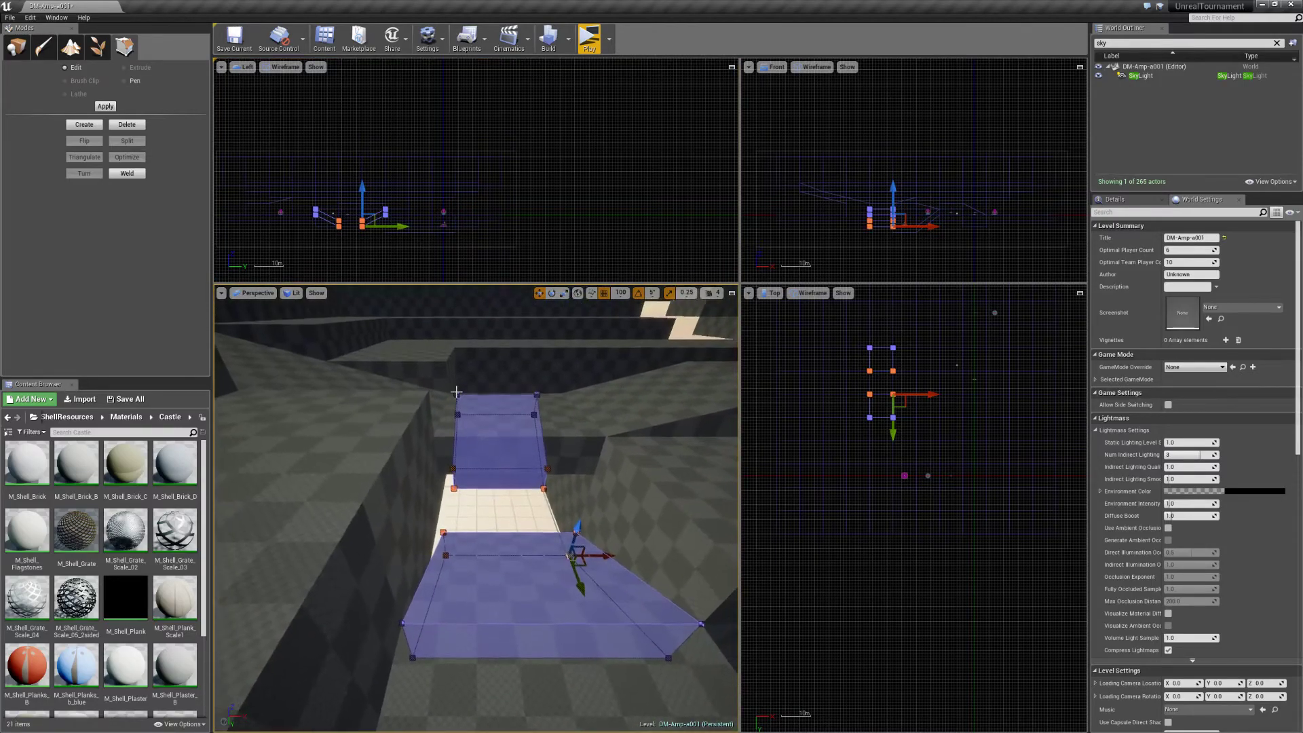
Place a duplicate box brush in the floor gap between the two sloped brushes.
{"action": "left_click", "coordinate": [509, 415]}
{"action": "left_click_drag", "start_coordinate": [509, 392], "coordinate": [506, 477], "text": "alt"}
{"action": "mouse_move", "coordinate": [507, 477]}
{"action": "right_mouse_down"}
{"action": "mouse_move", "coordinate": [415, 472]}
{"action": "mouse_move", "coordinate": [407, 448]}
{"action": "right_mouse_up"}
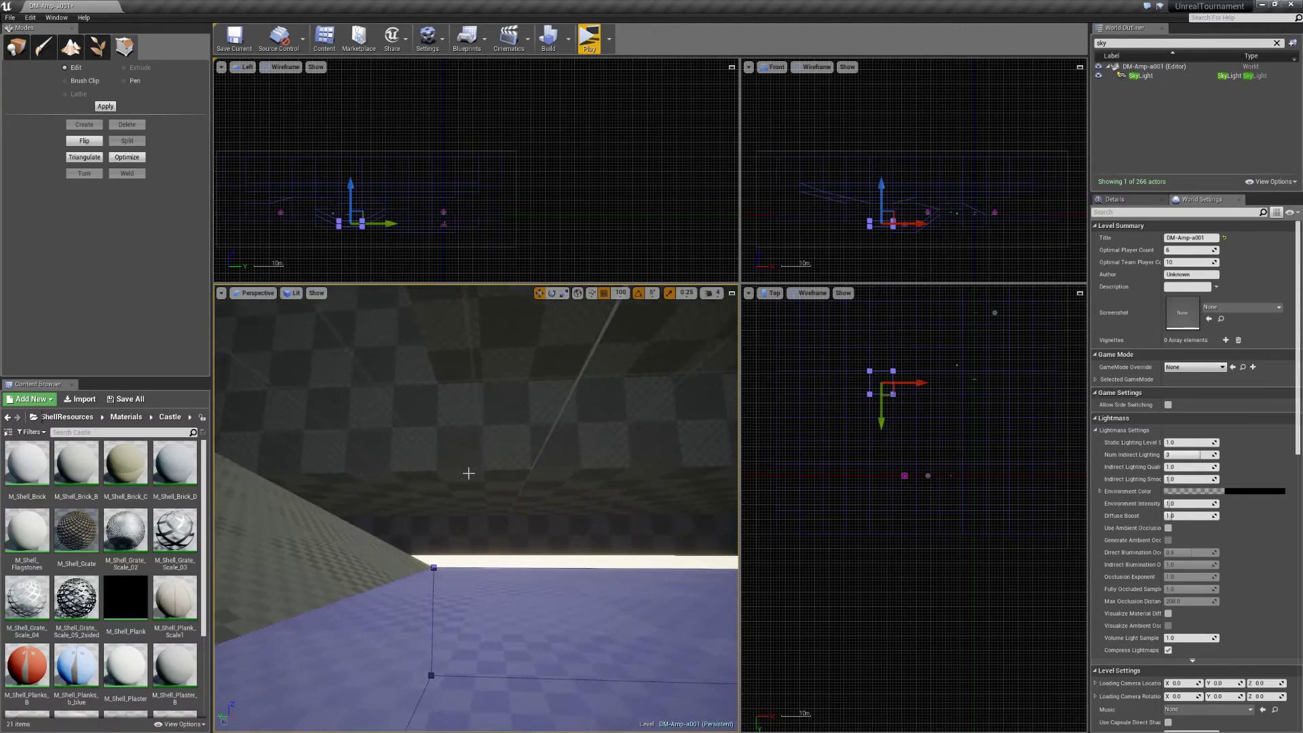
Select the two box brushes bordering the lowered passage and marquee-select their vertices in the side view.
{"action": "left_click", "coordinate": [408, 448]}
{"action": "left_click", "coordinate": [586, 469], "text": "ctrl"}
{"action": "right_click_drag", "start_coordinate": [588, 471], "coordinate": [555, 488]}
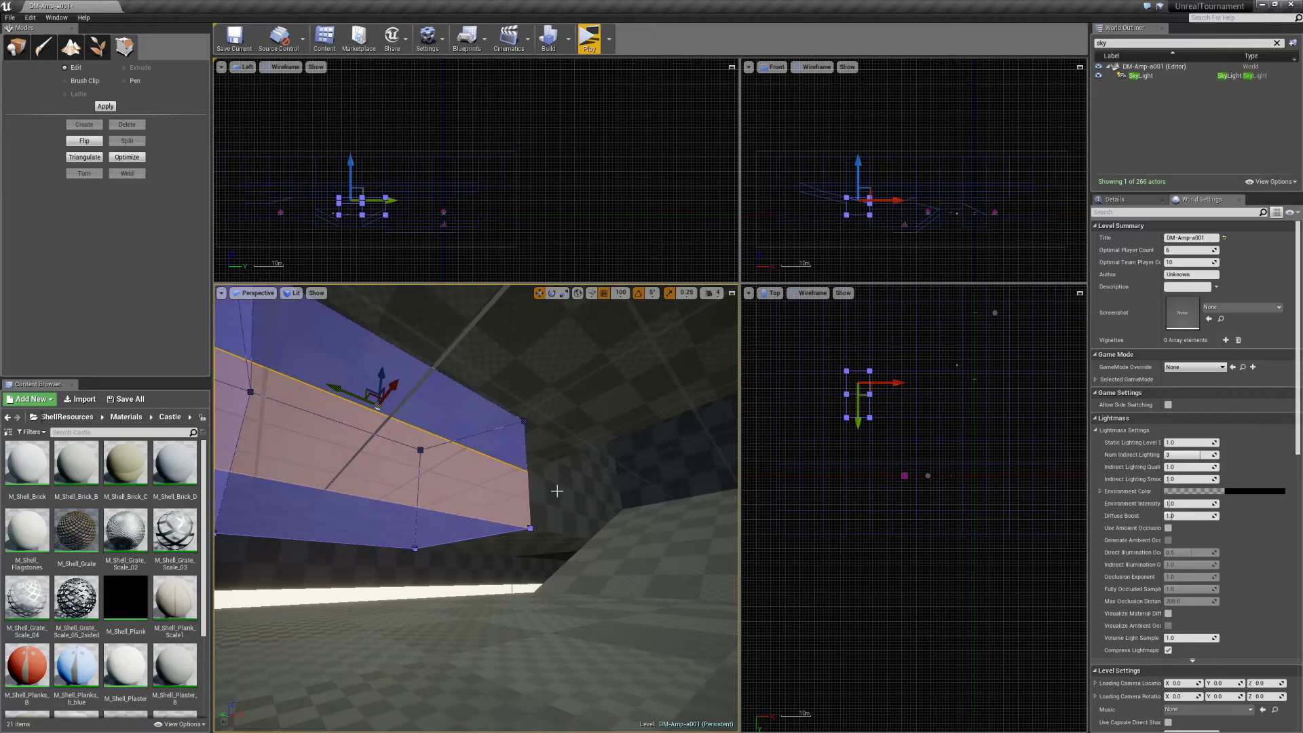
{"action": "left_click", "coordinate": [555, 489], "text": "ctrl"}
{"action": "mouse_move", "coordinate": [424, 232]}
{"action": "left_mouse_down"}
{"action": "mouse_move", "coordinate": [310, 208]}
{"action": "mouse_move", "coordinate": [316, 186]}
{"action": "left_mouse_up"}
Playtest from the lowered passage, run through it and up its slope, and end the session.
{"action": "mouse_move", "coordinate": [380, 435]}
{"action": "right_mouse_down"}
{"action": "mouse_move", "coordinate": [380, 464]}
{"action": "mouse_move", "coordinate": [424, 461]}
{"action": "mouse_move", "coordinate": [424, 509]}
{"action": "right_mouse_up"}
{"action": "right_click_drag", "start_coordinate": [514, 545], "coordinate": [508, 557]}
{"action": "right_click", "coordinate": [476, 615]}
{"action": "mouse_move", "coordinate": [517, 601]}
{"action": "left_click", "coordinate": [638, 585]}
{"action": "right_click", "coordinate": [502, 570]}
{"action": "left_click", "coordinate": [532, 560]}
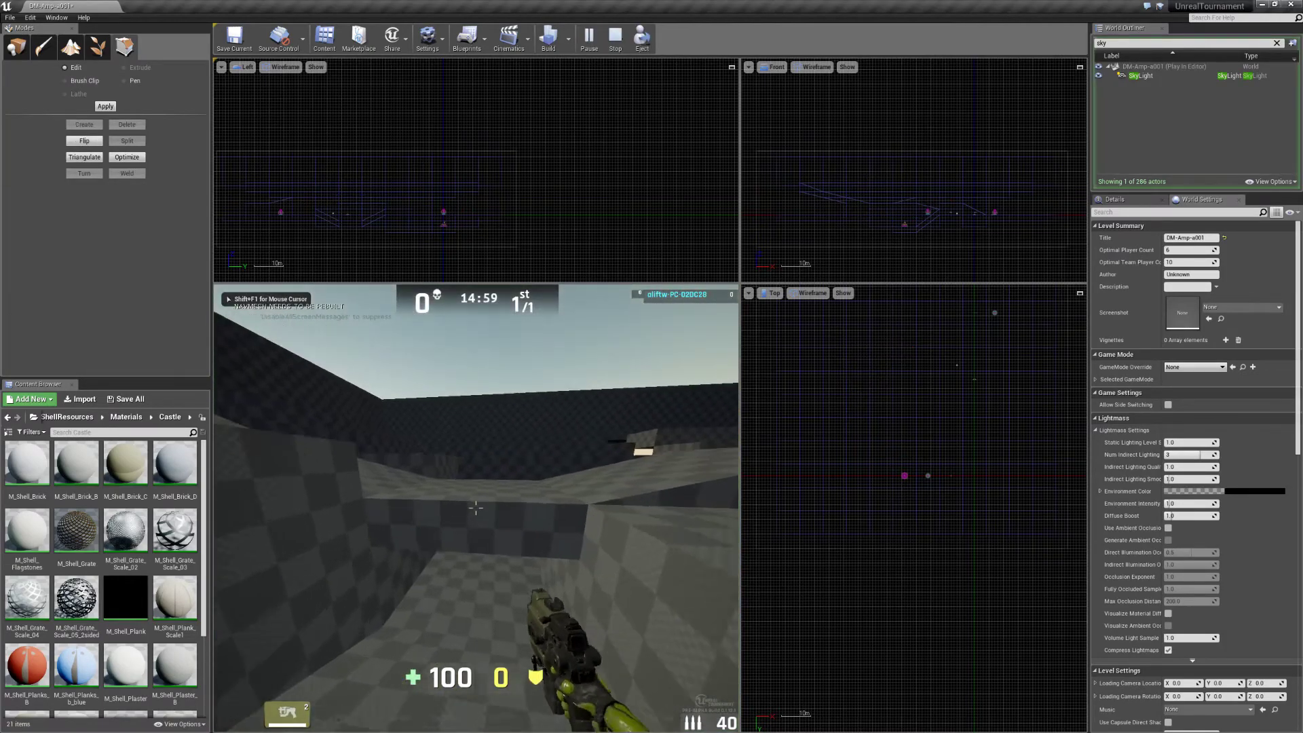
{"action": "key", "text": "w"}
{"action": "key", "text": "w"}
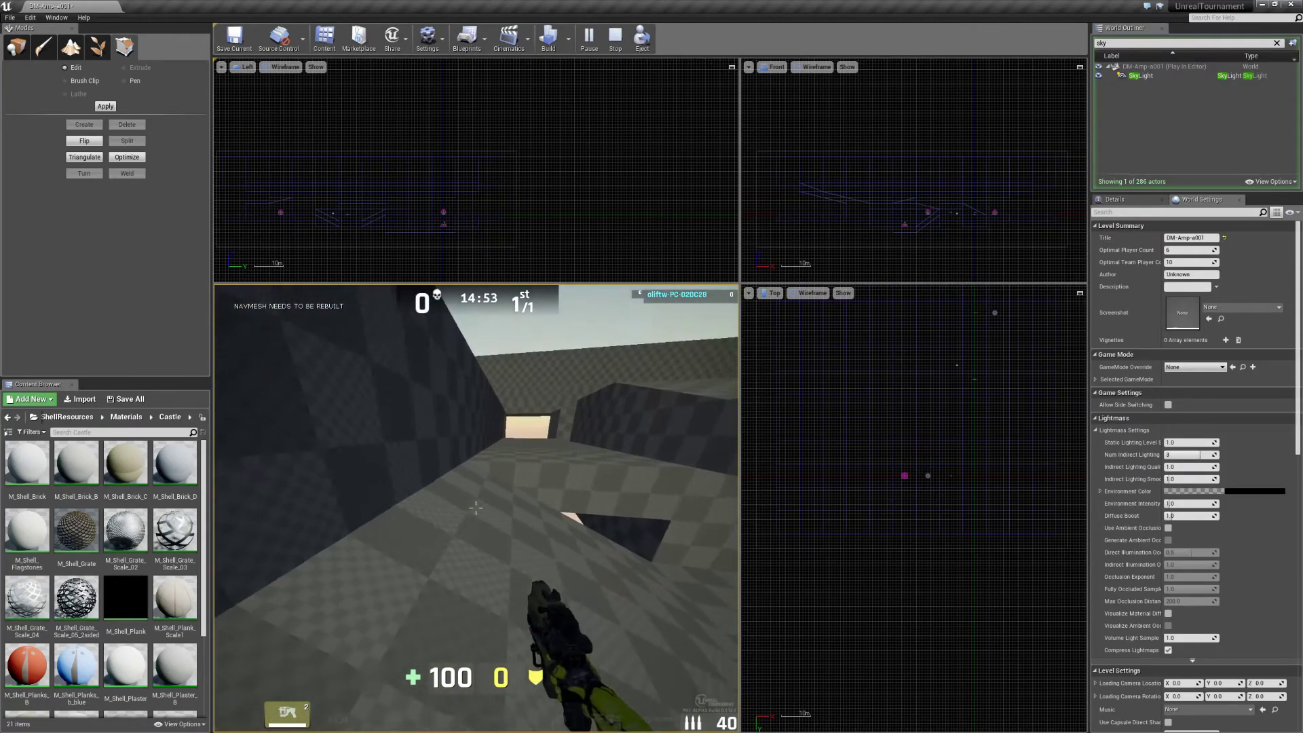
{"action": "key", "text": "Escape"}
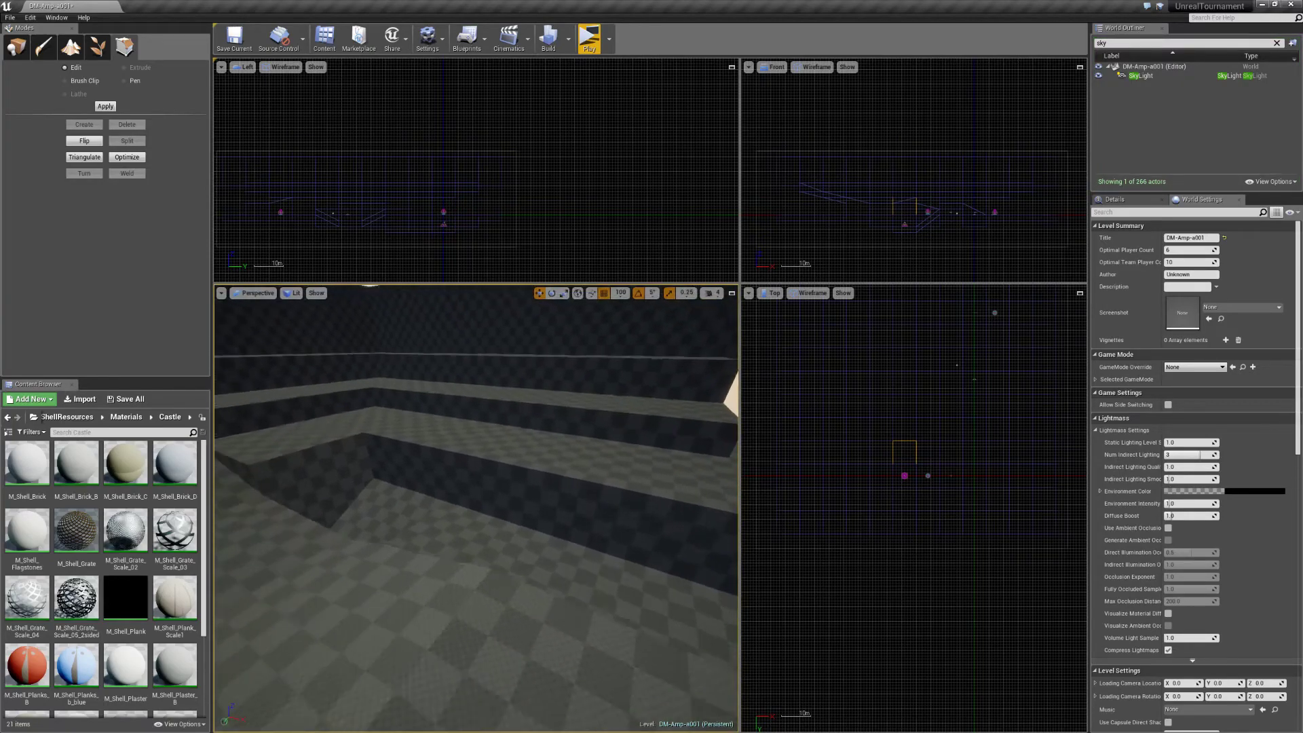
Lower the mid-height vertices of four adjacent box brushes on the stepped terrace, adjusting them back up in small increments.
{"action": "left_click", "coordinate": [431, 540]}
{"action": "left_click", "coordinate": [489, 544], "text": "ctrl"}
{"action": "left_click_drag", "start_coordinate": [475, 508], "coordinate": [556, 468], "text": "alt"}
{"action": "right_click_drag", "start_coordinate": [456, 477], "coordinate": [516, 479]}
{"action": "left_click", "coordinate": [442, 493], "text": "ctrl"}
{"action": "left_click_drag", "start_coordinate": [440, 489], "coordinate": [513, 498], "text": "alt"}
{"action": "scroll", "coordinate": [349, 212], "scroll_direction": "up", "scroll_amount": 2}
{"action": "right_click_drag", "start_coordinate": [358, 209], "coordinate": [506, 227]}
{"action": "scroll", "coordinate": [506, 221], "scroll_direction": "up", "scroll_amount": 3}
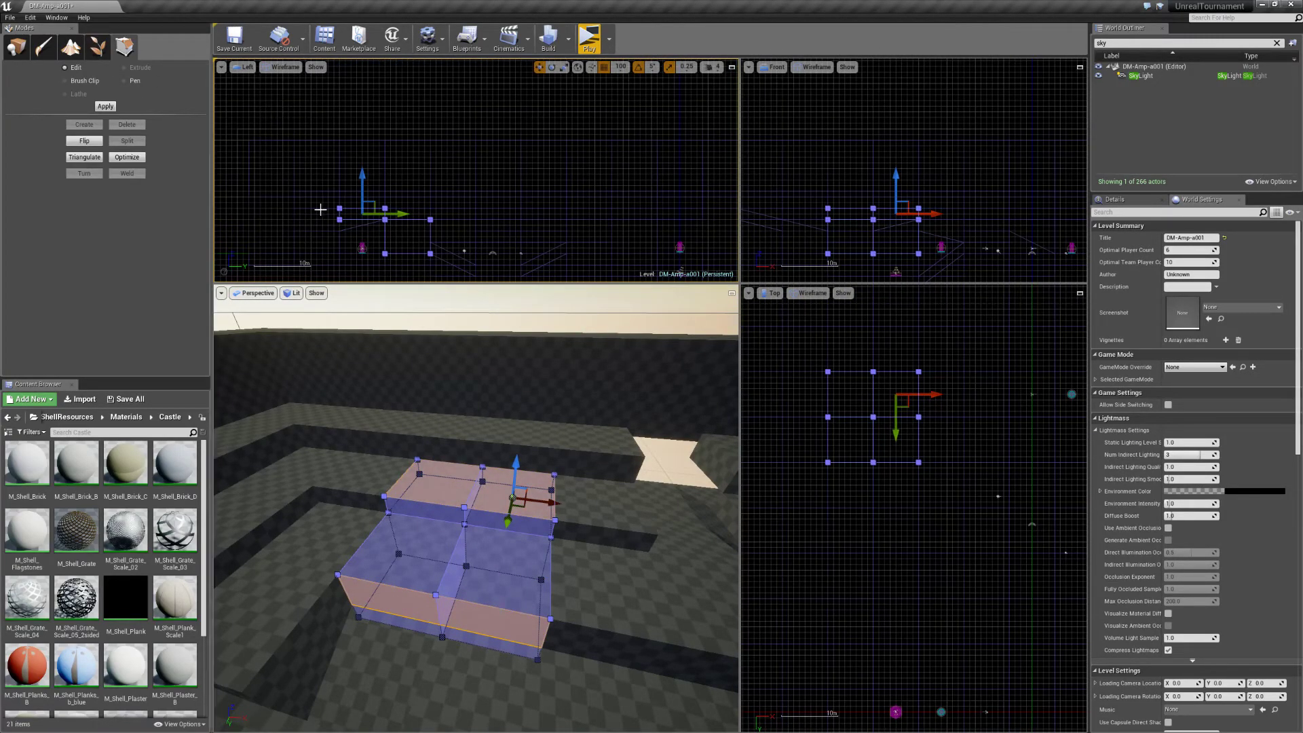
{"action": "left_click_drag", "start_coordinate": [327, 215], "coordinate": [456, 241]}
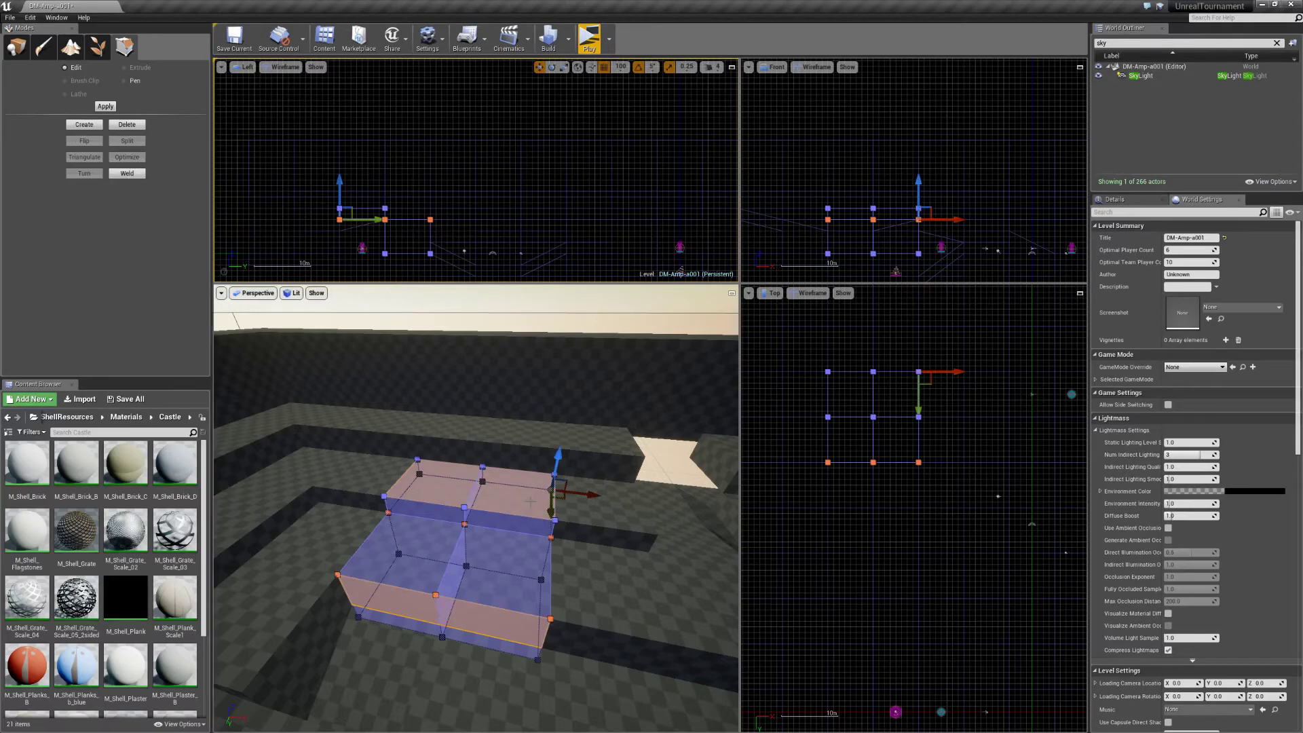
{"action": "left_click_drag", "start_coordinate": [341, 188], "coordinate": [344, 206]}
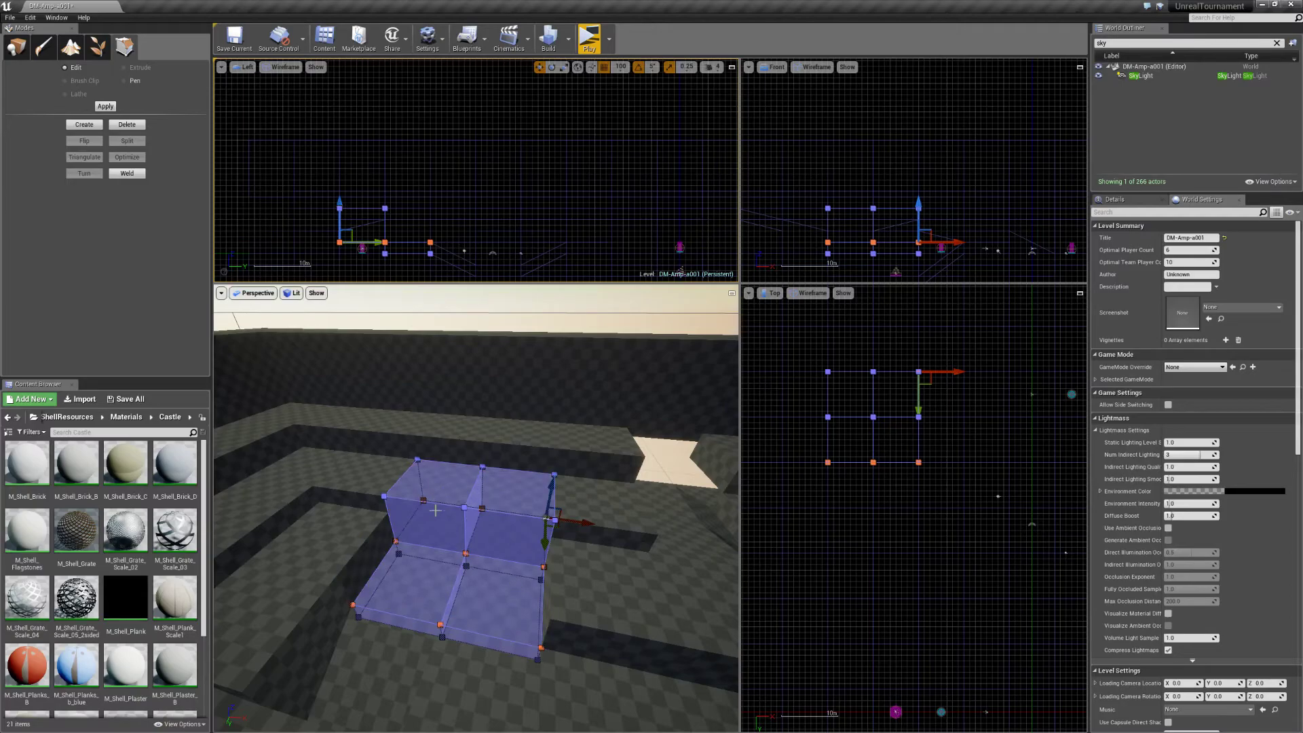
{"action": "left_click_drag", "start_coordinate": [336, 197], "coordinate": [337, 192]}
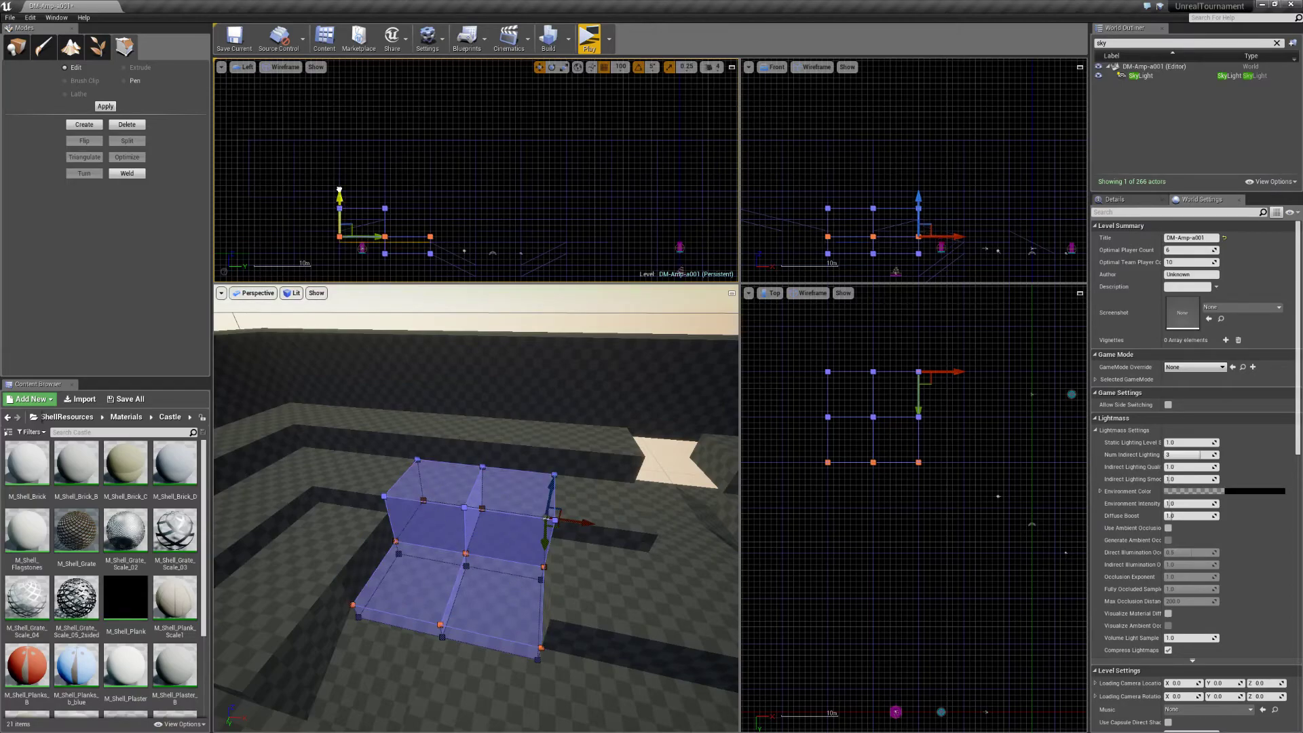
{"action": "left_click_drag", "start_coordinate": [555, 508], "coordinate": [558, 485]}
Playtest from beside the lowered terrace brushes, run and jump through the passages around the arena, and end the session.
{"action": "mouse_move", "coordinate": [573, 570]}
{"action": "right_mouse_down"}
{"action": "mouse_move", "coordinate": [577, 611]}
{"action": "mouse_move", "coordinate": [448, 642]}
{"action": "right_mouse_up"}
{"action": "right_click", "coordinate": [466, 572]}
{"action": "left_click", "coordinate": [496, 544]}
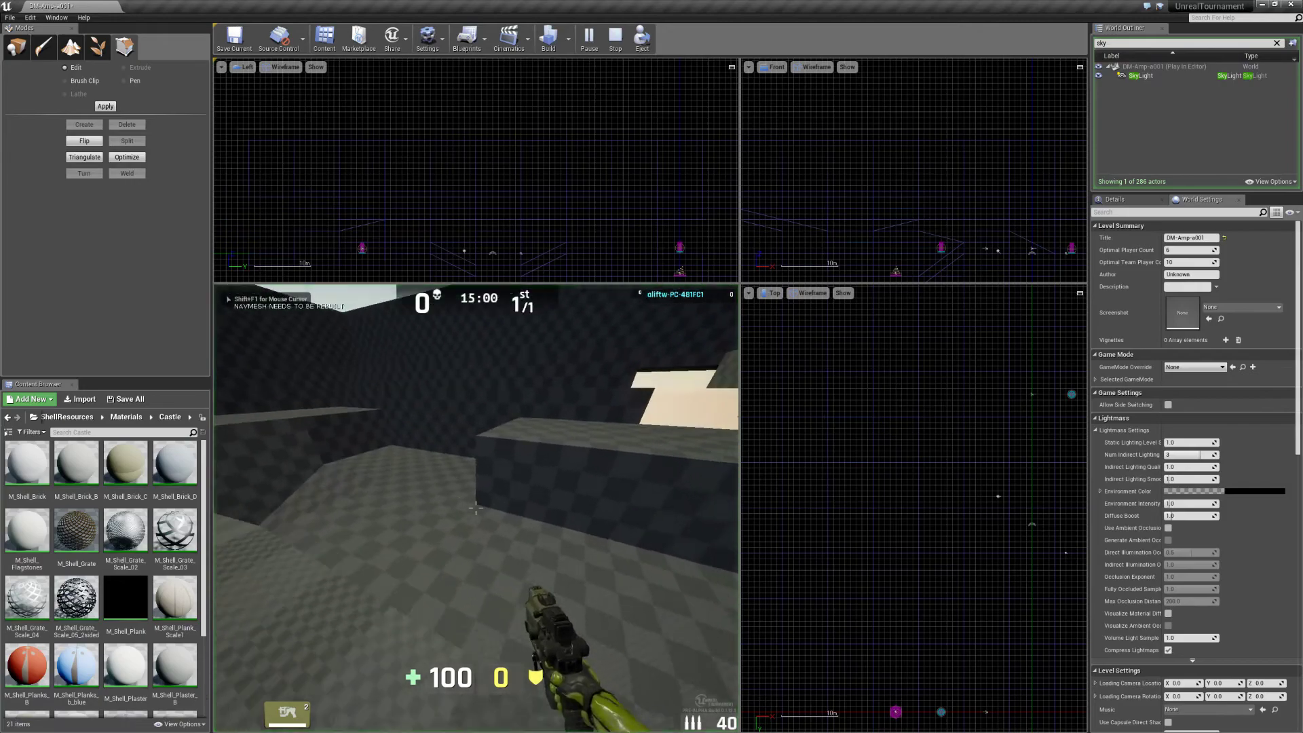
{"action": "key", "text": "w"}
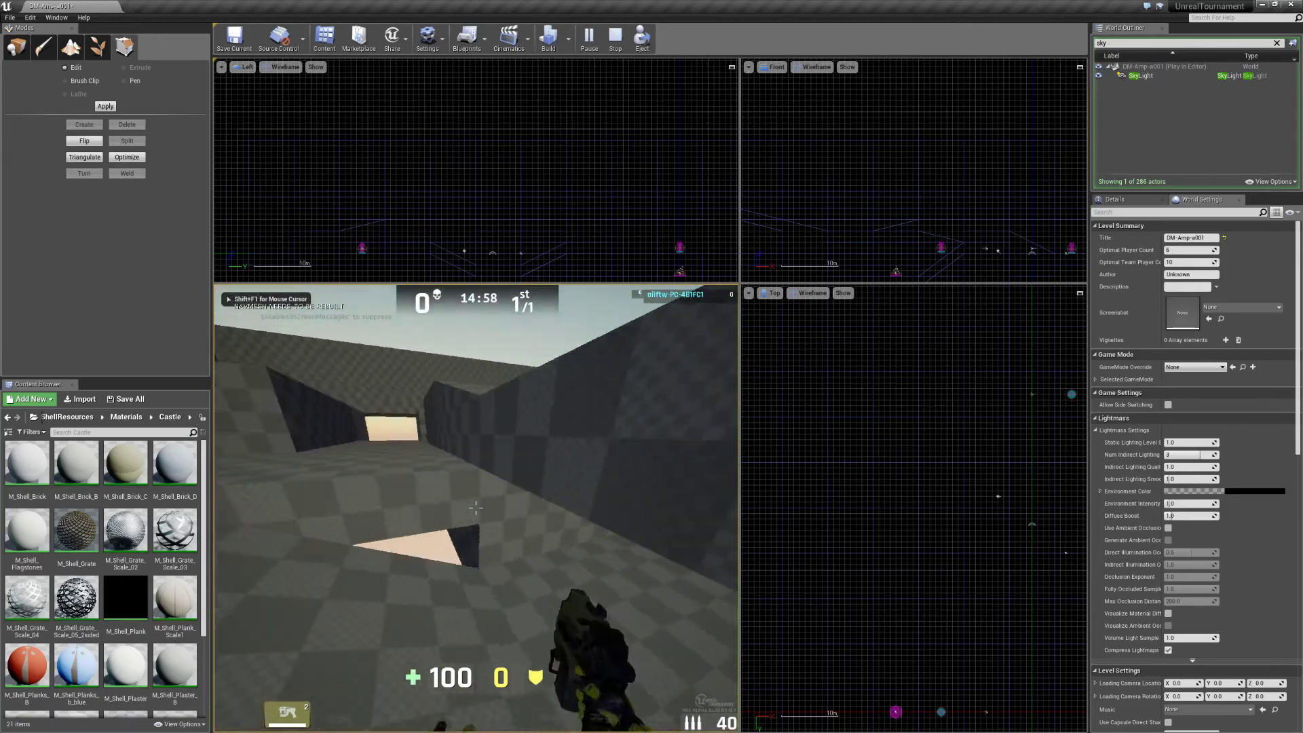
{"action": "key", "text": "w"}
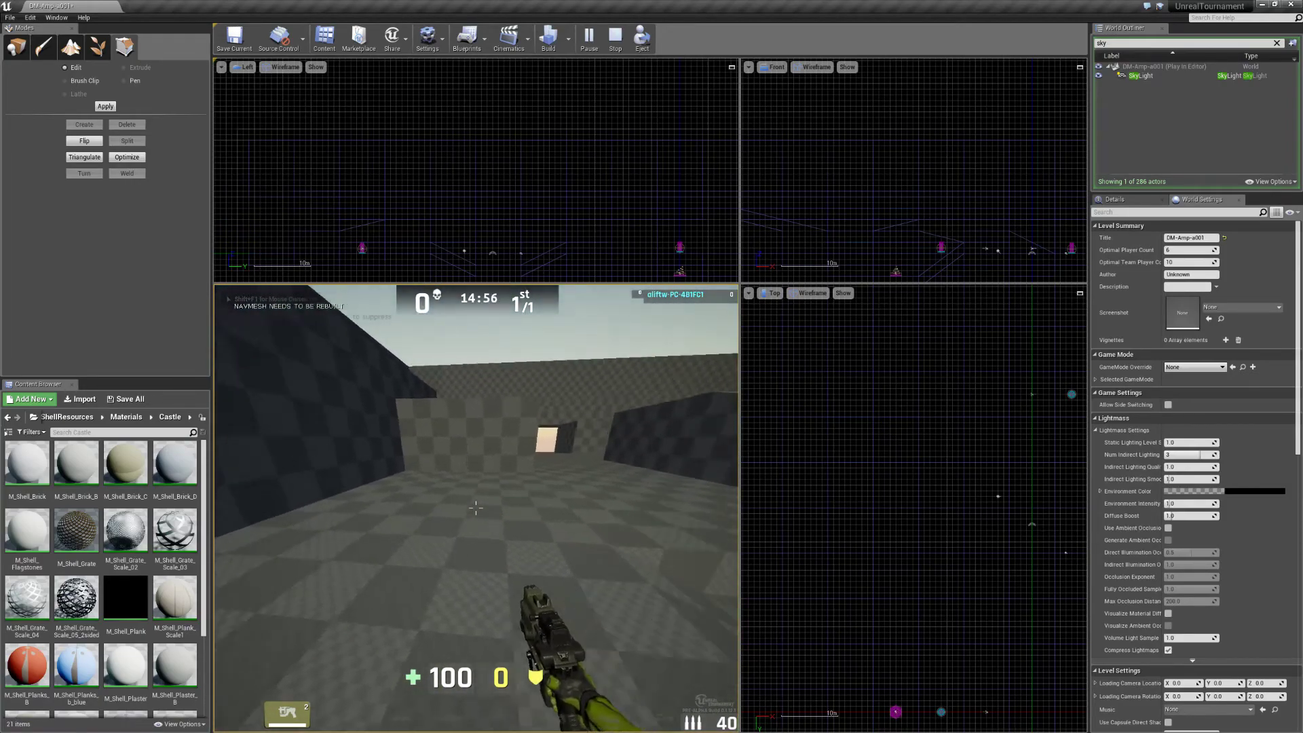
{"action": "key", "text": "w"}
{"action": "key", "text": "space"}
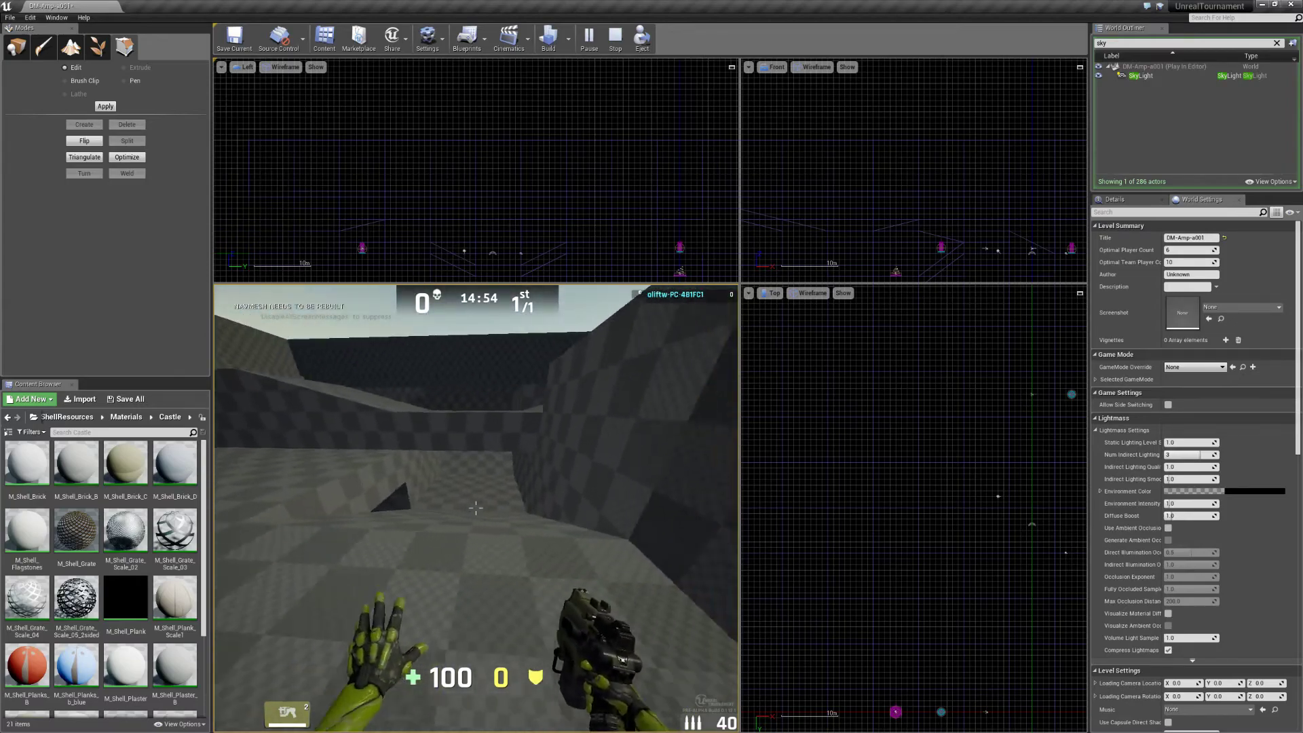
{"action": "key", "text": "w"}
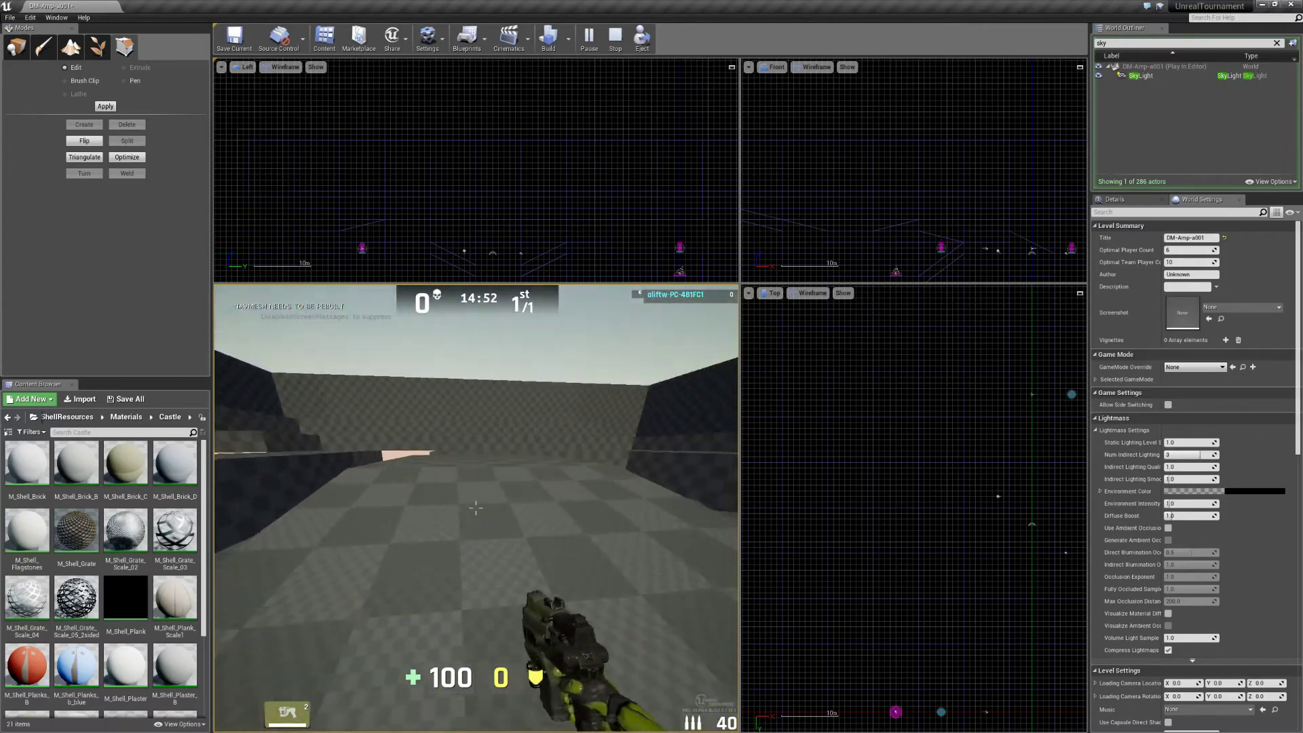
{"action": "key", "text": "w"}
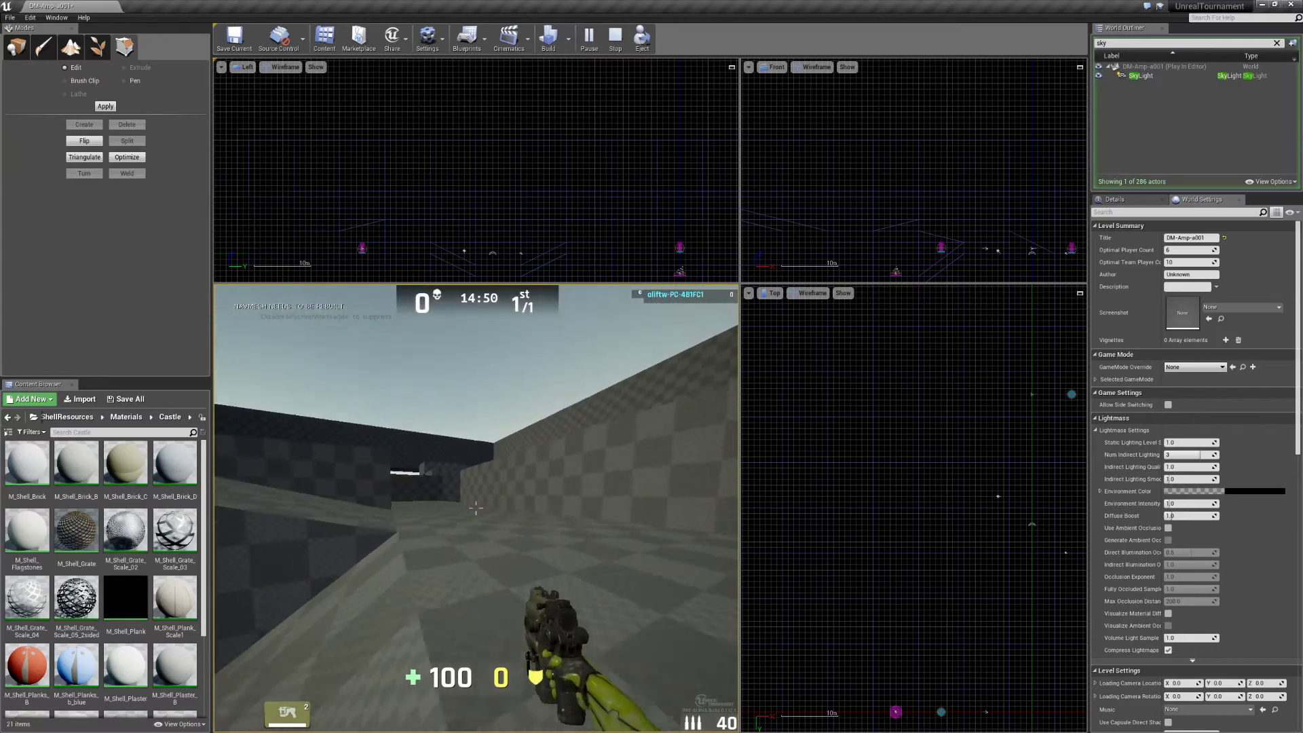
{"action": "key", "text": "w"}
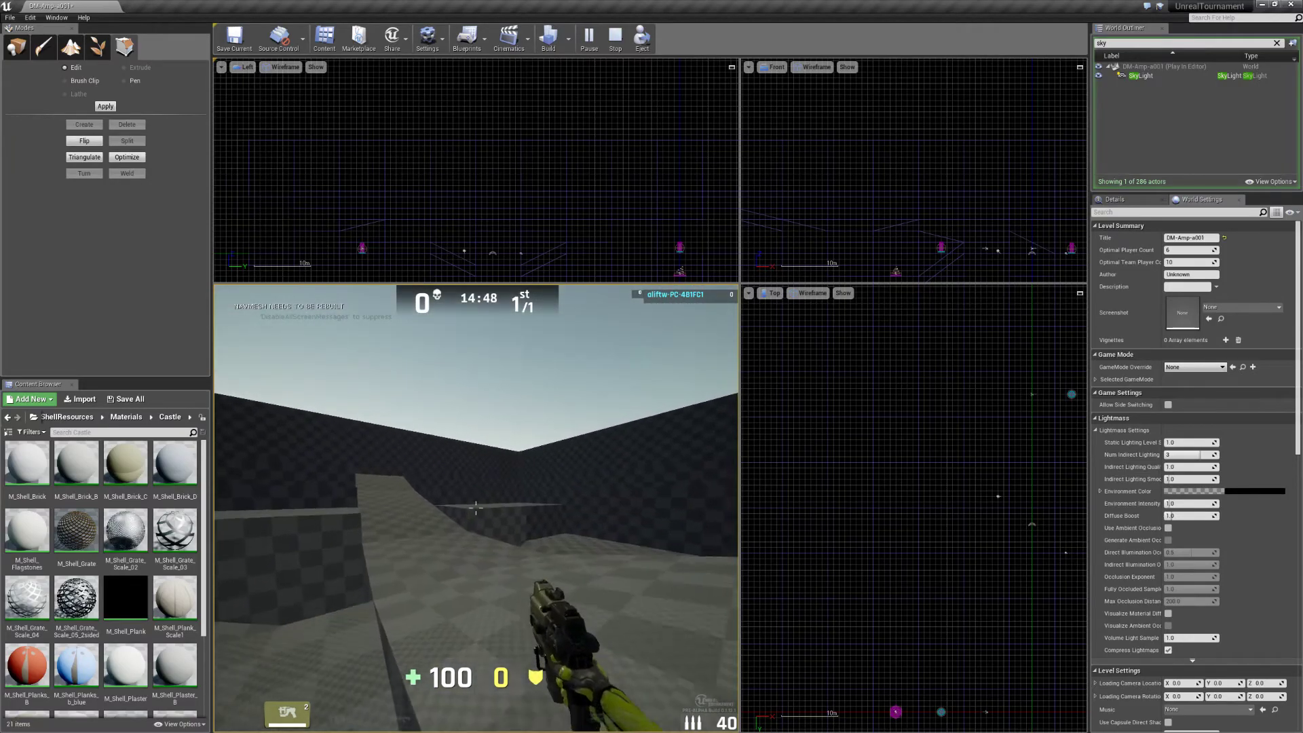
{"action": "key", "text": "Escape"}
{"action": "key", "text": "Escape"}
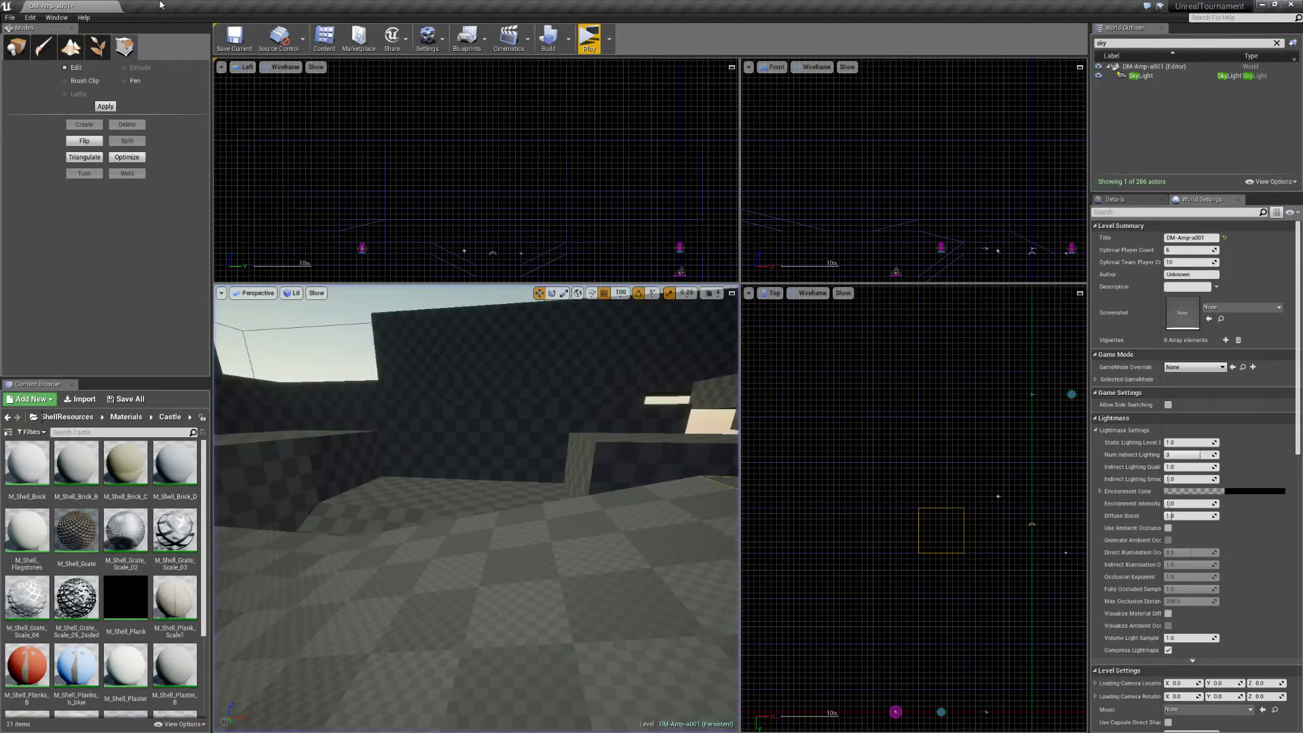
Search the editor preferences for "update" to check the automatic navigation update option, and close the preferences.
{"action": "left_click", "coordinate": [10, 17]}
{"action": "mouse_move", "coordinate": [21, 213]}
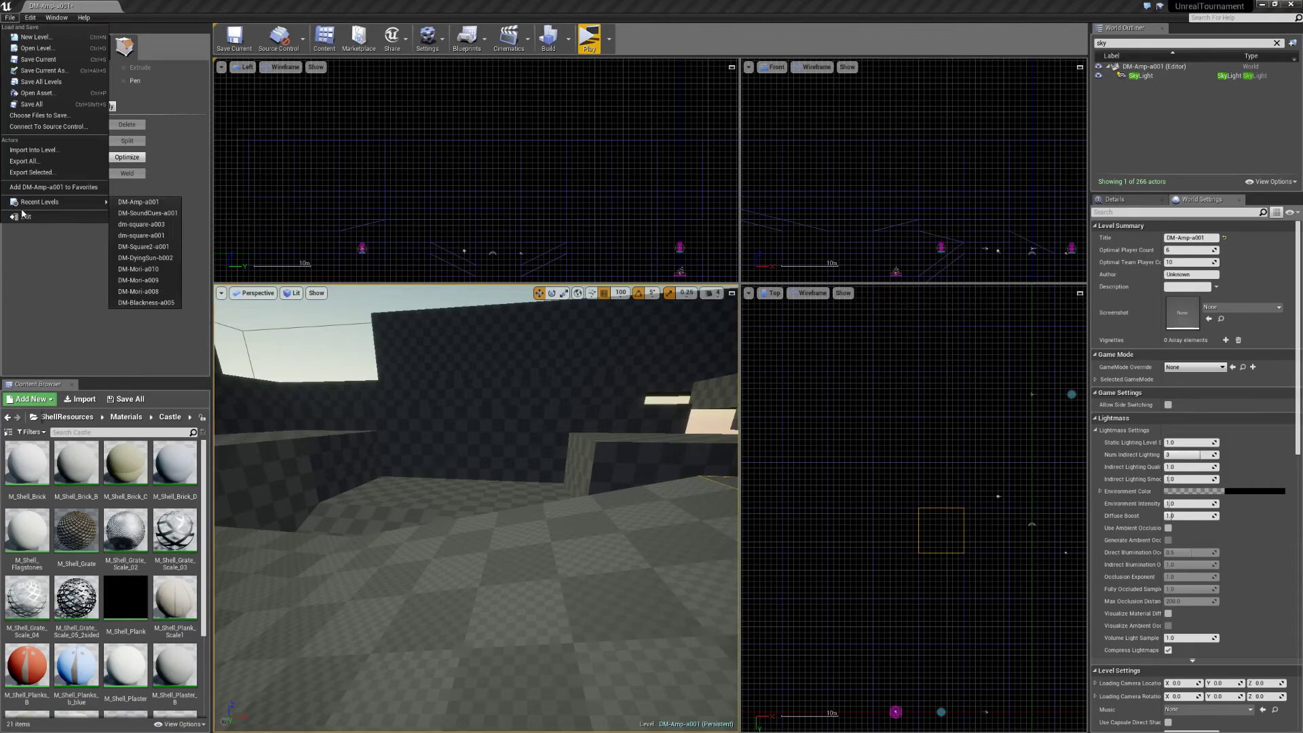
{"action": "mouse_move", "coordinate": [43, 12]}
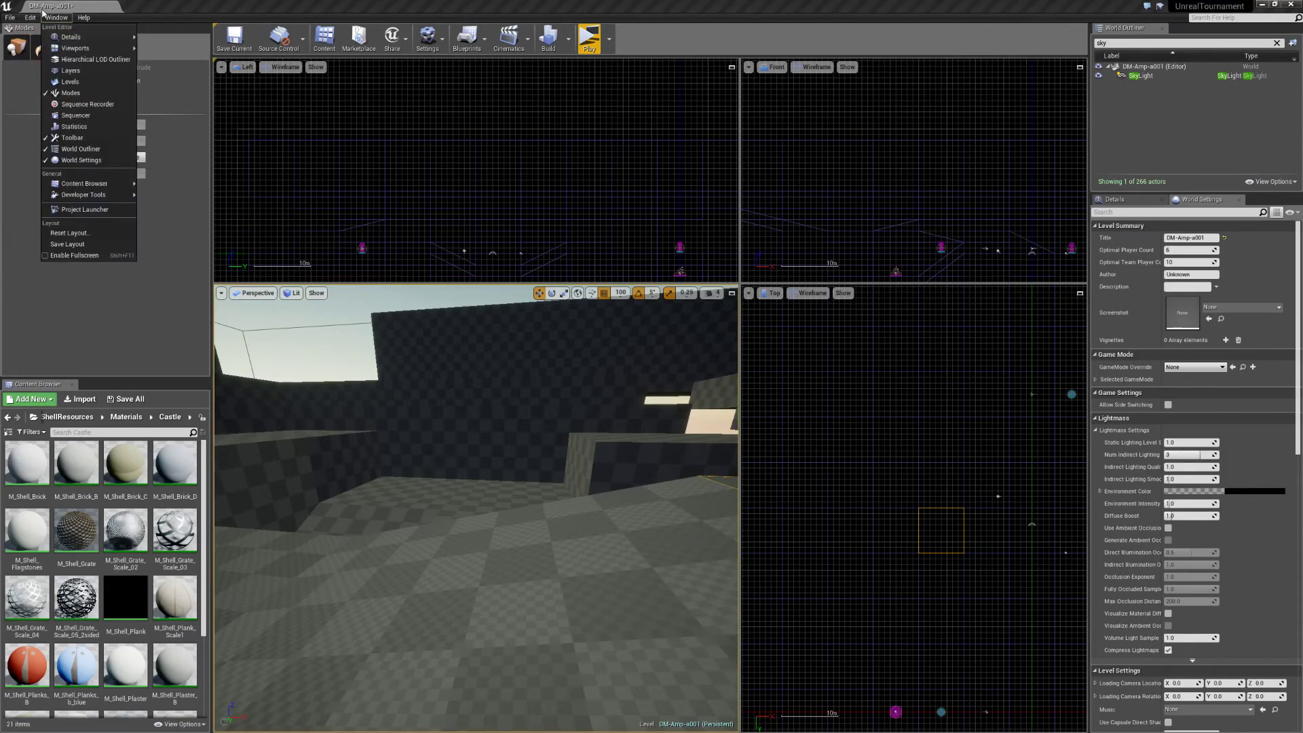
{"action": "left_click", "coordinate": [104, 149]}
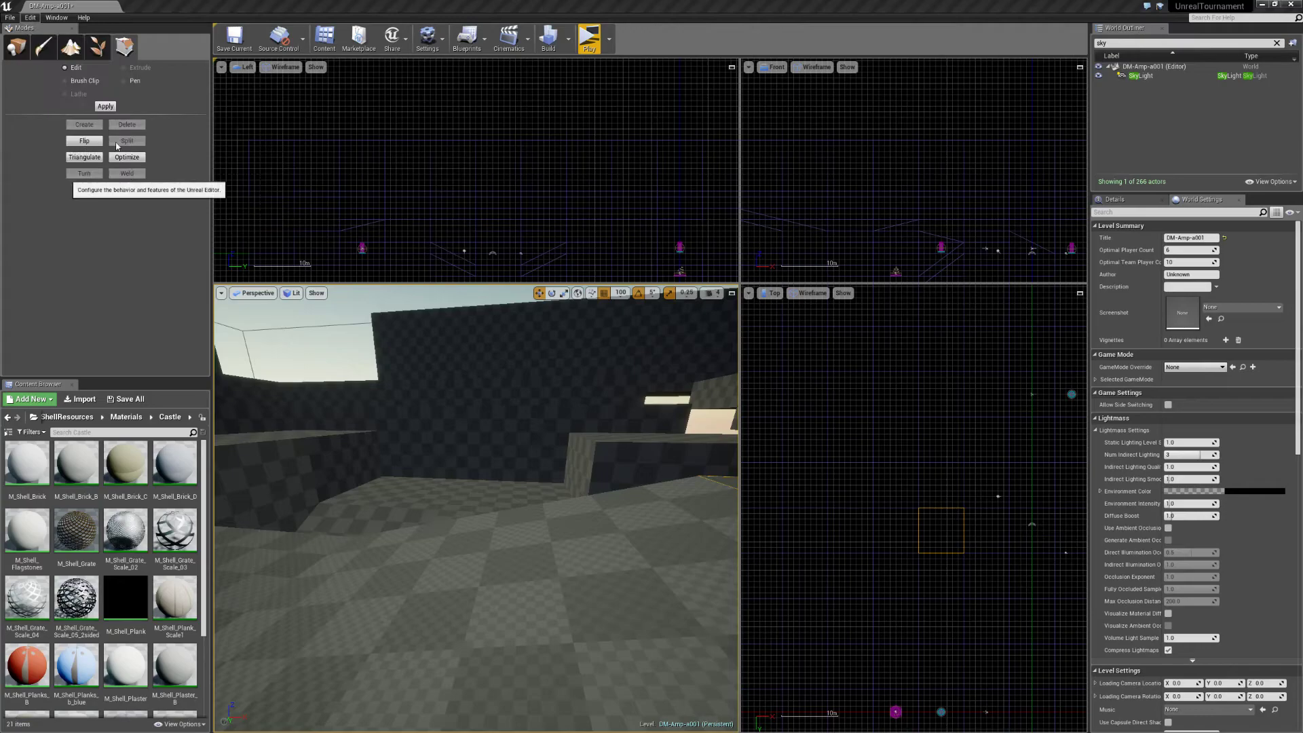
{"action": "left_click", "coordinate": [358, 124]}
{"action": "type", "text": "update"}
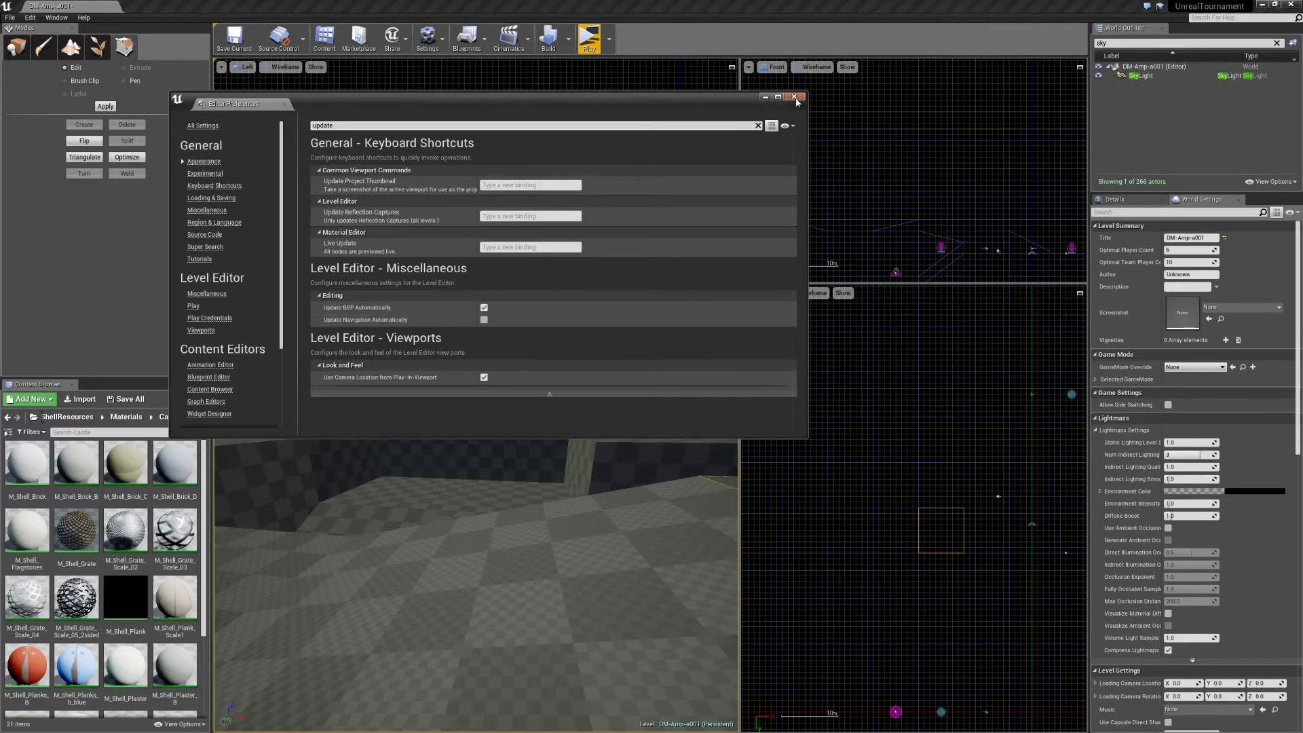
{"action": "left_click", "coordinate": [794, 97]}
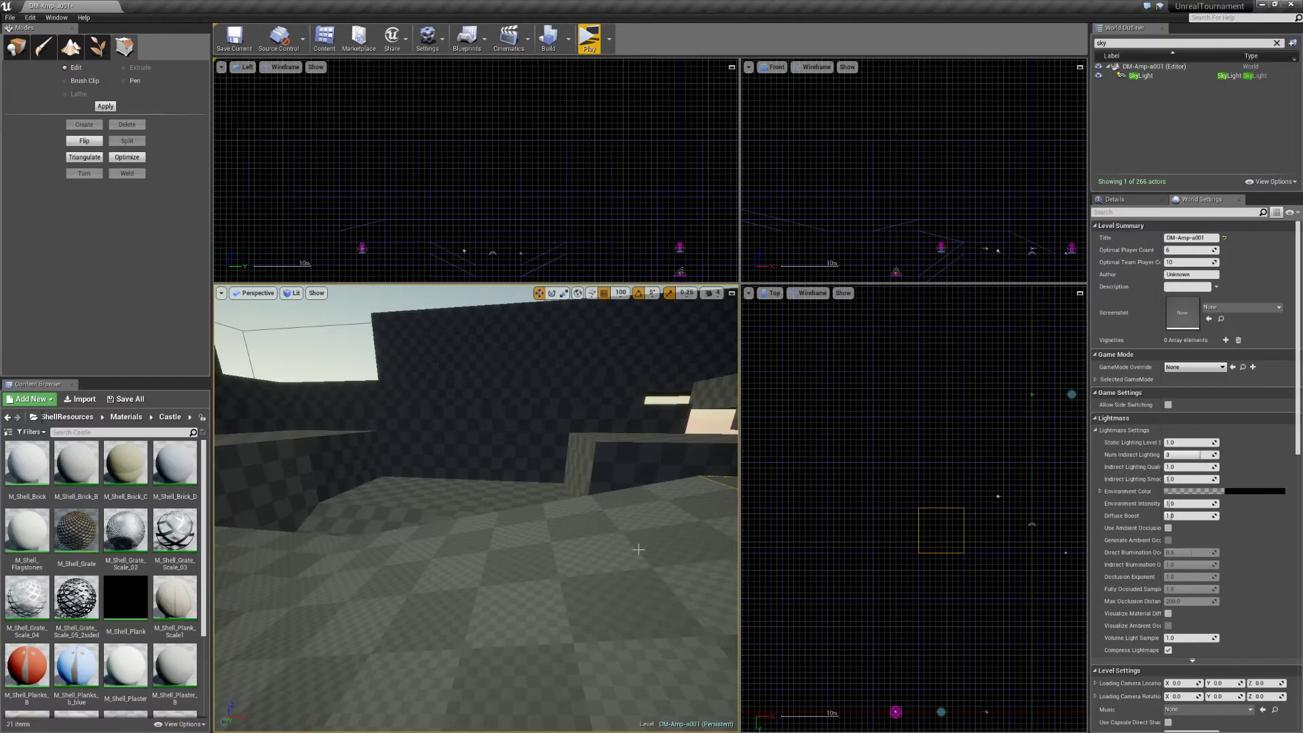
Extend the box brush bordering the open triangular floor gap downward by lowering its bottom vertices.
{"action": "right_click_drag", "start_coordinate": [475, 509], "coordinate": [645, 509]}
{"action": "right_click_drag", "start_coordinate": [532, 602], "coordinate": [532, 602]}
{"action": "left_click", "coordinate": [469, 445]}
{"action": "right_click_drag", "start_coordinate": [468, 445], "coordinate": [468, 444]}
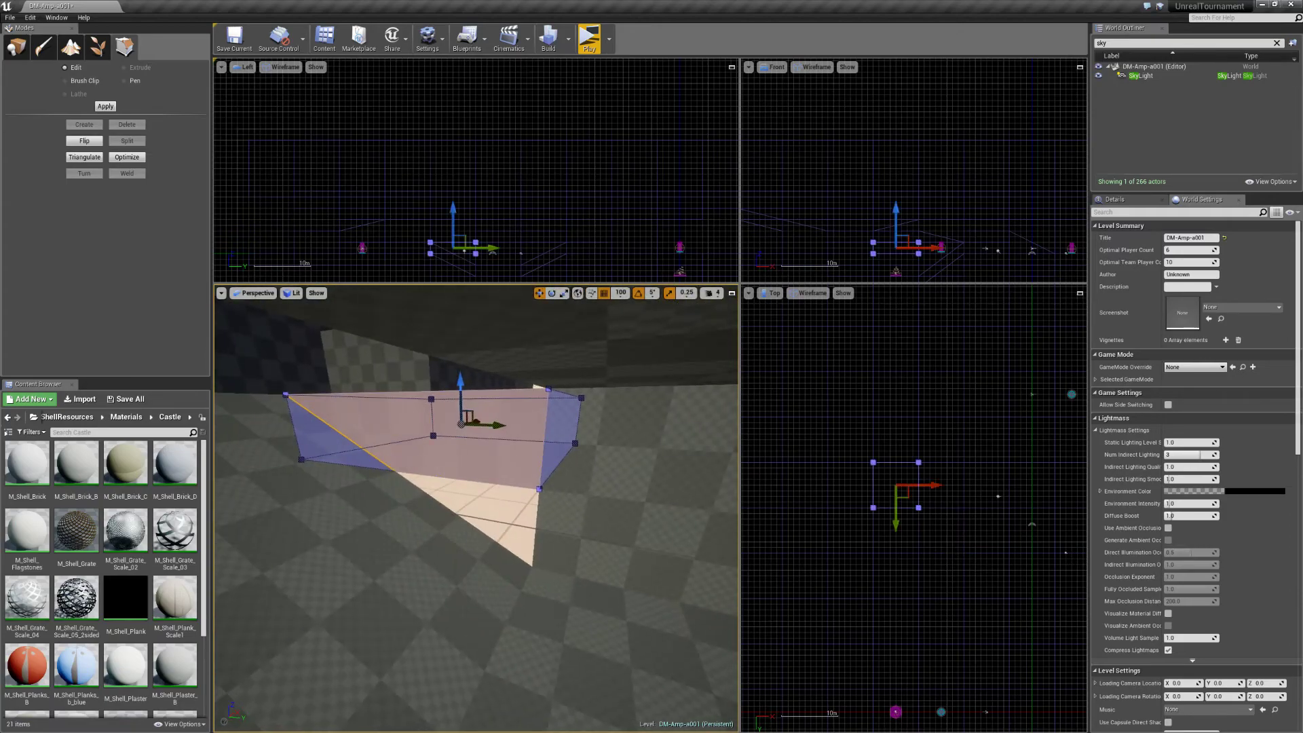
{"action": "right_click_drag", "start_coordinate": [509, 217], "coordinate": [538, 190]}
{"action": "mouse_move", "coordinate": [536, 186]}
{"action": "left_mouse_down"}
{"action": "mouse_move", "coordinate": [429, 174]}
{"action": "mouse_move", "coordinate": [443, 166]}
{"action": "left_mouse_up"}
{"action": "right_click_drag", "start_coordinate": [565, 628], "coordinate": [564, 628]}
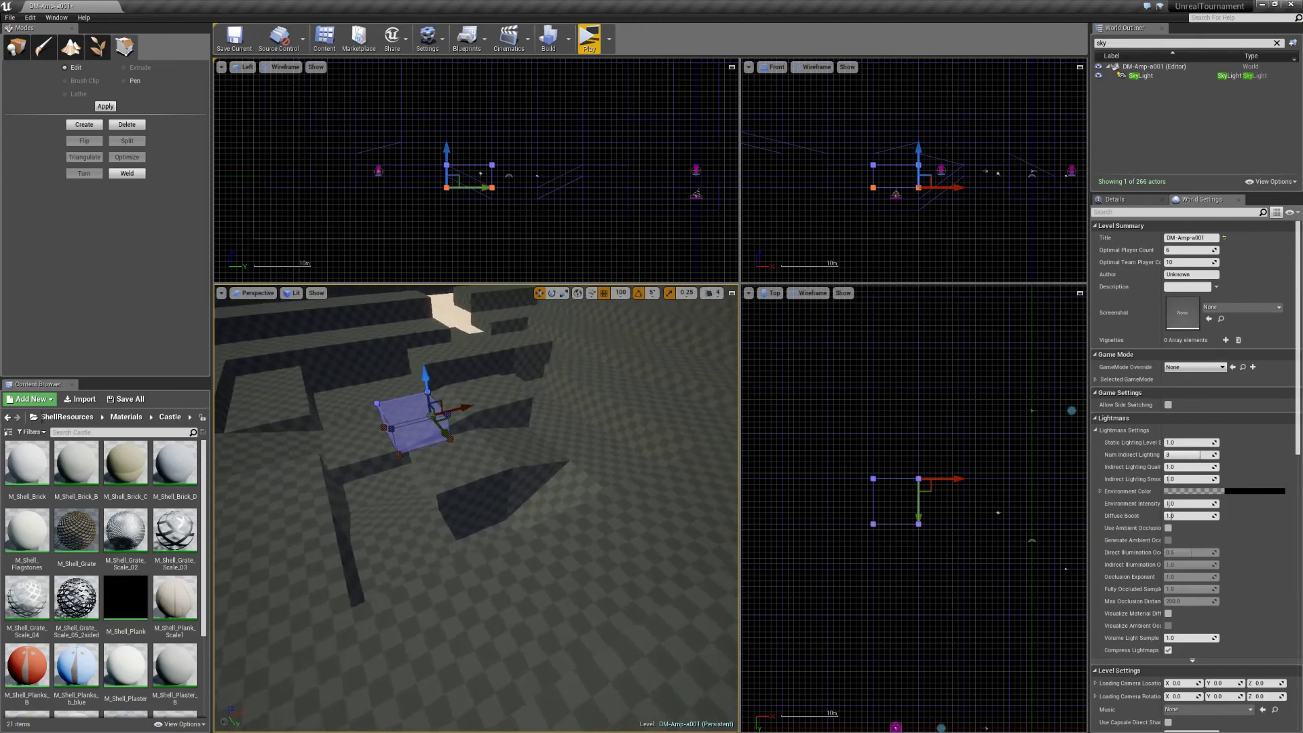
Find the shell brick materials in the content browser and apply M_Shell_Brick_D to all surfaces of the level.
{"action": "right_click_drag", "start_coordinate": [476, 509], "coordinate": [544, 483]}
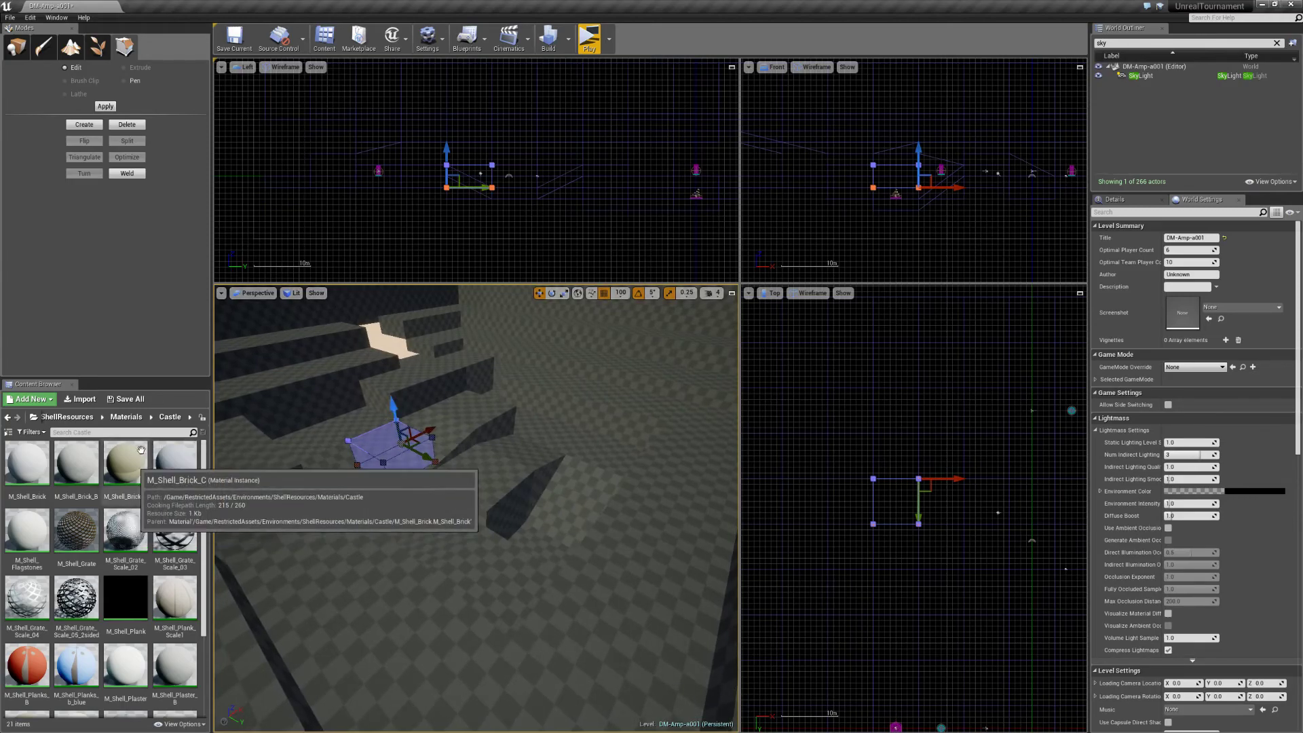
{"action": "left_click", "coordinate": [77, 431]}
{"action": "type", "text": "s"}
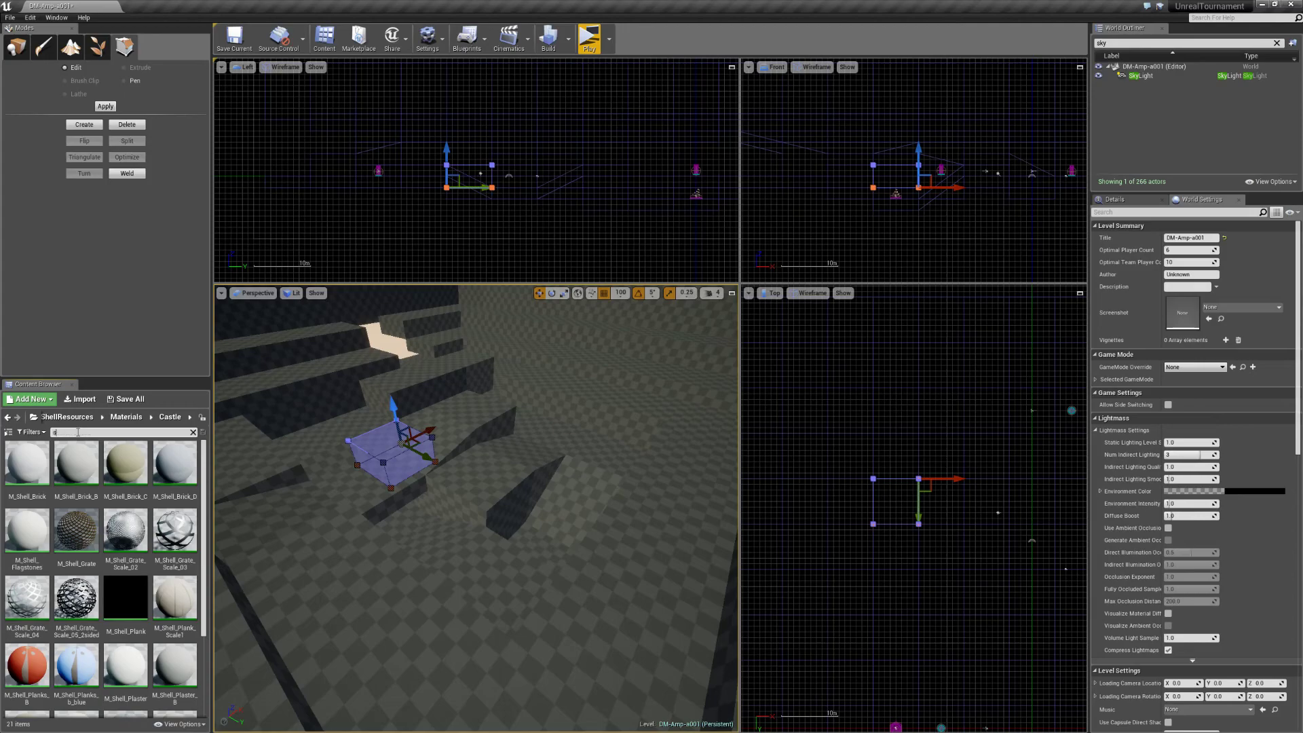
{"action": "type", "text": "hell brick"}
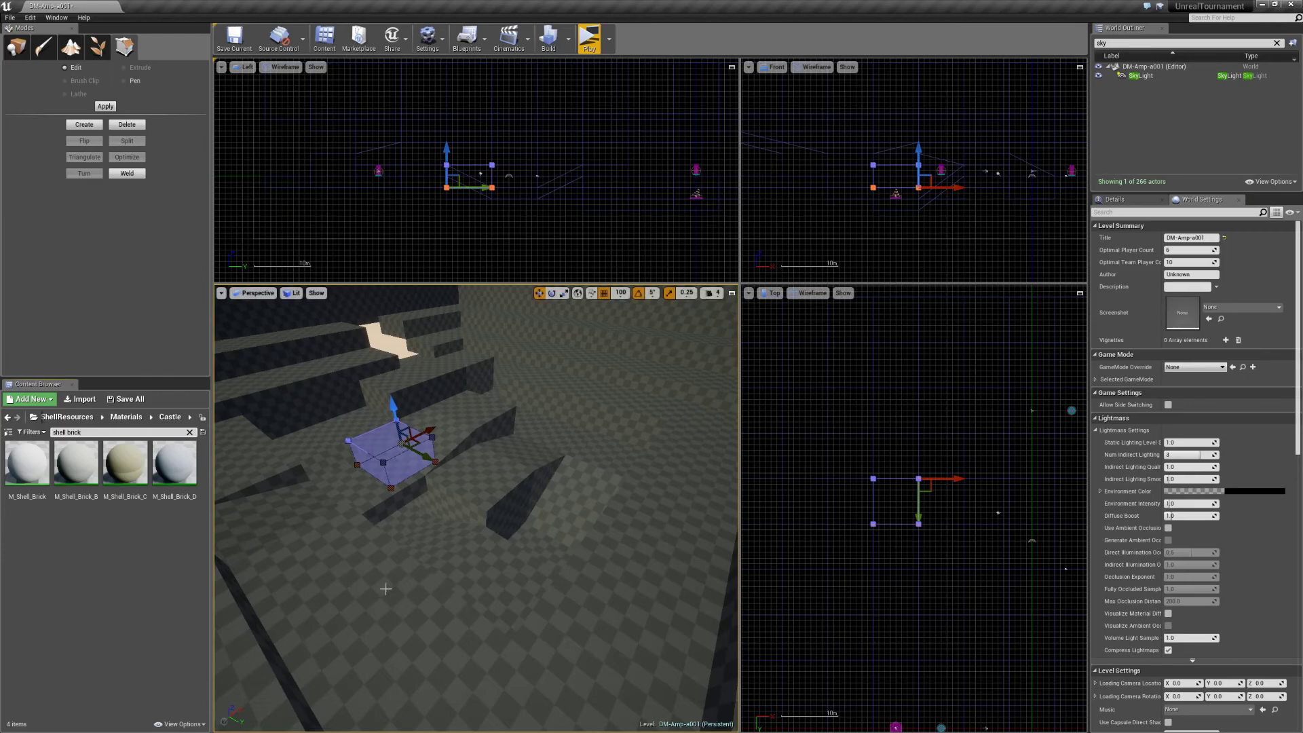
{"action": "right_click", "coordinate": [393, 563]}
{"action": "mouse_move", "coordinate": [454, 415]}
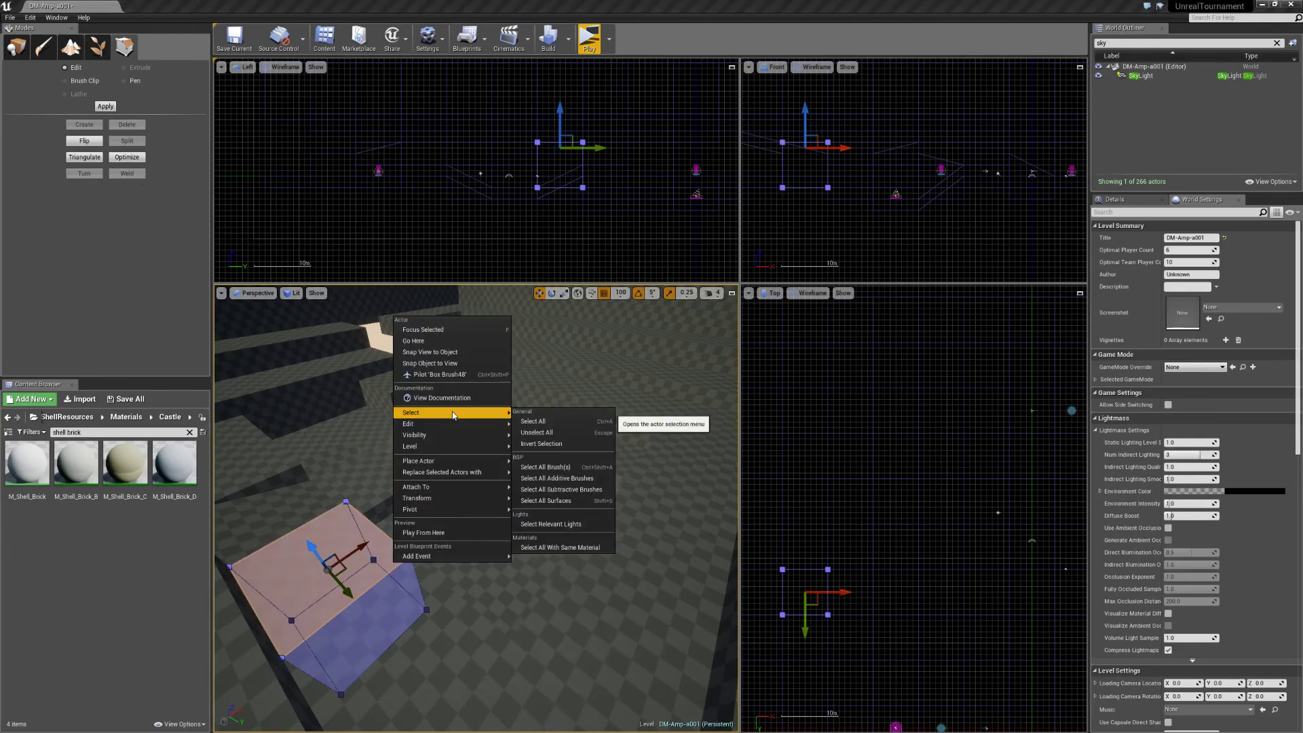
{"action": "left_click", "coordinate": [579, 500]}
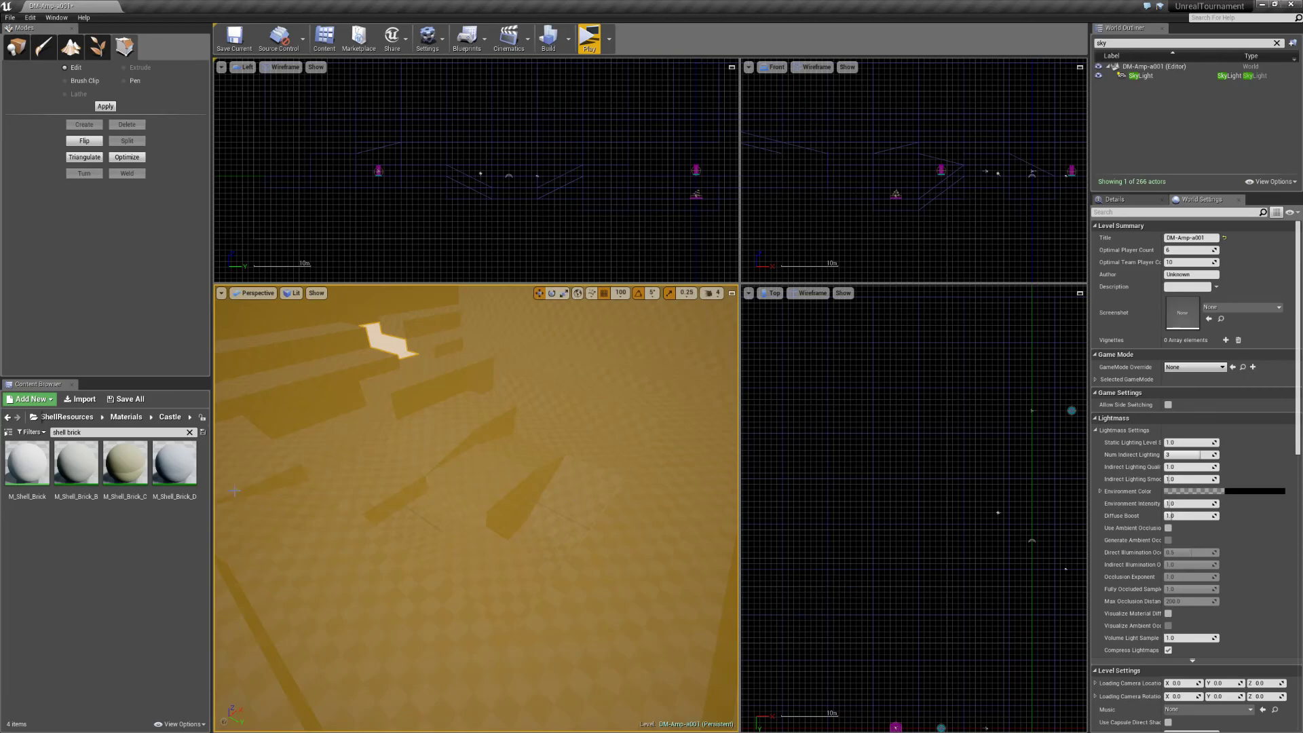
{"action": "left_click_drag", "start_coordinate": [170, 461], "coordinate": [437, 626]}
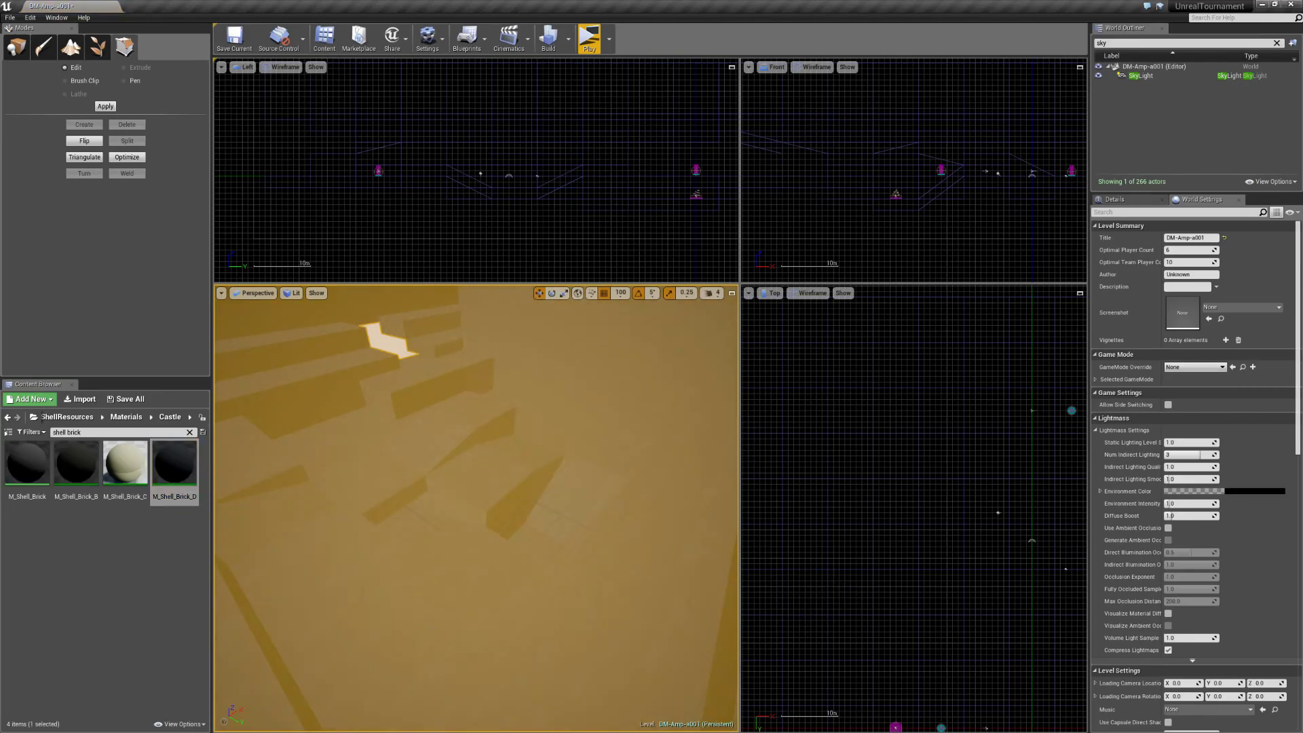
Playtest from the open arena floor, run through the newly textured level, and end the session.
{"action": "right_click", "coordinate": [437, 627]}
{"action": "left_click", "coordinate": [487, 597]}
{"action": "key", "text": "w"}
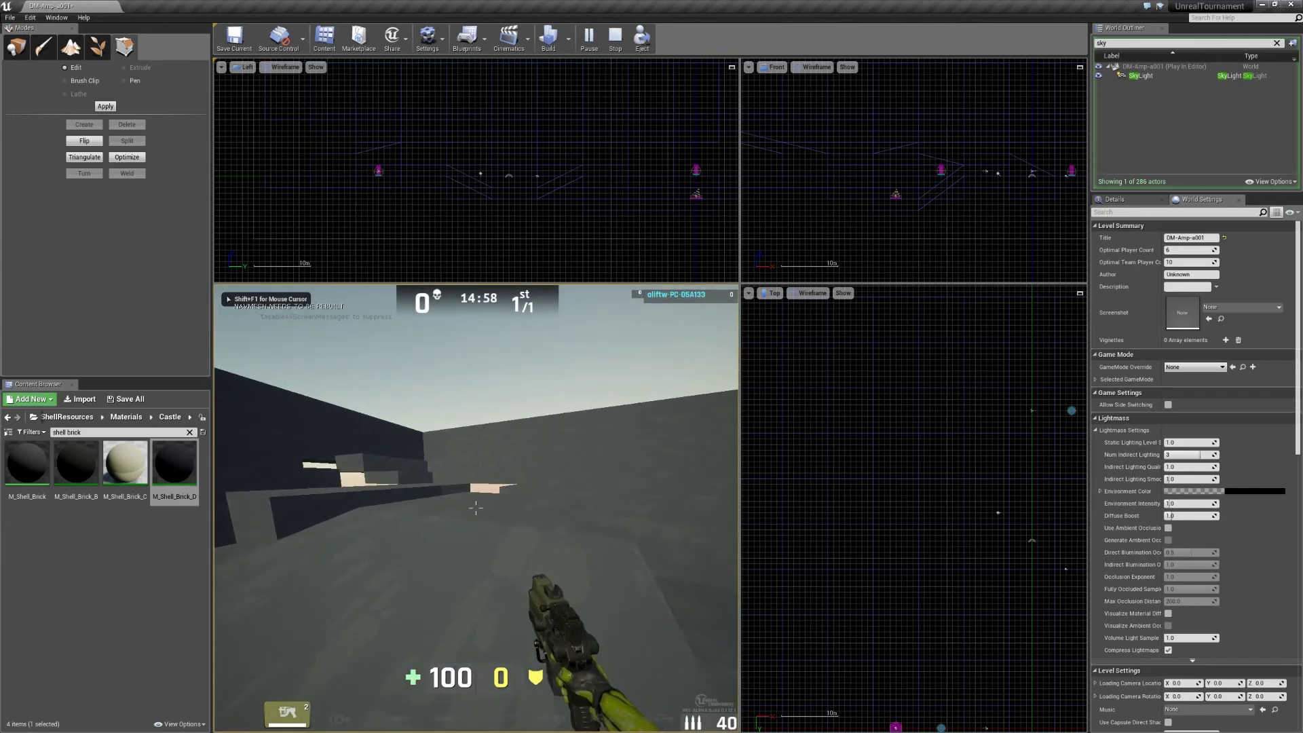
{"action": "key", "text": "w"}
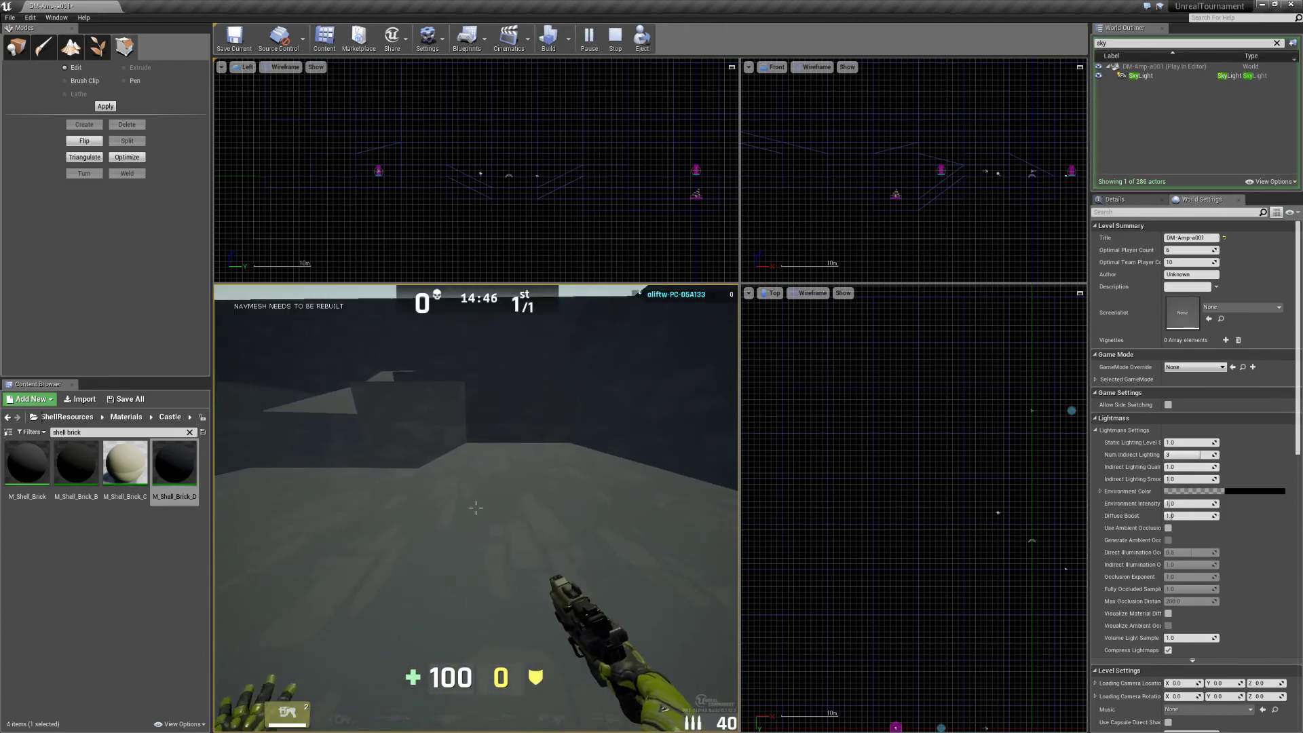
{"action": "key", "text": "Escape"}
Find the weapon base actor and place one on the brick floor between the dark walls, at about X -2400, Y -4800.
{"action": "mouse_move", "coordinate": [475, 509]}
{"action": "right_mouse_down"}
{"action": "mouse_move", "coordinate": [529, 515]}
{"action": "mouse_move", "coordinate": [468, 516]}
{"action": "right_mouse_up"}
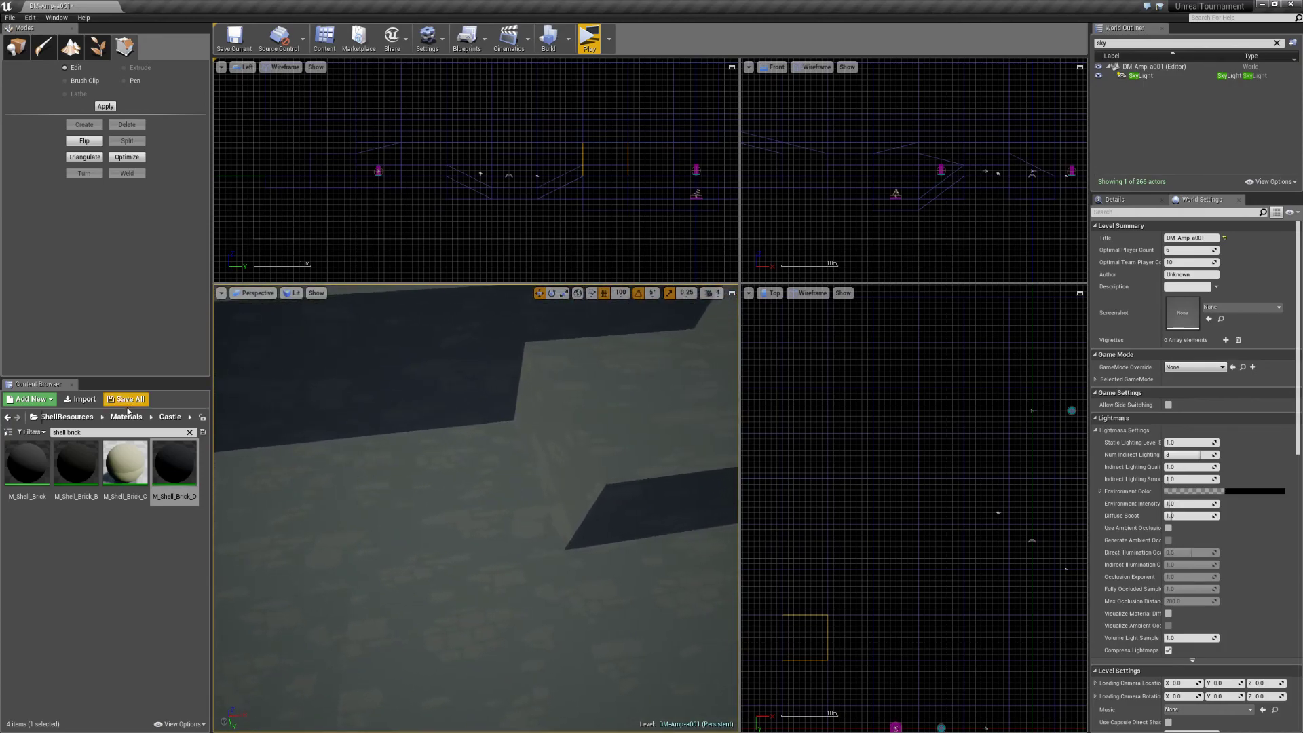
{"action": "left_click", "coordinate": [17, 47]}
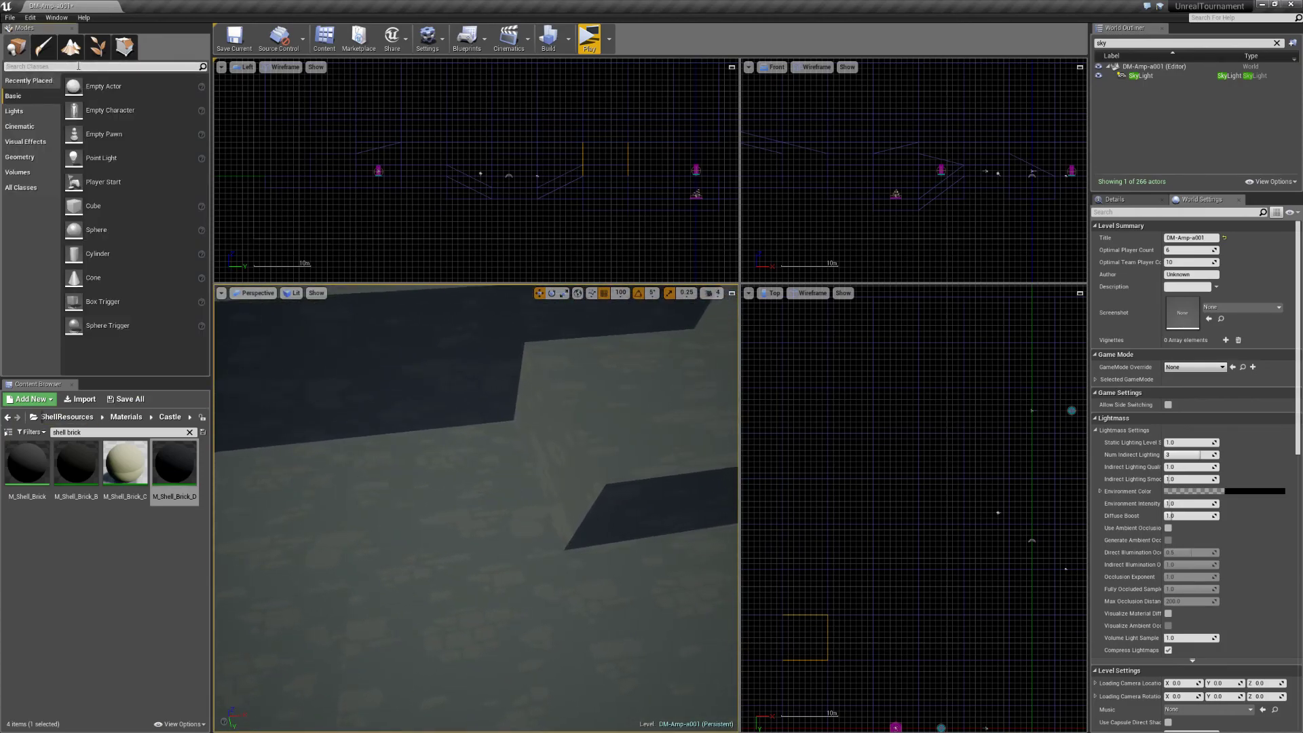
{"action": "type", "text": "weapon"}
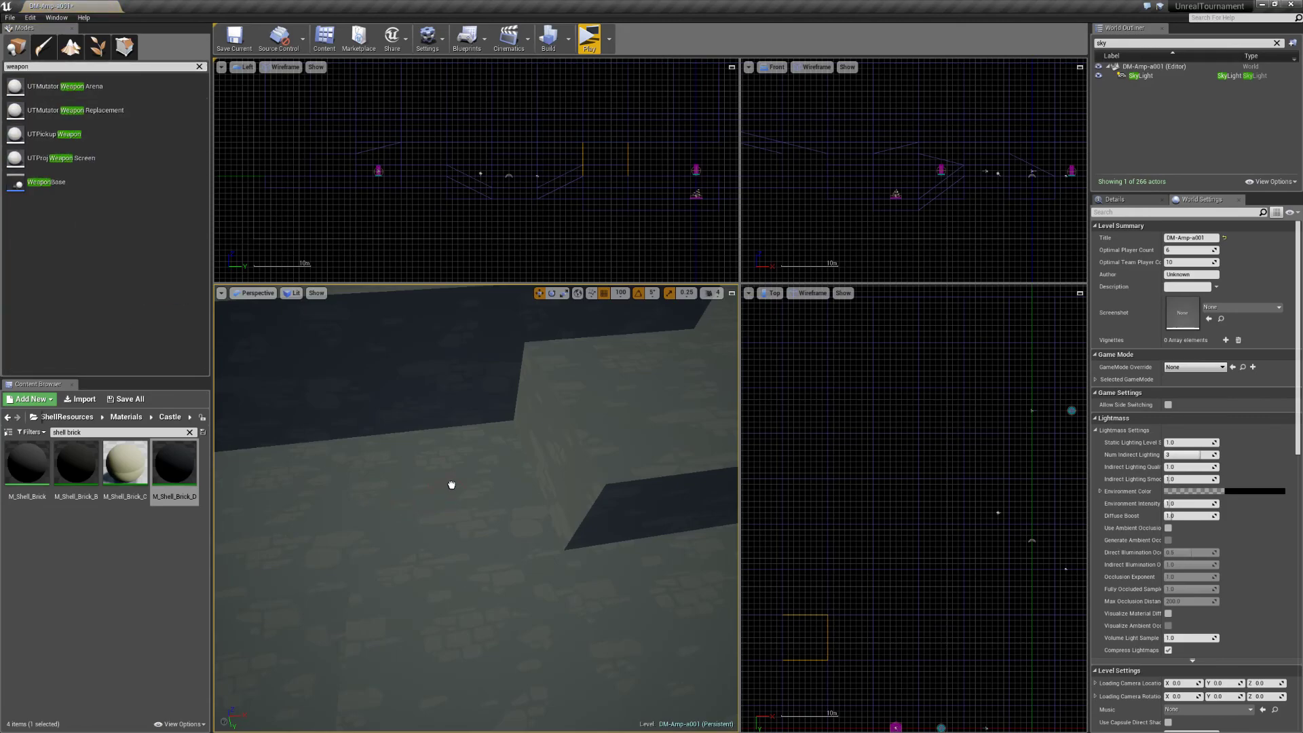
{"action": "left_click_drag", "start_coordinate": [451, 484], "coordinate": [444, 443]}
{"action": "right_click_drag", "start_coordinate": [445, 444], "coordinate": [477, 461]}
{"action": "left_click", "coordinate": [442, 461]}
{"action": "left_click", "coordinate": [400, 427]}
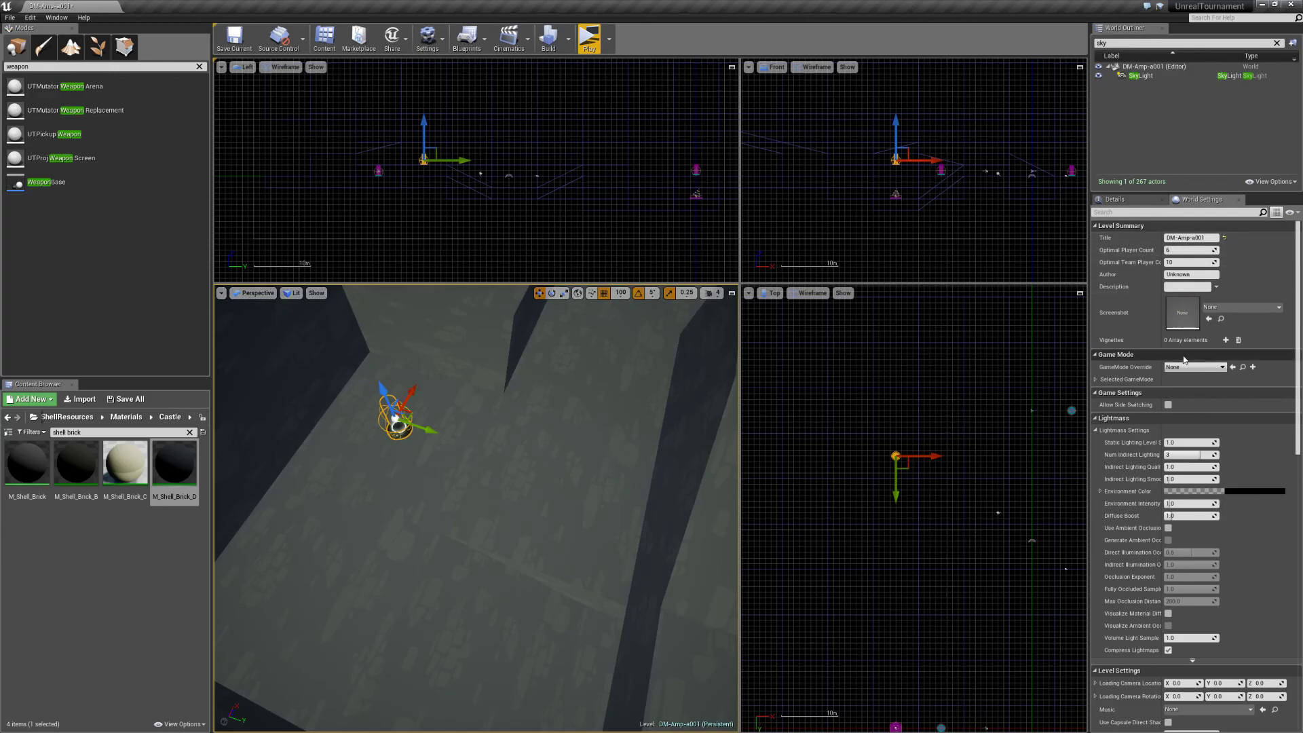
Set the new weapon base's weapon type to BP_FlakCannon.
{"action": "left_click", "coordinate": [1136, 201]}
{"action": "left_click", "coordinate": [1201, 199]}
{"action": "left_click", "coordinate": [1146, 200]}
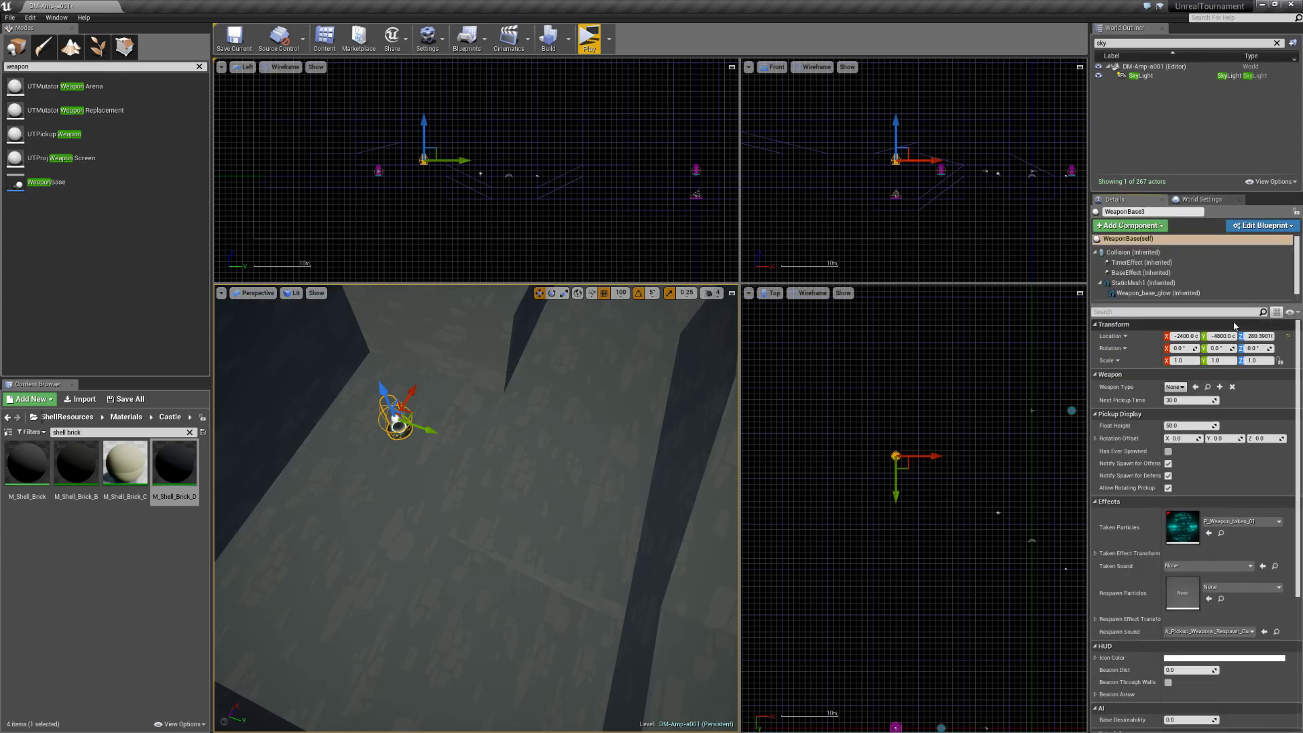
{"action": "left_click", "coordinate": [1174, 387]}
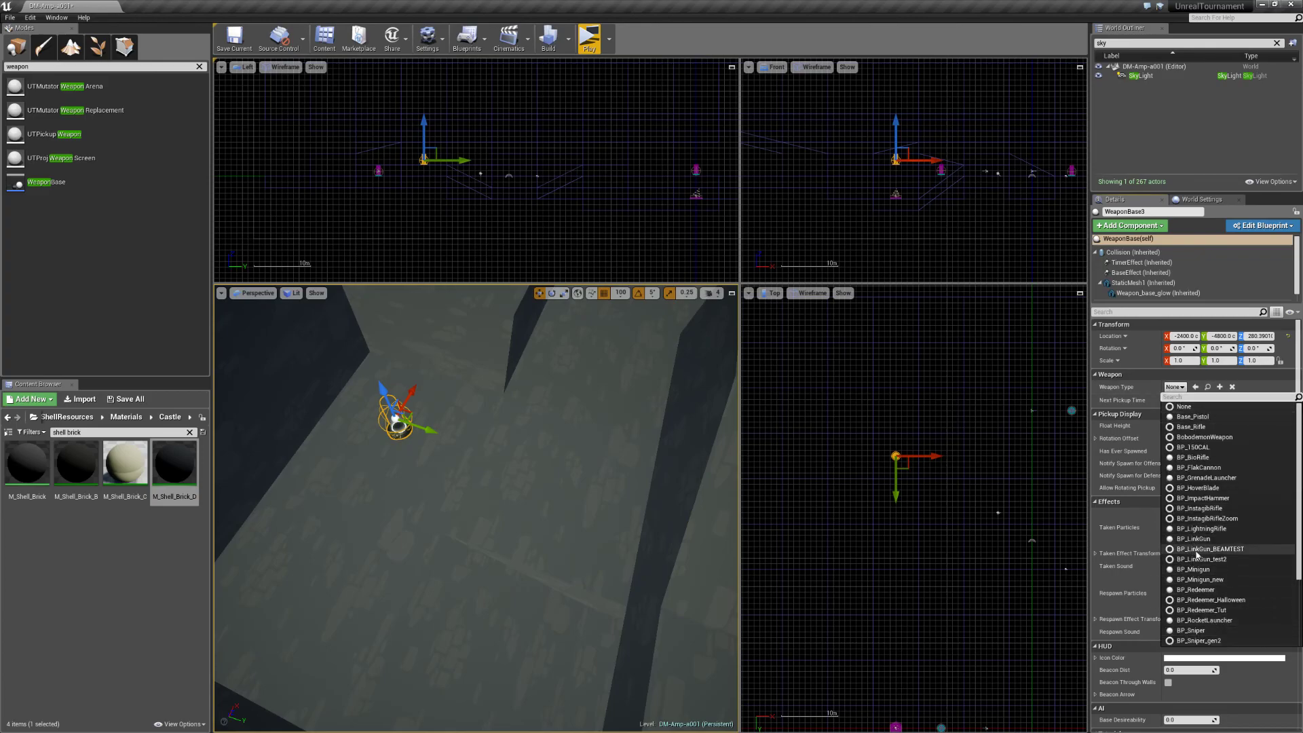
{"action": "left_click", "coordinate": [1186, 469]}
Find the player start actor and place one on the floor near the flak cannon base, at about X -3200, Y -4800.
{"action": "right_click_drag", "start_coordinate": [479, 419], "coordinate": [380, 419]}
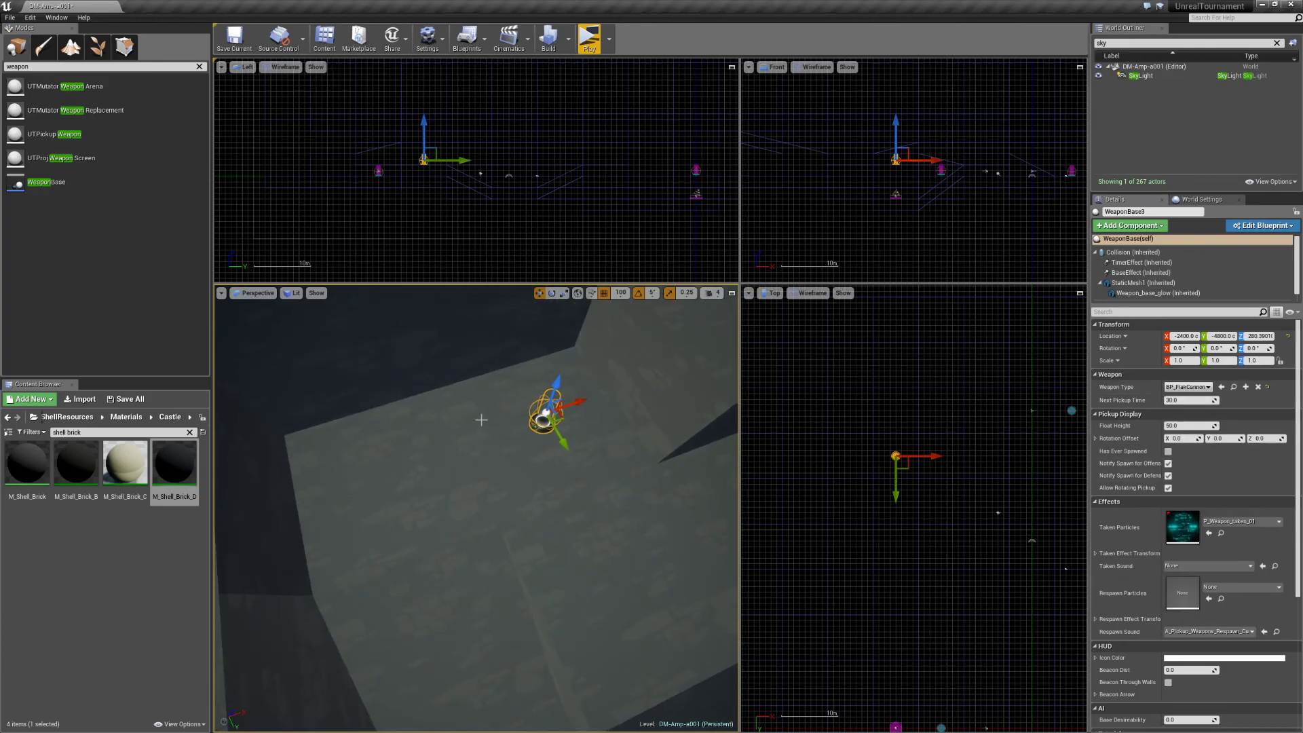
{"action": "double_click", "coordinate": [57, 67]}
{"action": "type", "text": "s"}
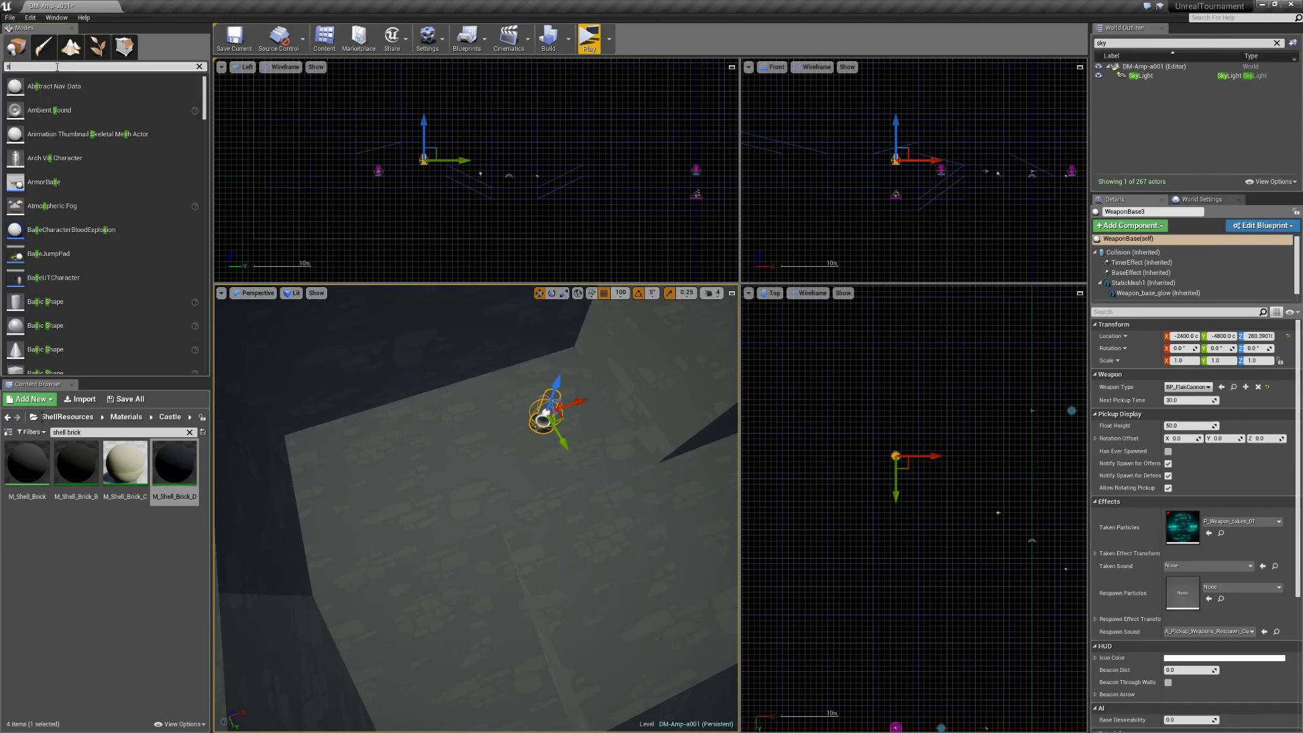
{"action": "type", "text": "tart"}
{"action": "left_click_drag", "start_coordinate": [33, 78], "coordinate": [374, 470]}
{"action": "right_click_drag", "start_coordinate": [374, 471], "coordinate": [408, 485]}
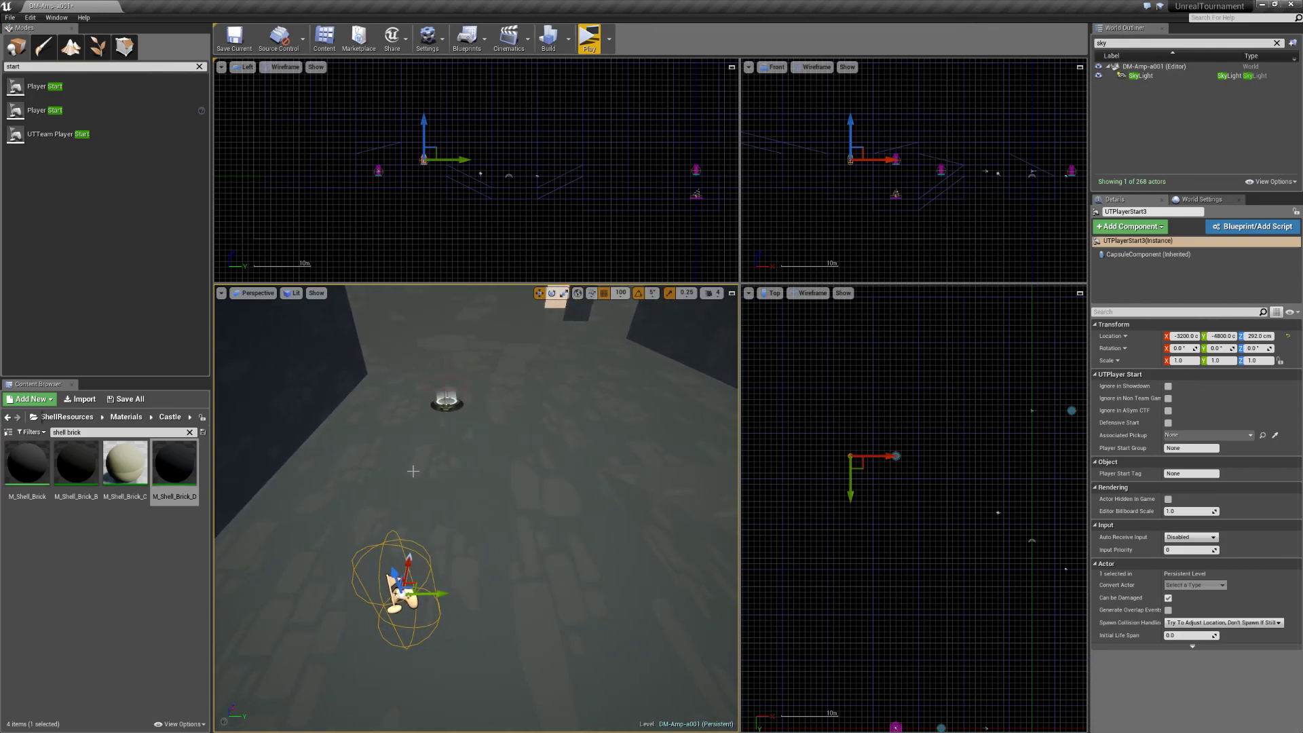